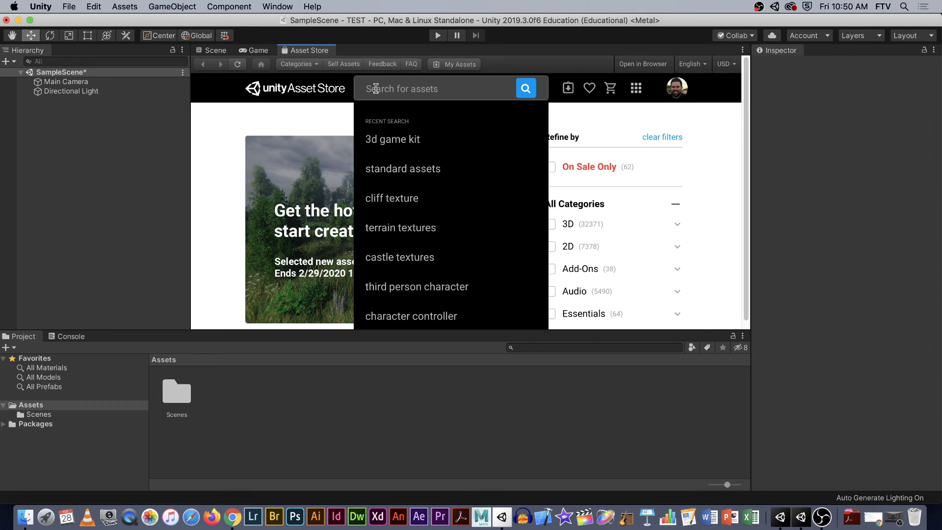
Search the Asset Store for '3d game kit' and browse the 219 results, including 3D Game Kit Lite.
left_click(393, 139)
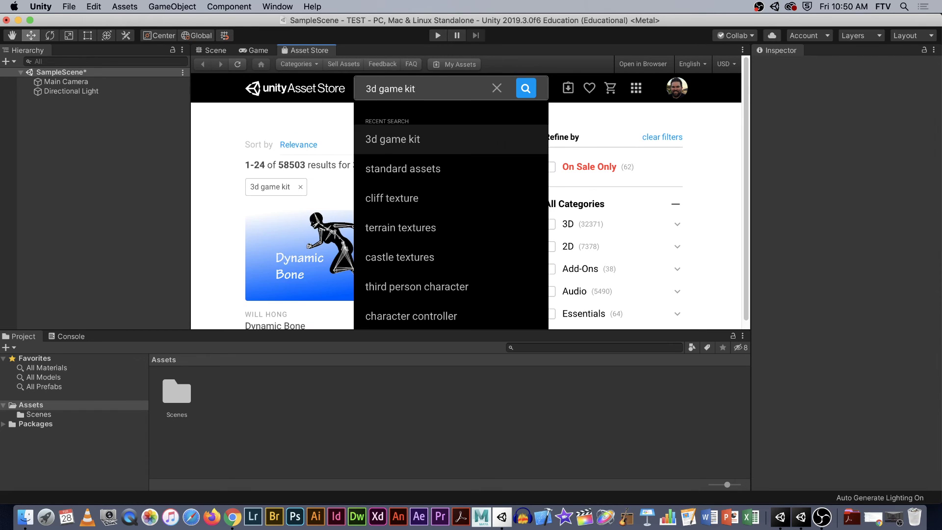
left_click(394, 142)
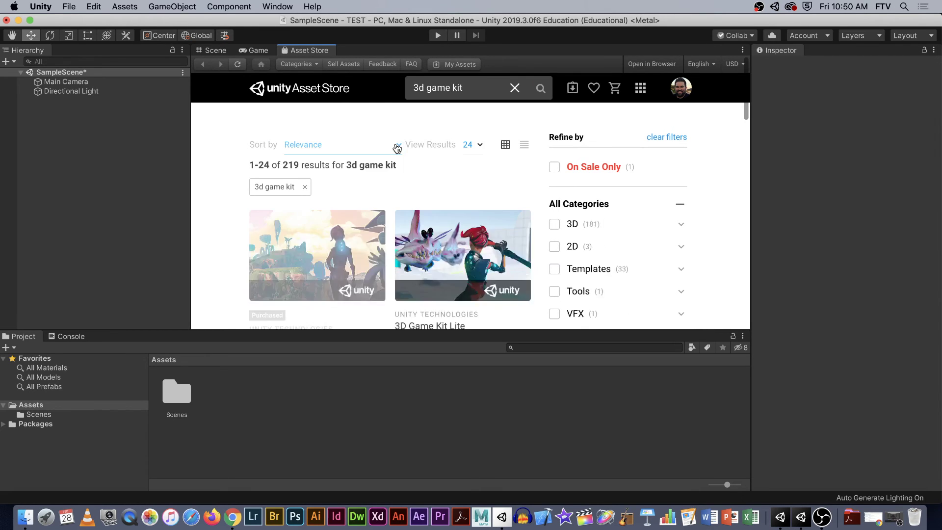
scroll(564, 194, "down", 3)
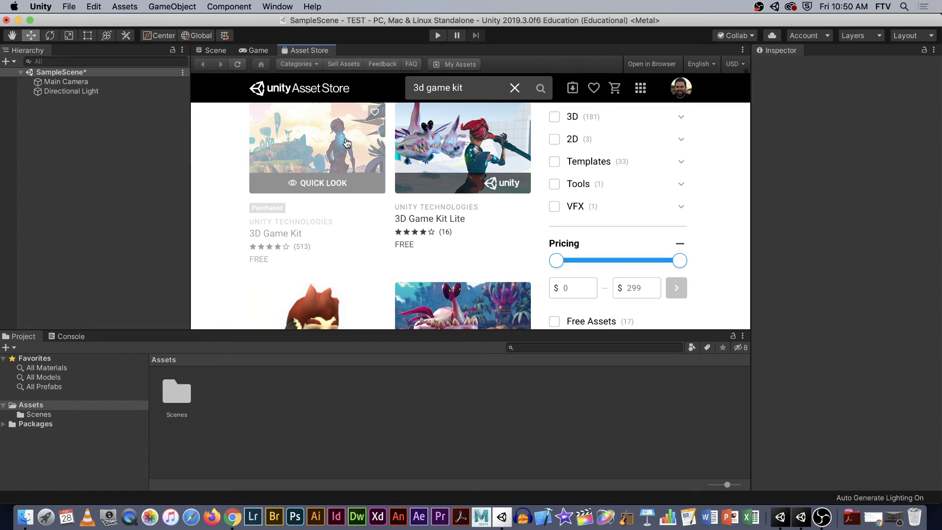
mouse_move(473, 184)
mouse_move(458, 145)
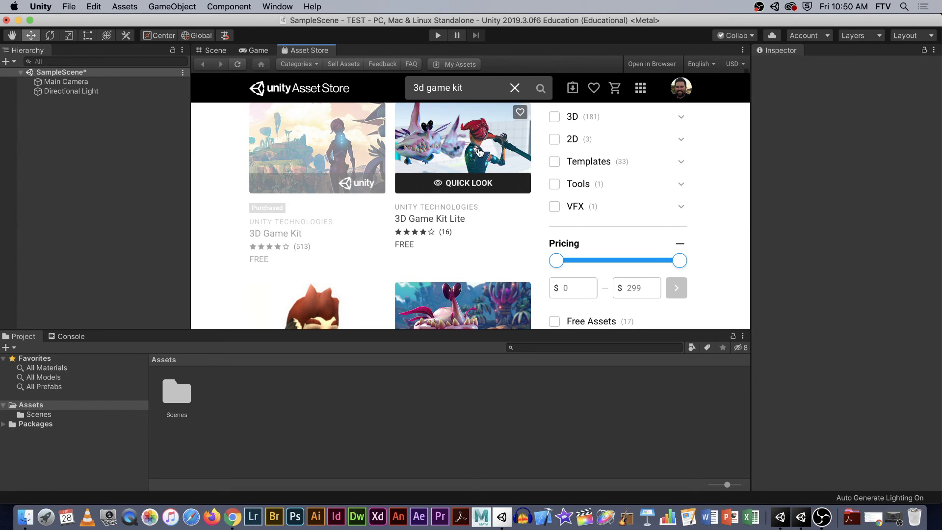
scroll(480, 153, "down", 5)
scroll(482, 158, "up", 2)
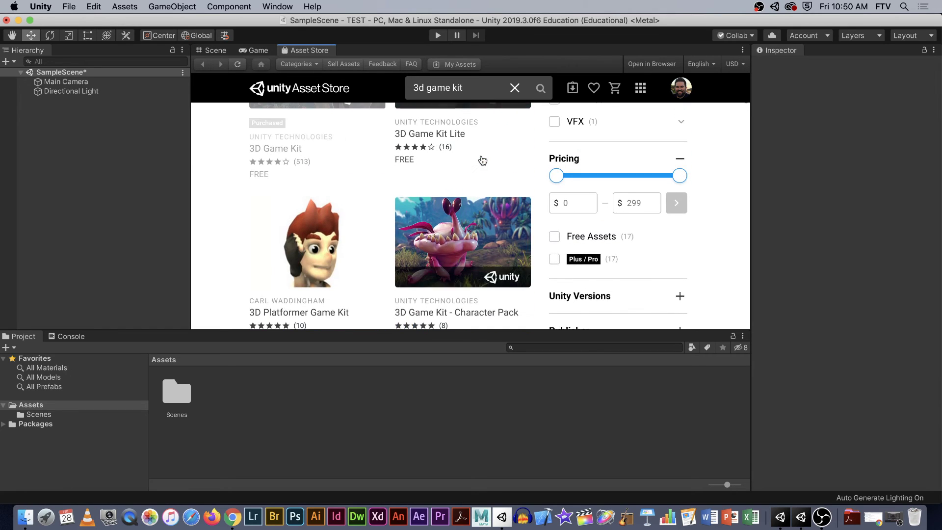
scroll(482, 160, "down", 1)
scroll(483, 160, "up", 3)
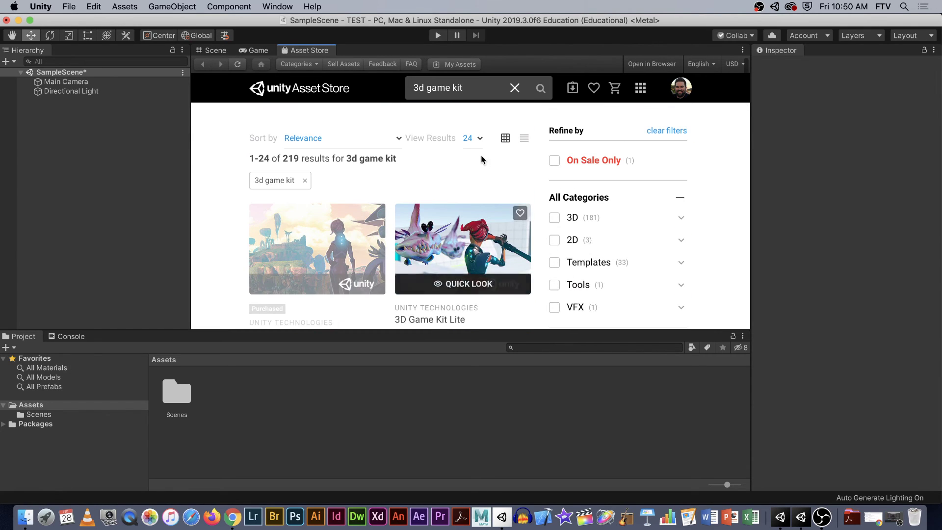
Import 3D Game Kit Lite as a complete project, overwriting the current project settings.
left_click(461, 251)
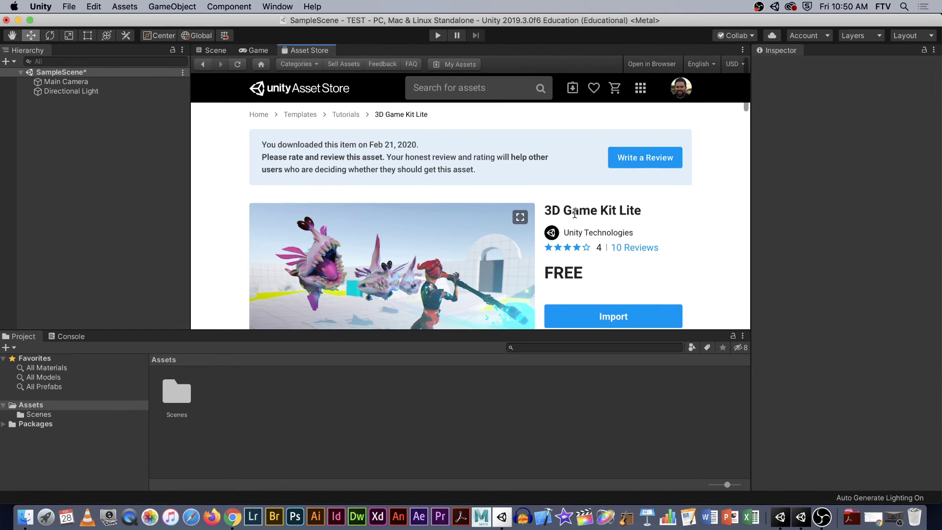
scroll(461, 250, "down", 1)
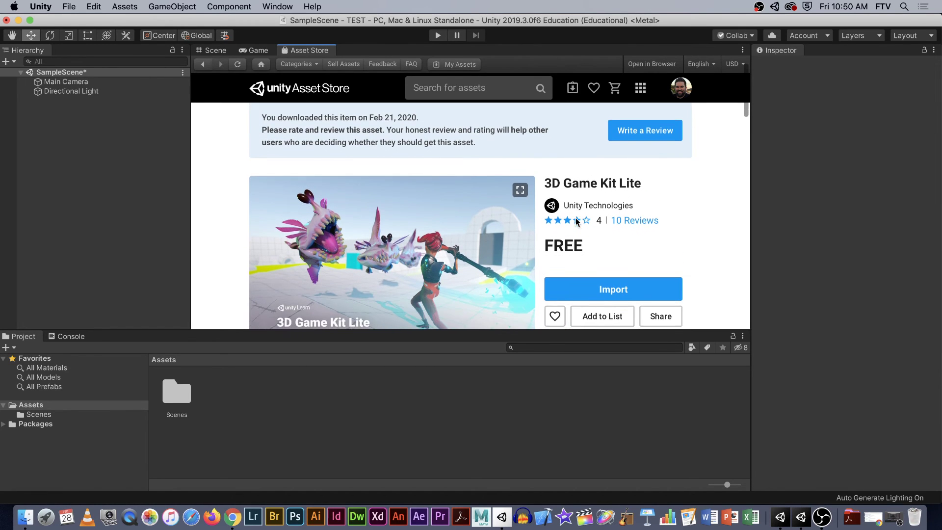
left_click(605, 288)
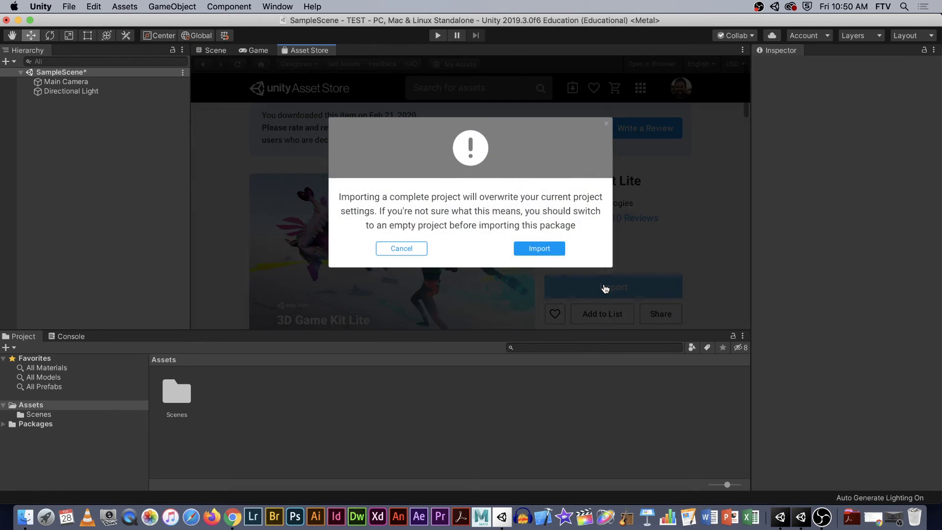
left_click(538, 250)
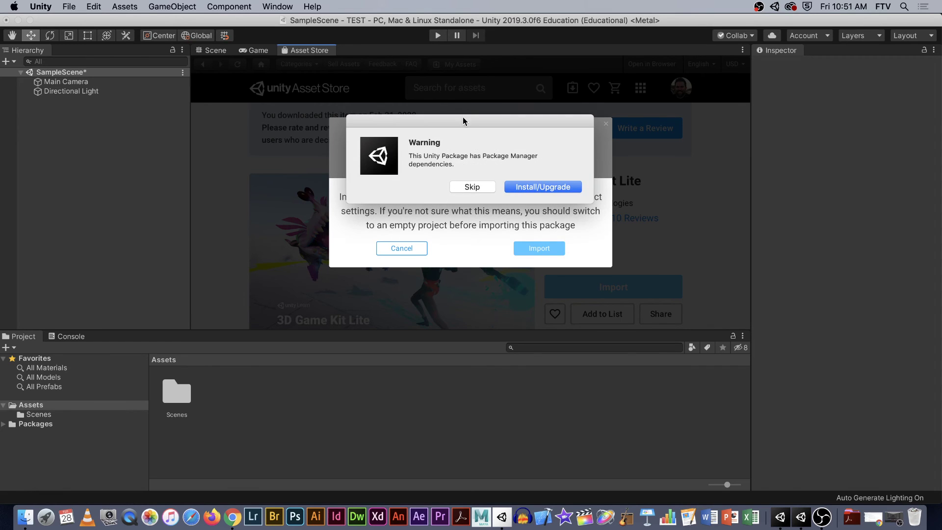
Move the package dependency warning aside while the import file list loads.
left_click_drag(467, 121, 426, 84)
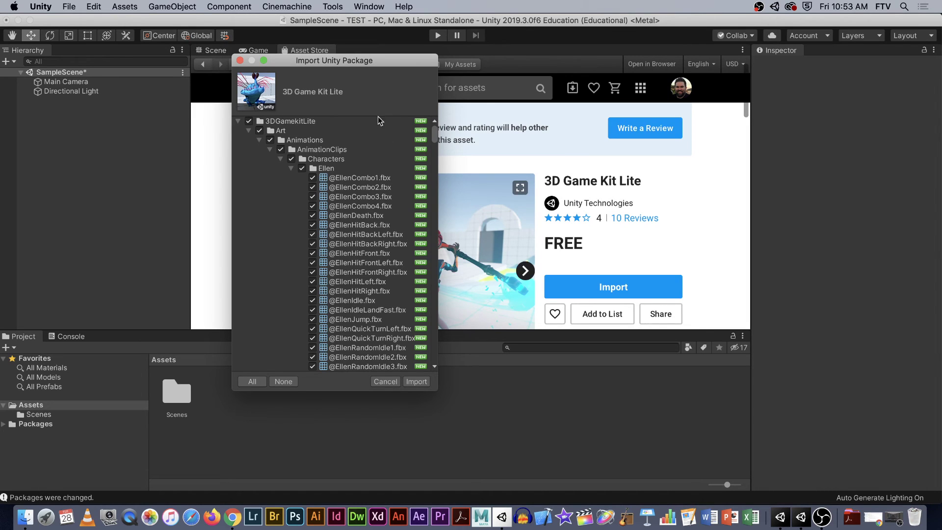
Import all listed 3D Game Kit Lite files and accept the automatic Ultra quality setting.
left_click_drag(331, 61, 349, 62)
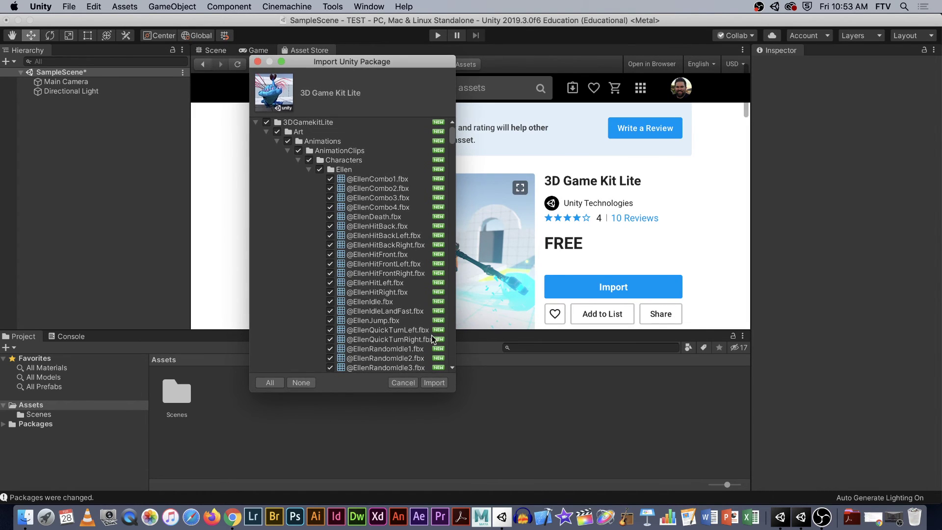
left_click(441, 383)
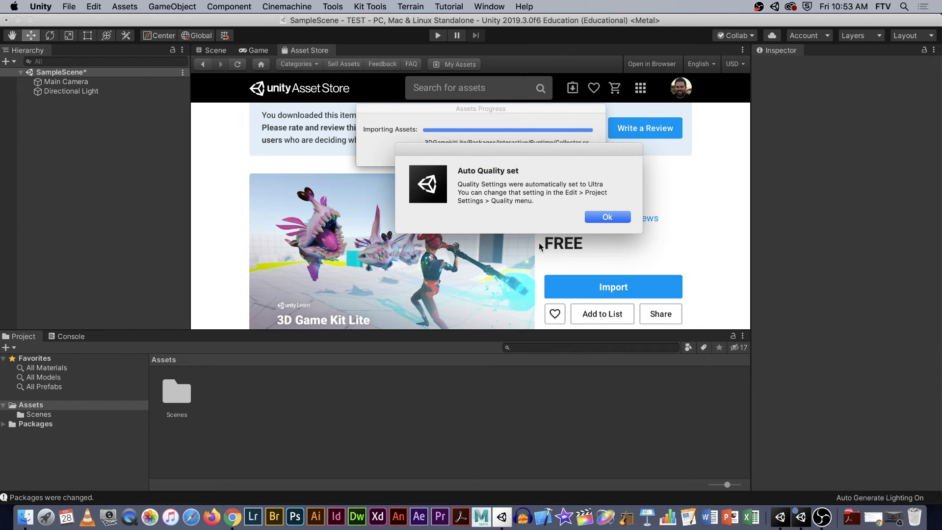
left_click(608, 218)
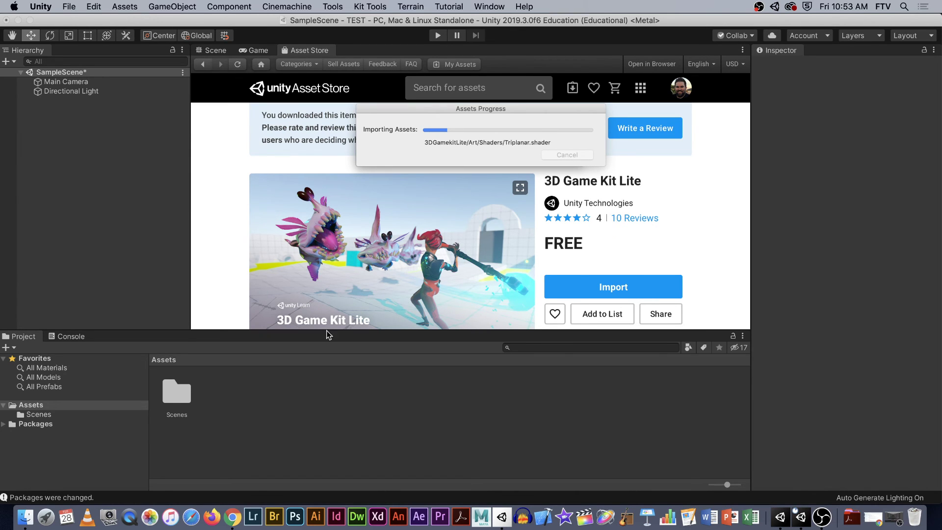
Load learn.unity.com in a new Chrome tab.
left_click(234, 518)
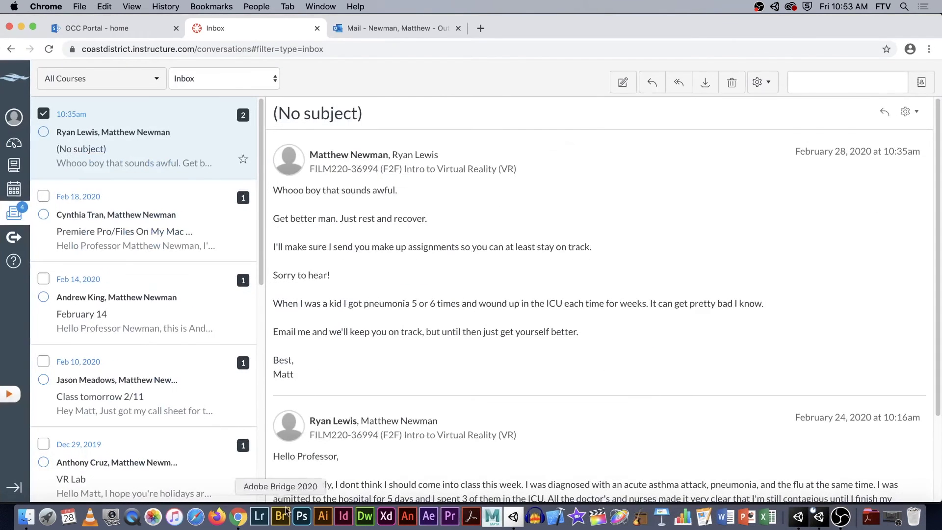
left_click(475, 30)
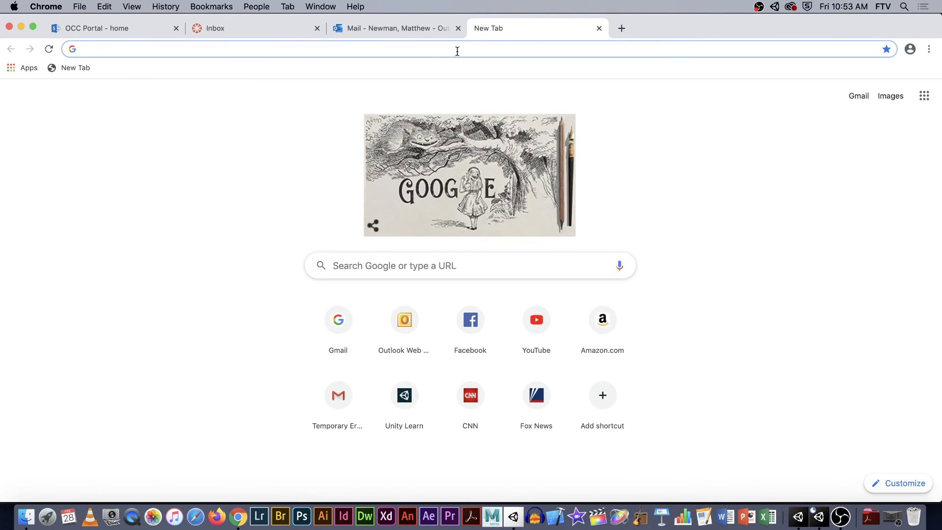
type("learn")
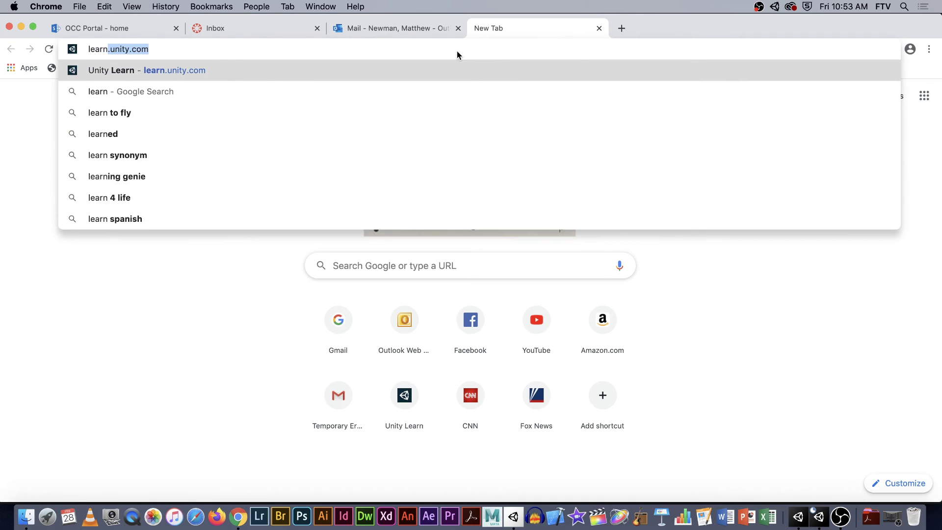
type(".unity.com")
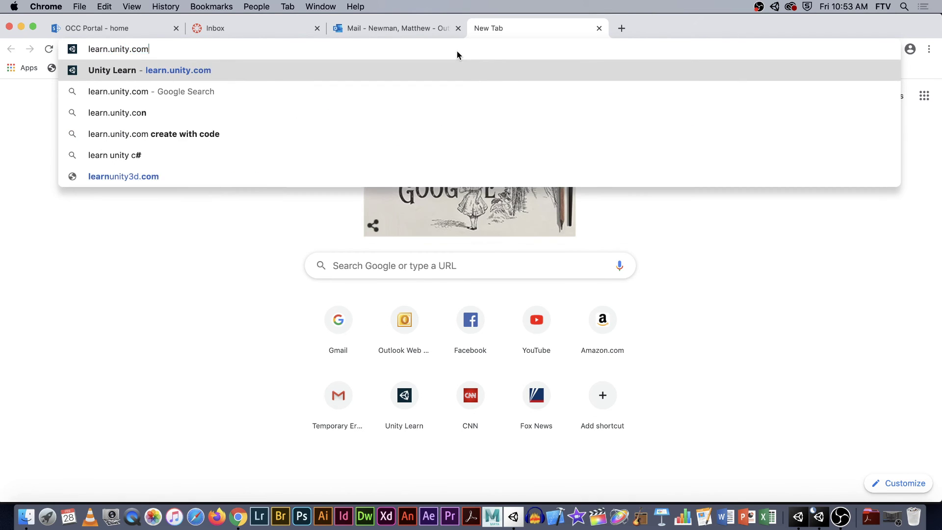
key("Return")
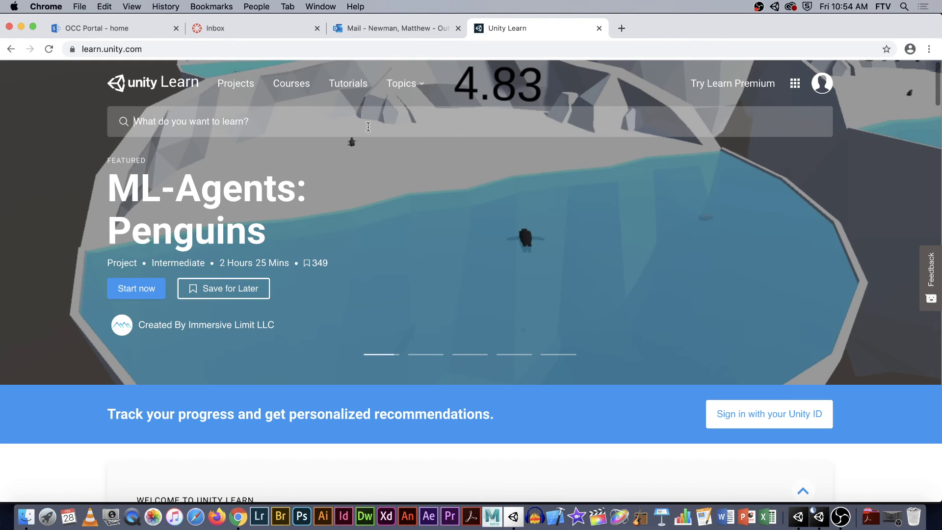
left_click(368, 126)
type("3d game kit")
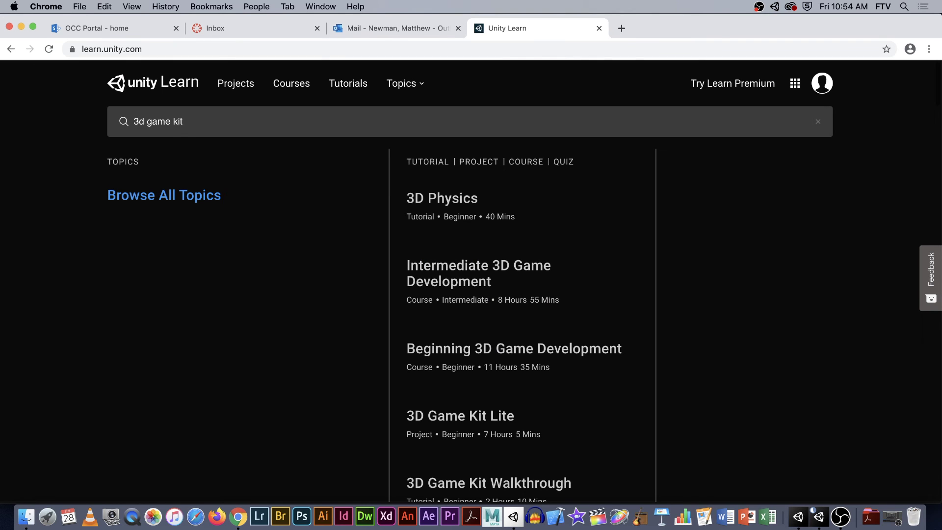
key("Return")
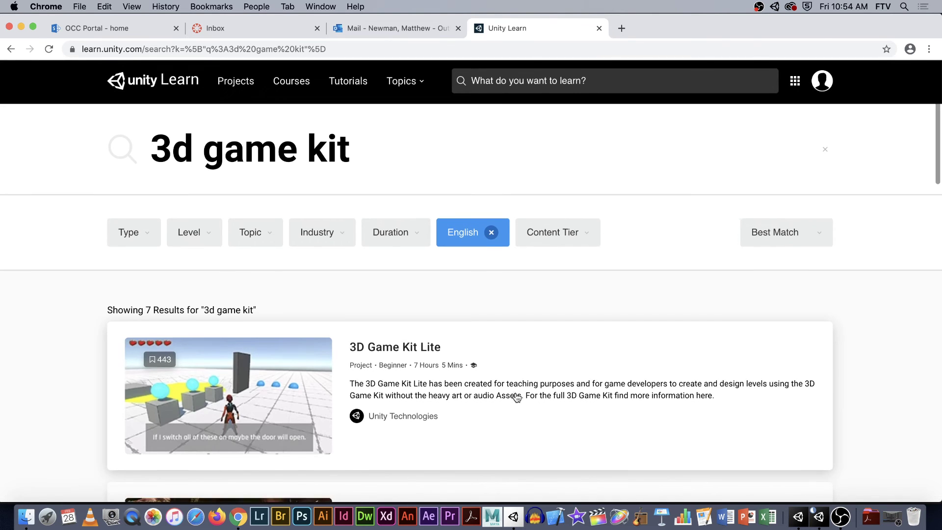
scroll(516, 395, "down", 5)
scroll(515, 396, "down", 5)
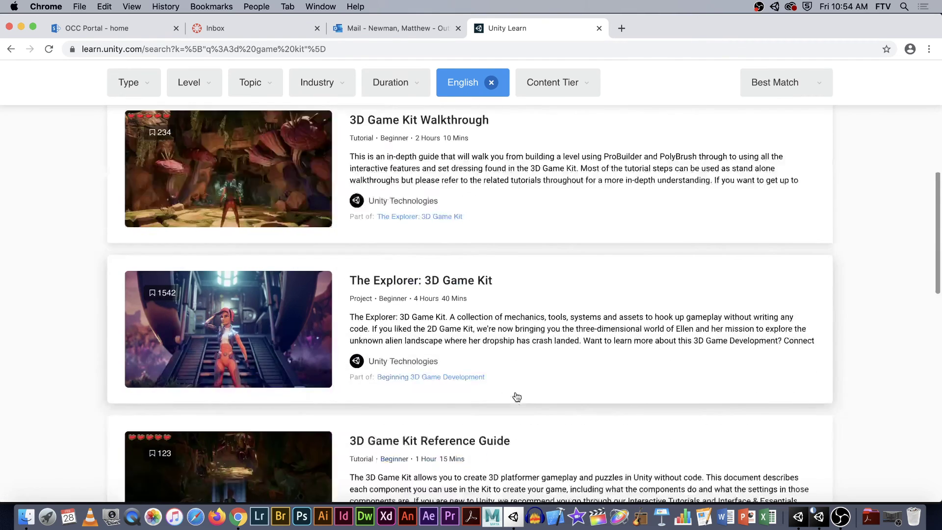
scroll(515, 395, "up", 10)
left_click(411, 359)
left_click(412, 359)
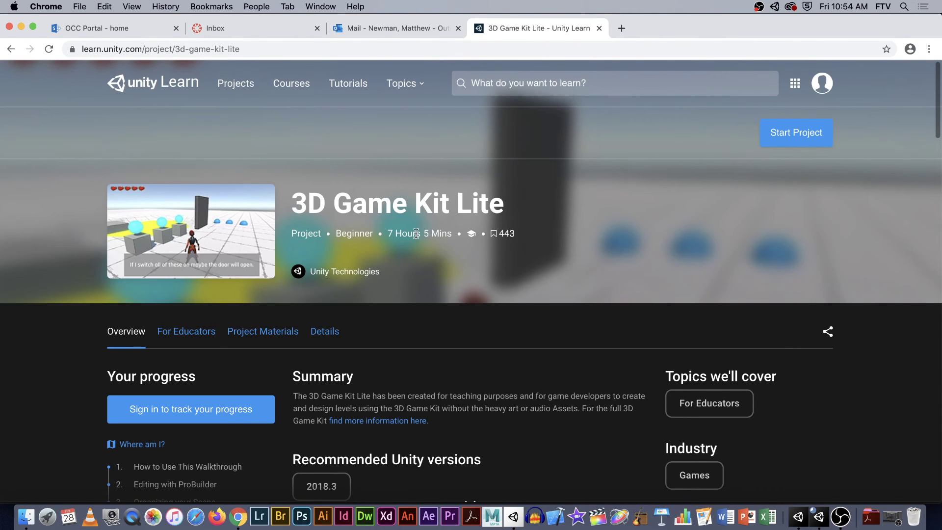
scroll(534, 297, "down", 15)
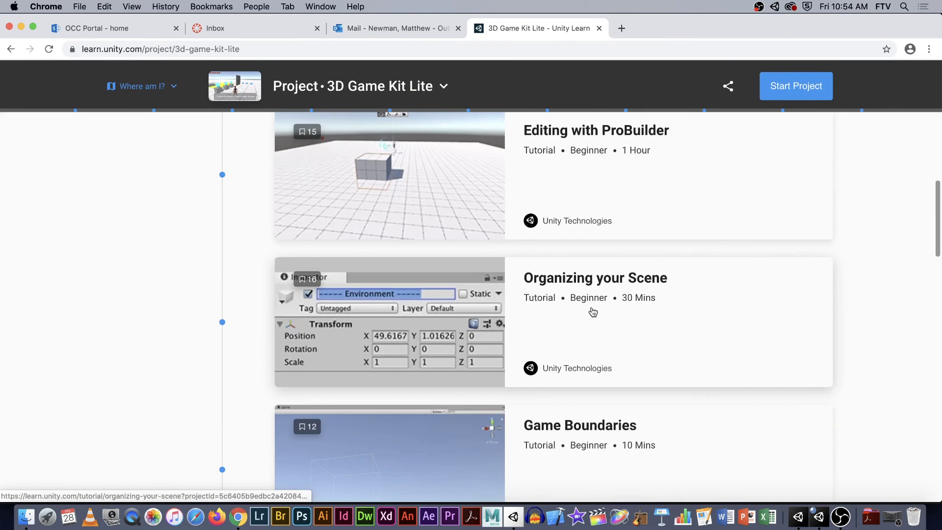
scroll(776, 379, "down", 2)
scroll(776, 379, "up", 10)
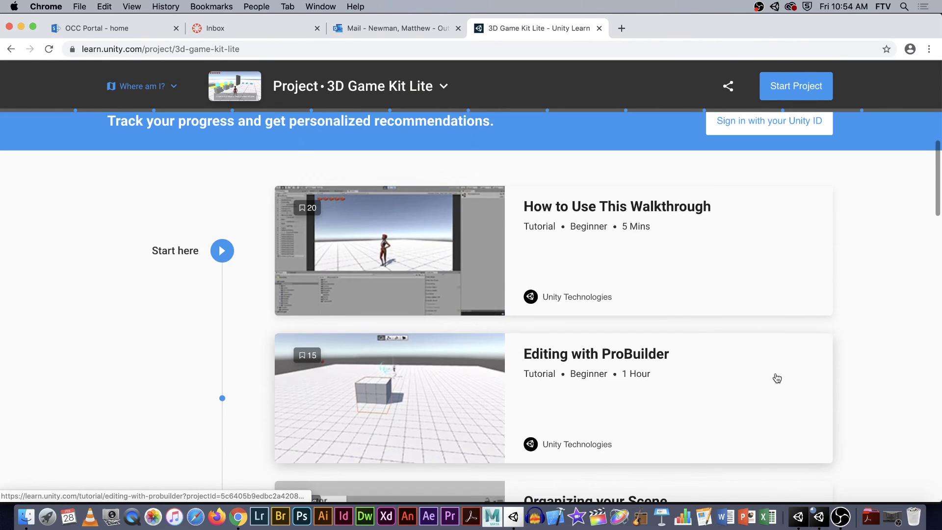
scroll(768, 362, "down", 5)
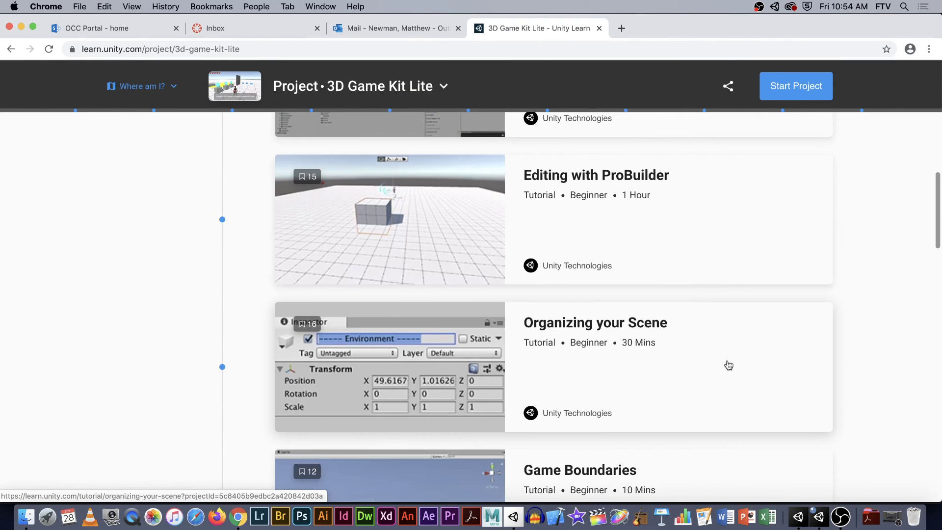
scroll(729, 361, "down", 6)
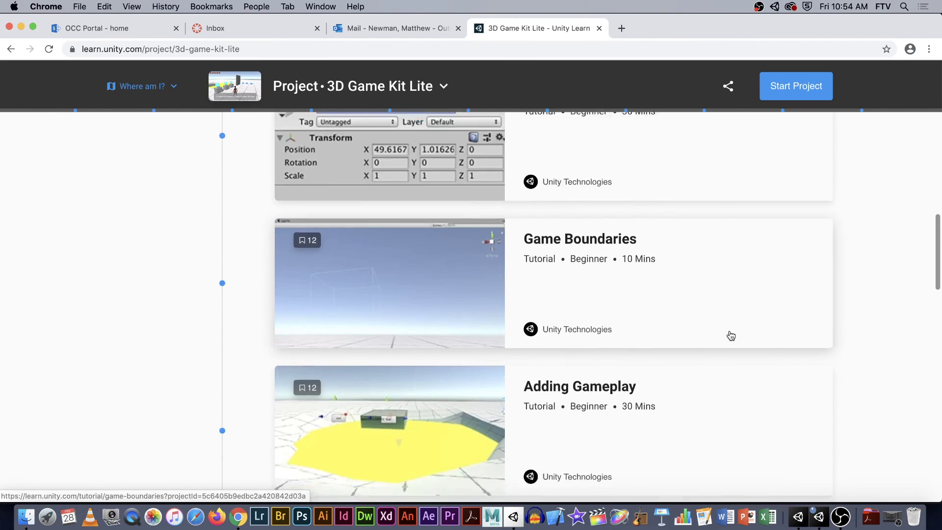
scroll(764, 358, "down", 1)
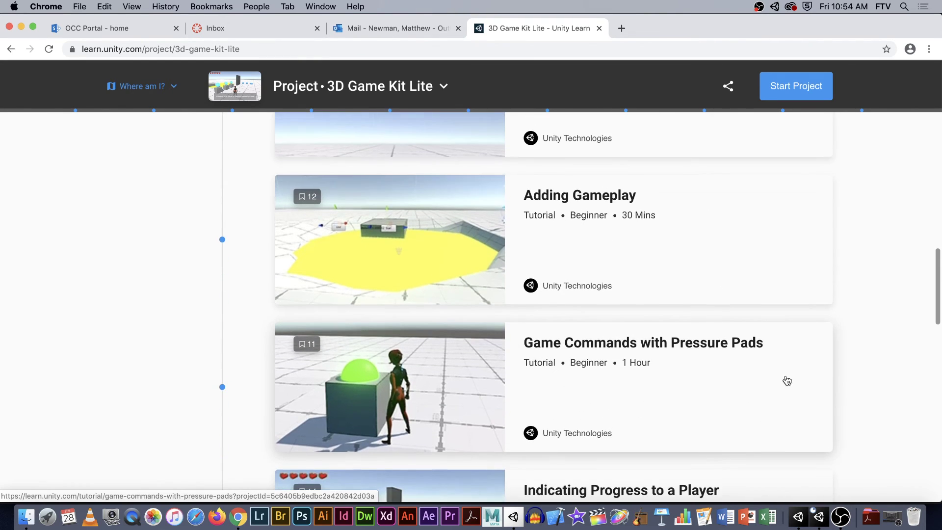
scroll(672, 303, "down", 5)
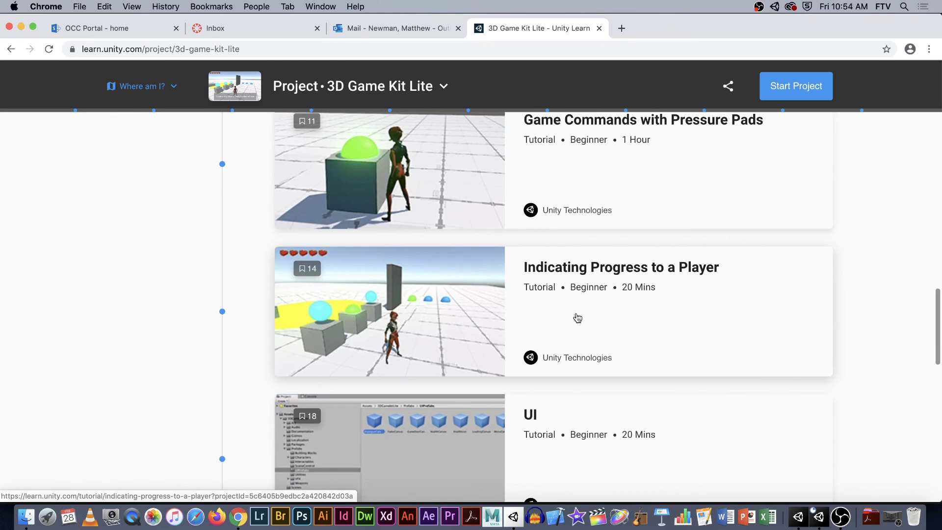
scroll(734, 320, "down", 3)
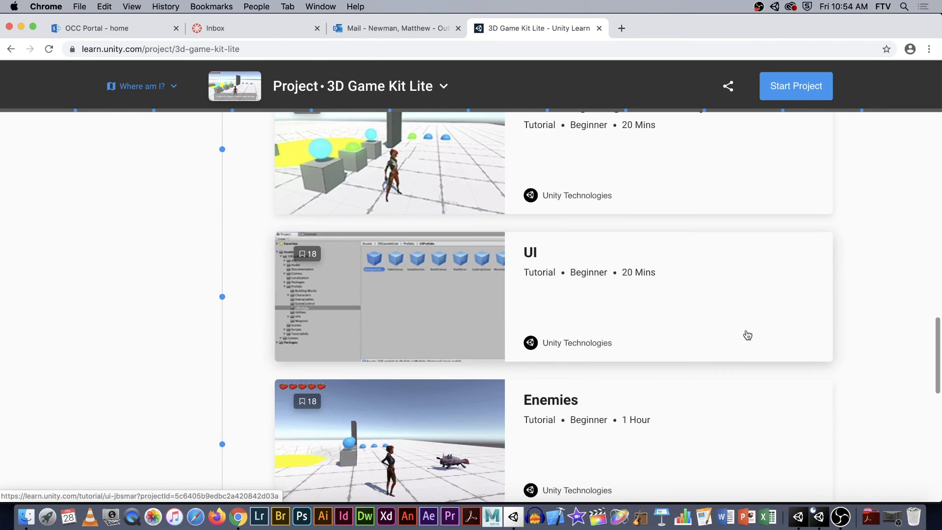
scroll(726, 334, "down", 3)
scroll(698, 320, "down", 3)
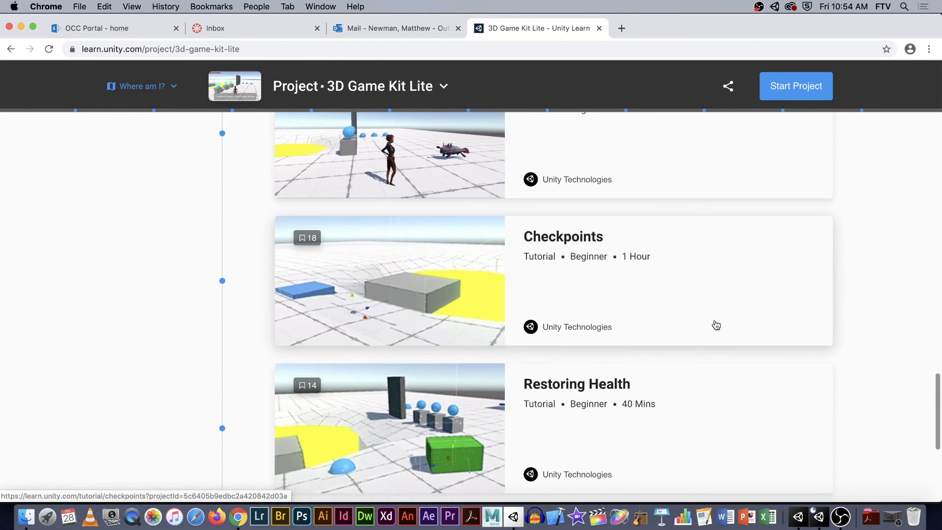
scroll(700, 322, "down", 3)
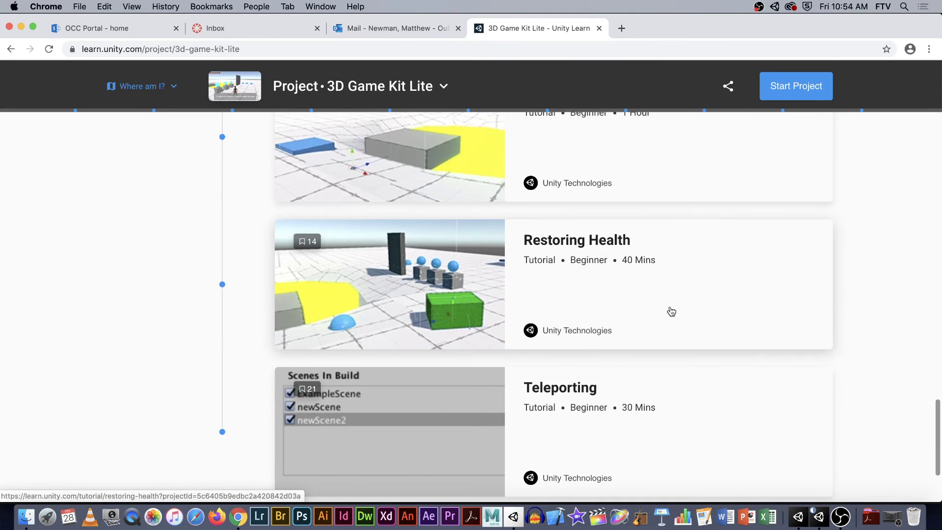
scroll(691, 311, "down", 3)
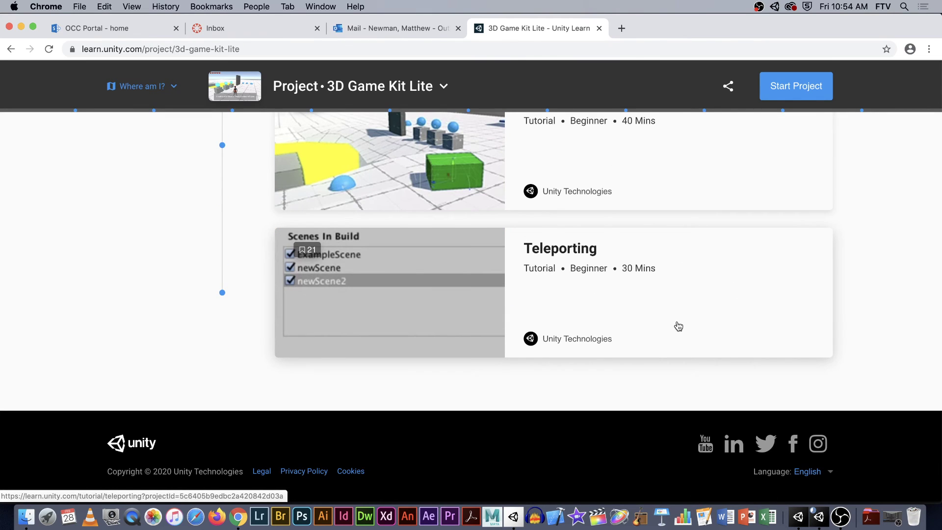
scroll(829, 304, "up", 20)
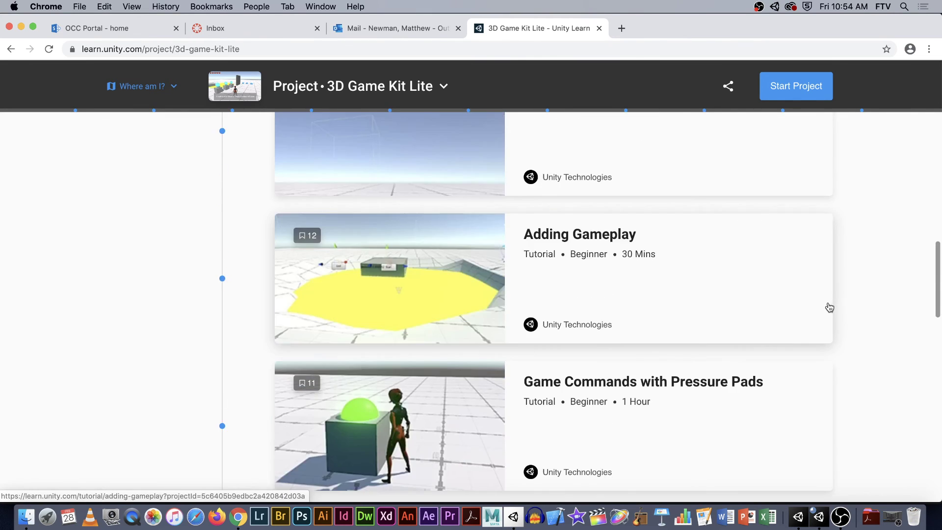
scroll(828, 307, "up", 3)
scroll(828, 307, "down", 15)
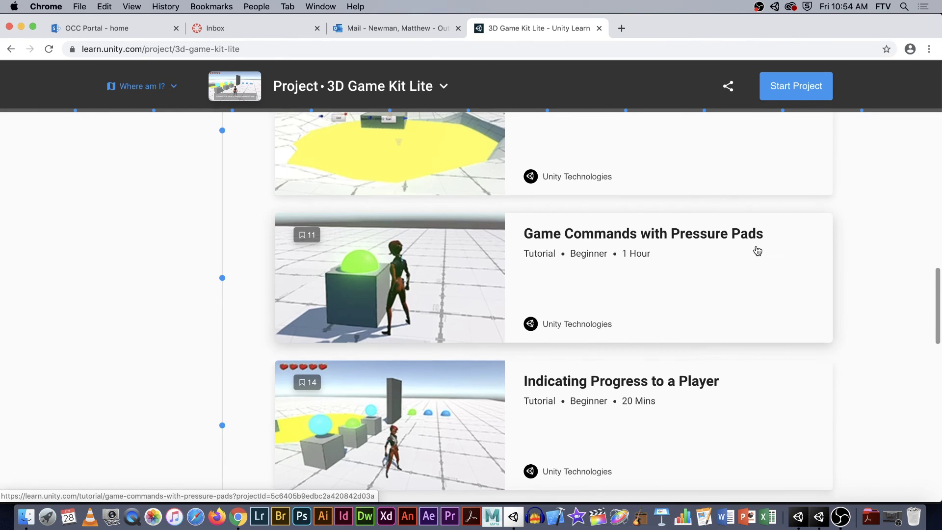
scroll(760, 248, "up", 2)
scroll(764, 247, "up", 1)
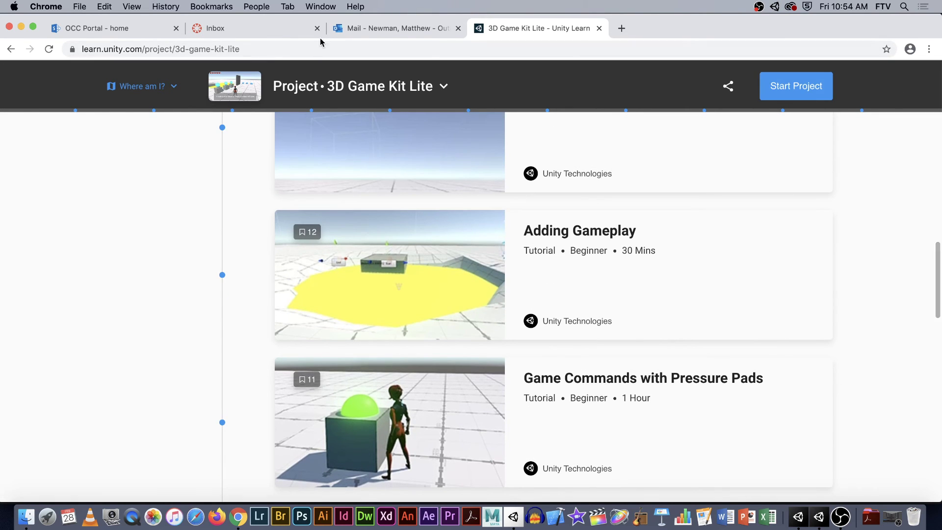
Return to Unity's Scene view and select the Scenes folder inside 3DGamekitLite.
left_click(21, 27)
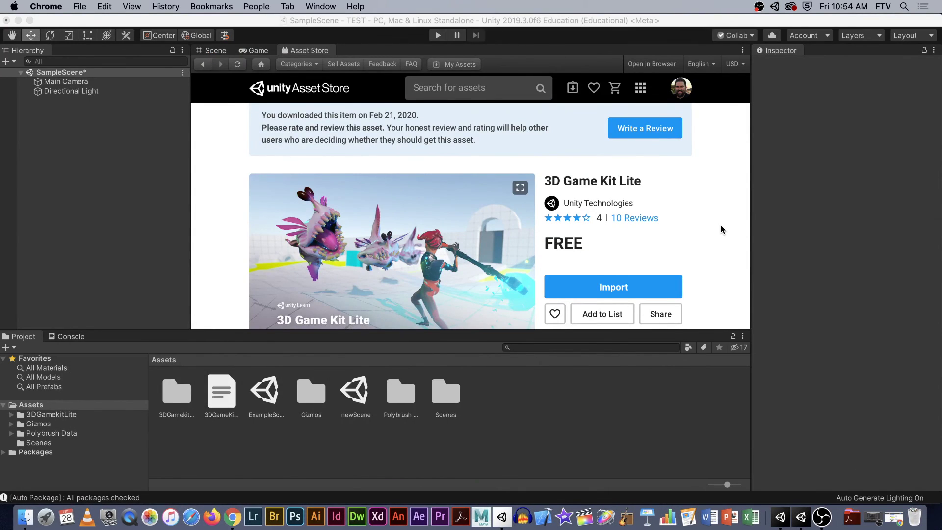
left_click(722, 230)
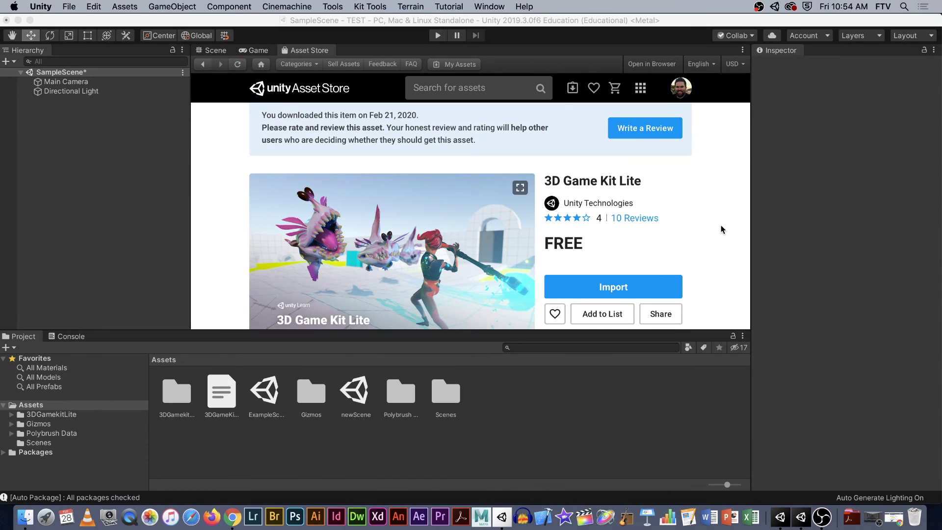
left_click(213, 52)
left_click(556, 219)
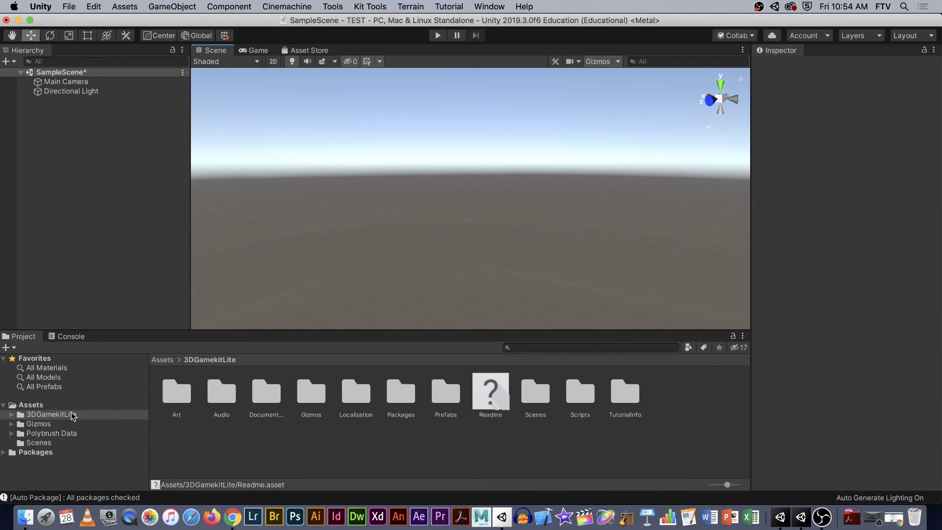
left_click(403, 463)
left_click(537, 399)
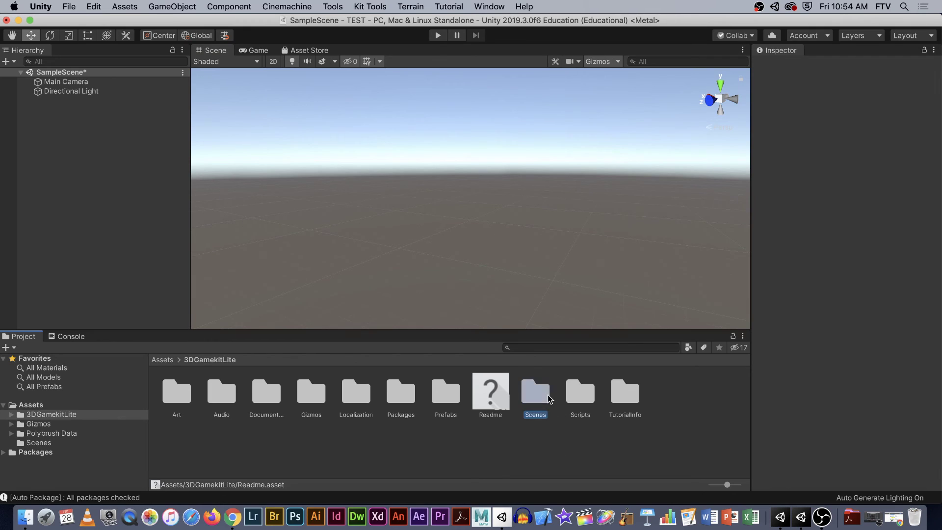
Open _TemplateScene from the Scenes folder, discarding changes to the current sample scene.
double_click(537, 394)
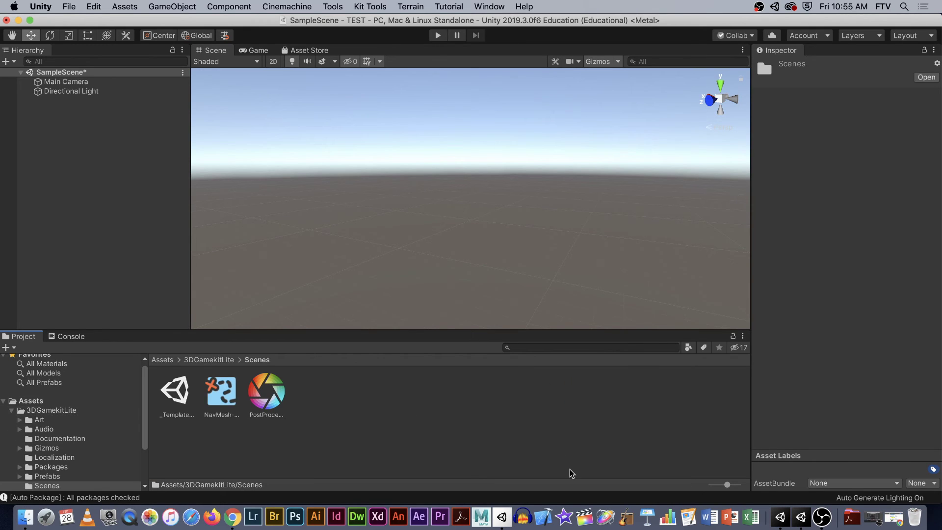
left_click(178, 400)
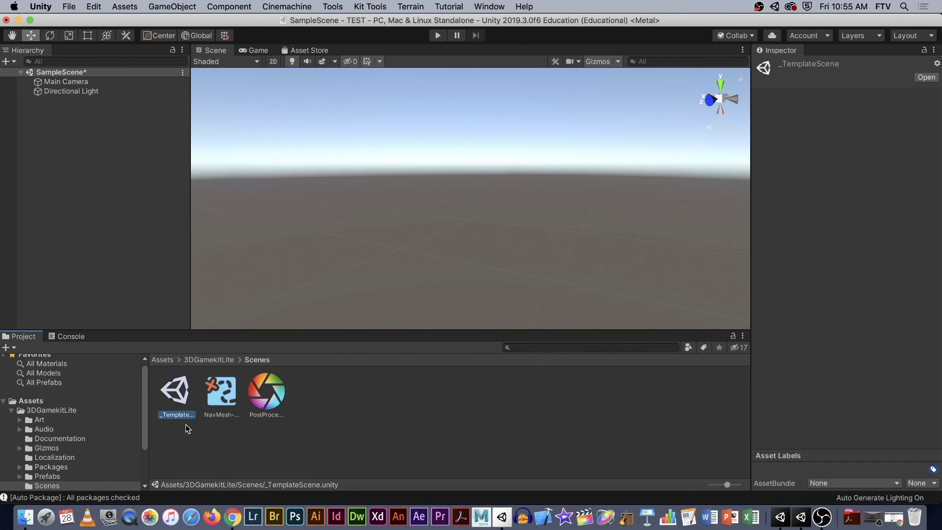
double_click(180, 399)
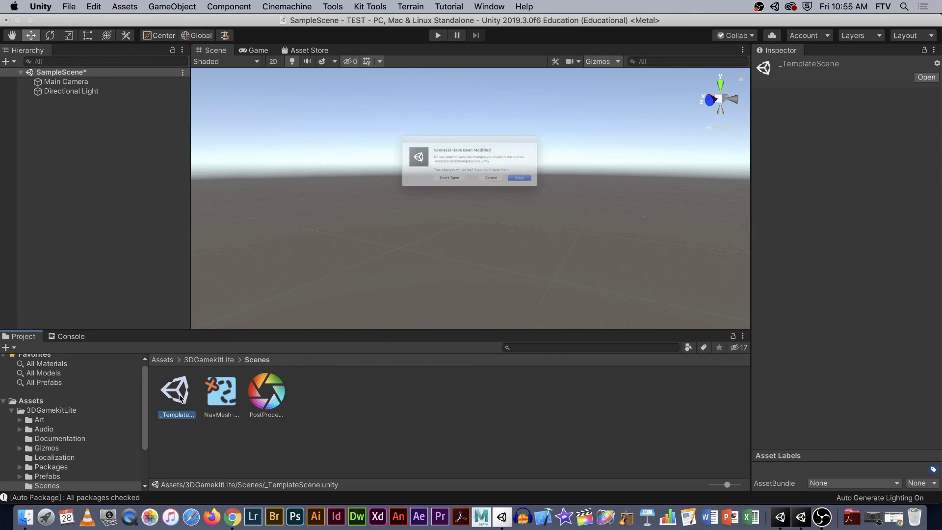
left_click(429, 194)
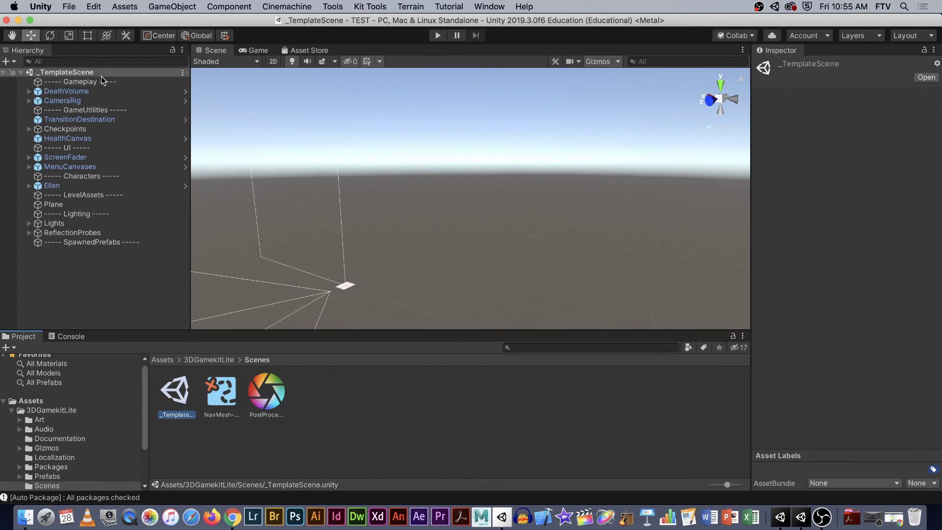
Inspect the DeathVolume, LevelAssets and ReflectionProbes objects in the Hierarchy.
left_click(66, 91)
left_click(83, 194)
left_click(73, 233)
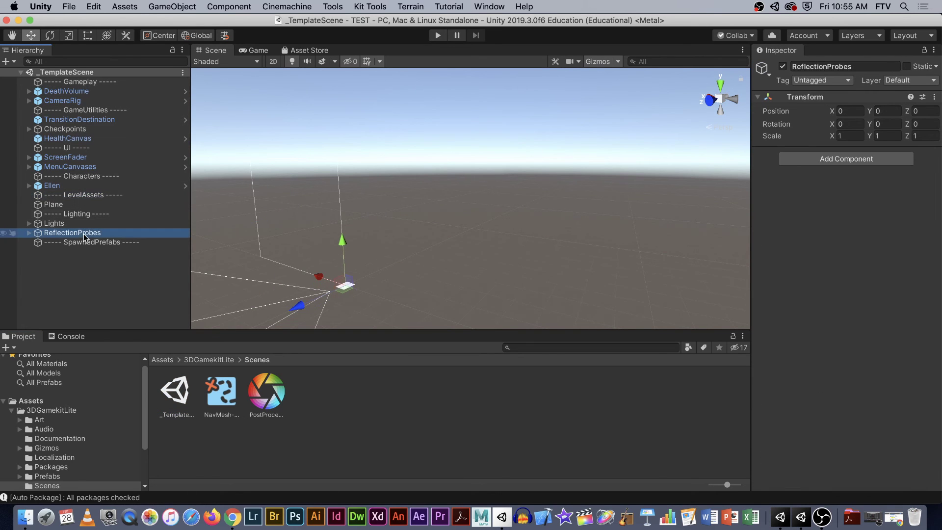
left_click(83, 195)
Frame Ellen in the Scene view and orbit around her standing on the grid Plane.
left_click(52, 186)
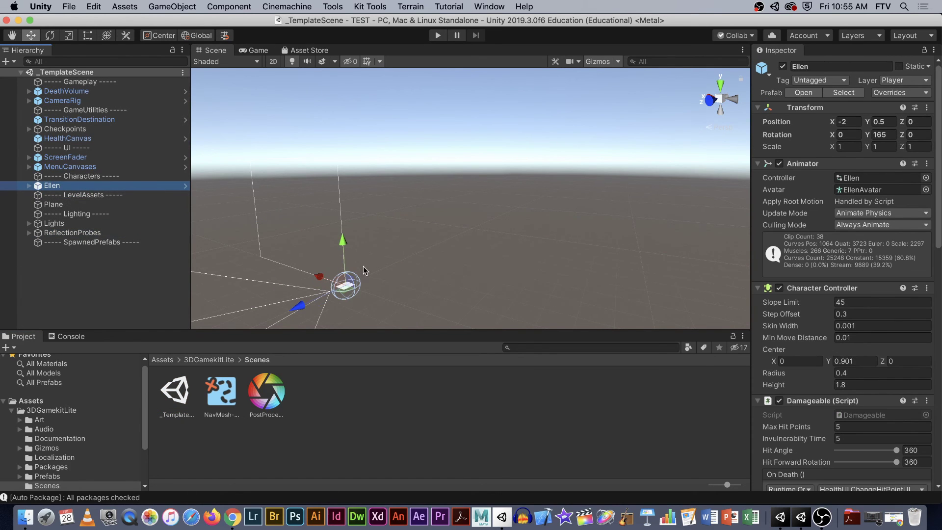
key("f")
left_click_drag(573, 242, 295, 253, "alt")
left_click(422, 261)
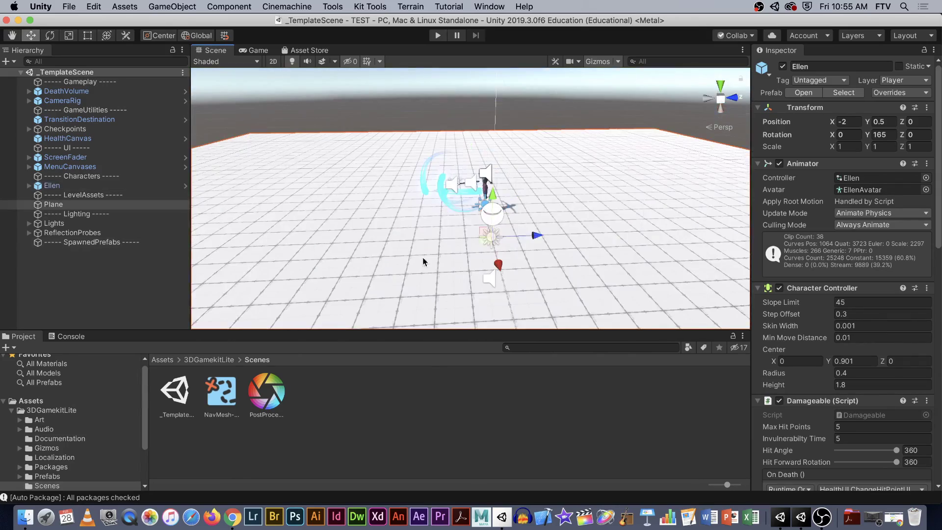
left_click_drag(423, 260, 615, 221, "alt")
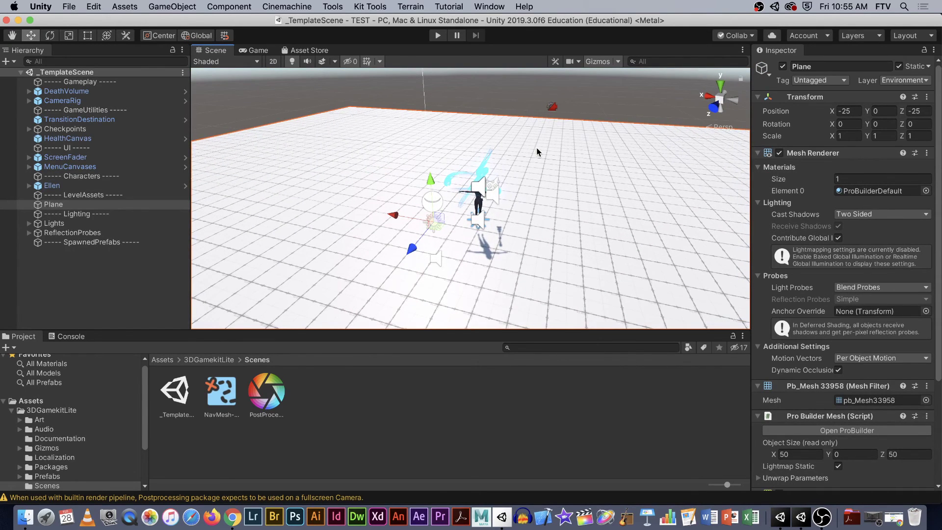
left_click(559, 125)
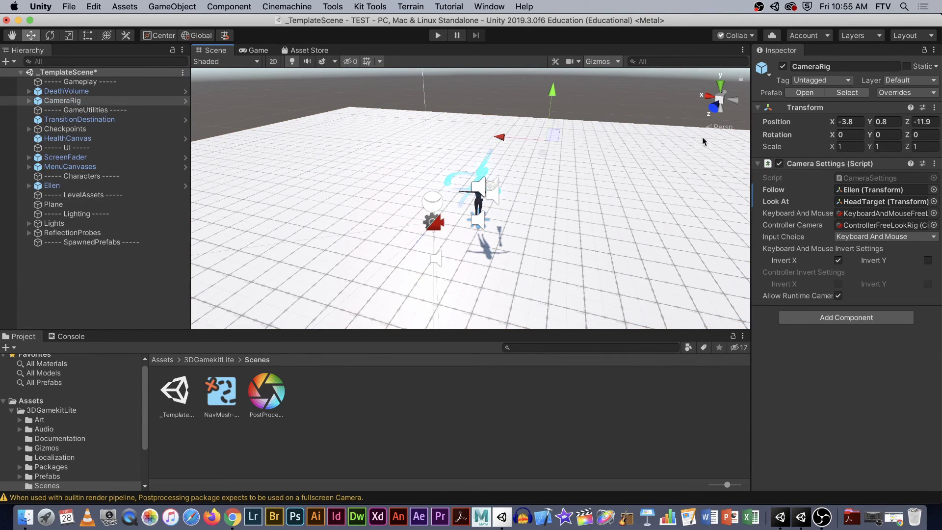
left_click(602, 120)
left_click_drag(596, 172, 530, 229, "alt")
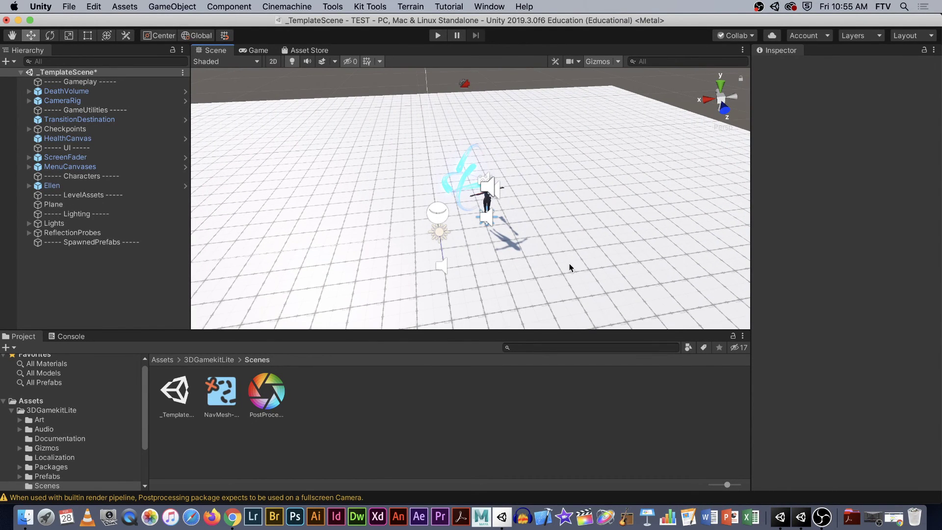
left_click_drag(569, 268, 562, 202, "alt")
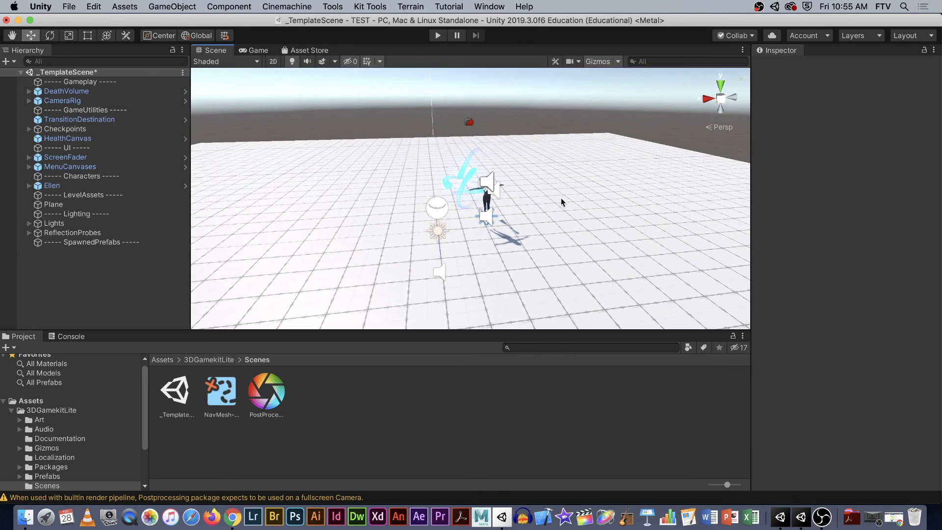
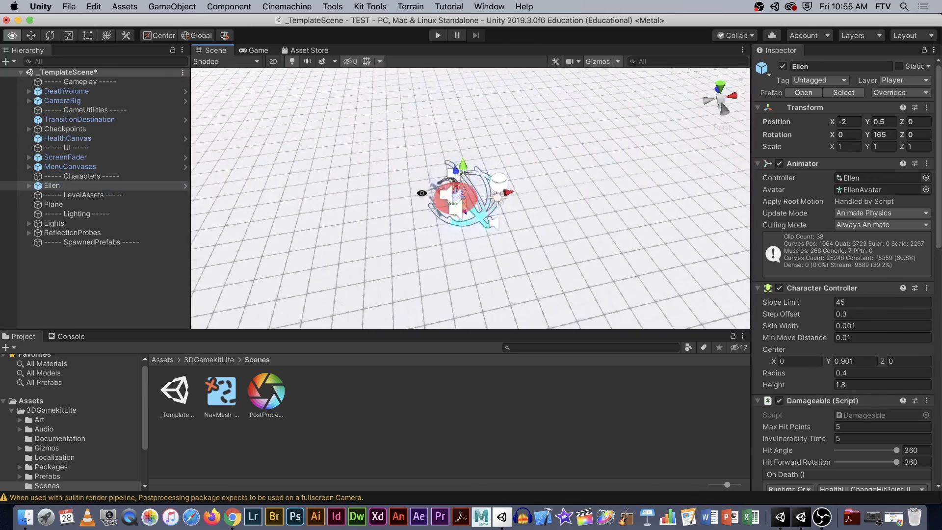
Zoom in on Ellen, orbit to view her from higher up, then deselect her.
right_click_drag(670, 180, 697, 180, "alt")
left_click_drag(525, 121, 436, 263, "alt")
right_click_drag(436, 264, 348, 242, "alt")
left_click_drag(349, 242, 501, 277, "alt")
right_click_drag(500, 277, 324, 221, "alt")
left_click_drag(324, 220, 658, 145, "alt")
left_click(696, 118)
Save the scene as MyScene in the Assets/Scenes folder.
left_click(68, 7)
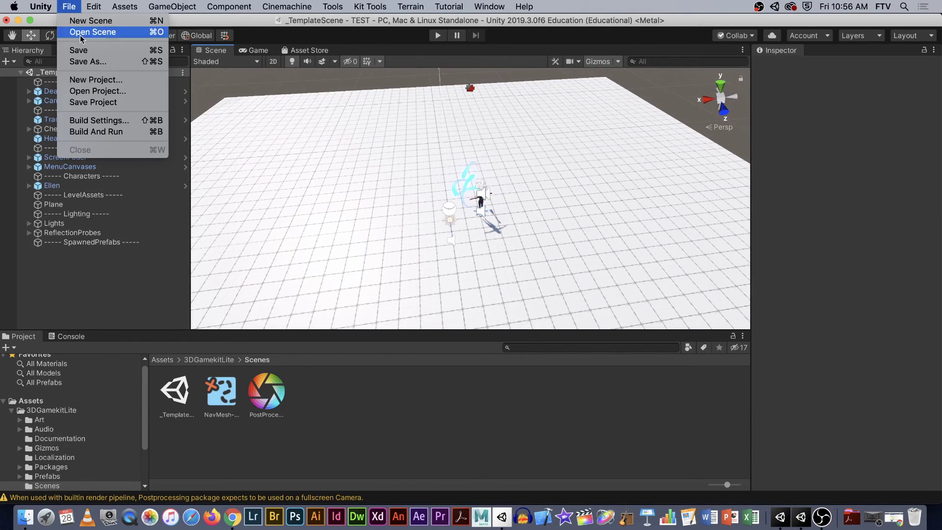
left_click(88, 61)
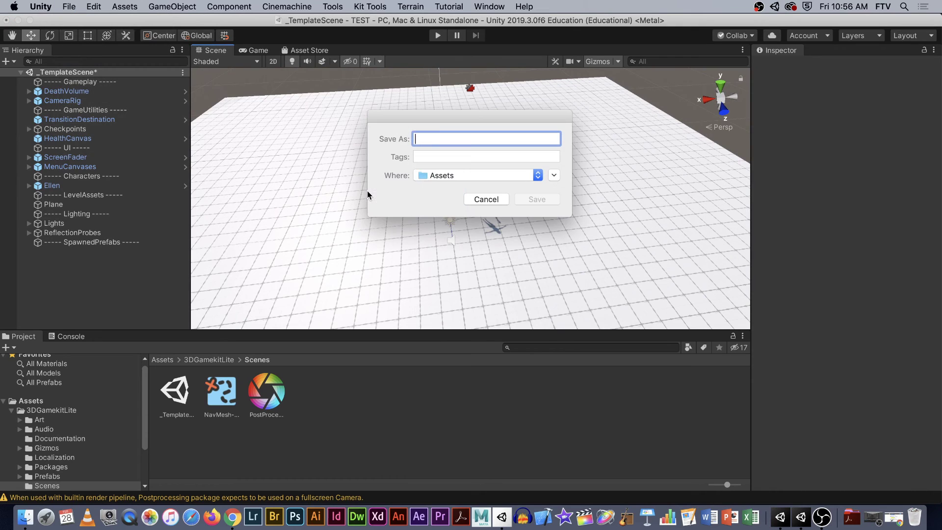
left_click(536, 178)
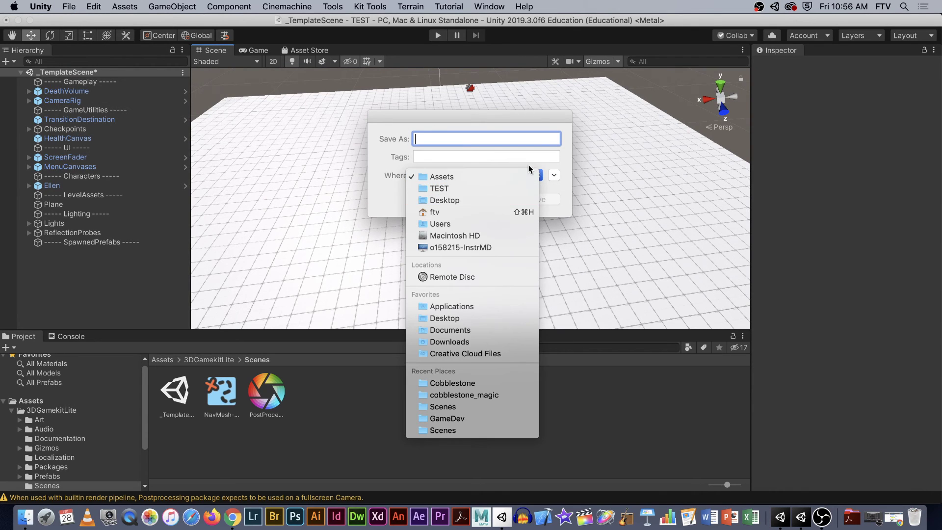
left_click(557, 176)
left_click(556, 178)
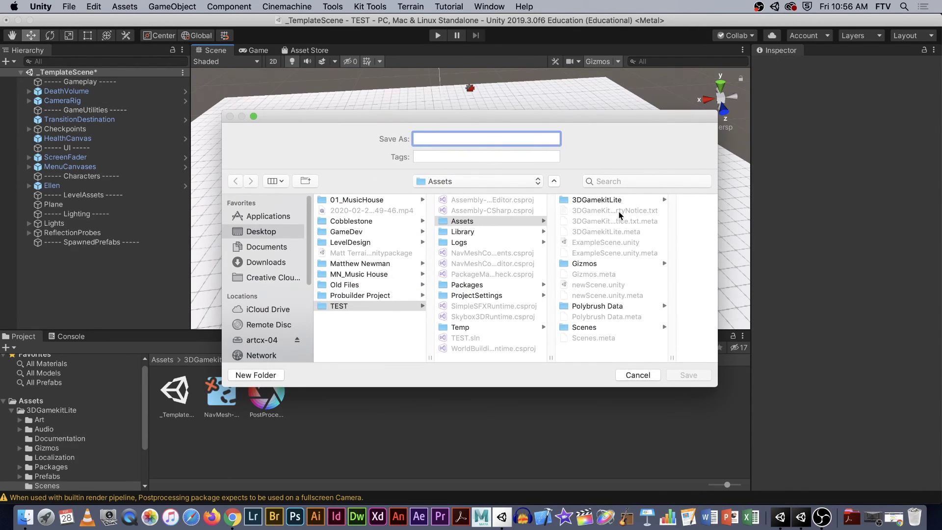
left_click(615, 327)
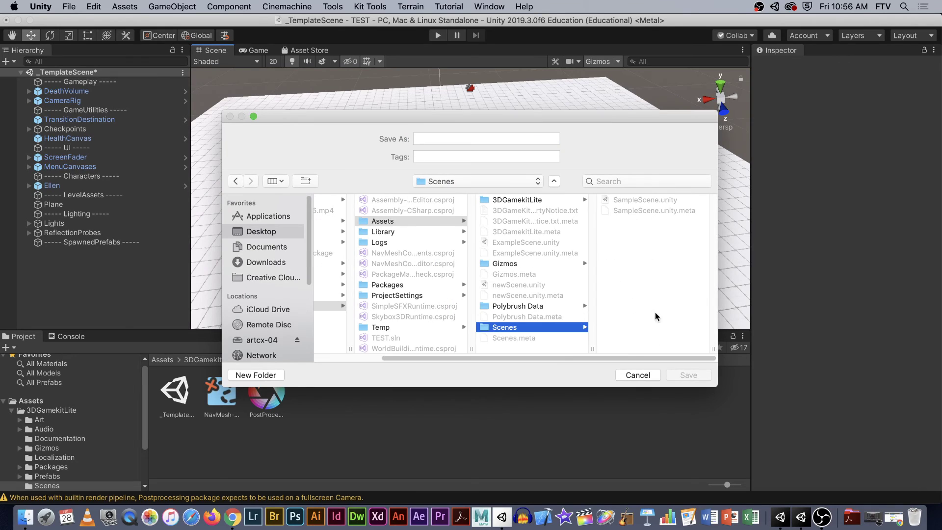
left_click(445, 141)
type("MyScene")
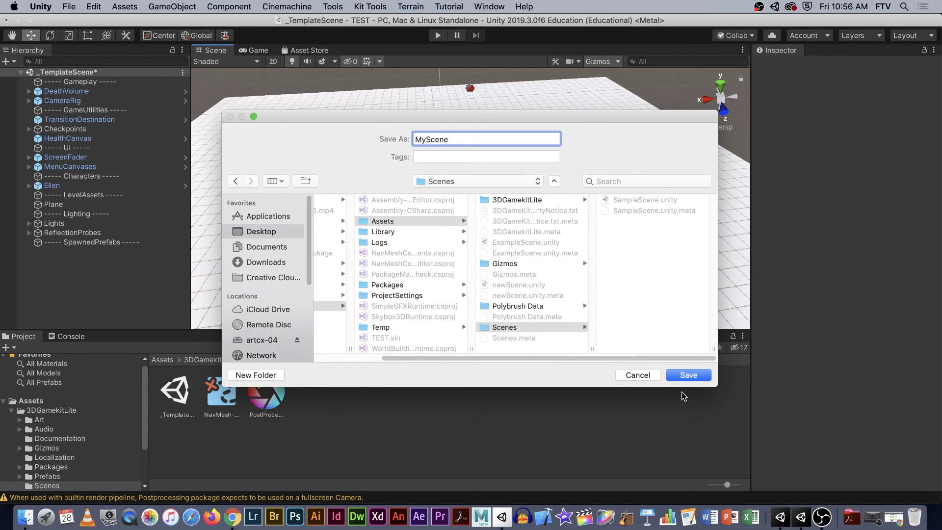
left_click(700, 376)
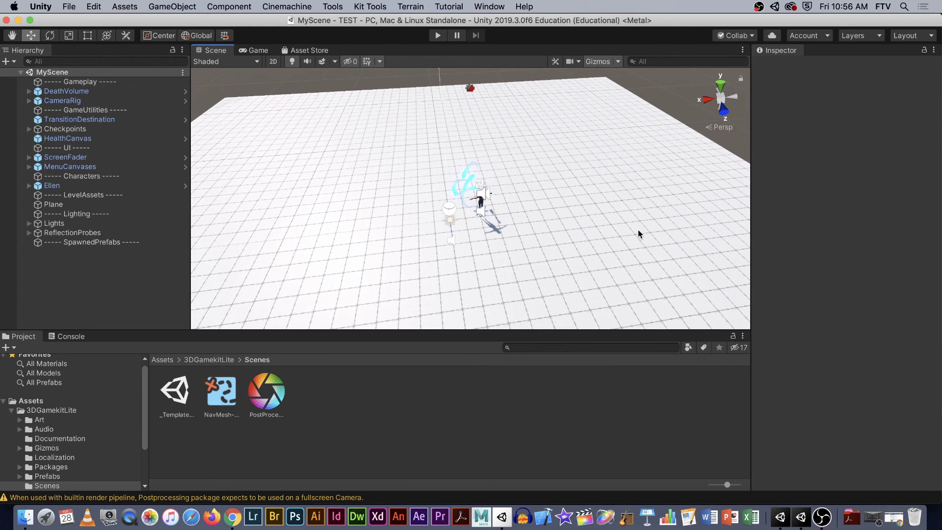
Lower the view near Ellen and create a new 3D Cube.
left_click_drag(628, 154, 519, 153, "alt")
right_click_drag(519, 153, 837, 219, "alt")
left_click_drag(412, 196, 462, 184, "alt")
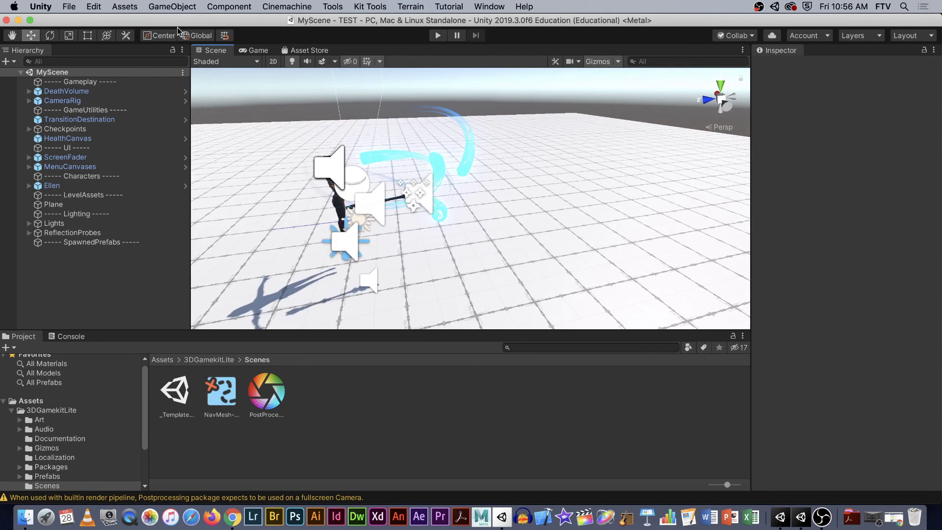
left_click(171, 6)
mouse_move(192, 57)
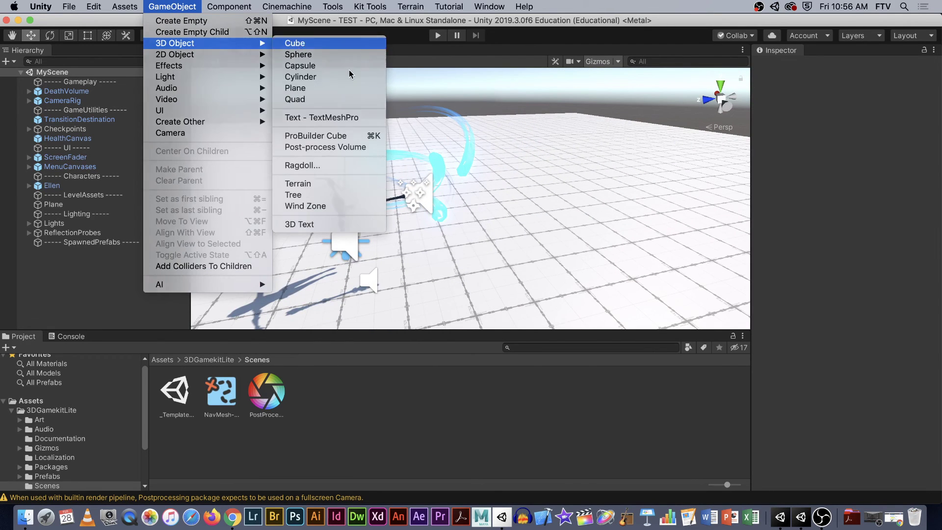
left_click(300, 43)
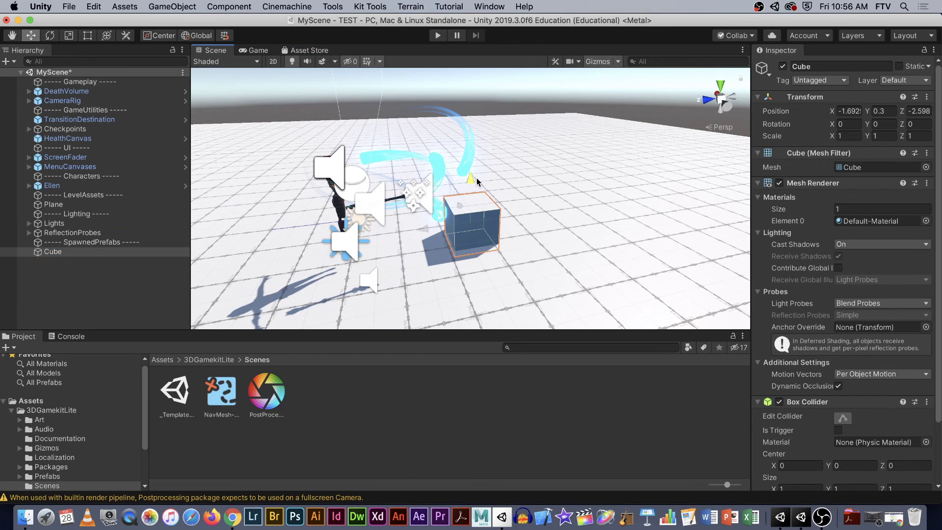
Drag the cube back to Y 0.36, Z -6 on the floor, then select Ellen.
left_click_drag(448, 220, 562, 222)
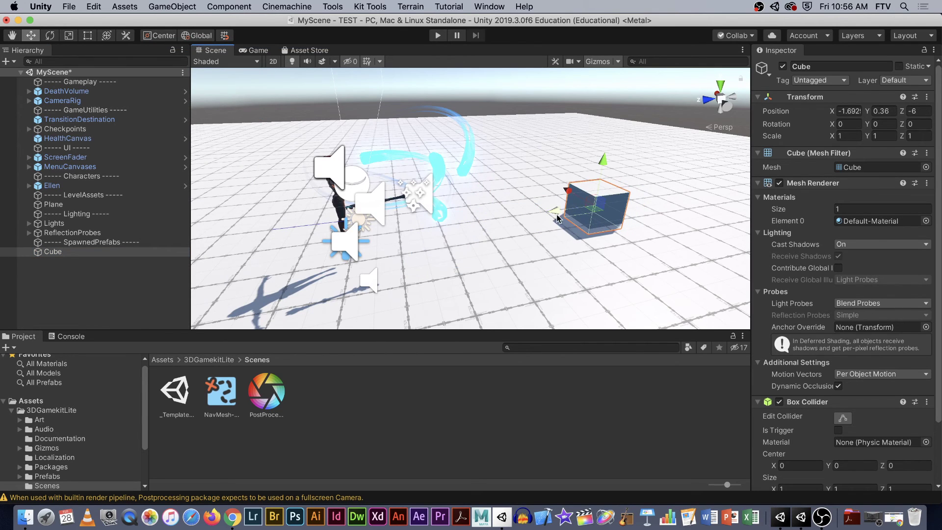
left_click_drag(502, 185, 611, 136, "alt")
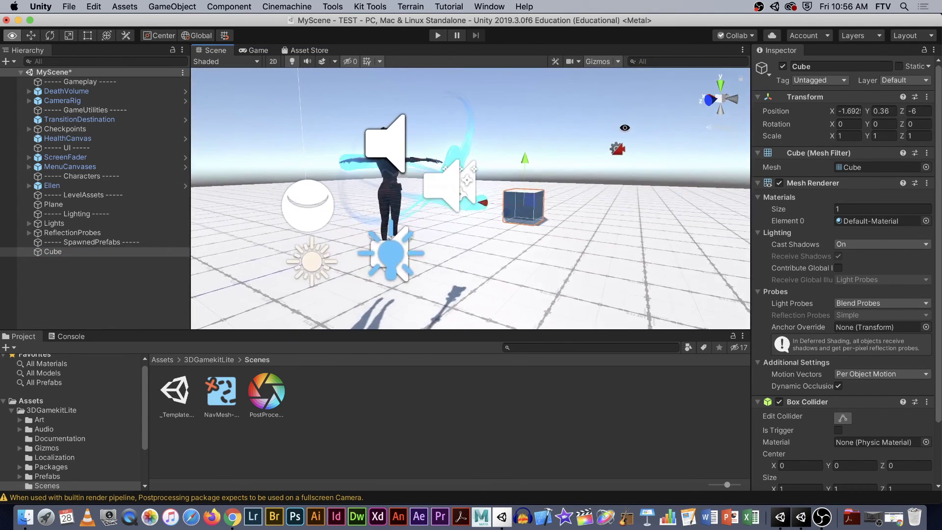
left_click(65, 185)
left_click_drag(409, 194, 255, 245, "alt")
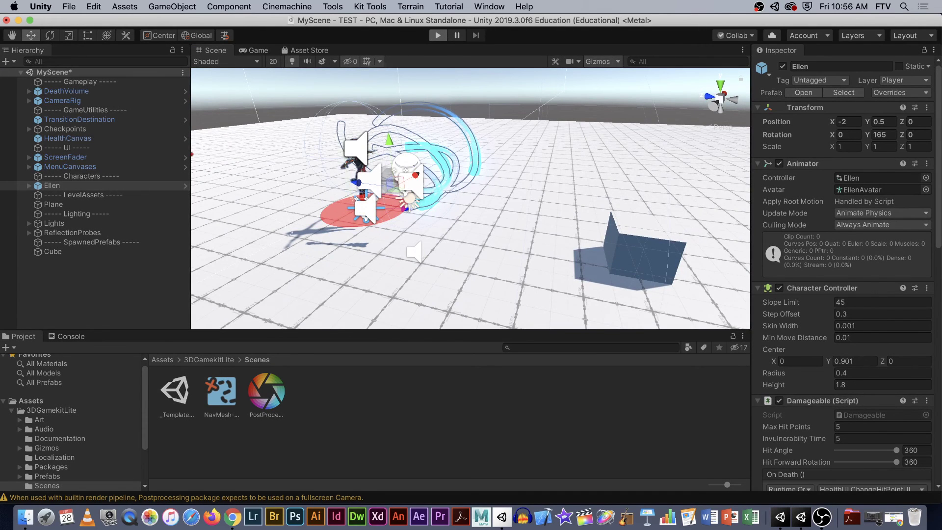
Play the scene, run Ellen around with W, A, S, D, pause, stop playing, and select the cube.
key("super+p")
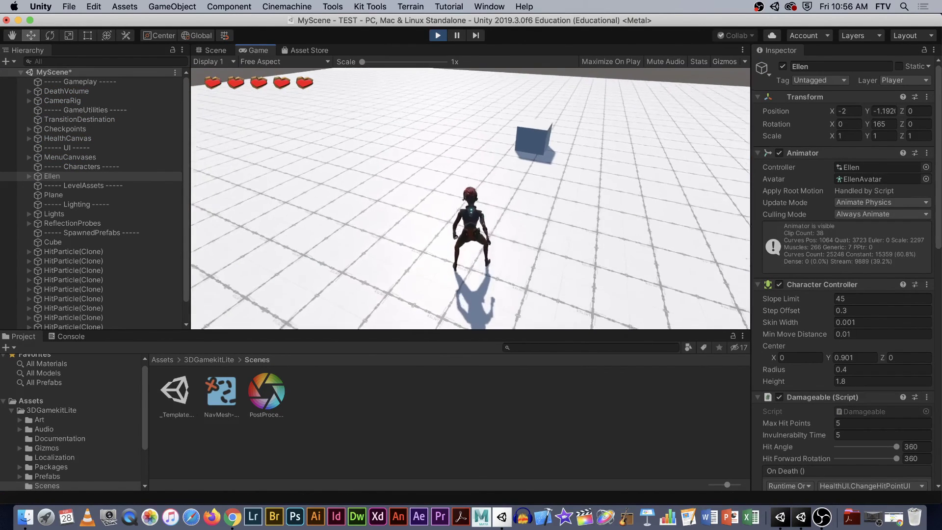
key("w")
key("w")
key("a")
key("s")
key("d")
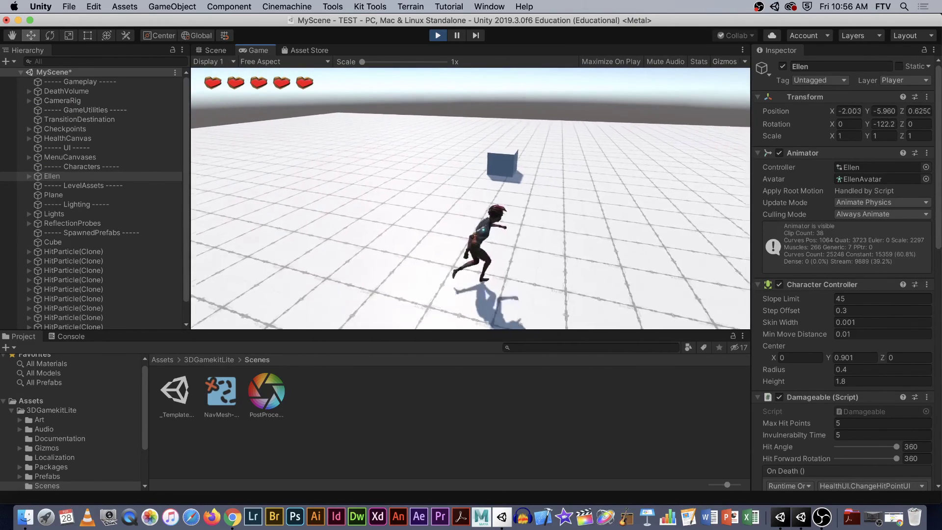
key("Escape")
key("super+p")
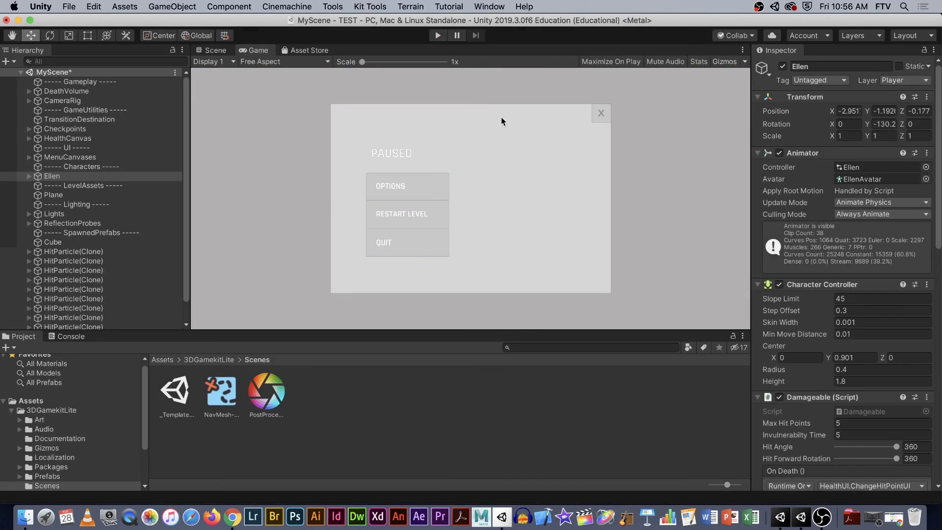
left_click(645, 259)
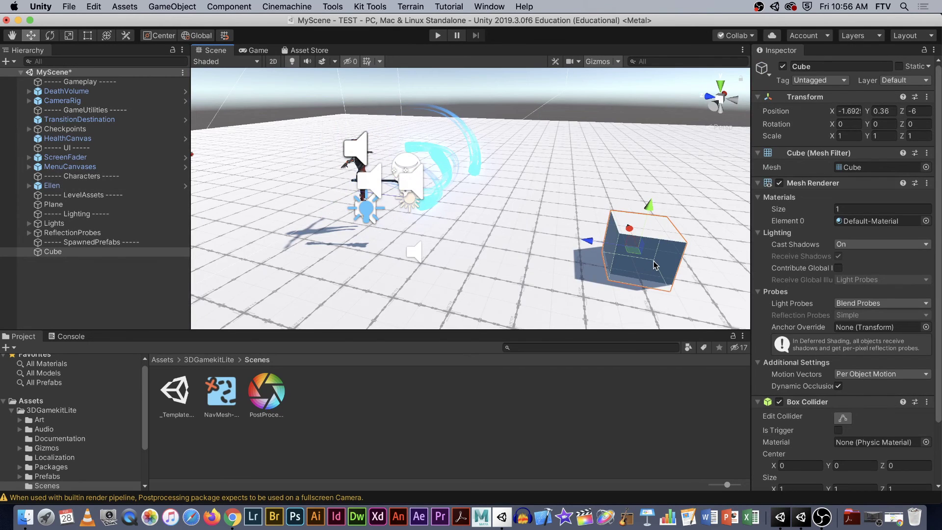
Delete the Cube, then undo to restore it.
key("super+BackSpace")
left_click(653, 264)
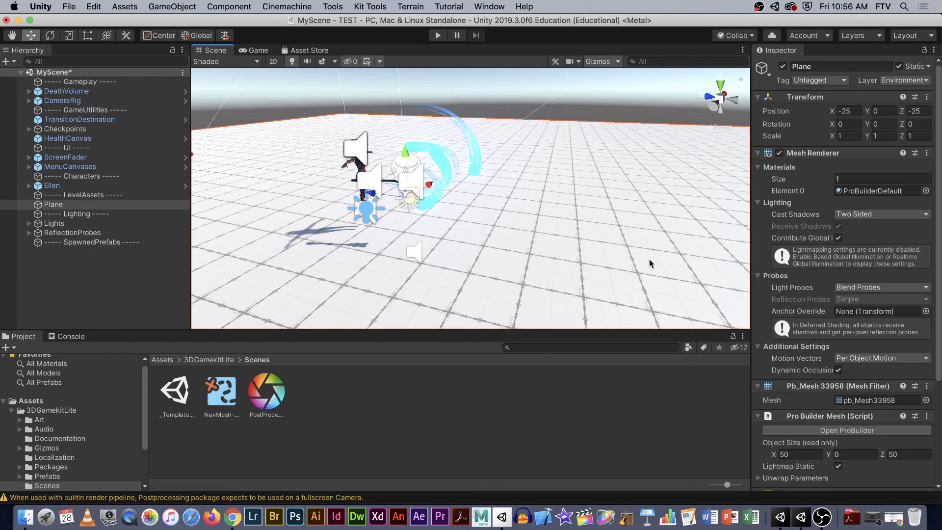
key("super+z")
key("super+z")
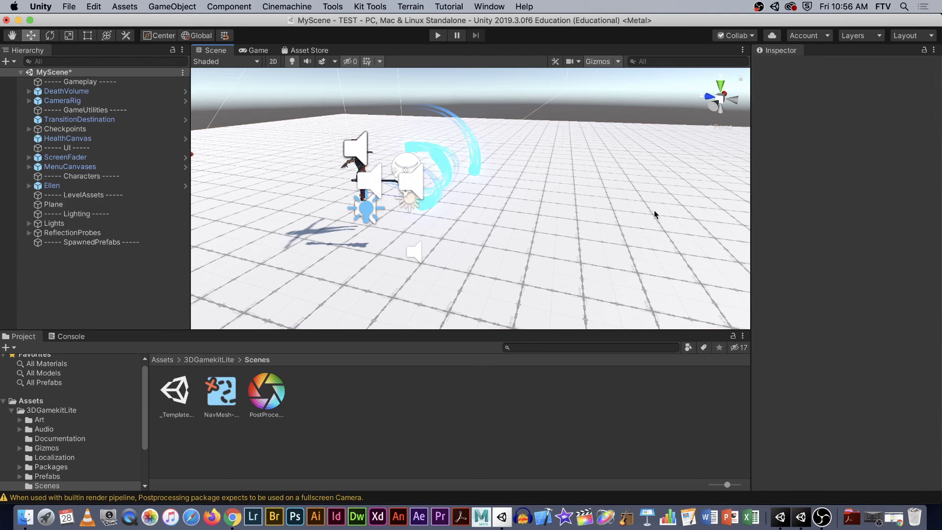
left_click(570, 131)
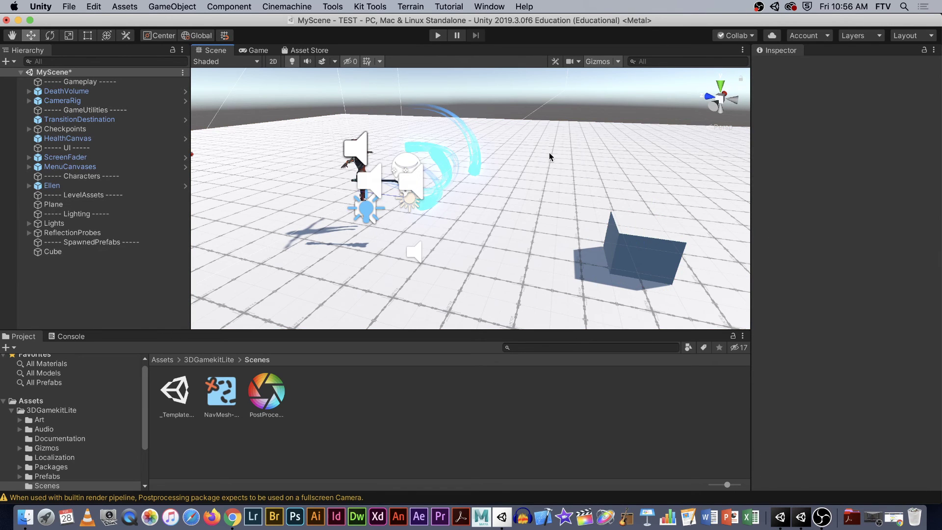
Zoom out to see the whole floor and delete the Plane.
left_click_drag(616, 175, 551, 198, "alt")
scroll(620, 156, "down", 10, "alt")
right_click_drag(578, 232, 523, 212, "alt")
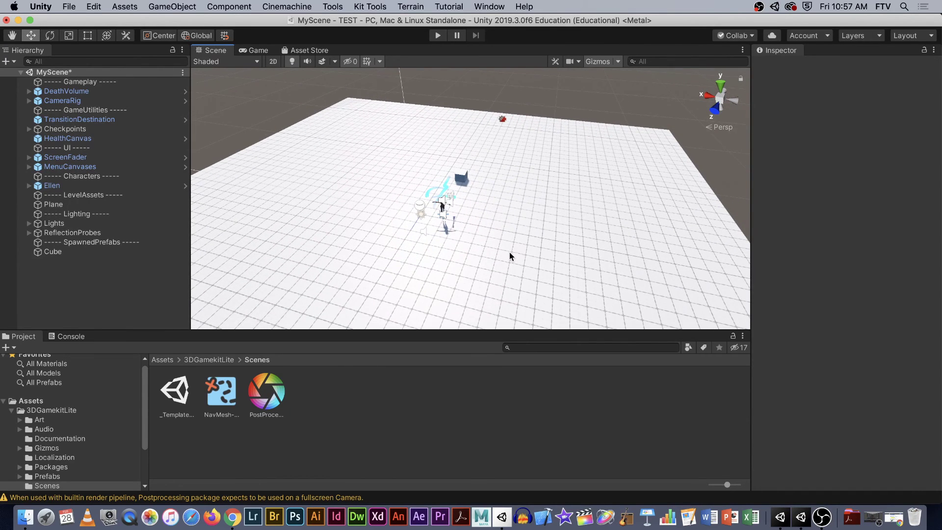
left_click_drag(389, 212, 512, 235, "alt")
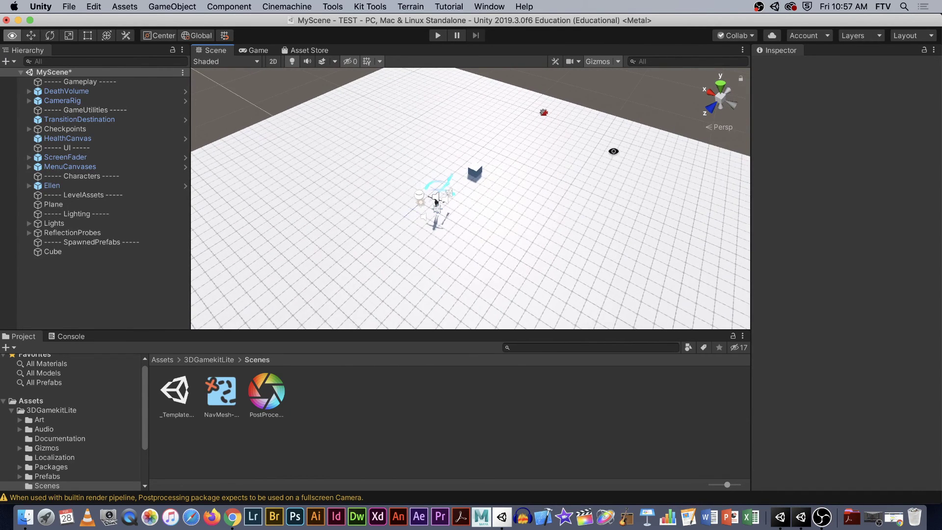
left_click_drag(610, 151, 429, 225, "alt")
scroll(554, 206, "down", 5, "alt")
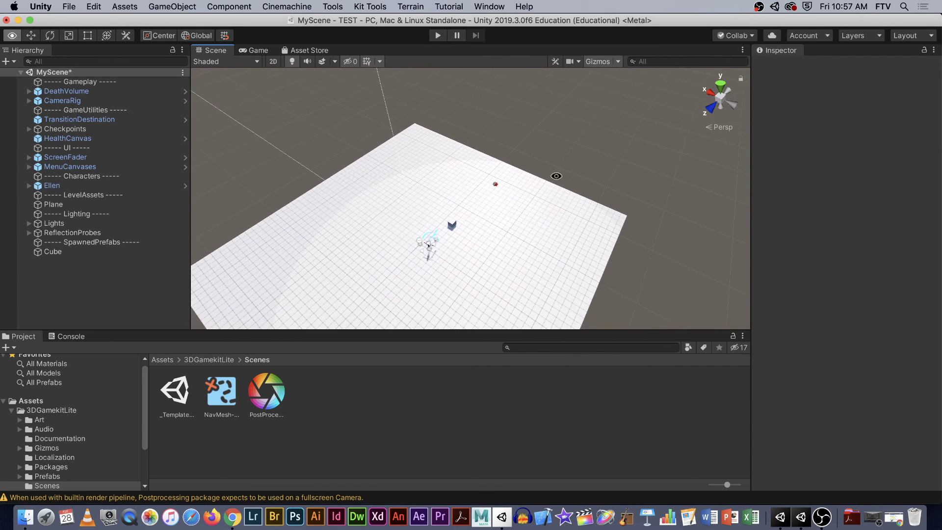
middle_click_drag(499, 189, 521, 163, "alt")
left_click_drag(500, 172, 538, 206, "alt")
scroll(510, 194, "down", 3, "alt")
left_click(545, 211)
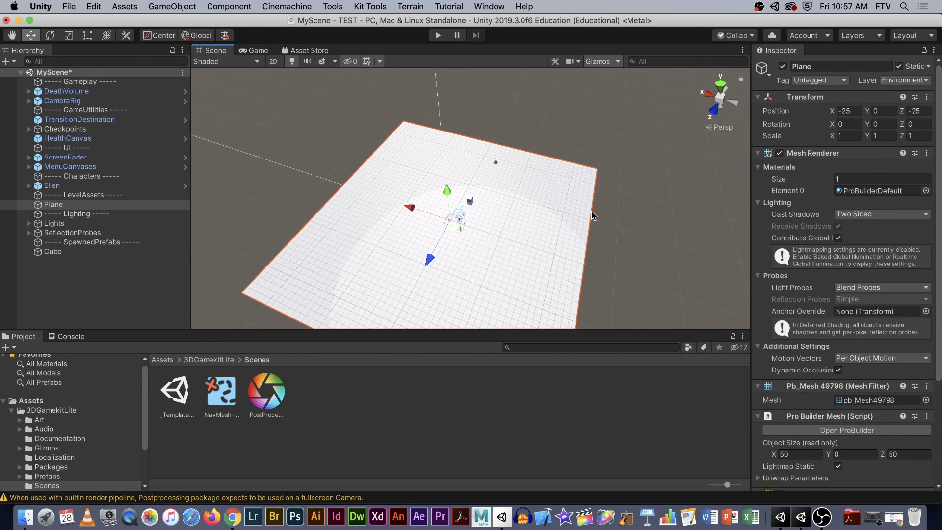
key("super+BackSpace")
scroll(500, 237, "up", 5)
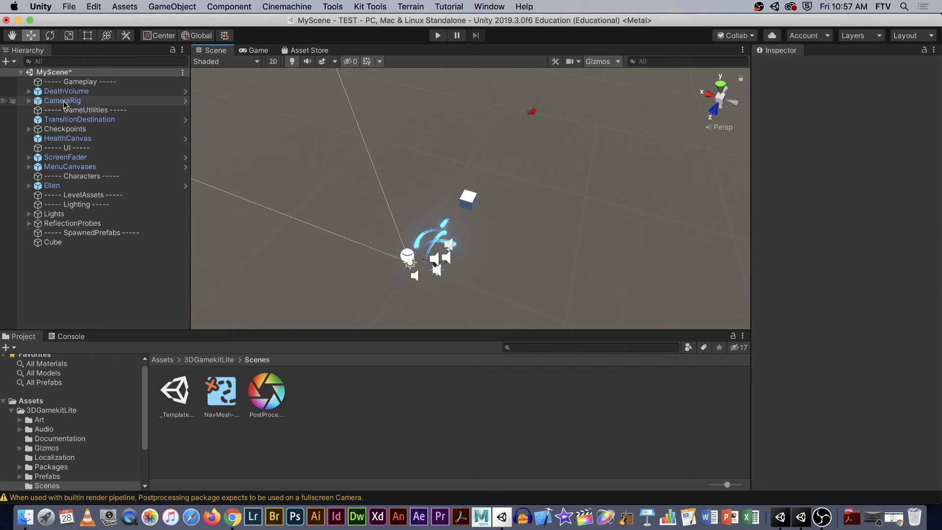
Create a Terrain and drag it to X -282, Z -642 beneath the scene objects.
left_click(187, 8)
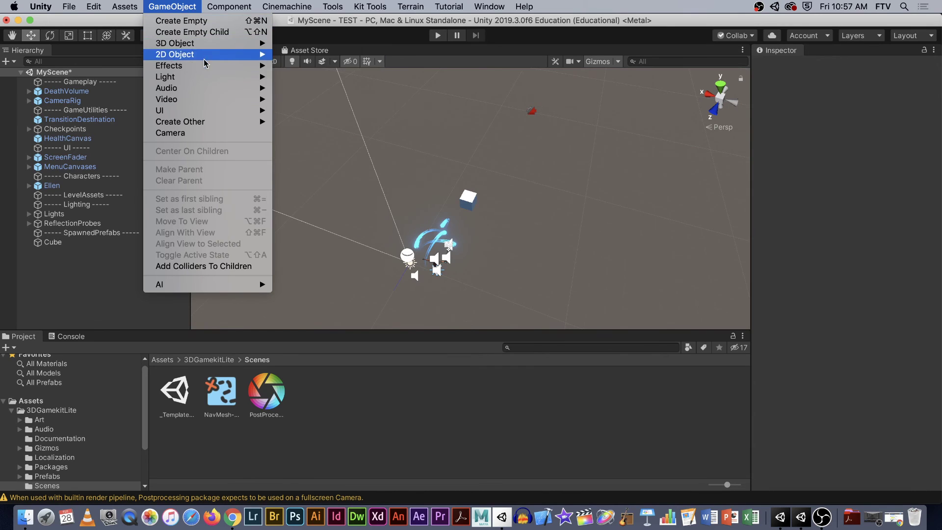
mouse_move(212, 44)
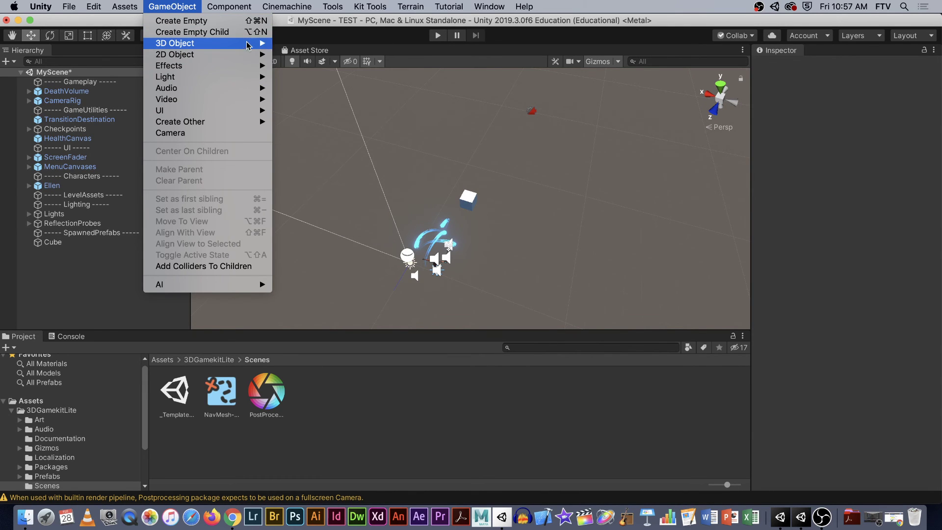
left_click(369, 183)
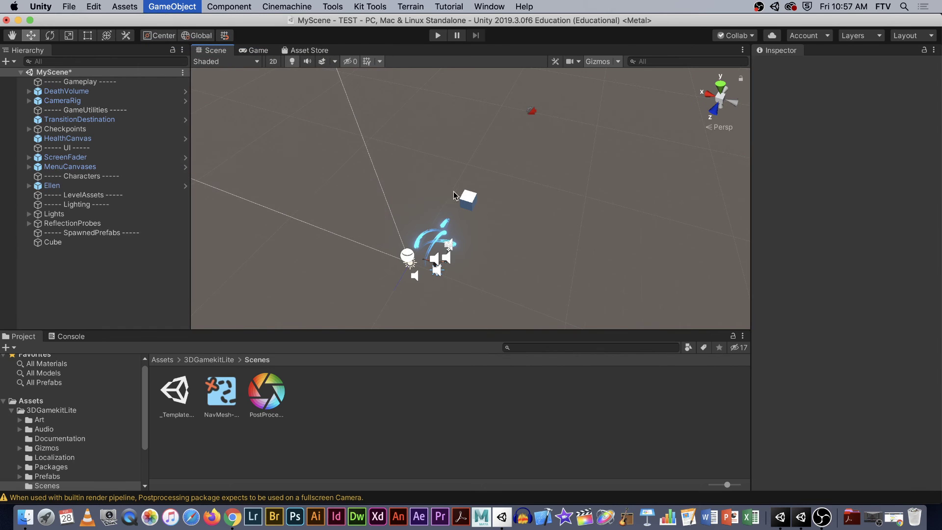
scroll(399, 234, "down", 15)
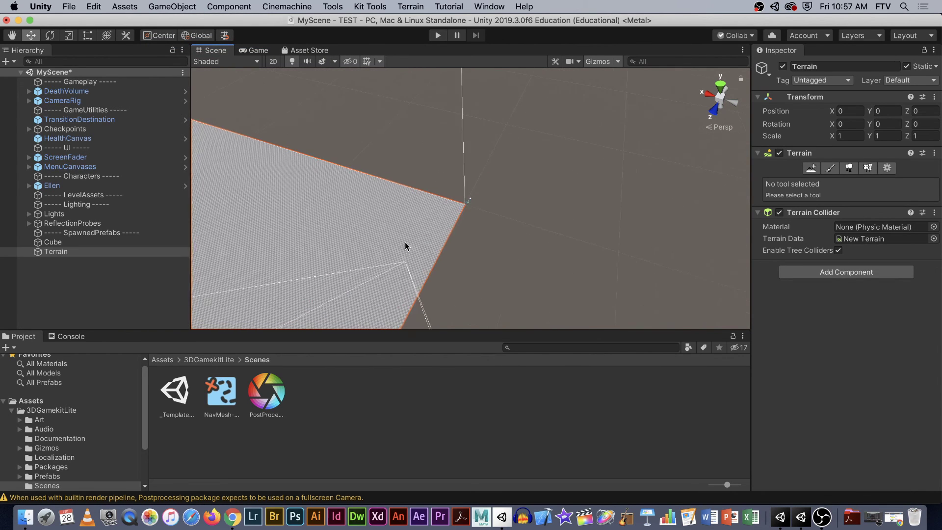
scroll(405, 243, "down", 10)
left_click_drag(359, 266, 413, 202)
left_click_drag(388, 168, 422, 171)
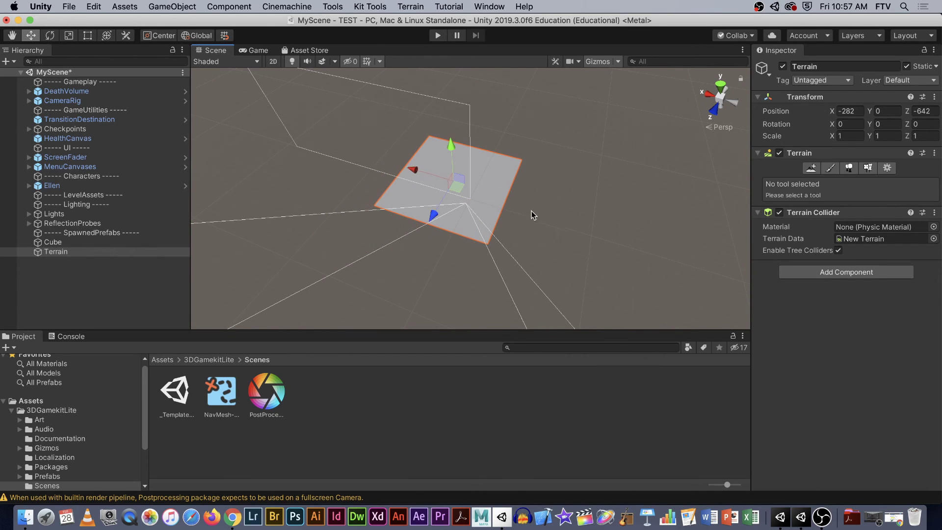
scroll(535, 215, "up", 10)
scroll(687, 207, "up", 8)
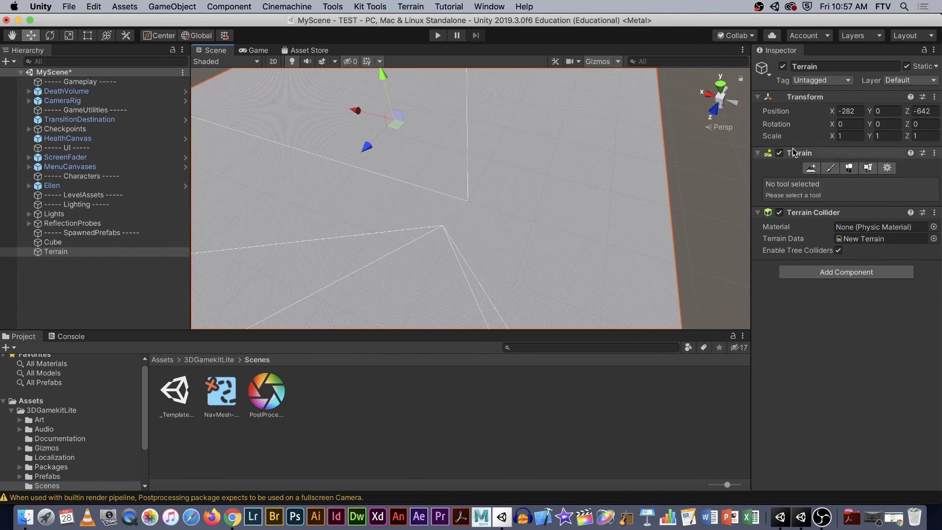
Set Terrain Width and Terrain Length to 150 in the Terrain Settings.
left_click(891, 169)
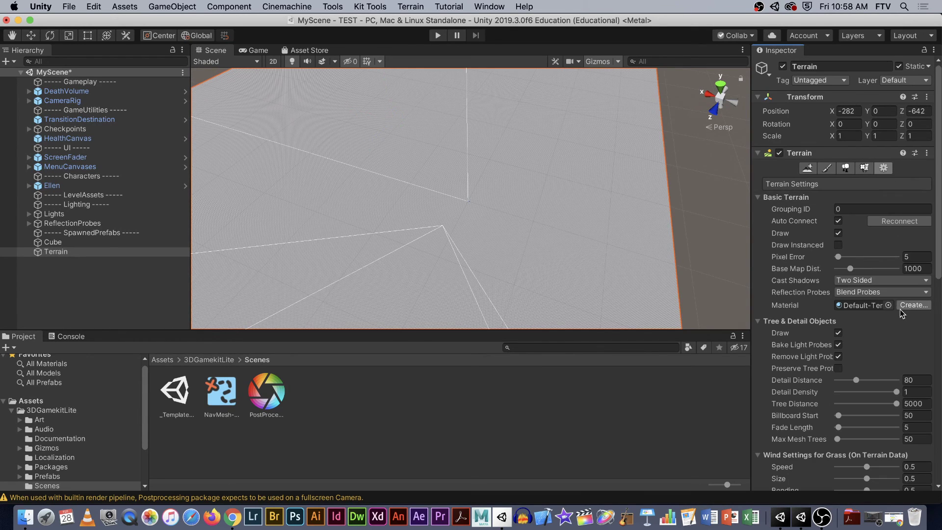
scroll(900, 312, "down", 10)
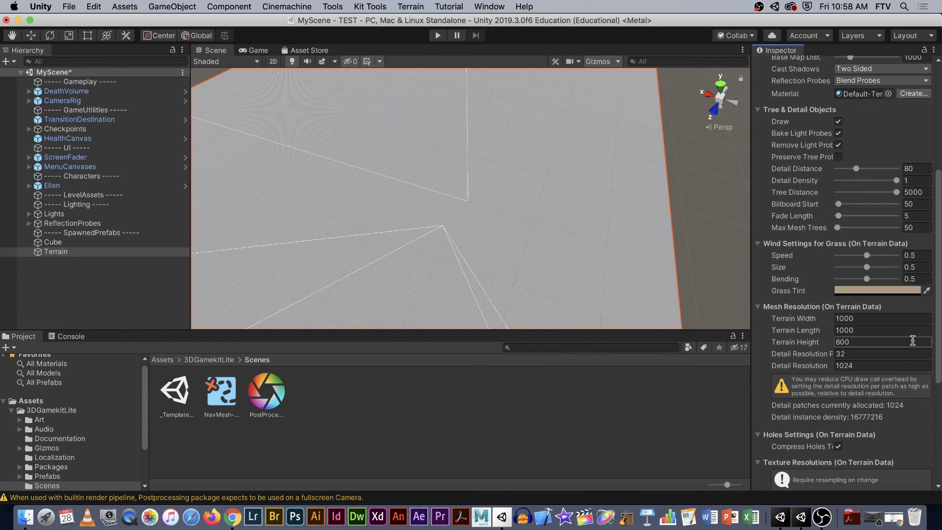
left_click(875, 320)
left_click(873, 331)
left_click(874, 320)
left_click(871, 329)
left_click(870, 320)
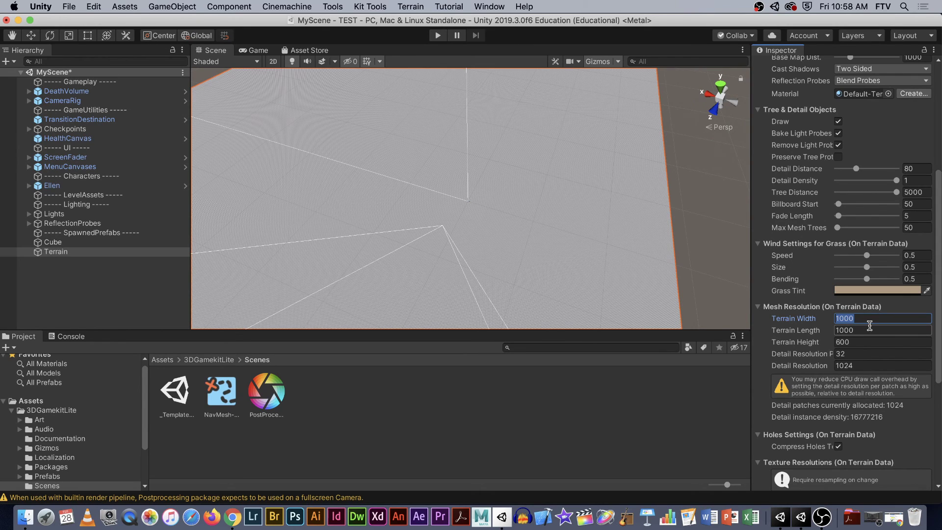
type("1")
key("Tab")
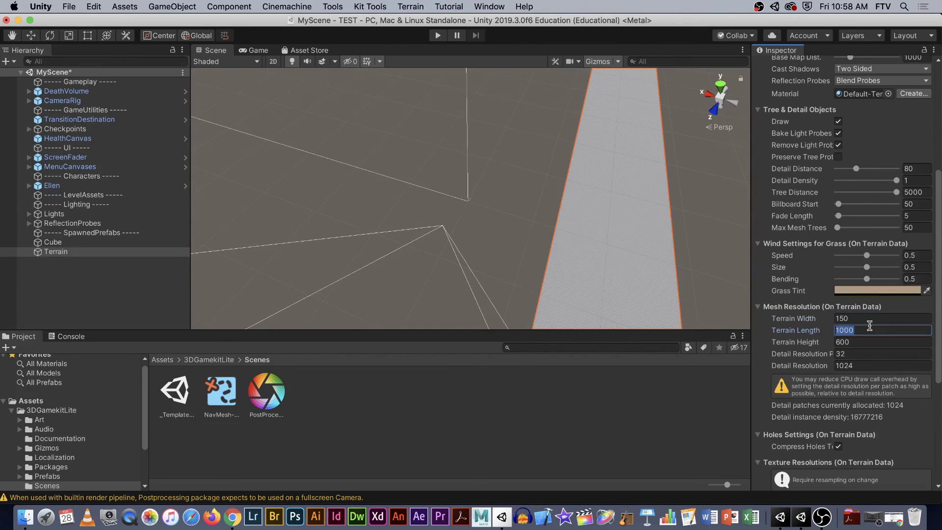
type("1")
key("Return")
scroll(483, 170, "down", 3)
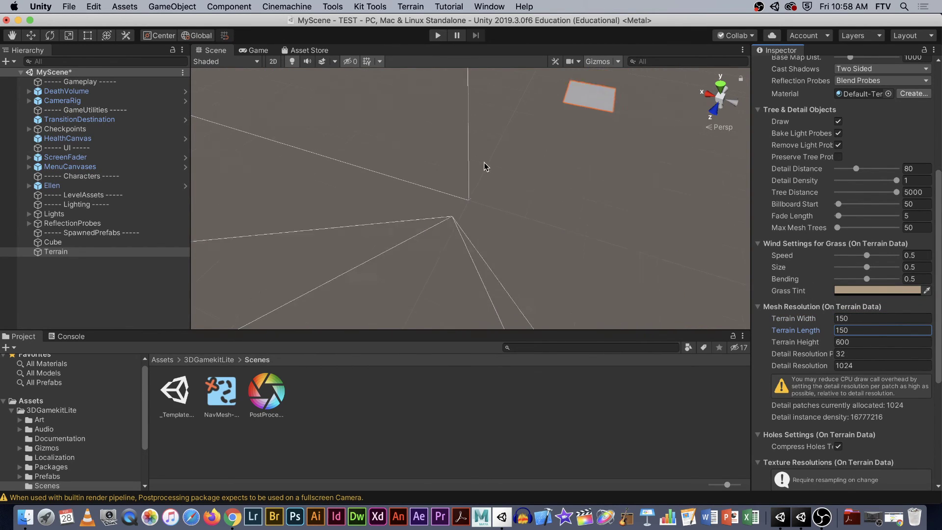
Drag the terrain with the Move tool to position -53, 0, -124.4 under Ellen and the cube.
key("w")
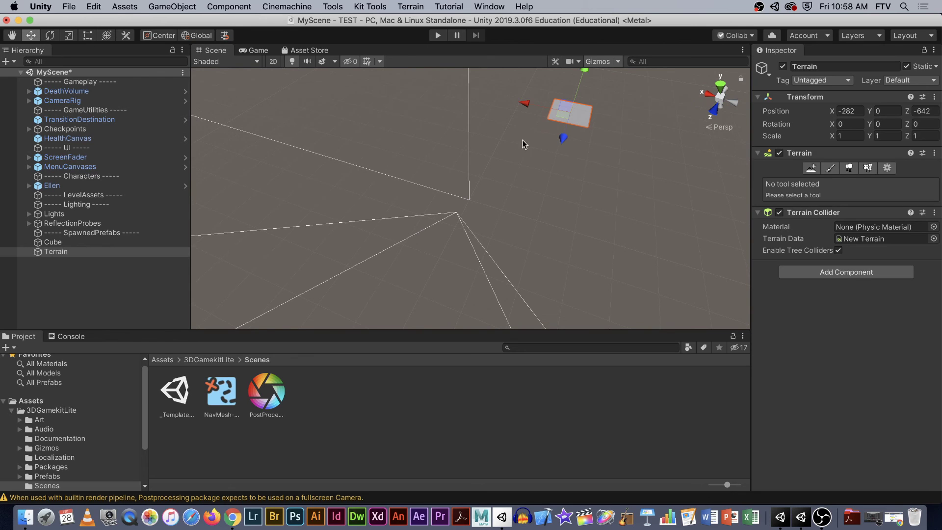
left_click_drag(563, 139, 425, 172)
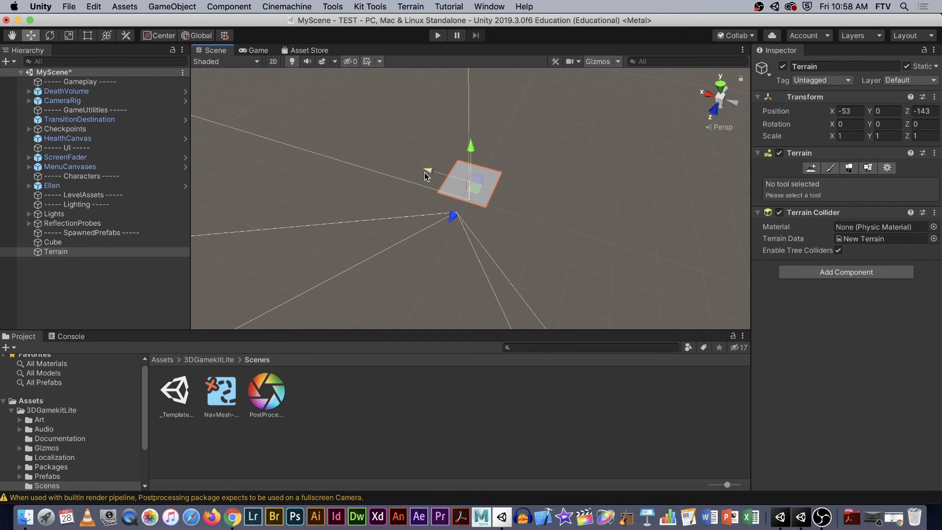
scroll(430, 216, "up", 10)
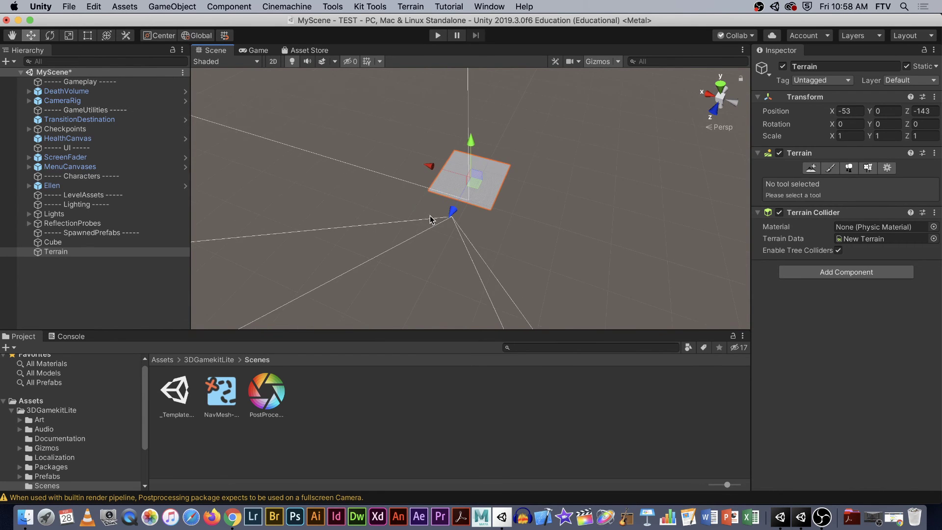
left_click_drag(656, 219, 559, 252, "alt")
key("w")
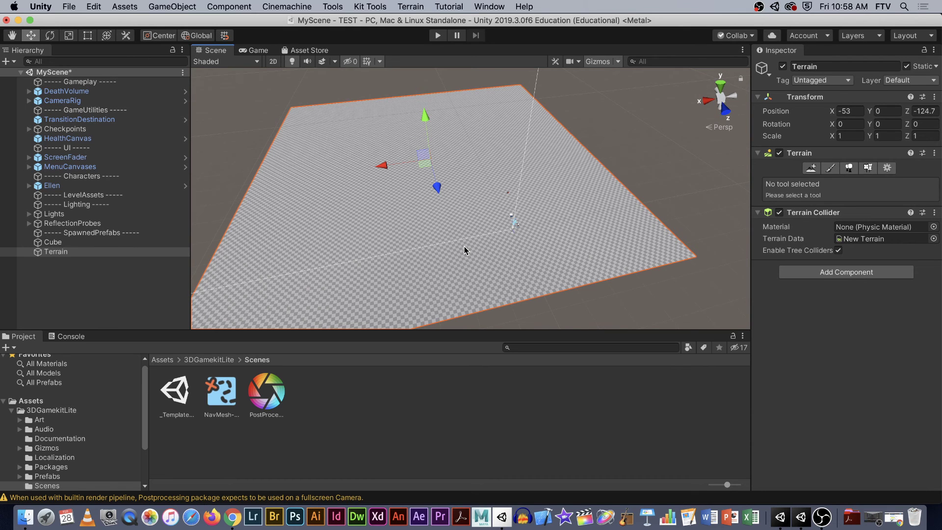
left_click_drag(599, 198, 459, 229, "alt")
right_click_drag(459, 229, 488, 259, "alt")
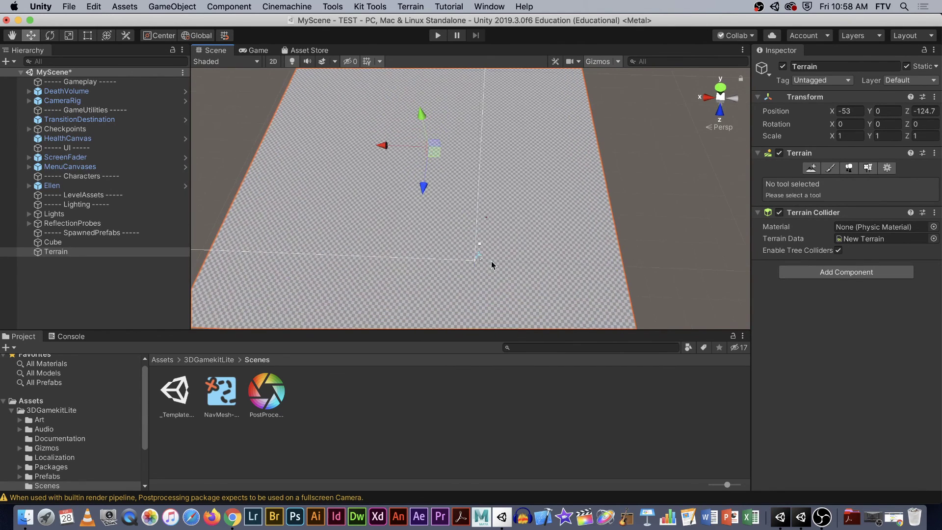
left_click_drag(511, 227, 483, 275, "alt")
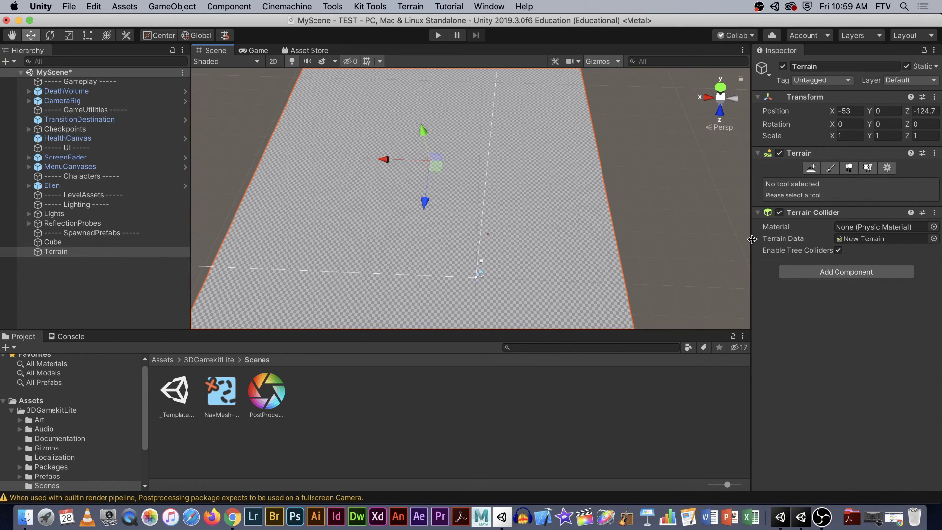
left_click_drag(647, 231, 553, 193, "alt")
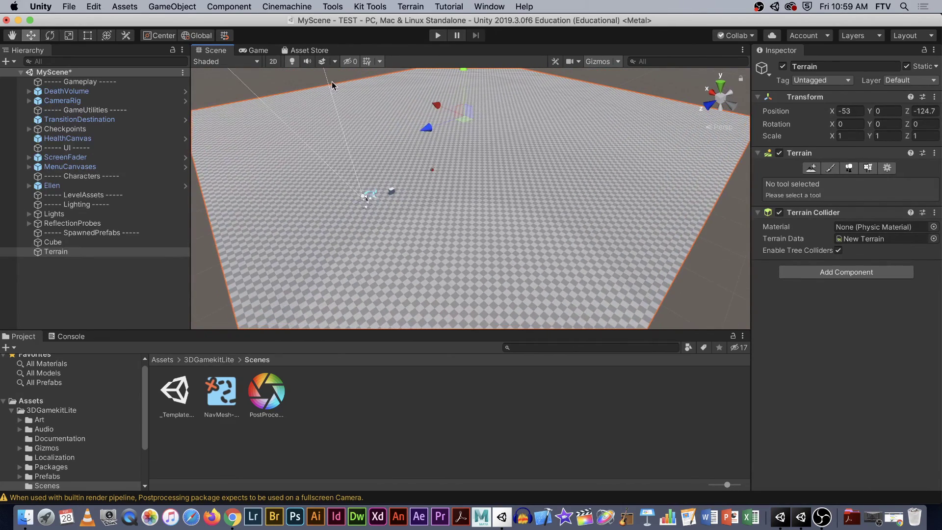
left_click_drag(426, 128, 428, 128)
left_click_drag(428, 164, 422, 142, "alt")
right_click_drag(422, 142, 492, 175, "alt")
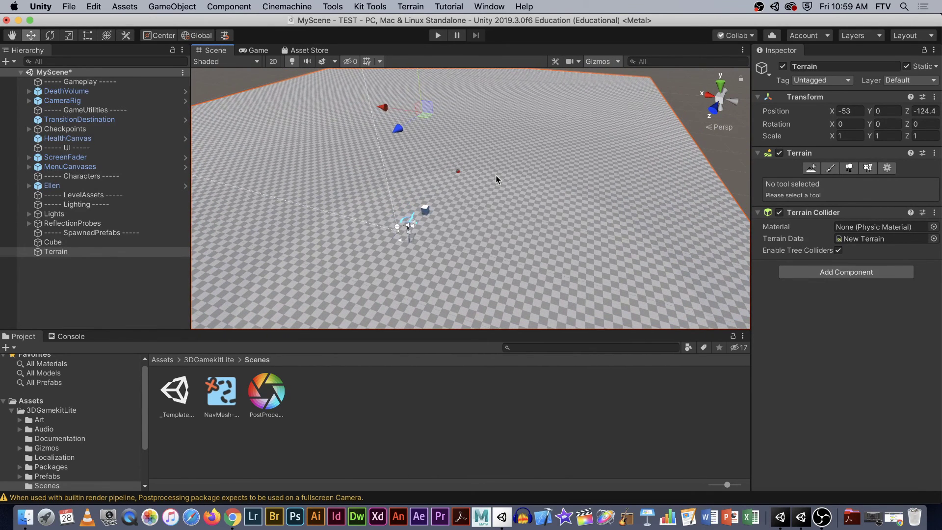
Pick the Set Height sculpting tool from the Paint Terrain tool list.
left_click(830, 168)
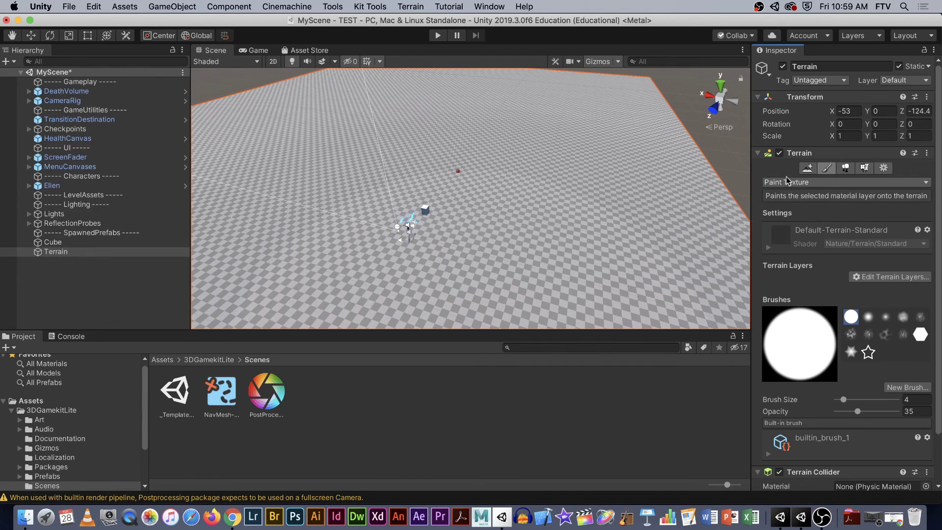
left_click(815, 183)
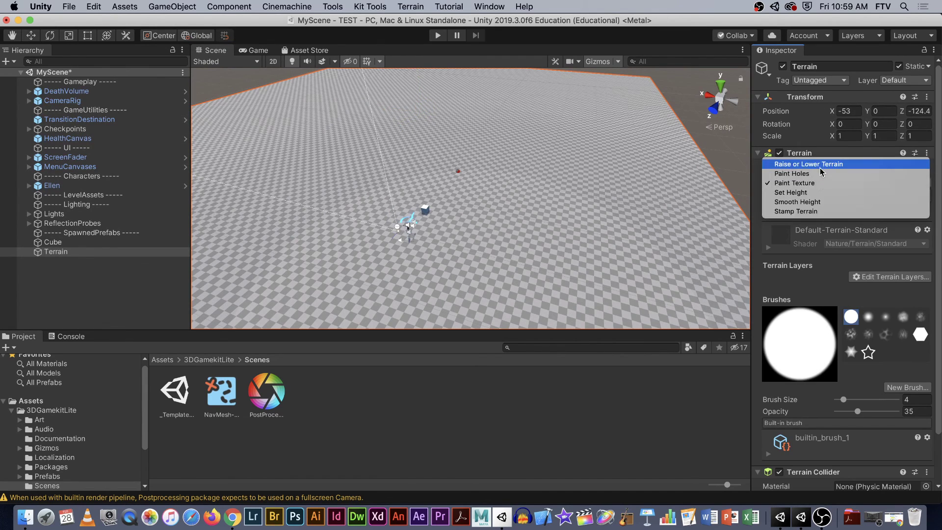
left_click(823, 168)
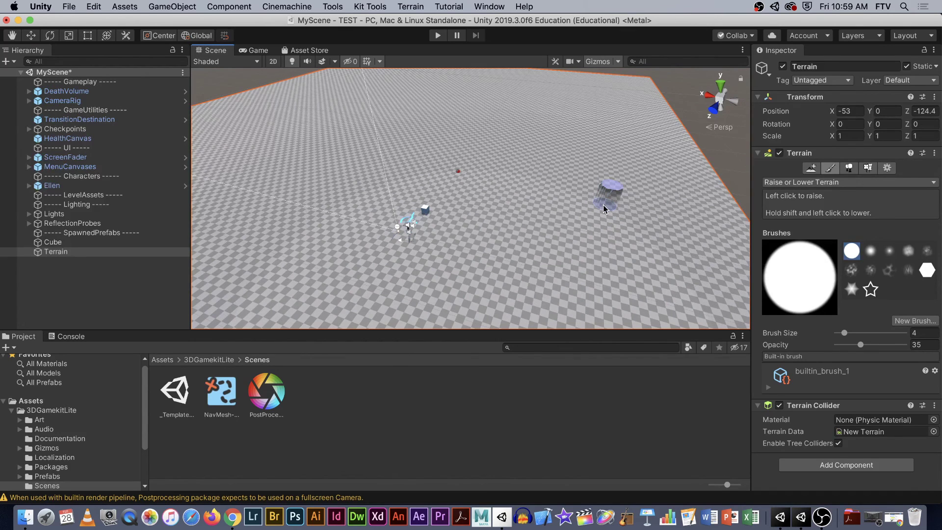
left_click(30, 37)
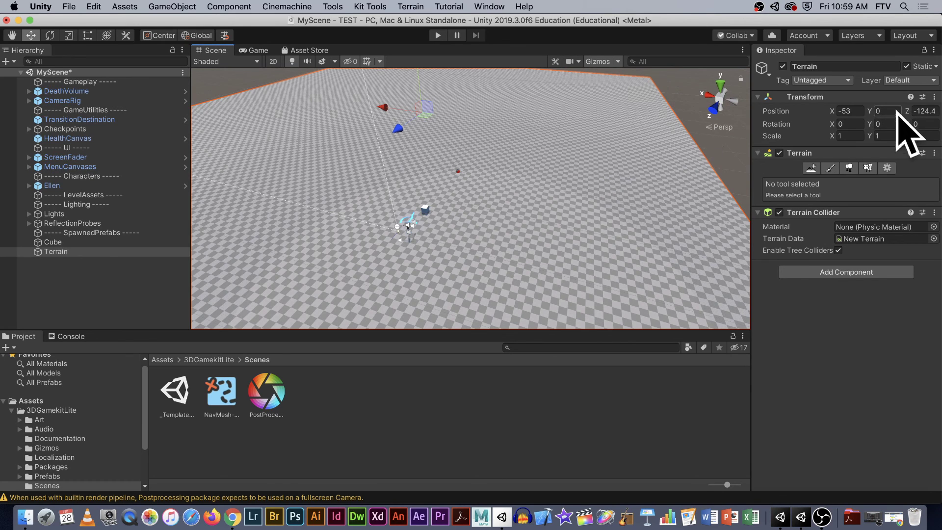
left_click(832, 171)
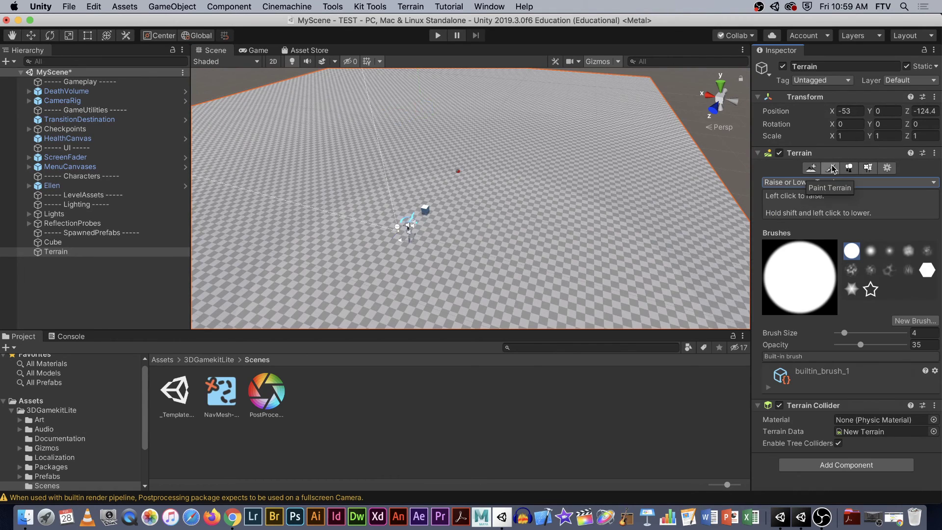
left_click(803, 183)
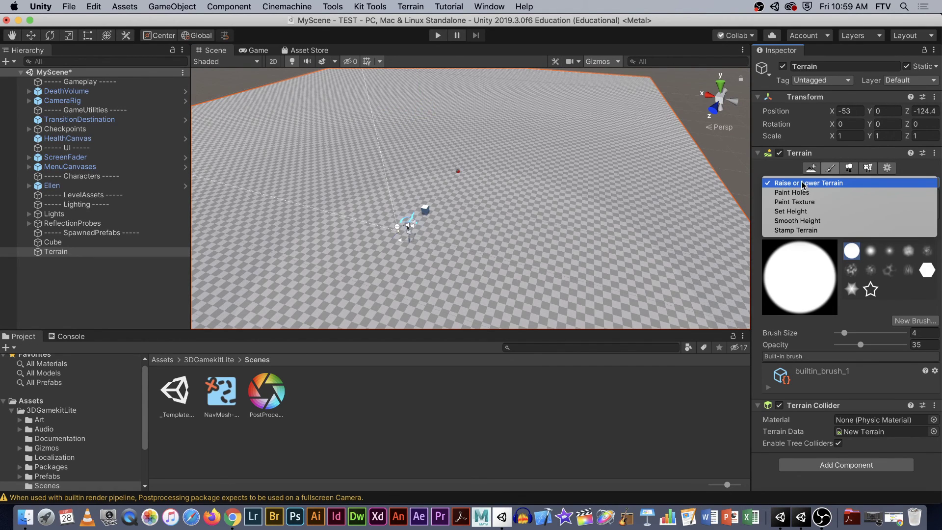
left_click(815, 212)
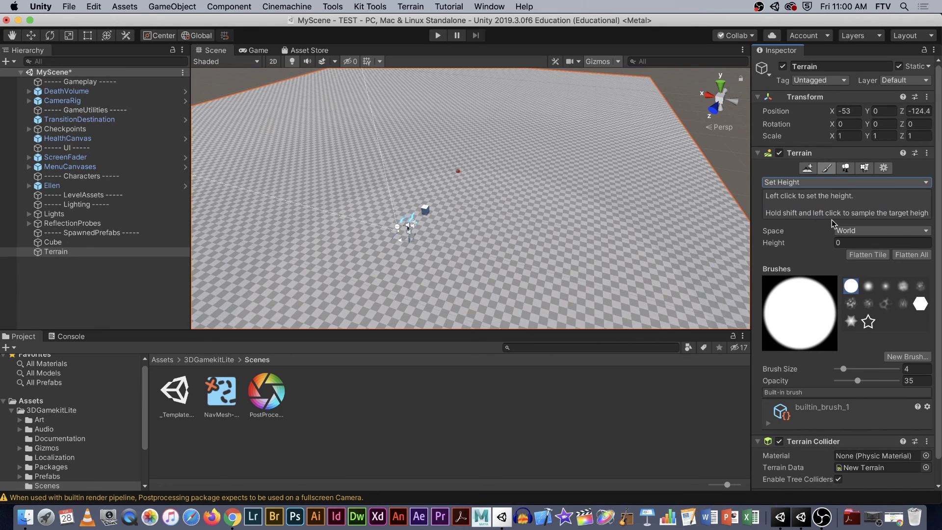
Enter 30 as the Set Height target and Flatten All, then orbit to view the raised terrain.
left_click(878, 242)
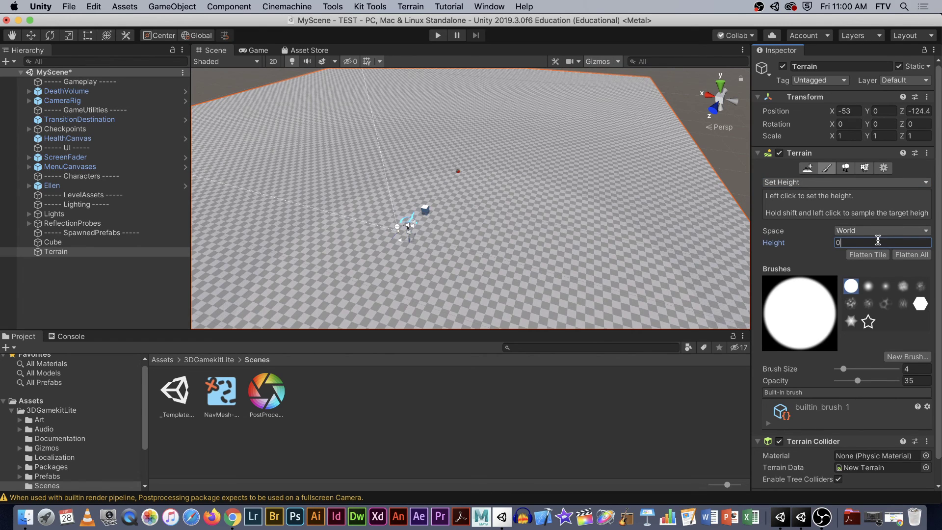
left_click_drag(882, 245, 813, 246)
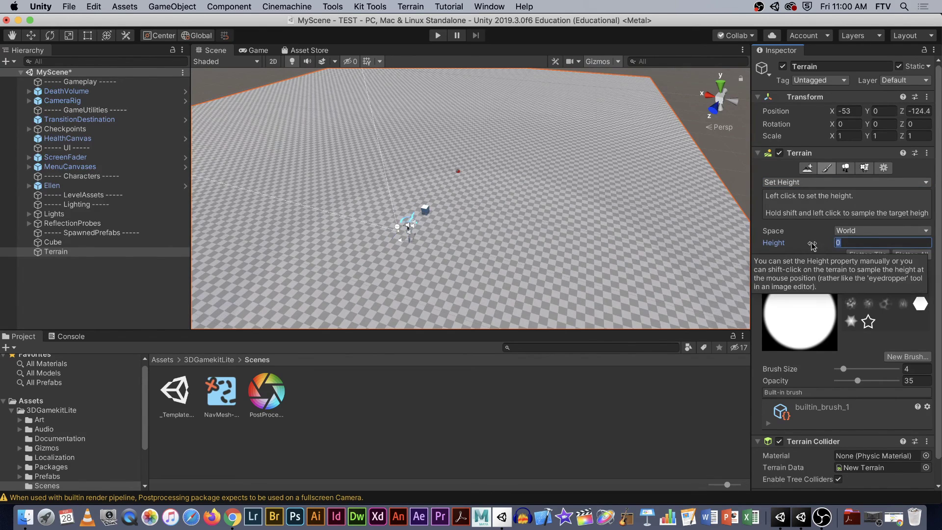
type("30")
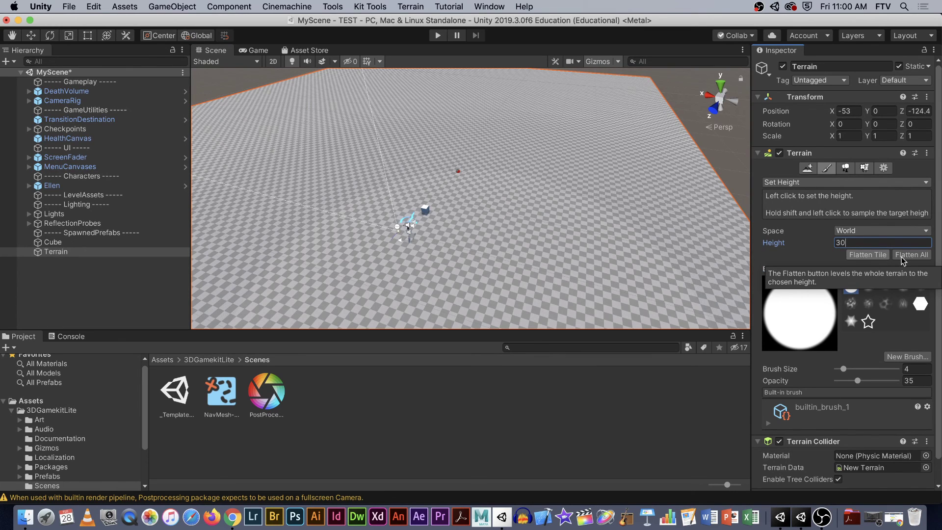
left_click(905, 255)
scroll(582, 178, "down", 10)
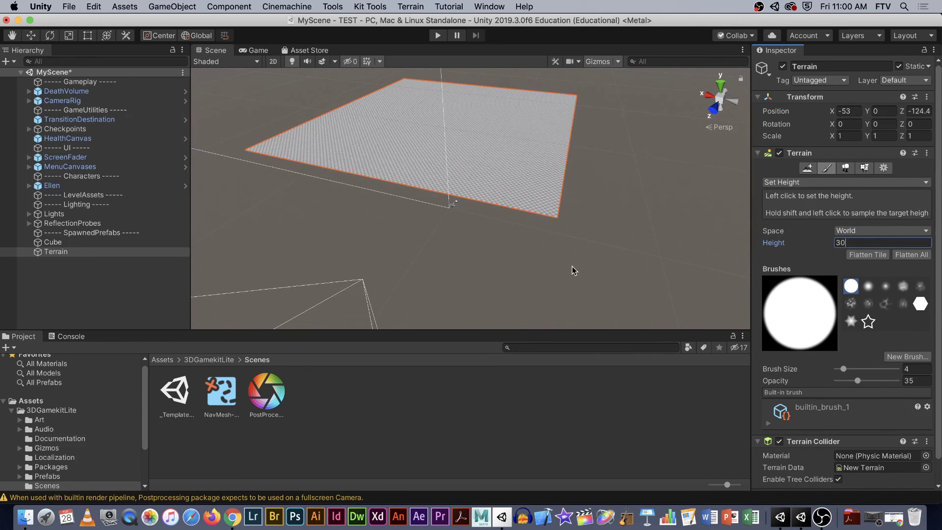
left_click_drag(597, 267, 443, 200, "alt")
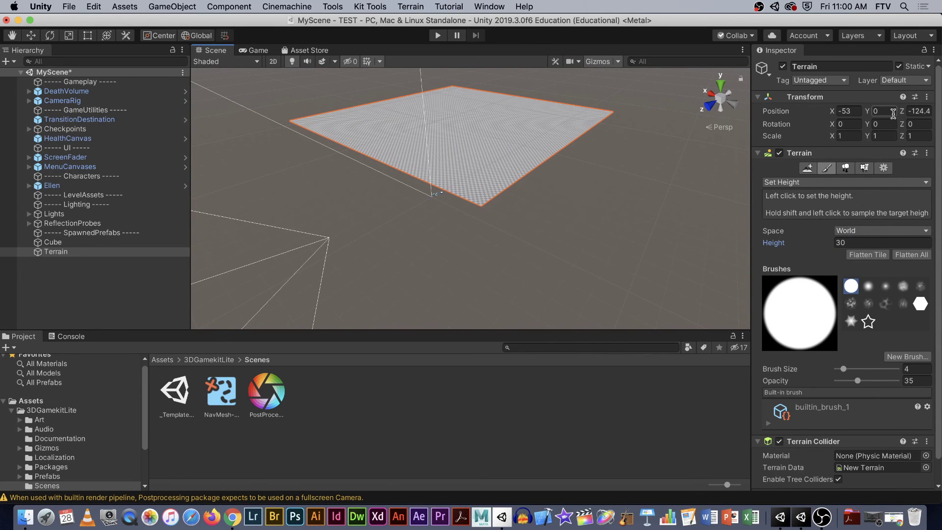
key("w")
left_click_drag(610, 245, 860, 113, "alt")
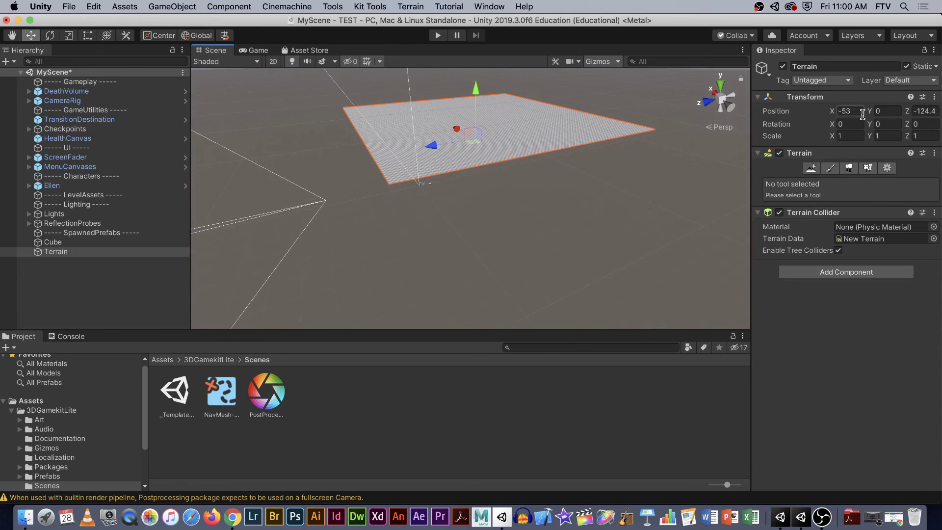
Set the terrain's Position Y to -30 and orbit to check it sits level with Ellen.
left_click(888, 112)
type("-30")
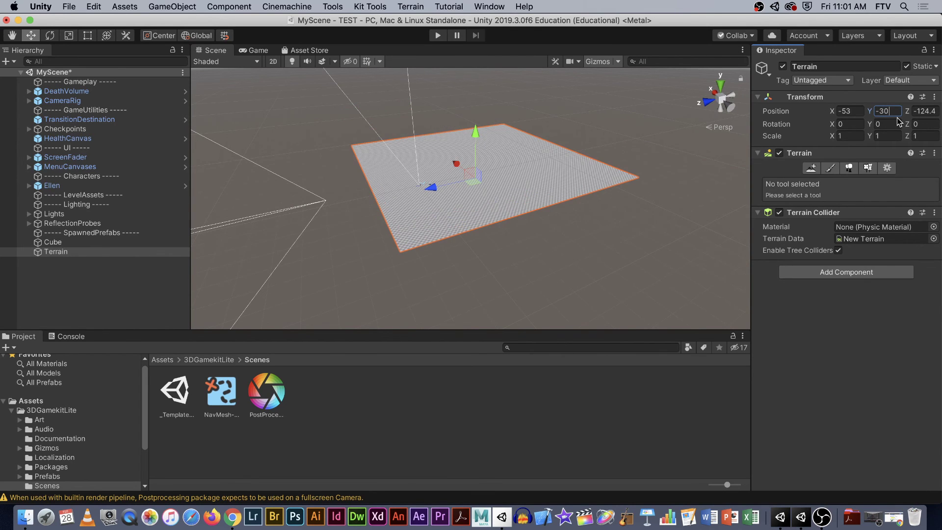
left_click_drag(446, 123, 633, 132, "alt")
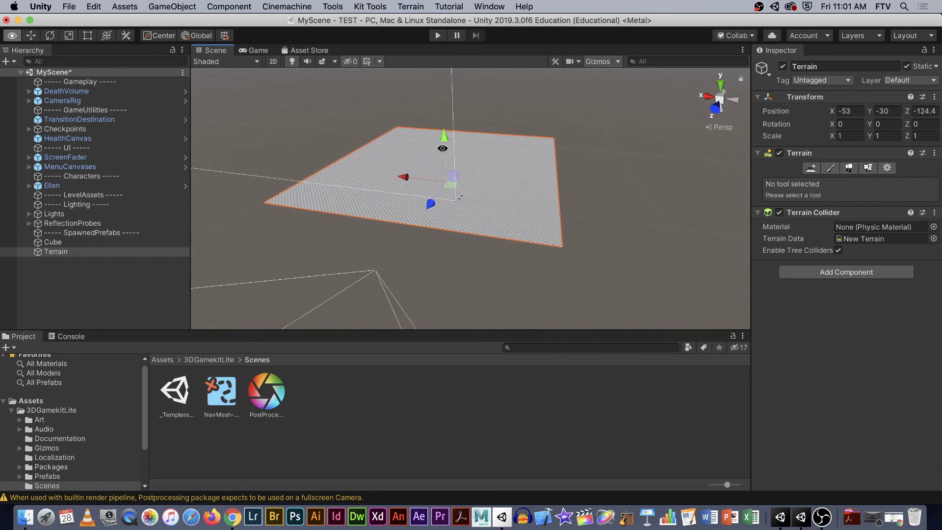
right_click_drag(633, 133, 748, 178, "alt")
left_click_drag(748, 177, 410, 185, "alt")
left_click(652, 95)
left_click_drag(633, 147, 561, 245, "alt")
left_click(531, 240)
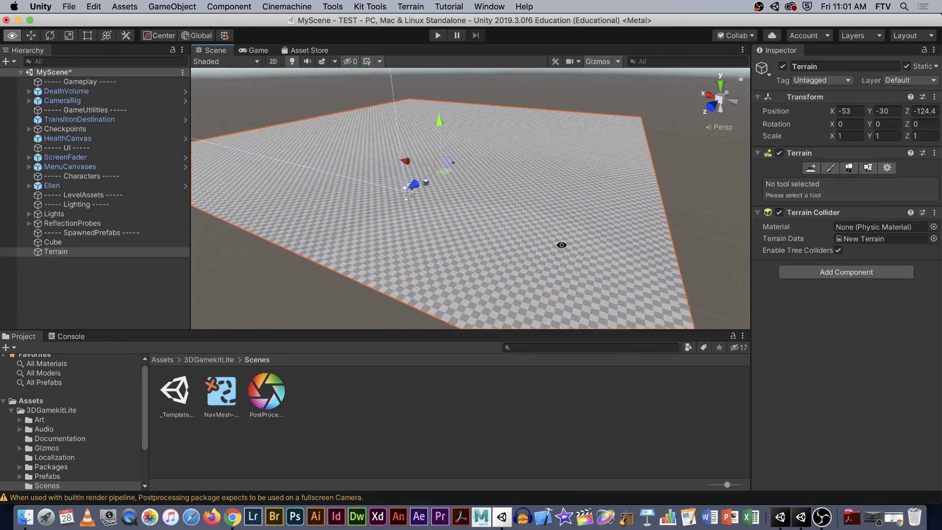
key("w")
Pick the Raise or Lower Terrain brush at size 14 and raise round mounds near the terrain's centre.
left_click_drag(597, 167, 609, 196, "alt")
key("w")
left_click(830, 167)
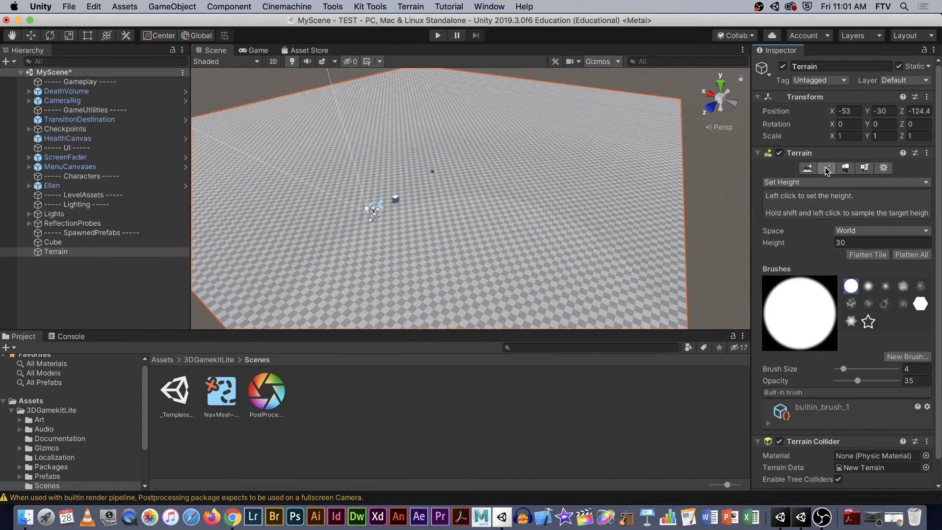
left_click(810, 183)
left_click(810, 155)
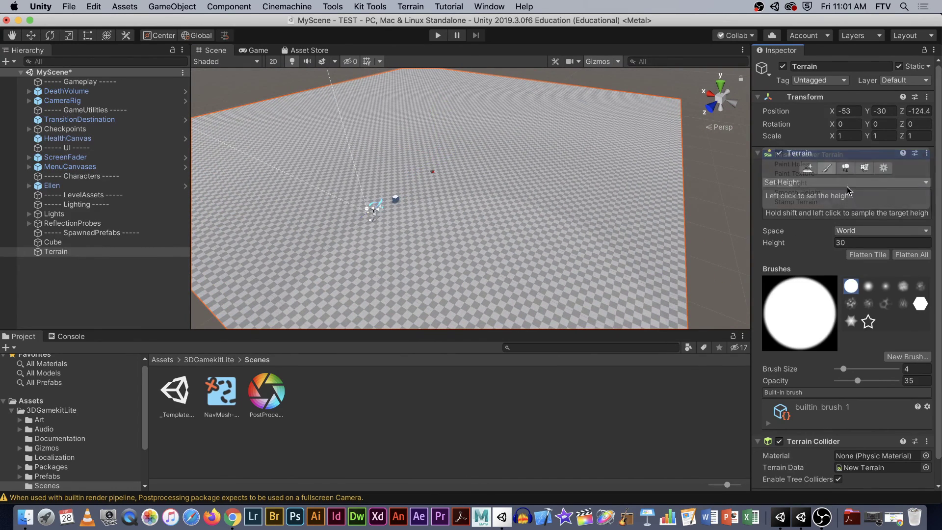
mouse_move(857, 333)
left_mouse_down()
mouse_move(876, 333)
mouse_move(850, 332)
left_mouse_up()
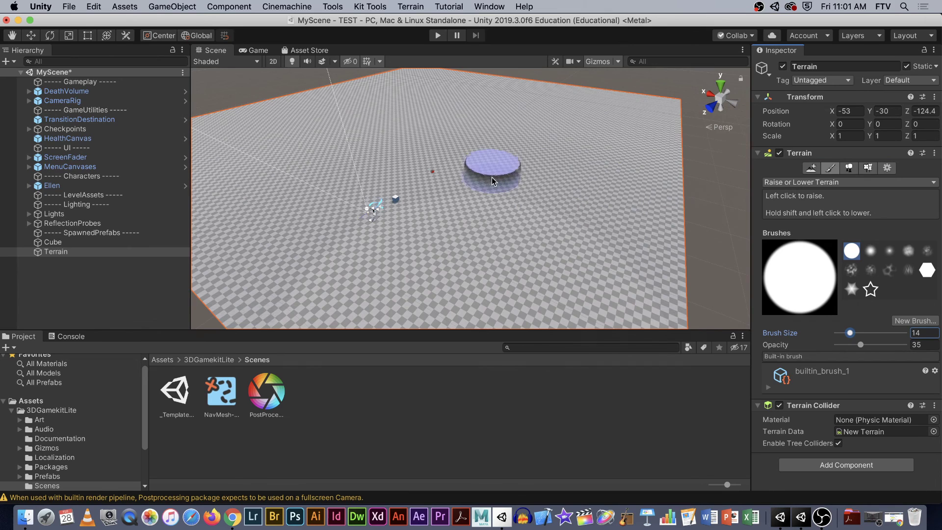
mouse_move(496, 173)
left_mouse_down()
mouse_move(375, 128)
mouse_move(417, 142)
mouse_move(476, 138)
mouse_move(430, 180)
mouse_move(479, 205)
mouse_move(476, 229)
mouse_move(549, 213)
mouse_move(594, 142)
mouse_move(706, 188)
mouse_move(347, 185)
mouse_move(362, 174)
mouse_move(591, 154)
left_mouse_up()
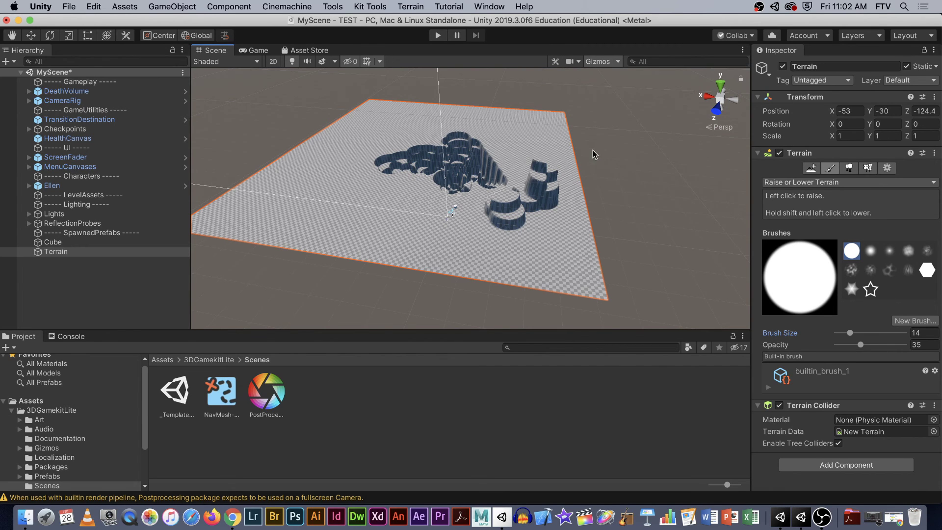
Raise a tall column of terrain from a top-down view.
left_click_drag(646, 167, 550, 184, "alt")
scroll(679, 171, "up", 5, "alt")
mouse_move(679, 170)
left_mouse_down("alt")
mouse_move(478, 165)
mouse_move(575, 176)
mouse_move(549, 186)
mouse_move(385, 165)
left_mouse_up("alt")
mouse_move(385, 164)
left_mouse_down()
mouse_move(354, 157)
mouse_move(358, 182)
mouse_move(342, 120)
mouse_move(345, 200)
mouse_move(416, 183)
mouse_move(384, 192)
mouse_move(451, 127)
mouse_move(535, 122)
mouse_move(559, 162)
mouse_move(638, 155)
mouse_move(557, 129)
mouse_move(613, 159)
left_mouse_up()
scroll(613, 160, "down", 3)
mouse_move(612, 159)
middle_mouse_down()
mouse_move(504, 149)
mouse_move(523, 195)
middle_mouse_up()
Sculpt raised ridges and bumps along the top, lower-left and right edges of the terrain.
mouse_move(485, 173)
left_mouse_down()
mouse_move(449, 128)
mouse_move(505, 135)
mouse_move(460, 158)
mouse_move(398, 150)
mouse_move(407, 132)
mouse_move(339, 170)
mouse_move(373, 221)
mouse_move(442, 206)
left_mouse_up()
mouse_move(396, 156)
left_mouse_down()
mouse_move(363, 184)
mouse_move(344, 223)
mouse_move(314, 243)
mouse_move(346, 270)
left_mouse_up()
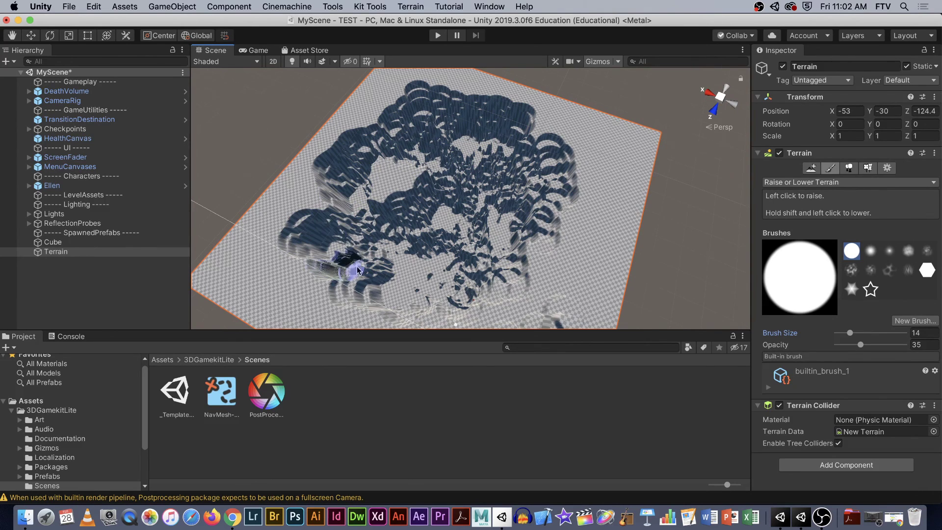
left_click_drag(479, 243, 564, 208, "alt")
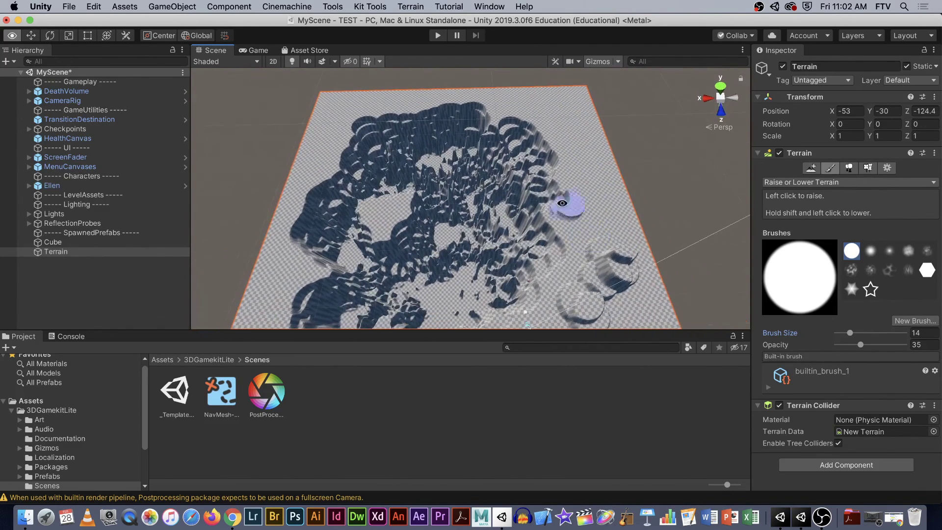
mouse_move(561, 170)
left_mouse_down()
mouse_move(533, 128)
mouse_move(550, 164)
left_mouse_up()
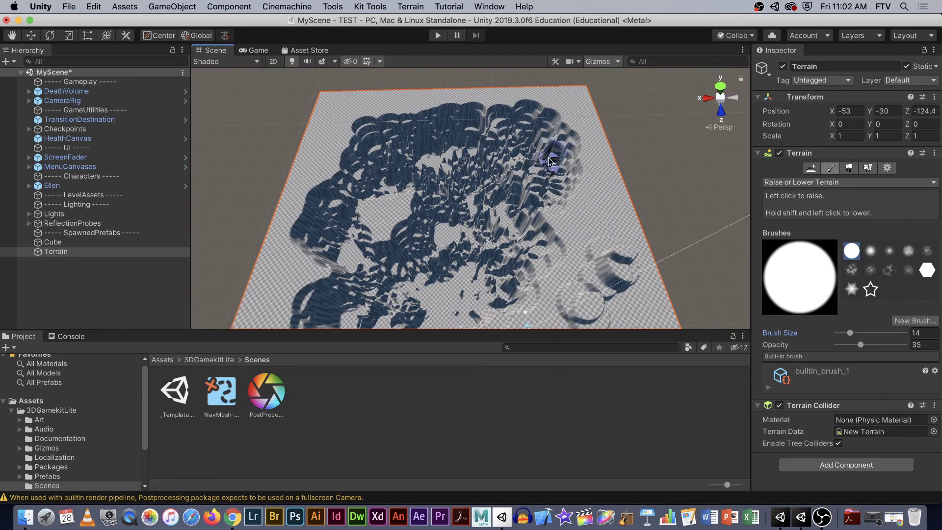
mouse_move(564, 224)
left_mouse_down()
mouse_move(583, 207)
mouse_move(559, 135)
mouse_move(476, 120)
mouse_move(502, 171)
mouse_move(492, 117)
left_mouse_up()
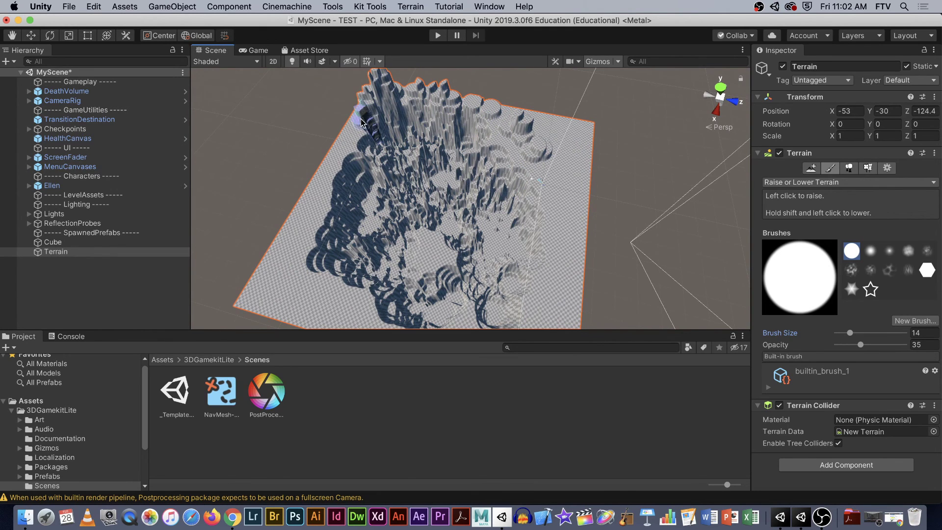
left_click_drag(322, 186, 361, 146, "alt")
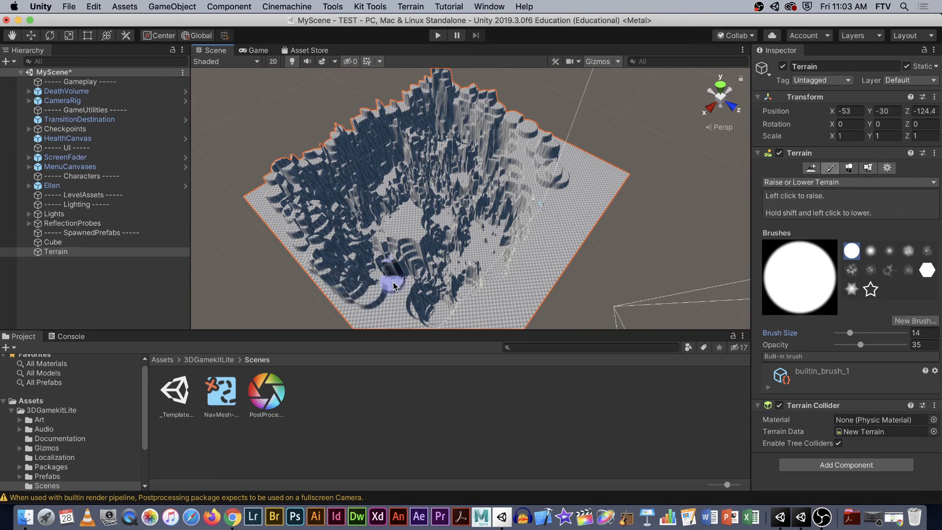
left_click_drag(392, 303, 419, 141, "alt")
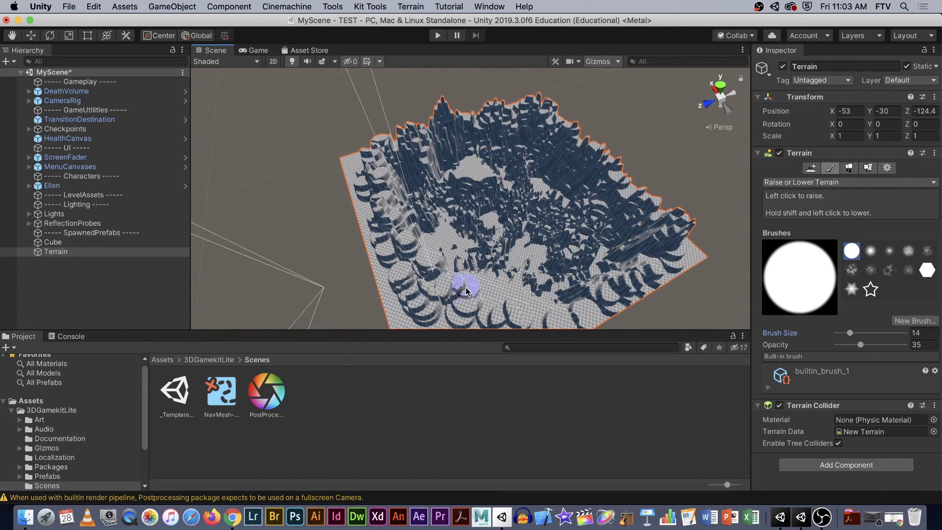
left_click_drag(494, 294, 481, 210, "alt")
right_click_drag(482, 210, 505, 180, "alt")
left_click_drag(505, 180, 587, 148, "alt")
left_click_drag(636, 189, 469, 218, "alt")
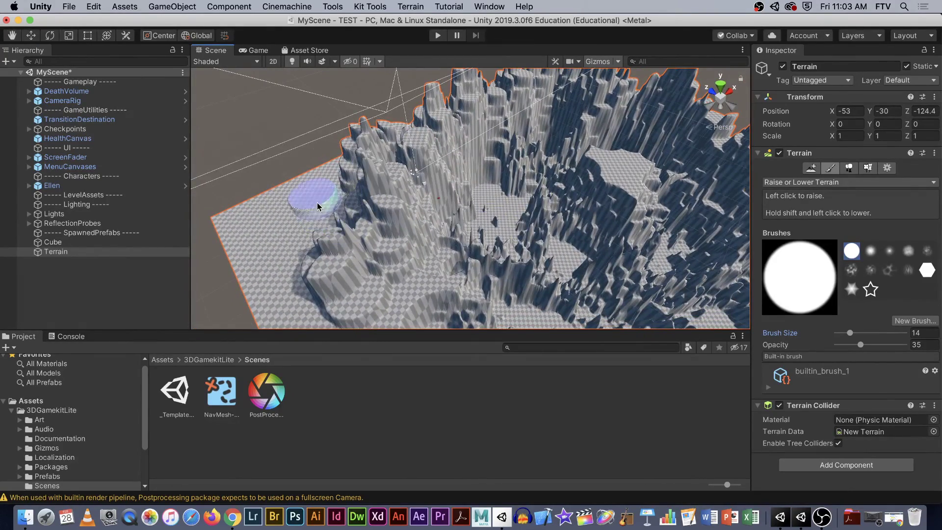
left_click_drag(464, 244, 523, 250, "alt")
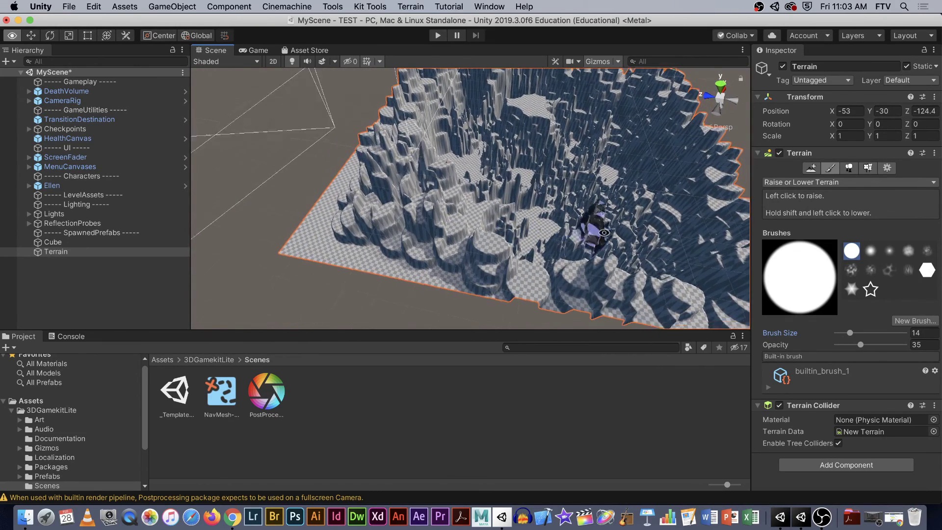
mouse_move(577, 261)
left_mouse_down("alt")
mouse_move(641, 221)
mouse_move(299, 142)
mouse_move(269, 99)
mouse_move(359, 124)
mouse_move(487, 216)
mouse_move(543, 219)
mouse_move(505, 211)
mouse_move(517, 202)
mouse_move(544, 216)
mouse_move(557, 237)
mouse_move(482, 216)
left_mouse_up("alt")
left_click_drag(574, 226, 749, 119, "alt")
scroll(593, 249, "up", 5)
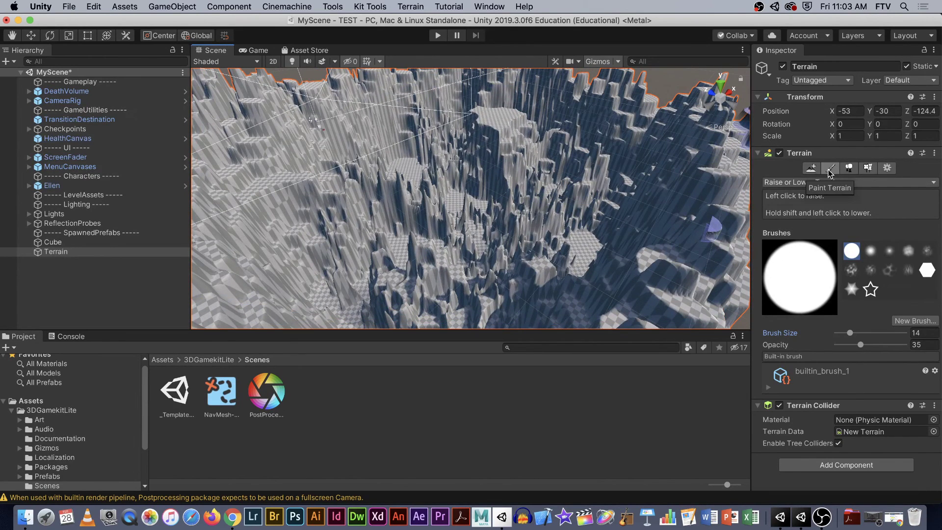
Switch to Smooth Height at opacity 79.9 and smooth the spikes across the right, left and front terrain.
left_click(804, 183)
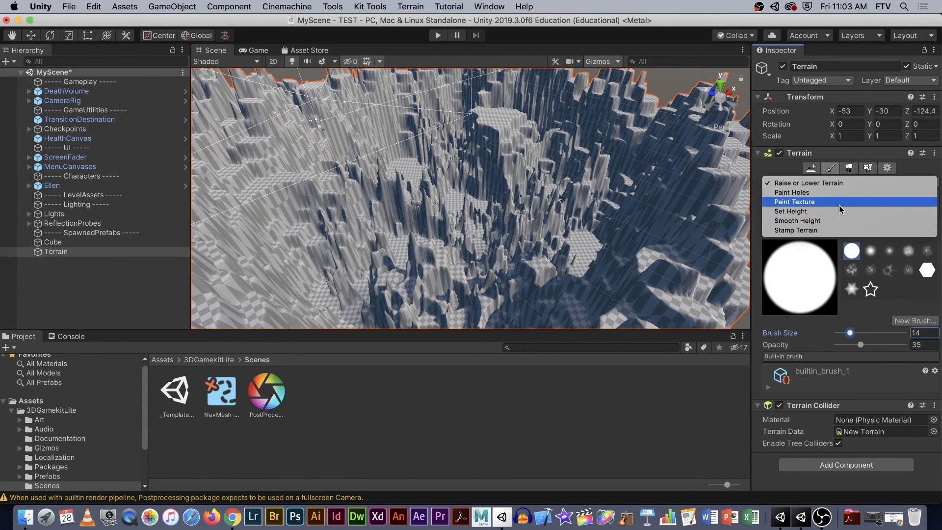
left_click(828, 217)
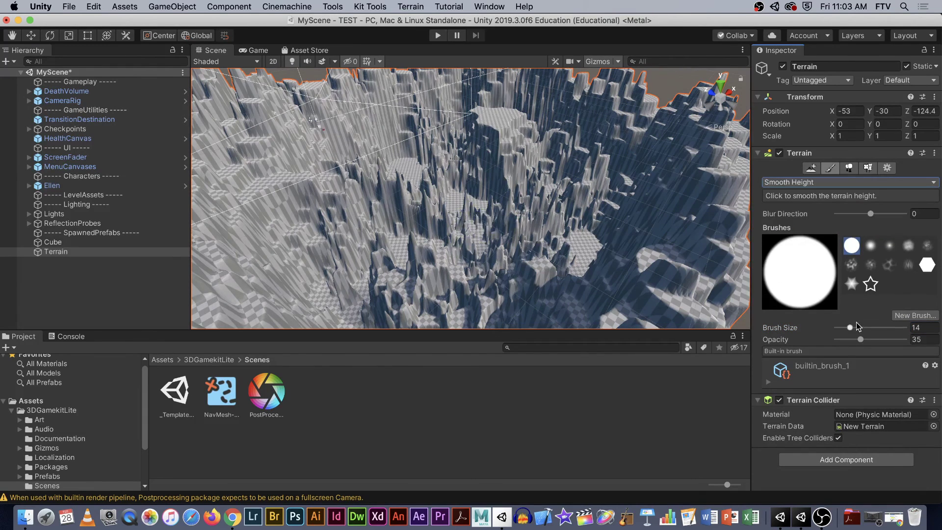
mouse_move(890, 340)
left_mouse_down()
mouse_move(900, 336)
mouse_move(857, 331)
left_mouse_up()
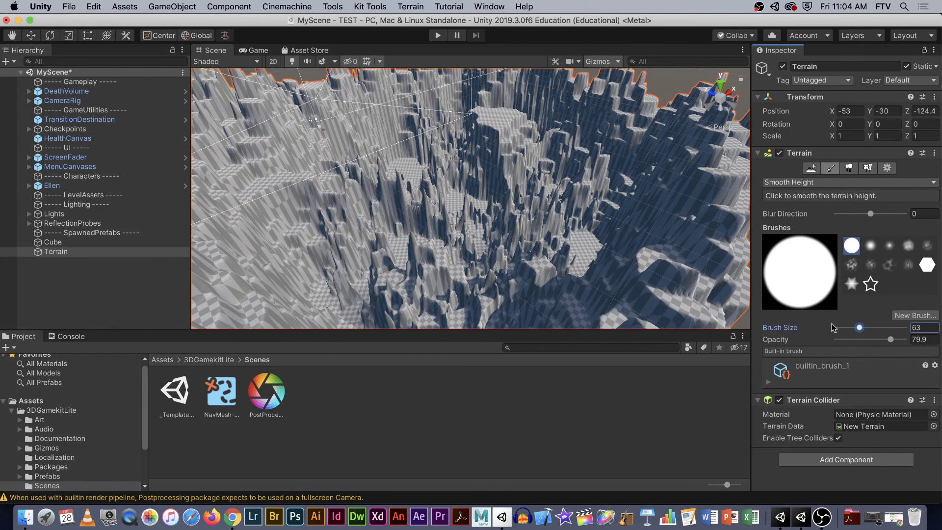
mouse_move(430, 189)
left_mouse_down()
mouse_move(479, 166)
mouse_move(633, 182)
mouse_move(622, 191)
mouse_move(682, 166)
left_mouse_up()
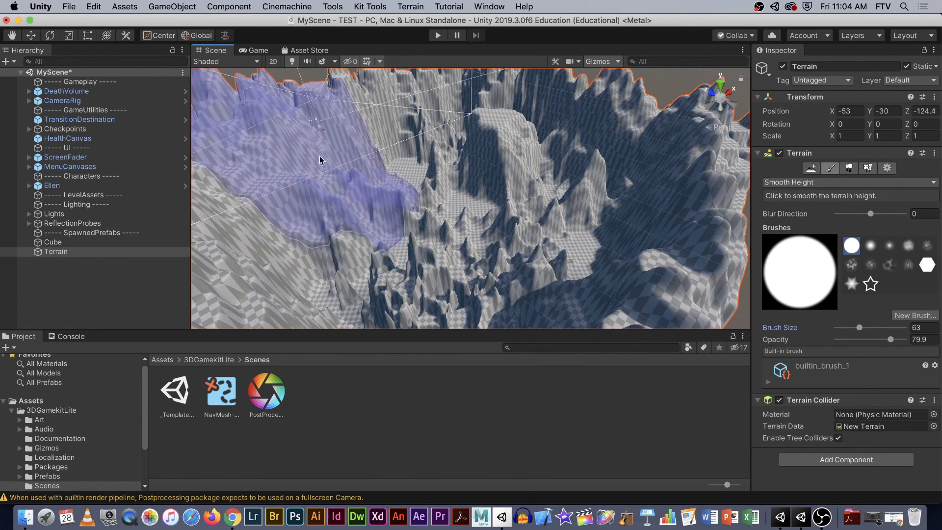
scroll(465, 179, "down", 5)
mouse_move(464, 179)
left_mouse_down("alt")
mouse_move(423, 178)
mouse_move(277, 213)
left_mouse_up("alt")
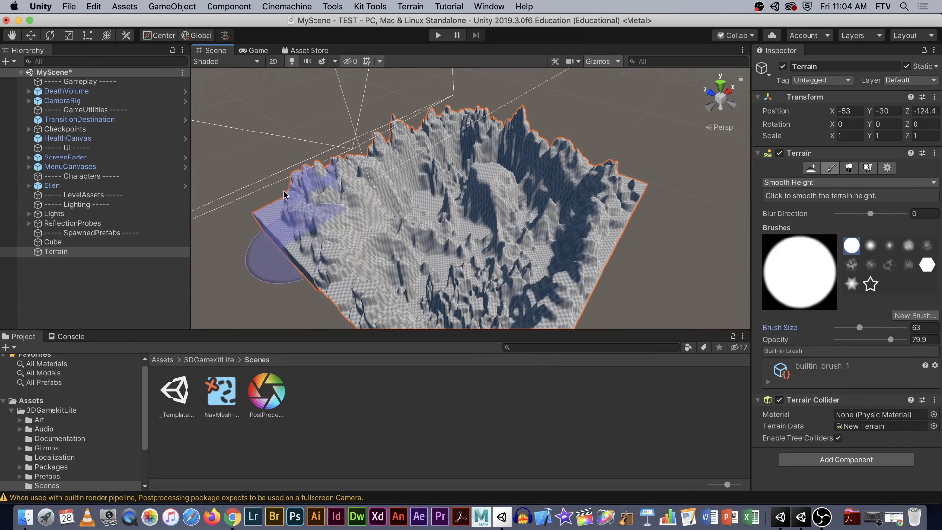
mouse_move(388, 239)
left_mouse_down("alt")
mouse_move(299, 165)
mouse_move(279, 189)
mouse_move(395, 200)
mouse_move(407, 223)
left_mouse_up("alt")
left_click_drag(411, 248, 585, 248)
Reselect the terrain, survey the smoothed hills, and pick the soft-edged builtin_brush_2 shape.
left_click_drag(635, 180, 604, 215, "alt")
left_click(573, 163)
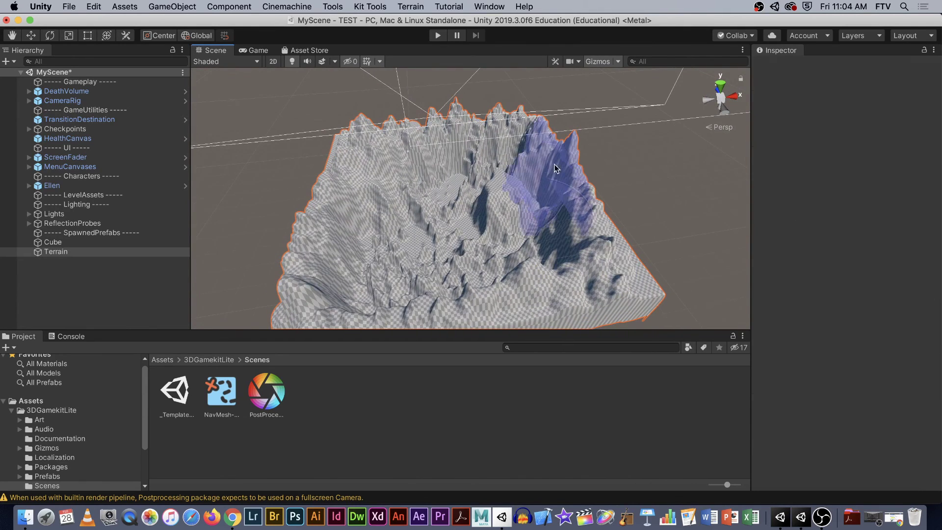
left_click(558, 168)
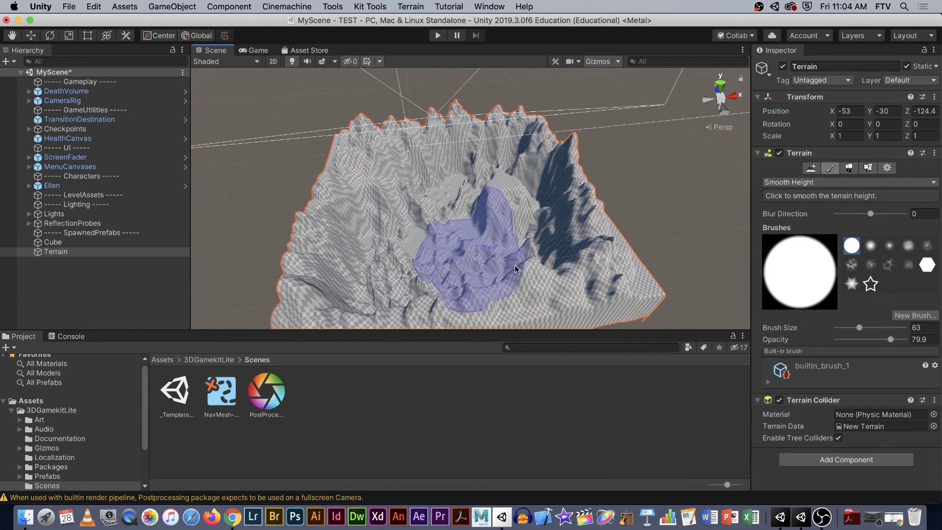
mouse_move(446, 185)
left_mouse_down("alt")
mouse_move(509, 152)
mouse_move(525, 122)
mouse_move(593, 119)
mouse_move(682, 165)
mouse_move(598, 191)
mouse_move(378, 208)
left_mouse_up("alt")
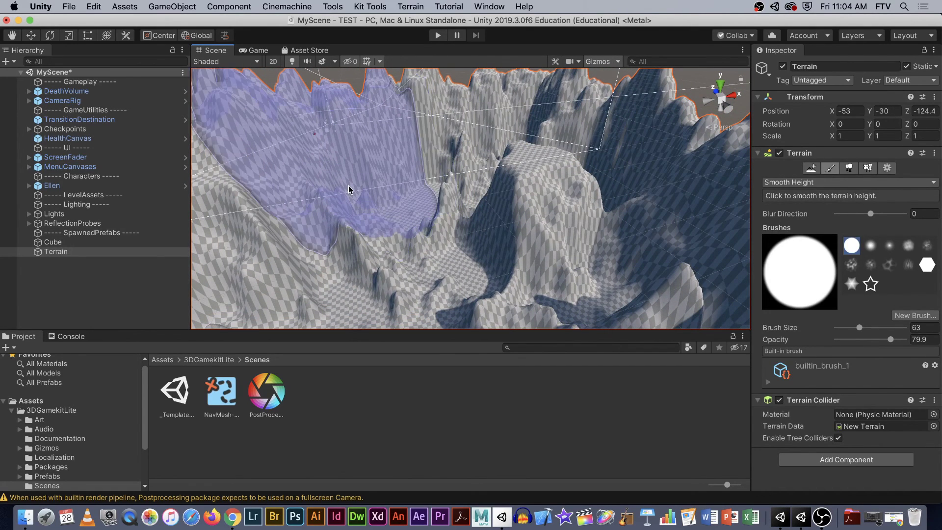
mouse_move(521, 208)
left_mouse_down("alt")
mouse_move(530, 196)
mouse_move(521, 194)
left_mouse_up("alt")
middle_click_drag(521, 208, 495, 233, "alt")
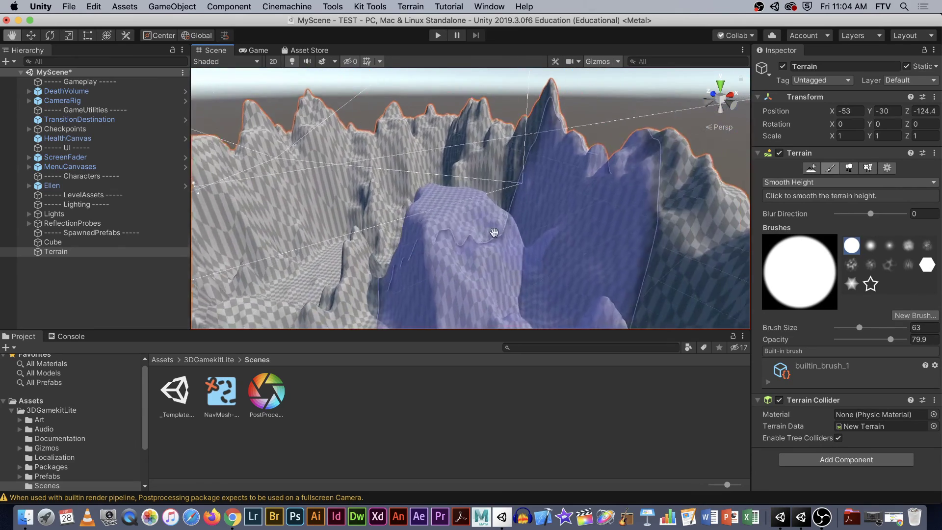
left_click_drag(494, 233, 607, 214, "alt")
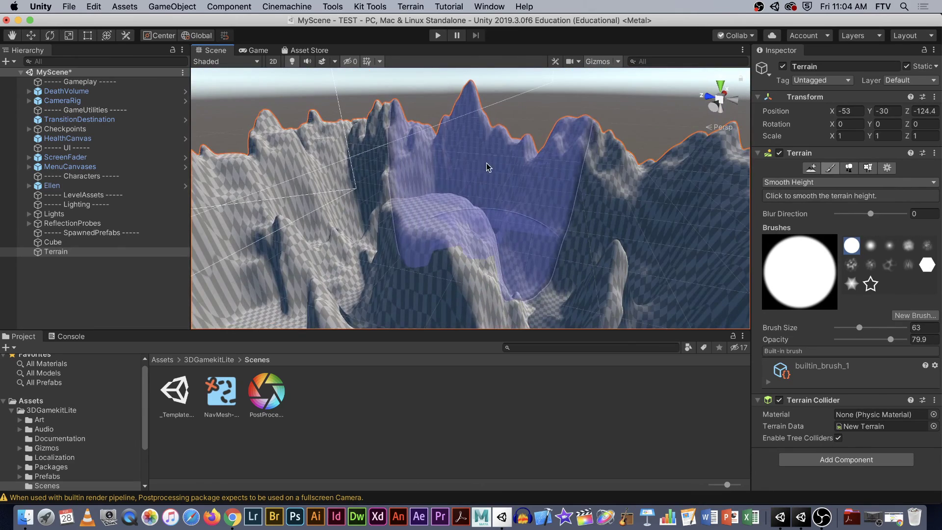
left_click_drag(476, 171, 559, 218, "alt")
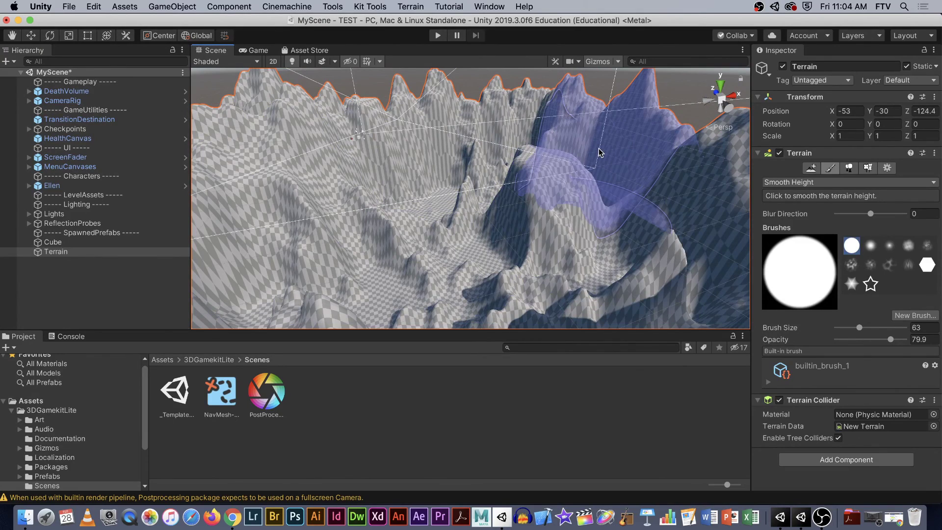
left_click_drag(618, 148, 569, 161, "alt")
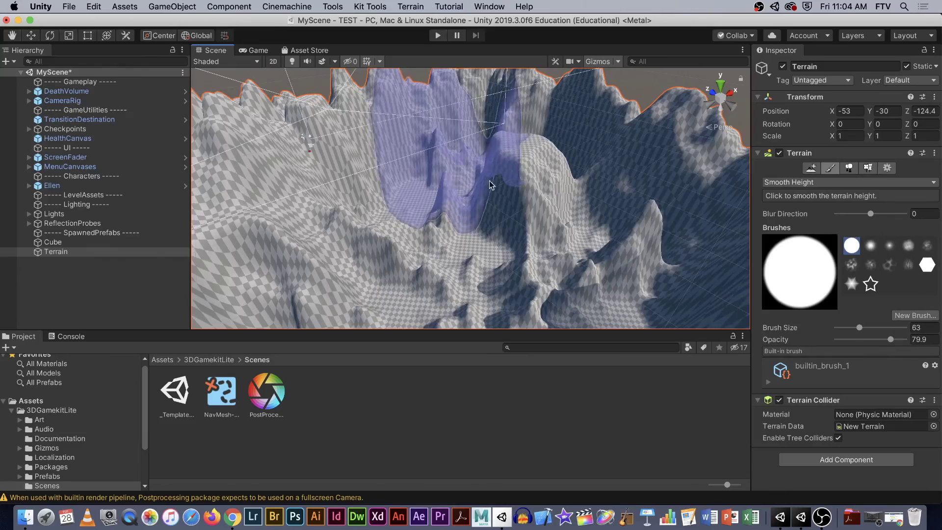
left_click_drag(389, 206, 517, 199, "alt")
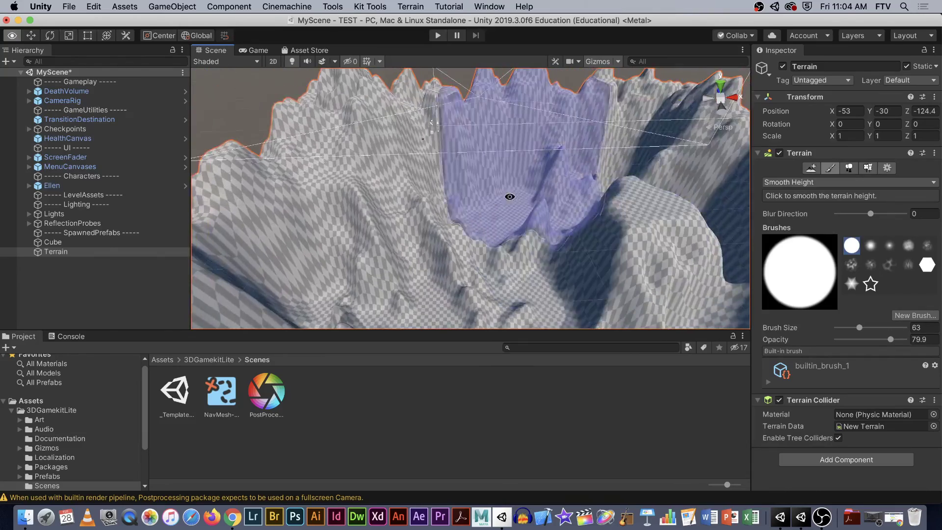
left_click(871, 245)
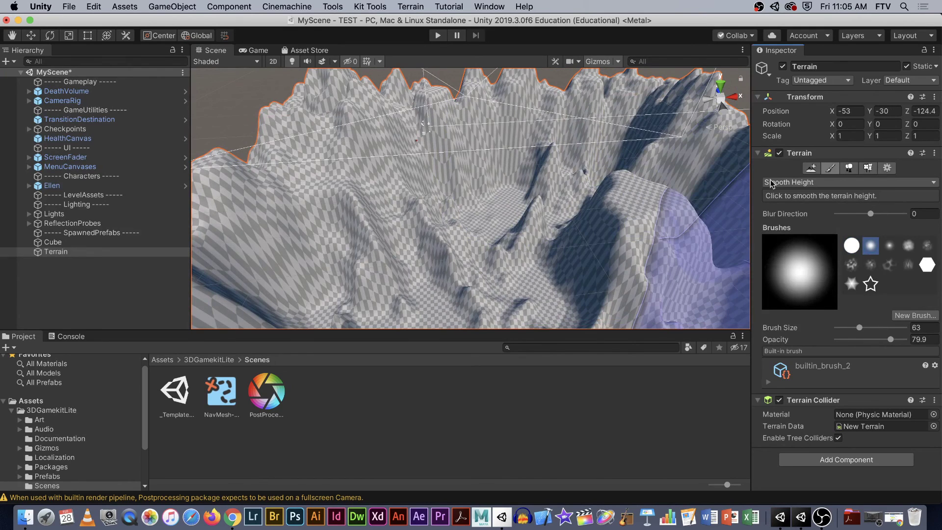
left_click(826, 183)
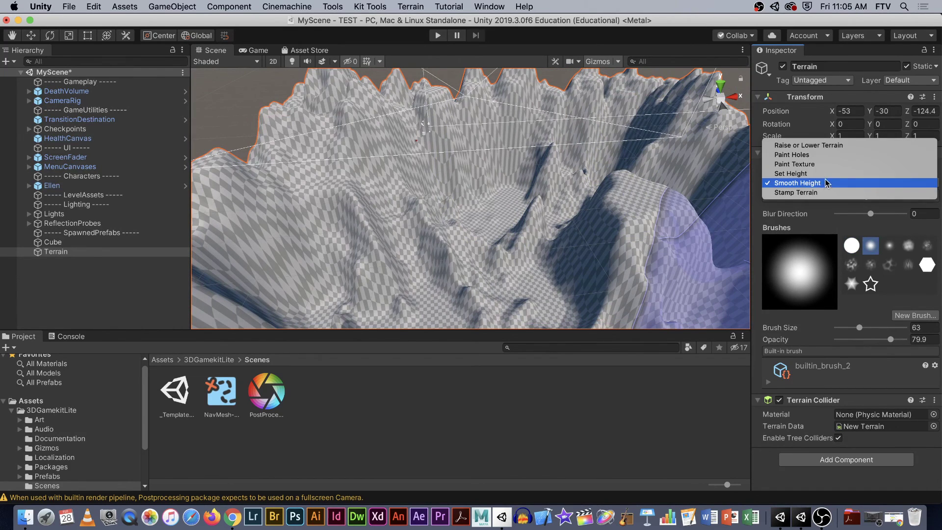
Flatten a strip of ridges with Set Height sampled at -7.384525 and brush size 22.
left_click(815, 173)
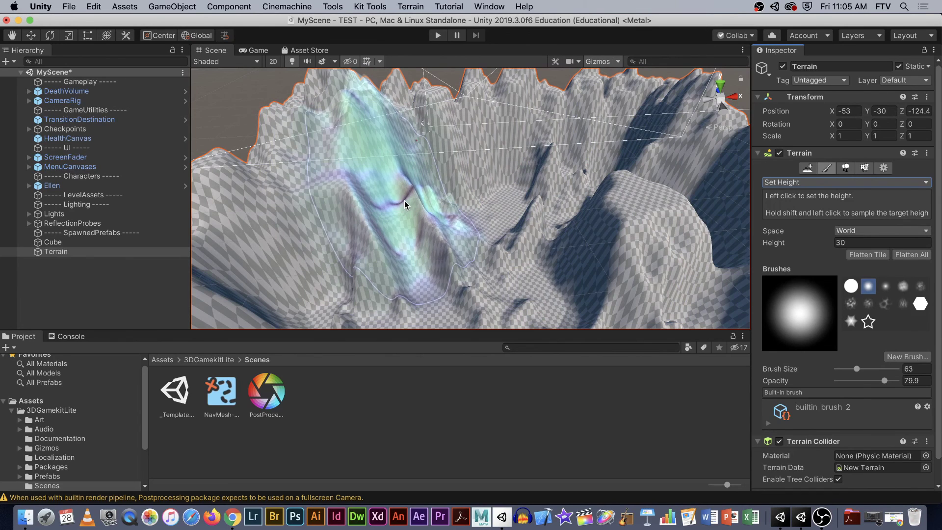
left_click(384, 194, "shift")
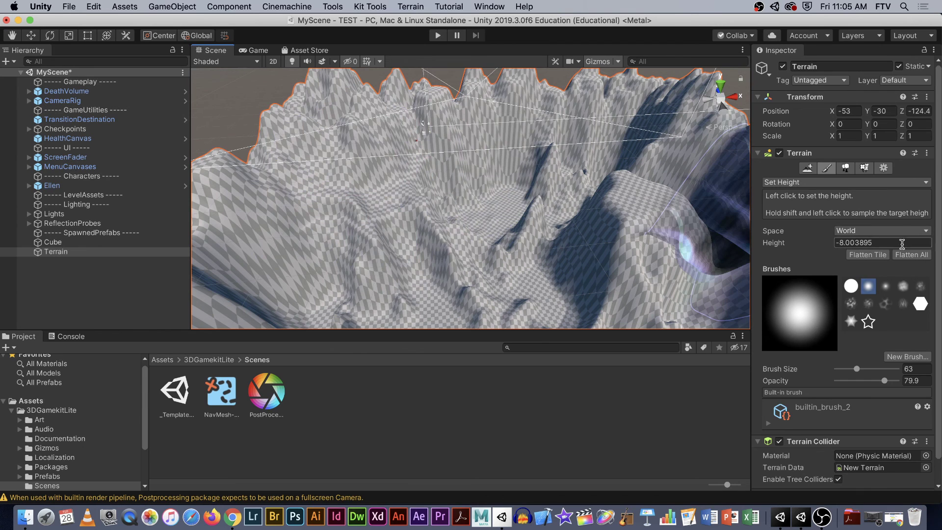
left_click(417, 162, "shift")
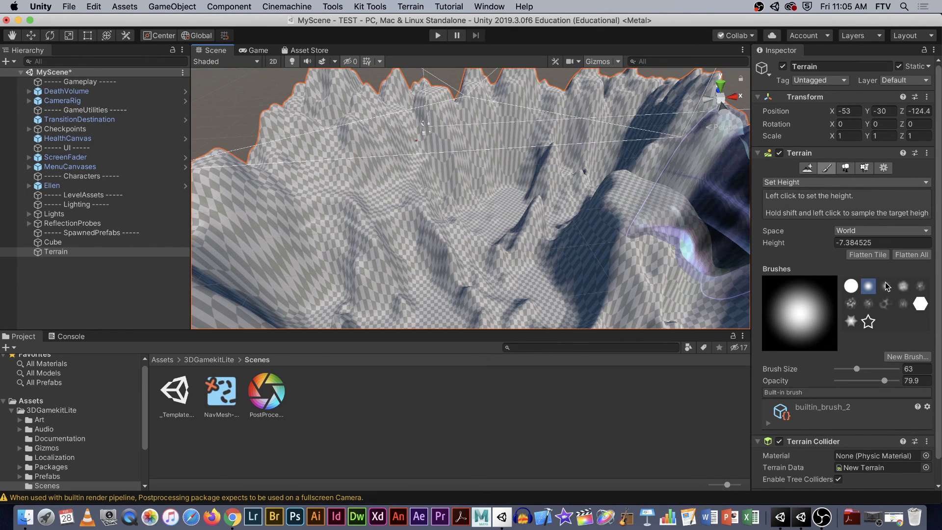
left_click_drag(854, 372, 851, 374)
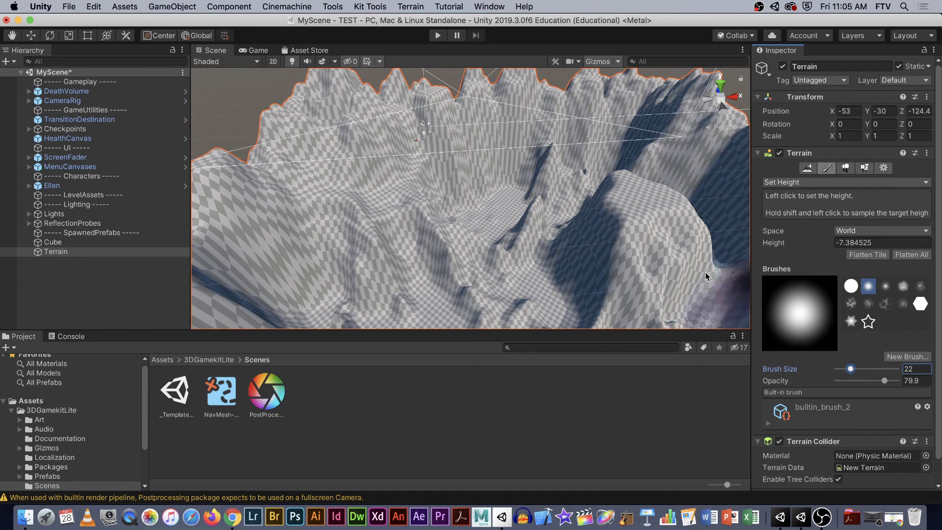
mouse_move(382, 157)
left_mouse_down()
mouse_move(388, 147)
mouse_move(414, 151)
mouse_move(442, 184)
mouse_move(482, 181)
mouse_move(479, 198)
left_mouse_up()
left_click(882, 242)
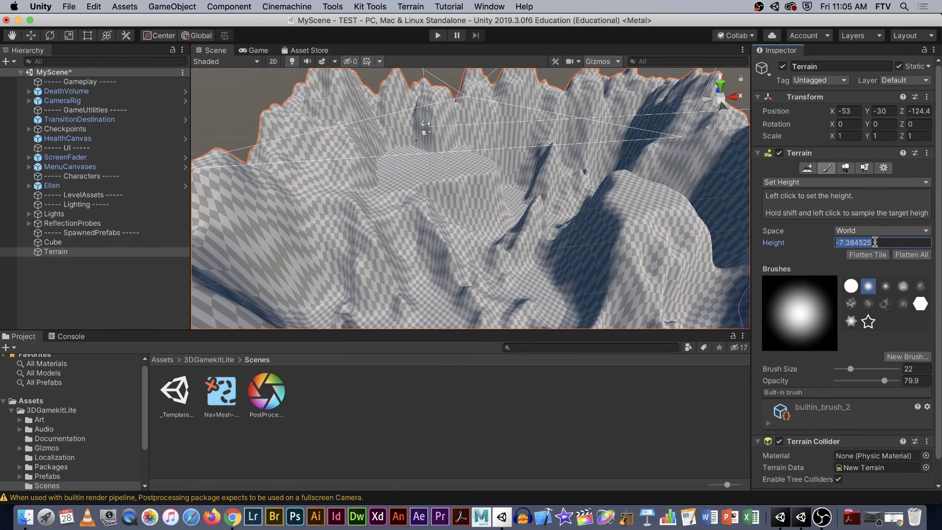
Set the Set Height target to -3 and orbit around the terrain's central plateau.
key("Return")
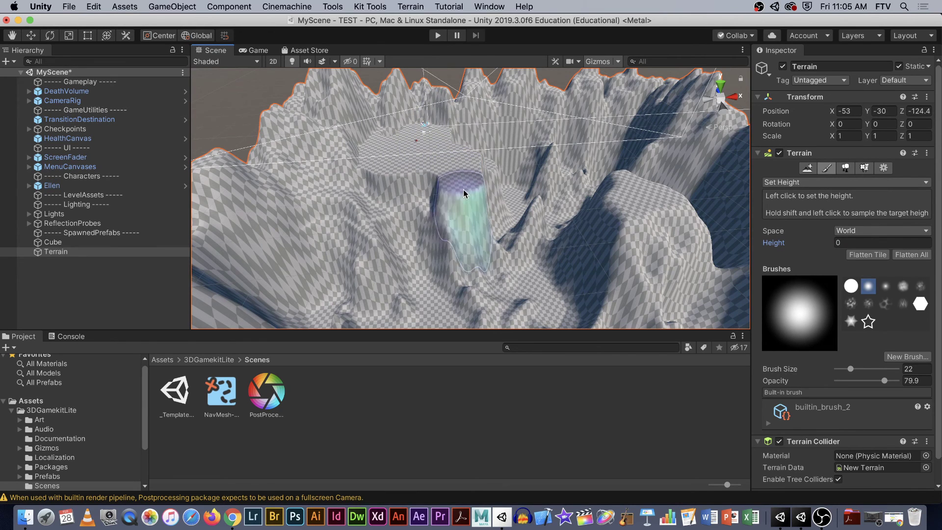
left_click_drag(471, 162, 707, 147, "alt")
middle_click_drag(449, 153, 524, 149)
right_click_drag(523, 149, 431, 205)
mouse_move(385, 230)
right_mouse_down()
mouse_move(536, 225)
mouse_move(467, 248)
mouse_move(487, 249)
mouse_move(508, 228)
right_mouse_up()
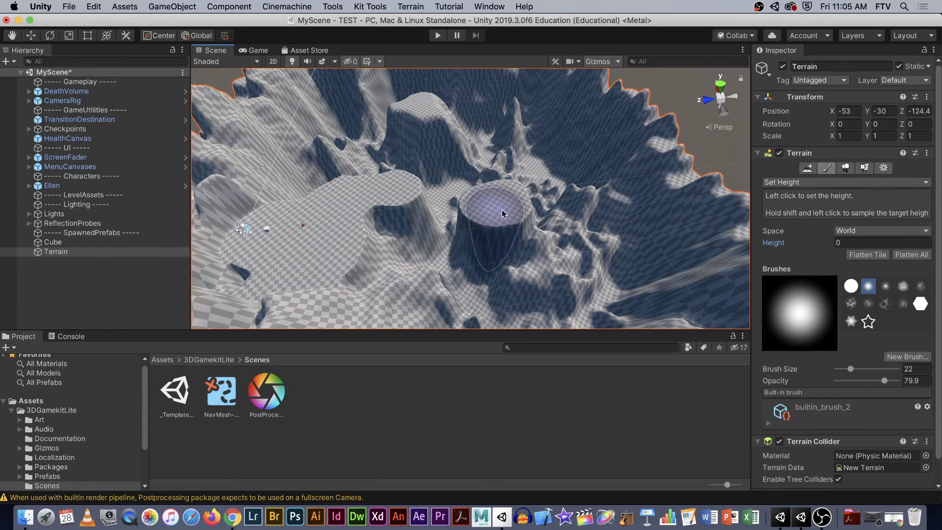
left_click_drag(571, 195, 479, 187, "alt")
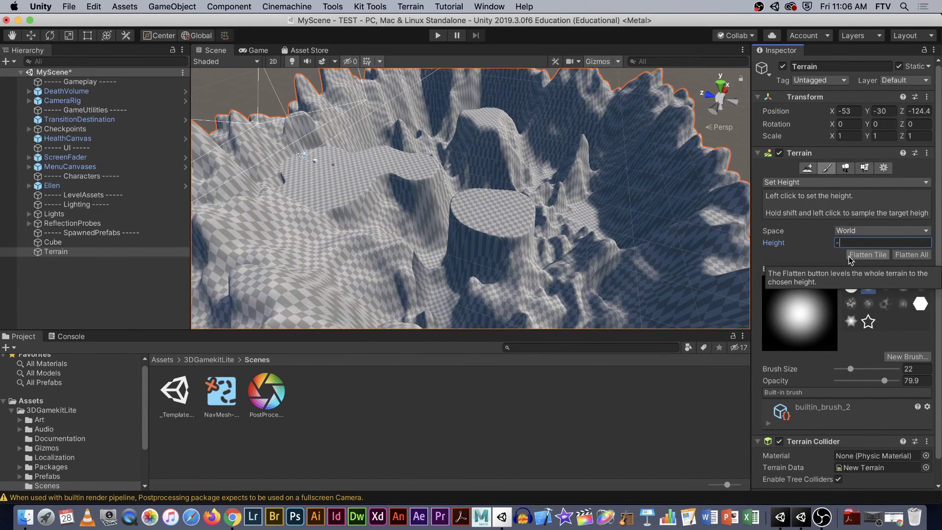
type("3")
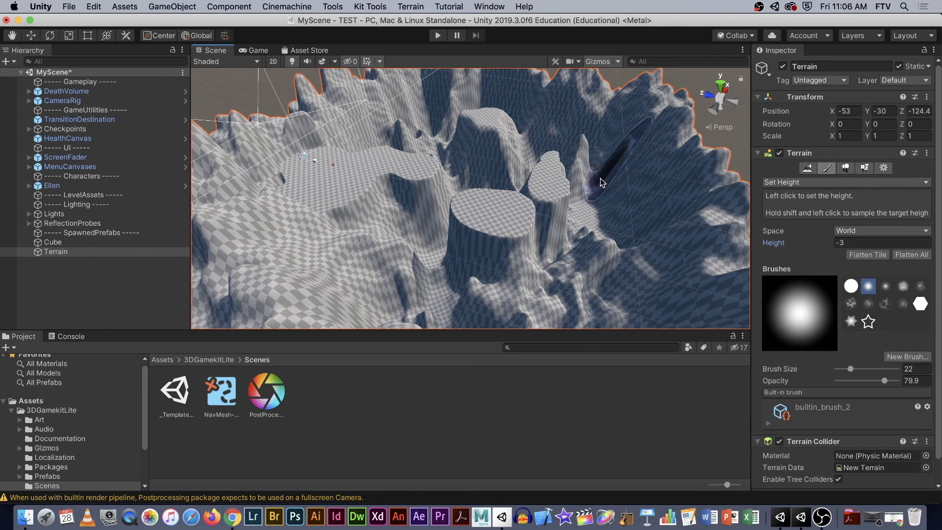
left_click_drag(643, 216, 537, 304, "alt")
mouse_move(537, 304)
right_mouse_down()
mouse_move(623, 230)
mouse_move(584, 241)
mouse_move(561, 261)
mouse_move(581, 260)
mouse_move(567, 267)
mouse_move(565, 289)
right_mouse_up()
middle_click_drag(545, 274, 456, 219)
Select the Terrain and assign it to the 16: Environment layer.
left_click(30, 36)
left_click_drag(490, 163, 459, 194, "alt")
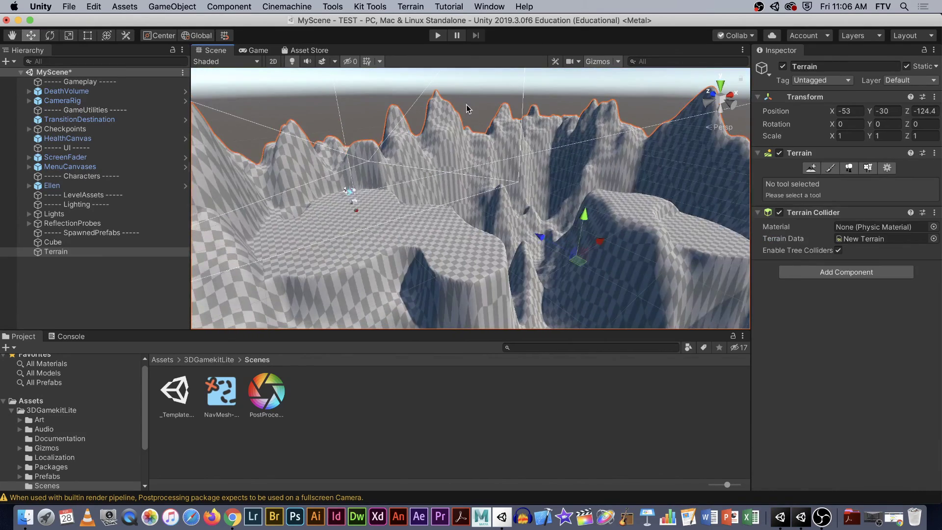
left_click(466, 104)
left_click(476, 239)
left_click(894, 81)
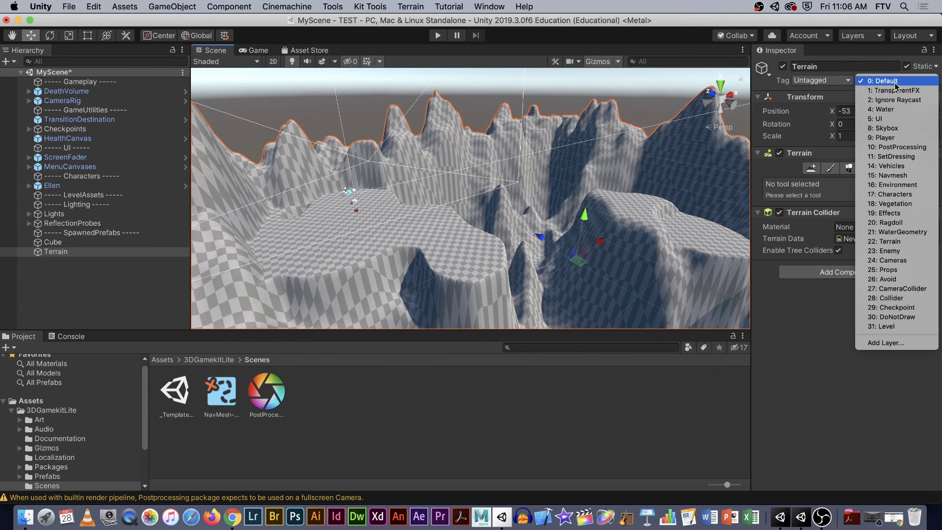
left_click(908, 188)
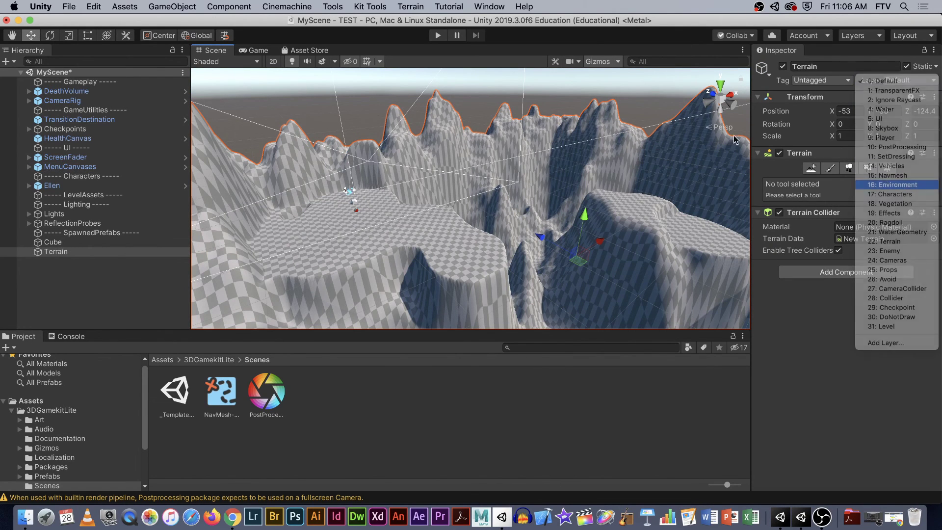
Play-test the scene by running Ellen onto a plateau, then stop Play mode.
left_click(644, 94)
left_click_drag(584, 145, 614, 152, "alt")
right_click_drag(613, 152, 668, 170)
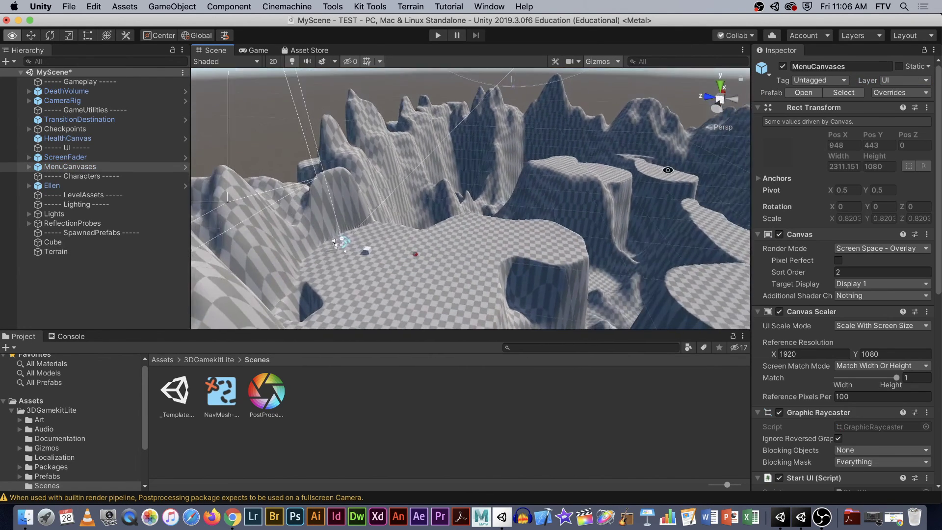
left_click(438, 36)
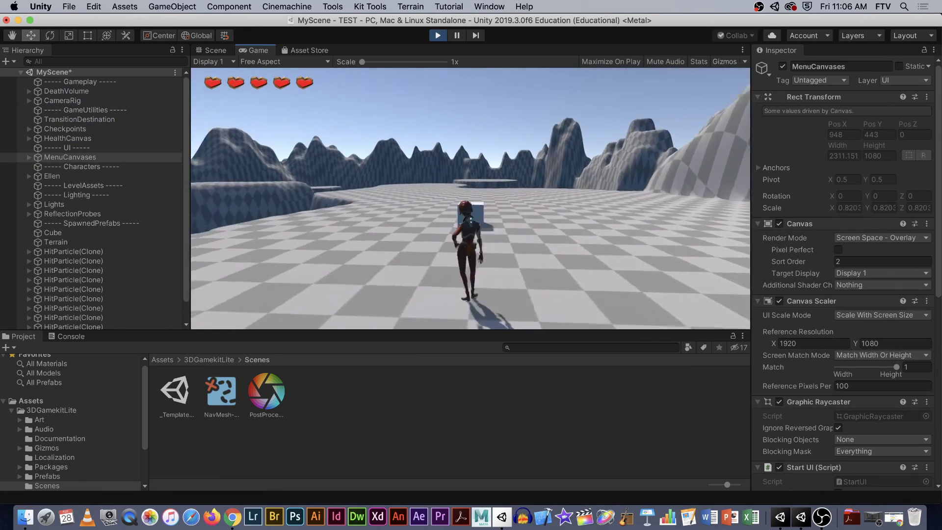
key("w")
key("w")
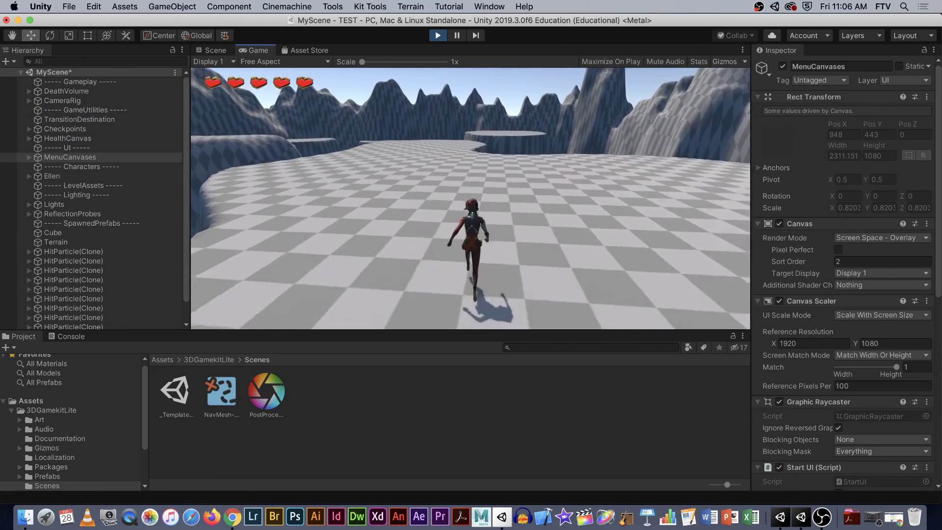
key("w")
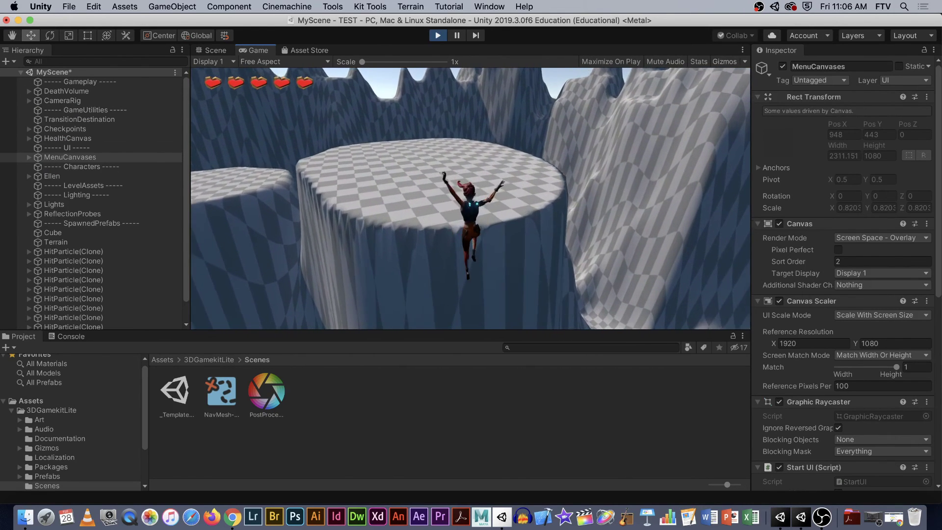
key("Escape")
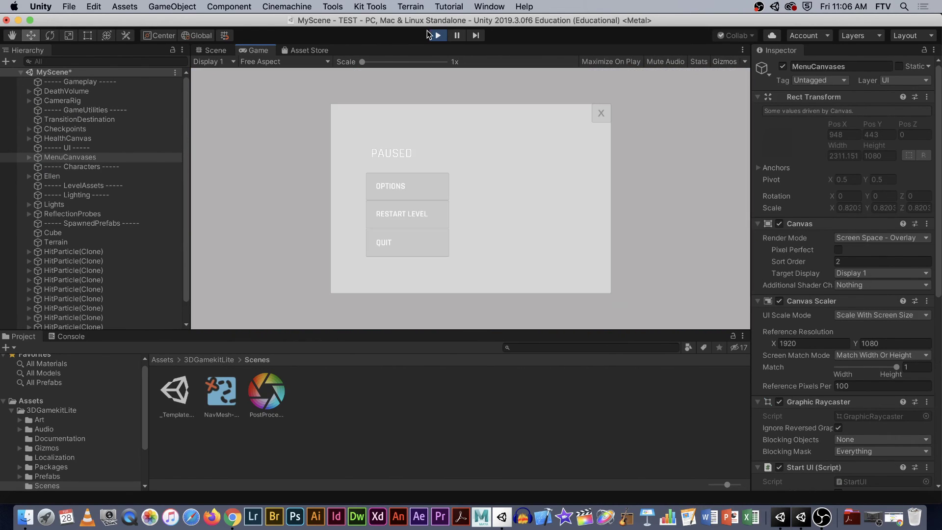
key("super+p")
left_click(625, 86)
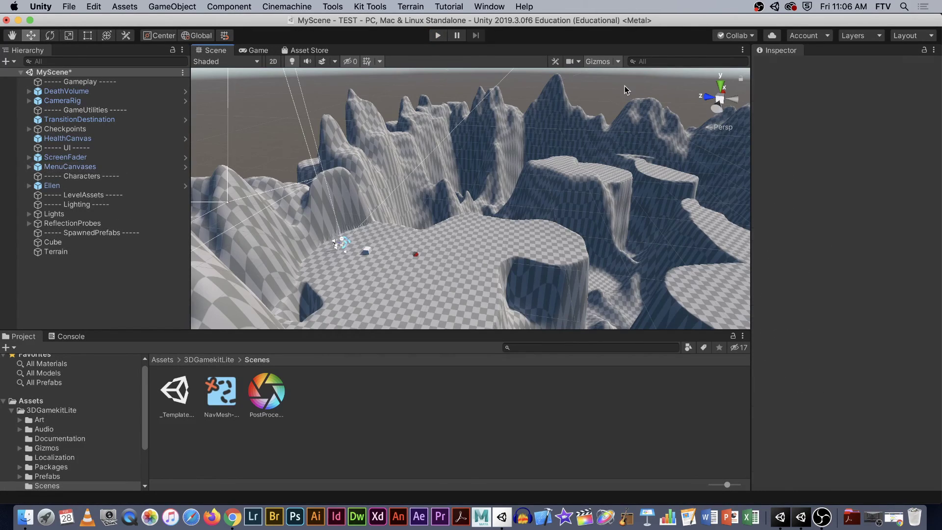
Open the ProBuilder window from Tools > ProBuilder.
left_click_drag(632, 111, 546, 260, "alt")
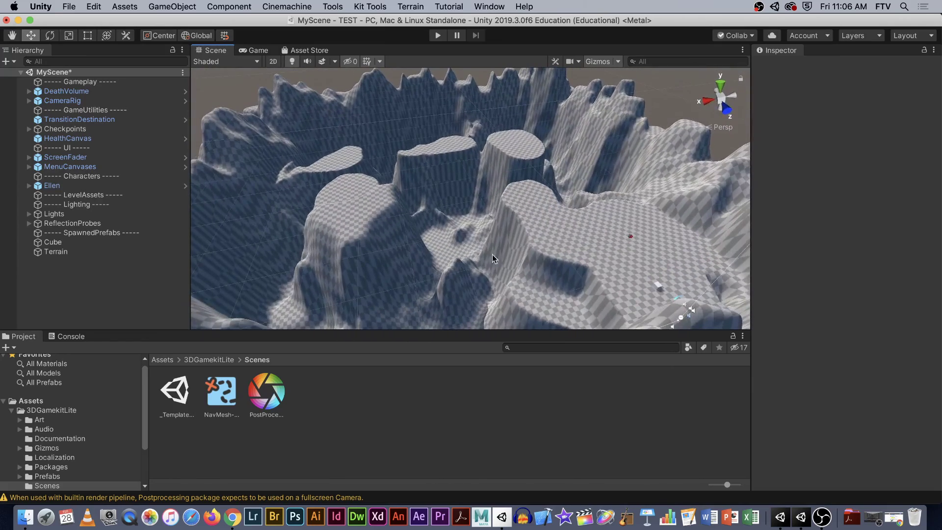
left_click_drag(475, 252, 407, 250, "alt")
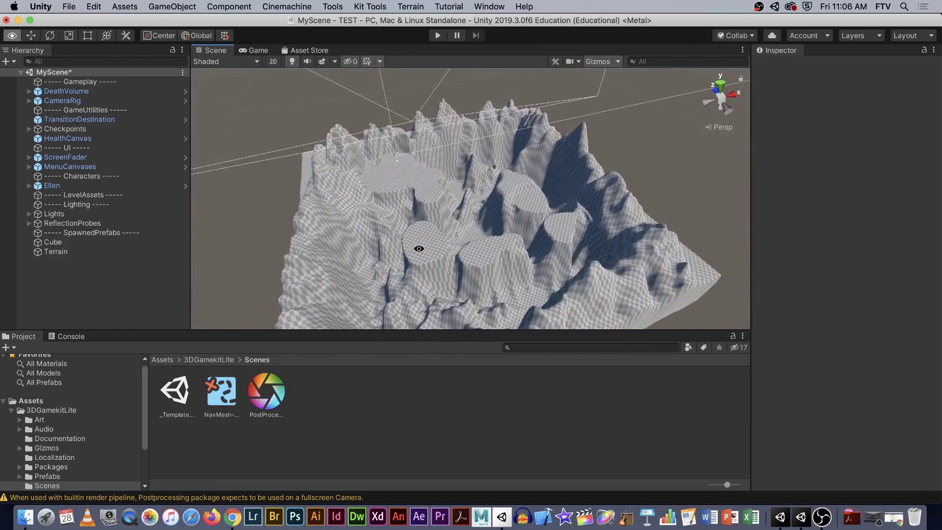
left_click_drag(516, 248, 529, 191, "alt")
left_click(325, 7)
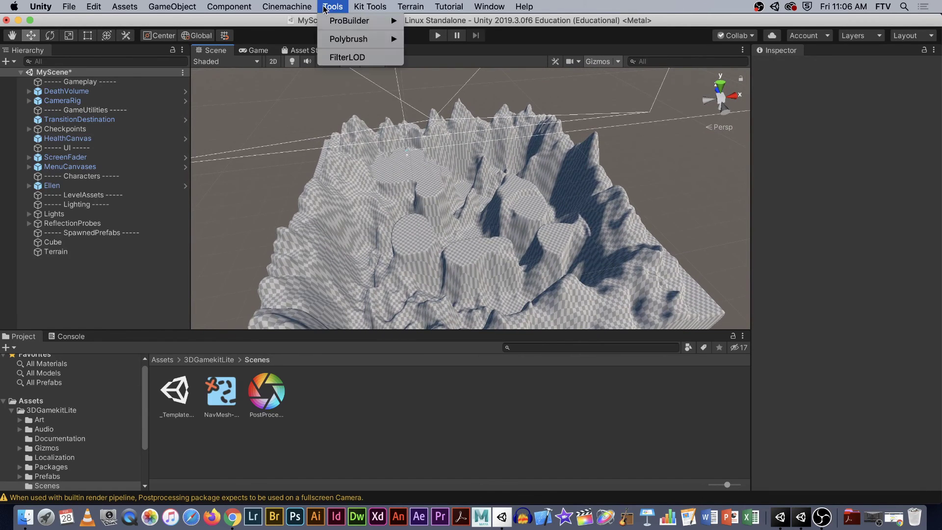
mouse_move(378, 25)
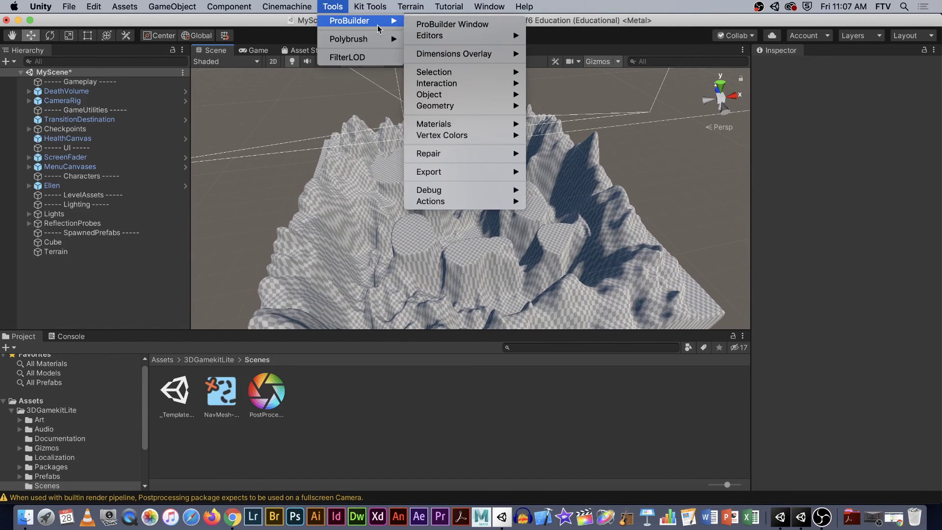
left_click(437, 25)
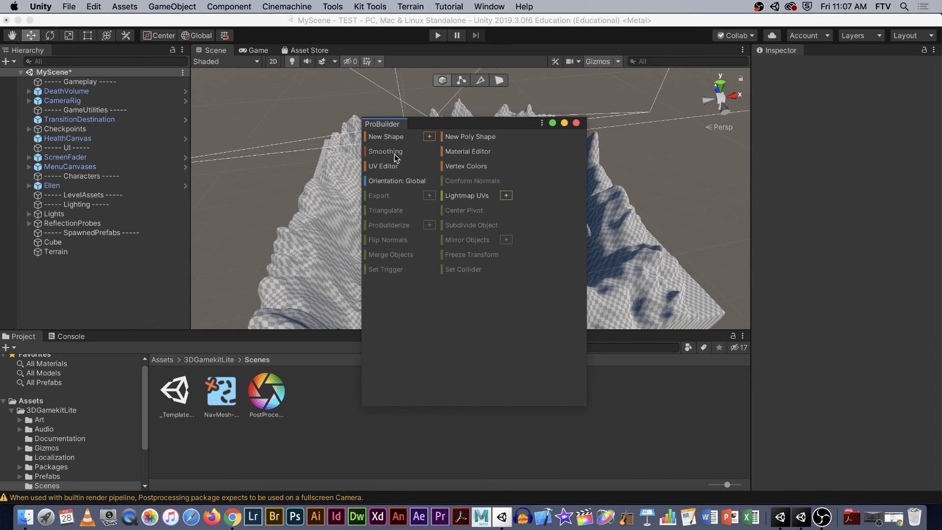
Build a new ProBuilder Plane shape in the scene and close the ProBuilder windows.
left_click(429, 137)
left_click(180, 70)
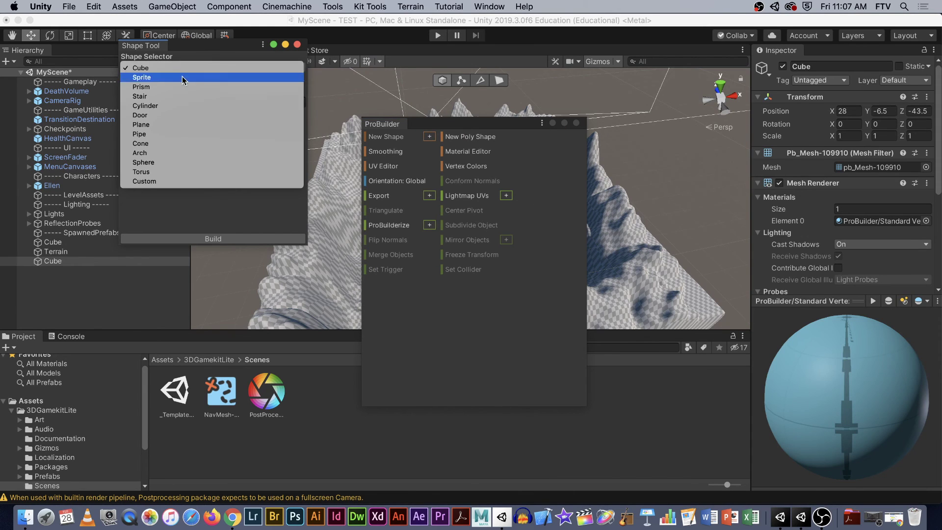
left_click(168, 125)
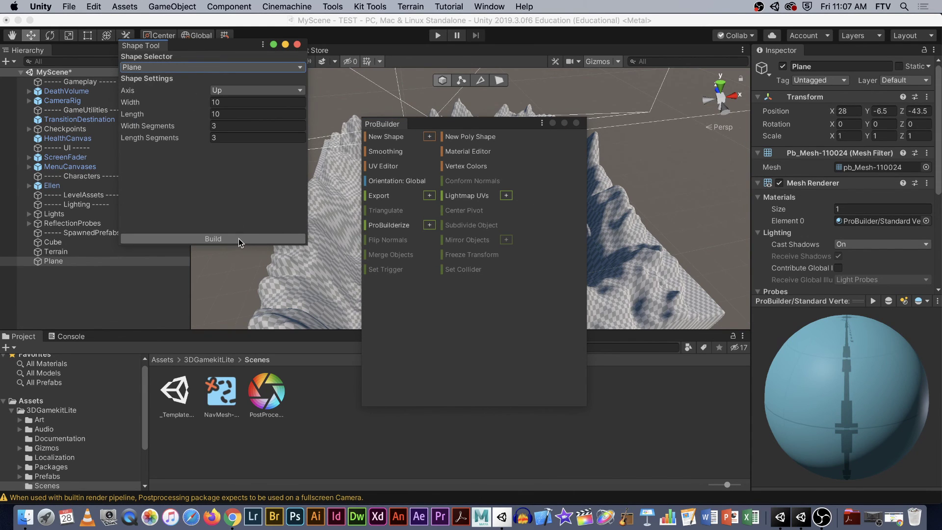
left_click(238, 239)
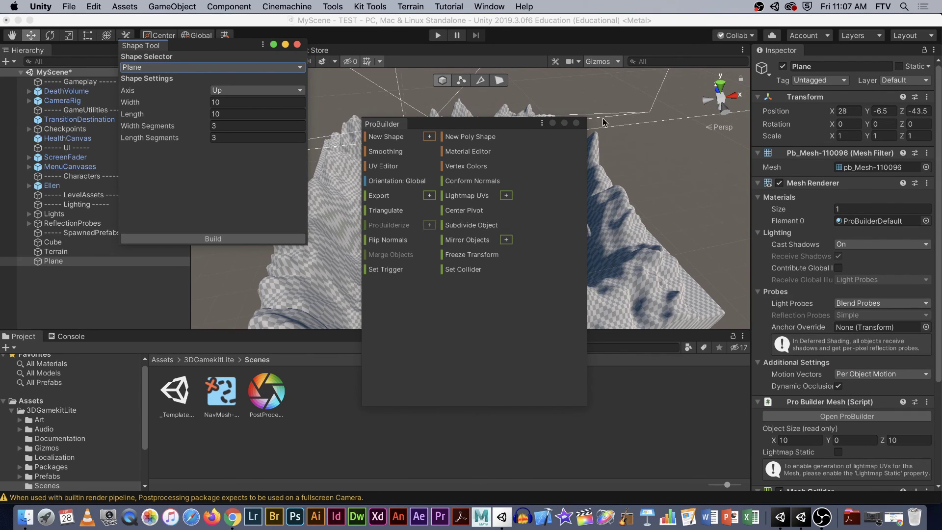
left_click(577, 123)
left_click(296, 45)
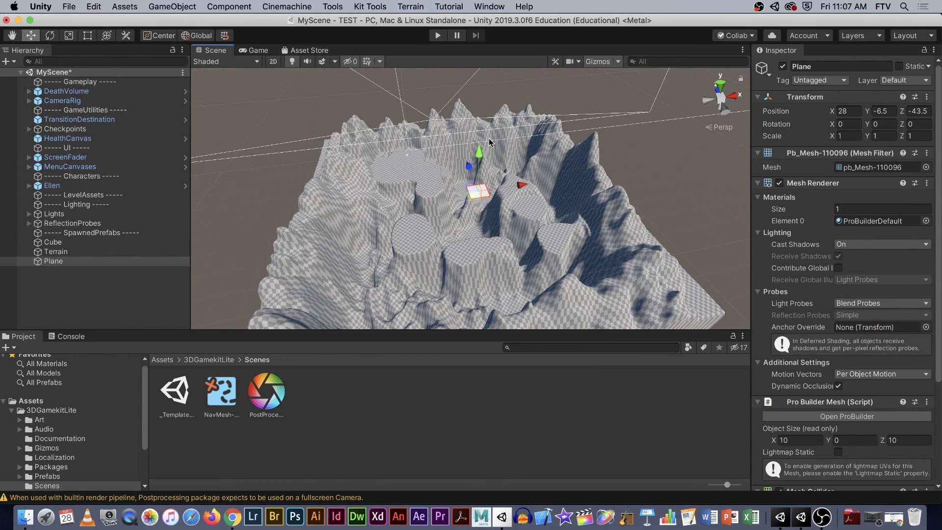
left_click(74, 37)
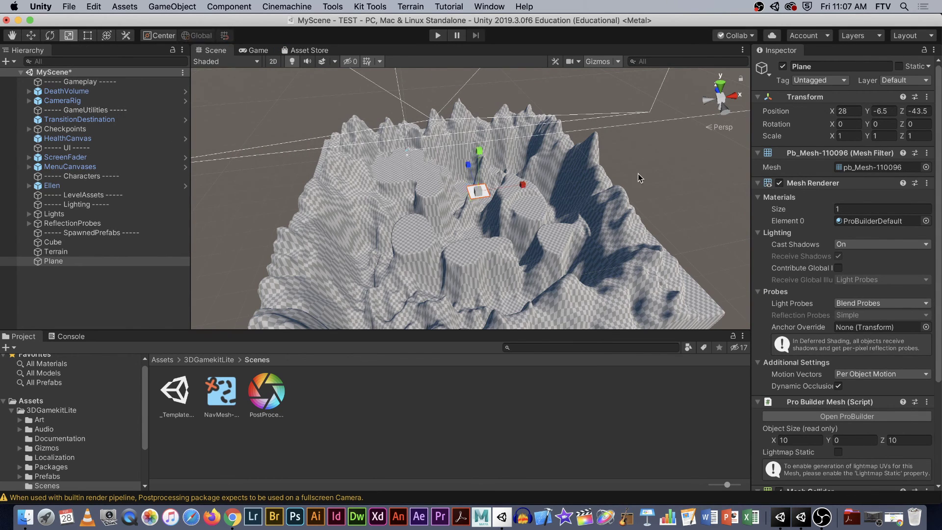
Scale the Plane up to about 19.6 so it covers the terrain, and drop it below ground.
left_click_drag(541, 183, 580, 194)
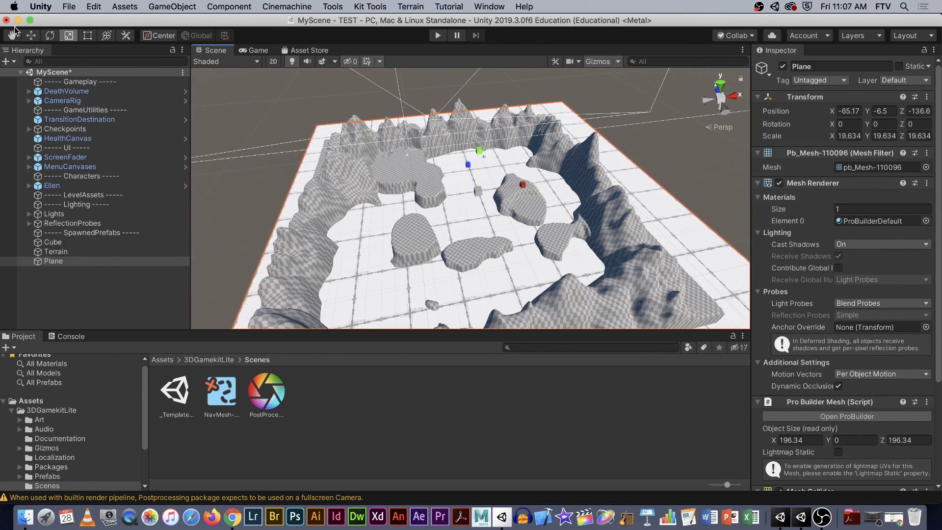
left_click_drag(487, 161, 493, 182)
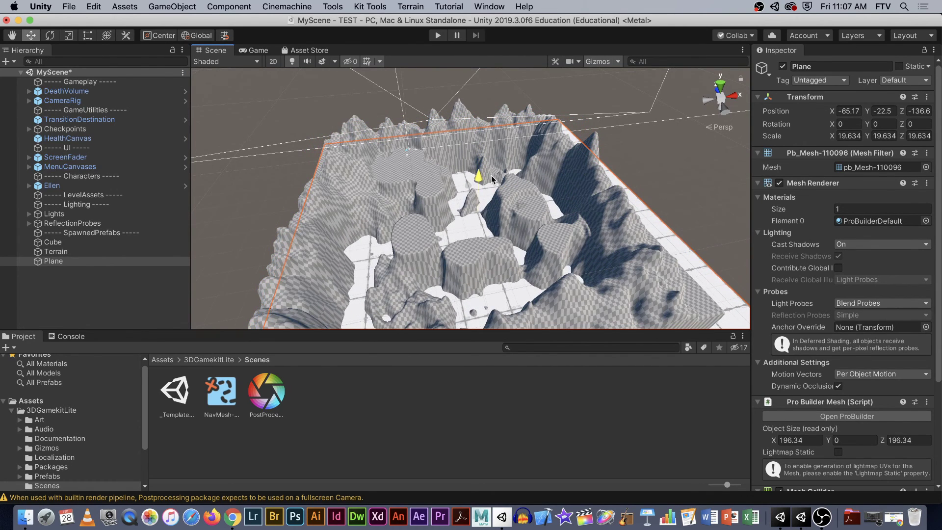
left_click_drag(493, 180, 544, 216, "alt")
right_click_drag(545, 216, 650, 258, "alt")
left_click_drag(650, 258, 596, 234, "alt")
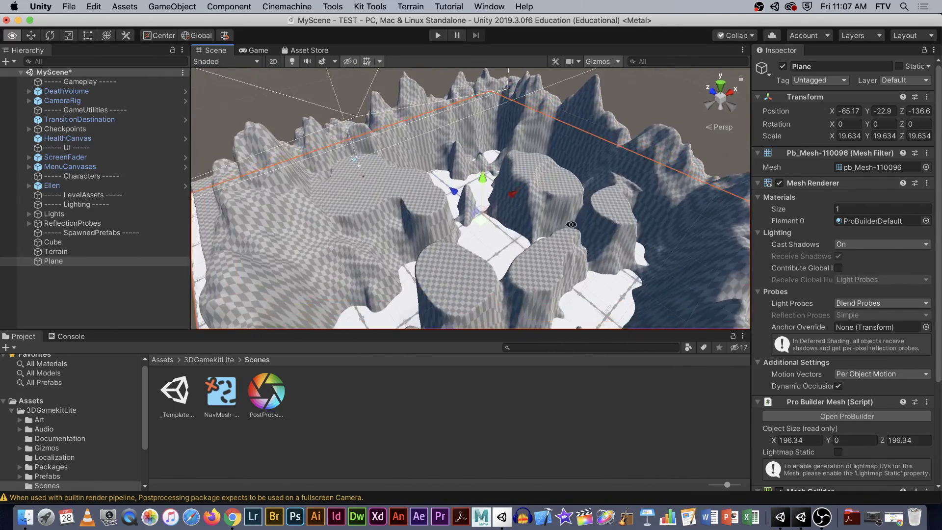
Adjust the Plane's height to Y -20.1 beneath the terrain.
left_click_drag(483, 180, 515, 257)
scroll(597, 254, "up", 5)
right_click_drag(515, 257, 489, 198)
left_click_drag(477, 182, 478, 170)
right_click_drag(477, 170, 564, 236)
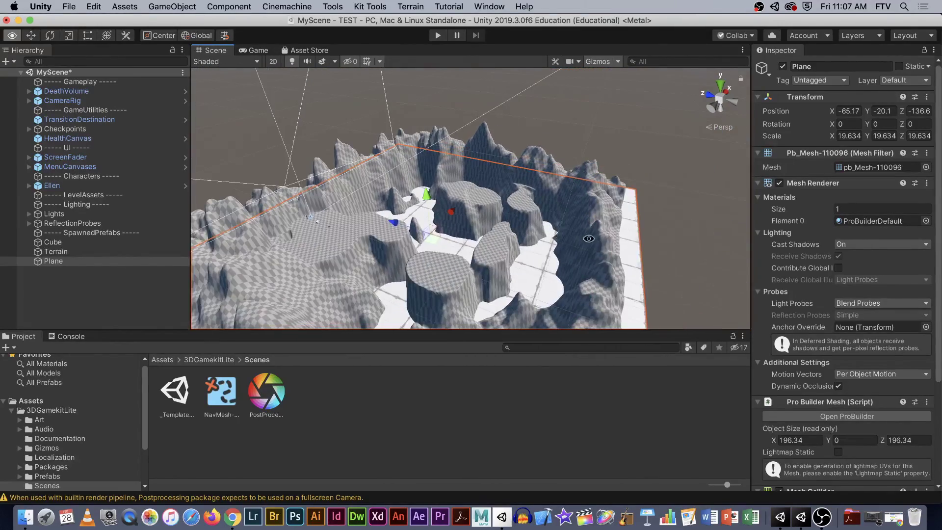
mouse_move(652, 244)
right_mouse_down()
mouse_move(646, 212)
mouse_move(628, 248)
mouse_move(639, 231)
right_mouse_up()
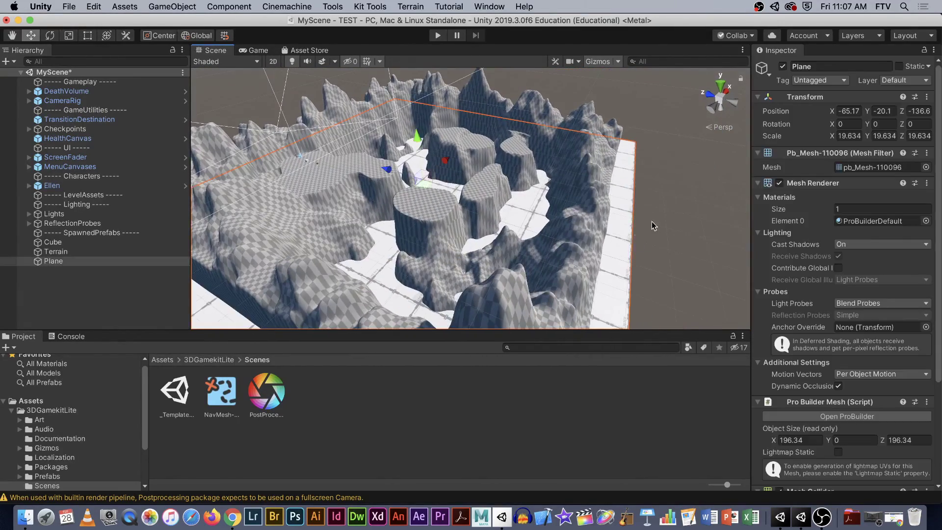
Compare the DeathVolume's position with the Plane's, then deactivate DeathVolume.
left_click(111, 245)
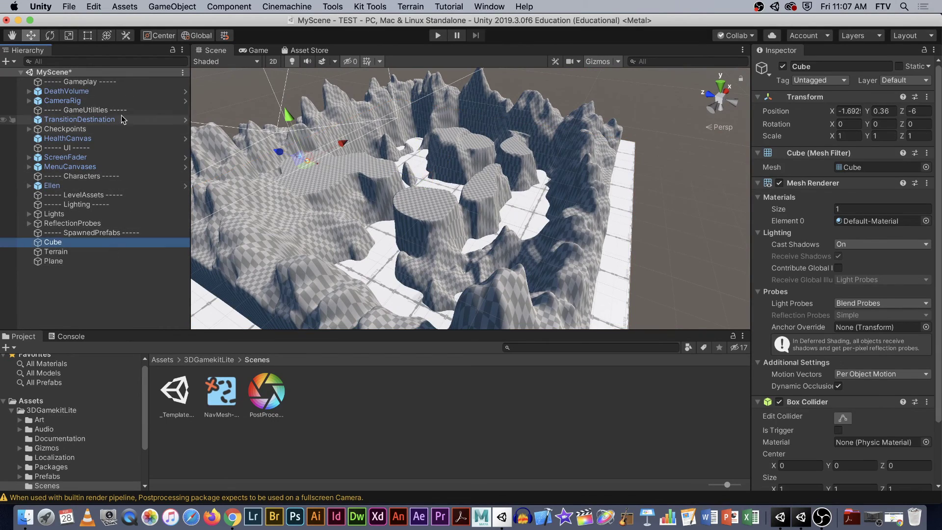
left_click(97, 91)
right_click_drag(496, 168, 400, 94)
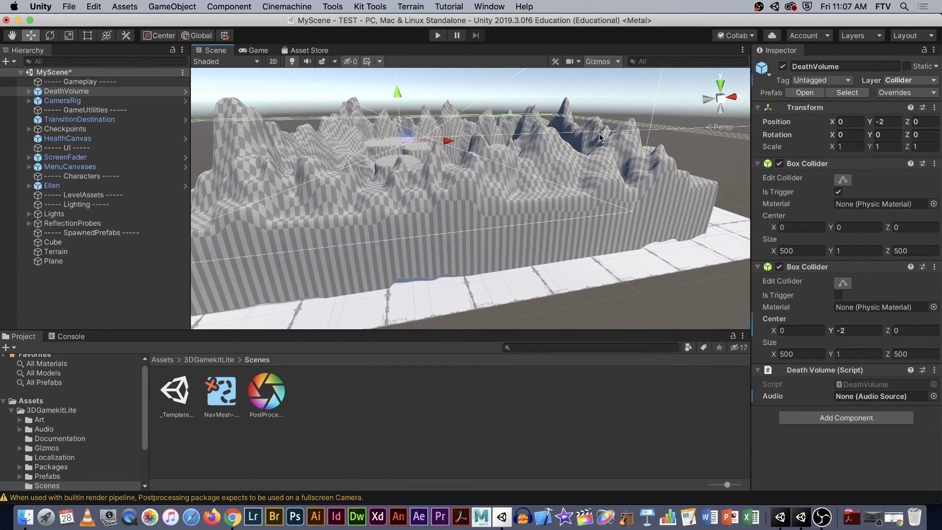
right_click_drag(493, 150, 627, 291)
left_click(617, 275)
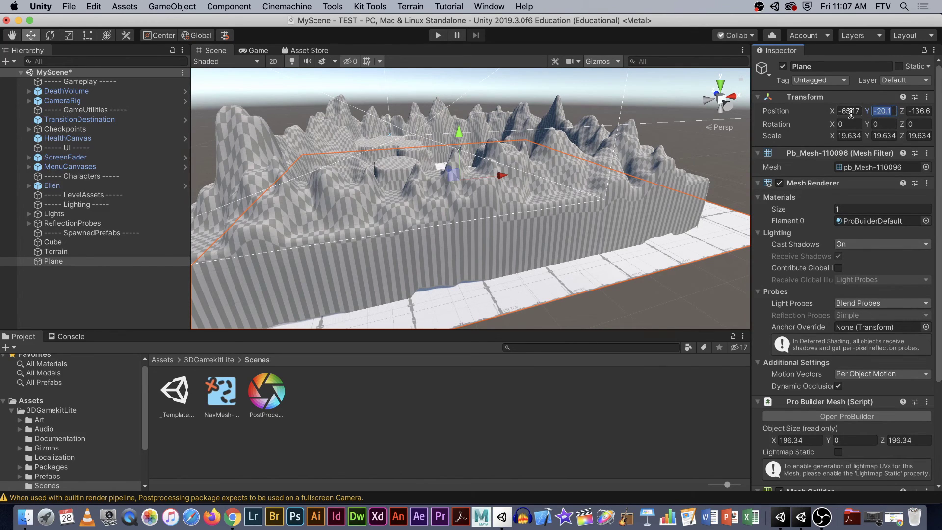
left_click(59, 92)
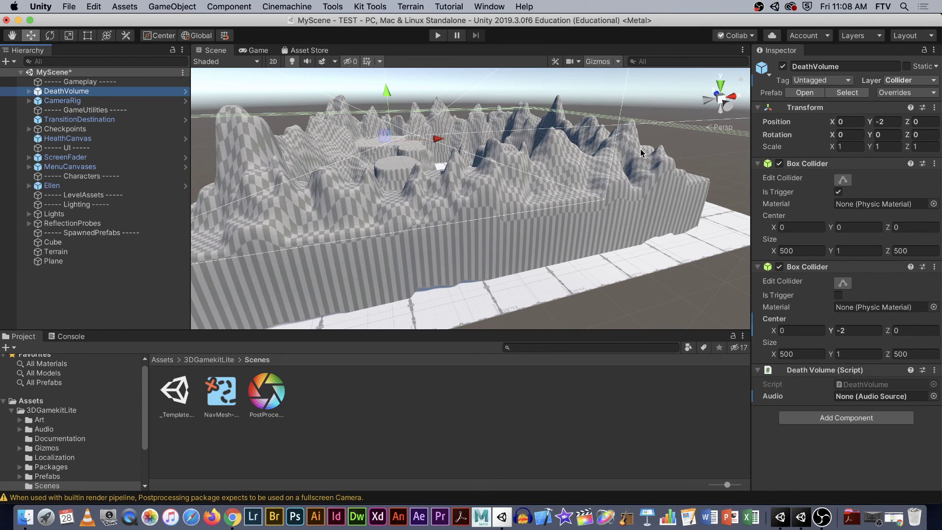
left_click(670, 259)
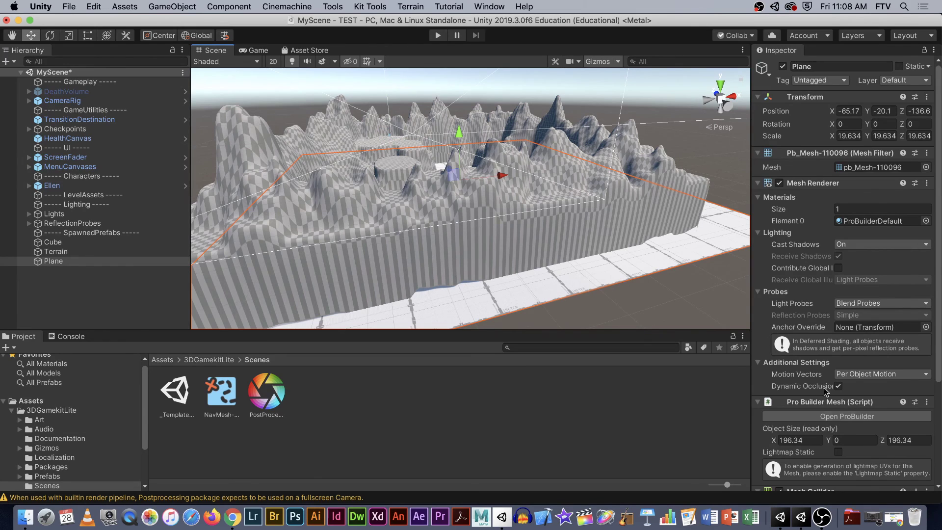
Add the Death Volume script component to the Plane.
scroll(843, 374, "down", 5)
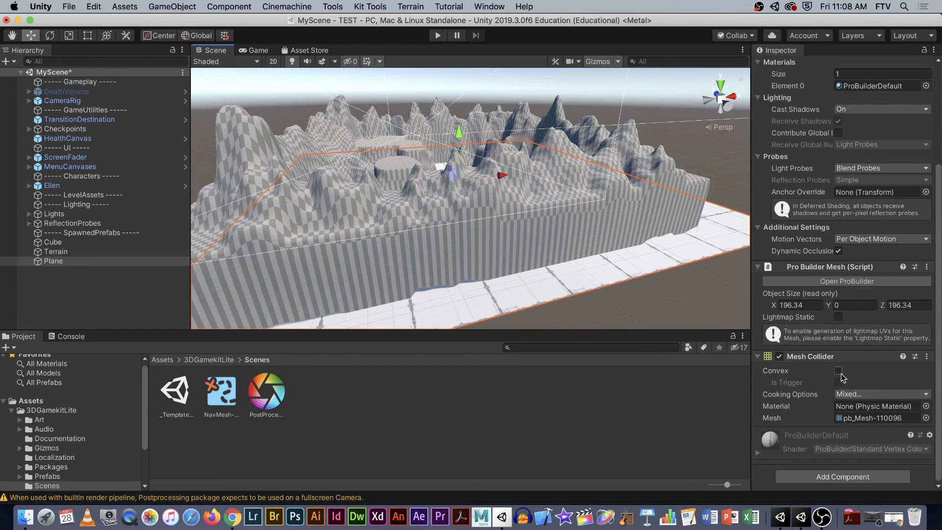
left_click(852, 477)
type("death")
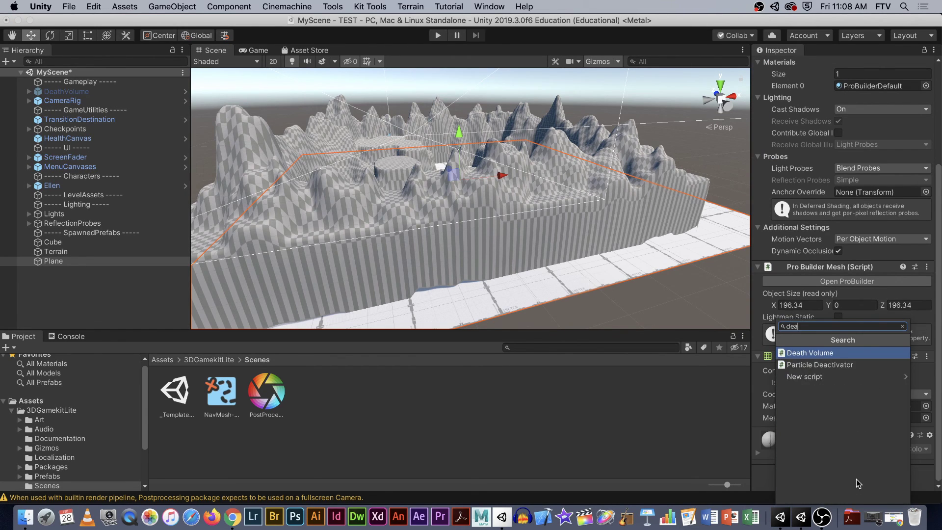
key("Return")
scroll(817, 381, "down", 1)
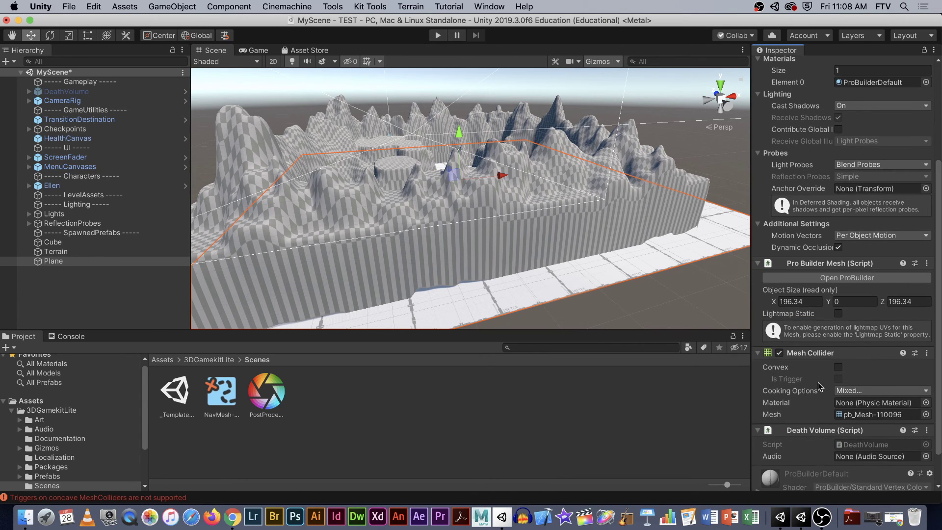
Put the Plane on the 28: Collider layer and start Play mode to test it.
left_click(681, 306)
mouse_move(657, 277)
left_mouse_down("alt")
mouse_move(619, 256)
mouse_move(682, 265)
left_mouse_up("alt")
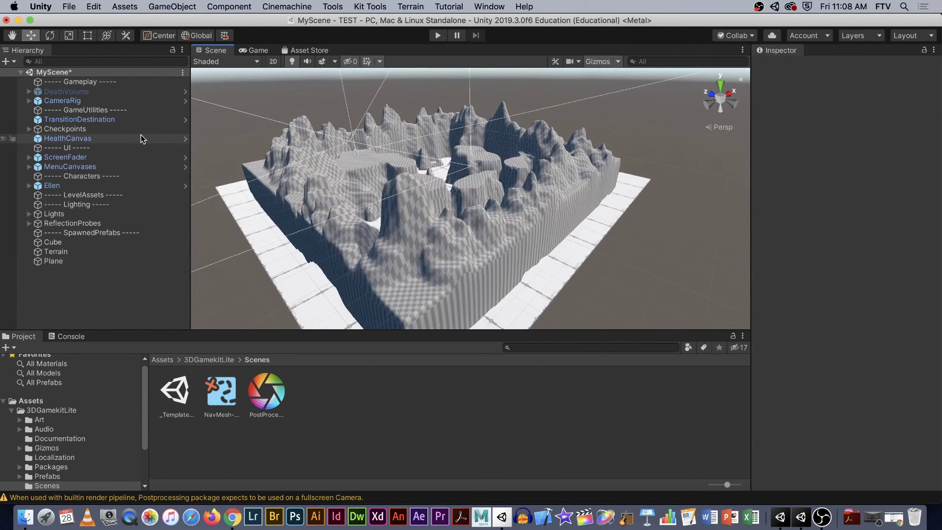
left_click(116, 93)
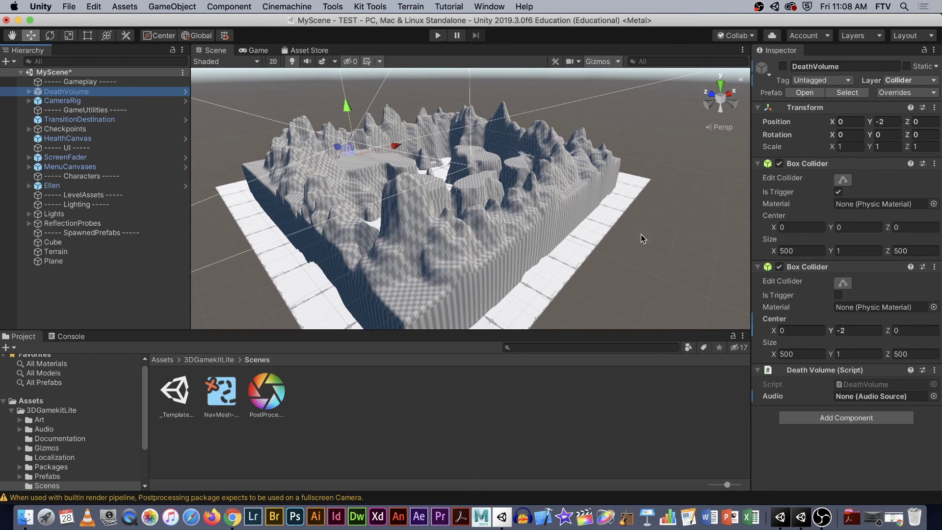
left_click(597, 246)
left_click(905, 80)
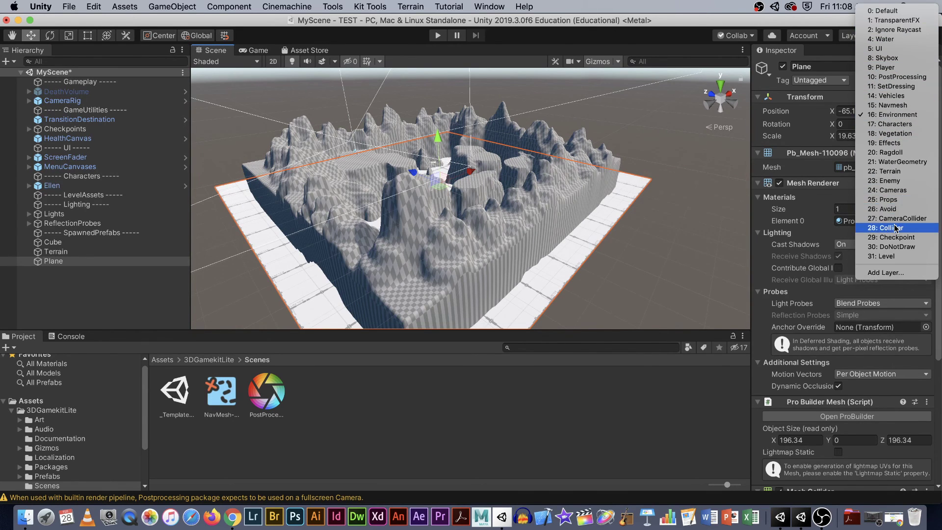
left_click(896, 227)
left_click(669, 209)
left_click(438, 34)
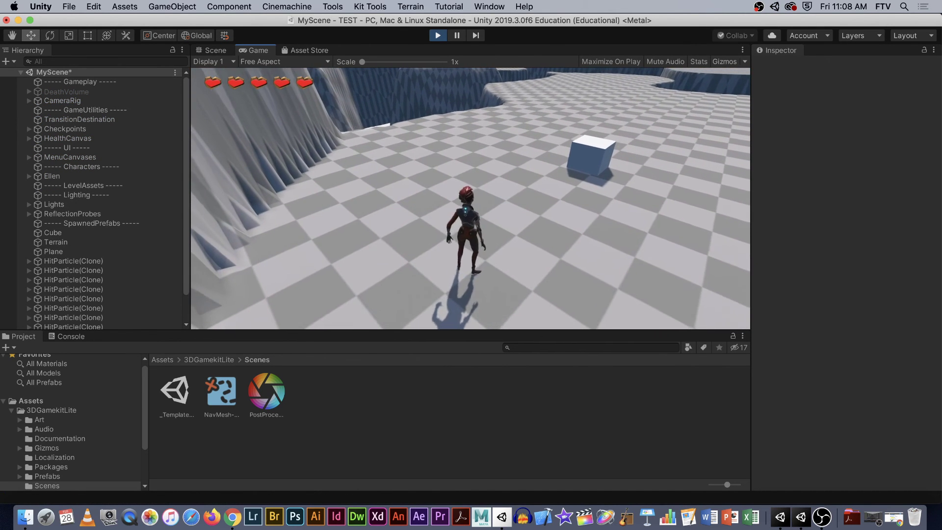
Run Ellen forward up the ramp and left across the floor, then pause and exit play mode.
key("w")
key("w")
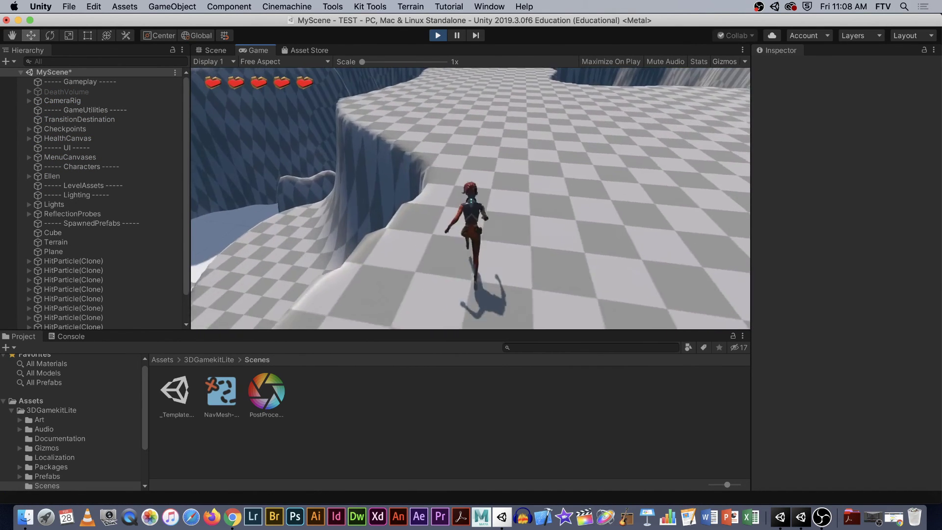
key("w")
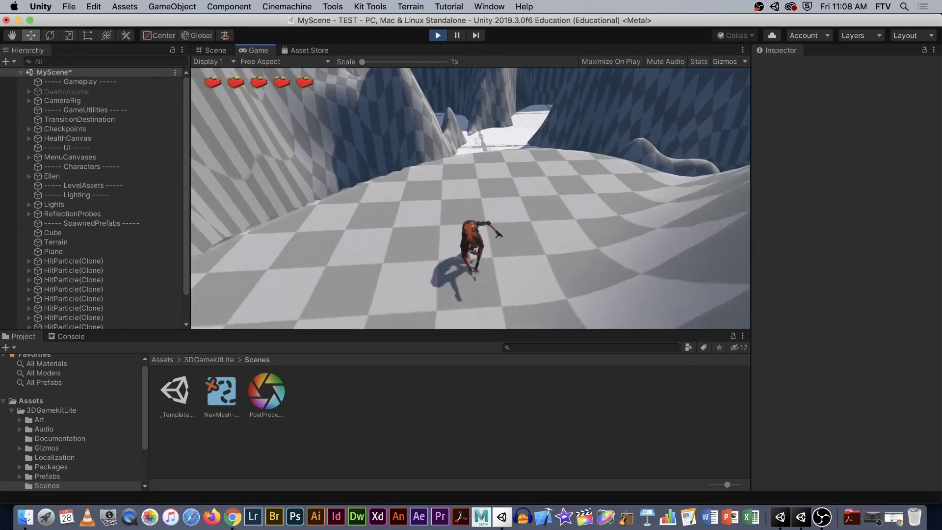
key("w")
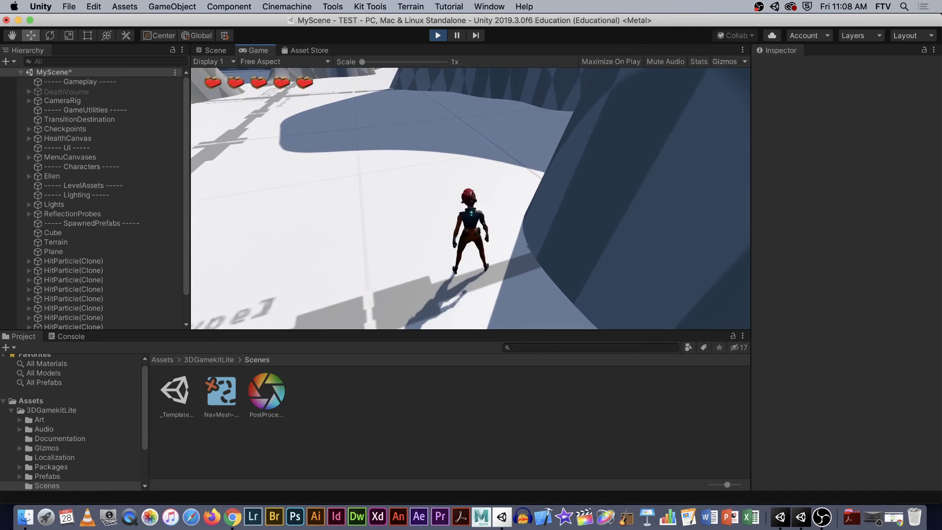
key("a")
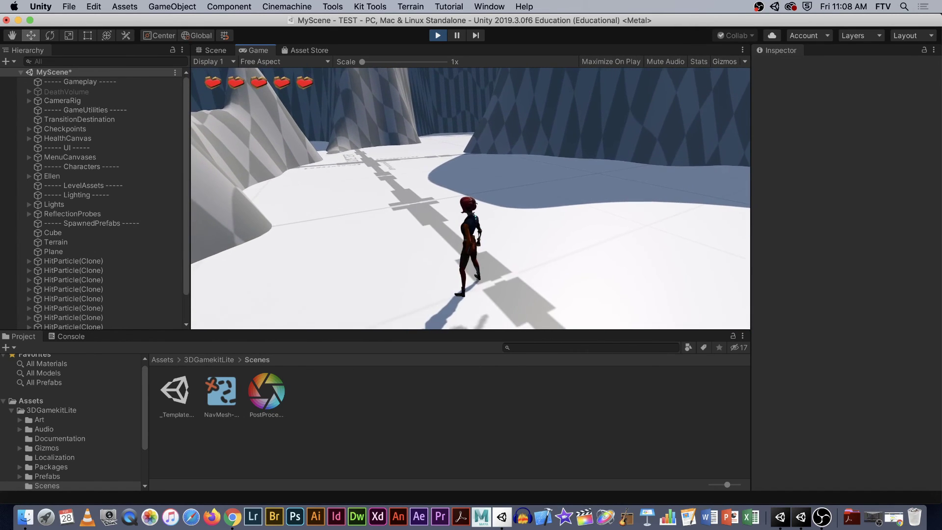
key("Escape")
left_click(442, 39)
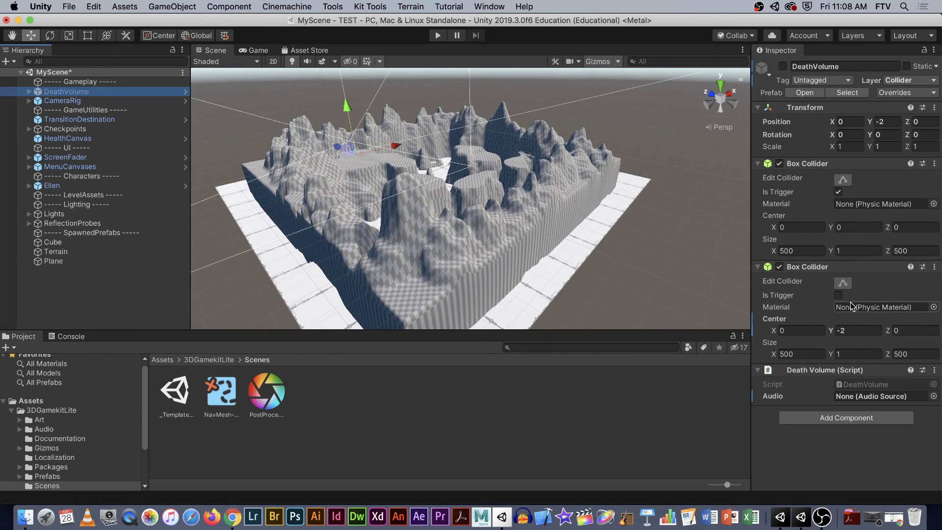
Select the Plane, bring its Mesh Collider into view, and orbit to a side-on terrain view.
left_click(538, 303)
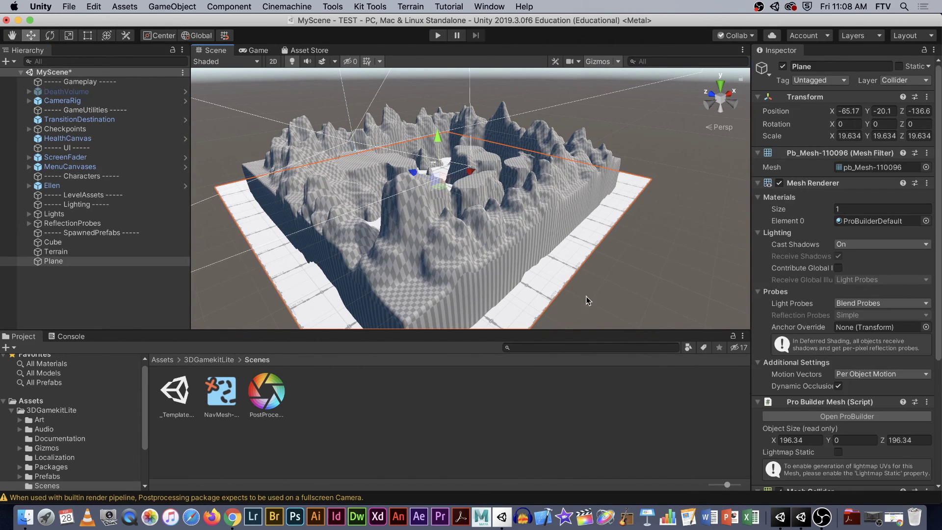
scroll(895, 327, "down", 5)
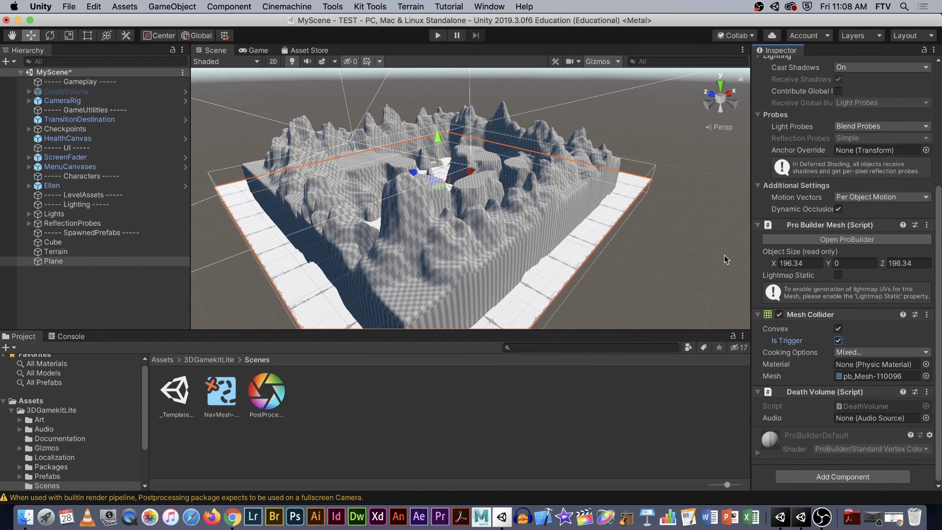
left_click_drag(662, 231, 545, 188, "alt")
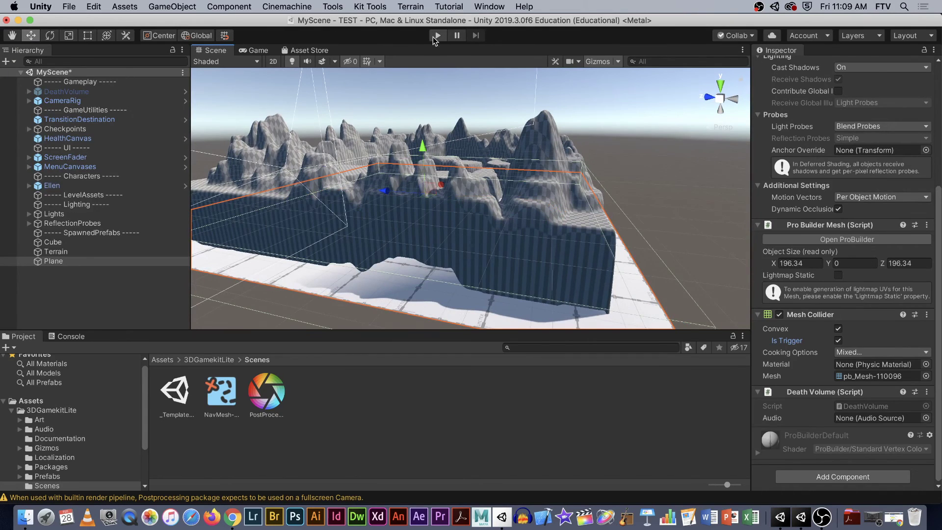
key("super+p")
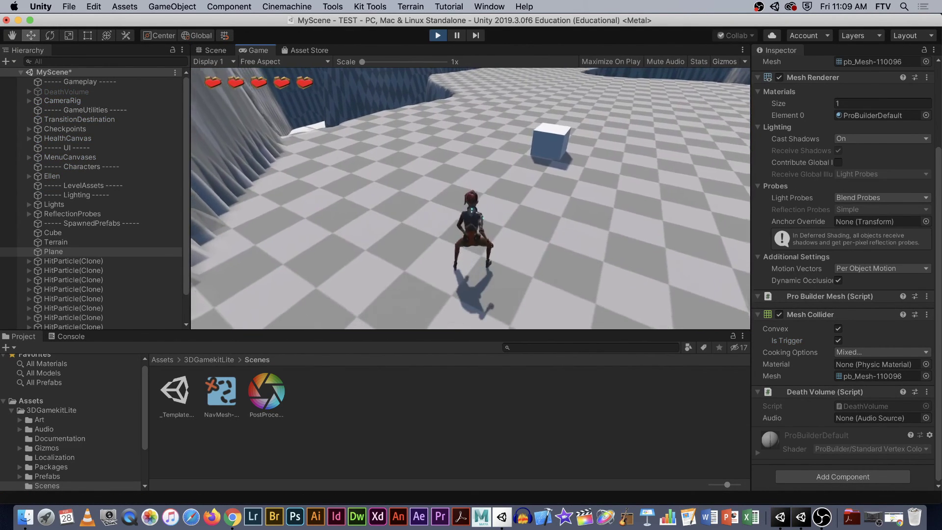
key("w")
key("w")
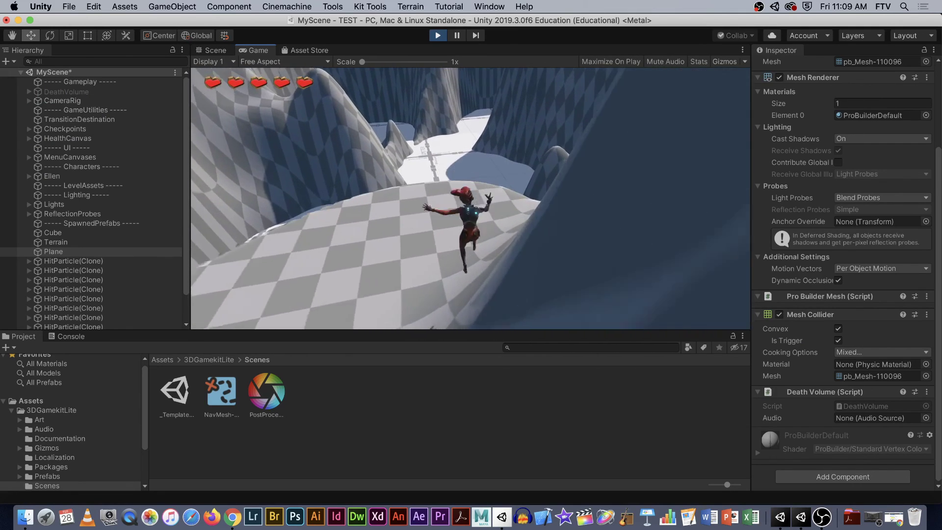
key("w")
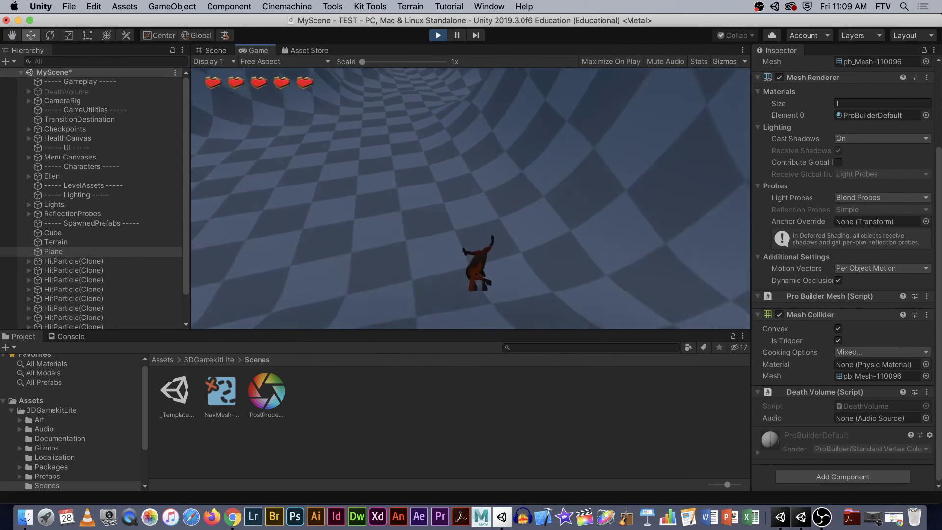
left_click(437, 36)
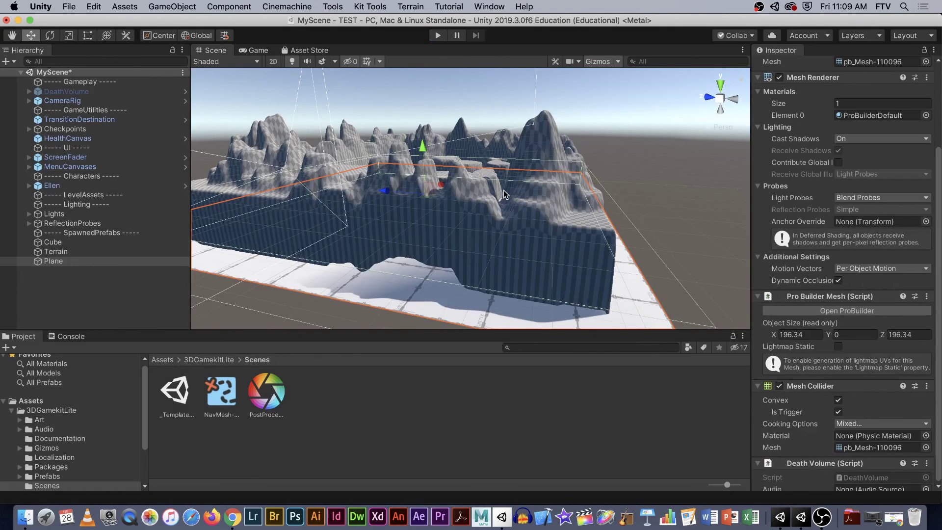
Switch off Convex on the Plane's Mesh Collider, then reselect the Plane.
left_click_drag(506, 197, 208, 191, "alt")
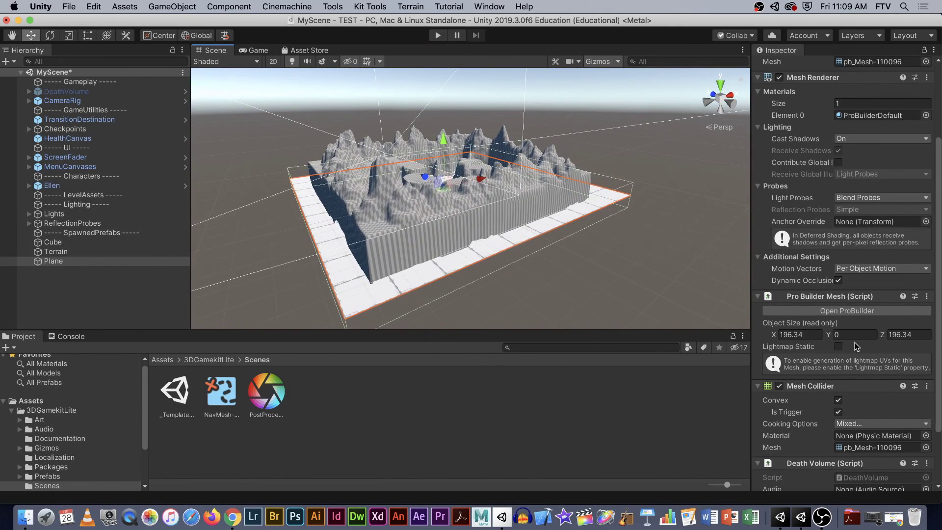
scroll(876, 358, "down", 2)
left_click(927, 358)
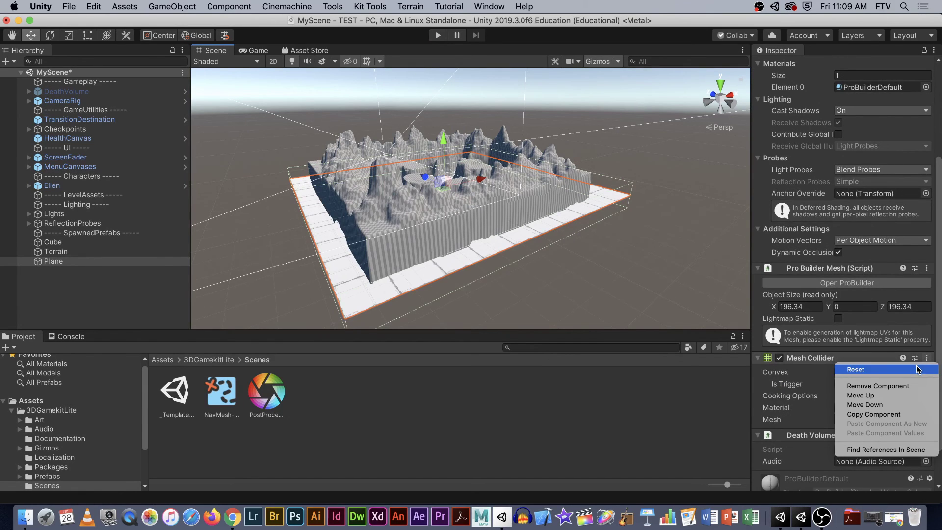
left_click(804, 366)
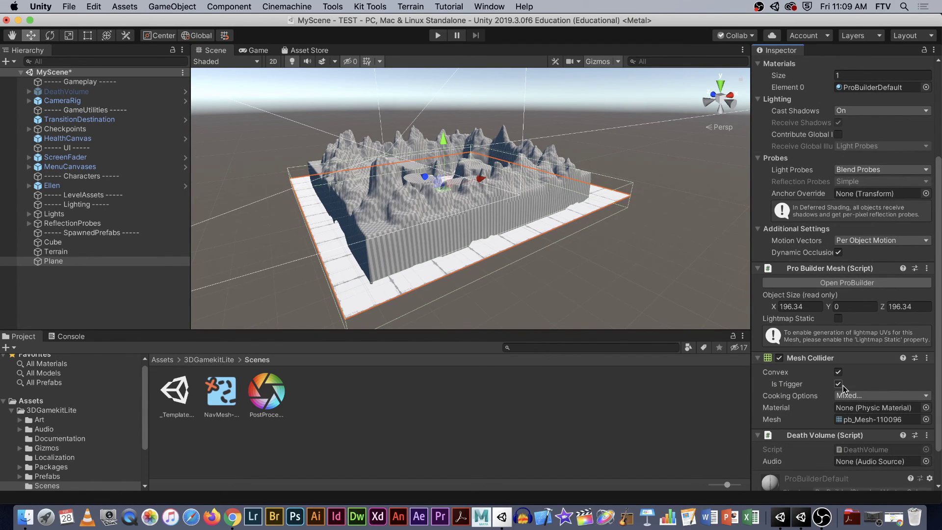
left_click(838, 372)
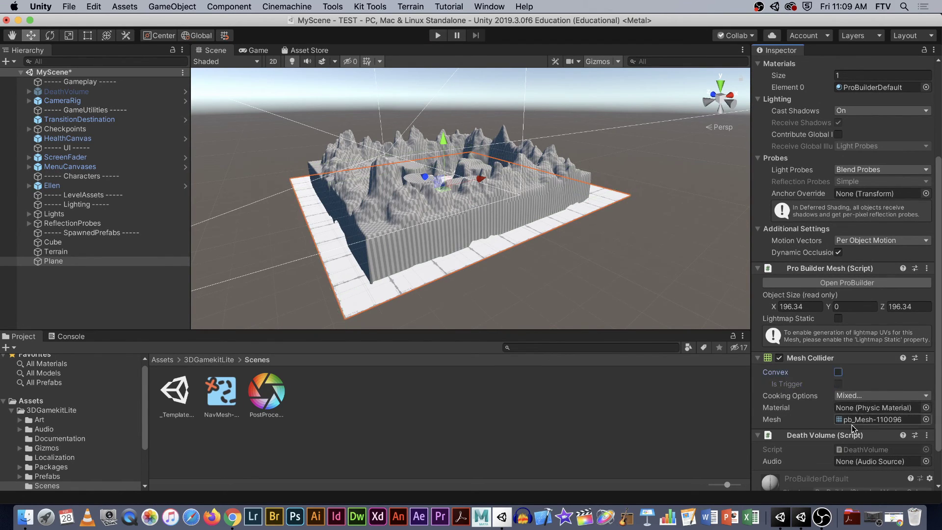
left_click(633, 168)
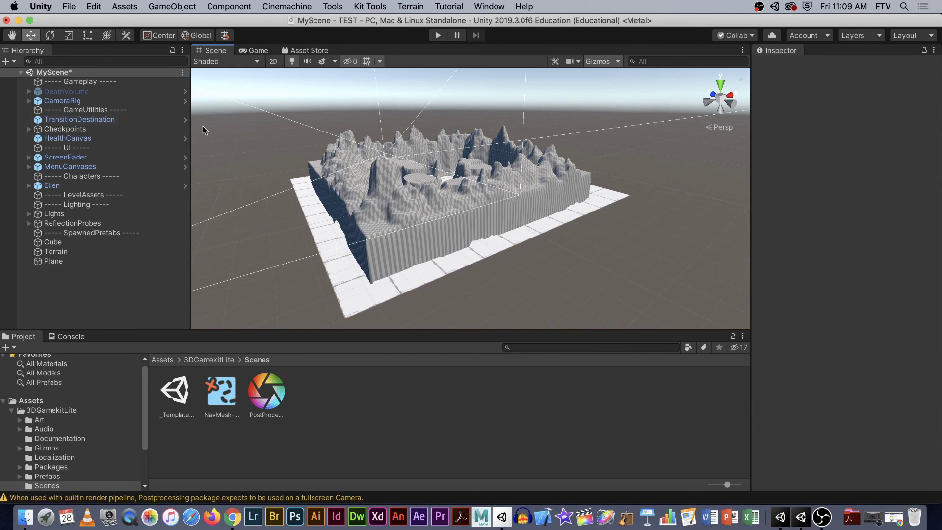
left_click(319, 235)
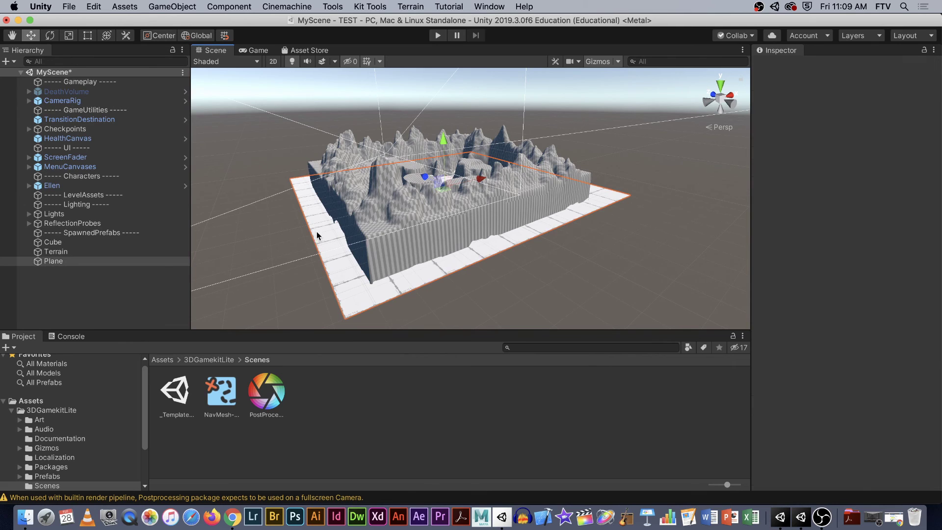
Create a new cube from the GameObject 3D Object menu.
left_click(157, 7)
mouse_move(185, 45)
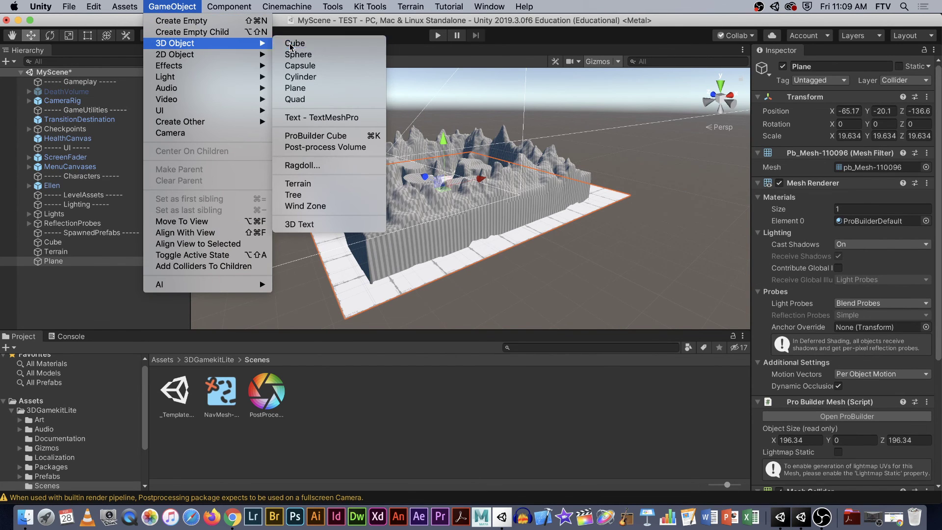
left_click(290, 47)
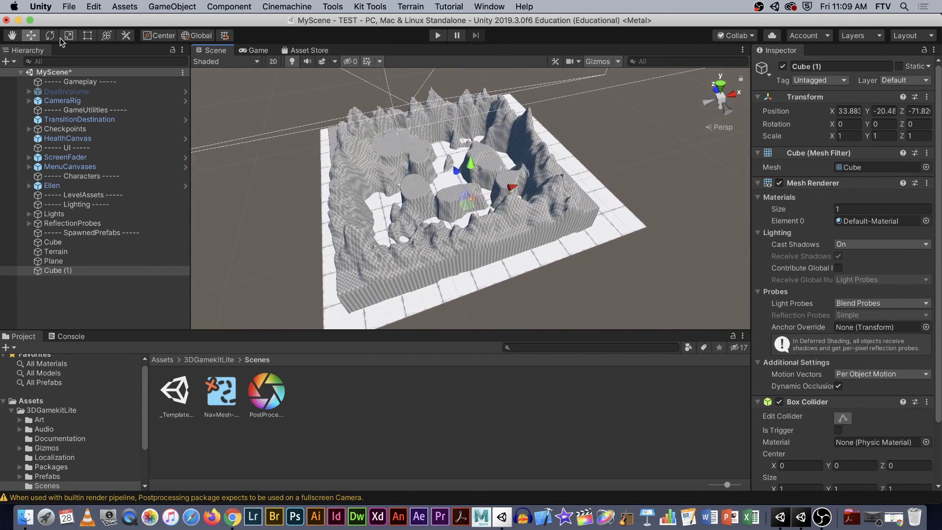
Scale Cube (1) uniformly to 147.24 and move it along Z to -67.2.
left_click(69, 36)
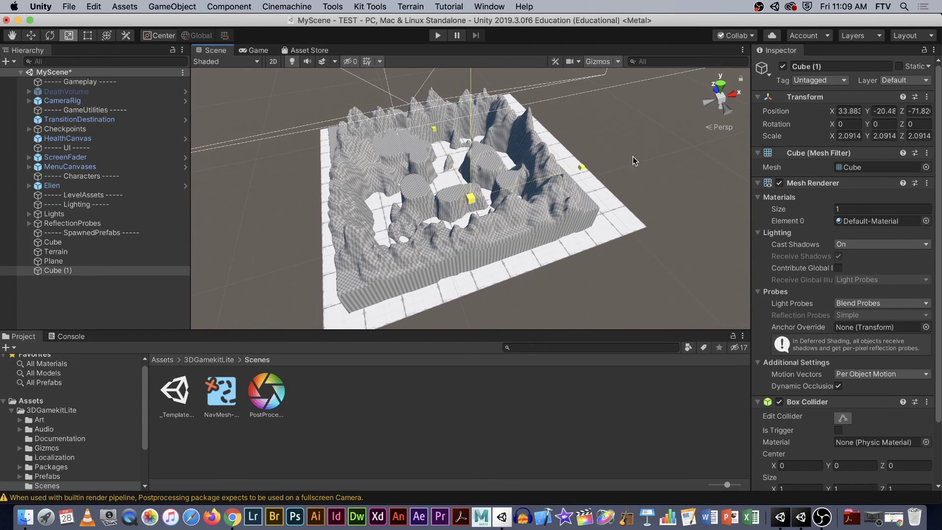
left_click_drag(466, 199, 596, 191)
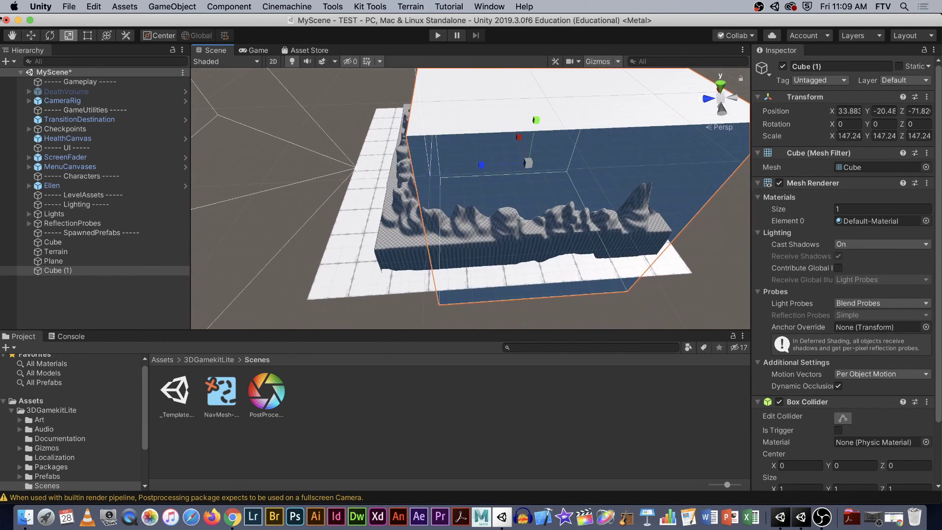
left_click(31, 36)
left_click_drag(487, 168, 387, 87)
left_click_drag(594, 194, 537, 195, "alt")
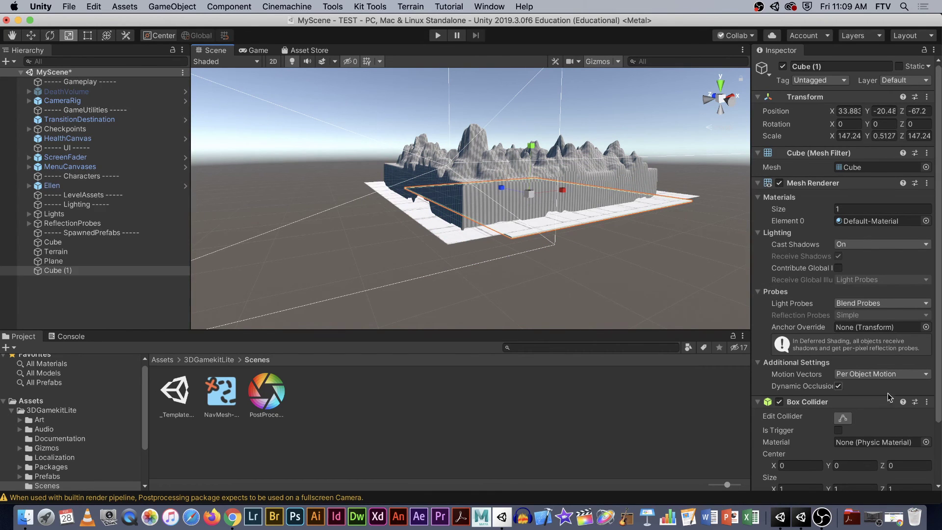
scroll(895, 391, "down", 1)
Give Cube (1) the Death Volume script, put it on the Collider layer, and disable its Mesh Renderer.
scroll(910, 390, "down", 5)
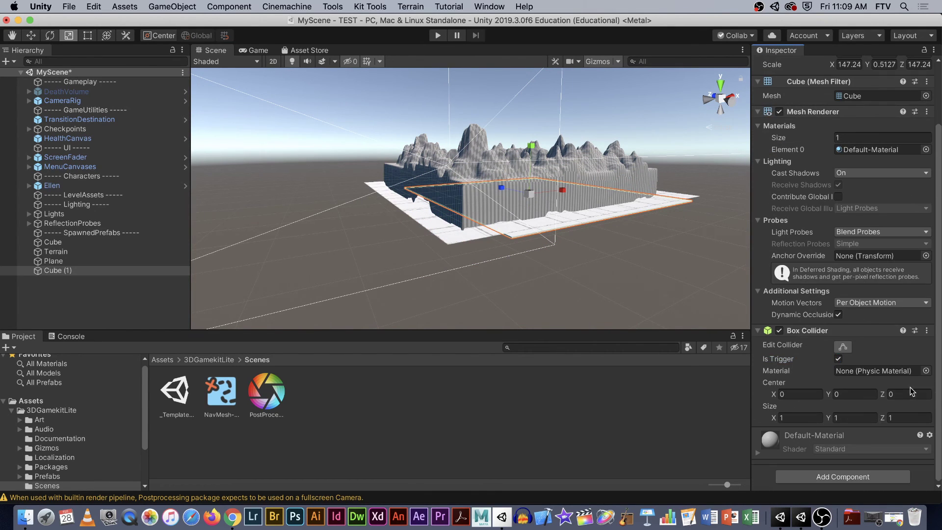
left_click(839, 477)
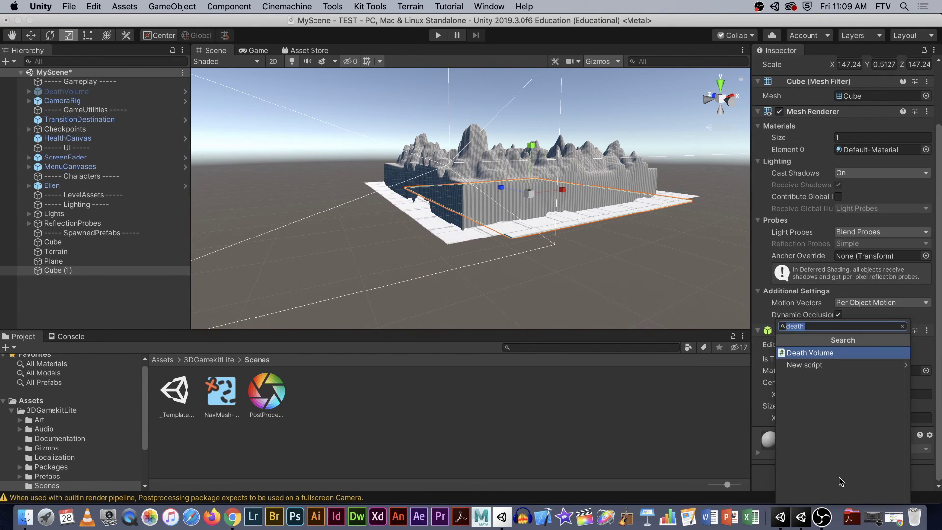
left_click(824, 354)
scroll(852, 273, "up", 6)
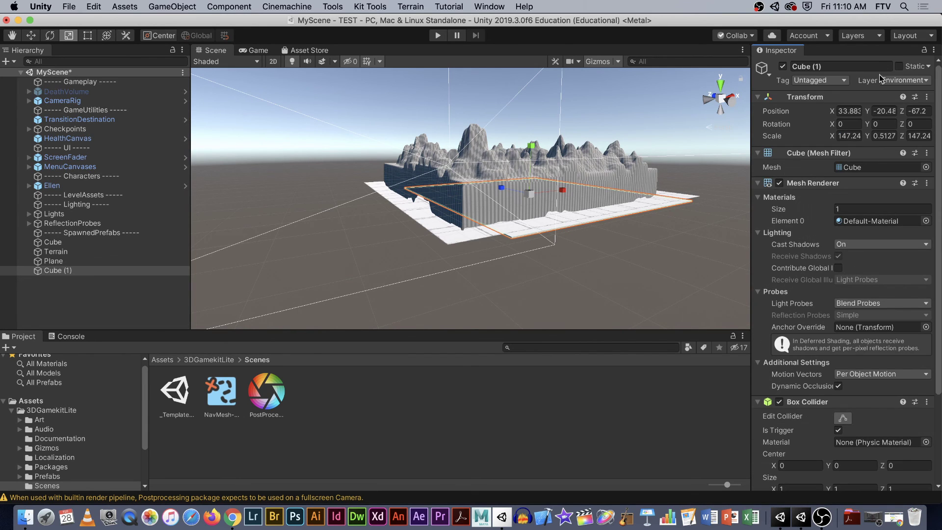
left_click(907, 80)
left_click(906, 229)
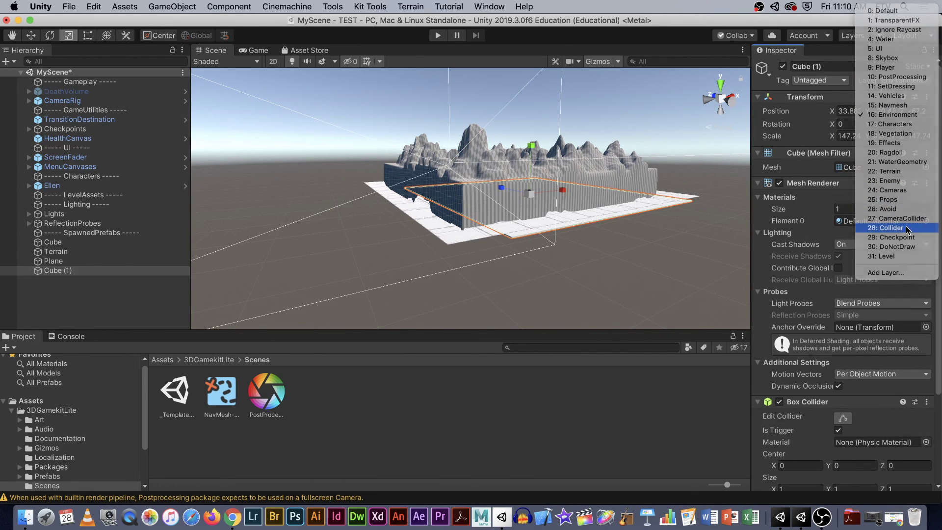
left_click(779, 182)
Remove the Death Volume script from the Plane and start play mode.
double_click(70, 166)
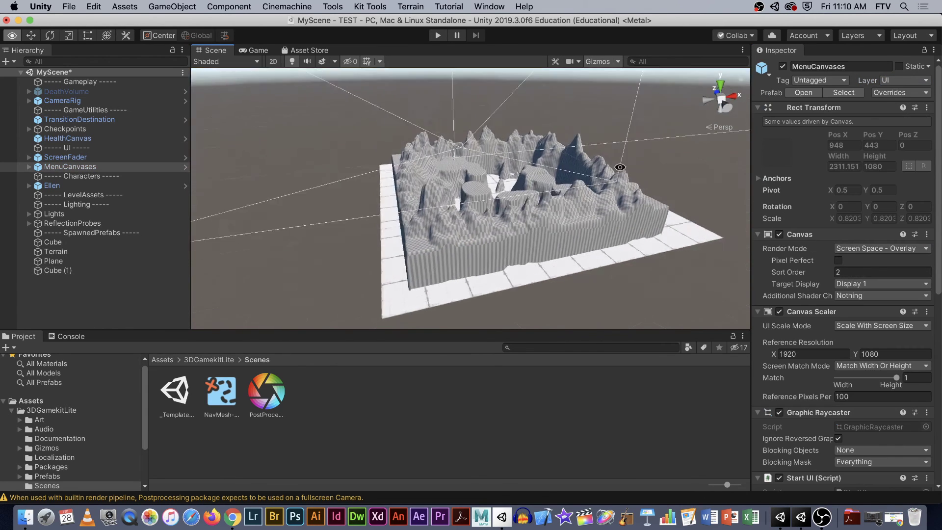
left_click(69, 138)
left_click(67, 91)
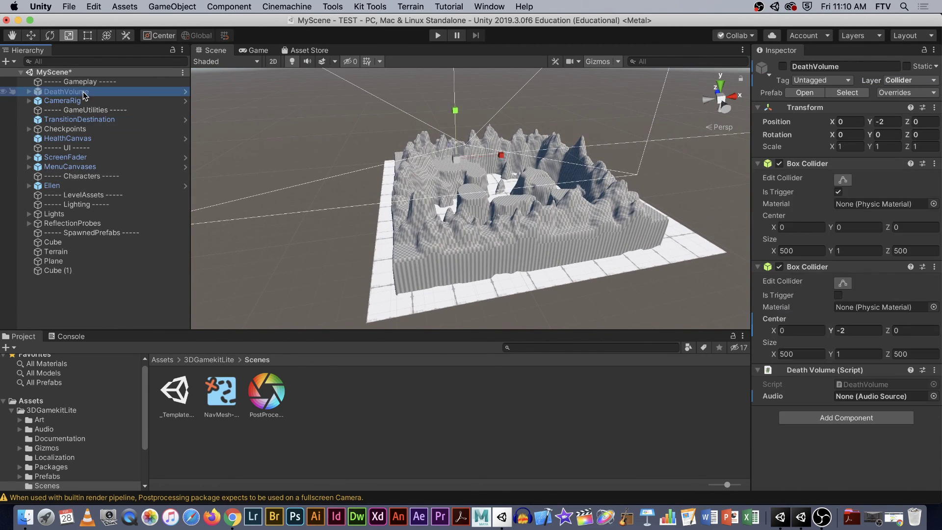
left_click(68, 261)
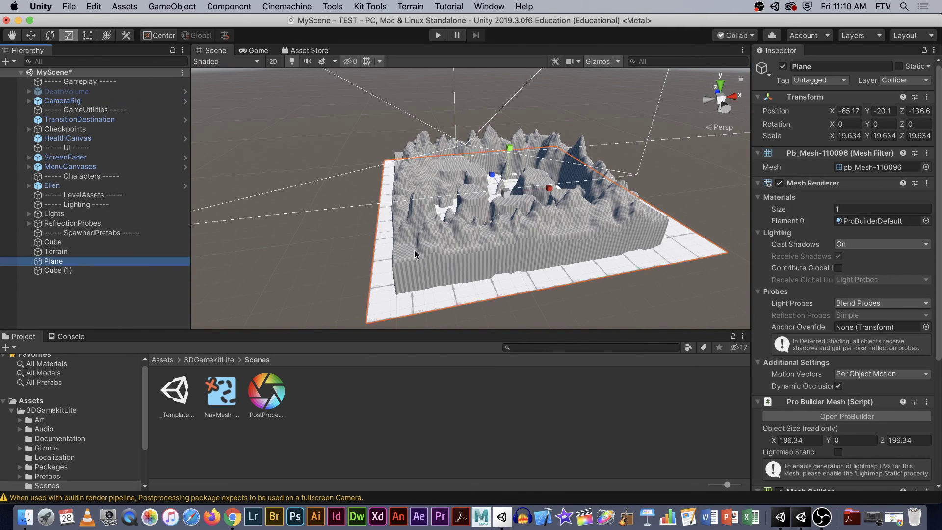
scroll(816, 367, "down", 5)
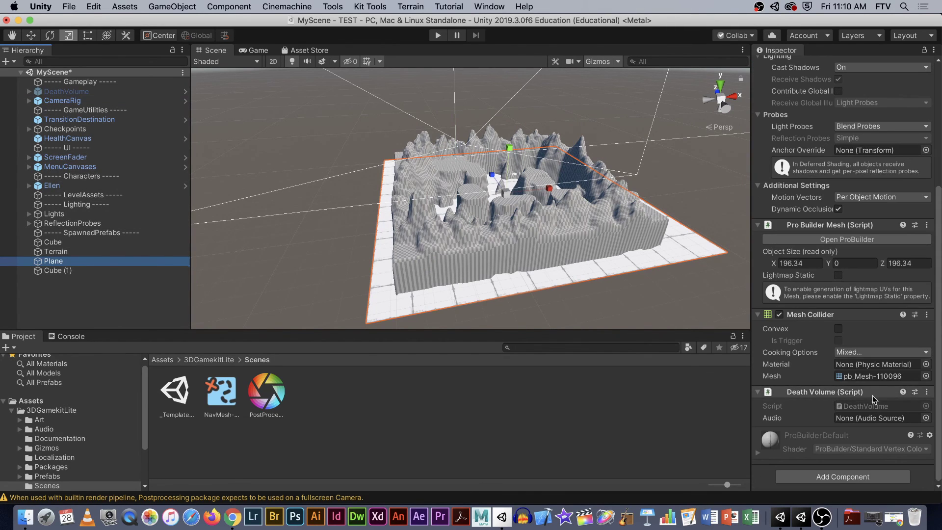
left_click(927, 392)
left_click(889, 421)
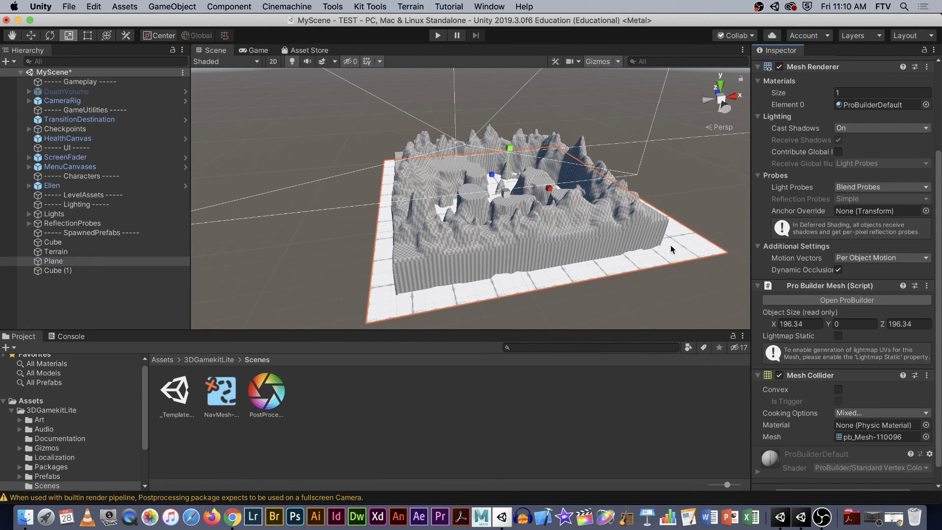
left_click(436, 38)
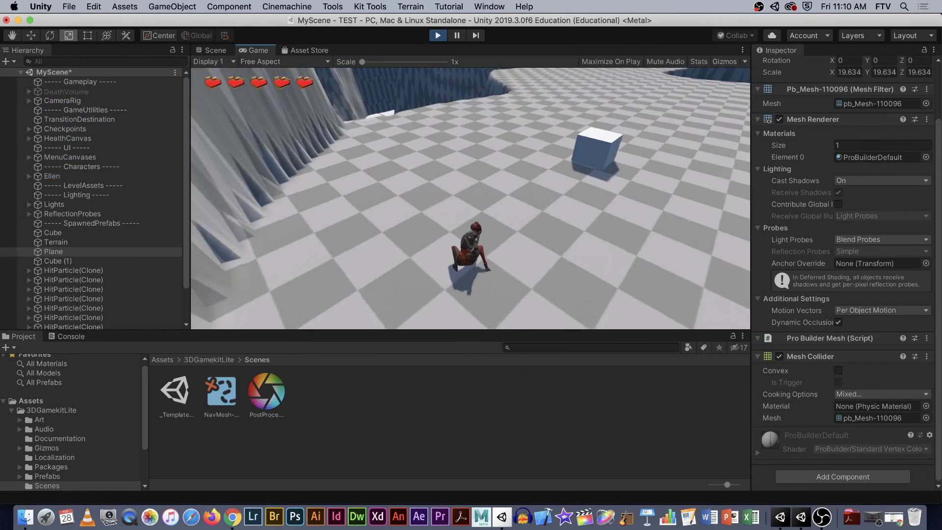
Run Ellen past the cube, jumping twice off the ledge, then pause and exit play mode.
key("w")
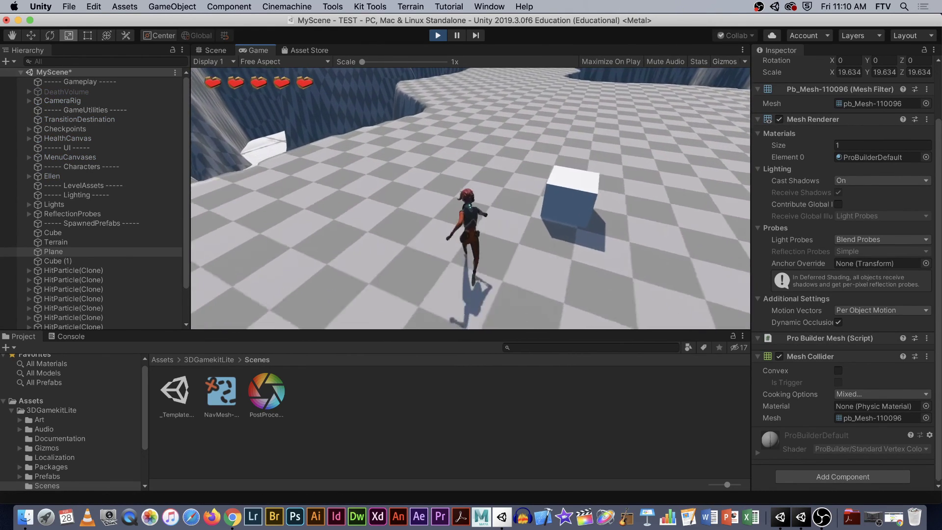
key("space")
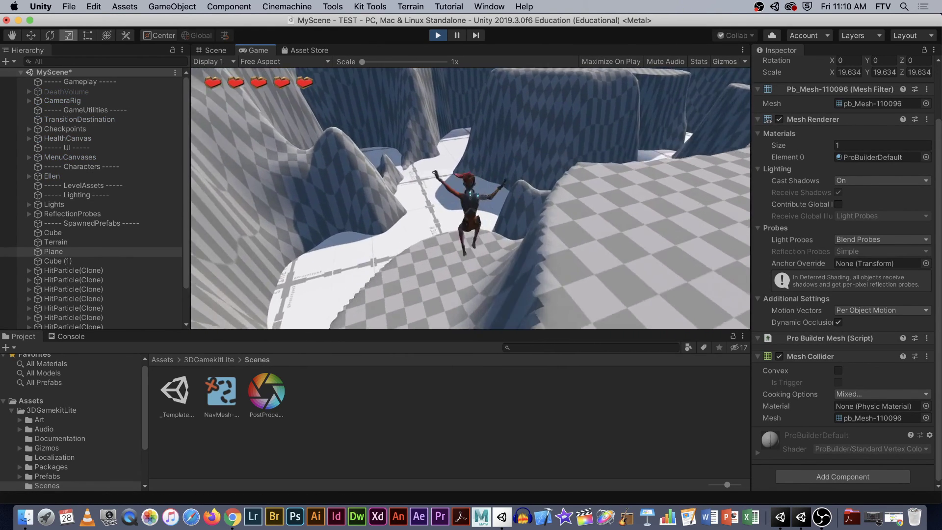
key("w")
key("space")
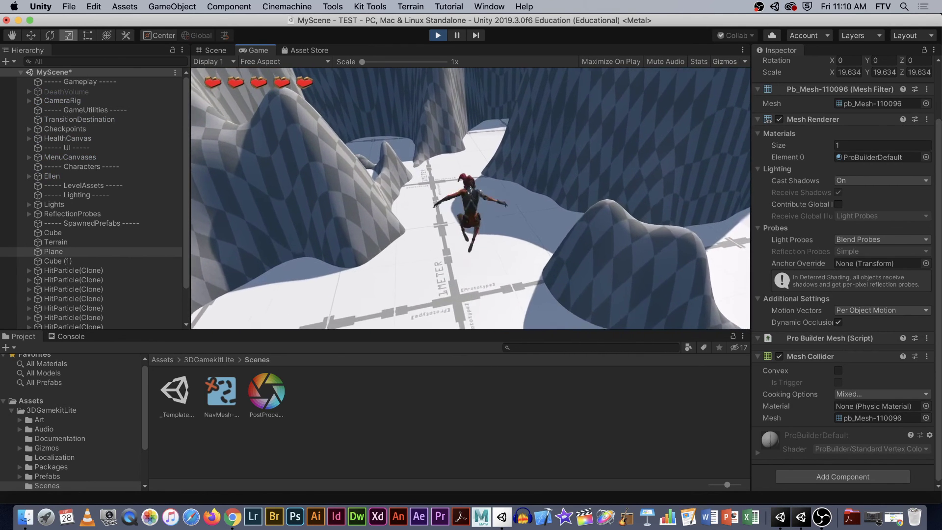
key("w")
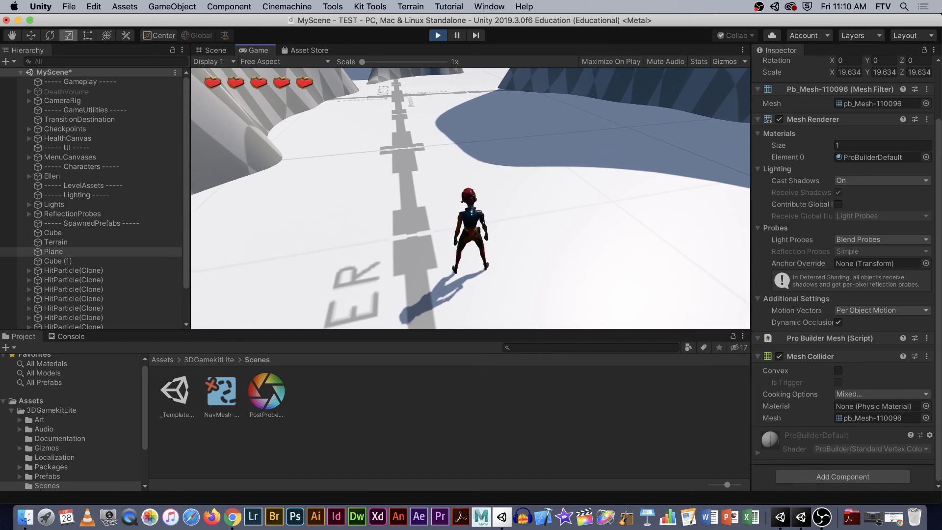
key("Escape")
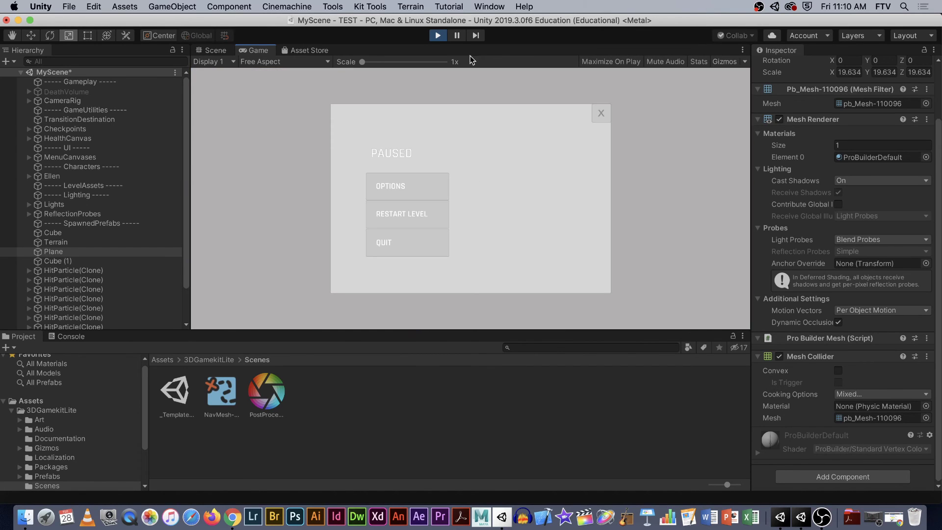
left_click(438, 36)
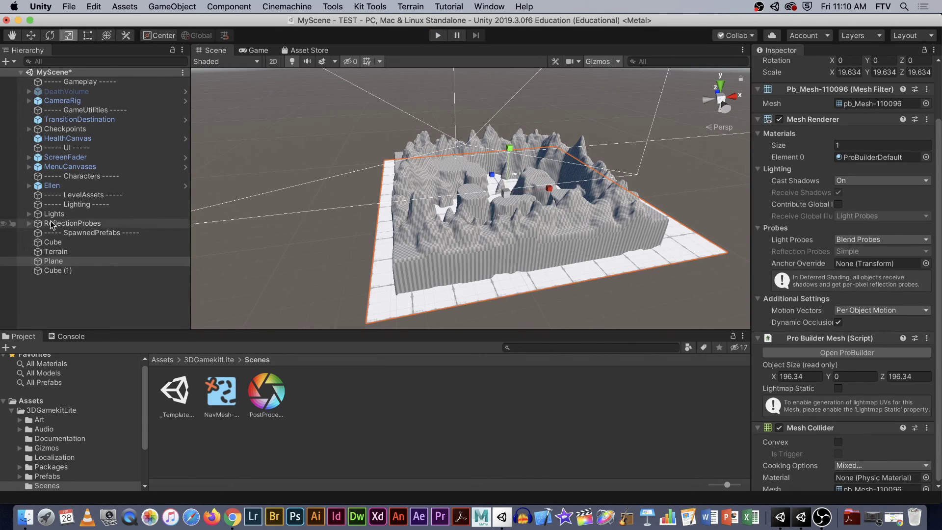
Compare the colliders on Cube (1) and DeathVolume in the Inspector.
left_click(61, 271)
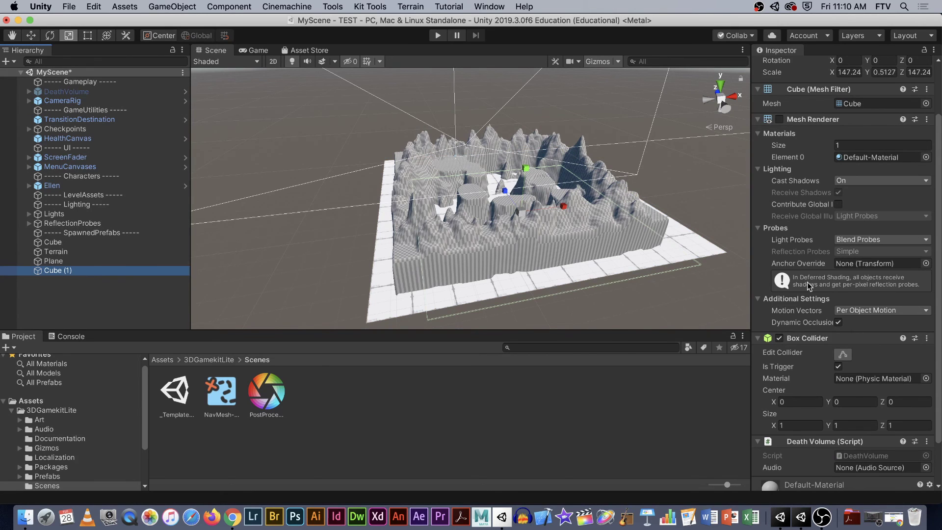
scroll(897, 364, "down", 5)
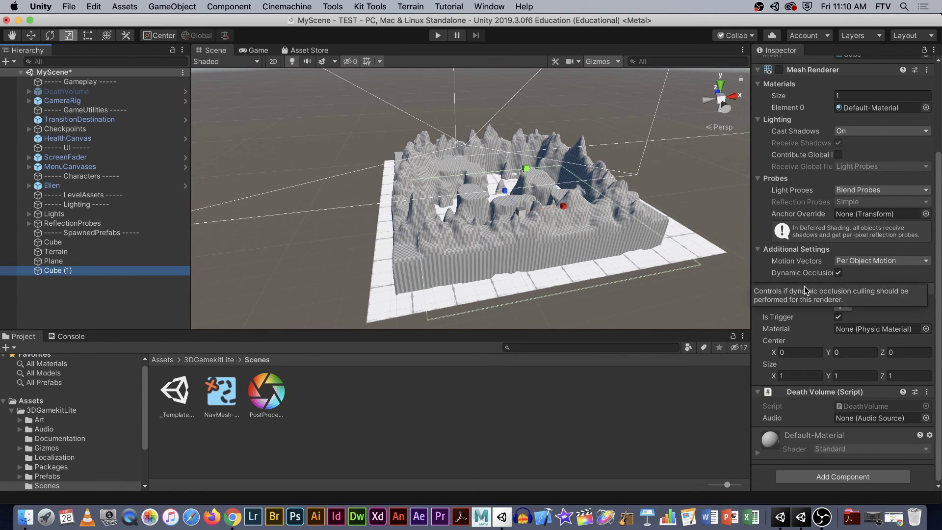
left_click(73, 92)
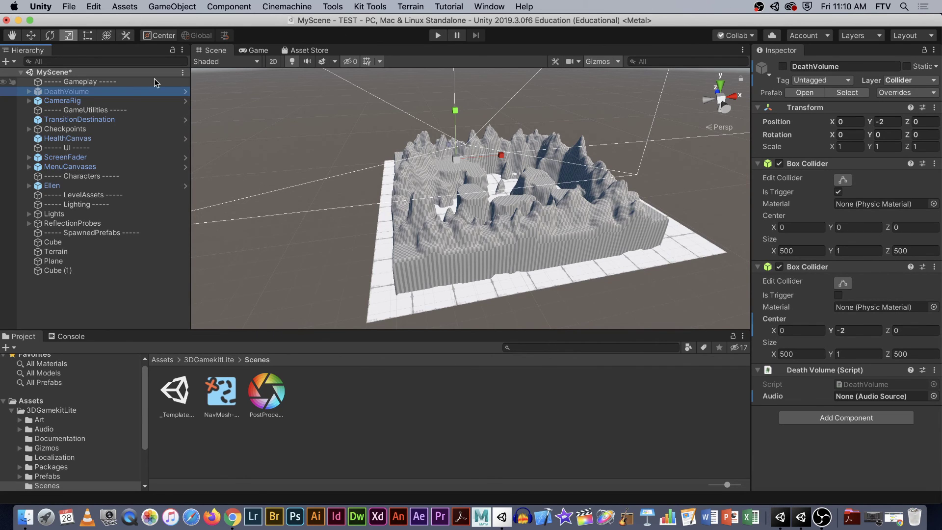
left_click(85, 271)
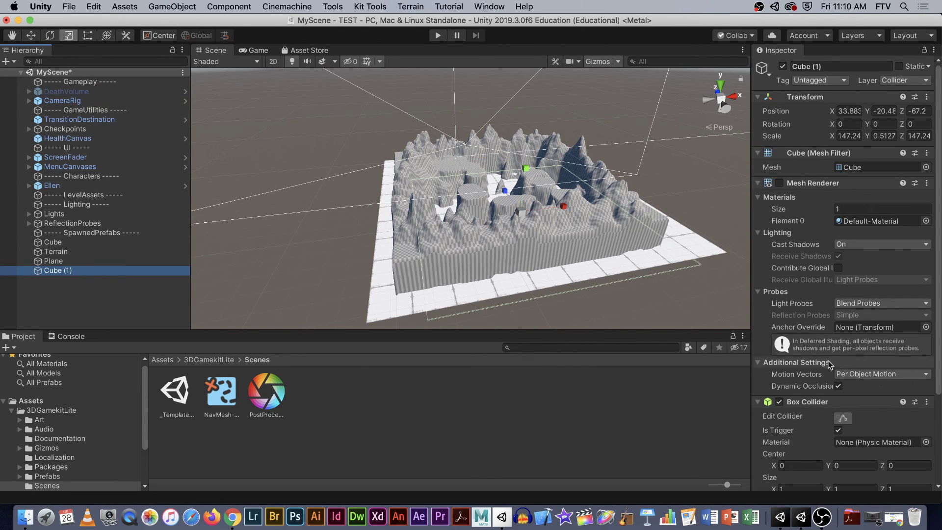
scroll(838, 365, "down", 5)
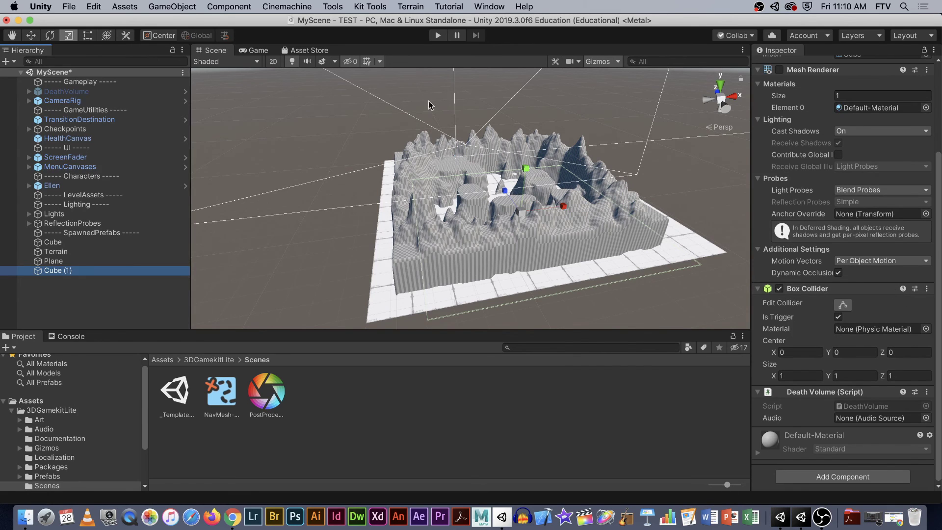
left_click(526, 170)
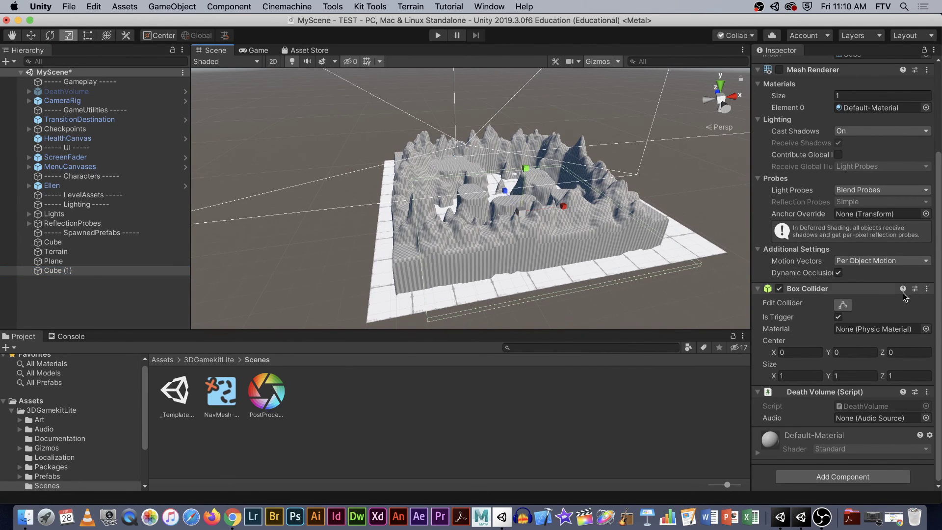
Add a Box Collider to Cube (1) by searching 'box'.
left_click(841, 478)
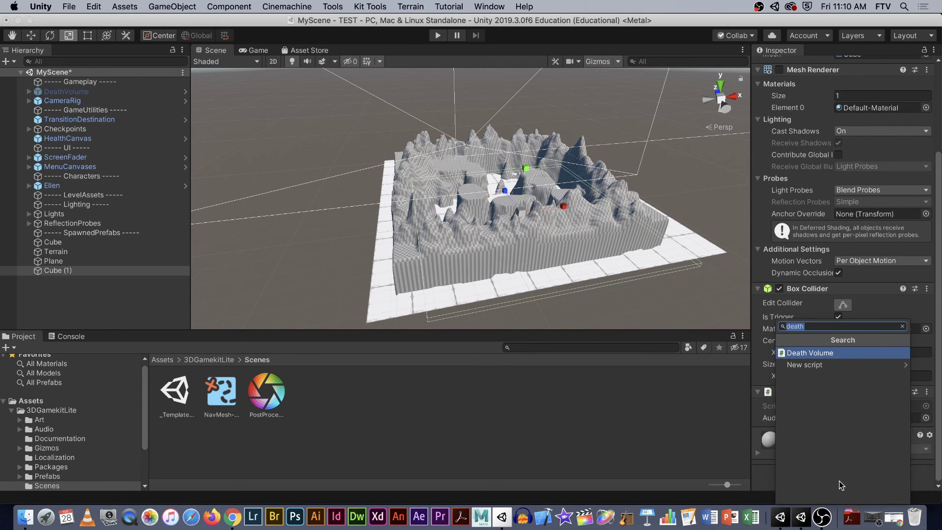
type("box")
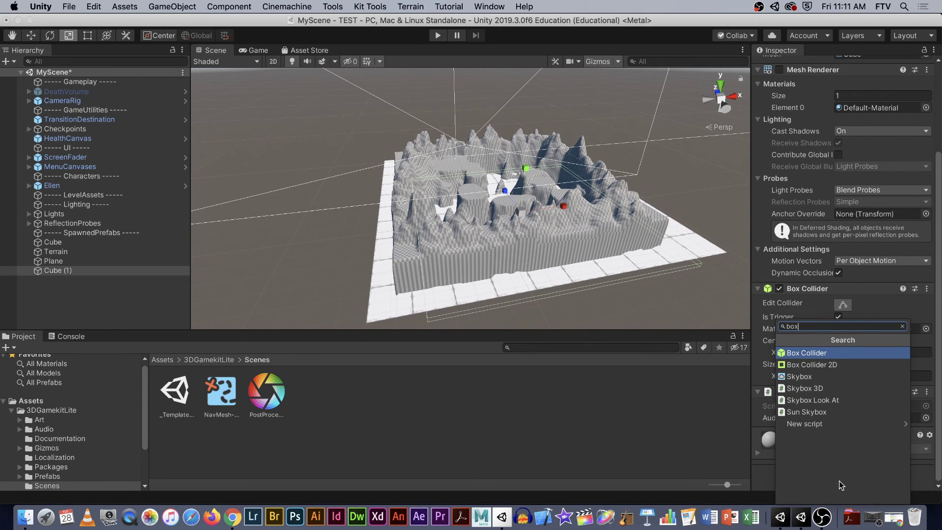
key("Return")
scroll(801, 372, "down", 3)
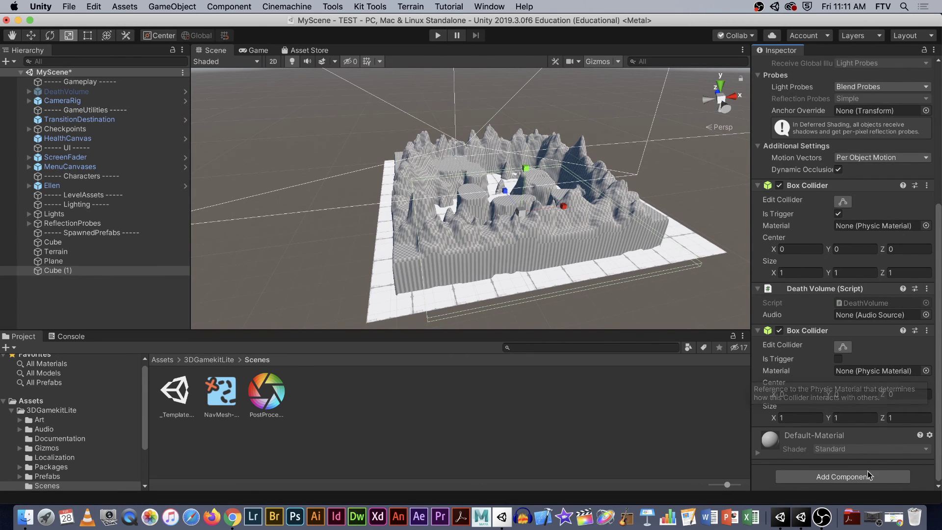
scroll(872, 448, "up", 5)
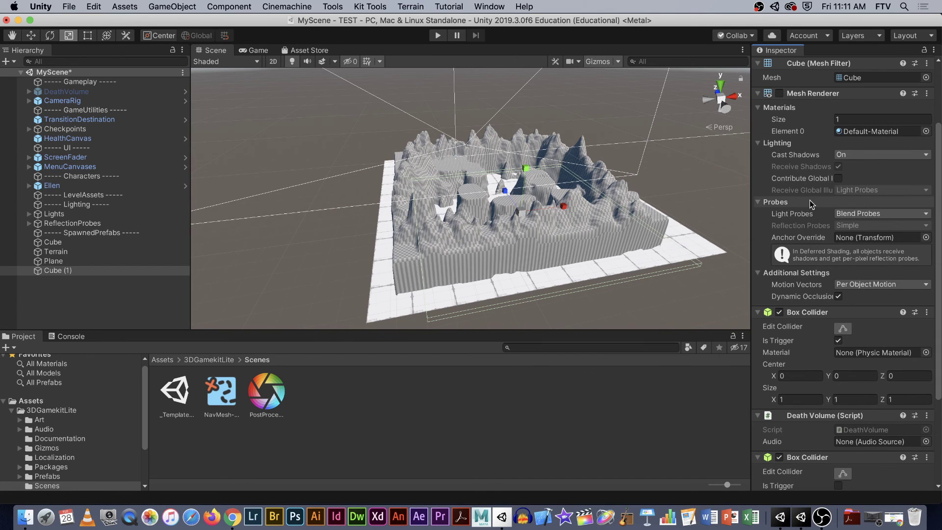
Start play, run and jump Ellen along the marked path, pause, and return to the Scene tab.
left_click(436, 39)
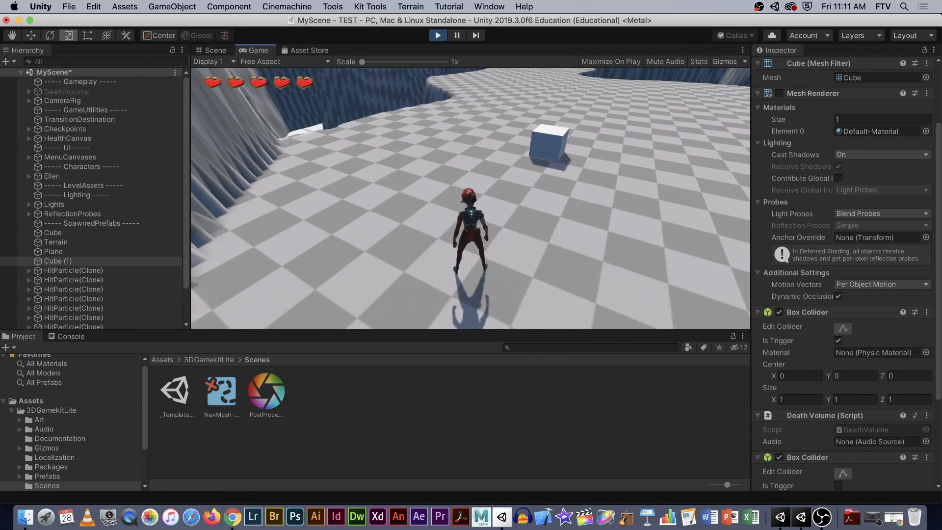
key("w")
key("w")
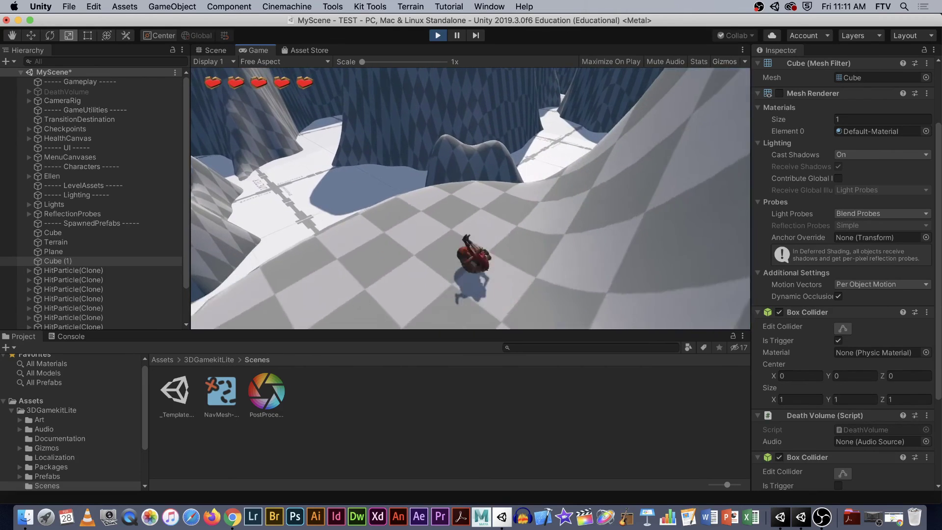
key("super+space")
left_click(593, 235)
key("w")
key("space")
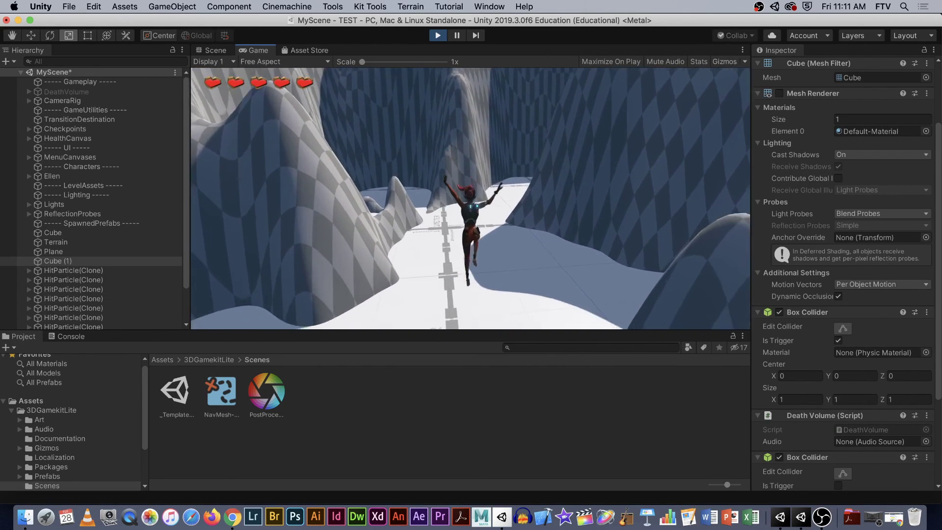
key("w")
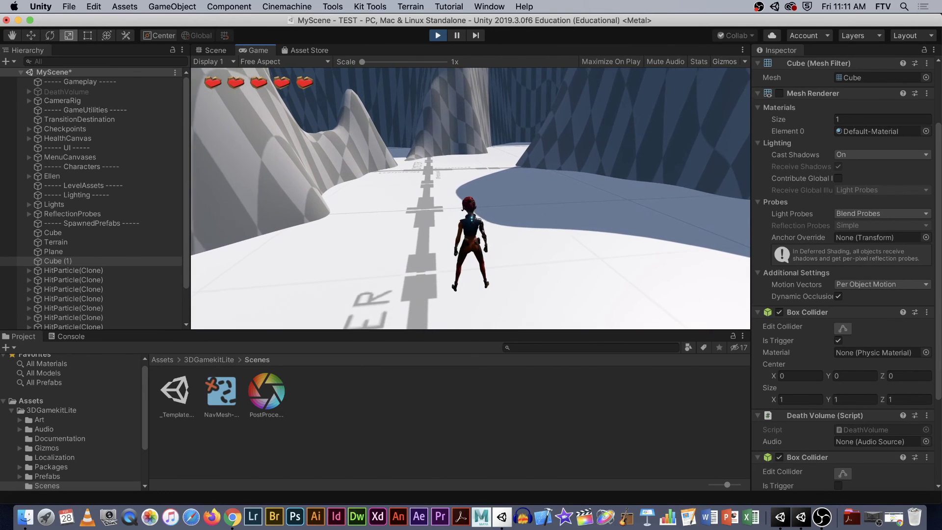
key("Escape")
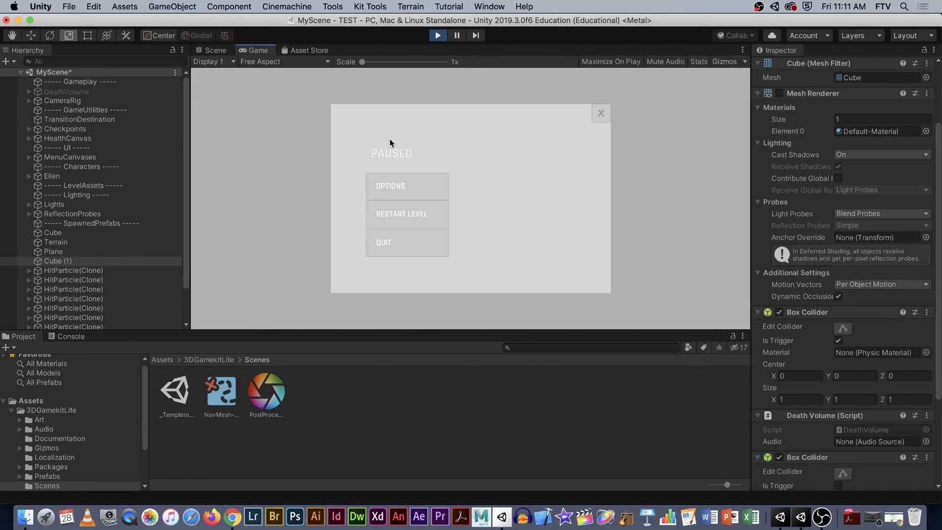
left_click(217, 50)
Select Ellen, frame her in the Scene view, and orbit around her.
left_click_drag(623, 255, 569, 184, "alt")
scroll(571, 168, "up", 5)
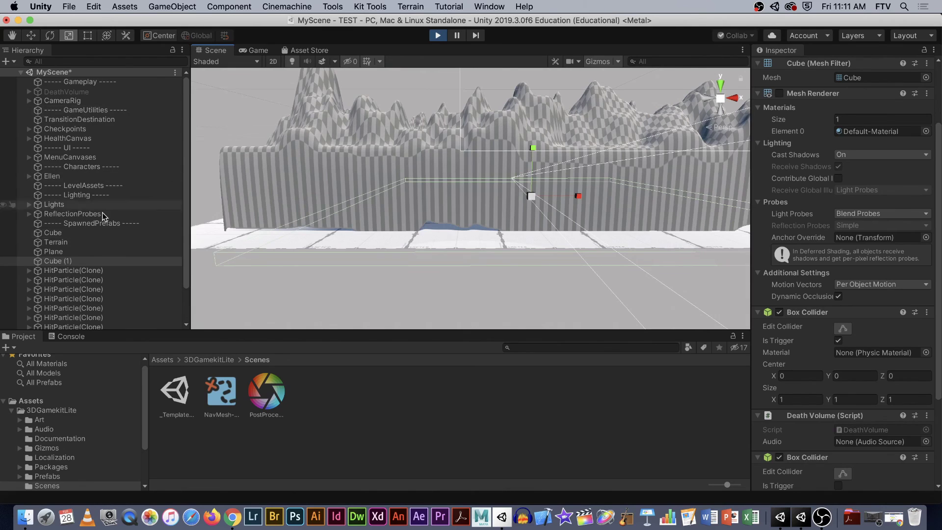
scroll(101, 216, "down", 3)
scroll(115, 213, "up", 3)
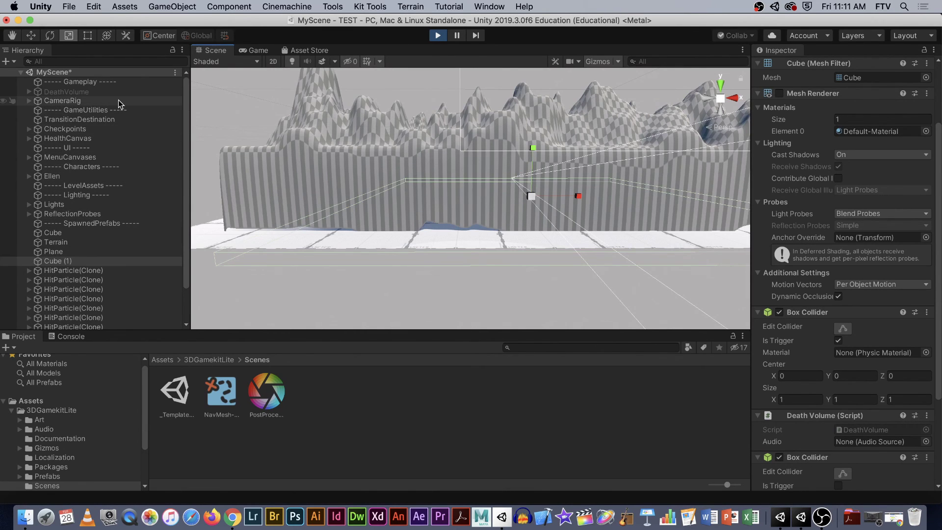
left_click(99, 176)
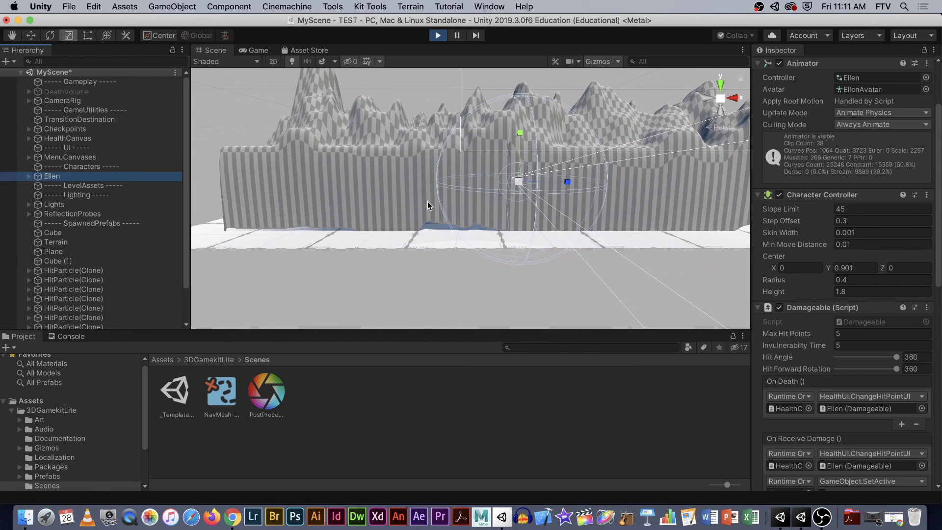
key("f")
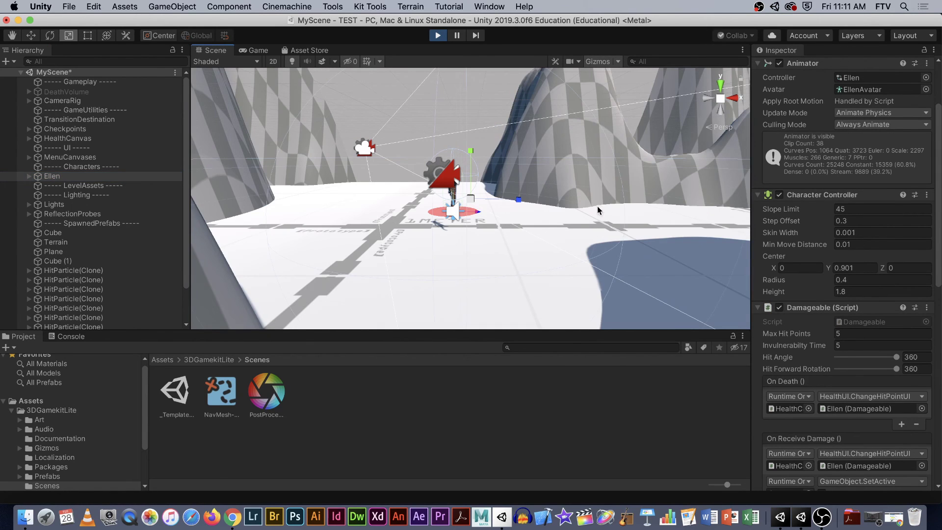
left_click_drag(628, 219, 462, 187, "alt")
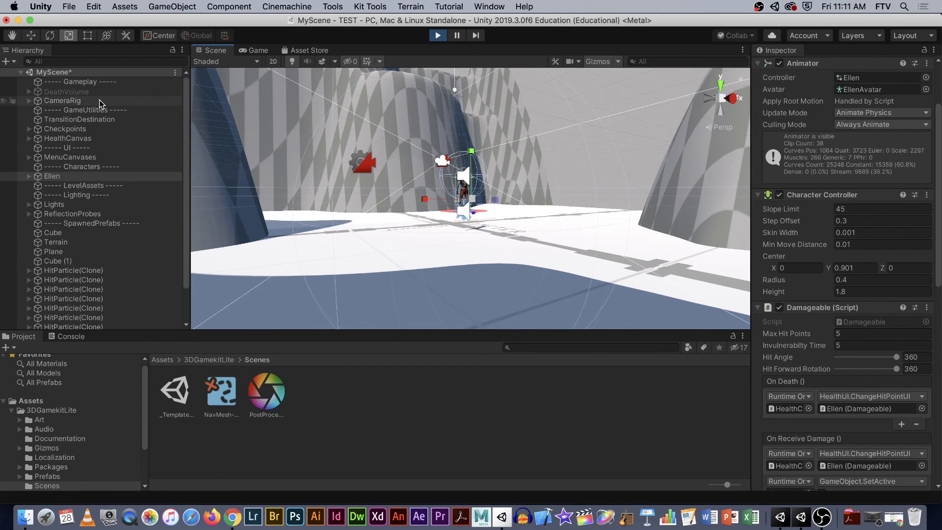
Inspect the Plane, Cube, and finally the Cube (1) trigger object in the Hierarchy.
left_click(185, 114)
scroll(184, 124, "down", 4)
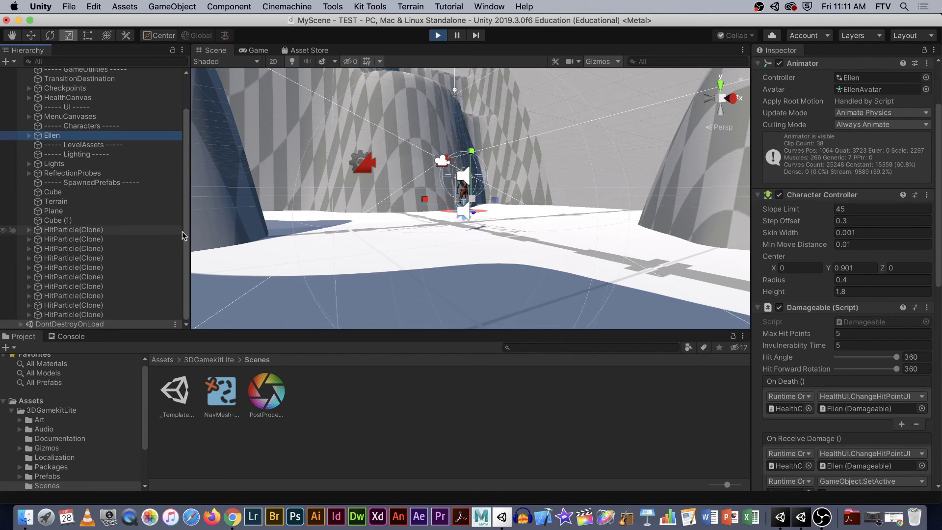
left_click(139, 212)
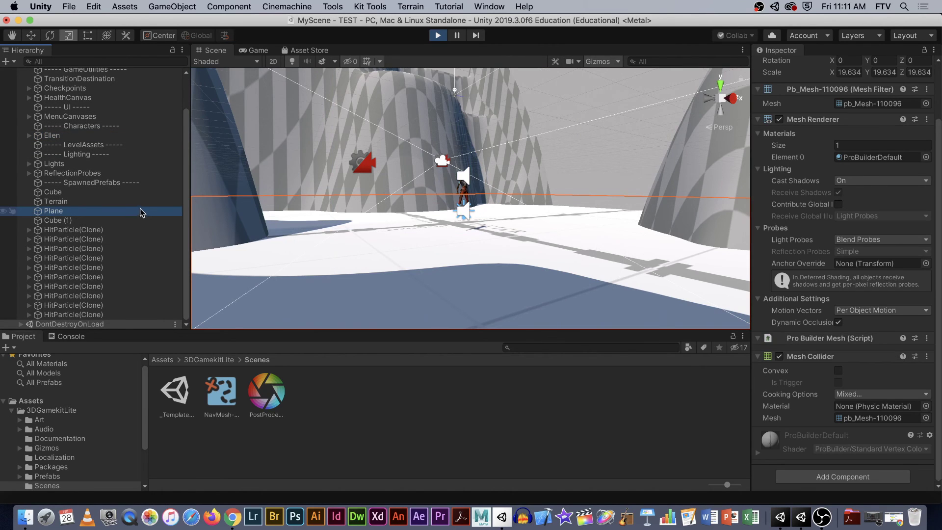
left_click(142, 201)
left_click(138, 193)
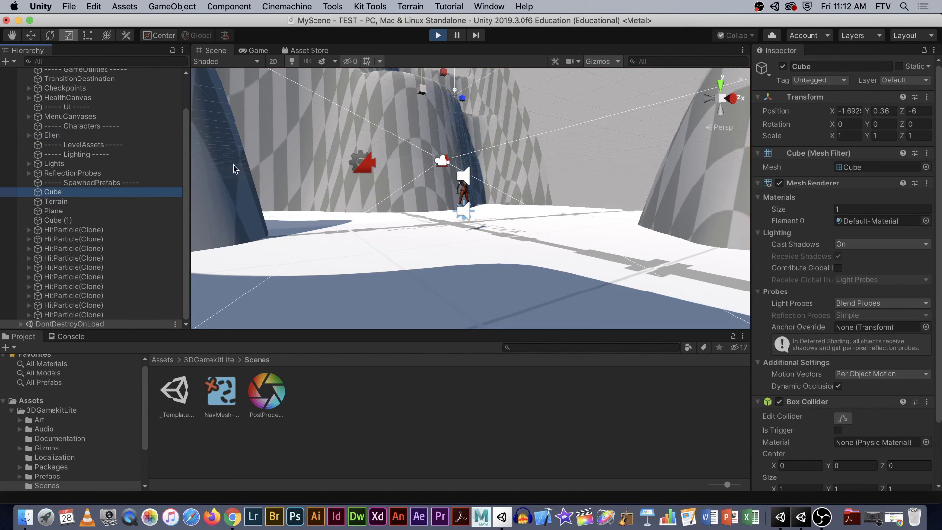
scroll(117, 159, "up", 4)
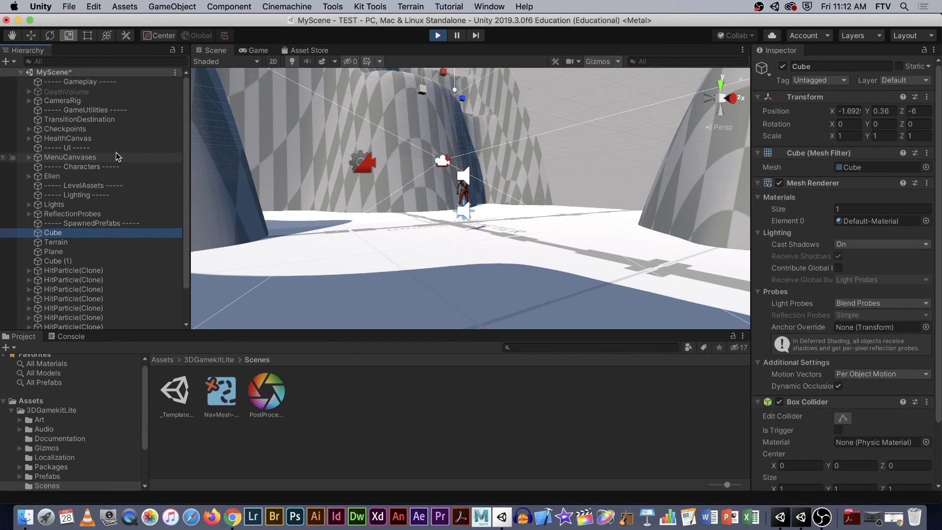
scroll(123, 172, "down", 4)
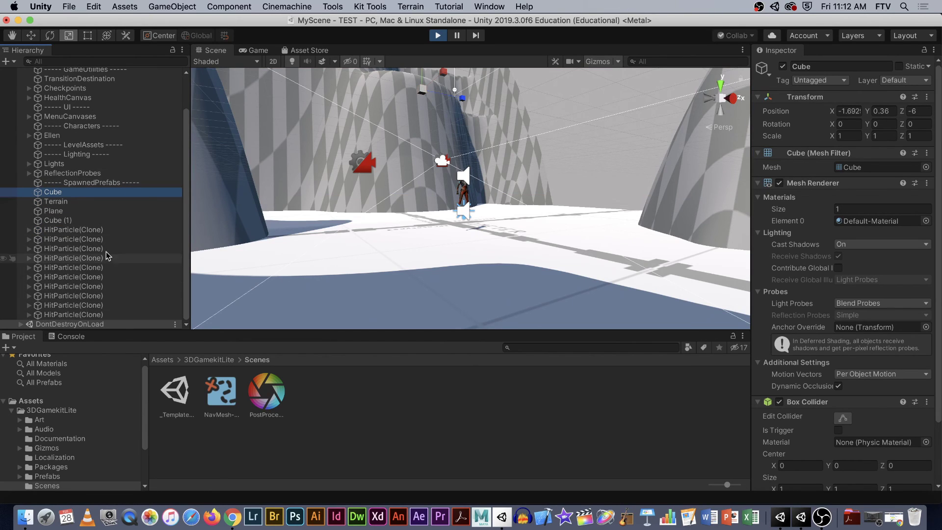
left_click(109, 220)
left_click_drag(523, 240, 458, 260, "alt")
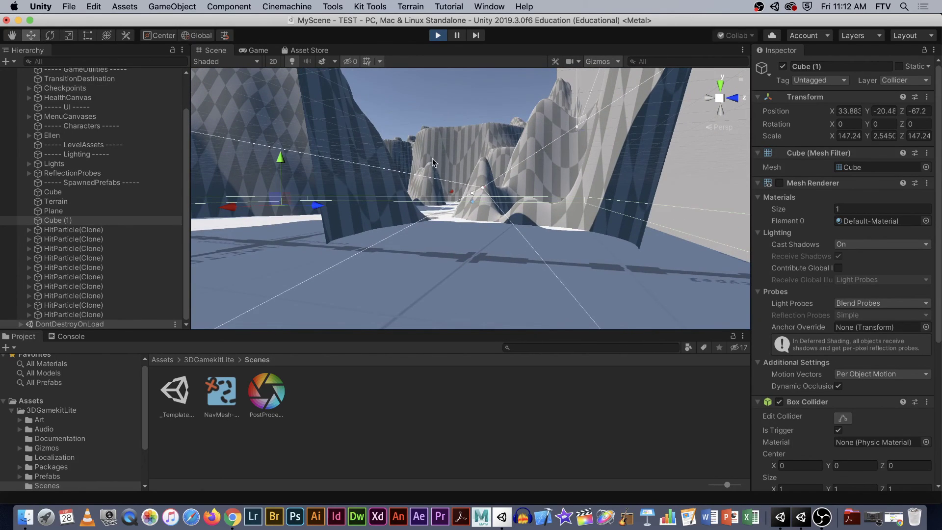
Re-enable Cube (1)'s Mesh Renderer, drag it down to Y -20.15, and stop play mode.
left_click(736, 100)
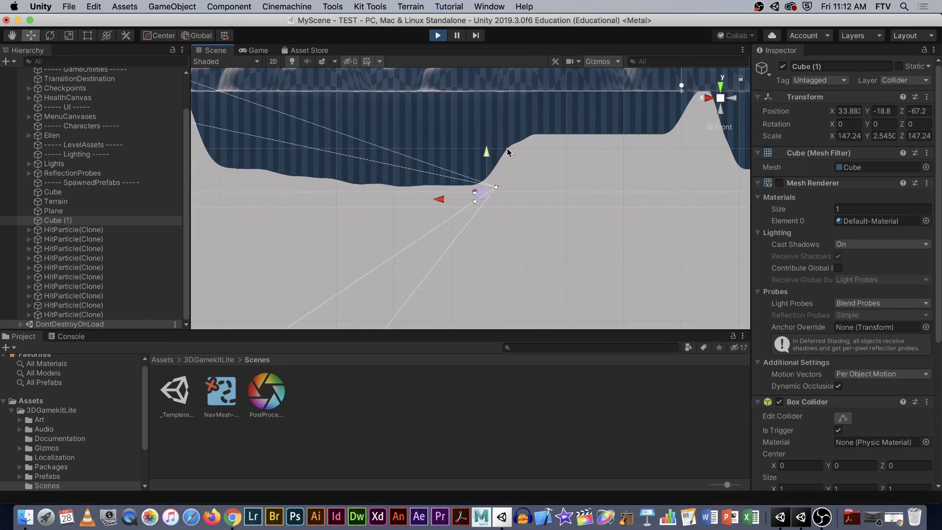
left_click_drag(591, 146, 396, 148, "alt")
right_click_drag(396, 148, 456, 131, "alt")
left_click_drag(481, 155, 444, 125, "alt")
right_click_drag(545, 177, 562, 183, "alt")
left_click_drag(562, 183, 368, 198, "alt")
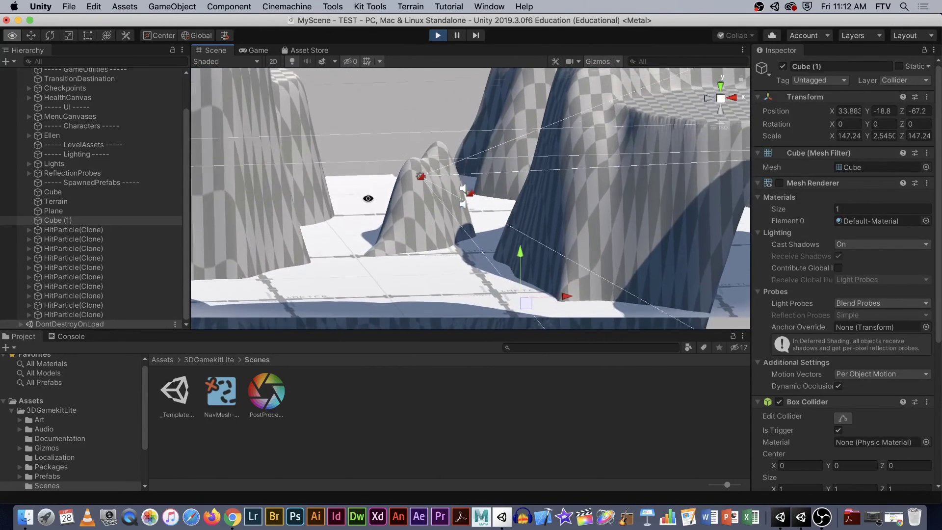
left_click(779, 182)
mouse_move(521, 263)
left_mouse_down()
mouse_move(532, 294)
mouse_move(531, 279)
left_mouse_up()
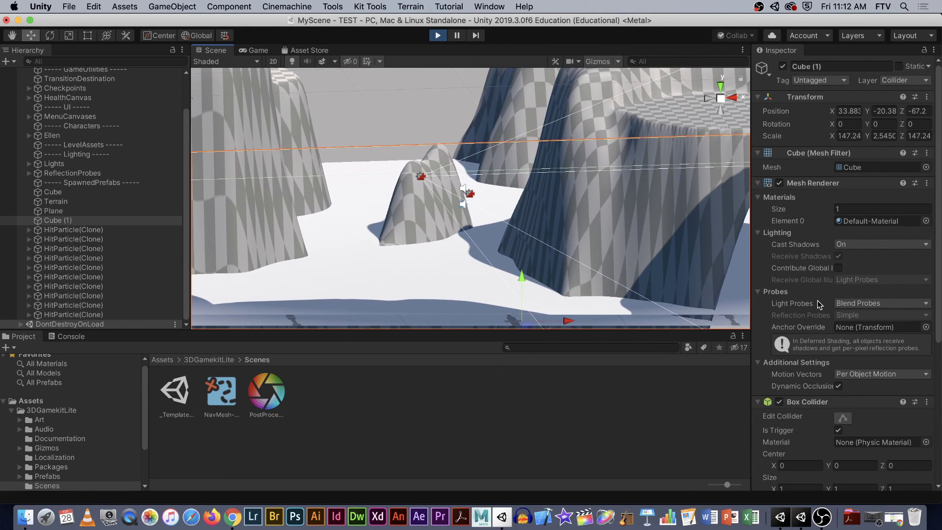
scroll(817, 301, "down", 8)
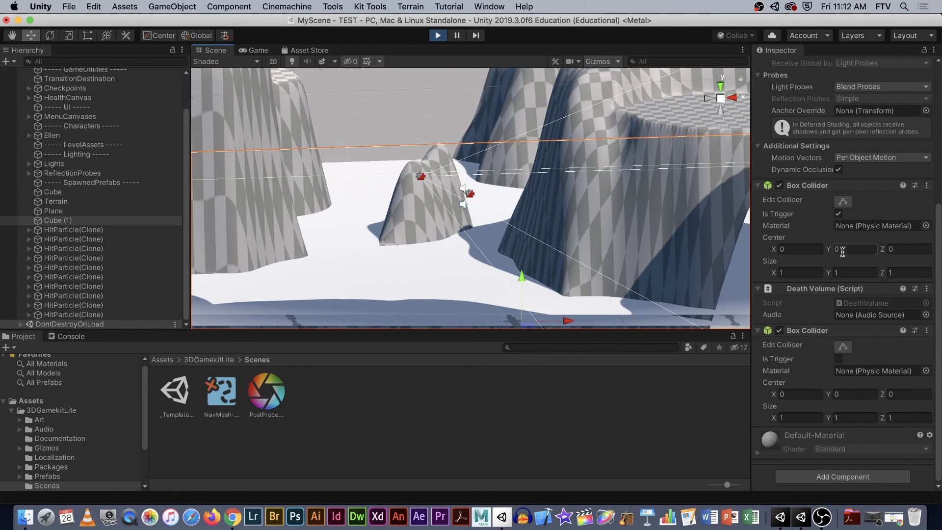
left_click(438, 35)
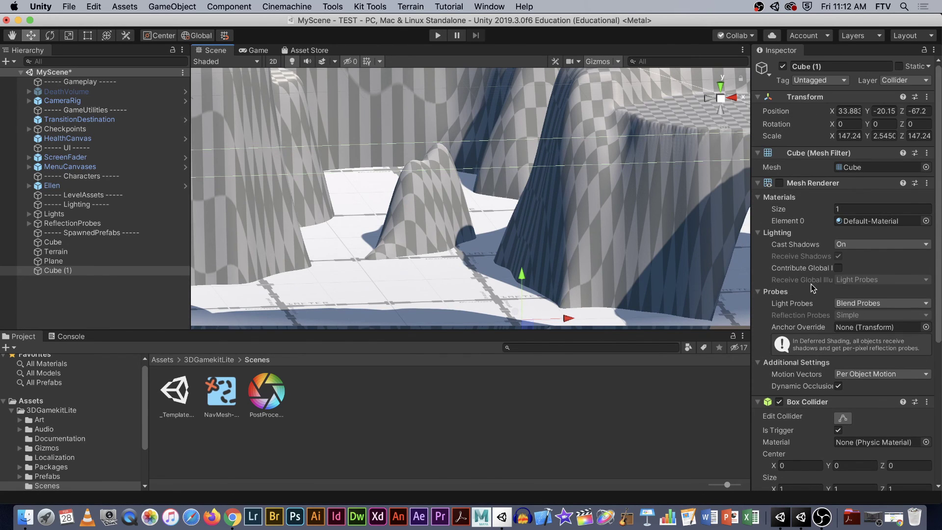
Re-enable Cube (1)'s Mesh Renderer and lower the slab to Y -20.37.
left_click(779, 183)
mouse_move(522, 269)
left_mouse_down()
mouse_move(524, 299)
mouse_move(522, 273)
left_mouse_up()
scroll(805, 268, "down", 5)
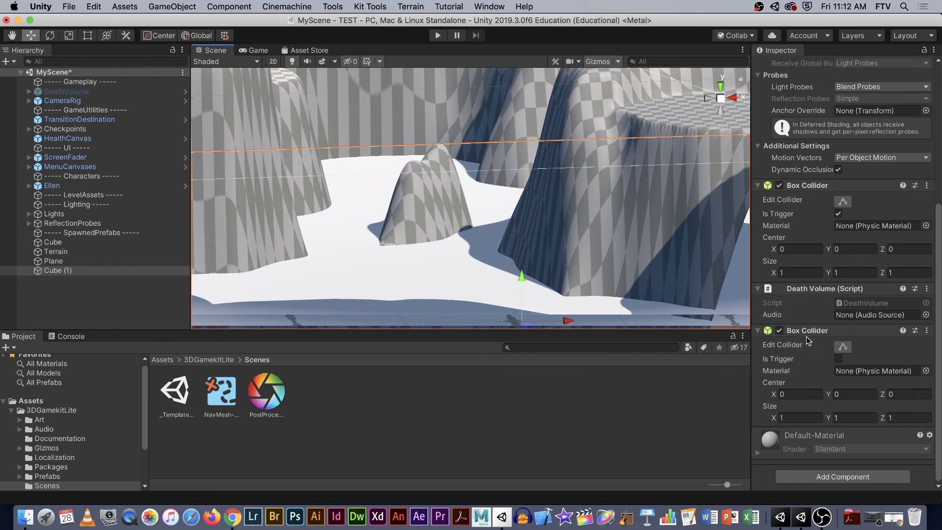
scroll(815, 381, "up", 5)
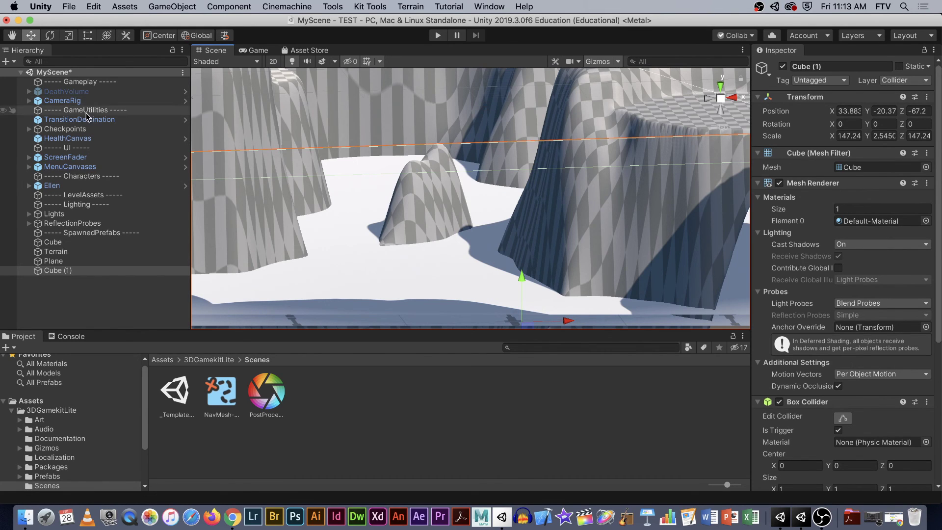
Compare DeathVolume with Cube (1), expanding DeathVolume to check its Audio child.
left_click(68, 92)
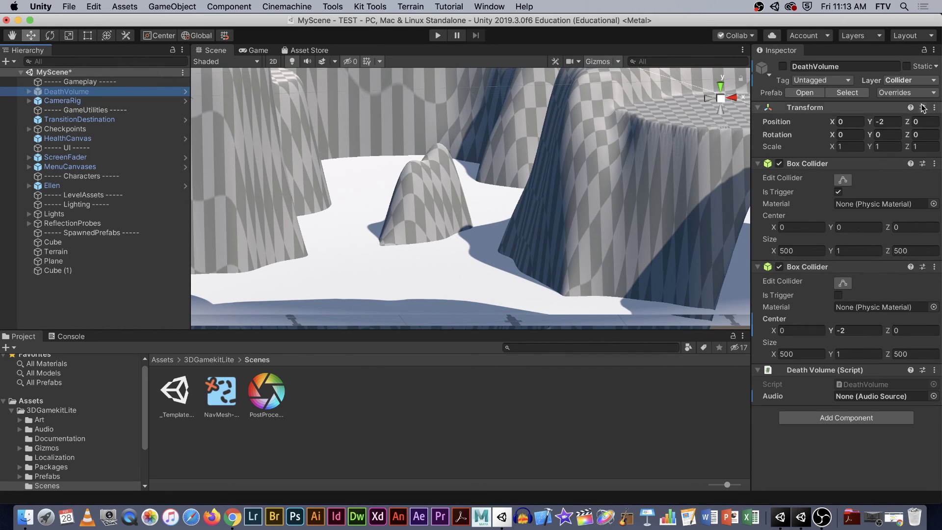
left_click(75, 270)
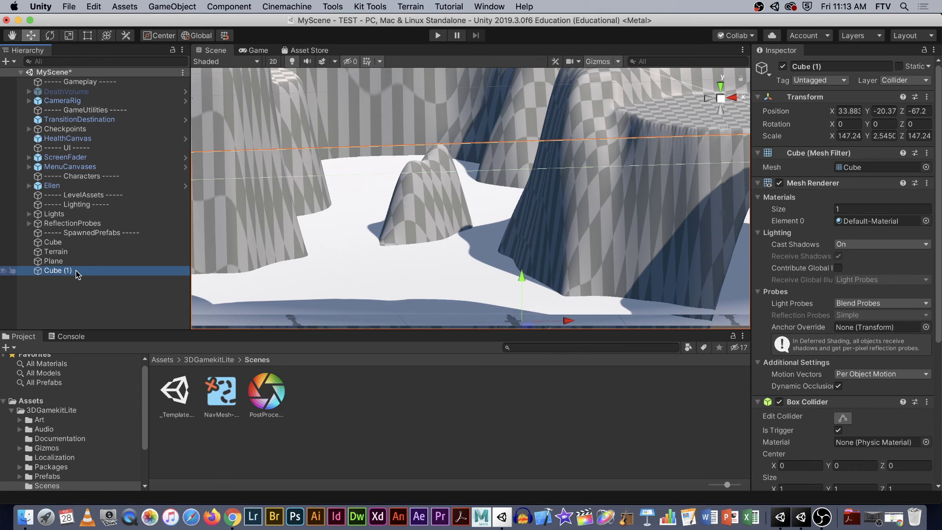
left_click(65, 92)
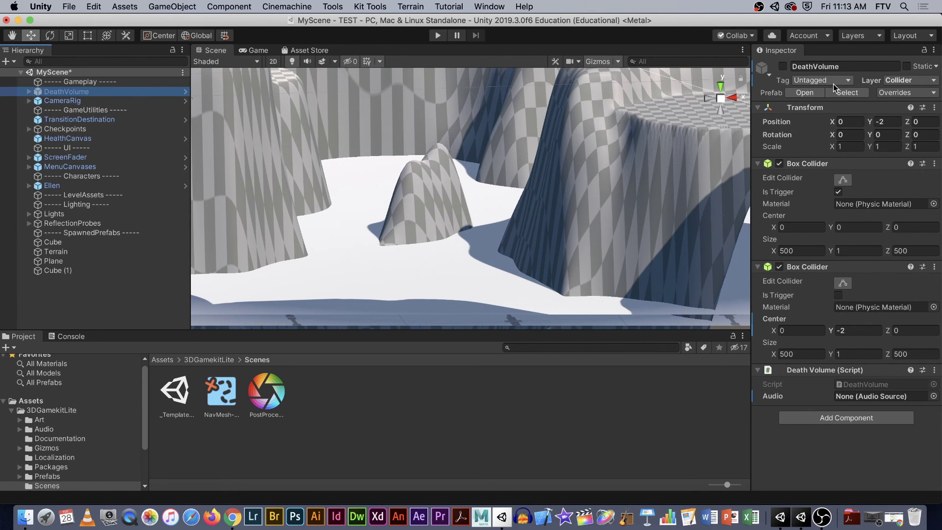
left_click(29, 92)
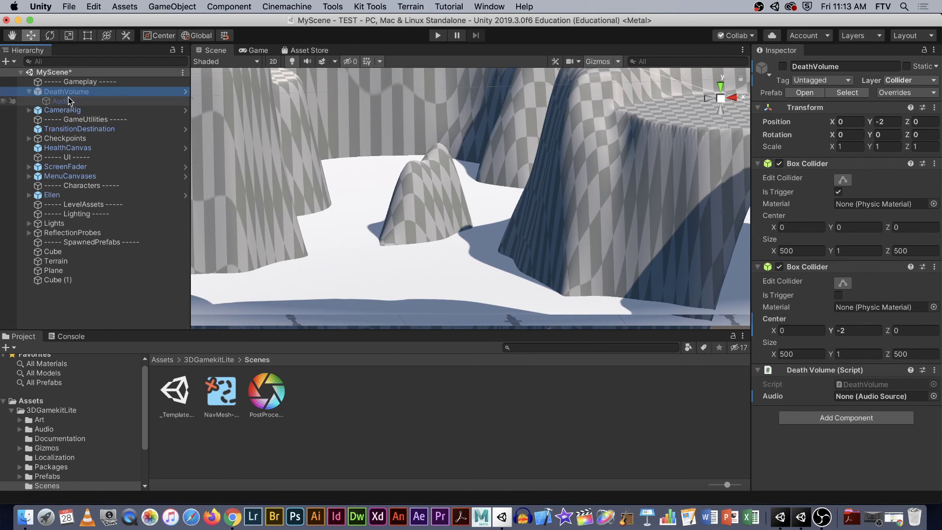
left_click(69, 100)
left_click(74, 92)
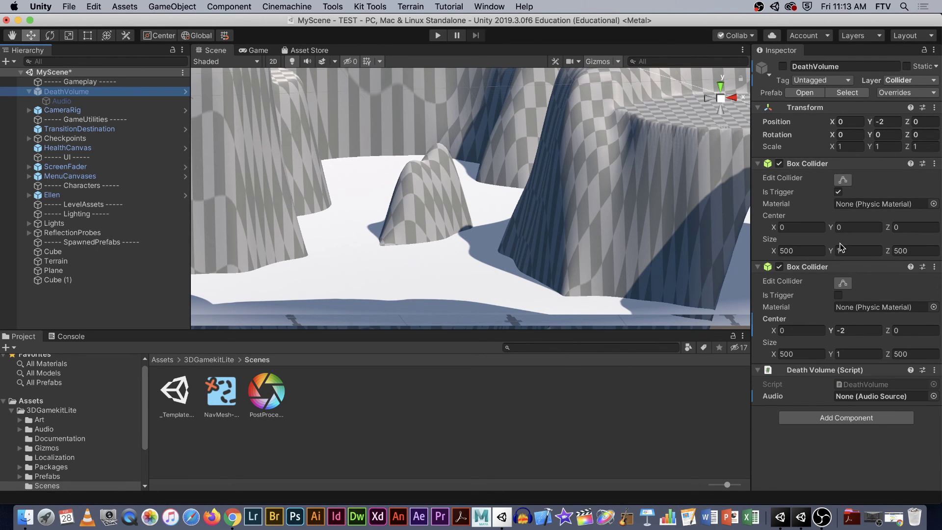
Review Cube (1)'s settings and tag list, leaving them unchanged, then enter play mode.
left_click(58, 281)
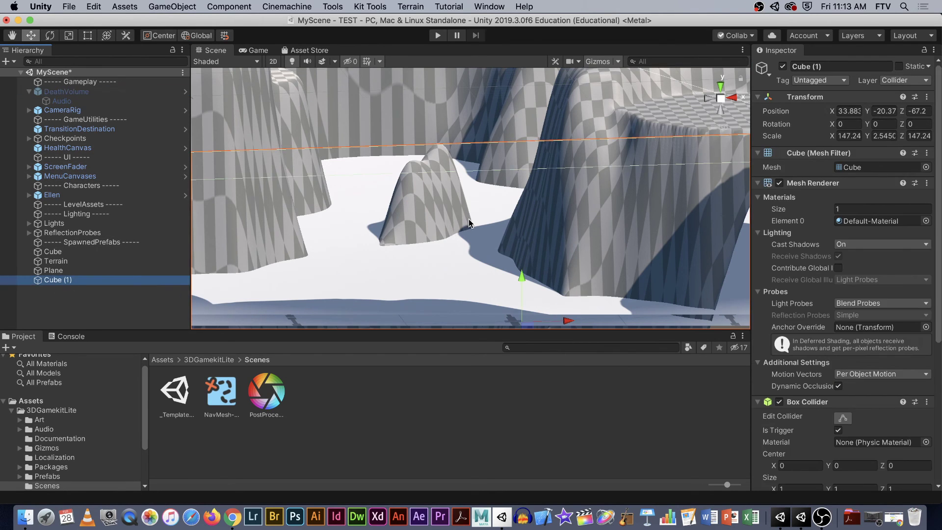
scroll(857, 303, "down", 8)
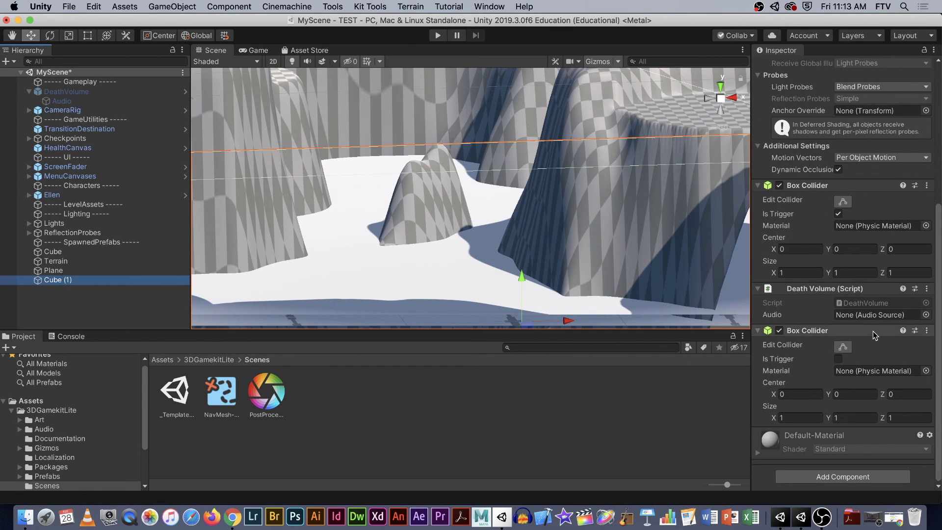
scroll(872, 332, "up", 8)
scroll(873, 332, "down", 6)
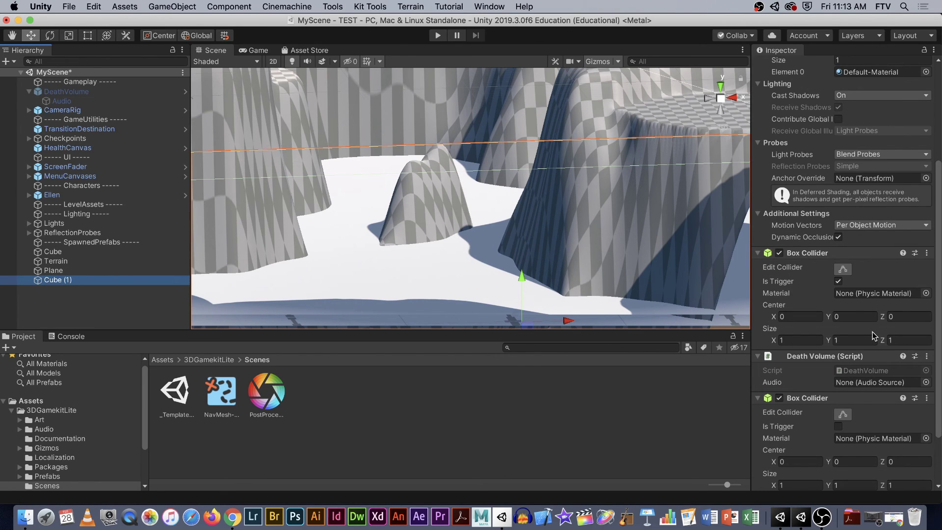
scroll(872, 332, "up", 6)
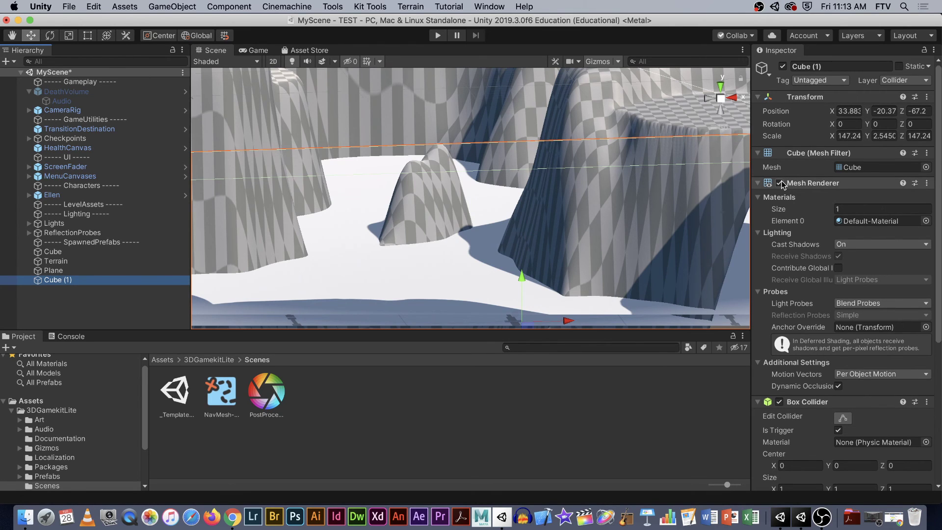
left_click(812, 66)
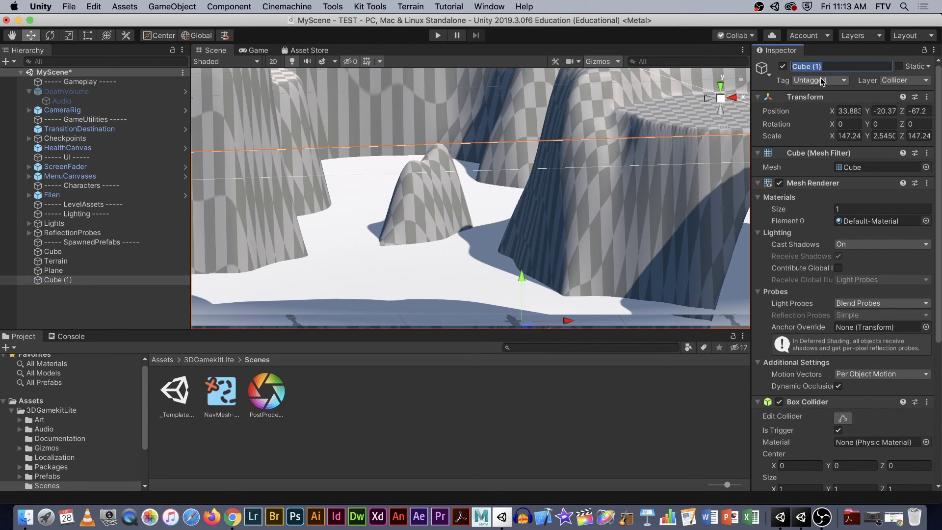
left_click(821, 79)
left_click(821, 79)
left_click(438, 35)
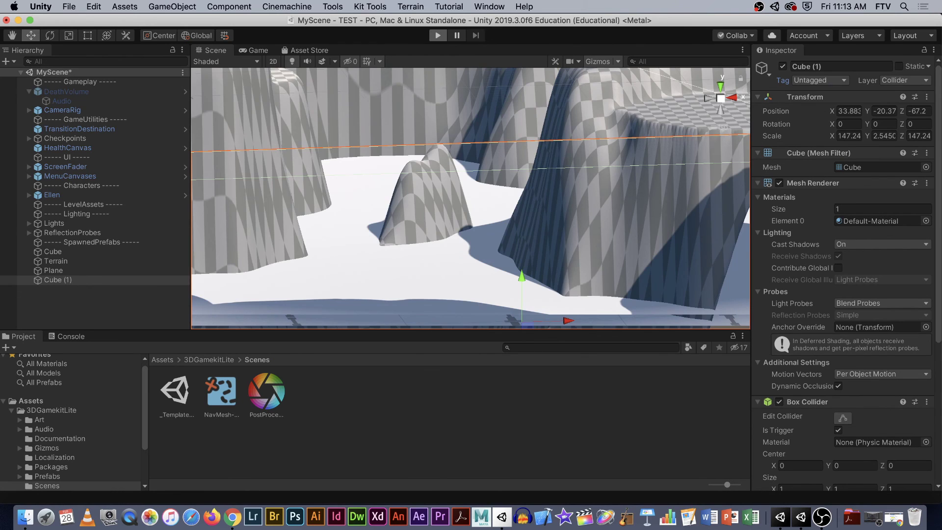
Run Ellen forward, jump, and steer left and right, then pause and exit play mode.
key("w")
key("w")
key("w")
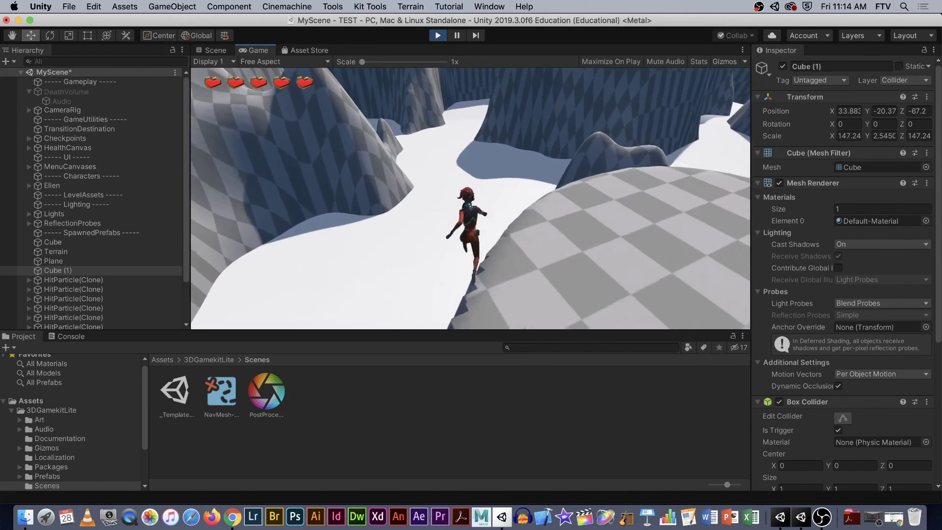
key("w")
key("space")
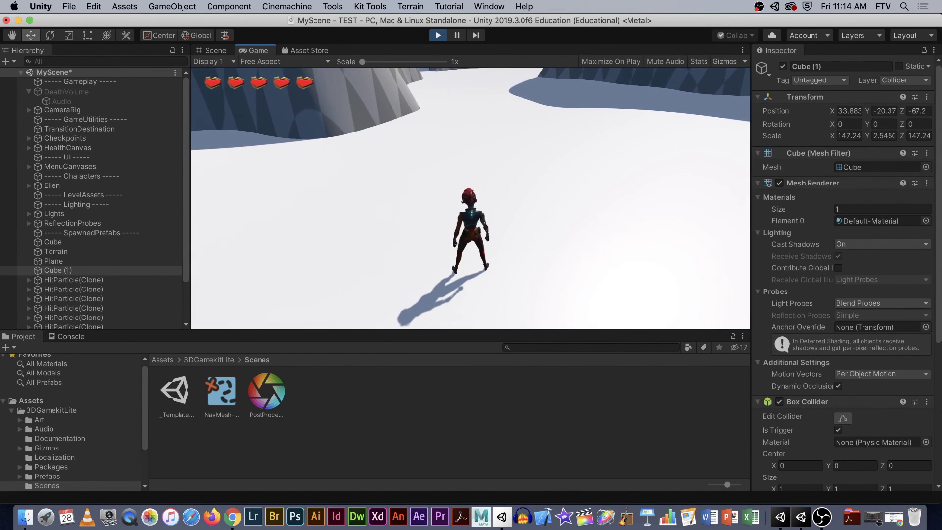
key("a")
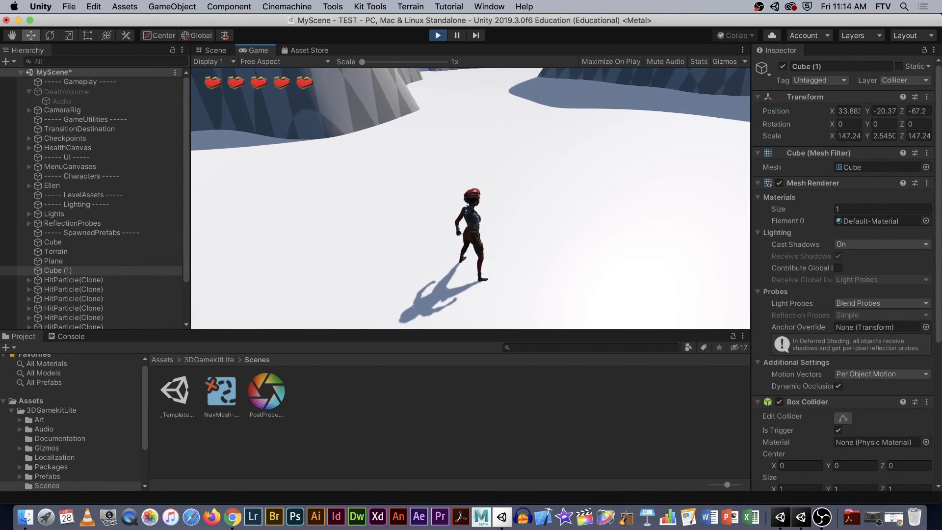
key("d")
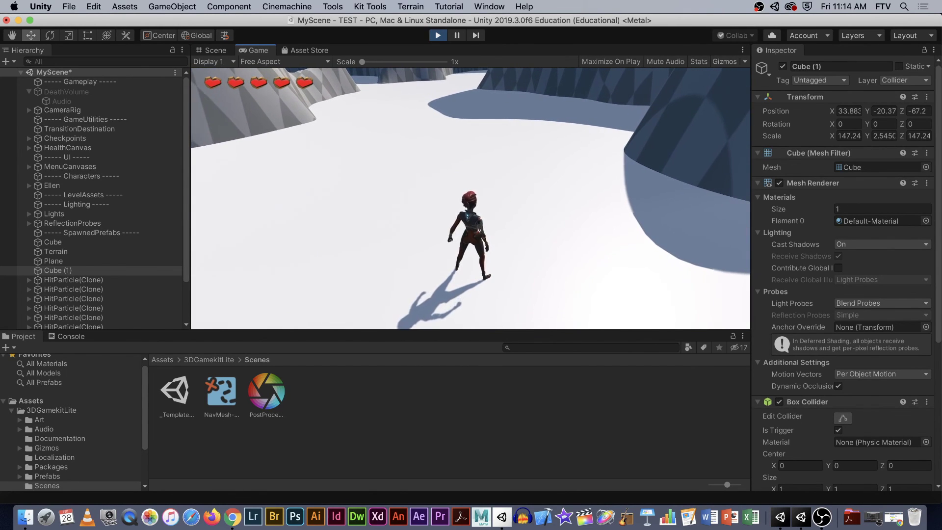
key("Escape")
left_click(437, 36)
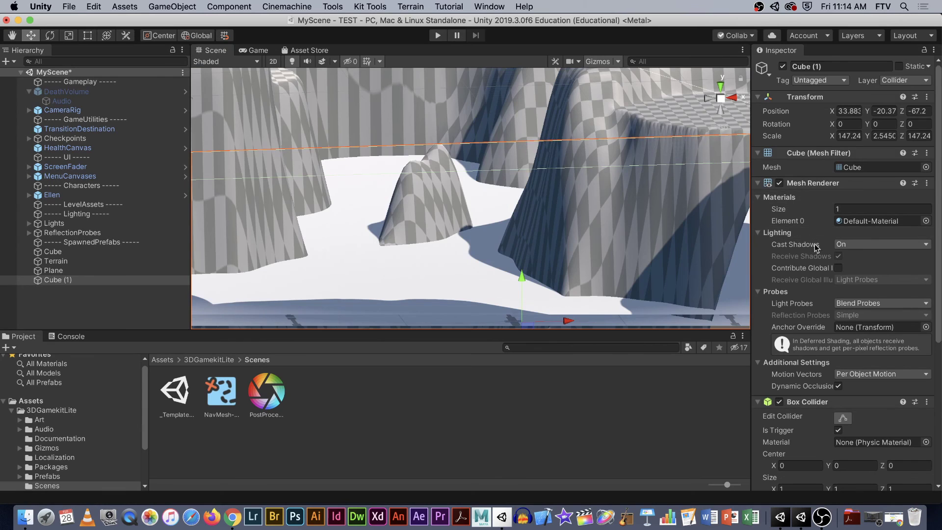
left_click(73, 92)
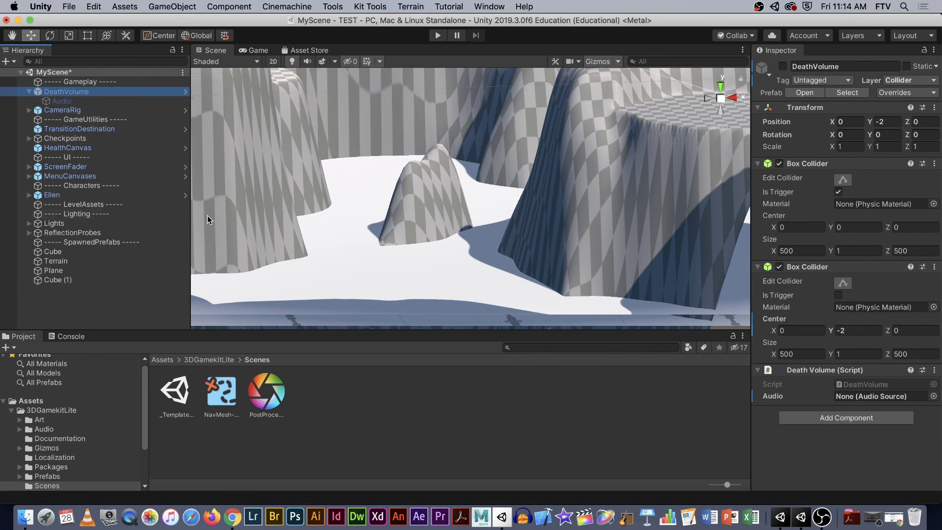
left_click(80, 280)
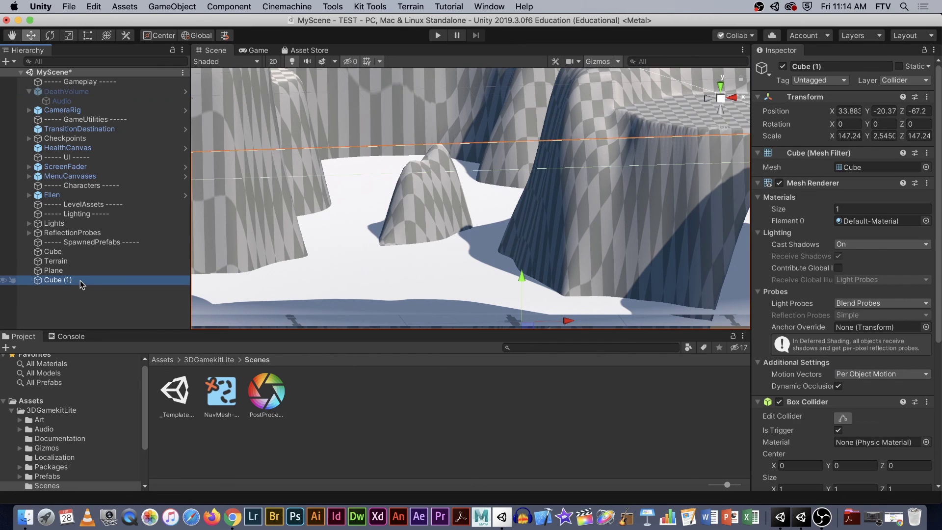
scroll(879, 282, "down", 5)
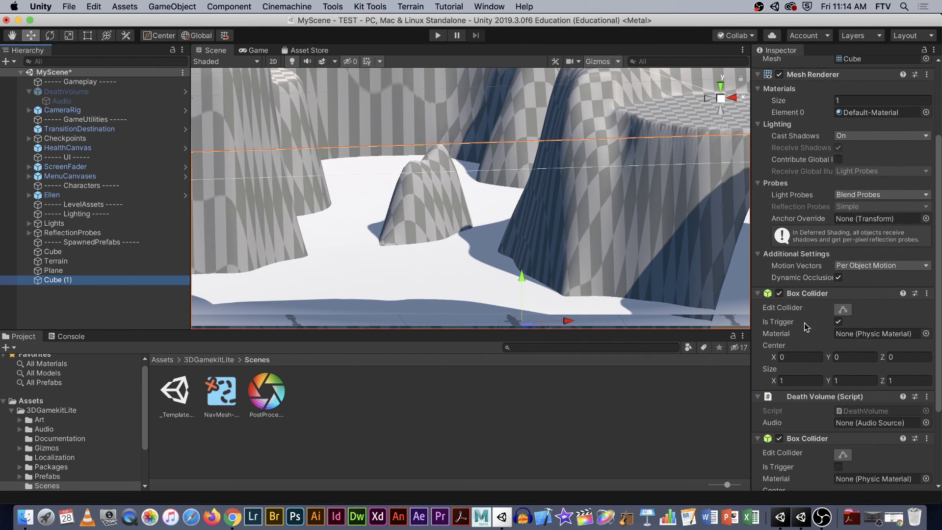
scroll(847, 325, "down", 3)
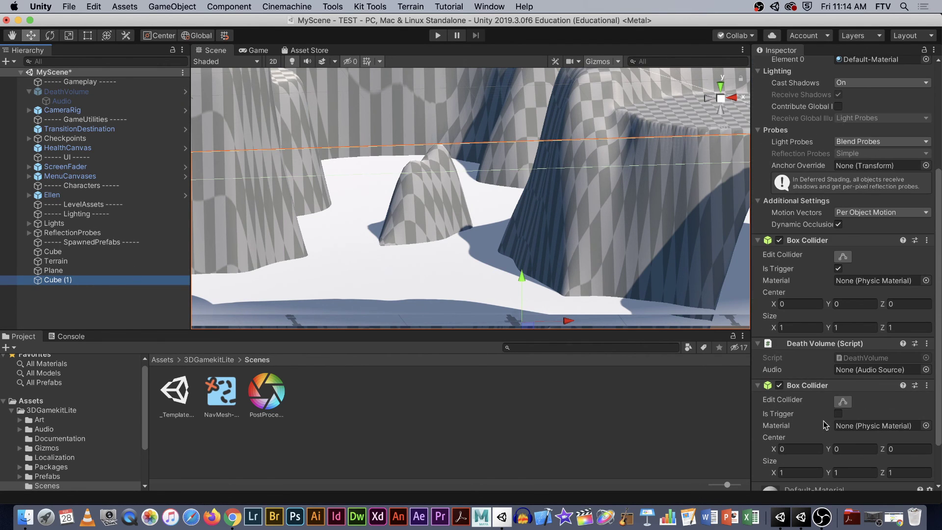
scroll(840, 420, "down", 2)
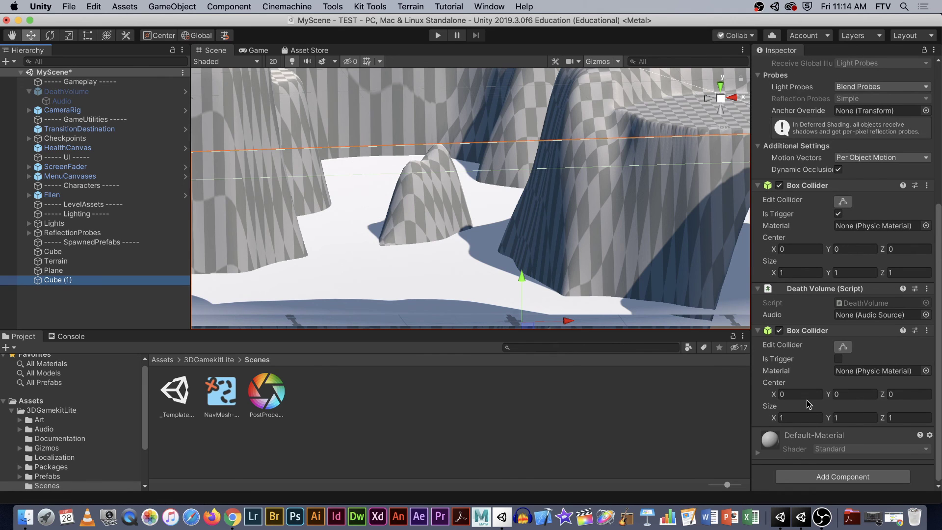
scroll(806, 399, "up", 1)
scroll(806, 400, "up", 6)
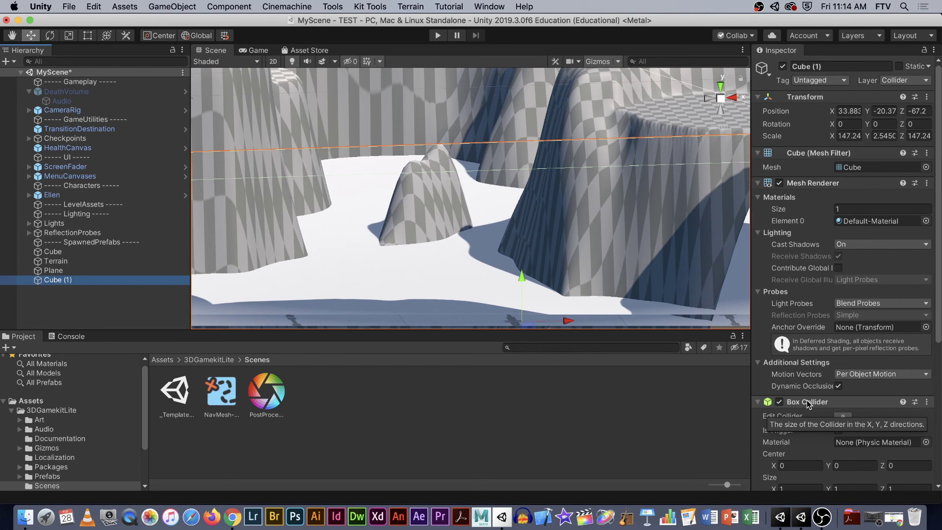
left_click(904, 80)
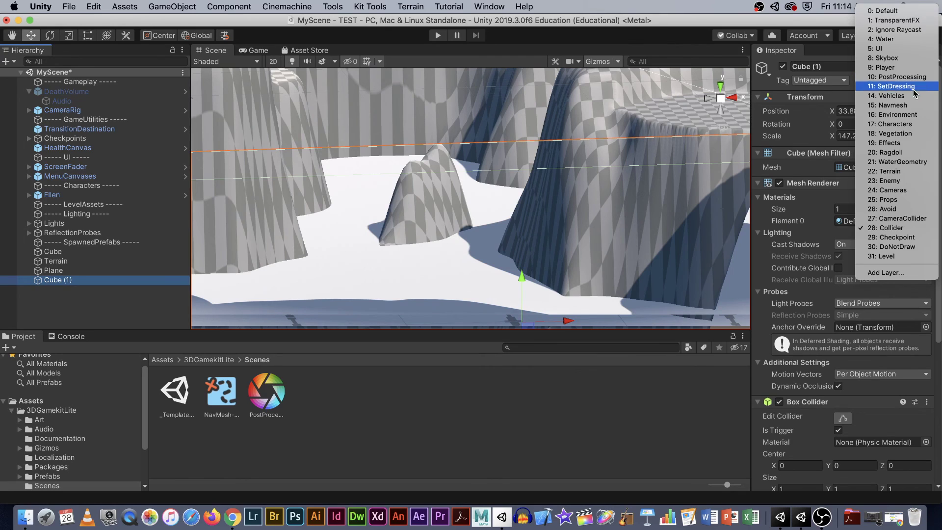
left_click(885, 229)
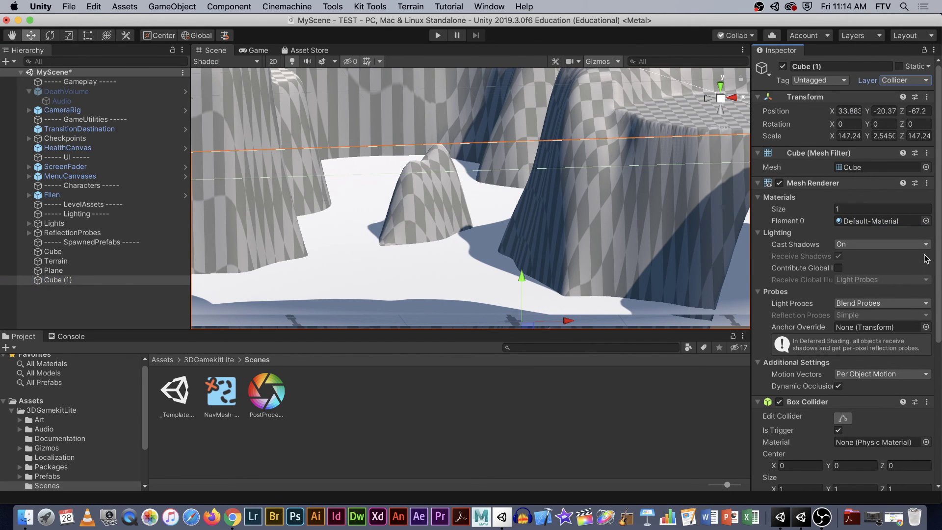
scroll(926, 259, "down", 5)
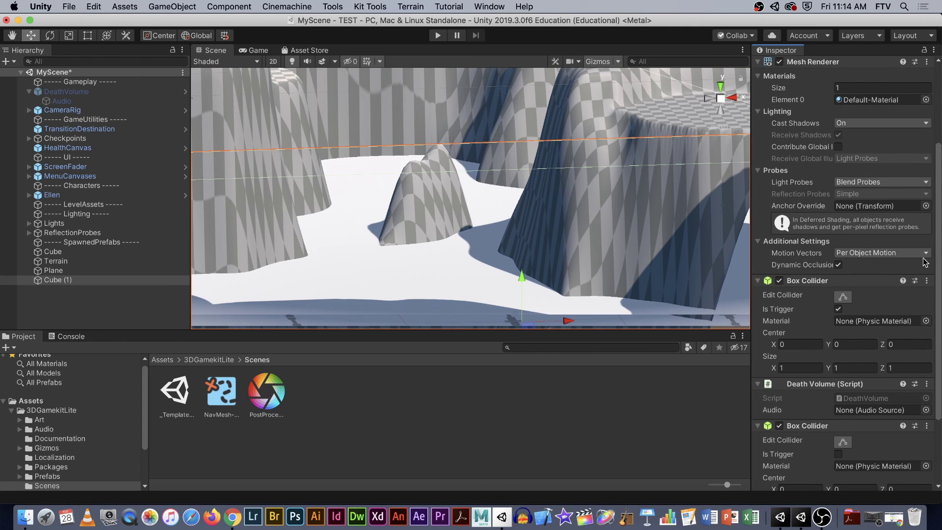
scroll(925, 262, "down", 4)
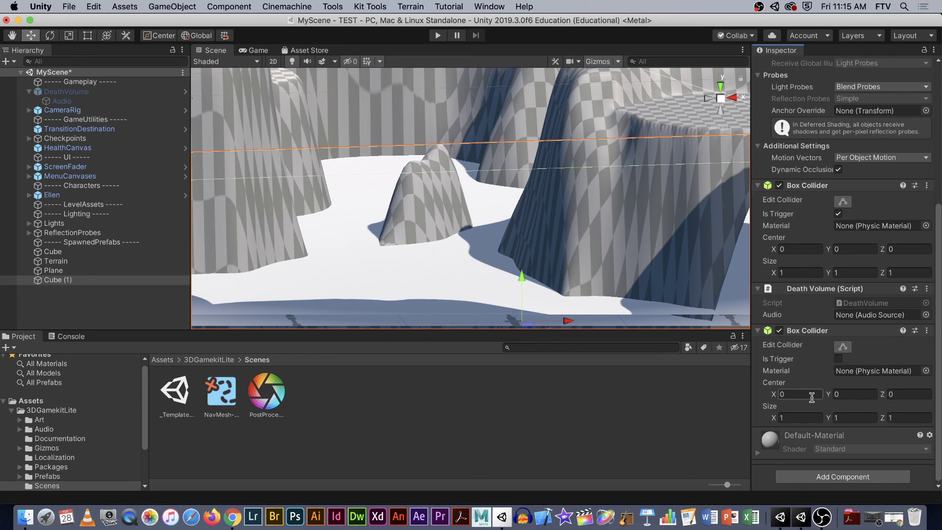
scroll(812, 397, "up", 5)
scroll(812, 397, "down", 5)
scroll(812, 398, "up", 5)
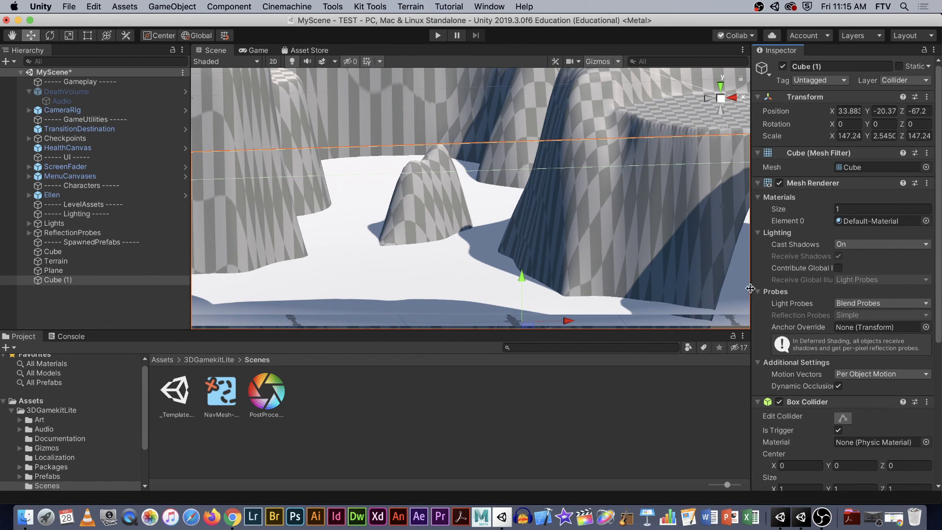
Browse Ellen's Damageable script and expand its On Damage Message Receivers list.
left_click(66, 92)
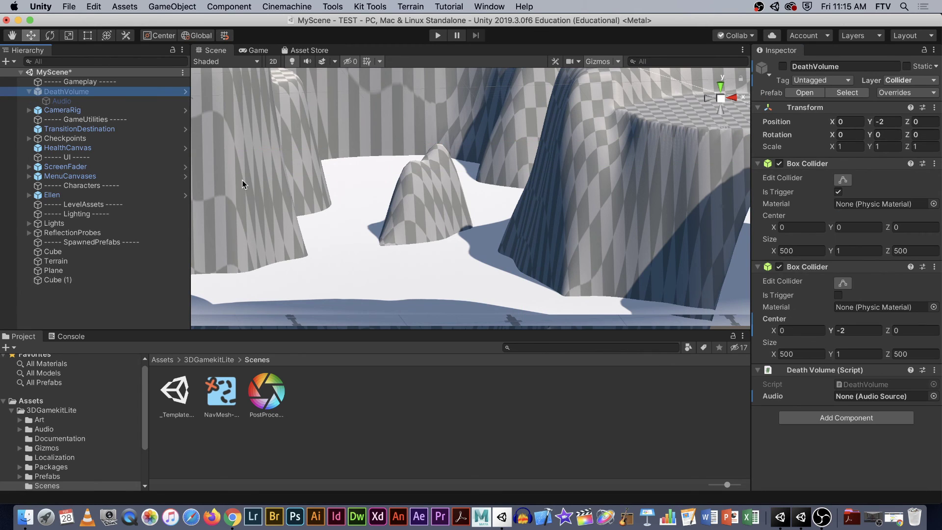
left_click(72, 195)
scroll(826, 253, "down", 5)
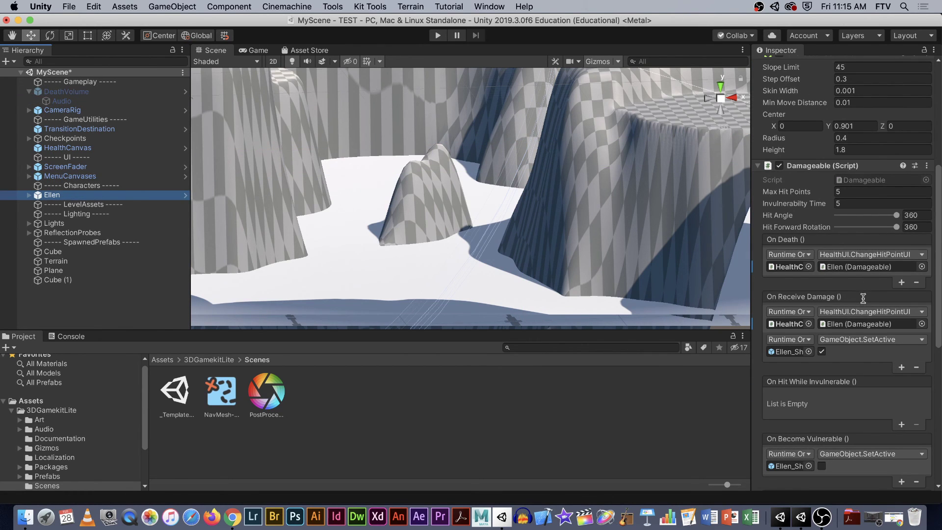
scroll(863, 298, "down", 10)
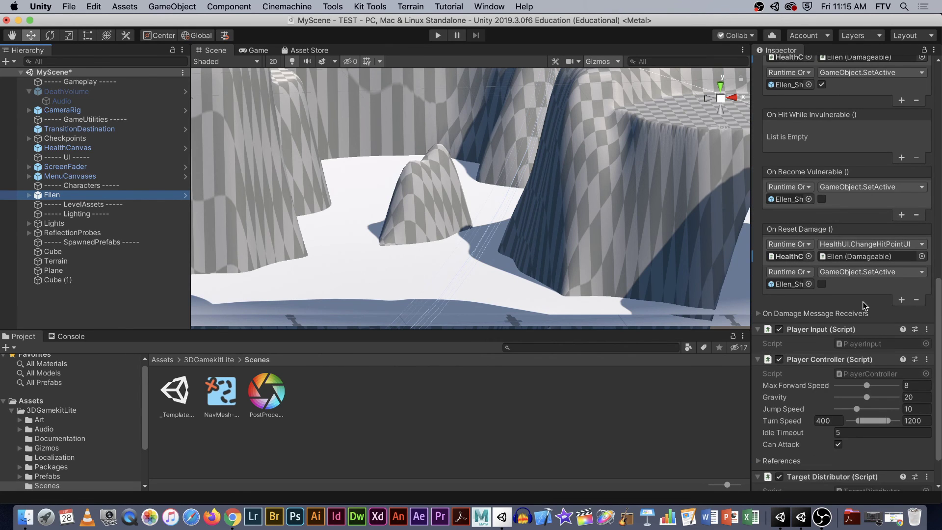
scroll(863, 305, "down", 2)
scroll(865, 306, "up", 1)
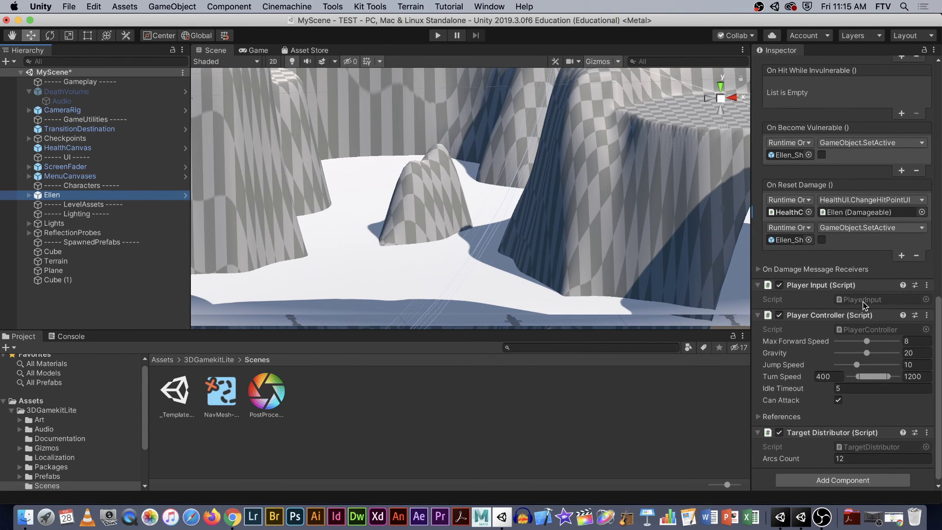
scroll(863, 305, "up", 2)
left_click(768, 292)
Return to the top of the Inspector and reselect DeathVolume.
scroll(815, 304, "up", 10)
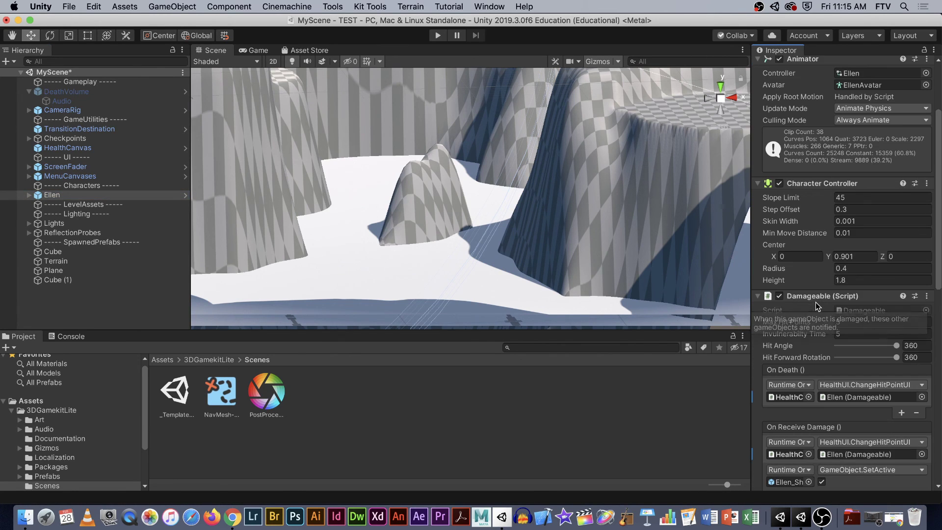
scroll(835, 294, "up", 1)
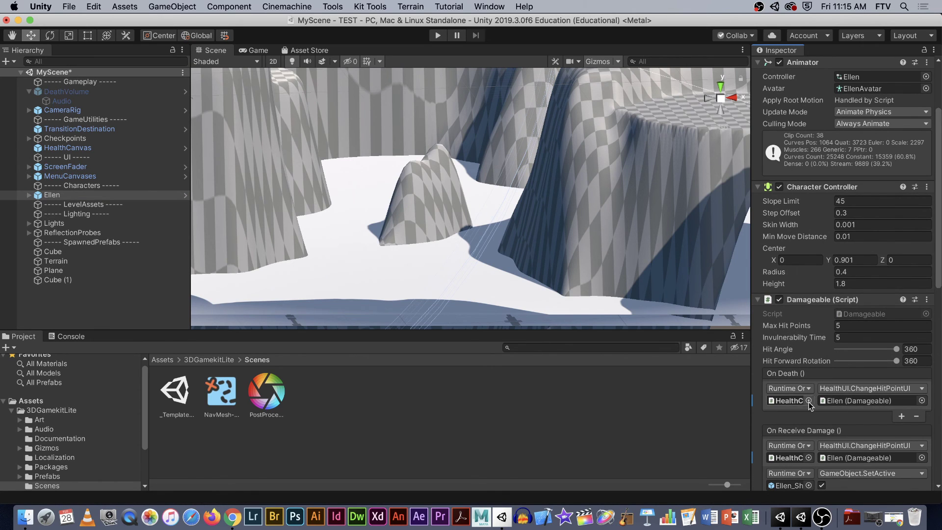
scroll(838, 389, "up", 3)
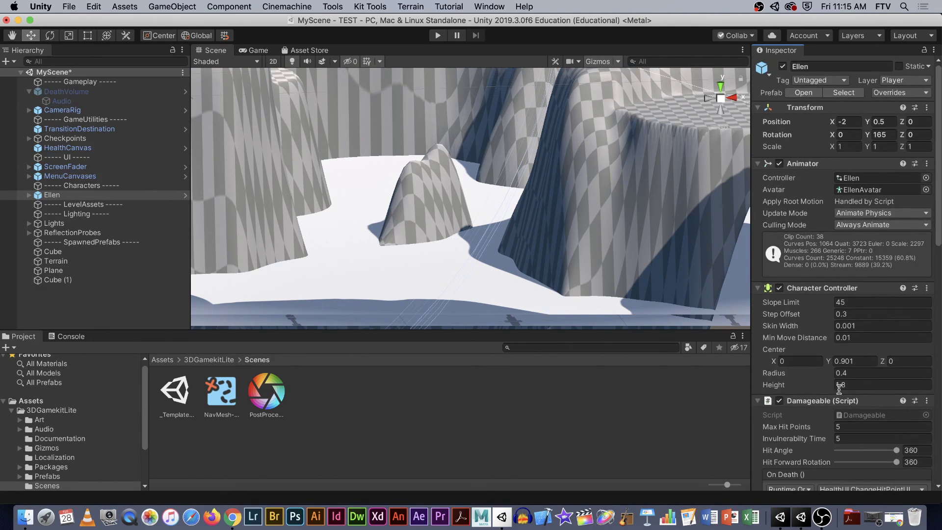
left_click(499, 179)
left_click(118, 92)
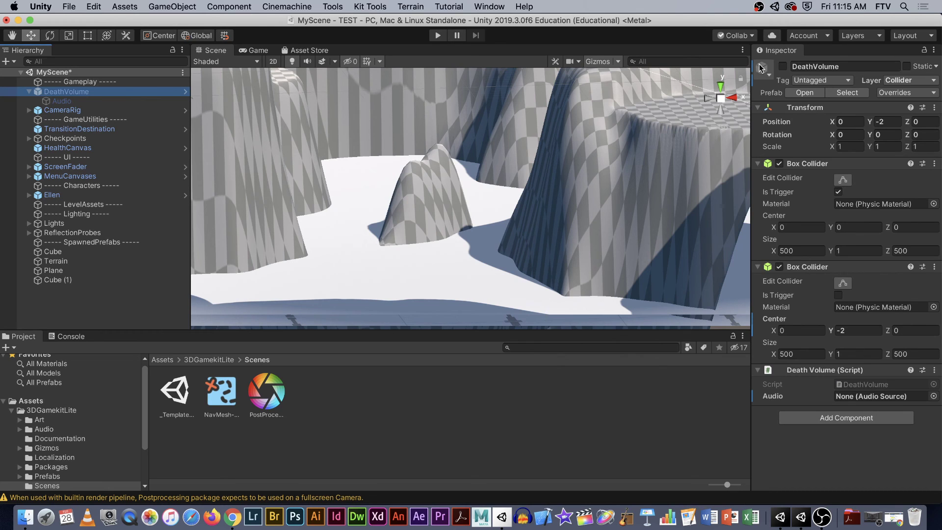
Activate DeathVolume, deactivate Cube (1), and nudge Cube (1) slightly lower.
left_click(782, 66)
left_click(69, 281)
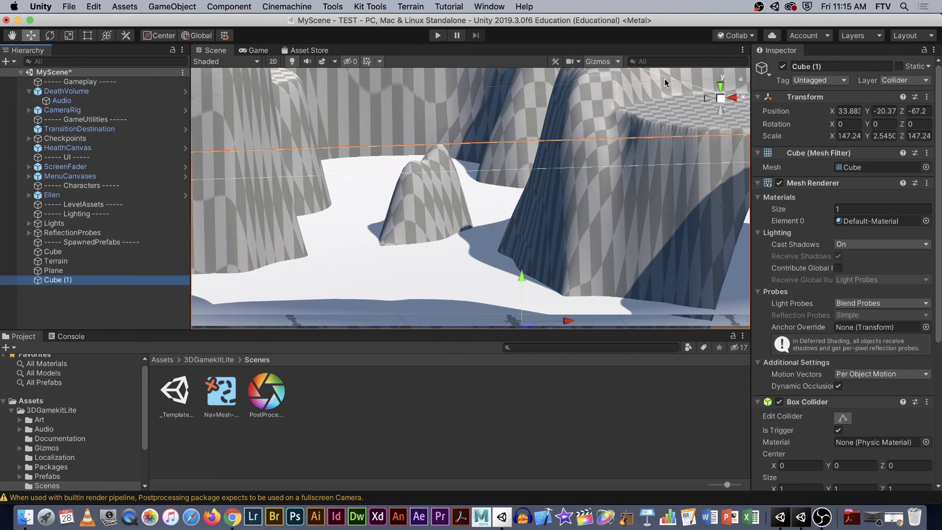
left_click(783, 66)
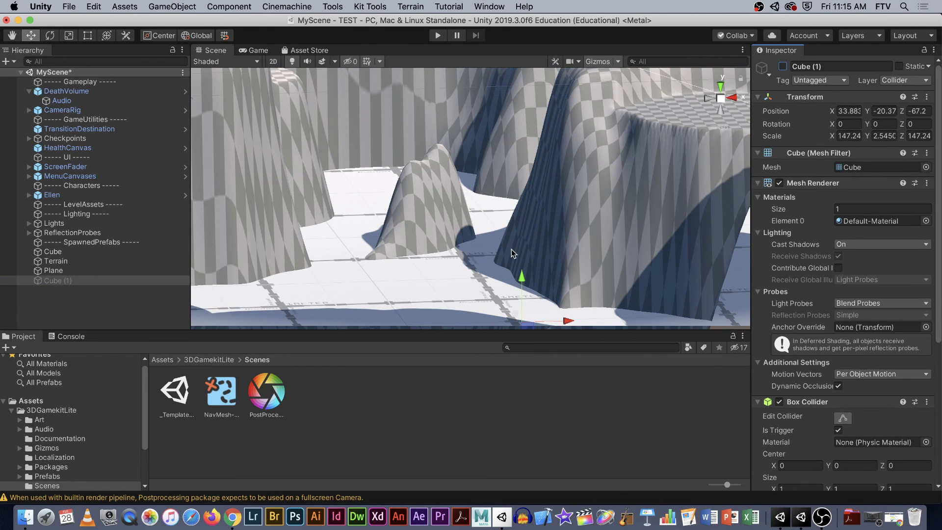
scroll(515, 249, "down", 10)
left_click_drag(638, 265, 576, 237, "alt")
left_click_drag(610, 233, 495, 150, "alt")
left_click_drag(544, 126, 571, 197, "alt")
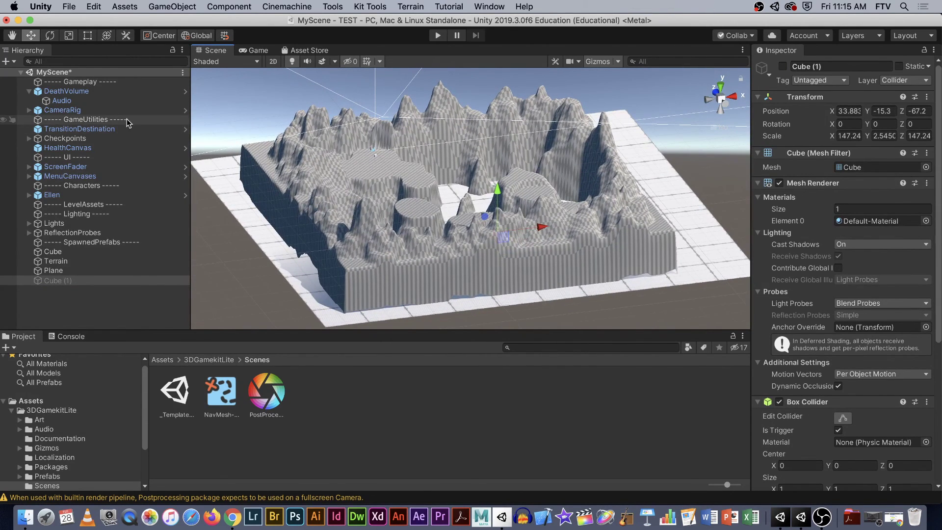
Lower DeathVolume to Y -19.7 beneath the terrain.
left_click(90, 92)
left_click_drag(496, 147, 493, 99, "alt")
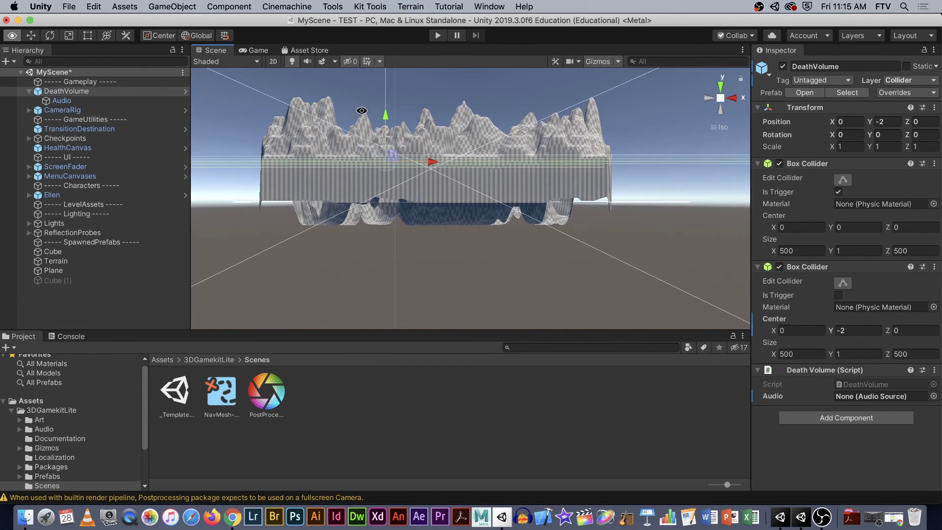
left_click_drag(386, 118, 390, 155)
left_click_drag(525, 162, 381, 154, "alt")
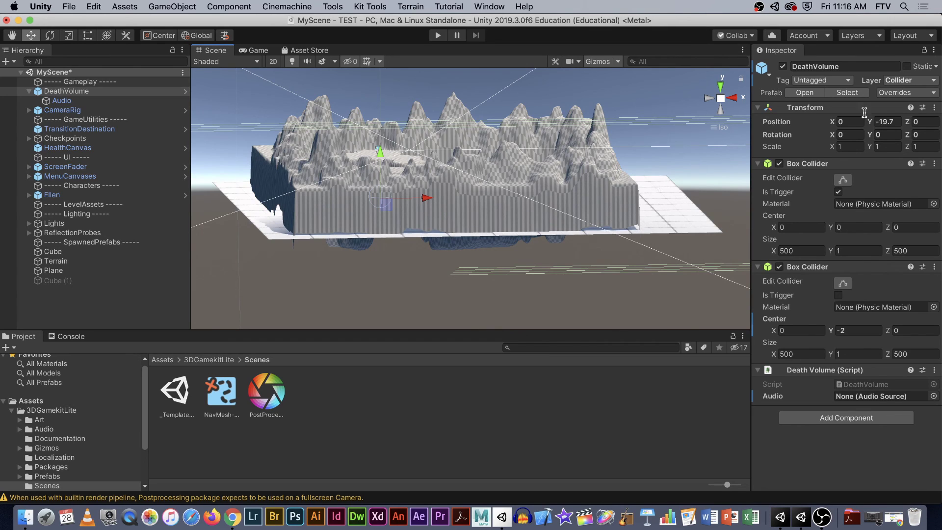
left_click(930, 93)
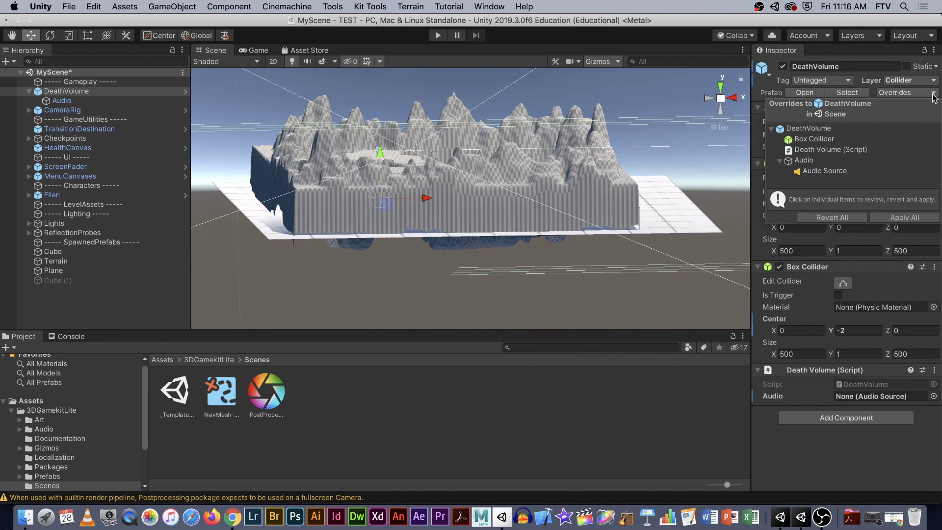
left_click(933, 94)
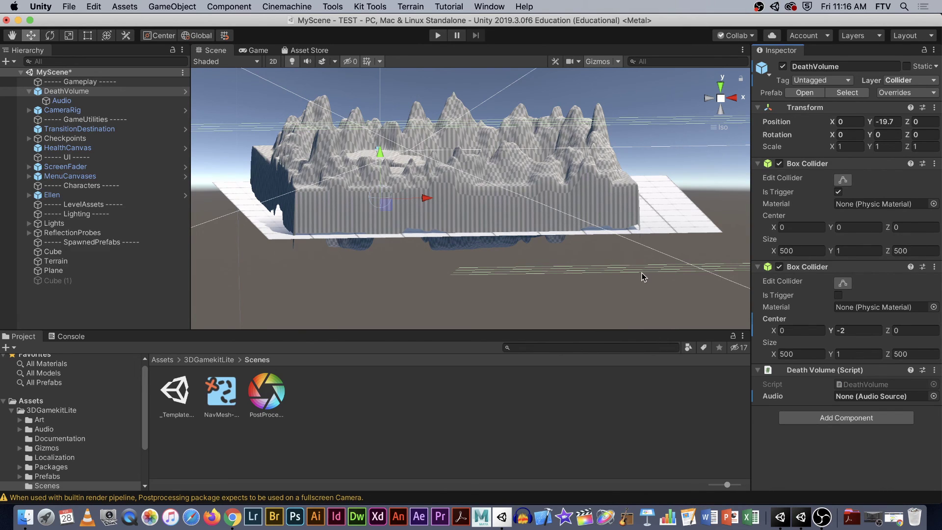
scroll(644, 278, "up", 1)
scroll(642, 277, "down", 1)
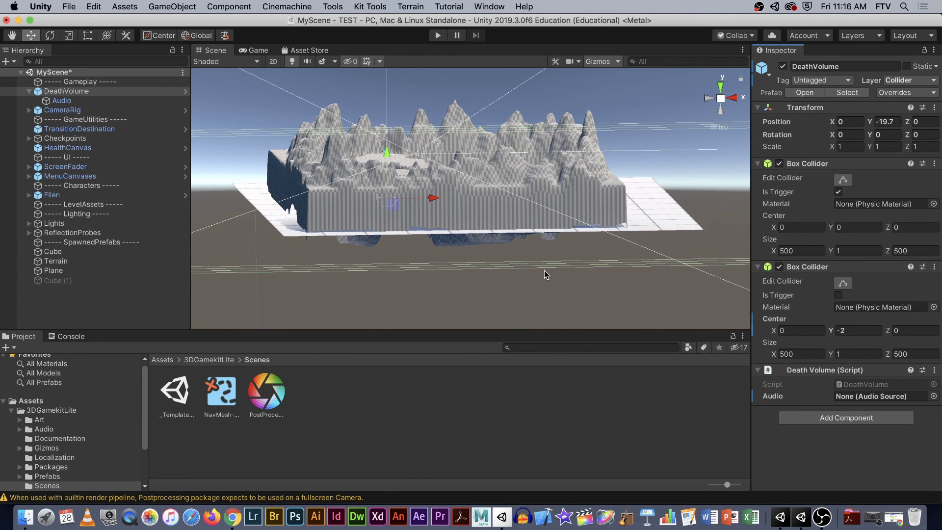
left_click_drag(543, 267, 699, 274, "alt")
right_click_drag(699, 274, 622, 270, "alt")
key("f")
scroll(577, 240, "up", 10)
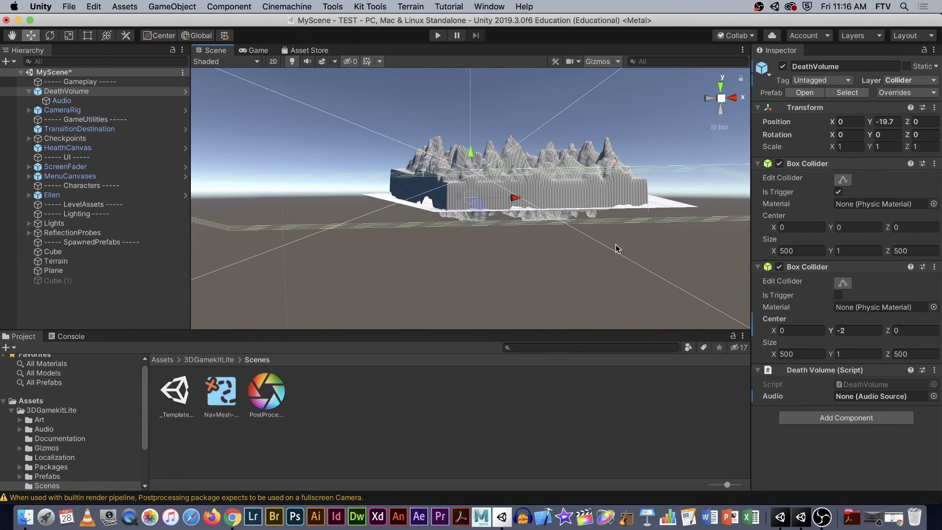
left_click_drag(645, 252, 491, 257, "alt")
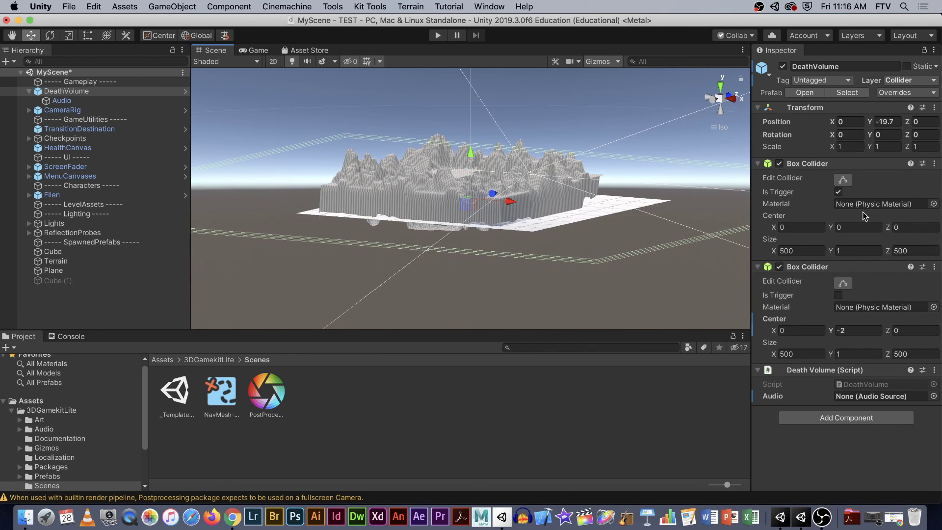
mouse_move(599, 267)
left_mouse_down("alt")
mouse_move(657, 273)
mouse_move(612, 273)
left_mouse_up("alt")
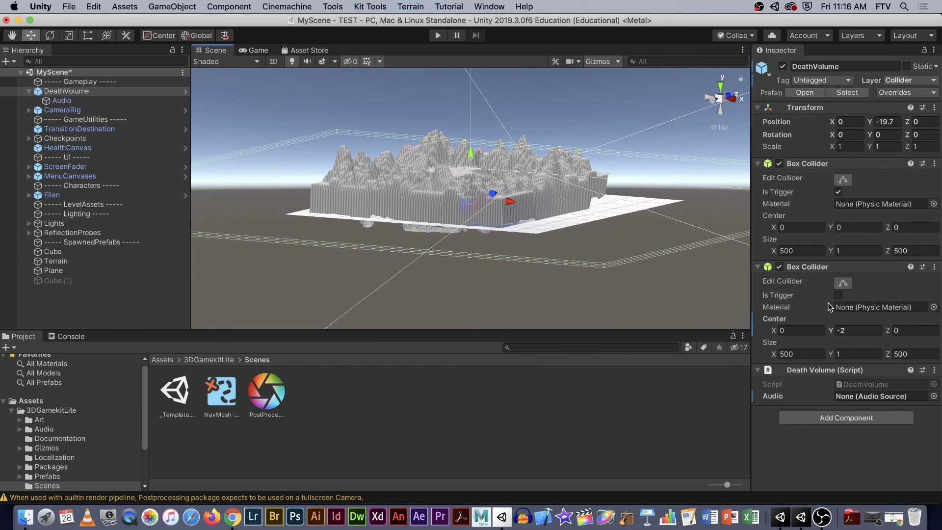
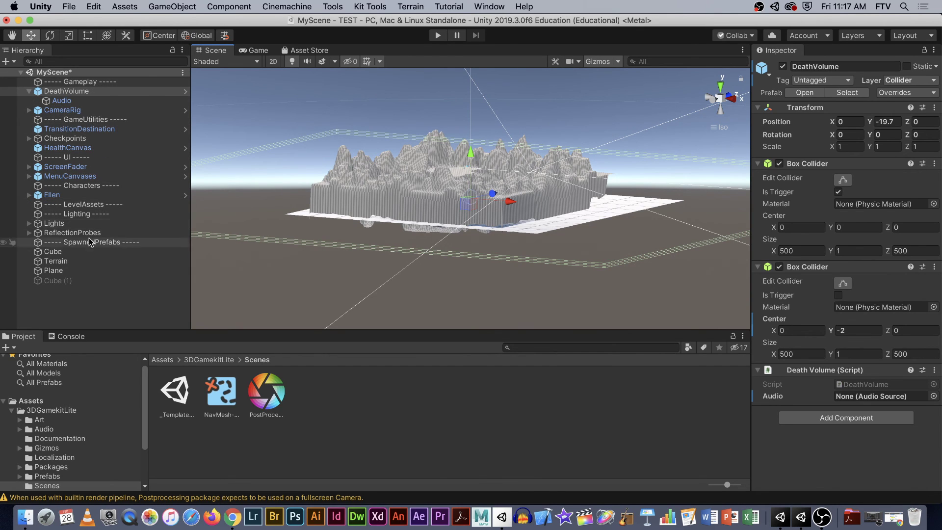
Deactivate the DeathVolume object and activate Cube (1).
left_click(65, 269)
left_click(76, 94)
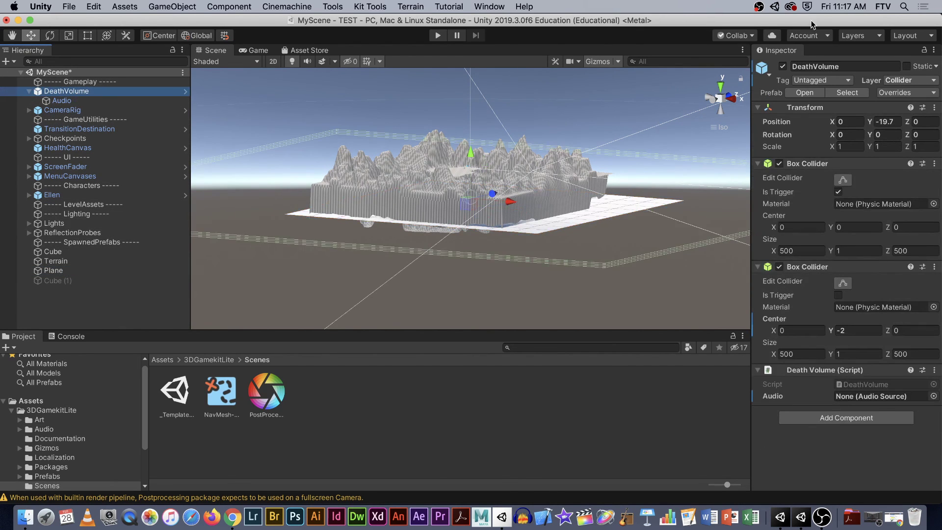
left_click(782, 66)
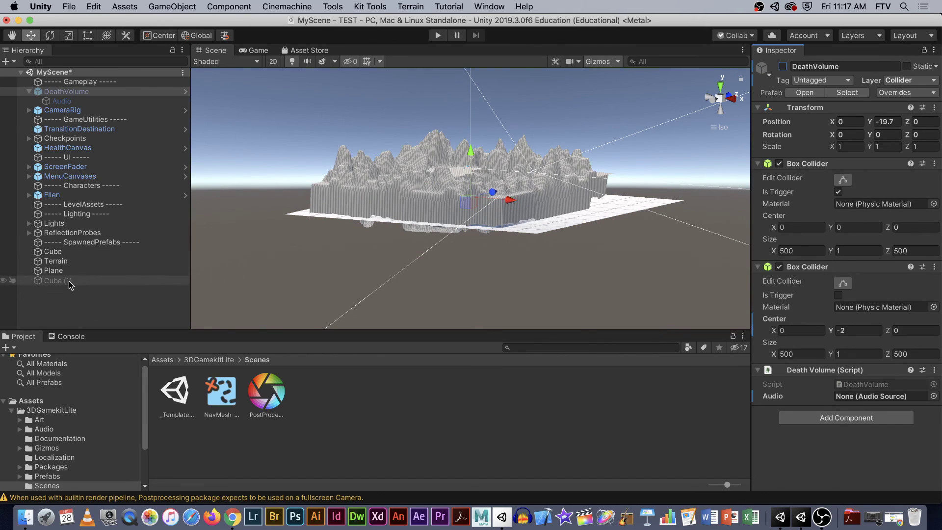
left_click(69, 280)
left_click(782, 67)
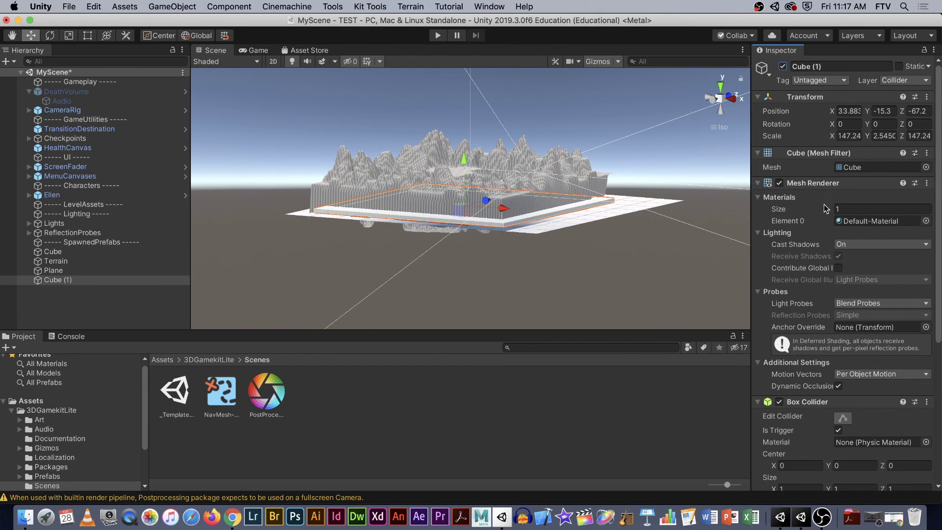
Set Cube (1)'s second Box Collider center Y to -0.45, then deselect and enter Play mode.
scroll(564, 218, "up", 5)
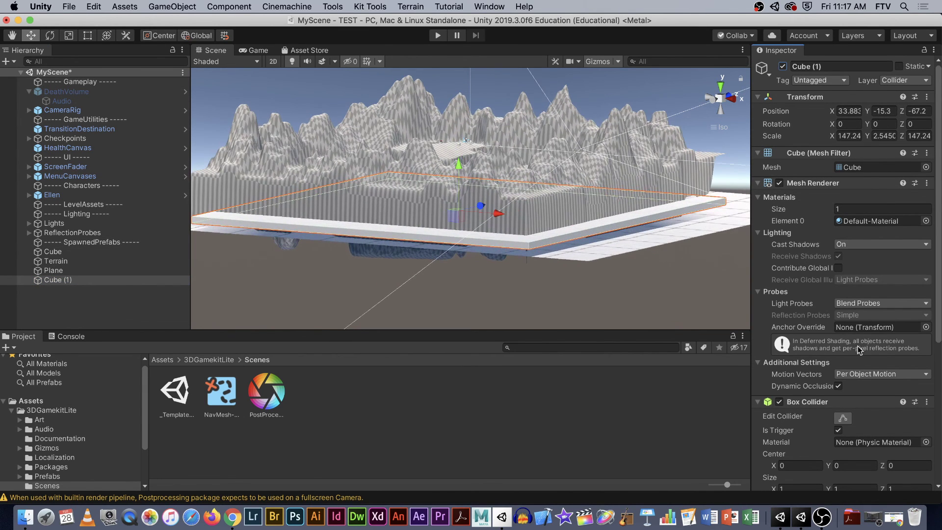
scroll(864, 346, "down", 5)
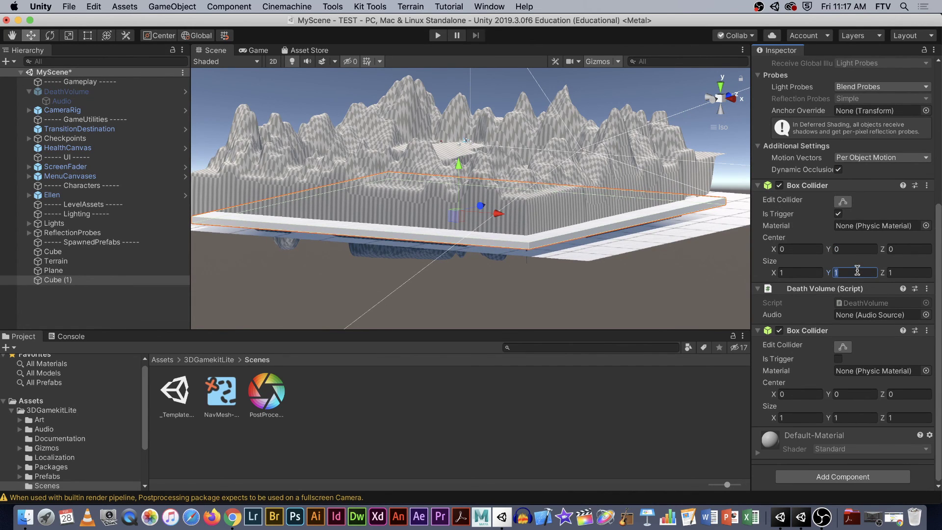
left_click(852, 393)
type("-2")
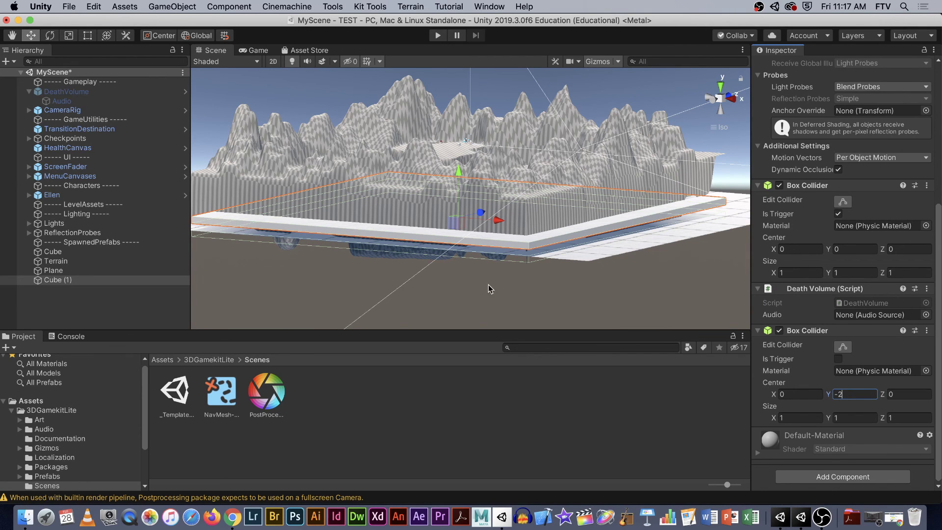
scroll(384, 270, "up", 5)
scroll(384, 268, "down", 1)
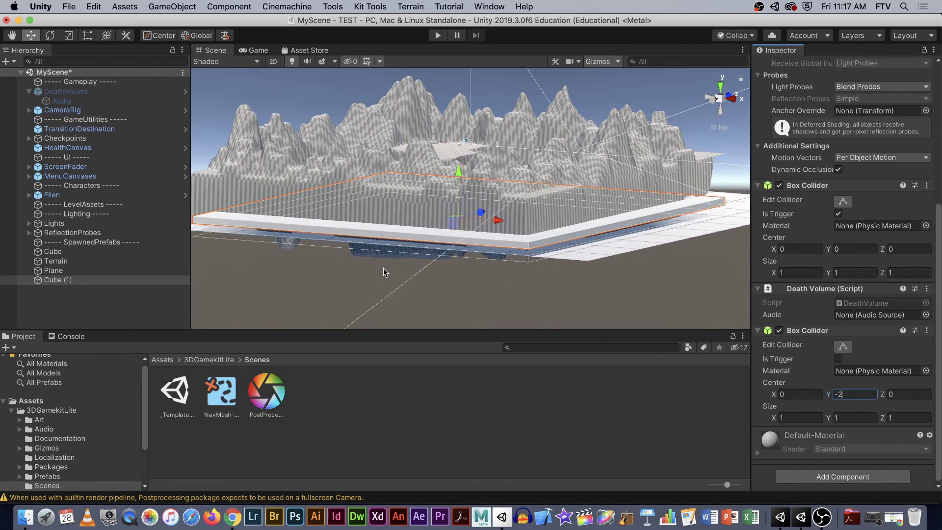
left_click_drag(828, 394, 855, 391)
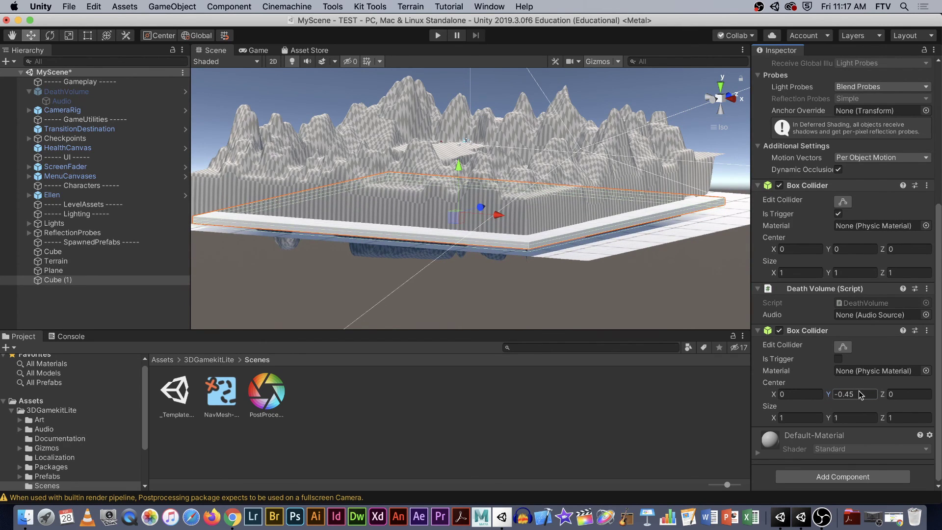
left_click(859, 394)
left_click(617, 298)
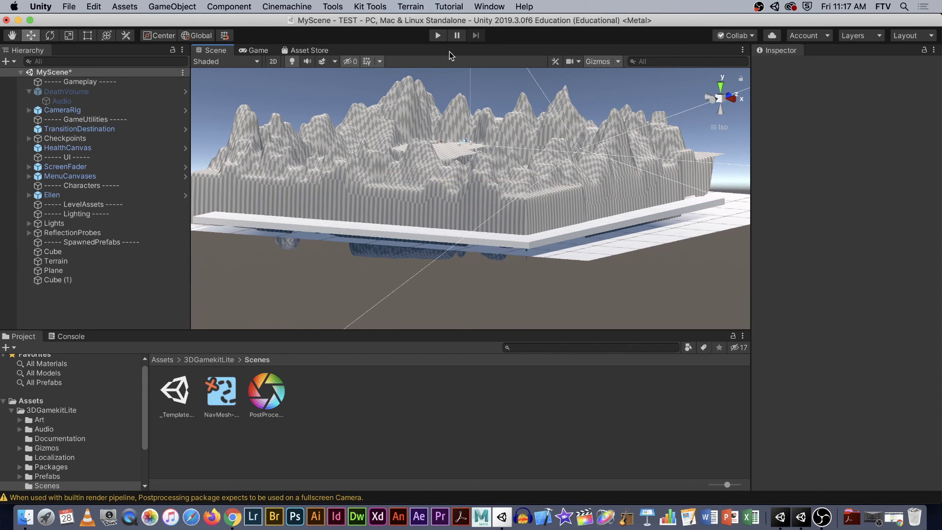
left_click(438, 35)
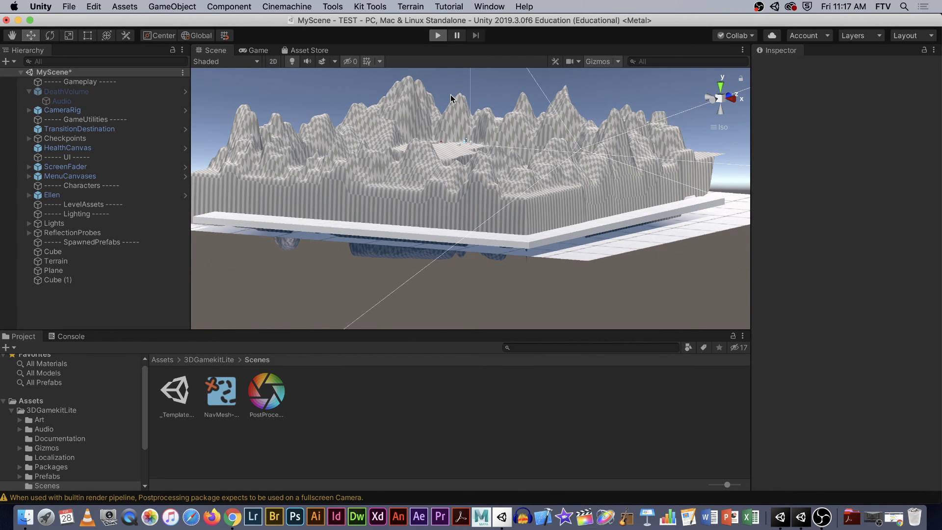
key("w")
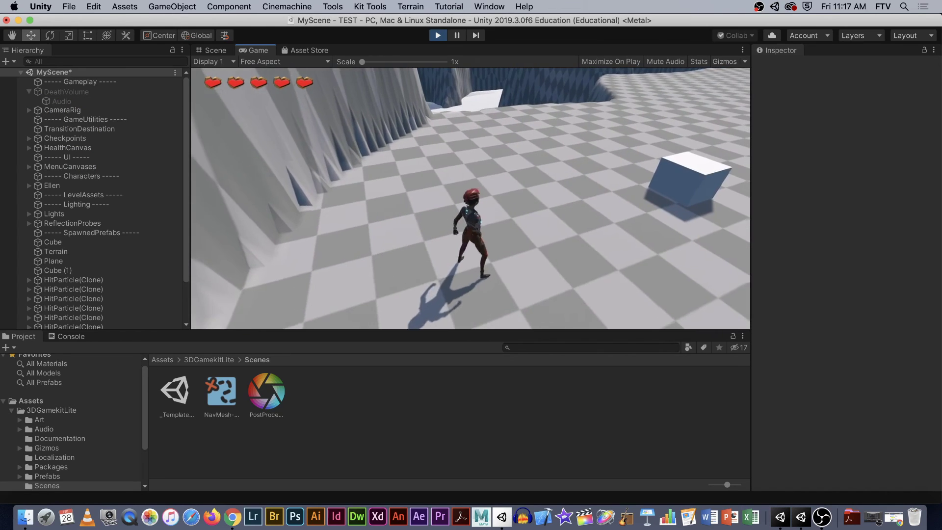
key("w")
key("w")
key("space")
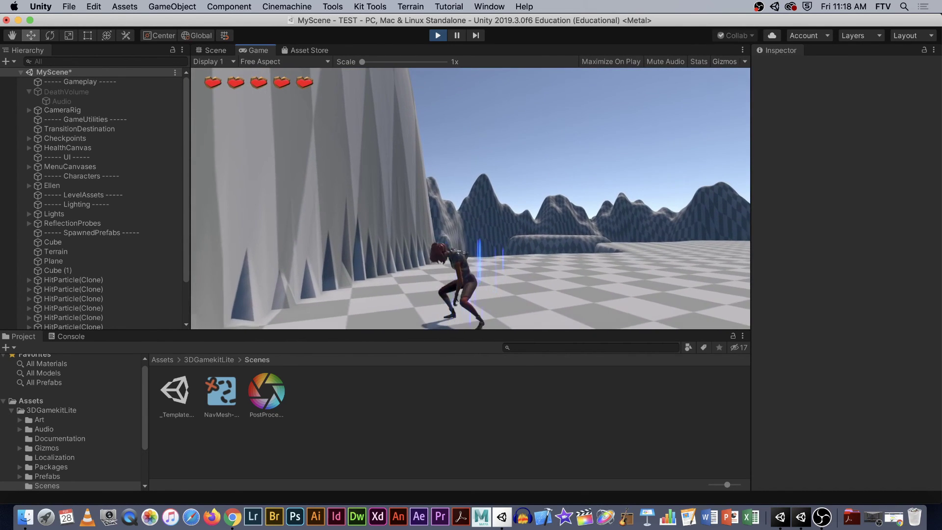
key("Escape")
key("super+p")
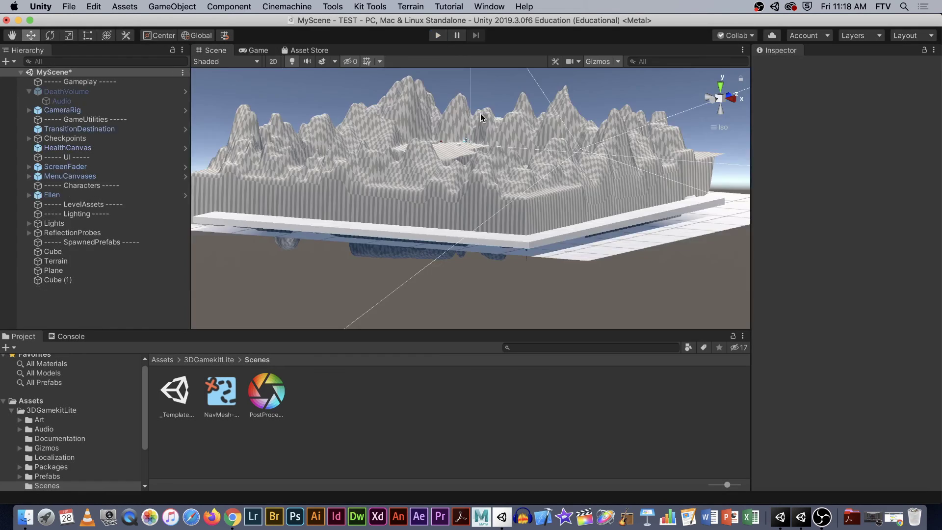
Tune Cube (1)'s colliders: second center Y to -0.6, trigger center Y -0.03, size Y 1.03.
left_click(109, 92)
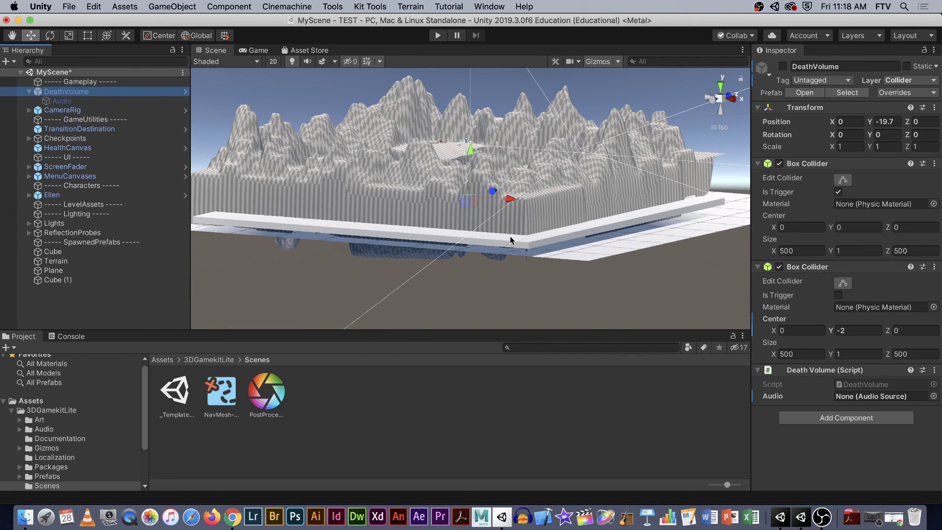
left_click(55, 280)
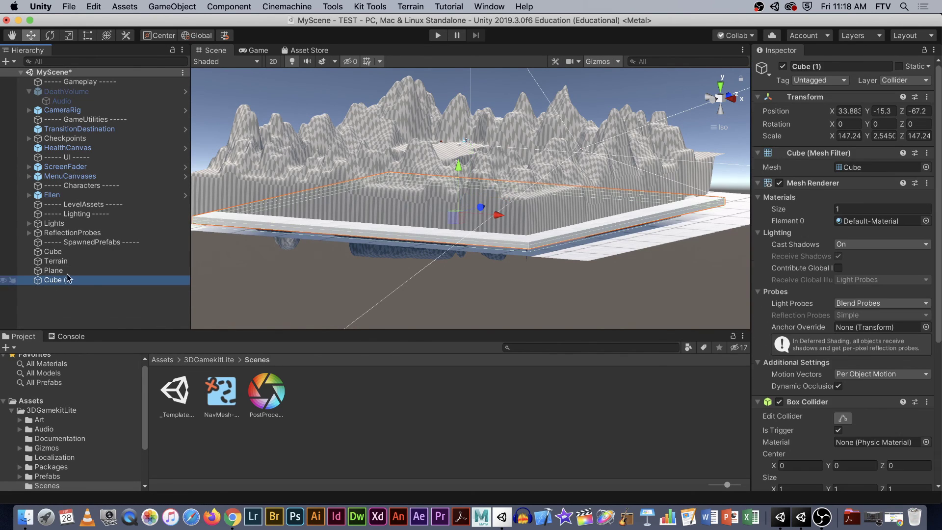
left_click_drag(589, 278, 421, 219, "alt")
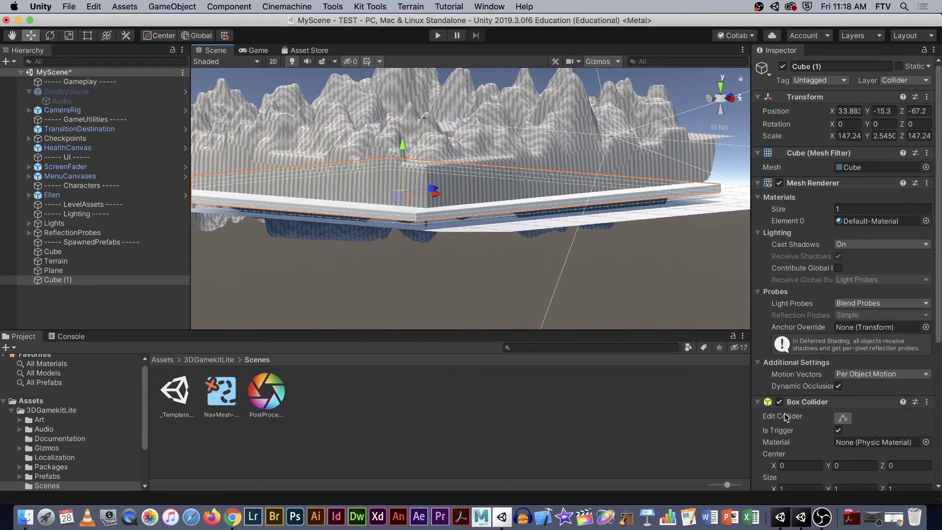
scroll(790, 432, "down", 5)
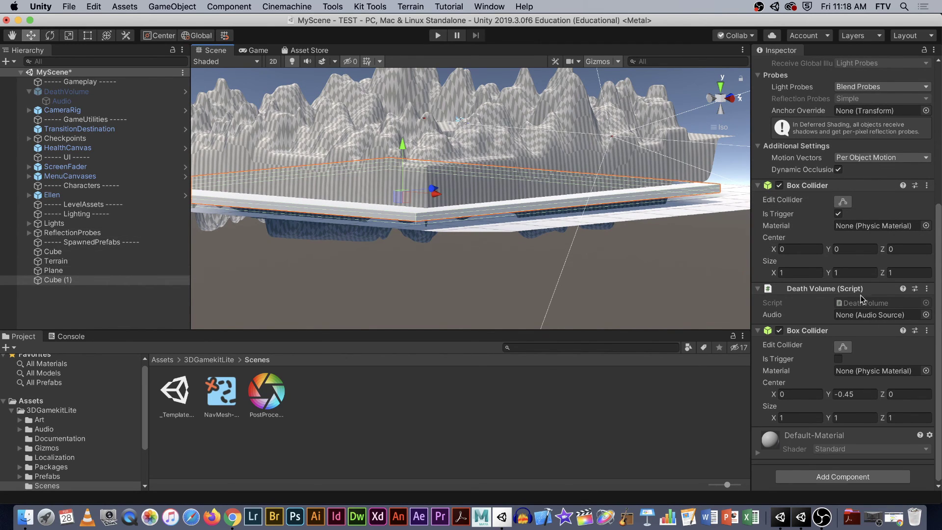
left_click_drag(831, 392, 829, 393)
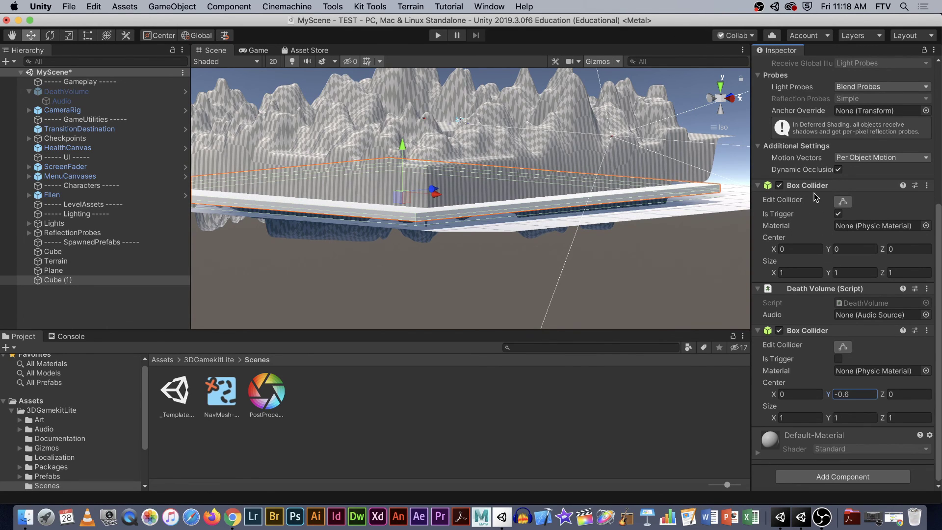
left_click_drag(828, 273, 832, 251)
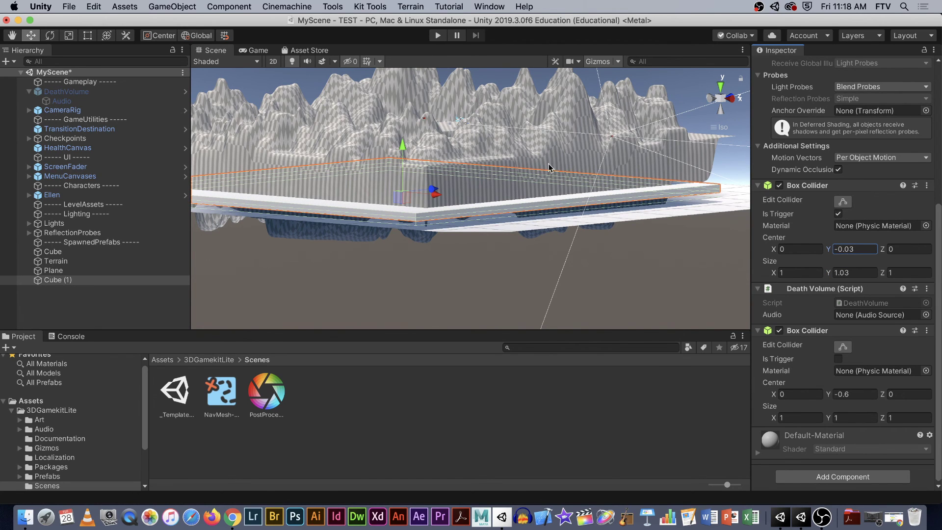
Move Cube (1) down to Y -19.6 below the terrain and disable its Mesh Renderer.
left_click_drag(591, 131, 408, 130, "alt")
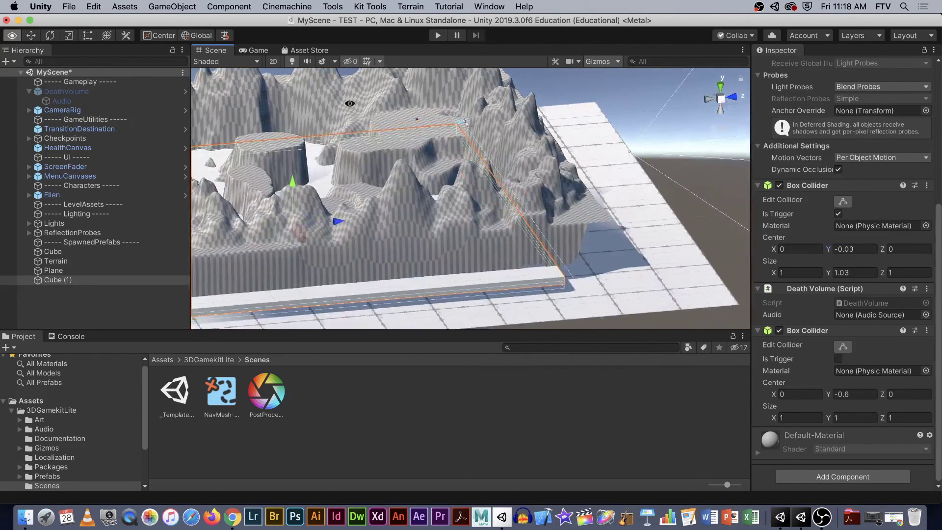
left_click_drag(294, 181, 298, 195)
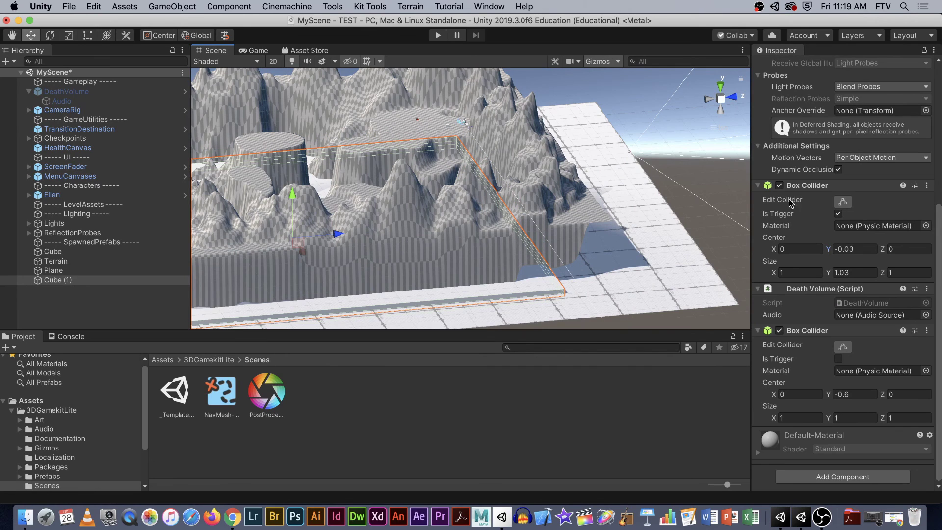
scroll(787, 192, "up", 5)
left_click(780, 183)
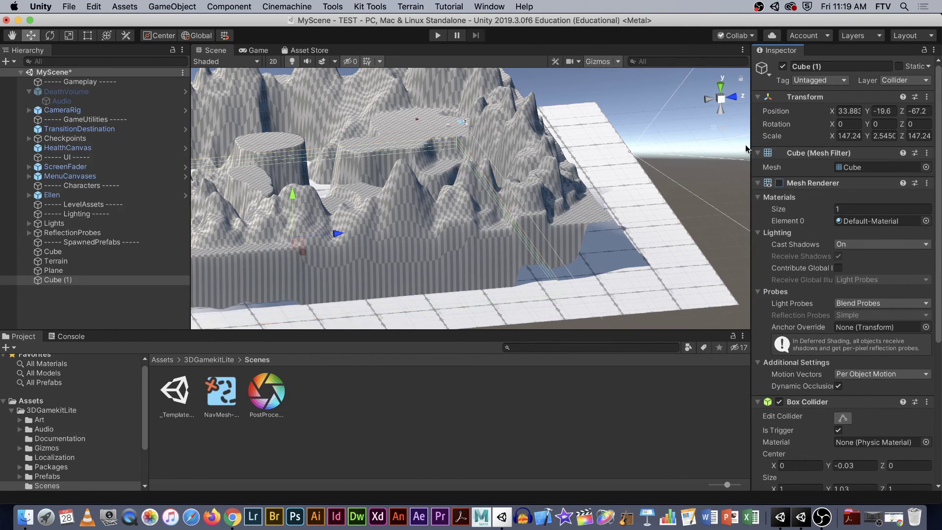
left_click(693, 134)
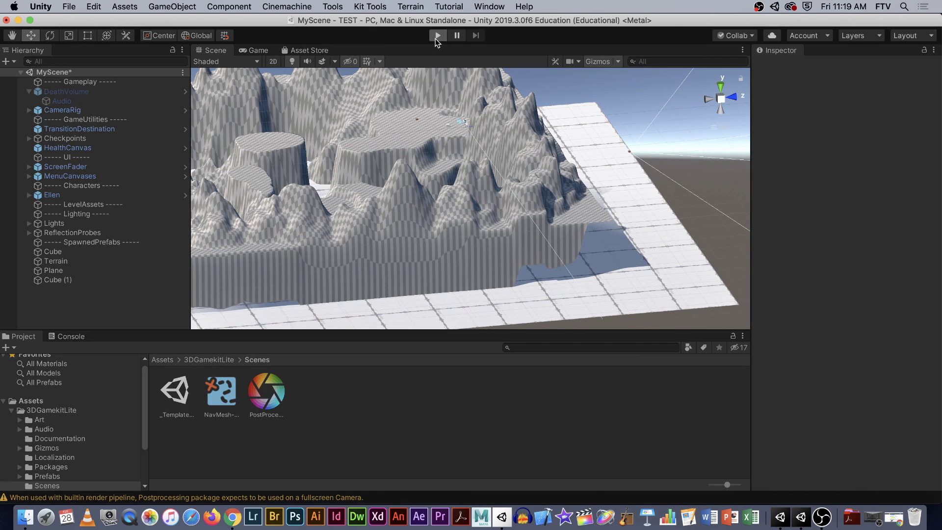
left_click(437, 36)
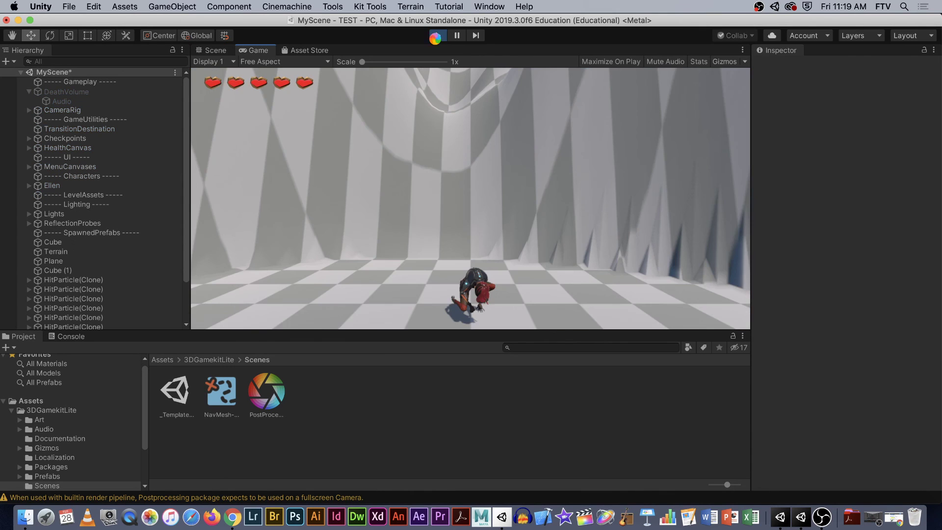
key("w")
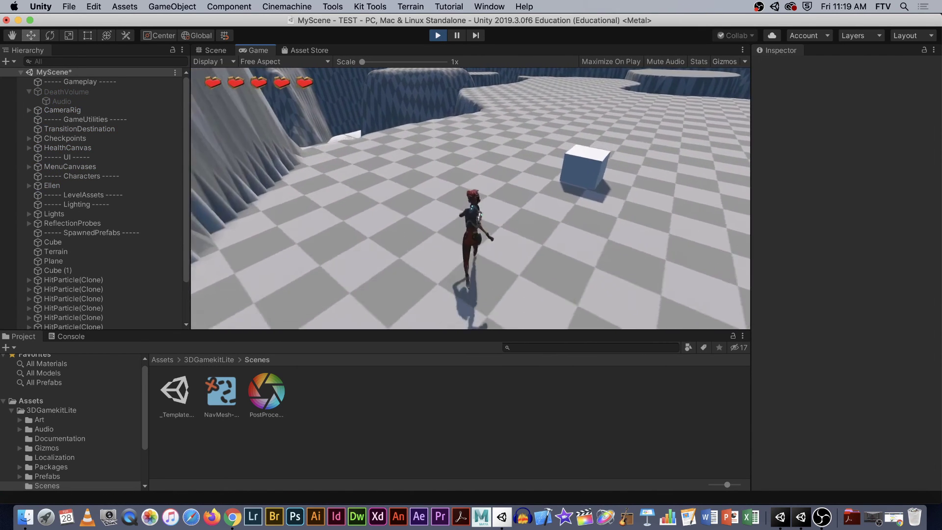
key("space")
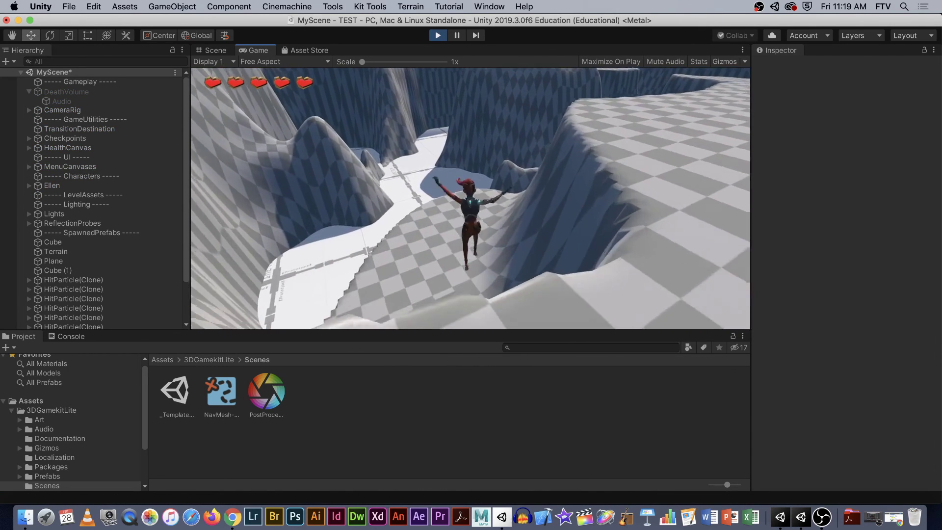
key("space")
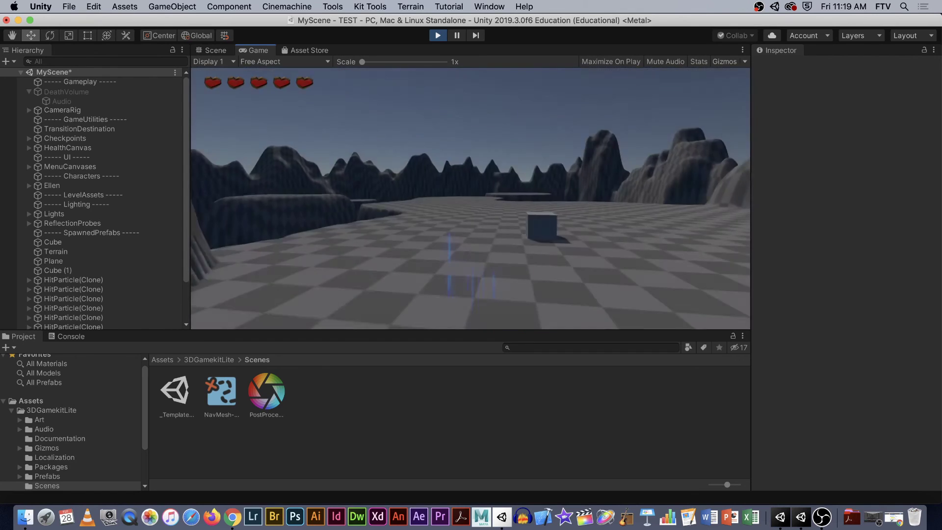
key("Escape")
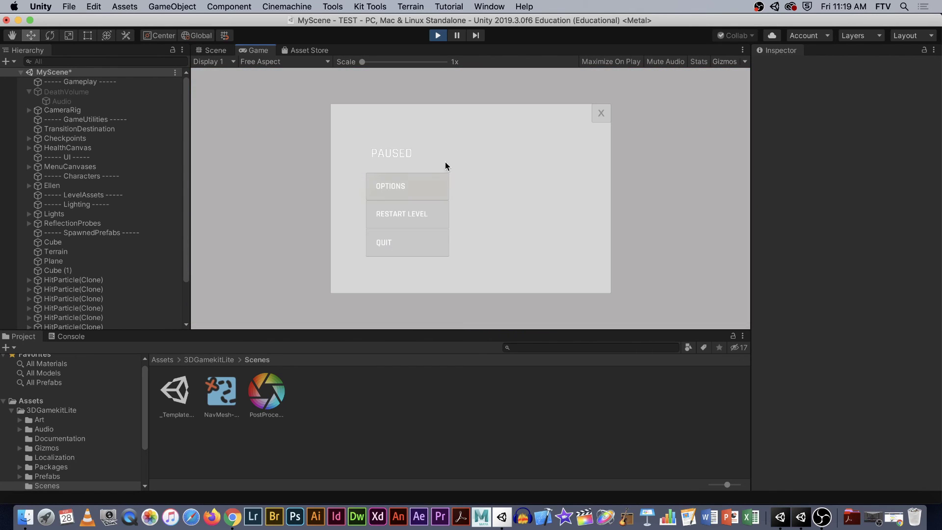
left_click(438, 35)
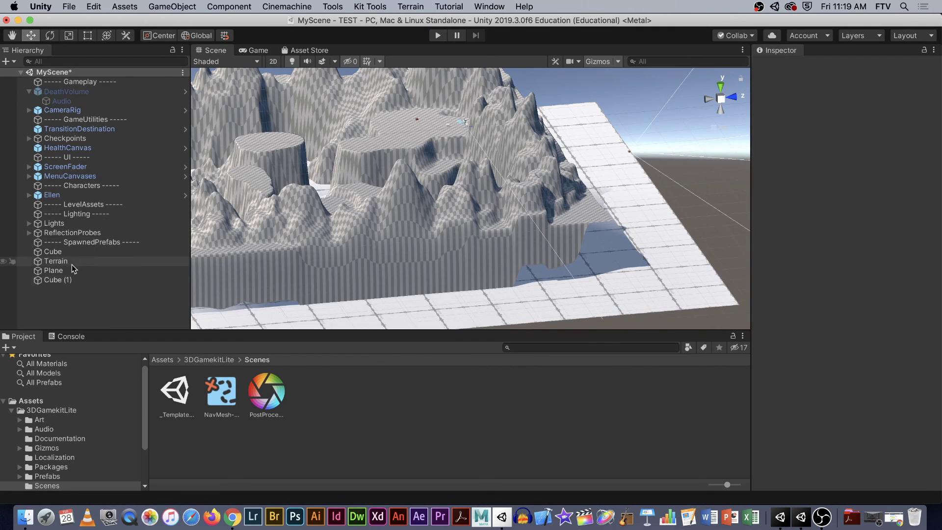
left_click(58, 280)
Lower Cube (1) further to about Y -21.9 and check the Plane's settings.
left_click_drag(296, 201, 298, 208)
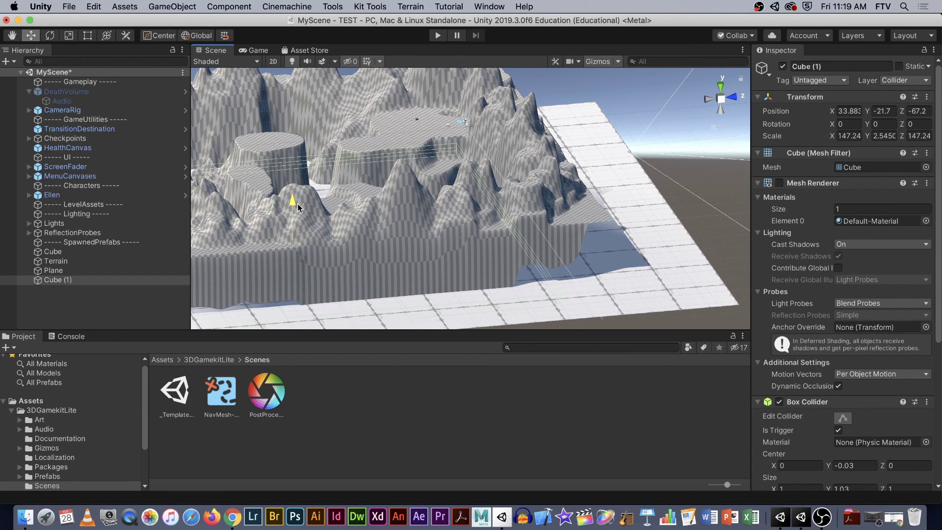
left_click(621, 171)
scroll(816, 293, "down", 5)
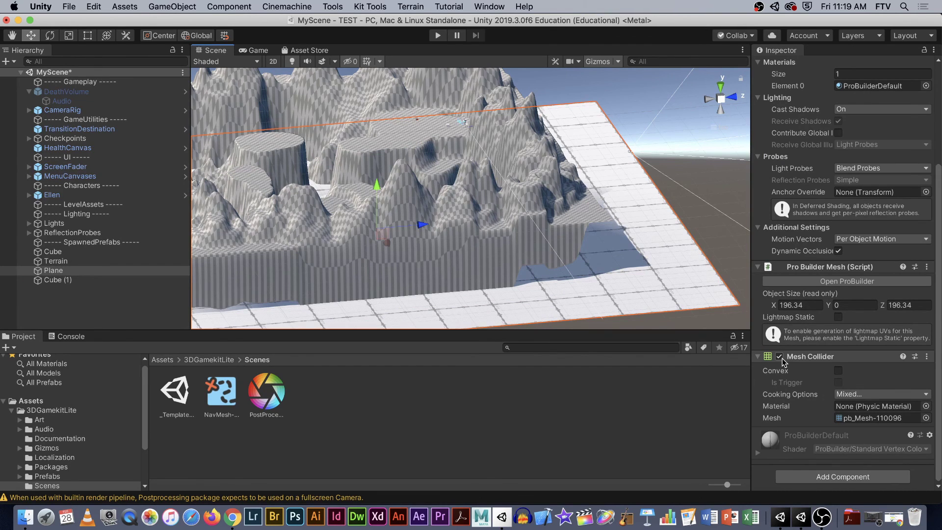
left_click(713, 229)
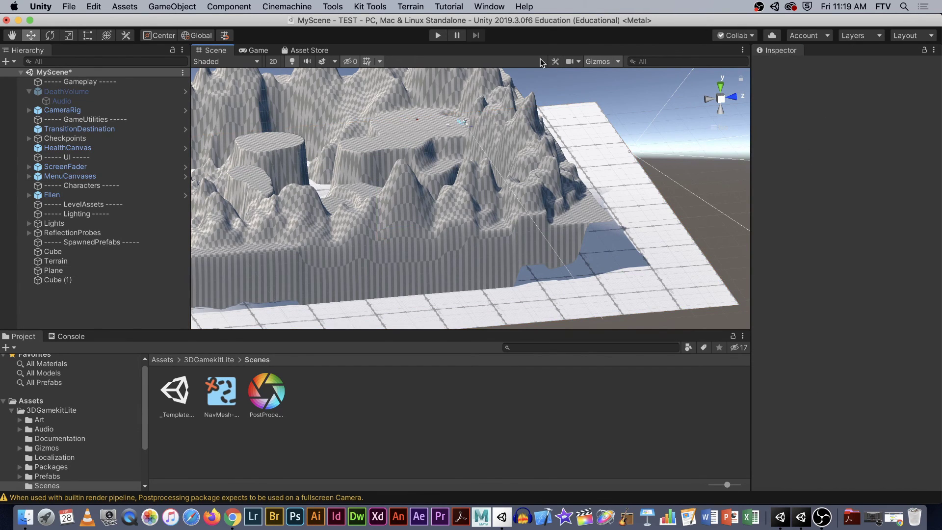
Play-test the scene by running Ellen forward and jumping off the ledge, then stop.
left_click(438, 36)
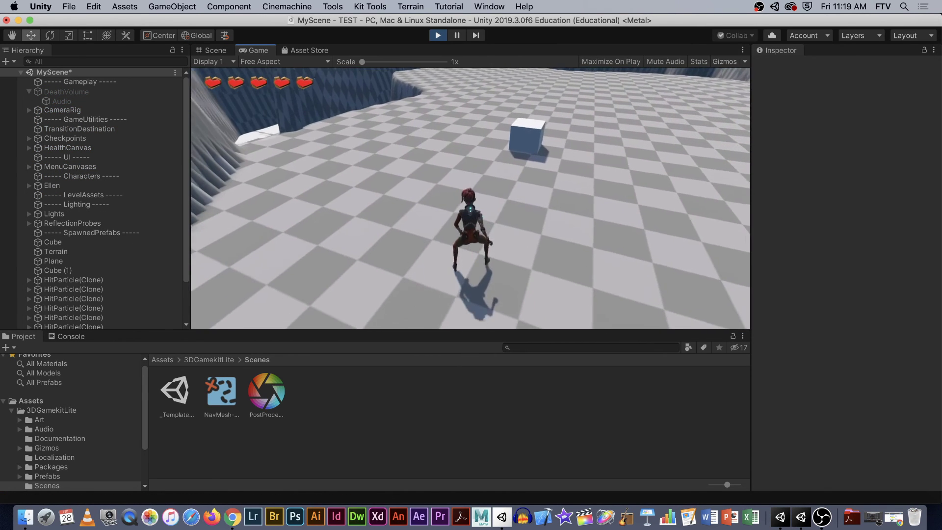
key("w")
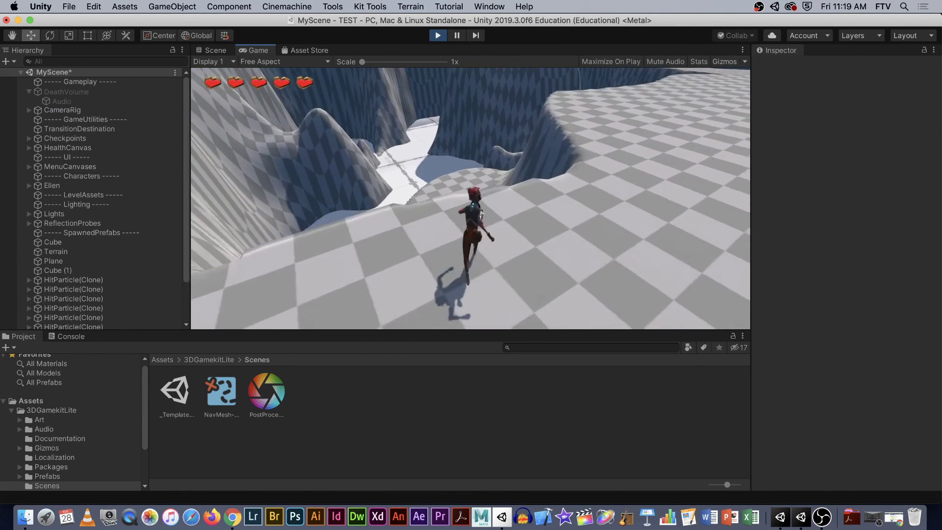
key("w")
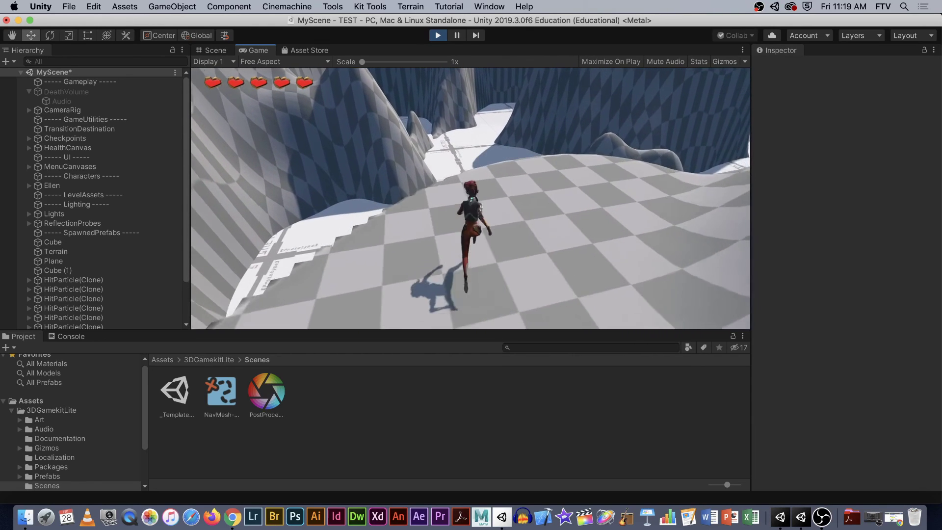
key("w")
key("space")
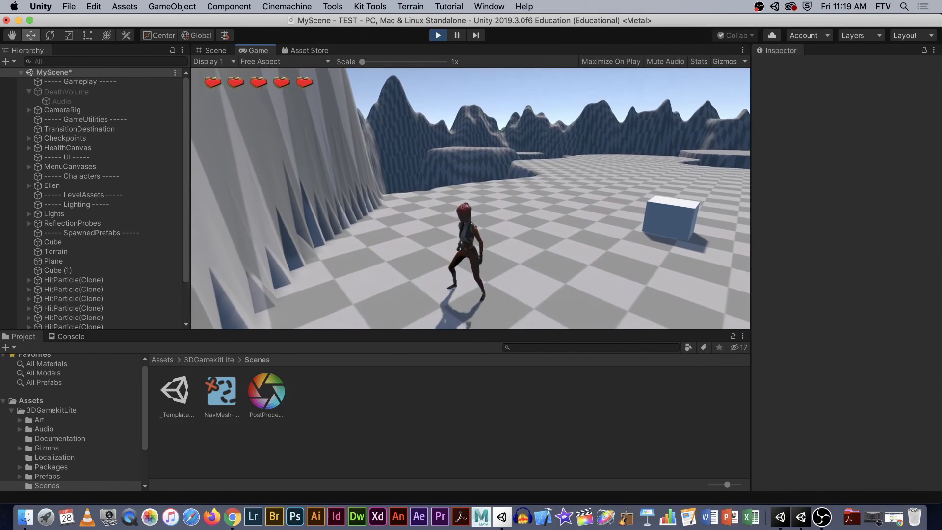
key("Escape")
left_click(439, 36)
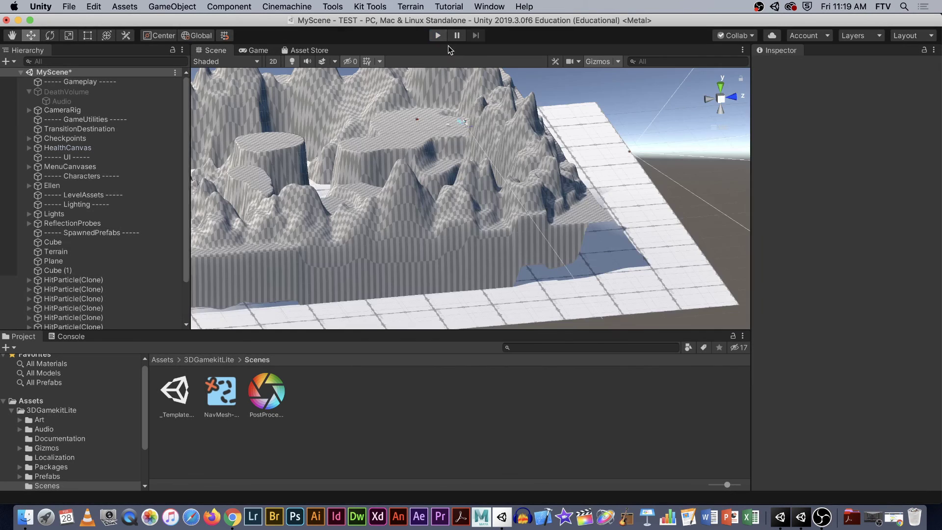
Raise Cube (1) to Y -21.1.
left_click(81, 279)
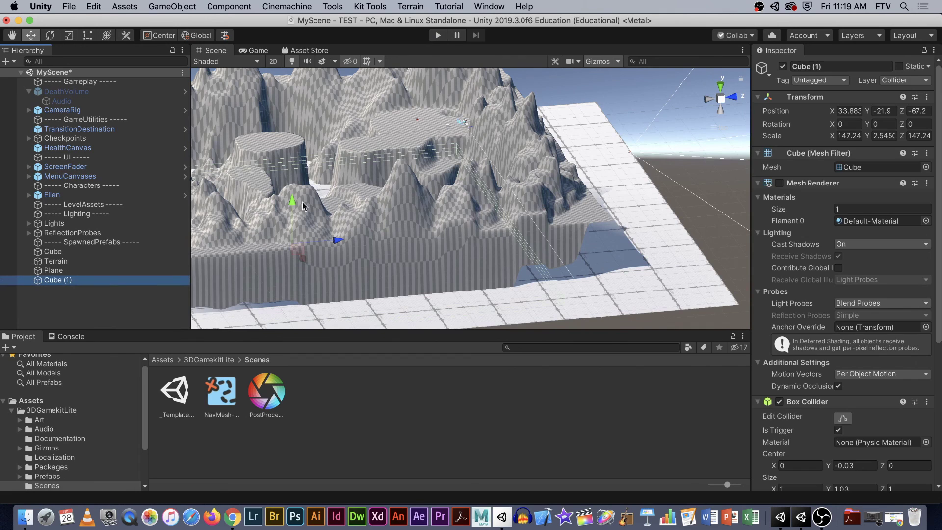
left_click(292, 202)
left_click_drag(291, 202, 290, 199)
Retest in Play mode, running Ellen off the ledge toward the white path, then stop.
left_click(437, 37)
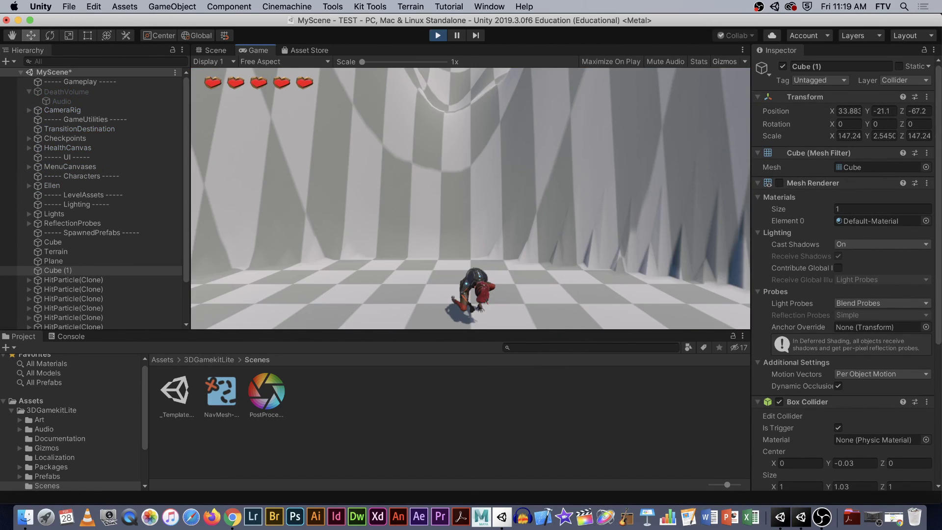
key("w")
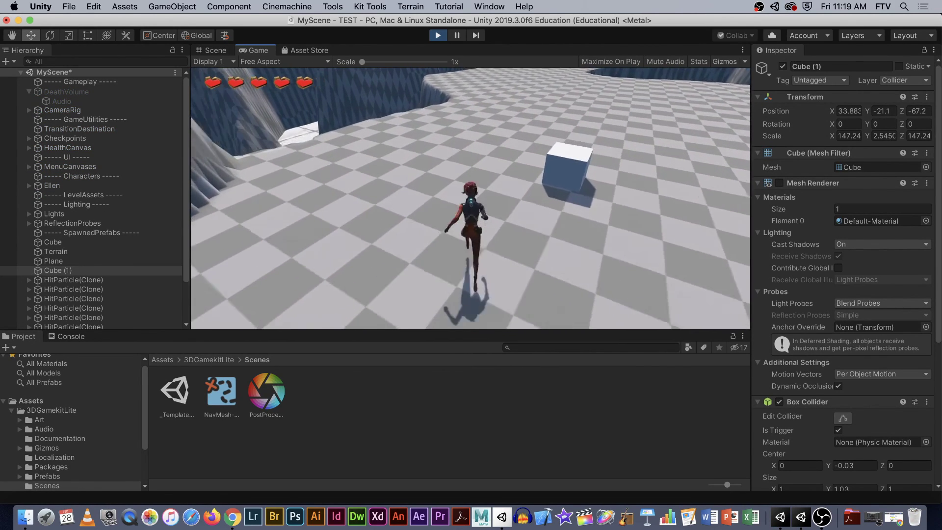
key("w")
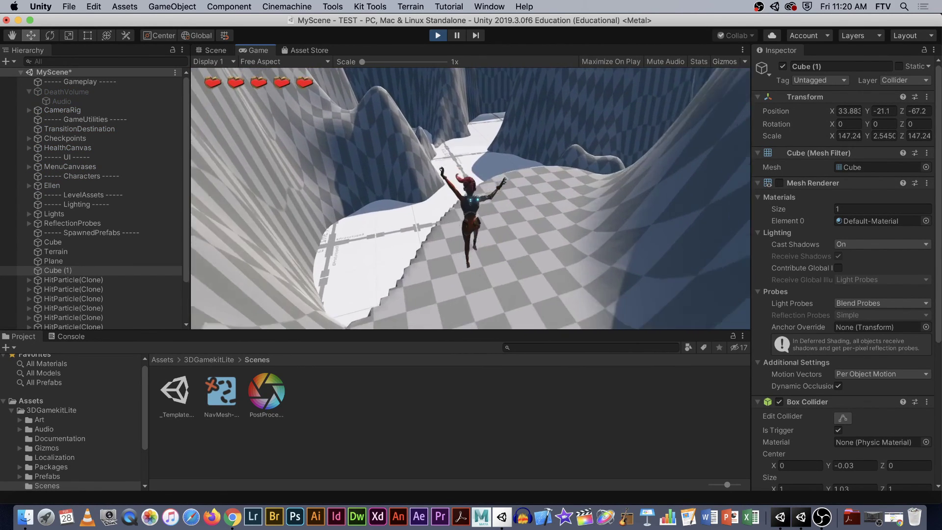
key("space")
key("w")
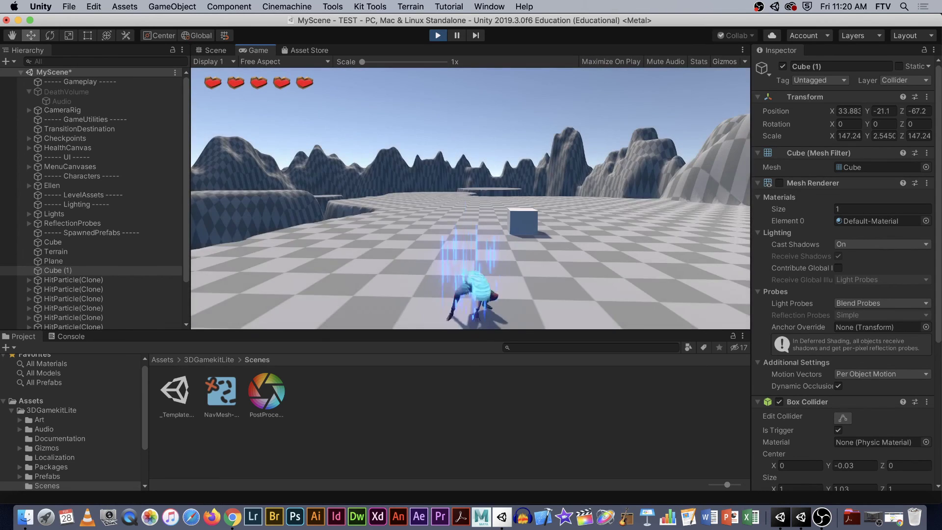
key("Escape")
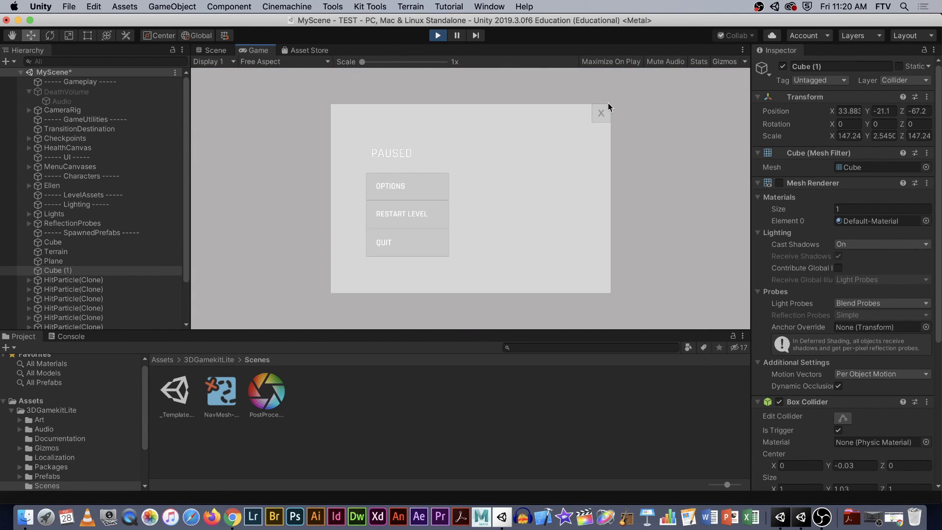
key("Escape")
key("Escape")
key("Escape")
left_click(437, 35)
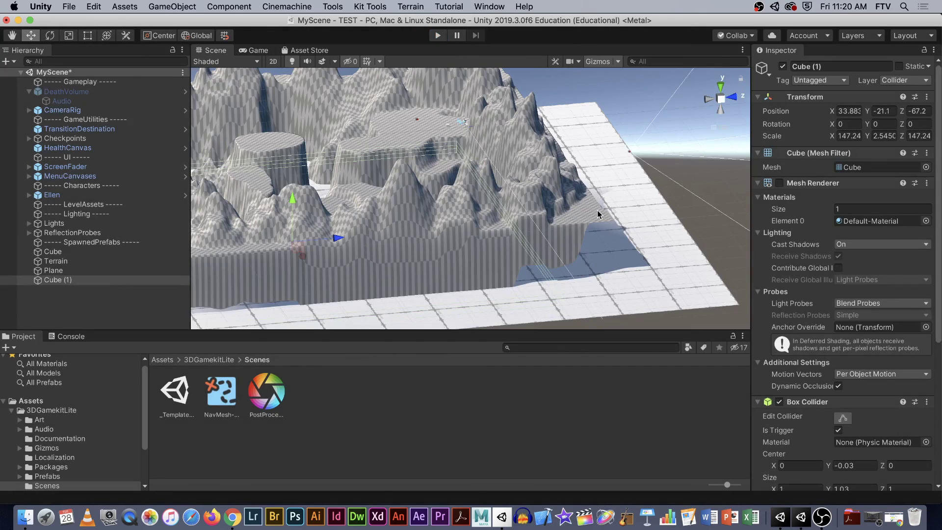
Select the Plane, look around the terrain, and go to the Asset Store.
left_click(621, 214)
left_click_drag(621, 197, 524, 204, "alt")
middle_click_drag(523, 204, 542, 194, "alt")
left_click_drag(542, 193, 636, 240, "alt")
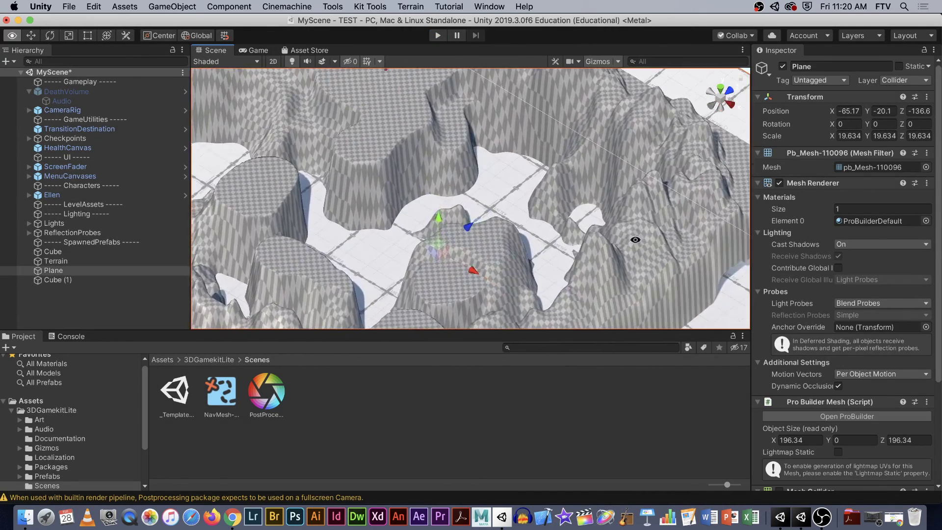
left_click(319, 51)
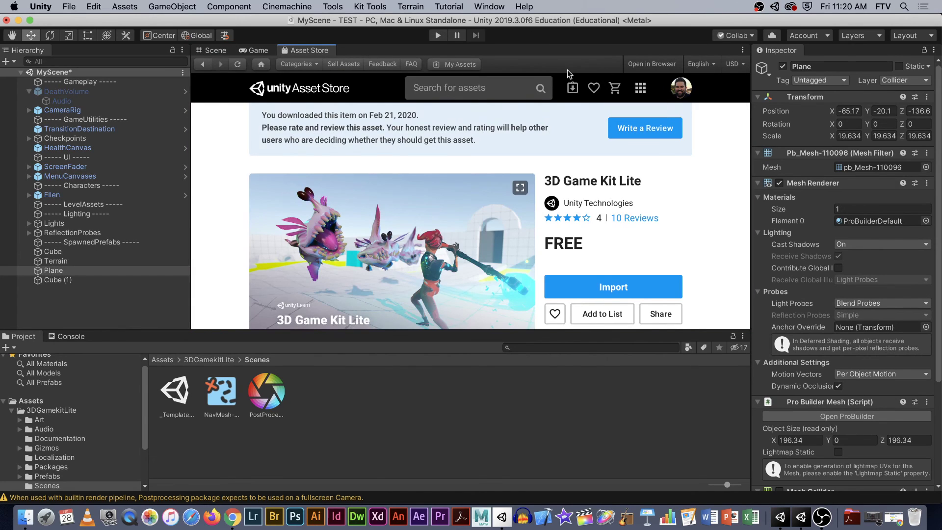
Search the Asset Store for 'acid water', then narrow the search to 'acid'.
left_click(461, 88)
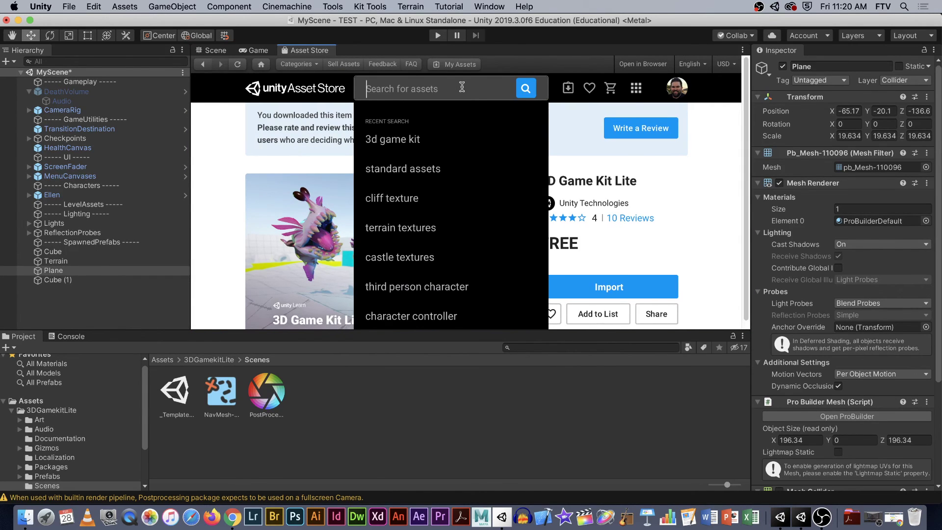
type("acid")
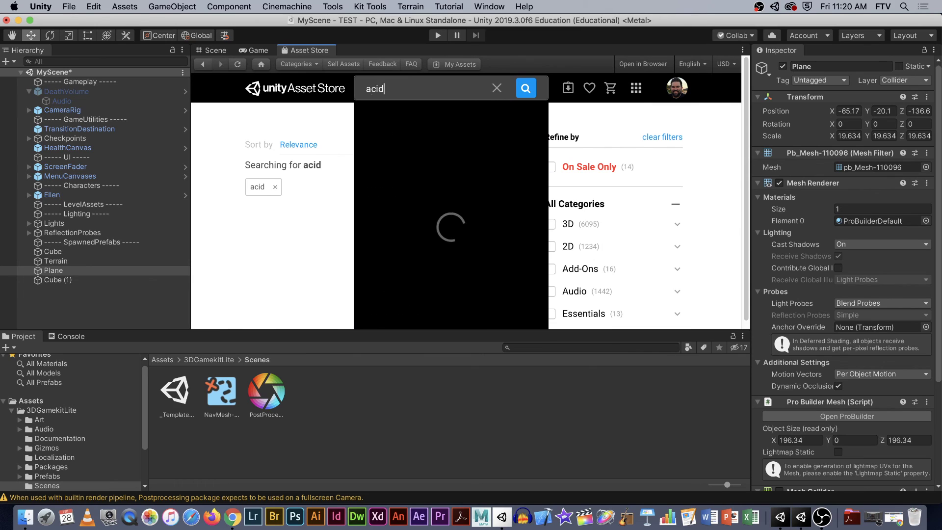
type(" water")
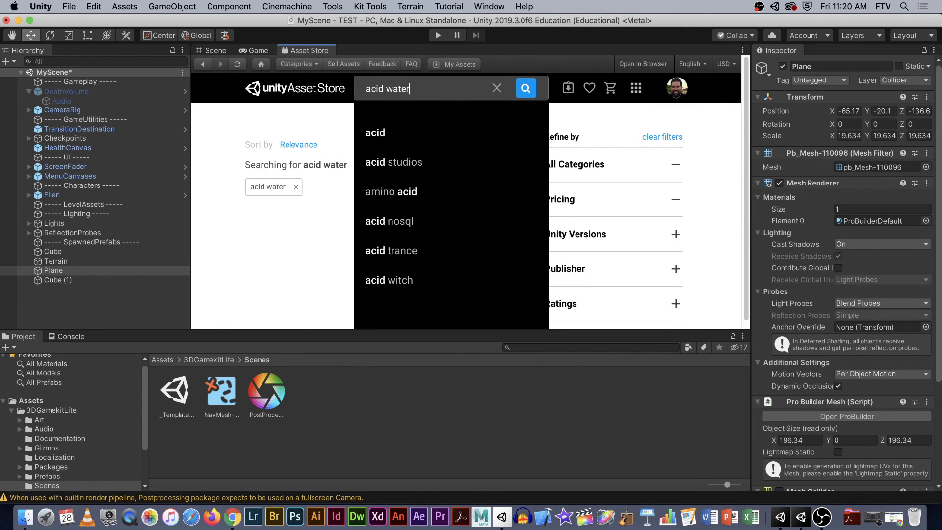
key("Return")
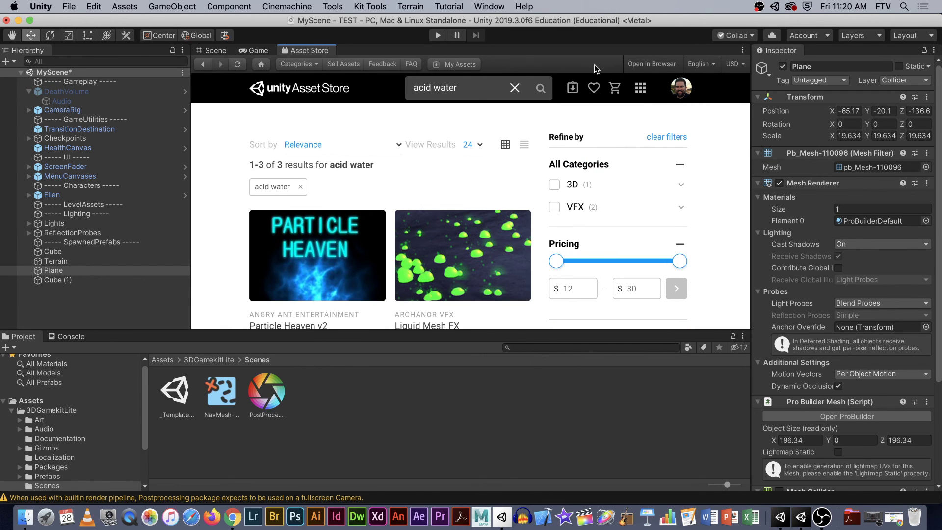
scroll(601, 206, "down", 4)
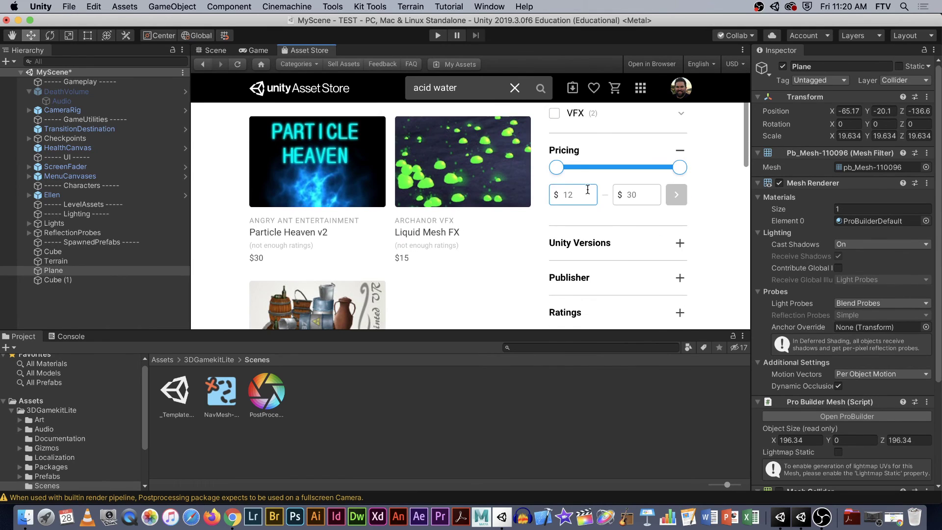
scroll(585, 187, "up", 3)
scroll(593, 193, "down", 8)
scroll(633, 207, "up", 6)
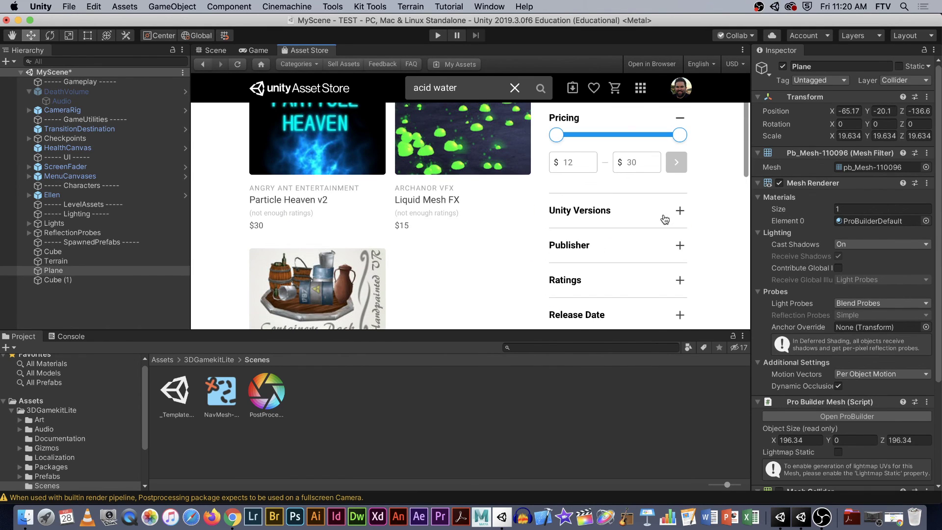
scroll(611, 197, "up", 4)
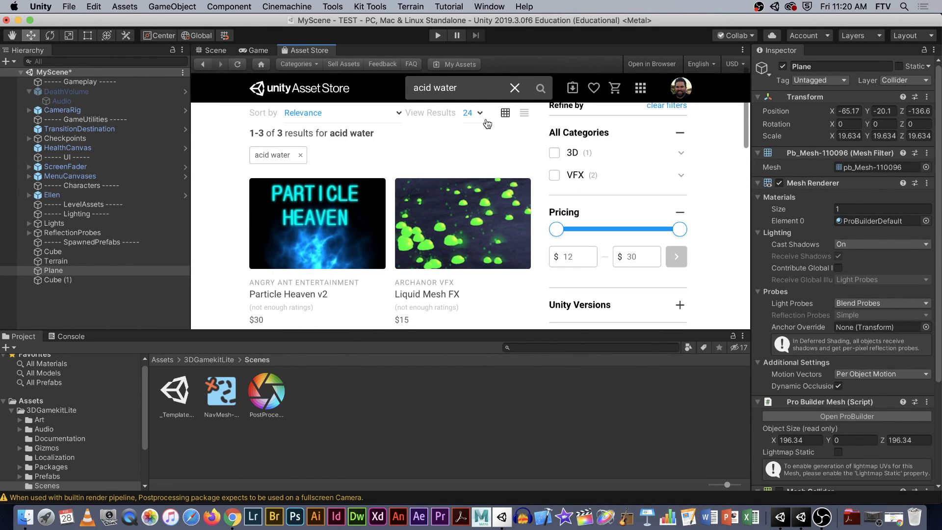
scroll(479, 113, "up", 1)
left_click(443, 94)
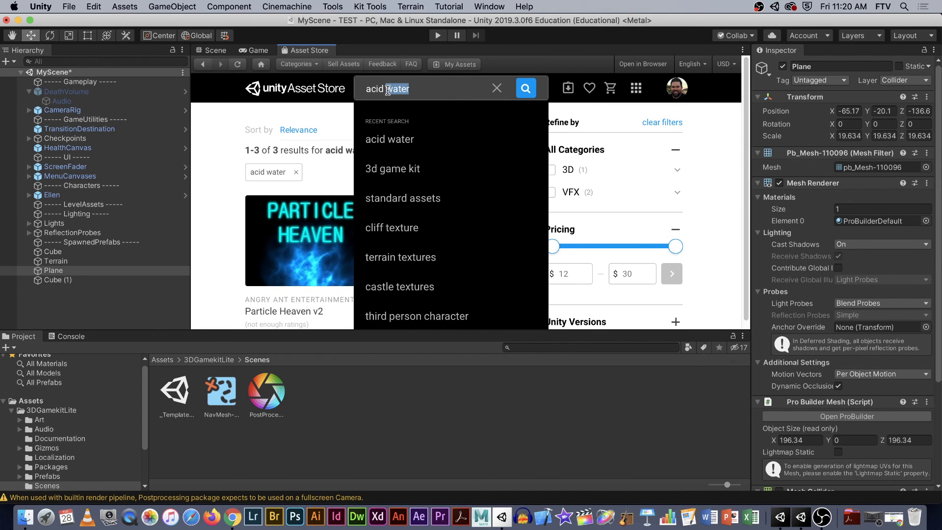
key("BackSpace")
key("Return")
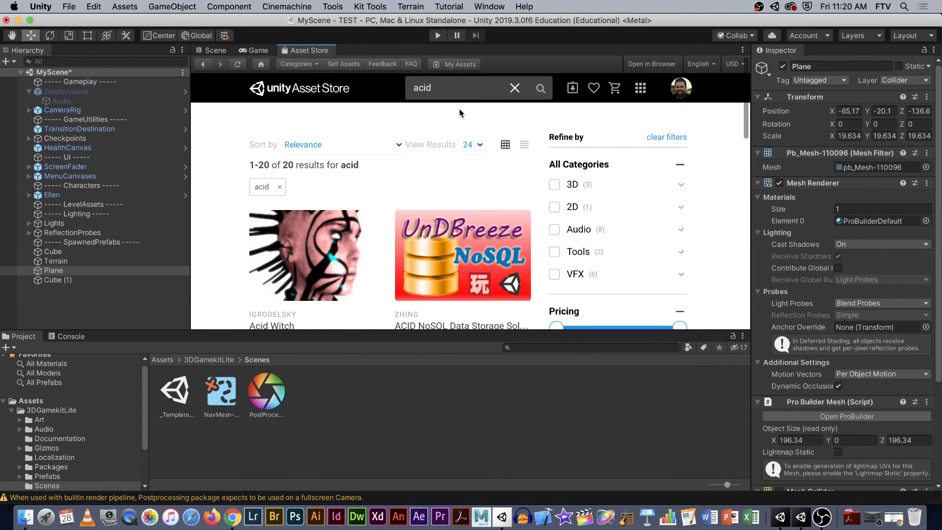
scroll(617, 221, "down", 4)
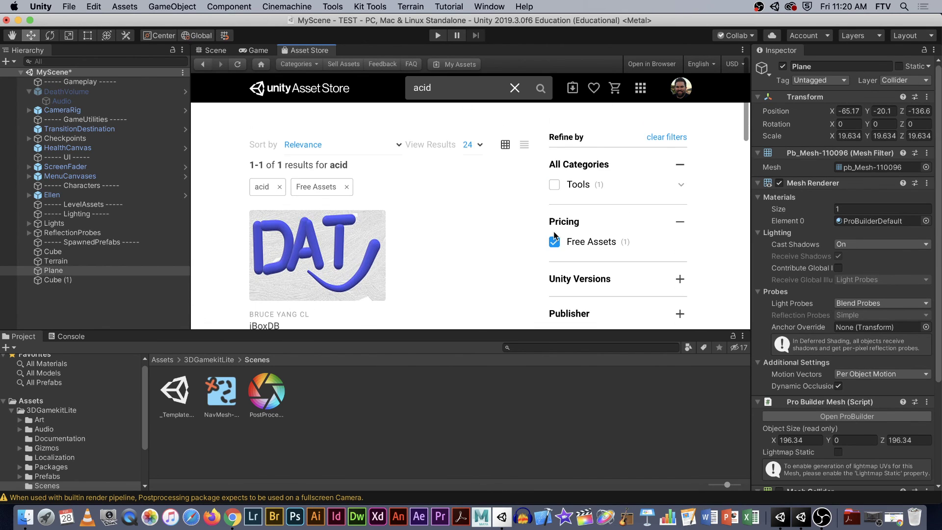
Search for 'water texture' and open the Stylize Water Texture product page.
double_click(426, 90)
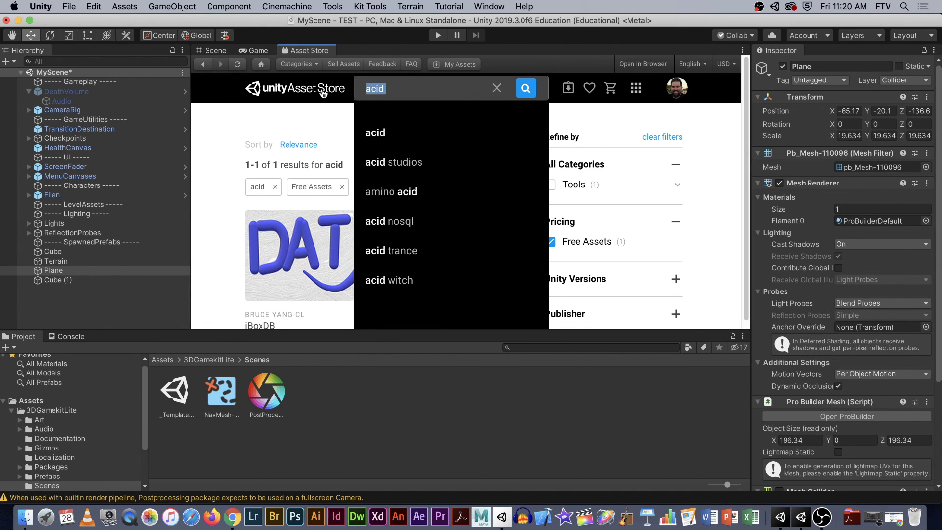
type("water t")
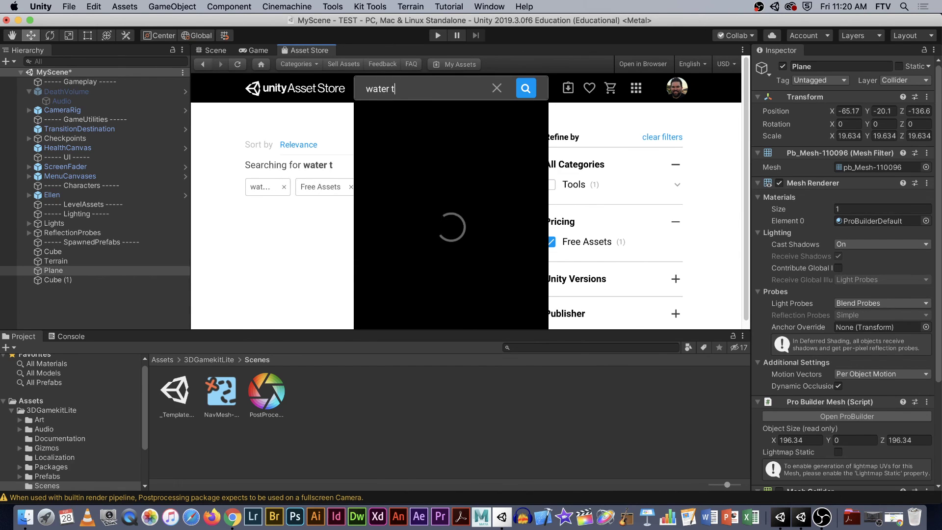
type("exture")
key("Return")
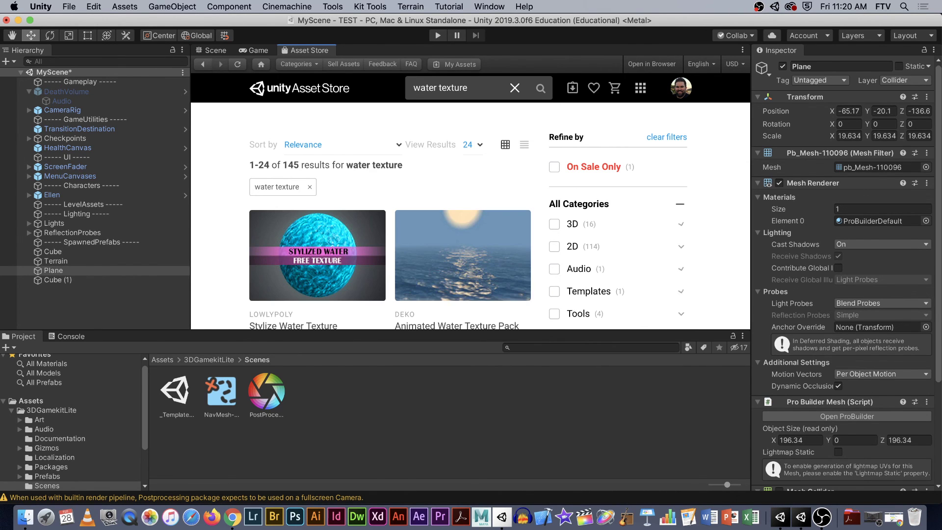
scroll(343, 254, "down", 1)
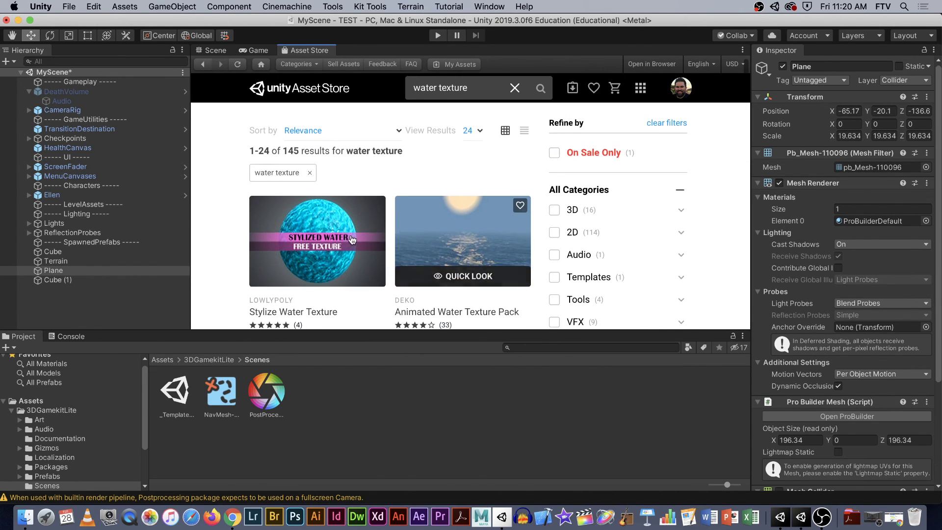
scroll(342, 254, "down", 1)
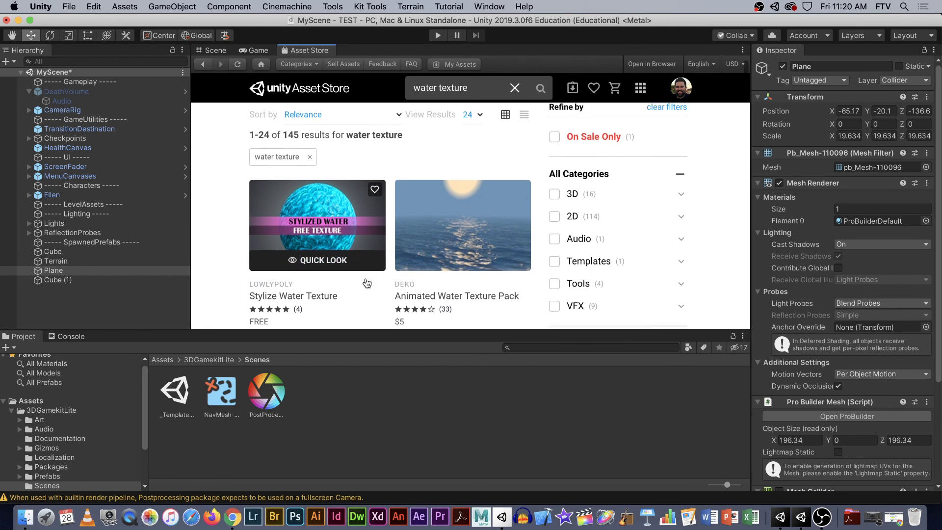
left_click(342, 205)
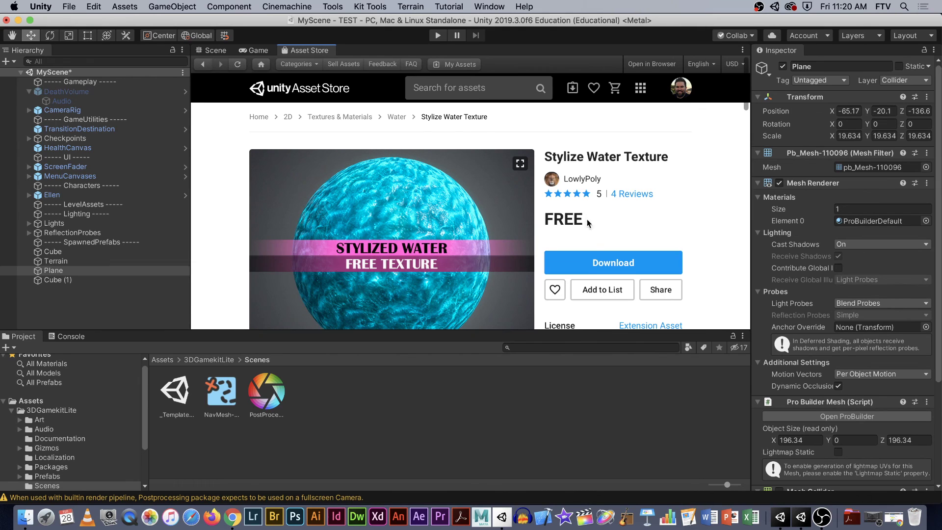
Download the Stylize Water Texture package and import all its files.
left_click(588, 261)
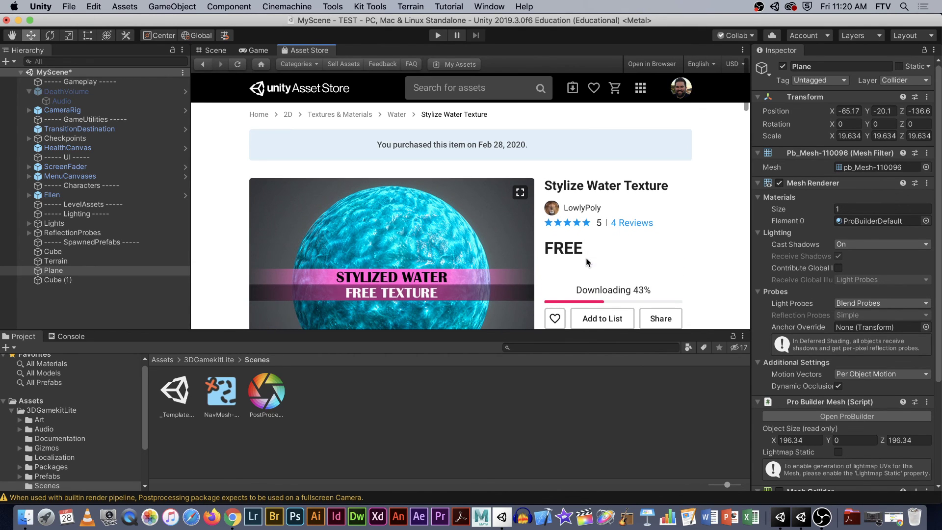
left_click(593, 293)
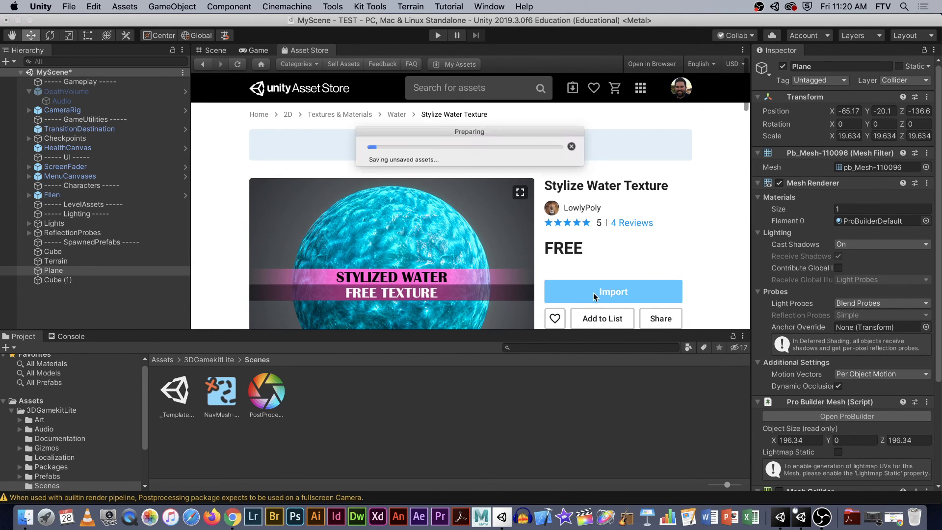
left_click(435, 383)
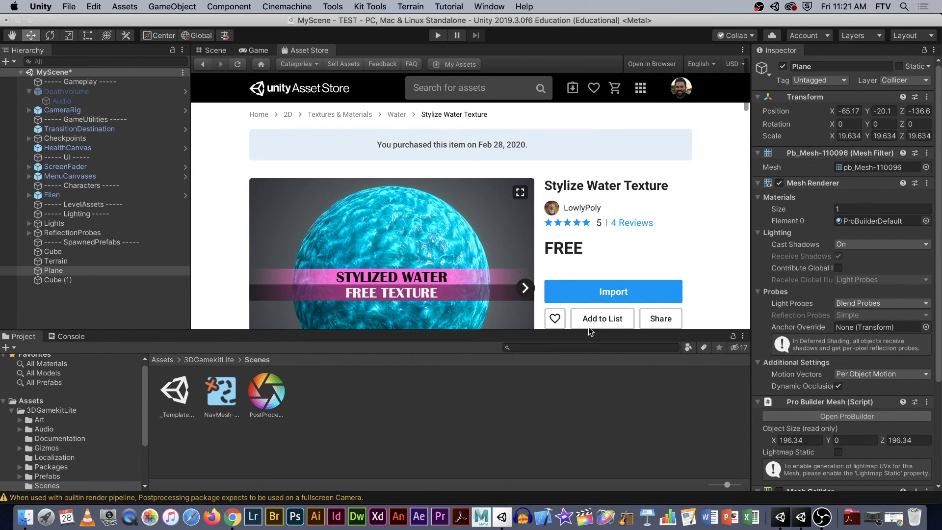
Browse to Stylize Water Texture > Materials and inspect the Stylize Water material.
left_click_drag(147, 416, 145, 465)
left_click(62, 475)
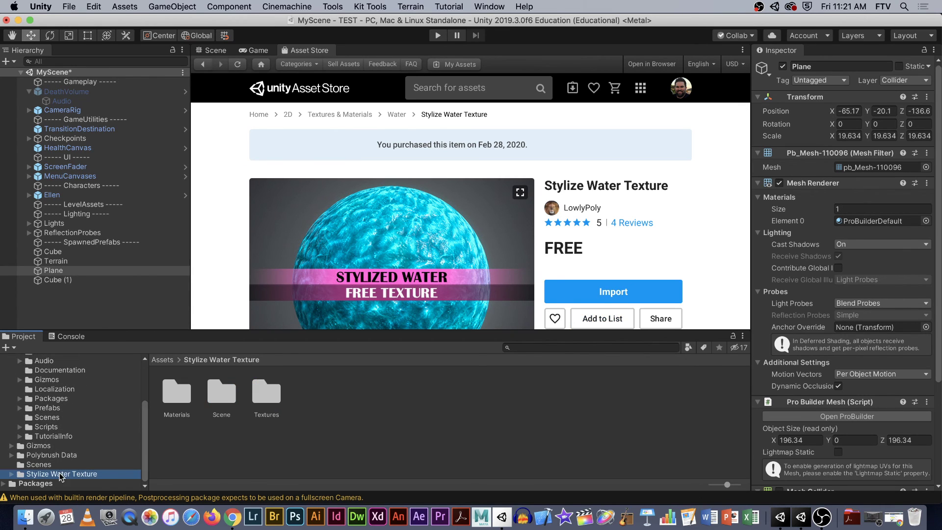
double_click(167, 403)
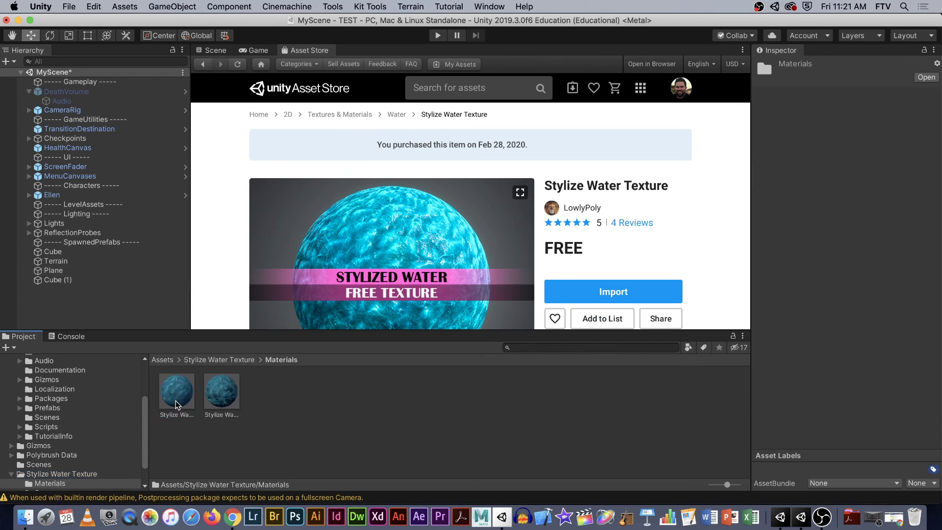
left_click(233, 405)
left_click_drag(911, 366, 848, 374)
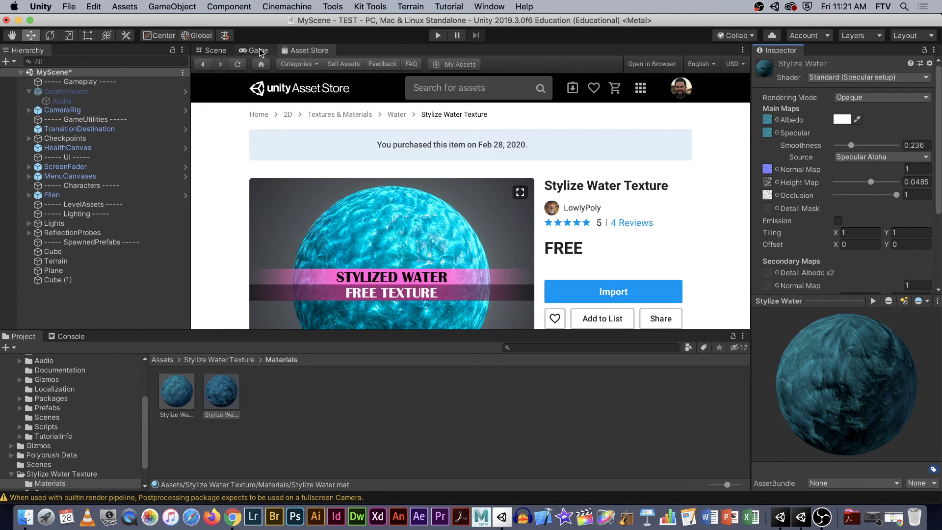
Back in the Scene, rename Cube (1) to 'DEATH LAYER'.
left_click(215, 51)
left_click(370, 239)
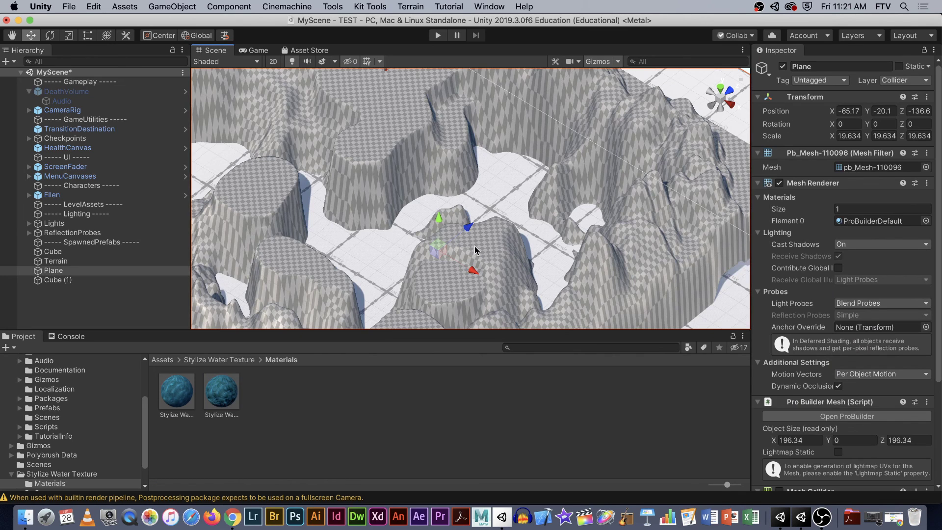
left_click(66, 280)
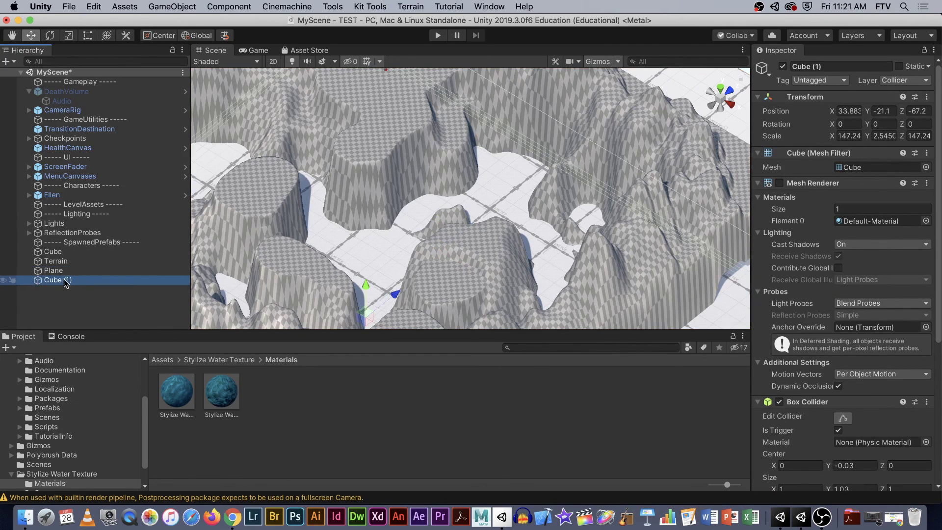
left_click(64, 280)
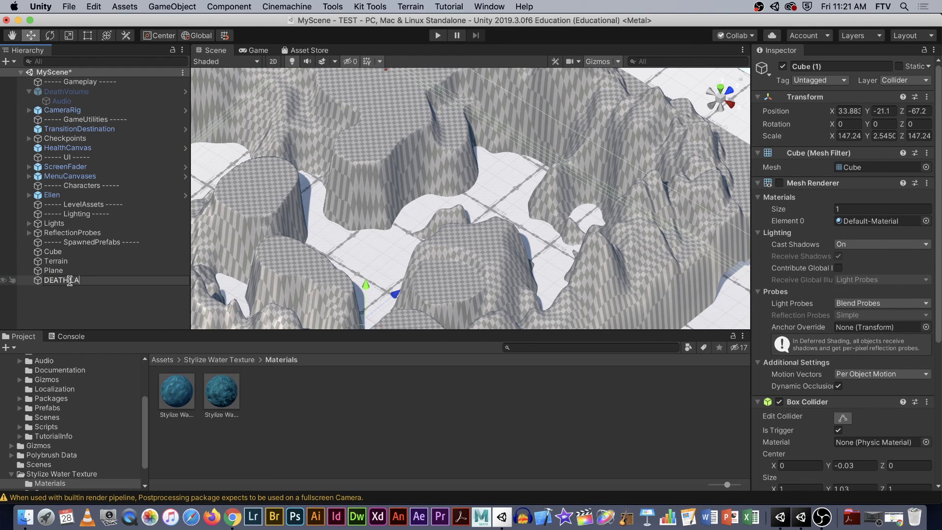
type("DEATH LAYER")
Rename Plane to 'ACID', apply the Stylize Water material to it, and enter Play mode.
left_click(53, 271)
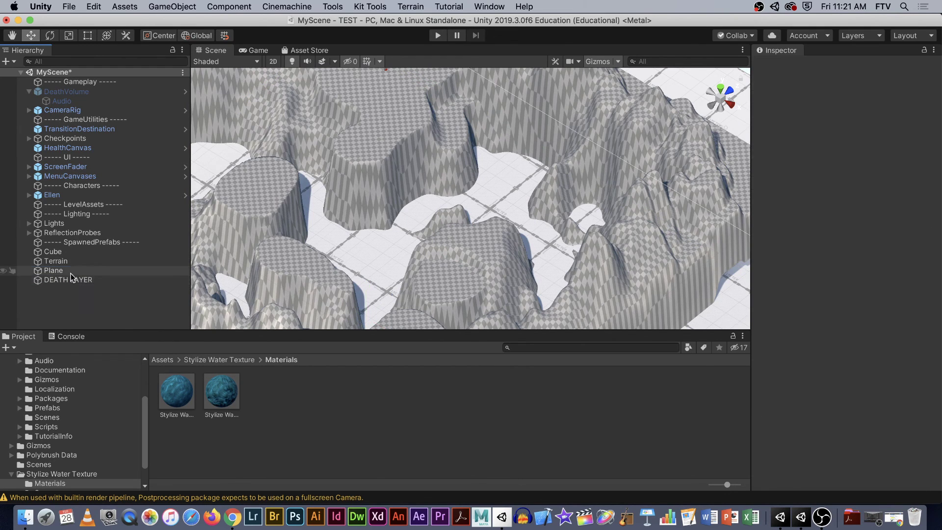
left_click(56, 271)
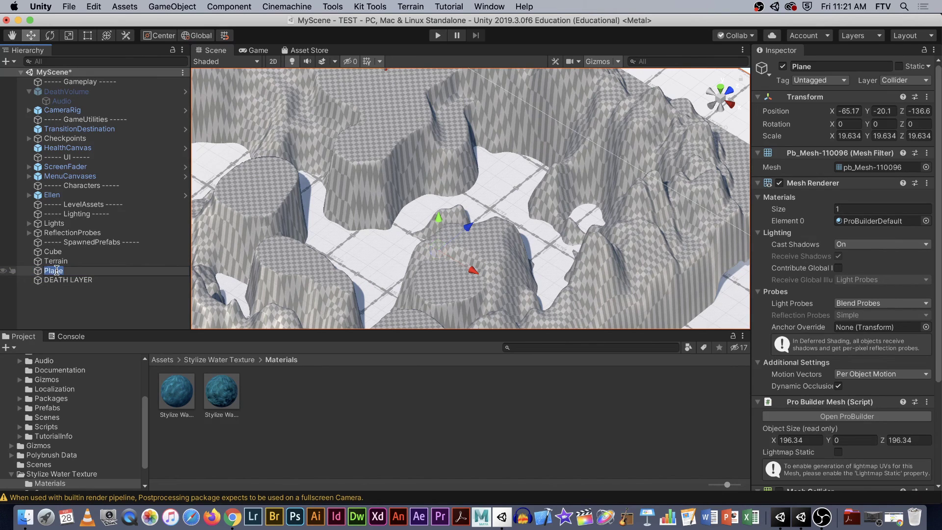
type("ACID")
key("Return")
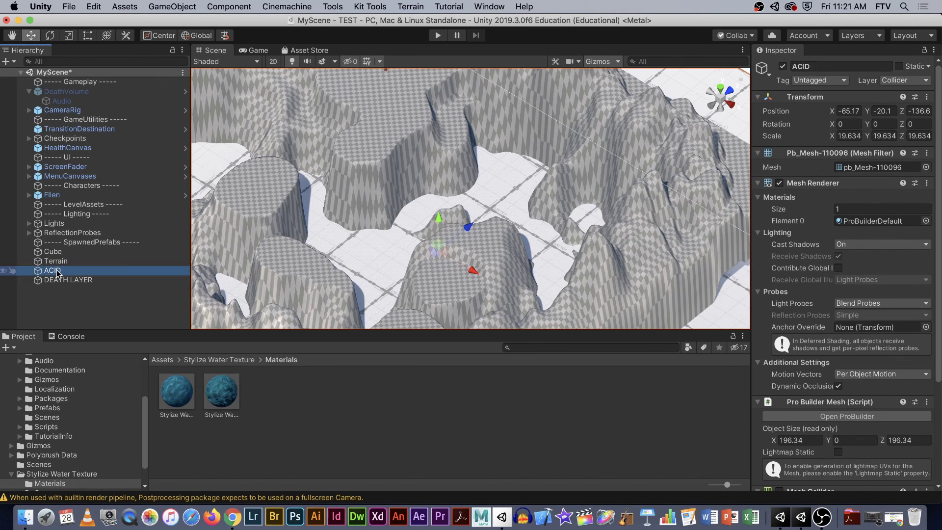
left_click_drag(221, 391, 365, 260)
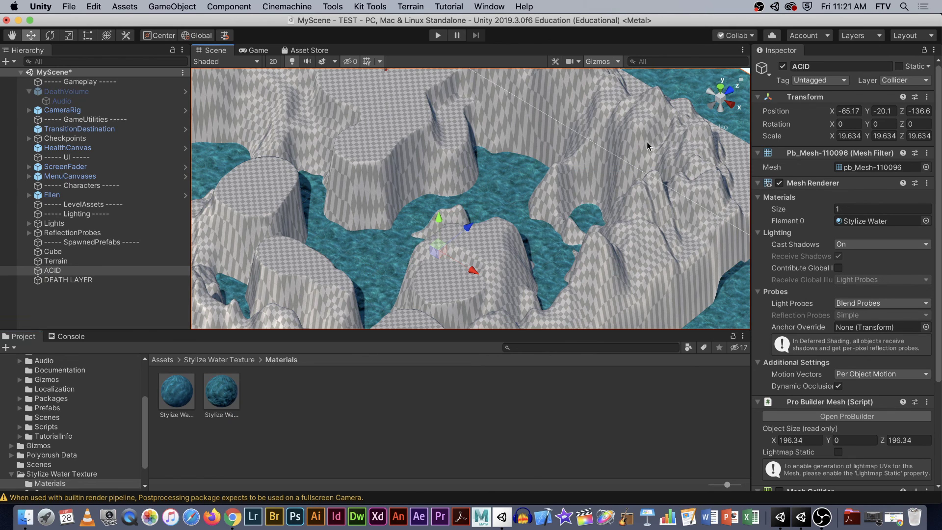
left_click(444, 38)
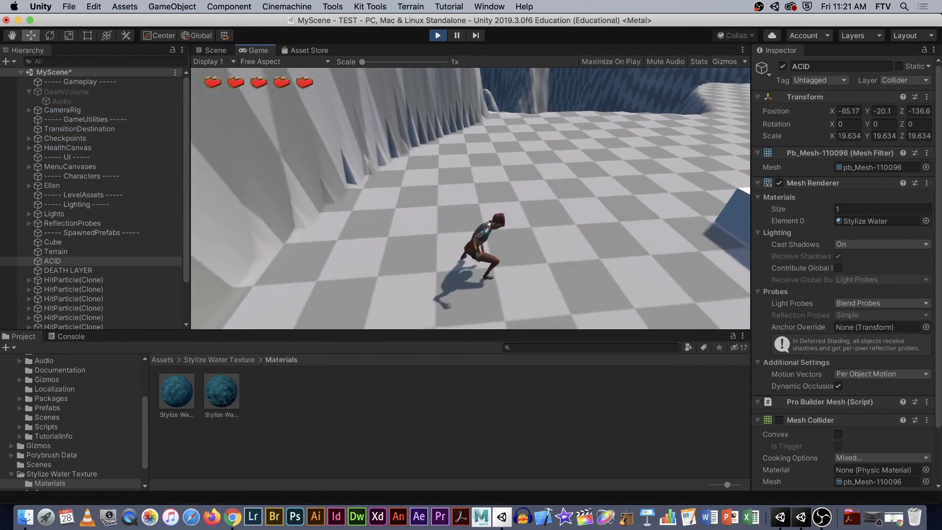
Run Ellen off the ledge into the new water, then pause the game.
key("w")
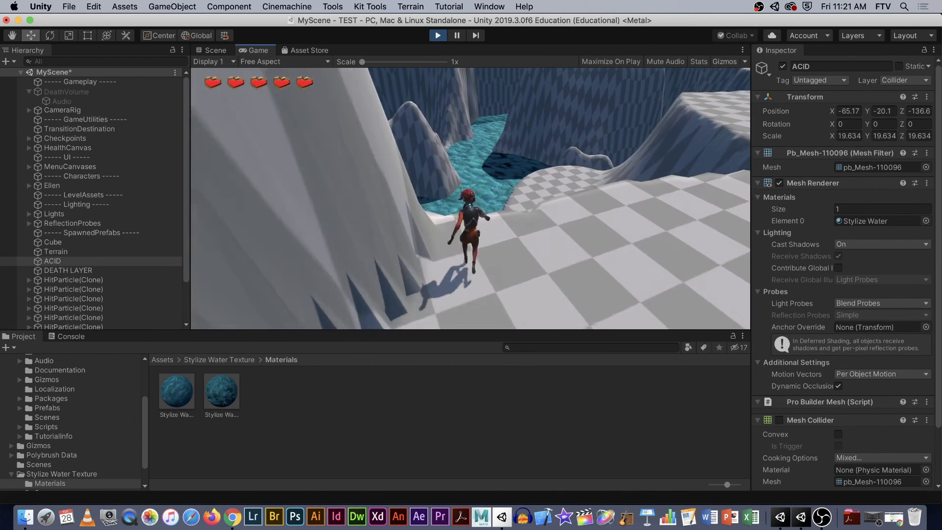
key("w")
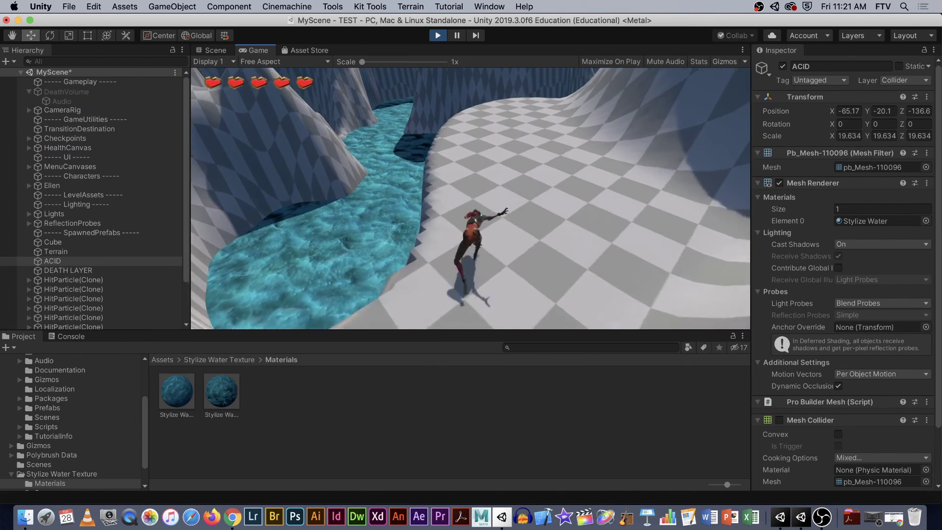
key("w")
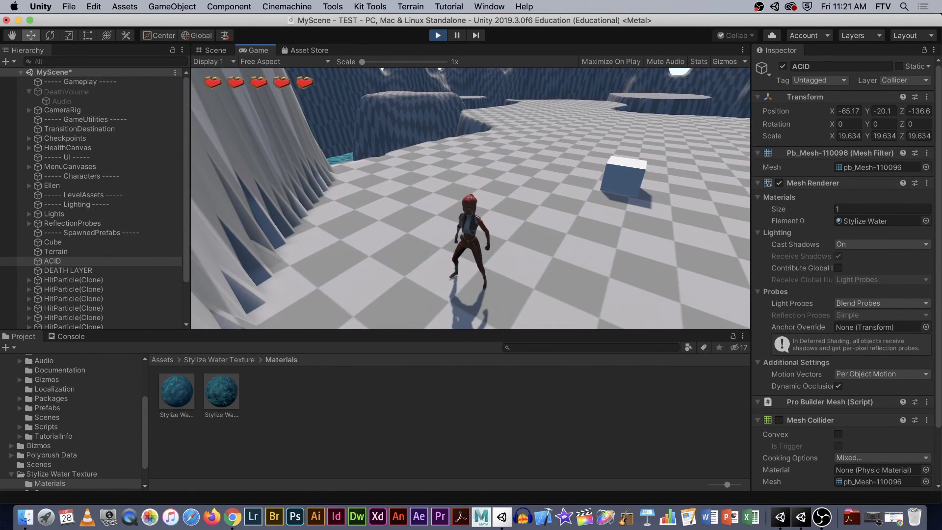
key("Escape")
Inspect the Stylize Water Diffuse and Stylize Water materials, then exit Play mode.
left_click(179, 391)
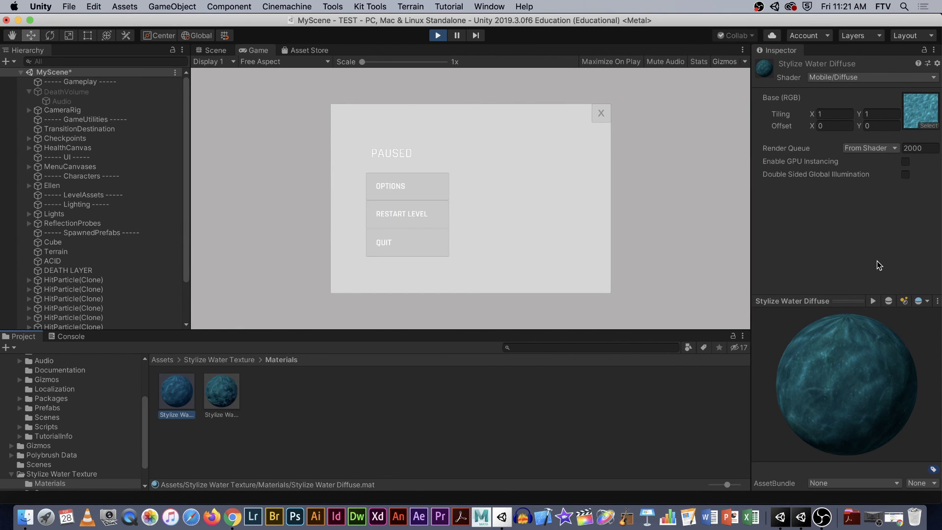
left_click(221, 391)
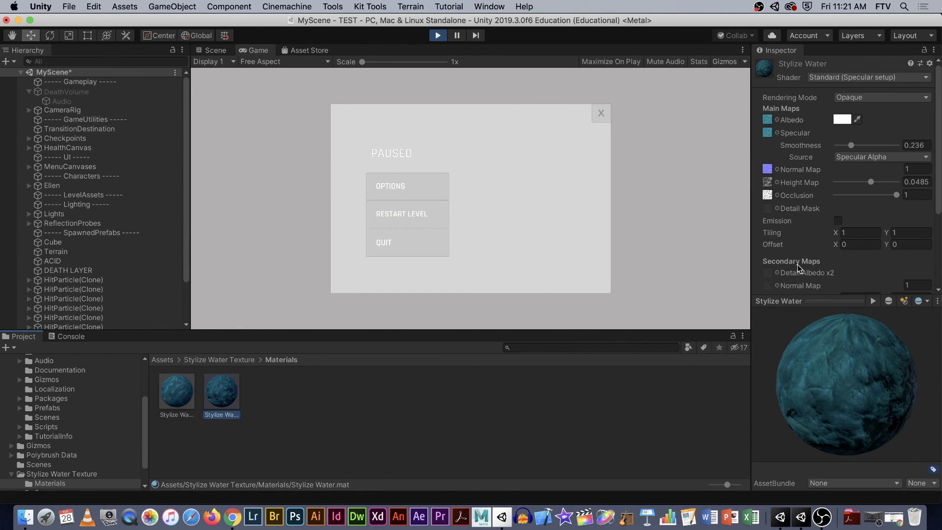
scroll(817, 248, "down", 5)
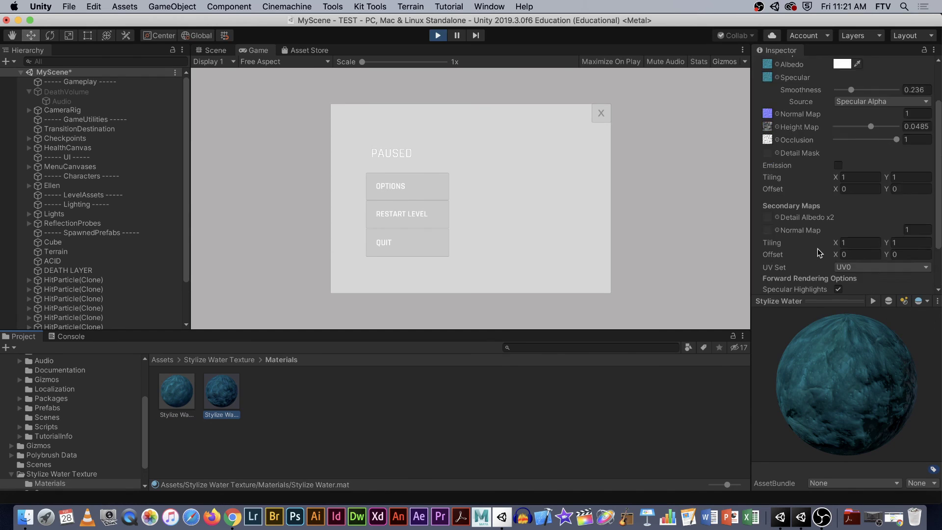
left_click(635, 411)
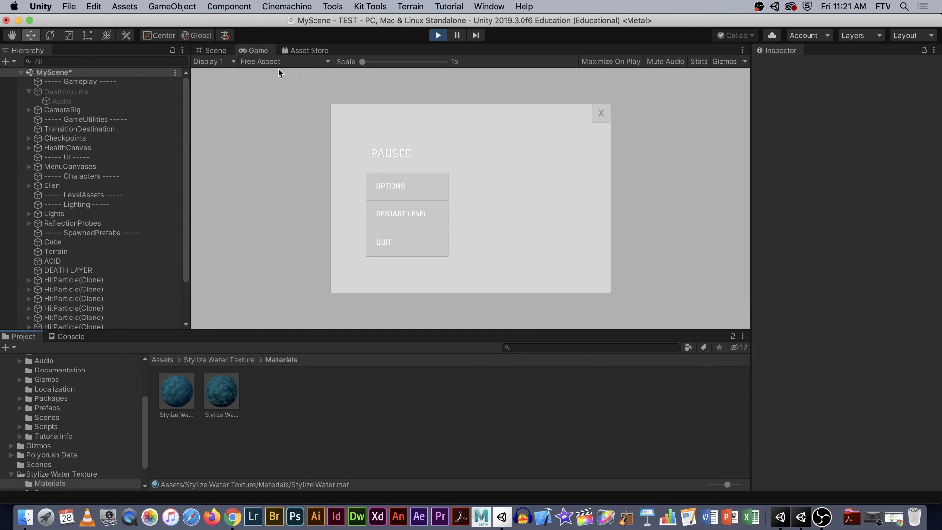
left_click(437, 35)
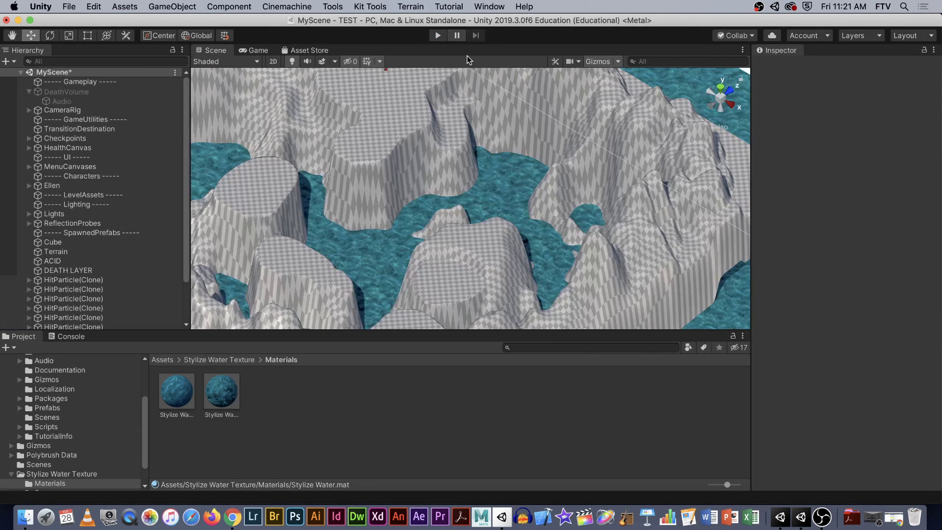
Give Stylize Water a 9DFF00 lime tint and 0.426 smoothness, then locate its Textures folder.
left_click(371, 241)
left_click(238, 391)
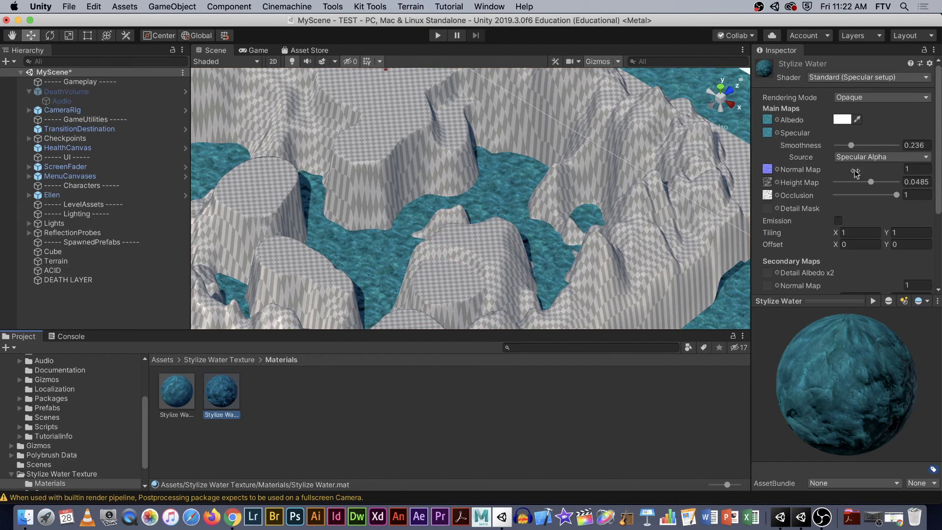
left_click(840, 119)
left_click_drag(287, 110, 275, 92)
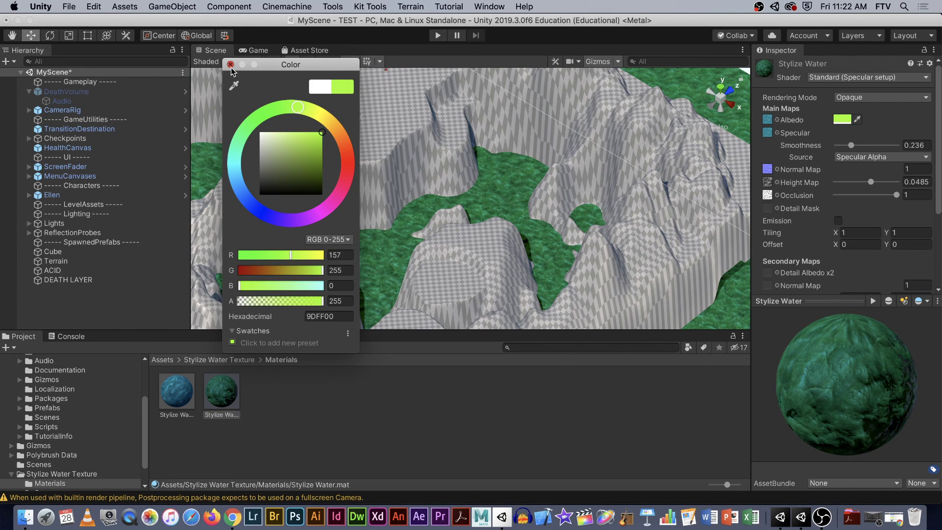
left_click(231, 65)
left_click_drag(847, 149, 862, 149)
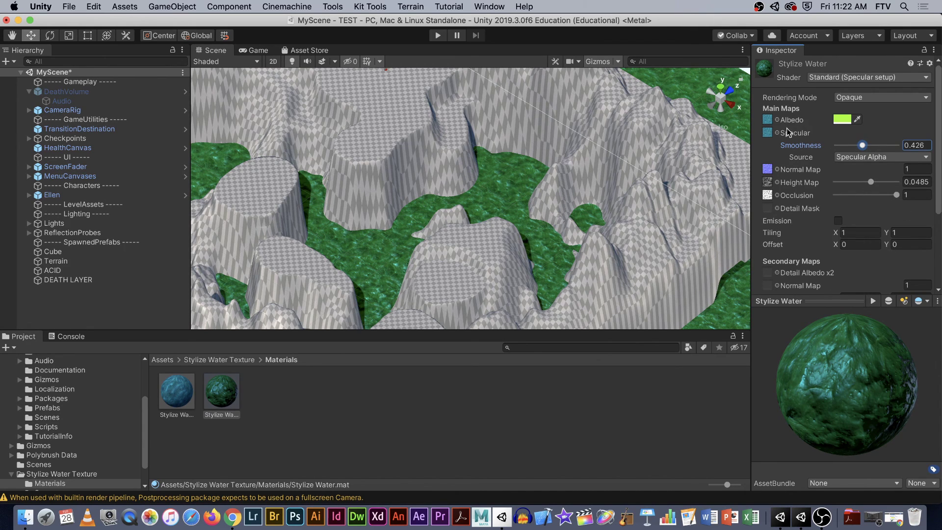
left_click(768, 133)
left_click(533, 421)
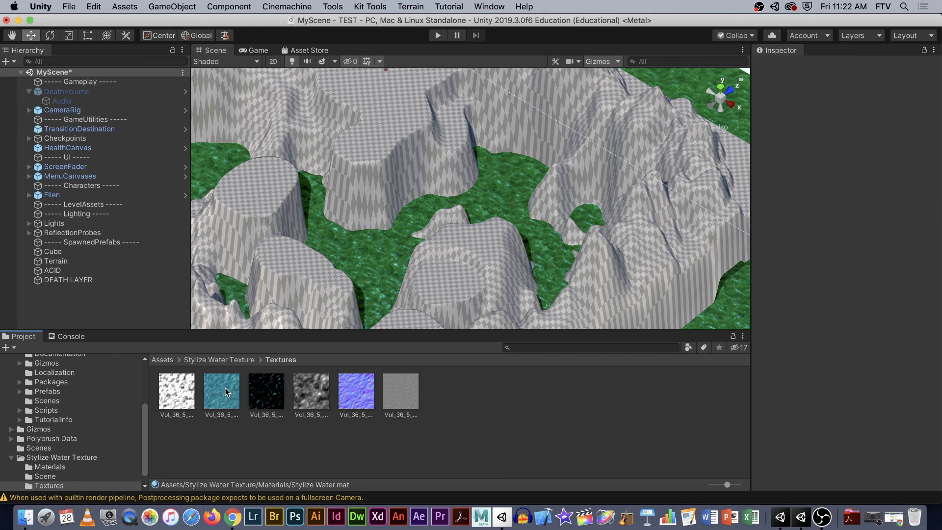
Look over the water textures, then turn on Emission for the green Stylize Water material.
left_click(260, 406)
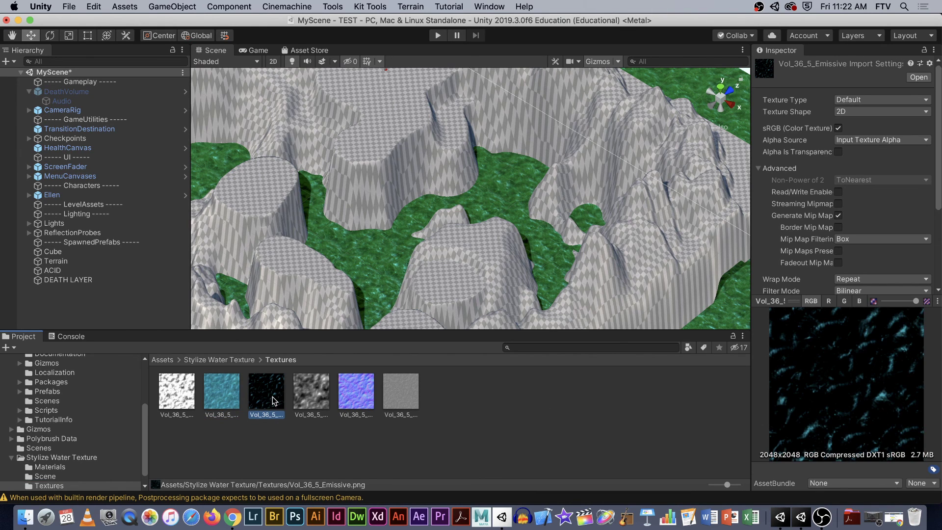
left_click(237, 402)
left_click(315, 404)
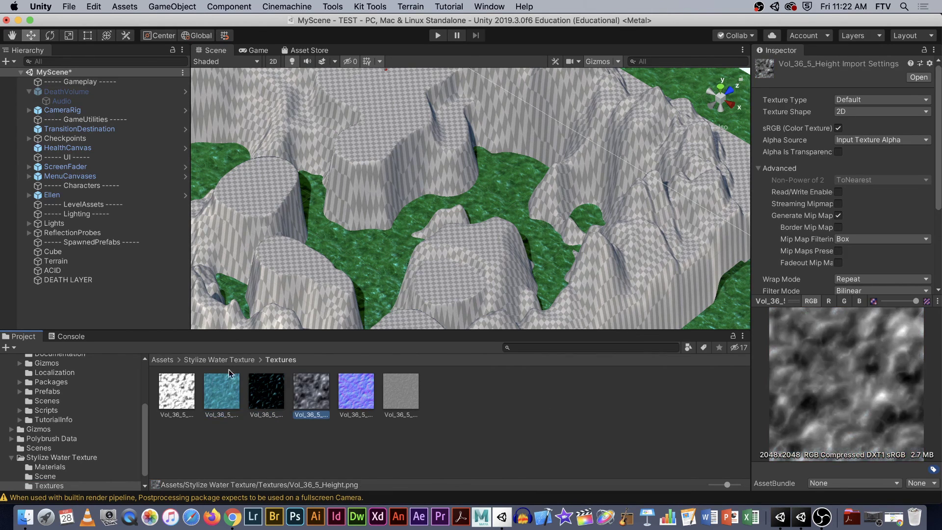
left_click(219, 359)
left_click(222, 393)
double_click(186, 401)
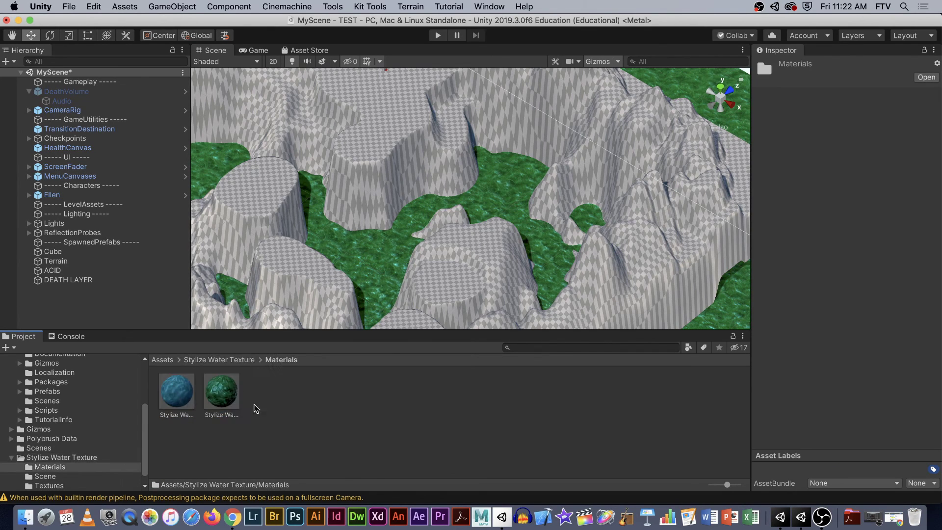
left_click(226, 403)
left_click(837, 221)
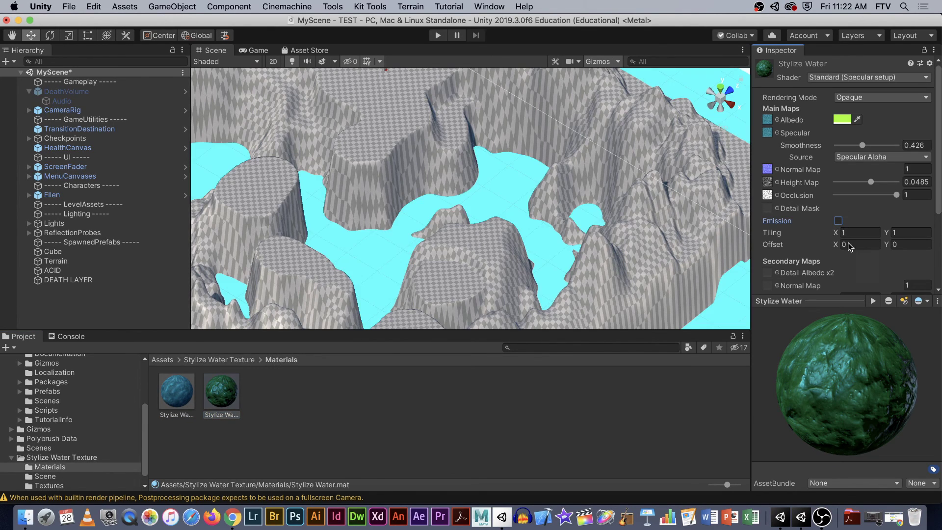
Reselect the Stylize Water material in Materials and lock the Inspector on it.
left_click(228, 361)
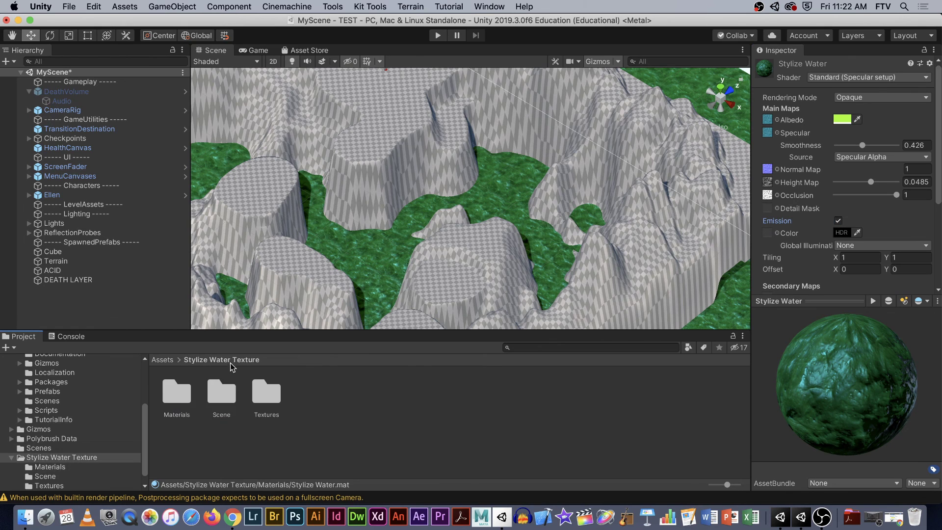
double_click(267, 395)
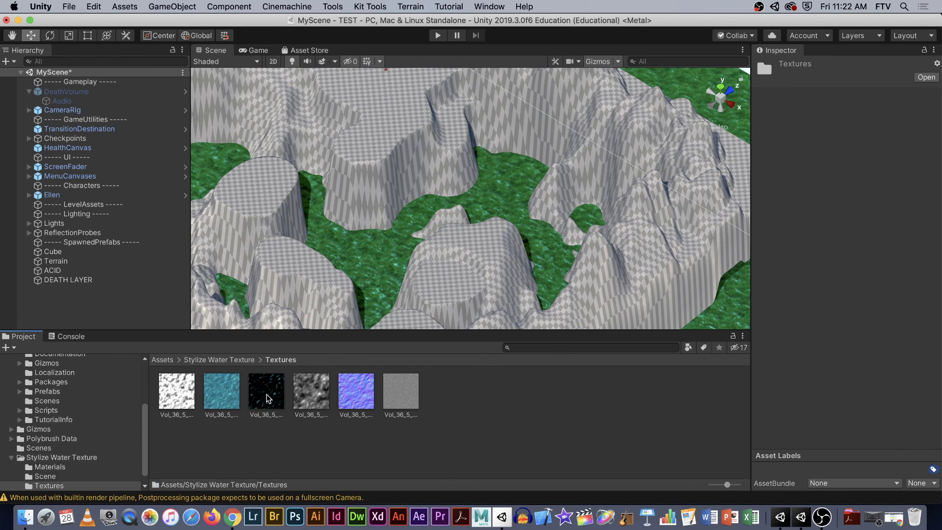
left_click(233, 363)
left_click(176, 392)
left_click(372, 281)
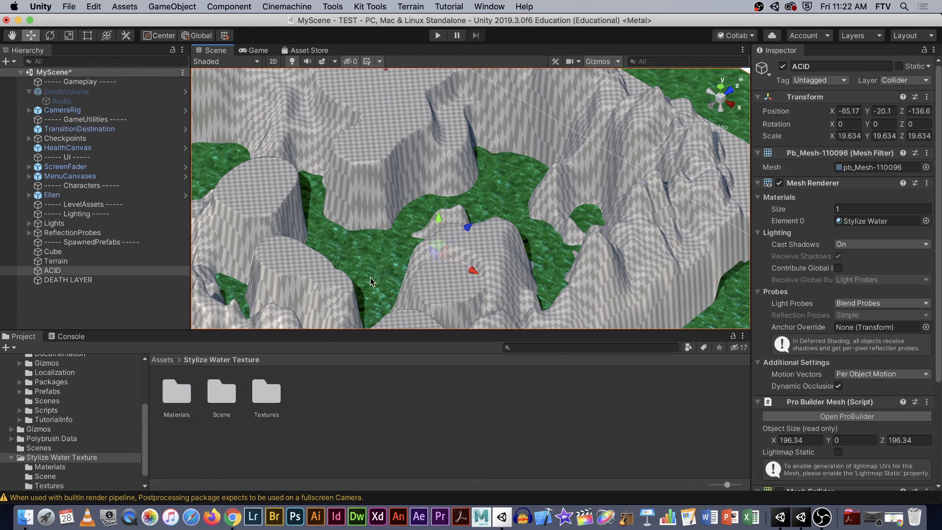
left_click(384, 269)
left_click(177, 392)
double_click(176, 393)
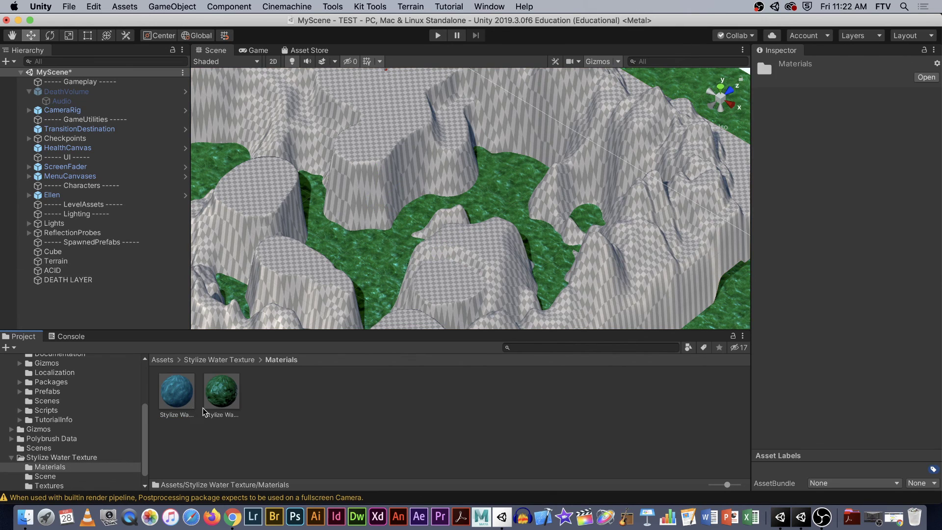
left_click(222, 392)
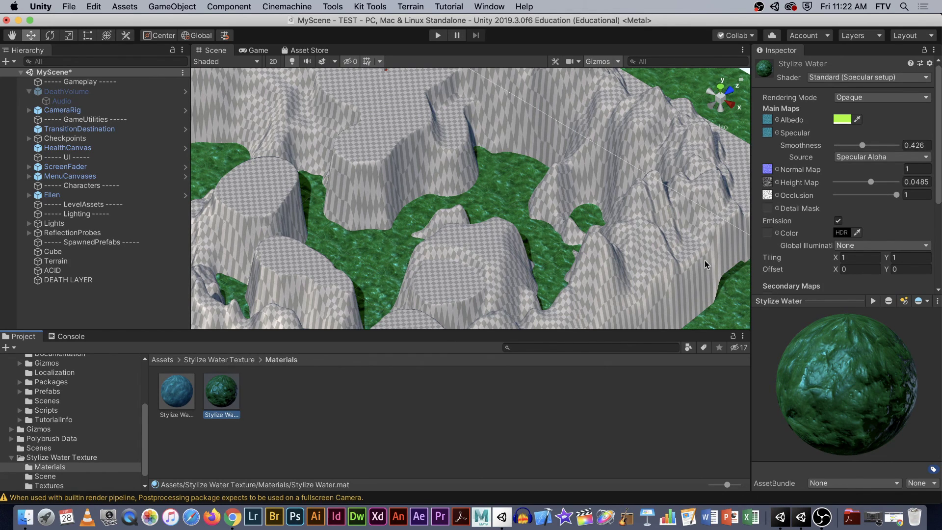
left_click(924, 50)
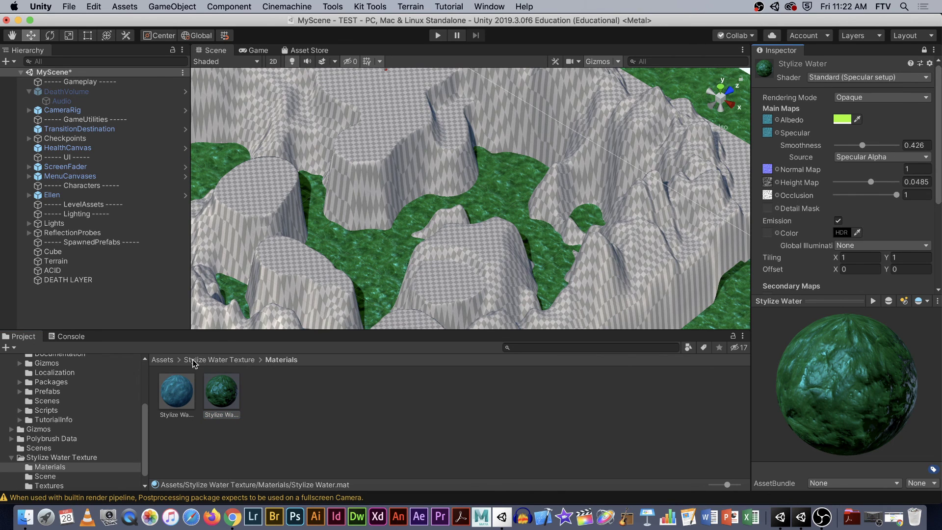
Assign the Vol_36_5_Emissive texture as the material's emission map.
left_click(163, 359)
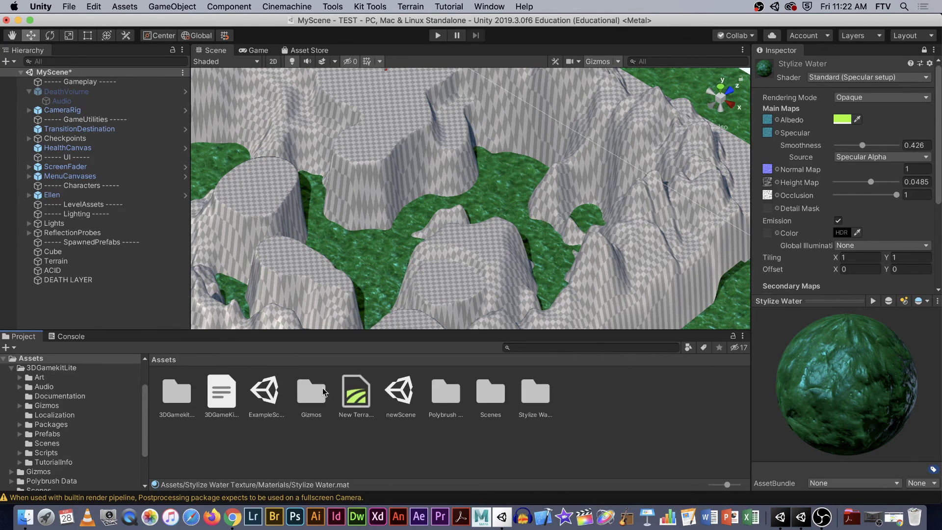
double_click(534, 403)
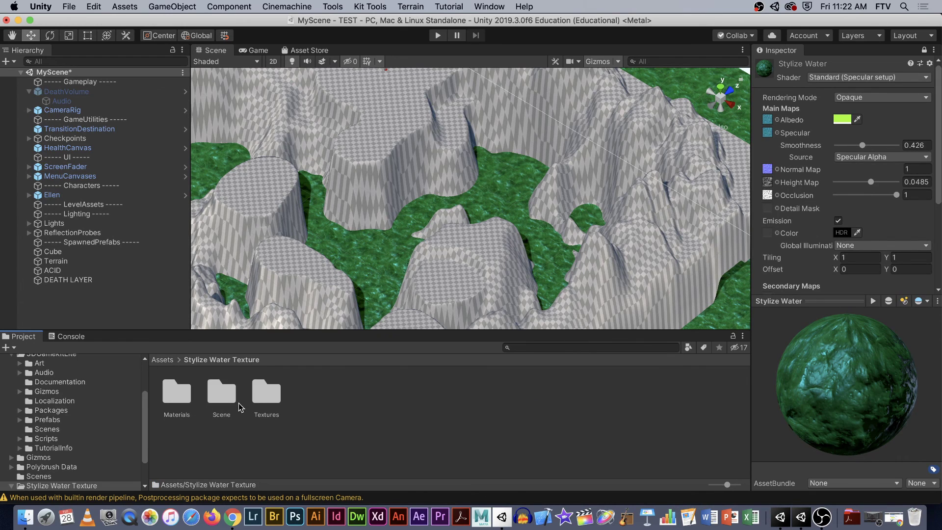
double_click(271, 415)
left_click(280, 403)
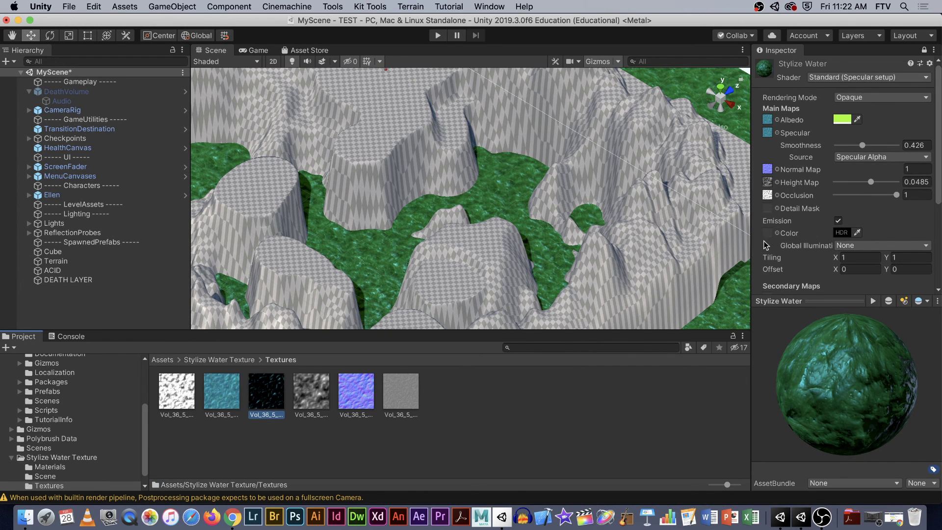
left_click_drag(263, 403, 767, 236)
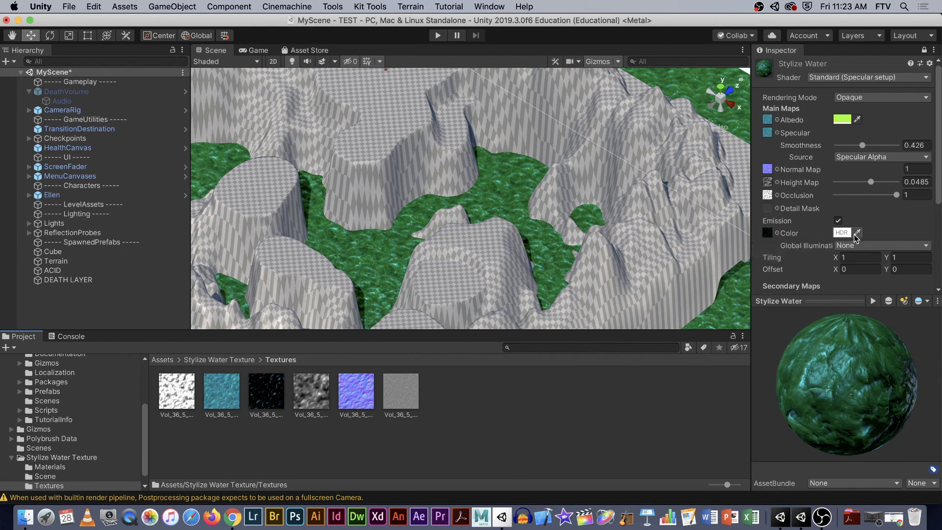
Set the material's HDR emission colour to bright yellow.
left_click(843, 234)
left_click_drag(358, 141, 317, 113)
left_click_drag(279, 157, 346, 122)
left_click(230, 64)
Check the glowing material preview against the textures, then bring up the Base_Color texture's options.
left_click(389, 225)
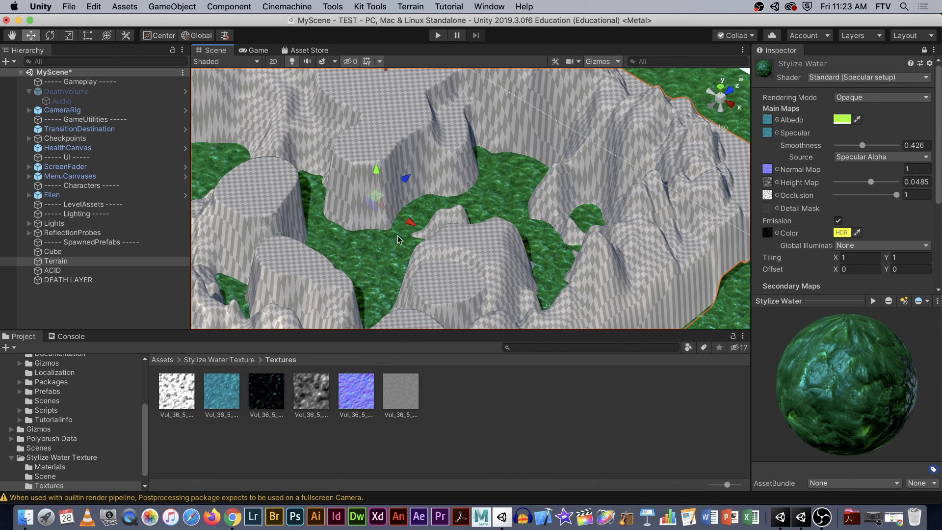
left_click(385, 308)
left_click(354, 396)
left_click(398, 397)
left_click(221, 398)
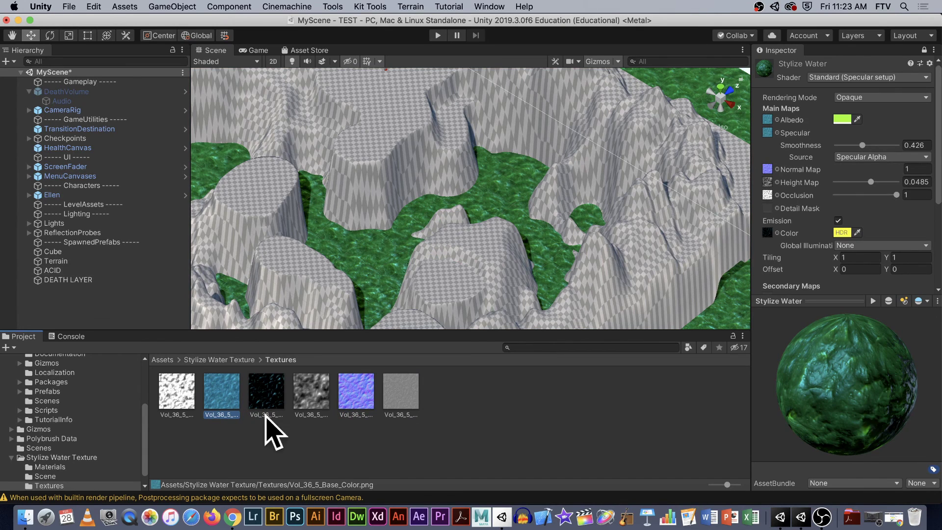
left_click_drag(879, 408, 876, 431)
left_click(282, 393)
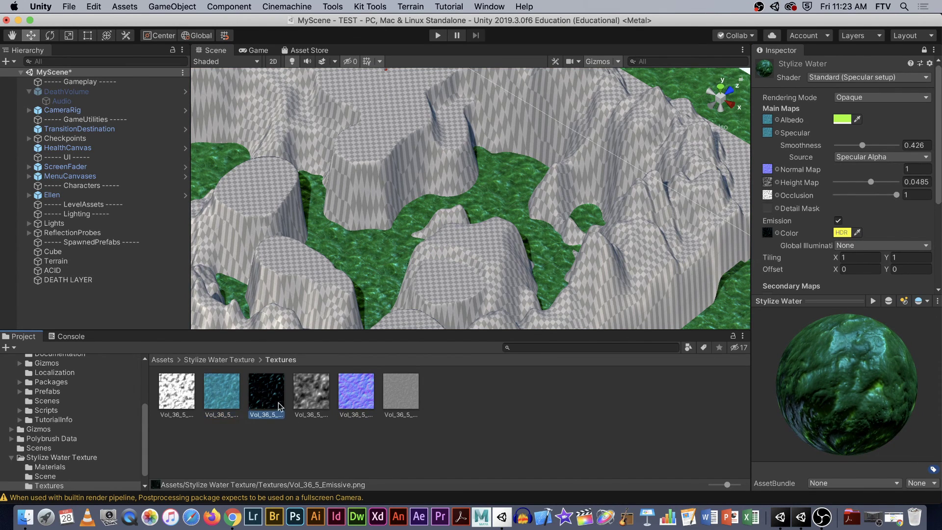
scroll(358, 275, "up", 10)
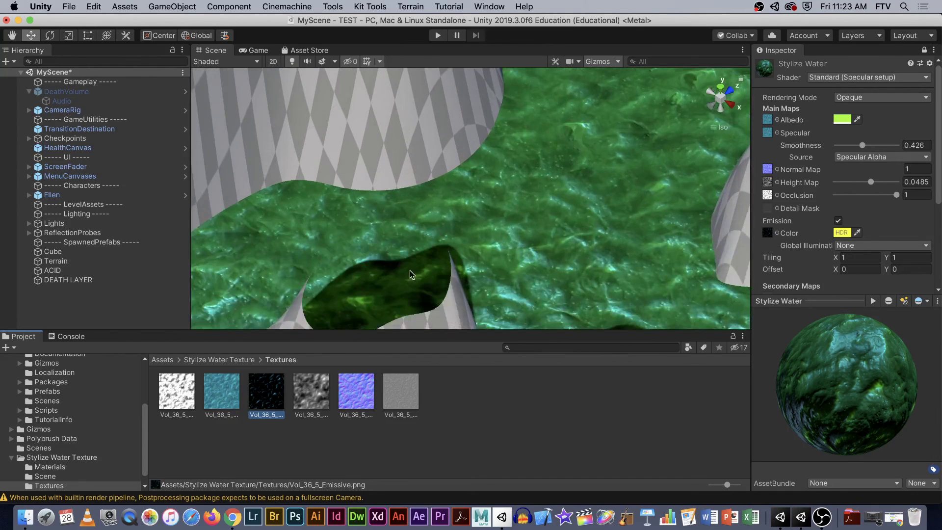
scroll(410, 270, "down", 5)
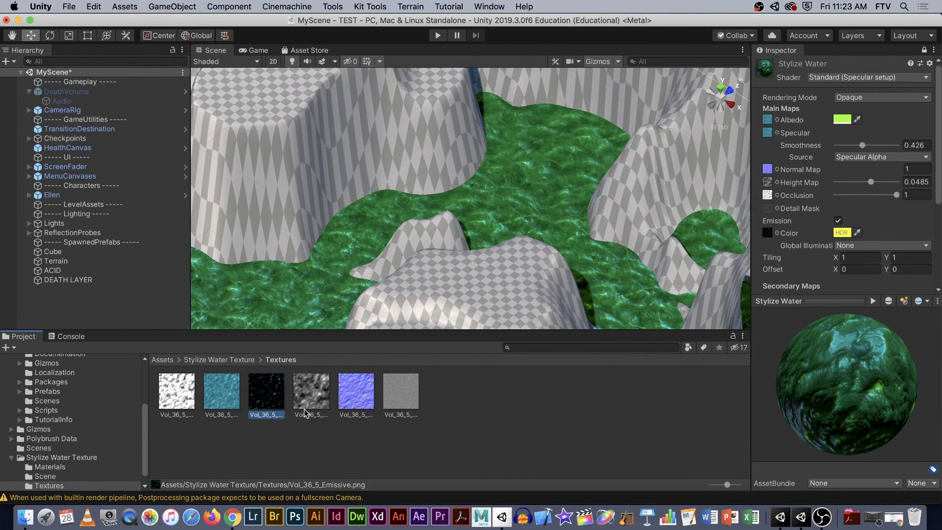
left_click_drag(815, 393, 864, 422)
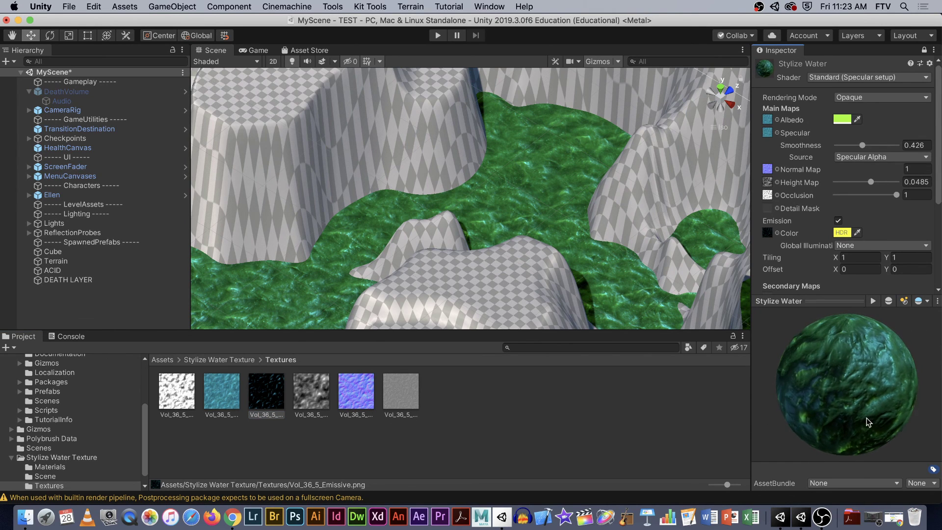
left_click(214, 420)
right_click(216, 400)
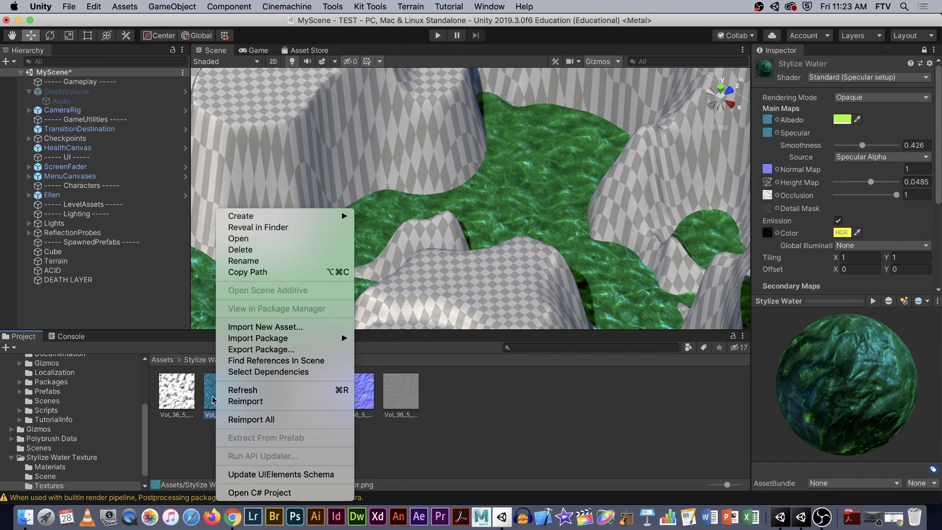
Reveal Vol_36_5_Base_Color.png in Finder and open it with Adobe Photoshop 2020.
left_click(279, 227)
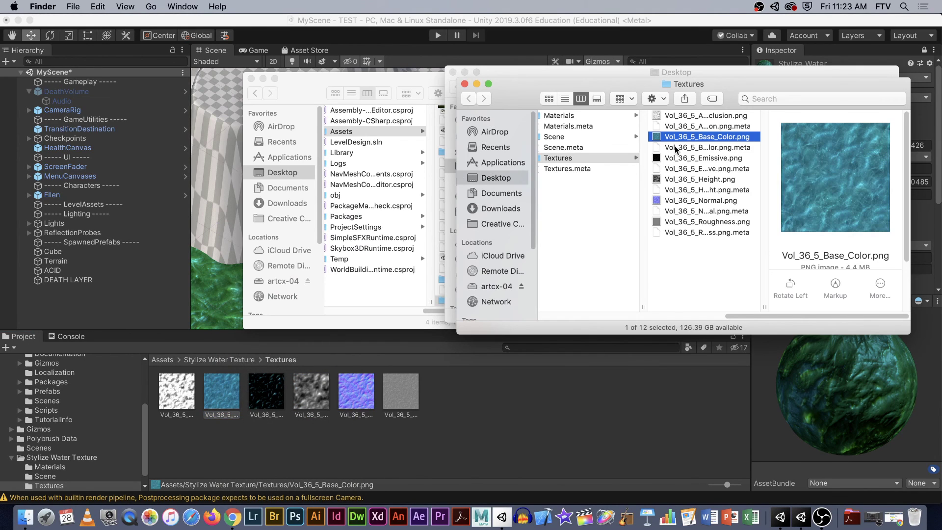
right_click(661, 138)
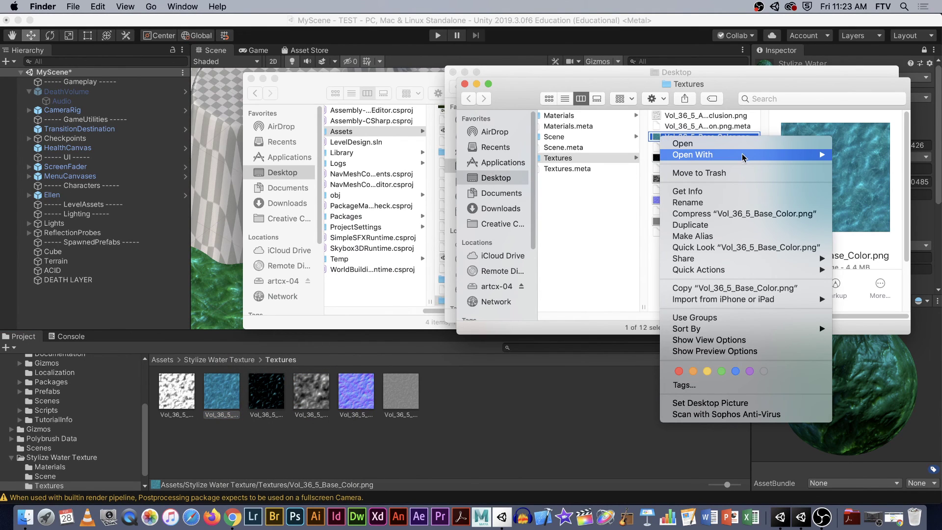
left_click(759, 154)
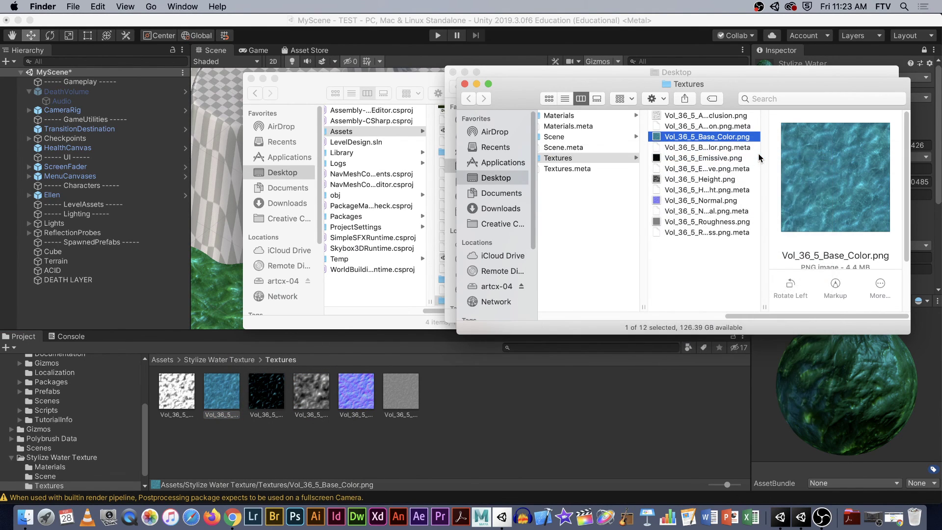
right_click(669, 138)
mouse_move(697, 152)
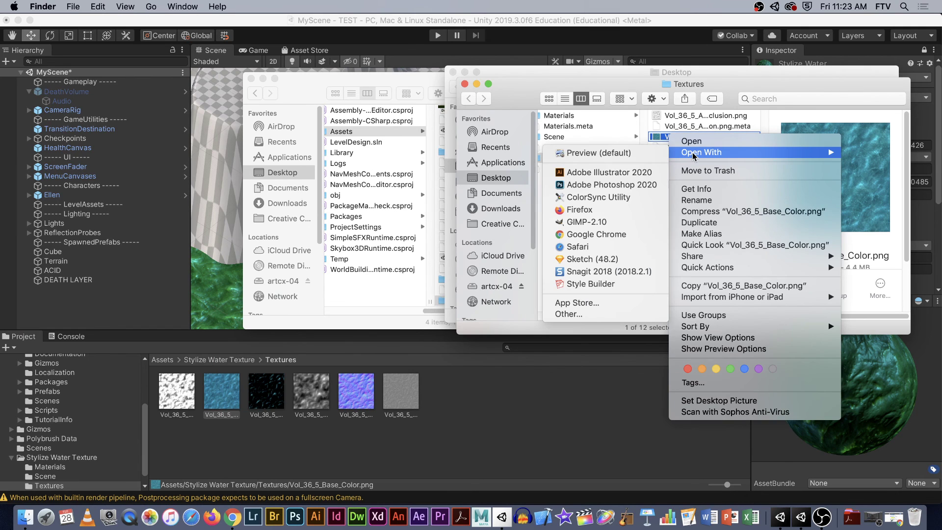
left_click(600, 185)
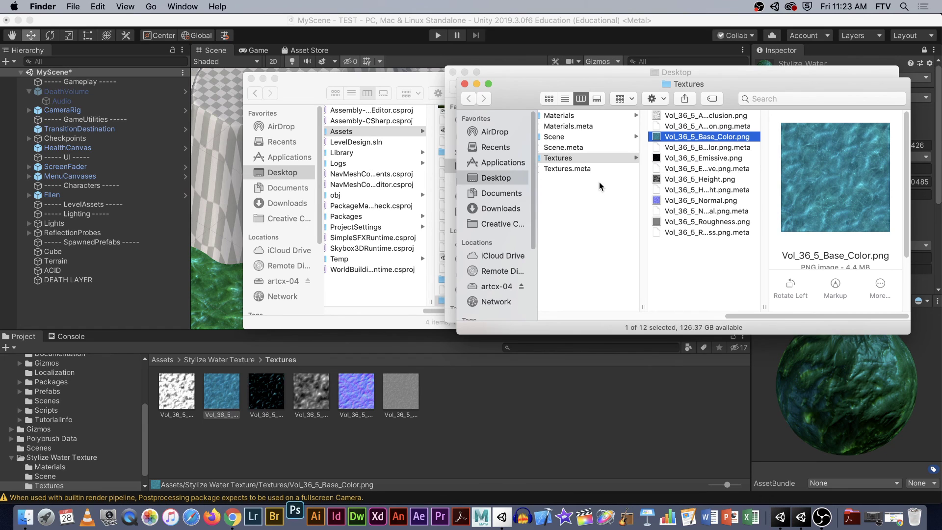
left_click_drag(847, 392, 829, 383)
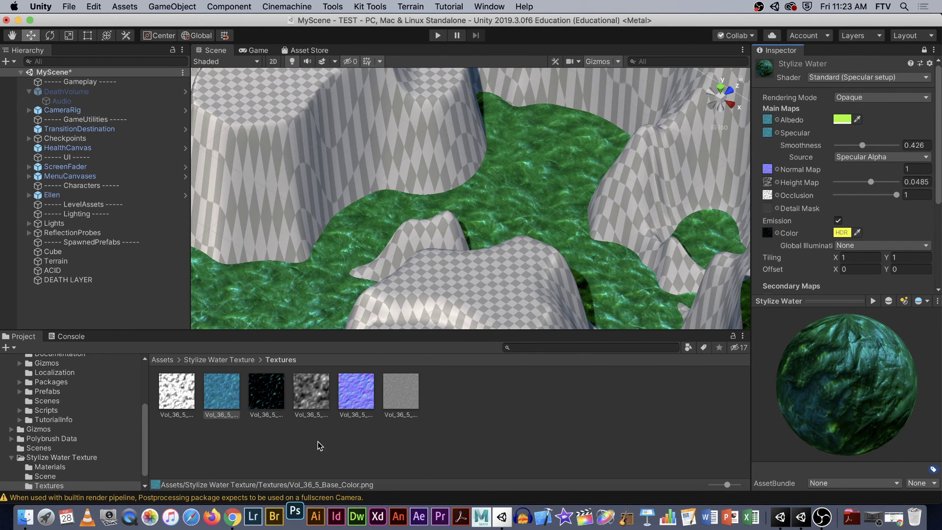
In Photoshop, open the Curves adjustment and cancel it, leaving the image unchanged.
left_click(292, 516)
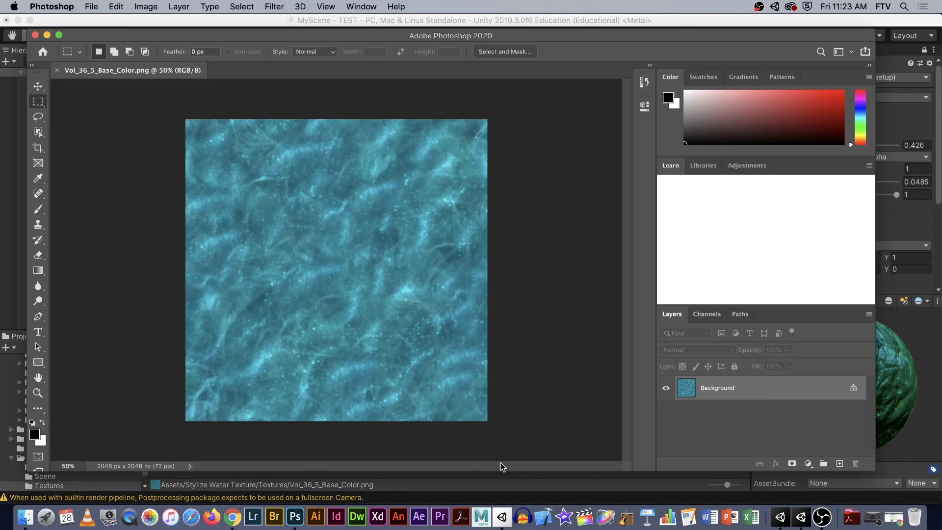
left_click(146, 6)
mouse_move(199, 39)
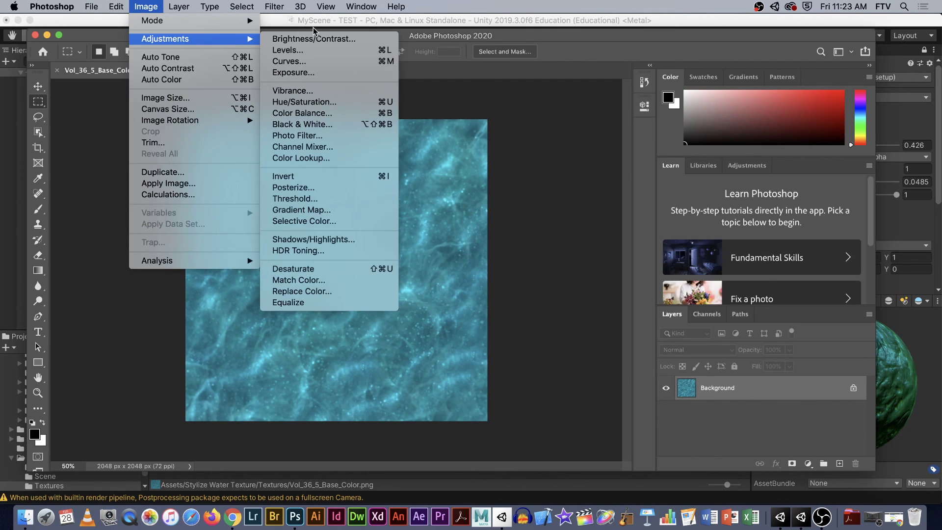
left_click(323, 62)
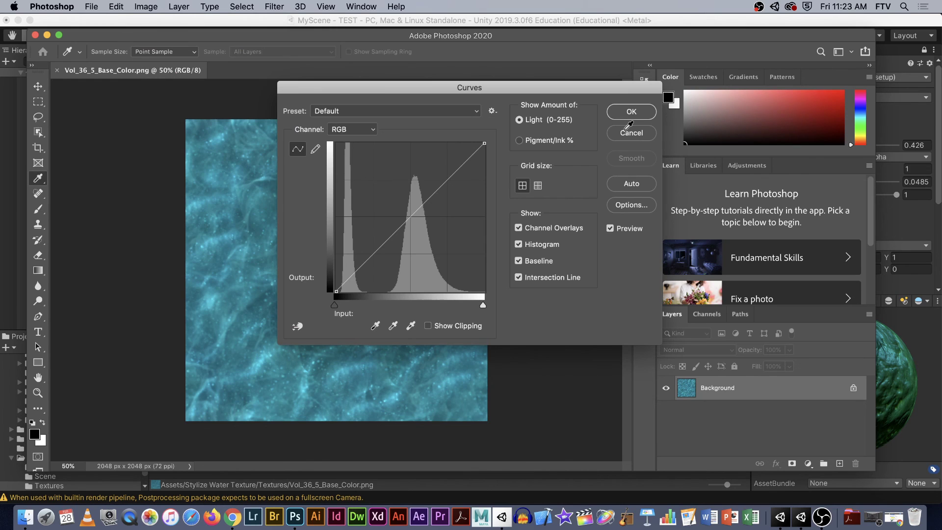
left_click(636, 132)
key("m")
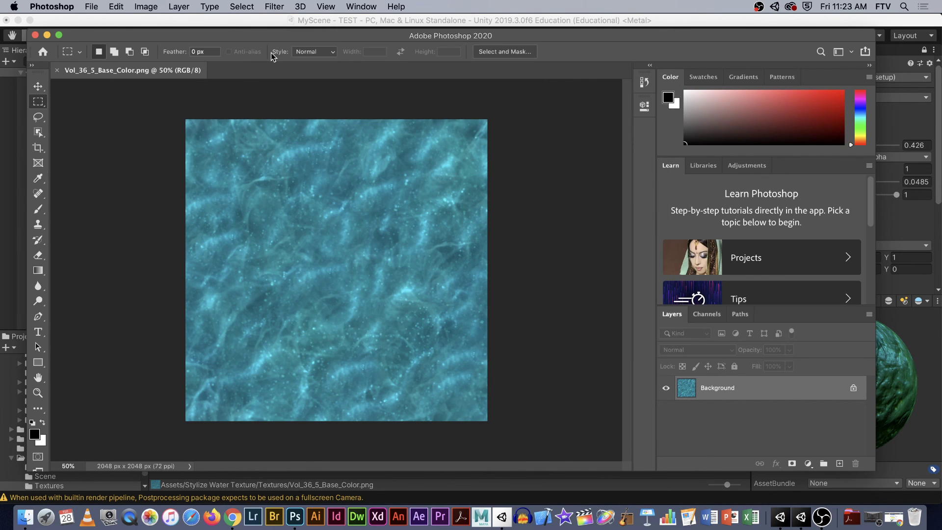
Shift the texture's hue to -35 with Hue/Saturation to turn it green, and save.
left_click(153, 7)
mouse_move(170, 40)
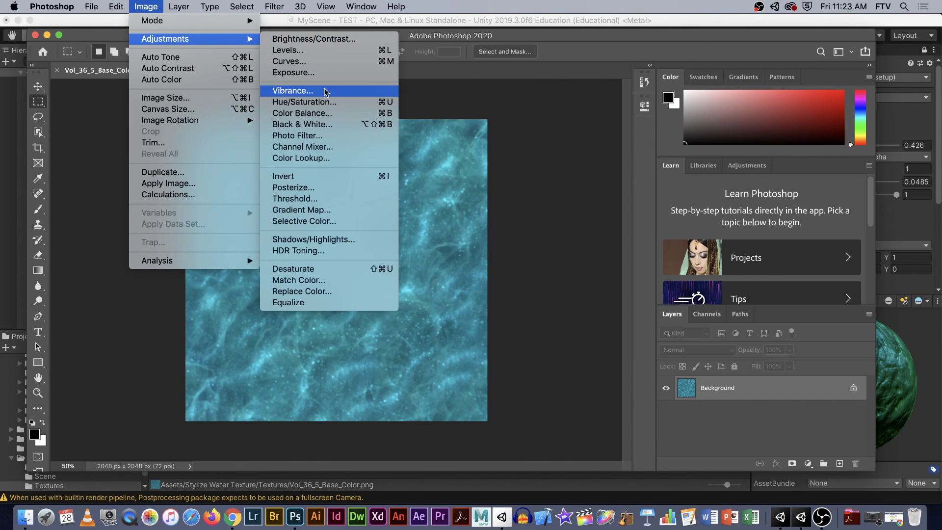
left_click(320, 102)
mouse_move(442, 187)
left_mouse_down()
mouse_move(475, 188)
mouse_move(429, 188)
left_mouse_up()
left_click_drag(480, 114, 437, 114)
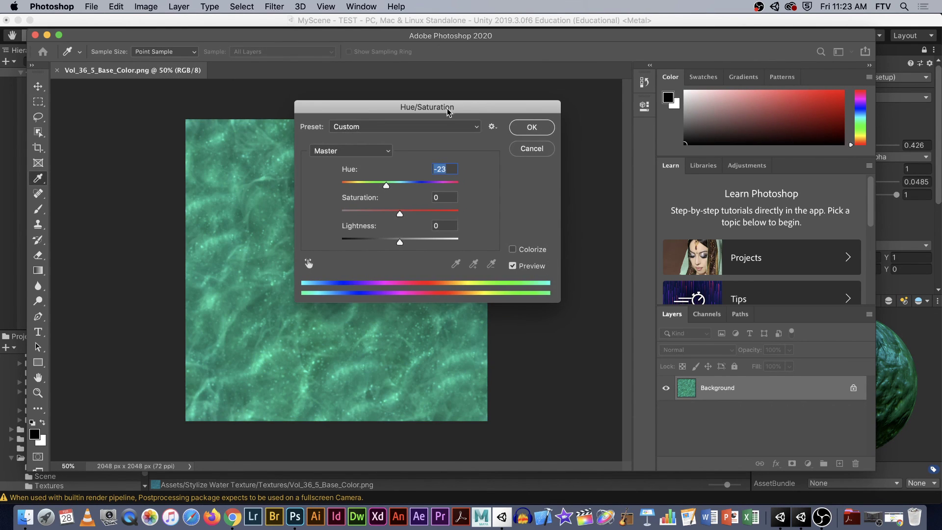
left_click_drag(388, 189, 405, 217)
left_click(532, 129)
key("m")
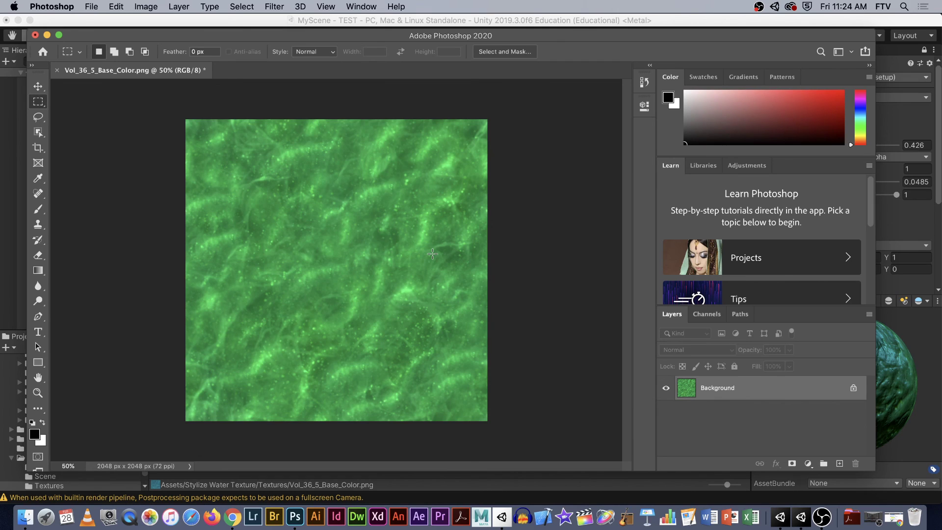
key("super+s")
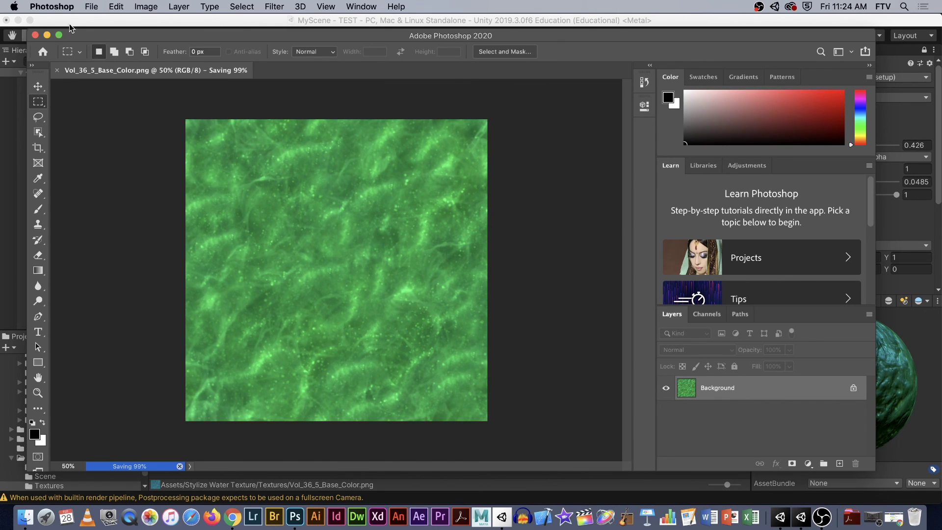
Playtest the scene, running the character to the green acid, then stop Play mode.
left_click(125, 24)
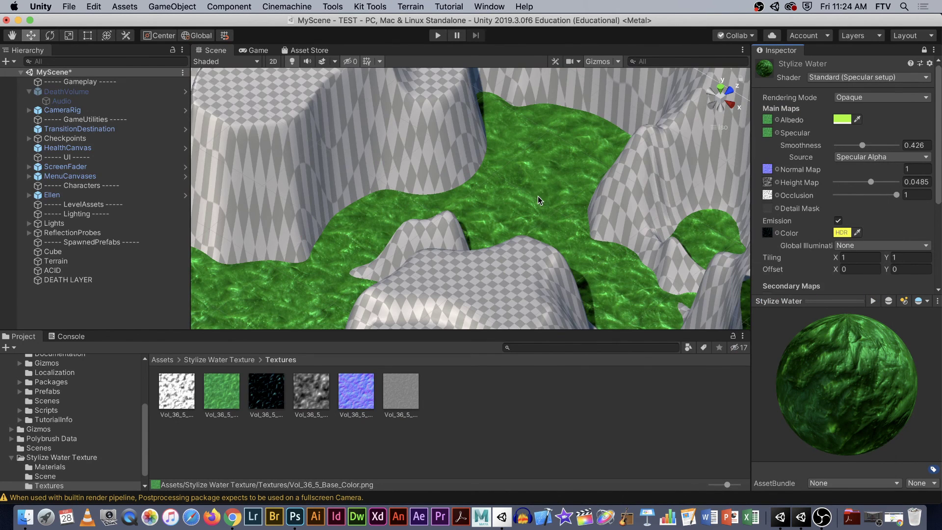
left_click_drag(516, 189, 552, 81, "alt")
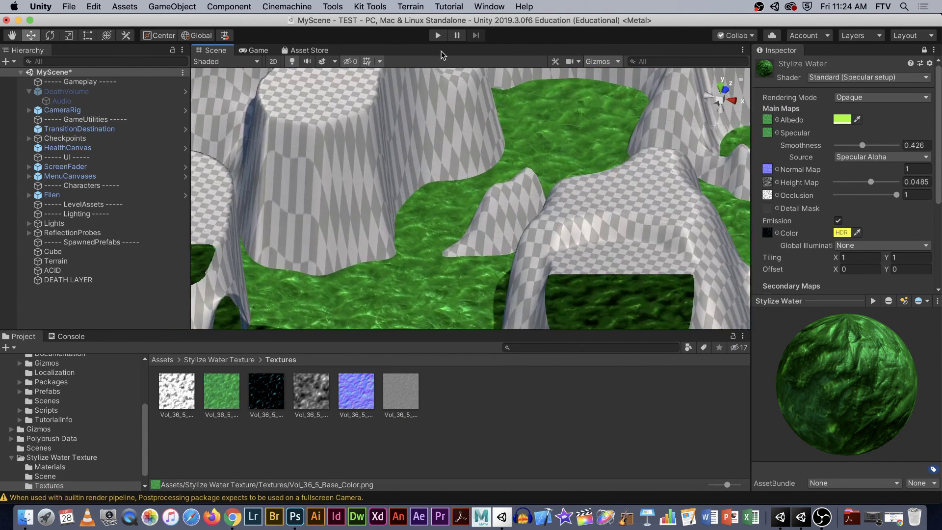
left_click(437, 36)
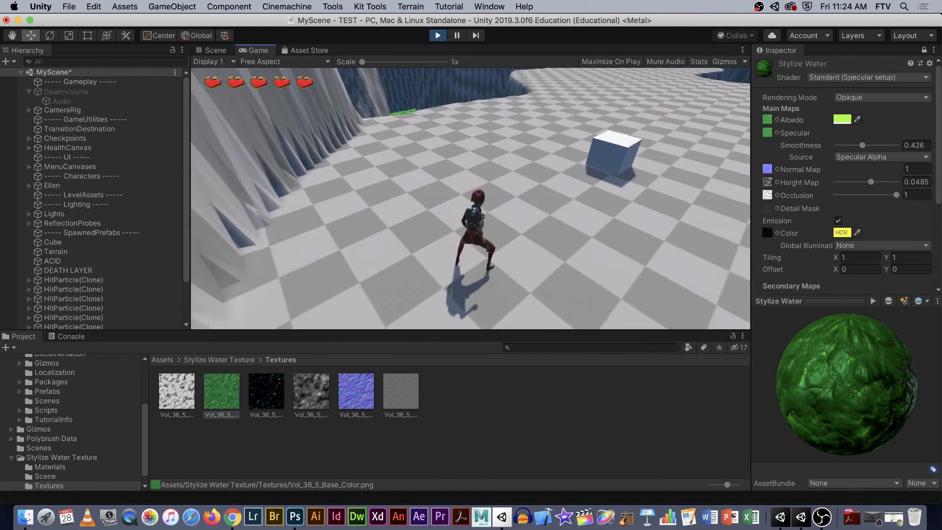
key("w")
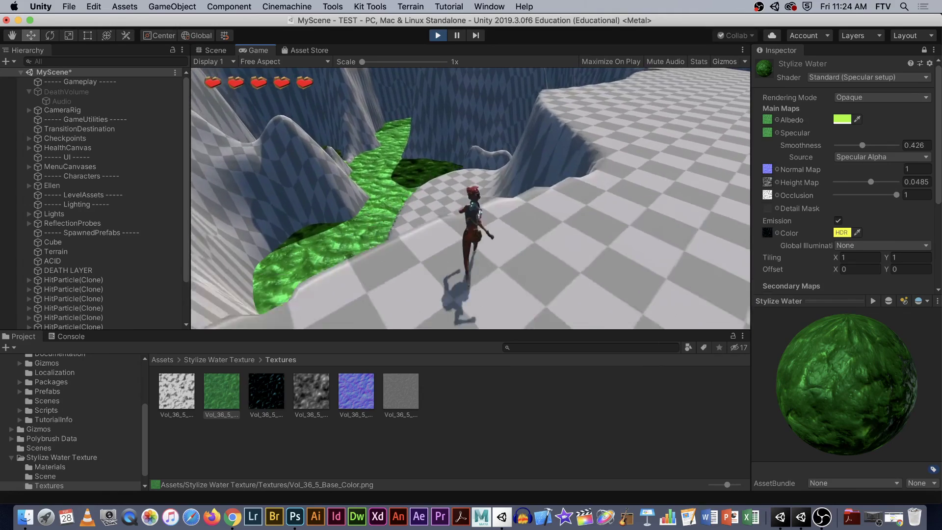
key("space")
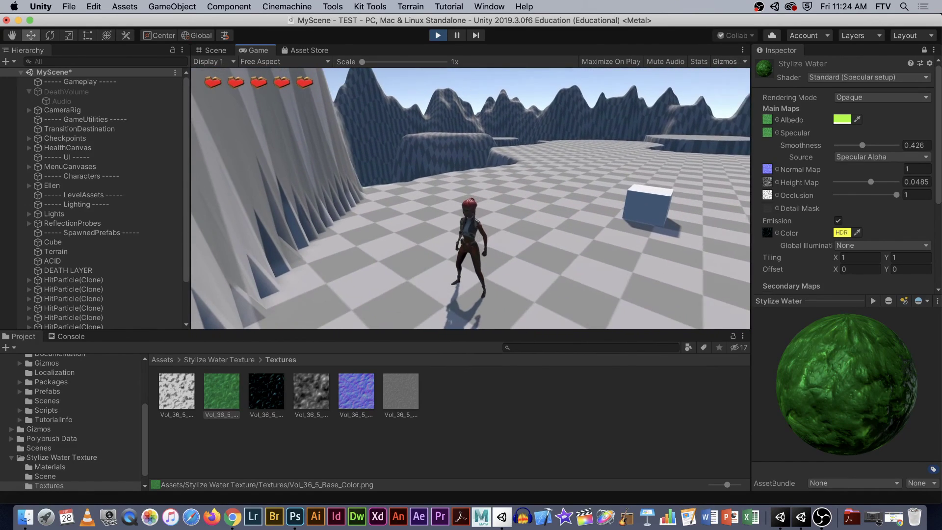
key("w")
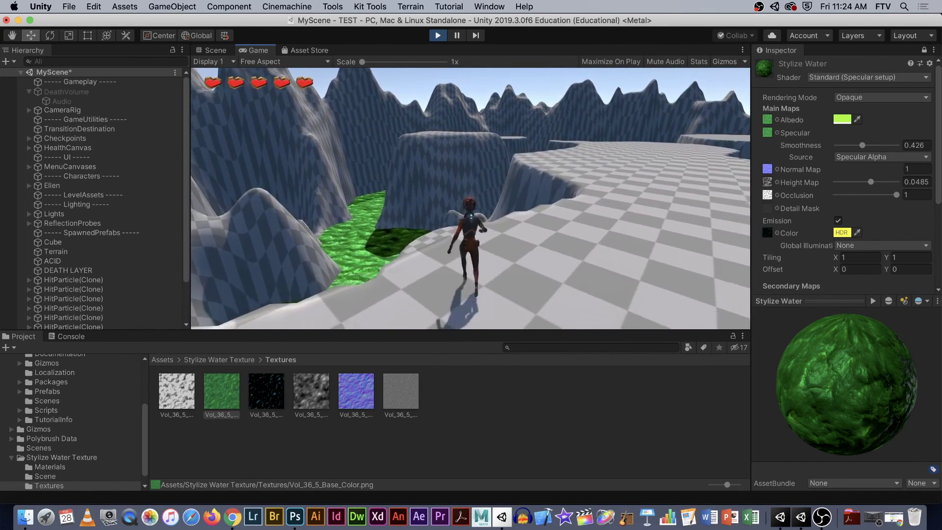
key("a")
key("w")
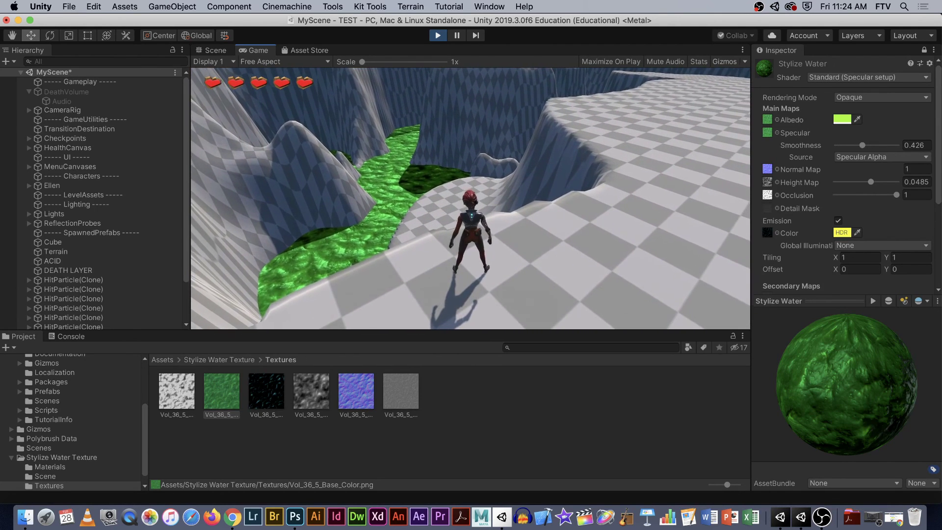
key("Escape")
left_click(440, 37)
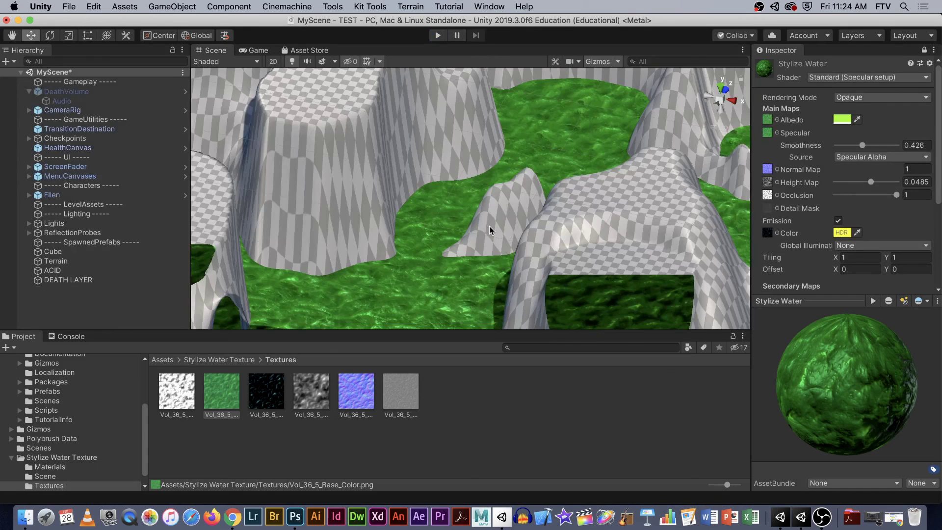
Select the ACID water plane and drag it to a new position.
left_click(405, 296)
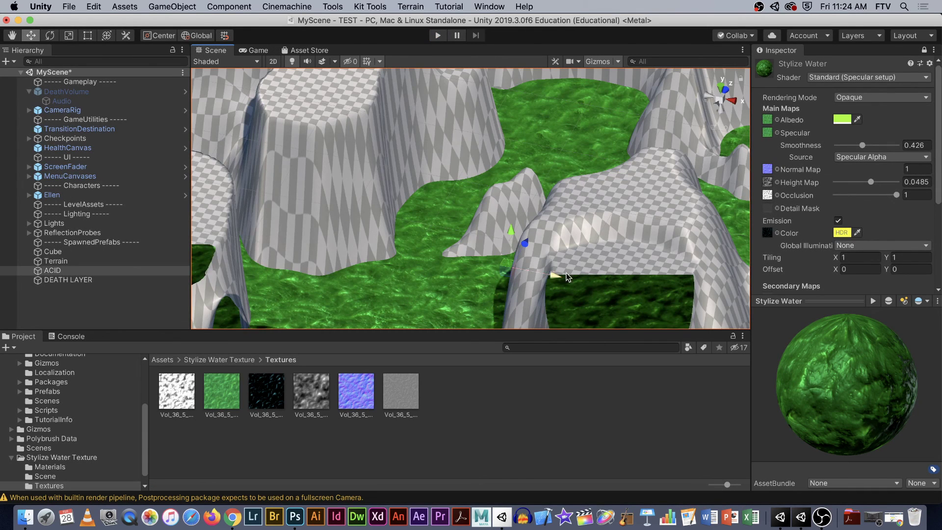
scroll(560, 284, "down", 5)
scroll(619, 289, "up", 3)
left_click_drag(479, 226, 423, 216)
Search Google for 'UV scrolling material unity' in a new Chrome tab.
left_click_drag(492, 198, 535, 196, "alt")
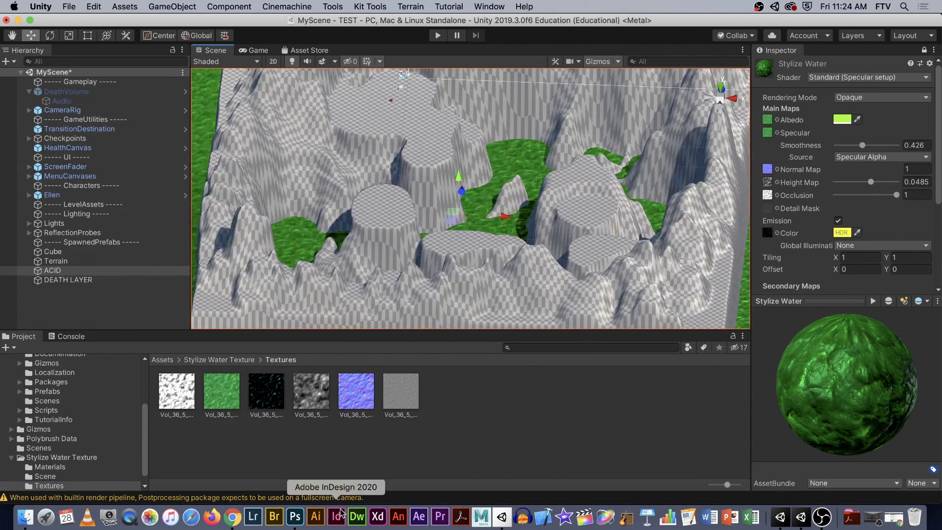
left_click(233, 516)
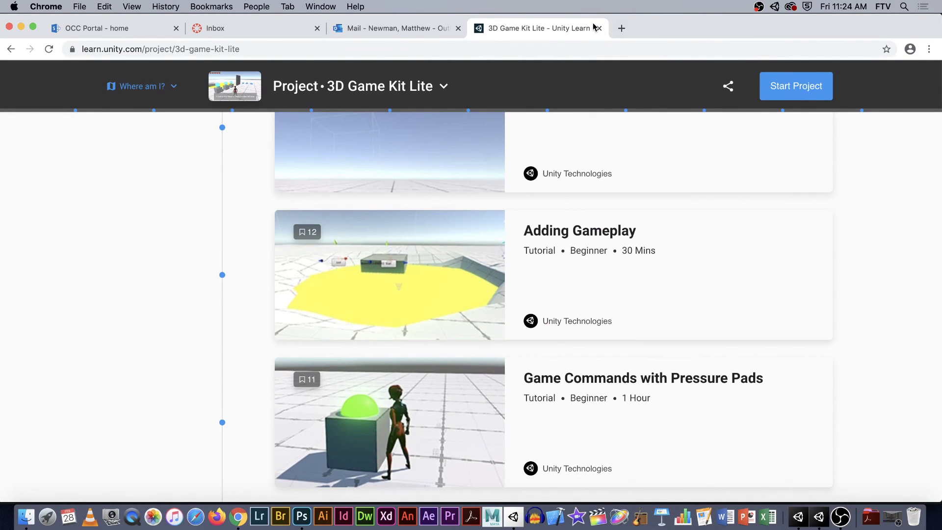
left_click(622, 28)
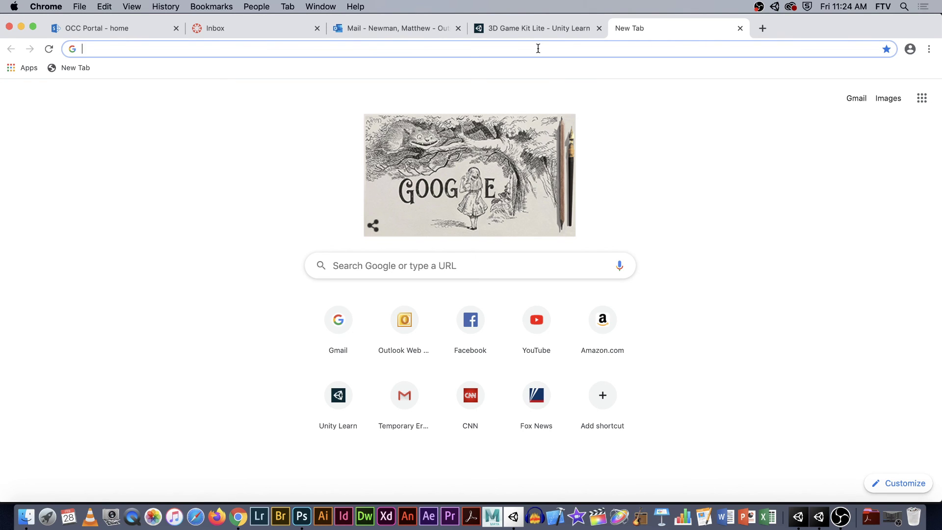
type("U")
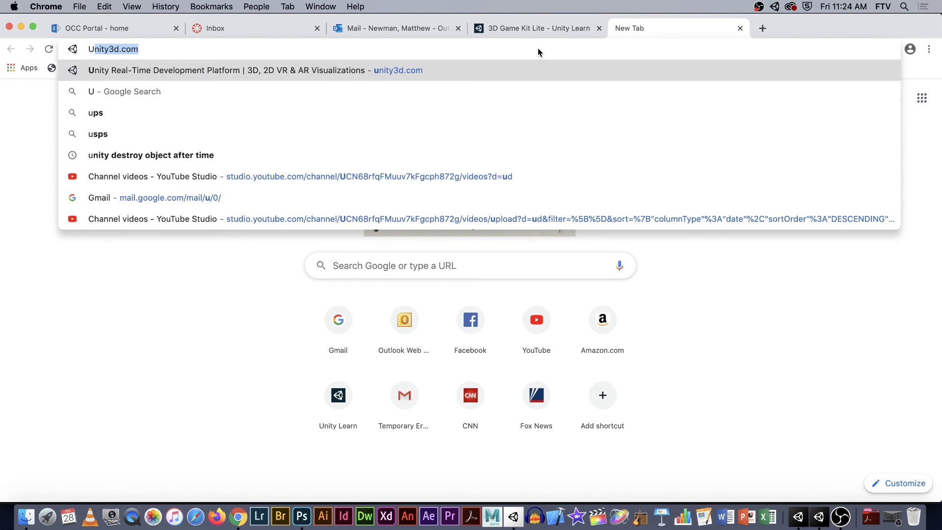
type("V scrolling materi")
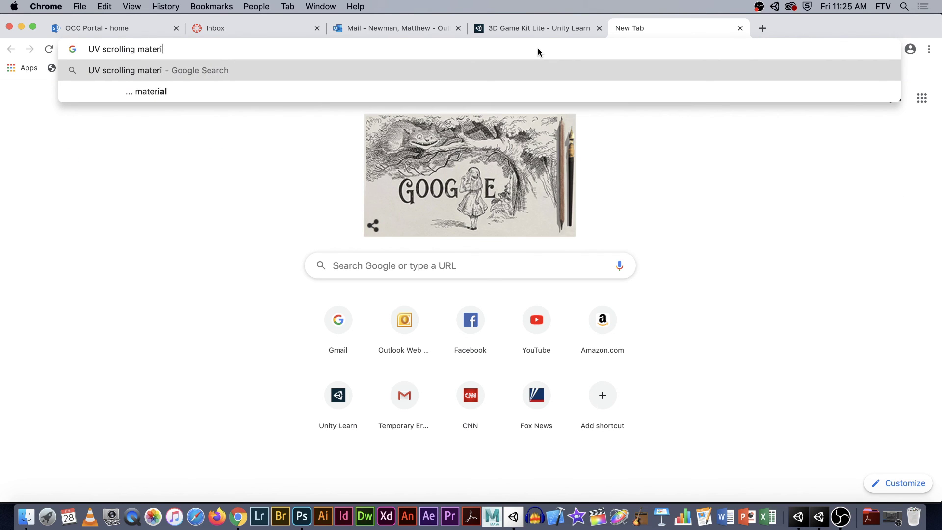
type("al unity")
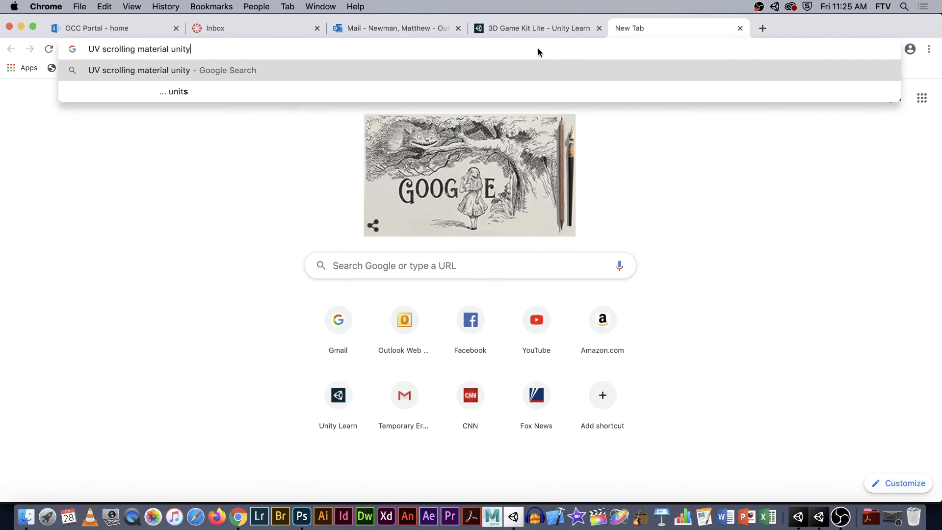
key("Return")
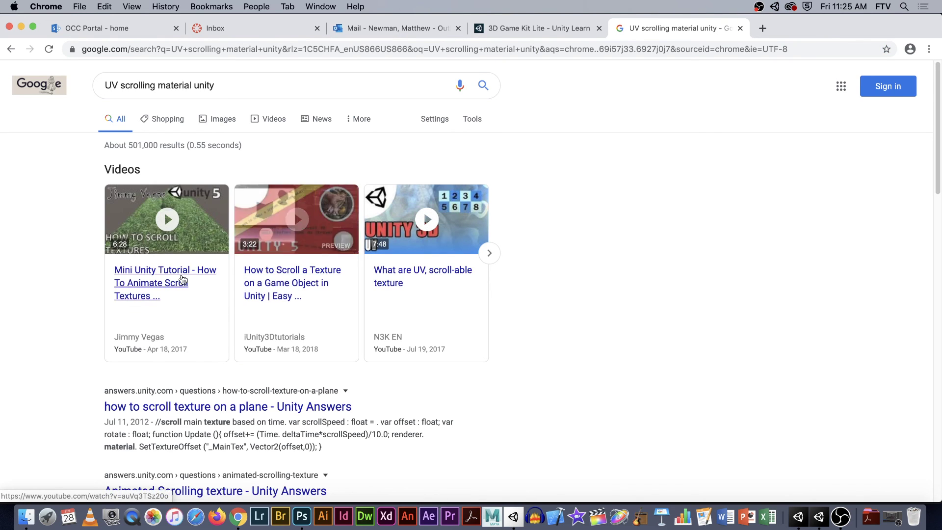
Open the Unity Answers thread on animated scrolling textures and find the answer's code.
scroll(299, 362, "down", 1)
scroll(311, 374, "down", 1)
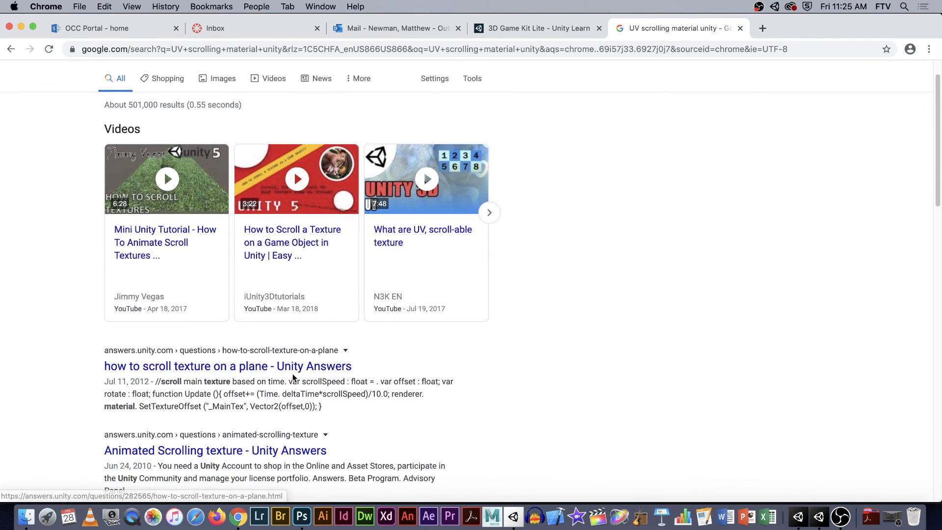
left_click(282, 452)
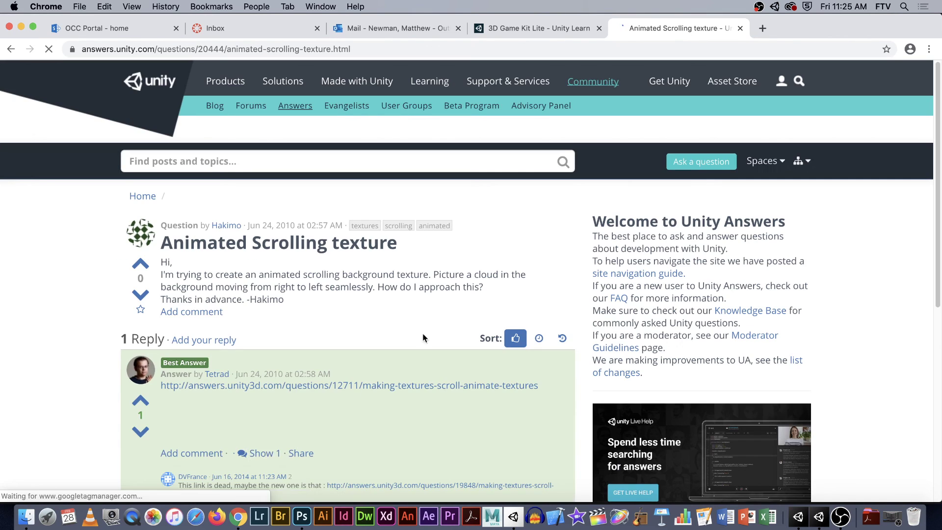
scroll(547, 306, "down", 2)
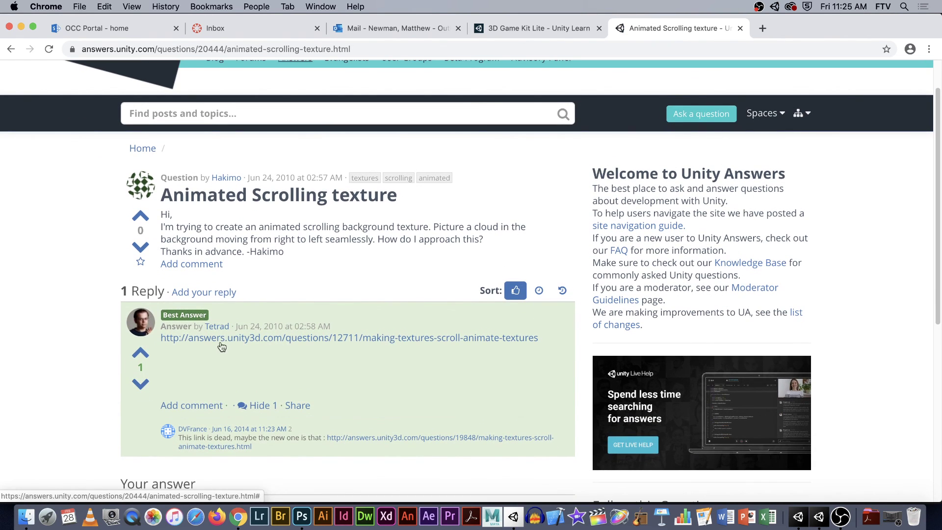
left_click(225, 338)
scroll(415, 351, "down", 3)
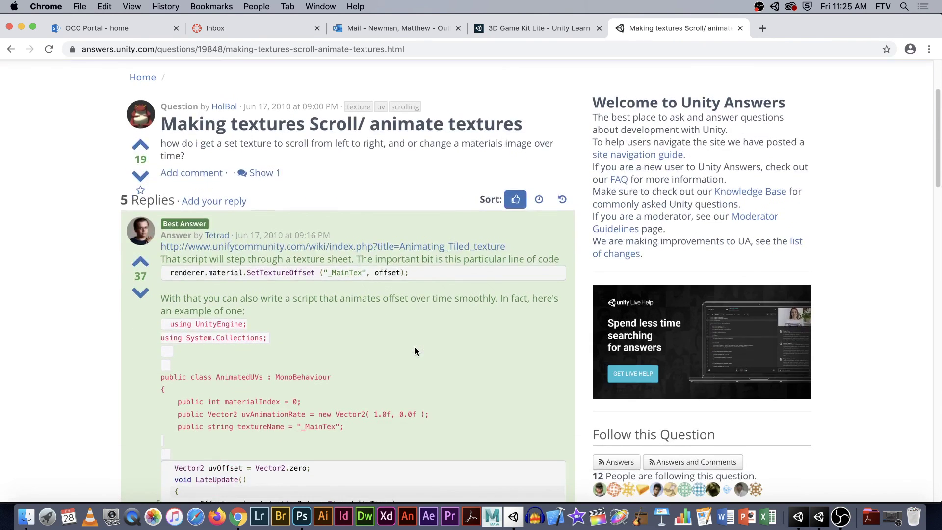
scroll(415, 352, "down", 6)
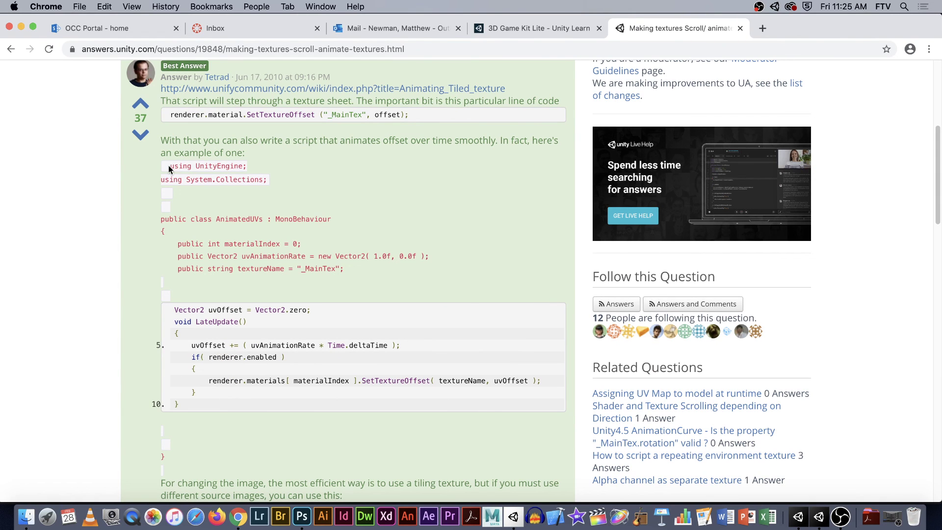
scroll(170, 166, "down", 10)
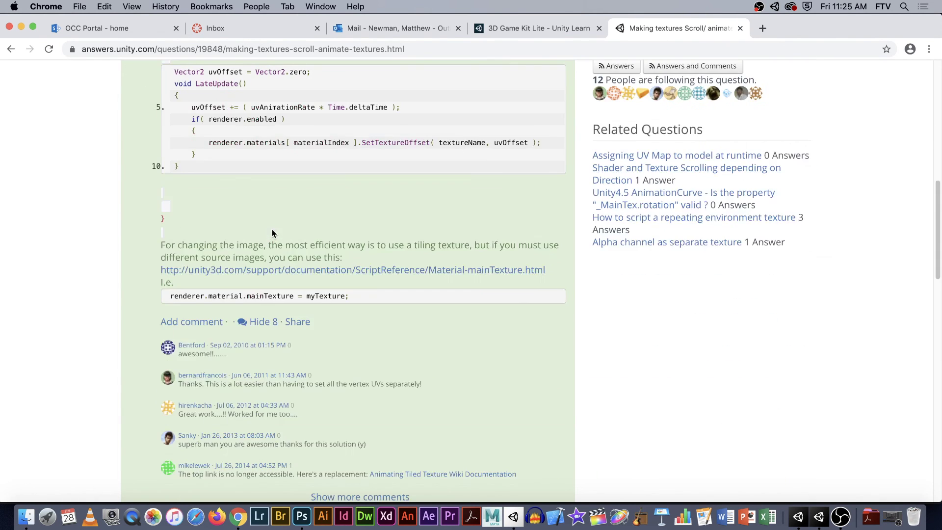
scroll(226, 206, "up", 15)
scroll(279, 235, "down", 10)
scroll(288, 231, "up", 1)
scroll(288, 231, "down", 10)
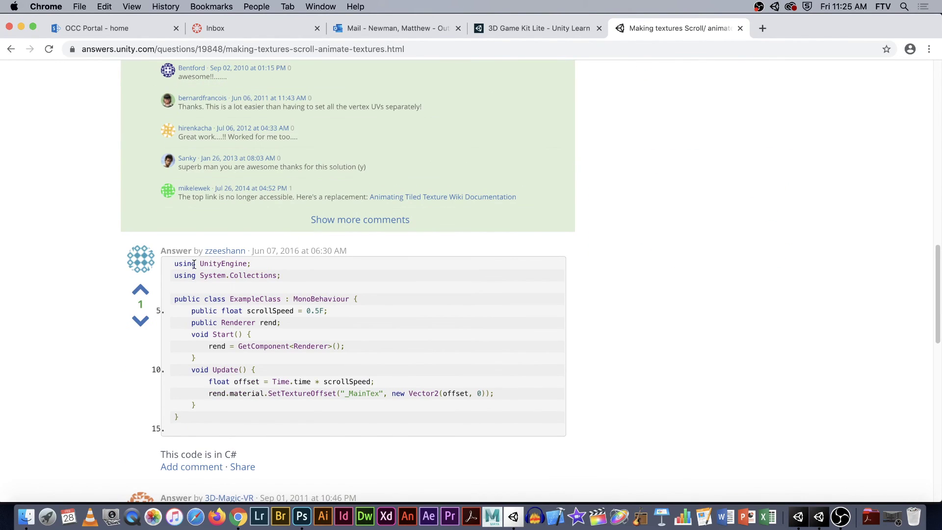
Copy the C# texture-scrolling code block and minimize Chrome.
left_click_drag(174, 264, 509, 420)
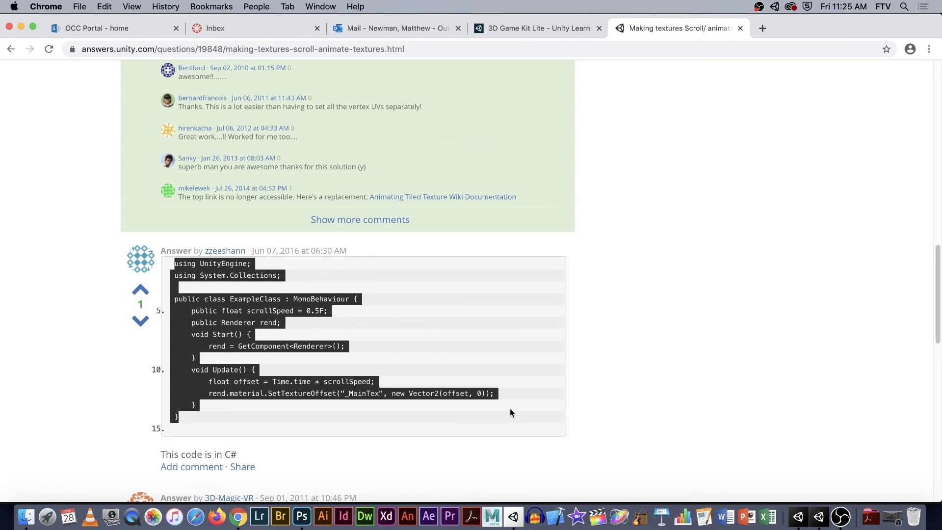
key("super+c")
left_click(20, 26)
Add a C# script named uvscrolling to Stylize Water Texture and open it in Visual Studio.
left_click(243, 361)
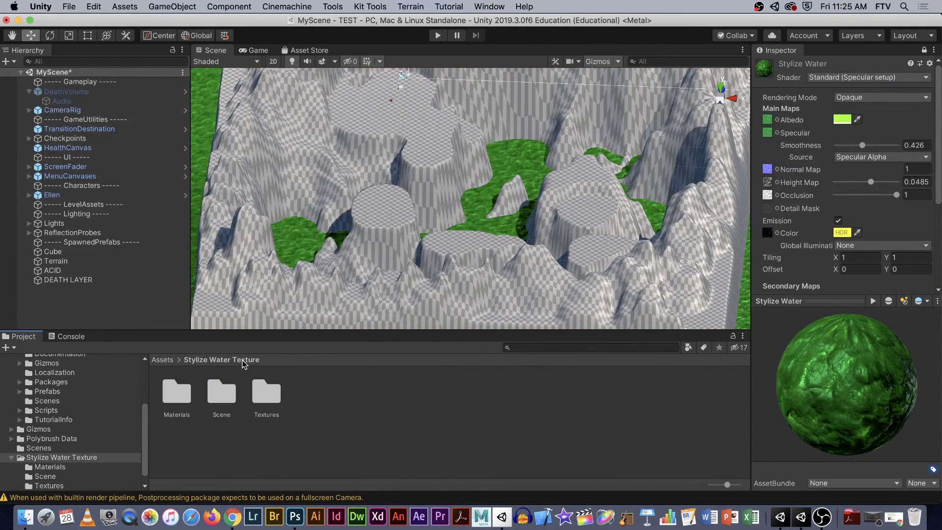
right_click(330, 402)
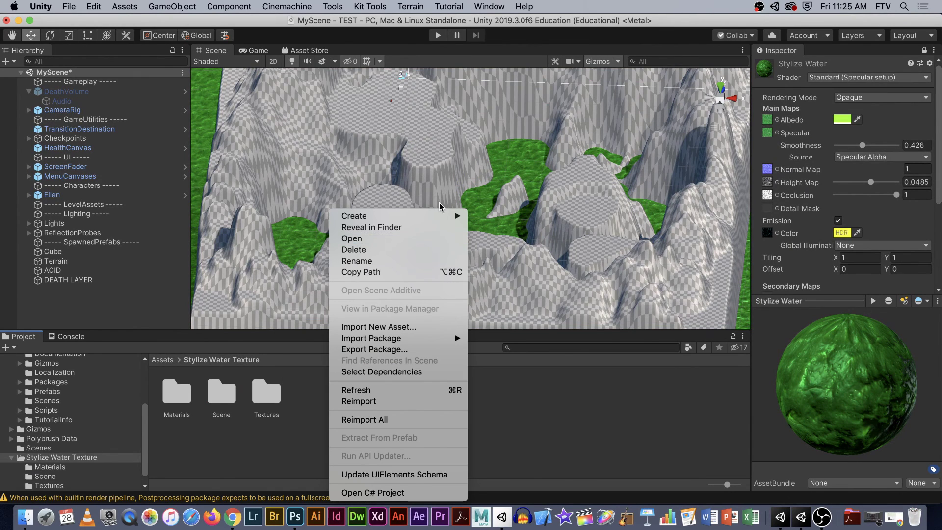
mouse_move(425, 220)
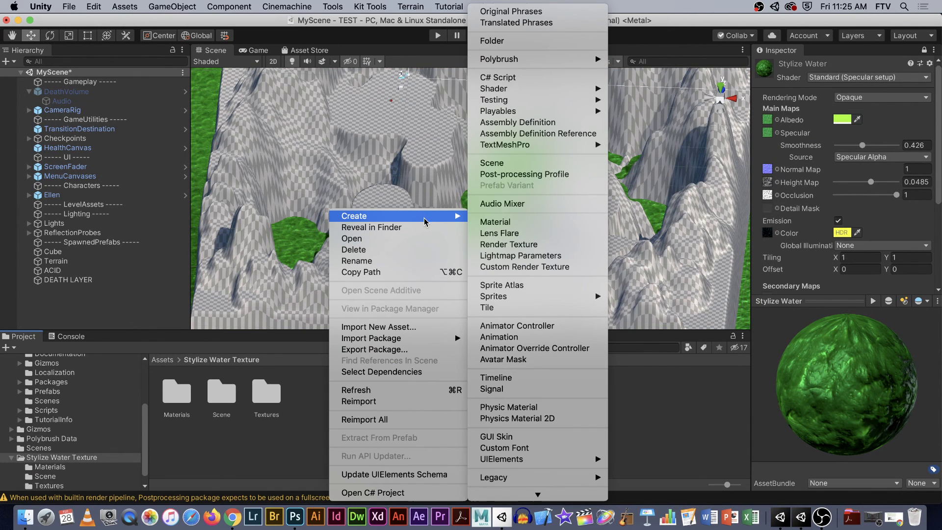
left_click(529, 78)
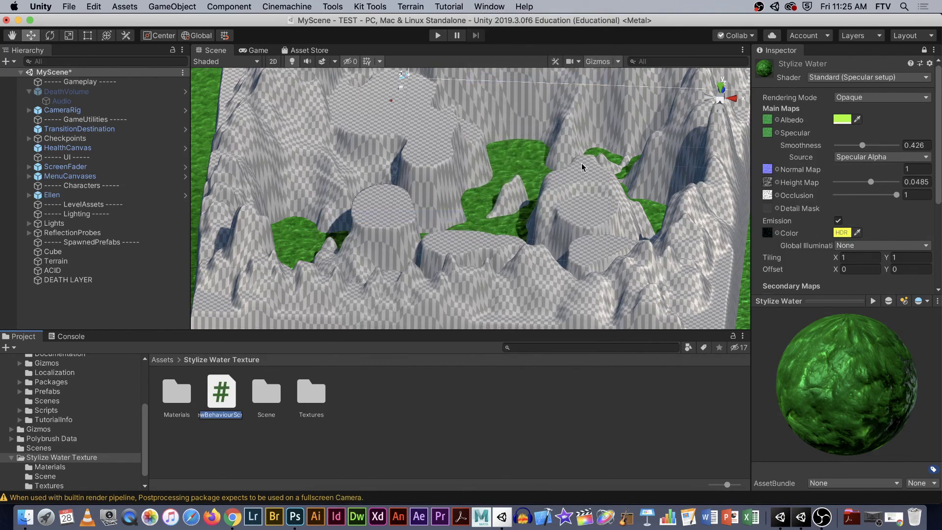
type("uvscrolling")
key("Return")
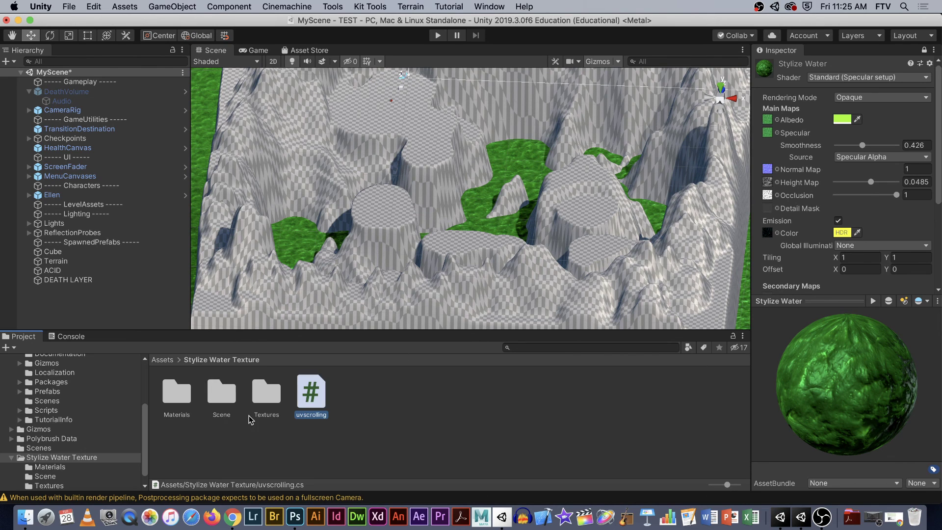
double_click(310, 393)
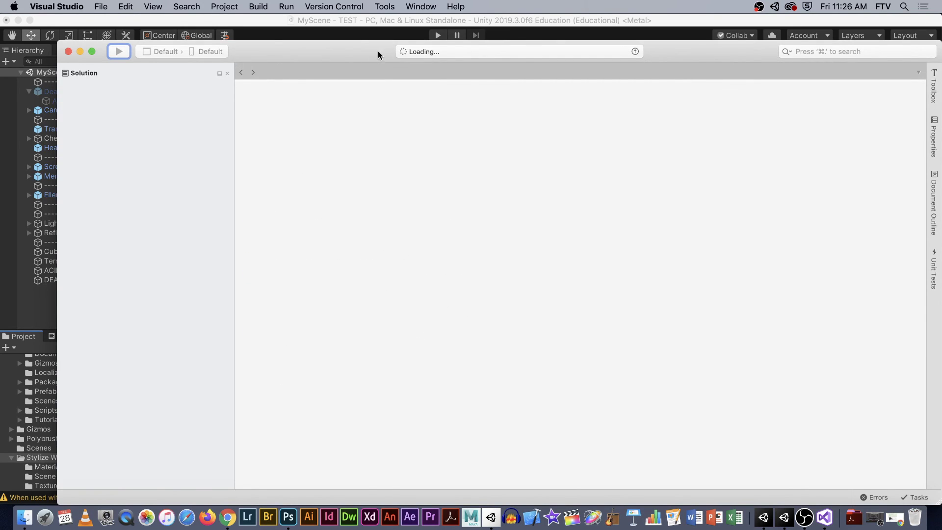
Replace the template code with the copied texture-scrolling script.
mouse_move(352, 52)
left_mouse_down()
mouse_move(352, 35)
mouse_move(340, 41)
left_mouse_up()
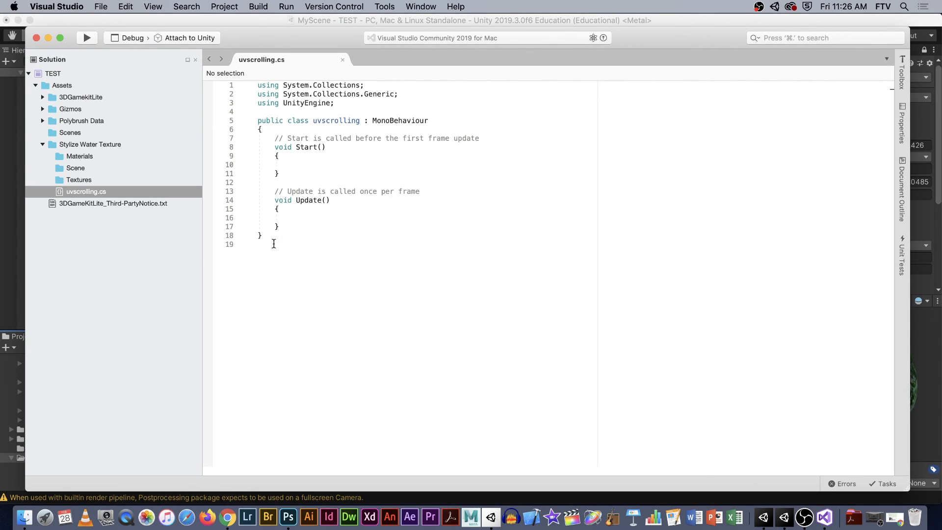
left_click_drag(283, 240, 240, 66)
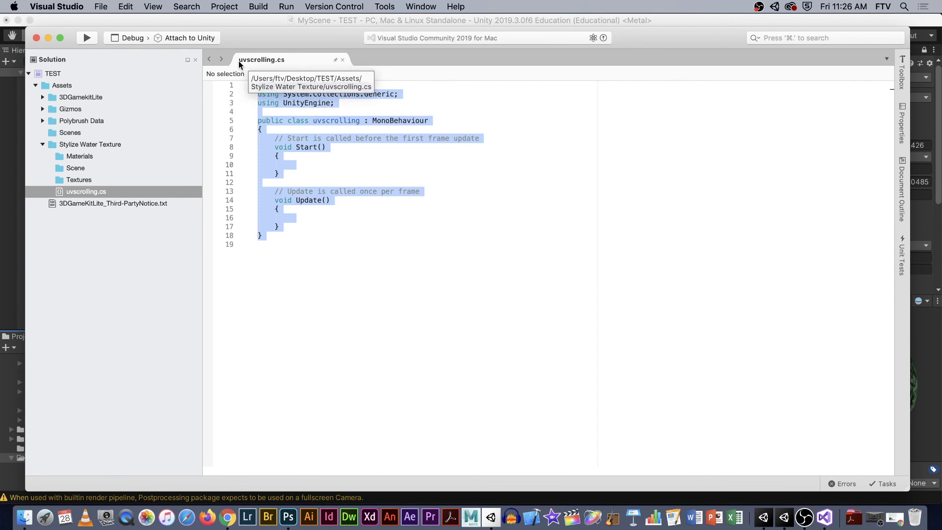
key("super+v")
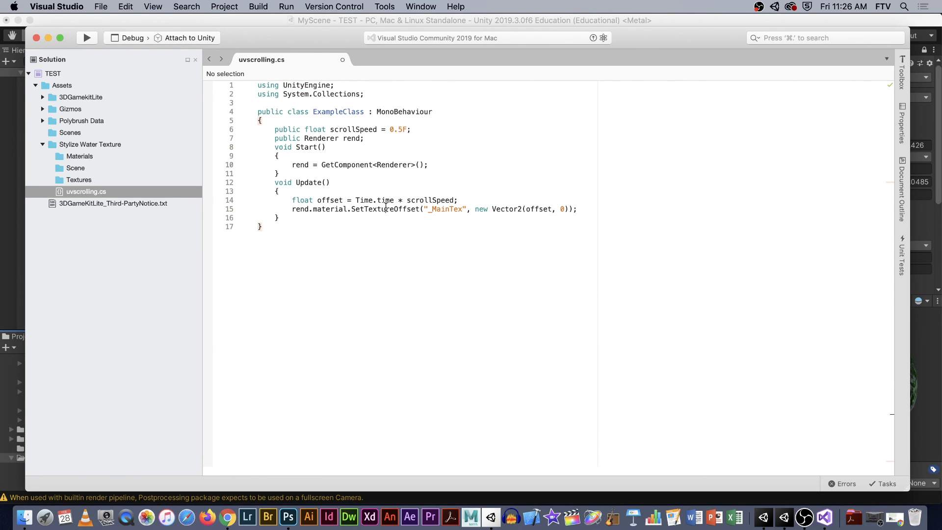
Rename the class ExampleClass to uvscrolling and close Visual Studio.
left_click(367, 112)
left_click_drag(365, 113, 312, 112)
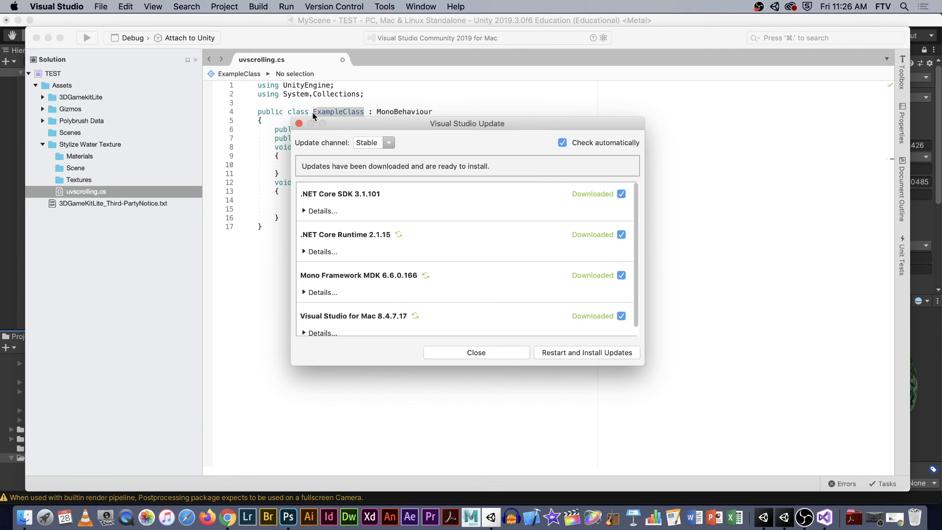
left_click(298, 123)
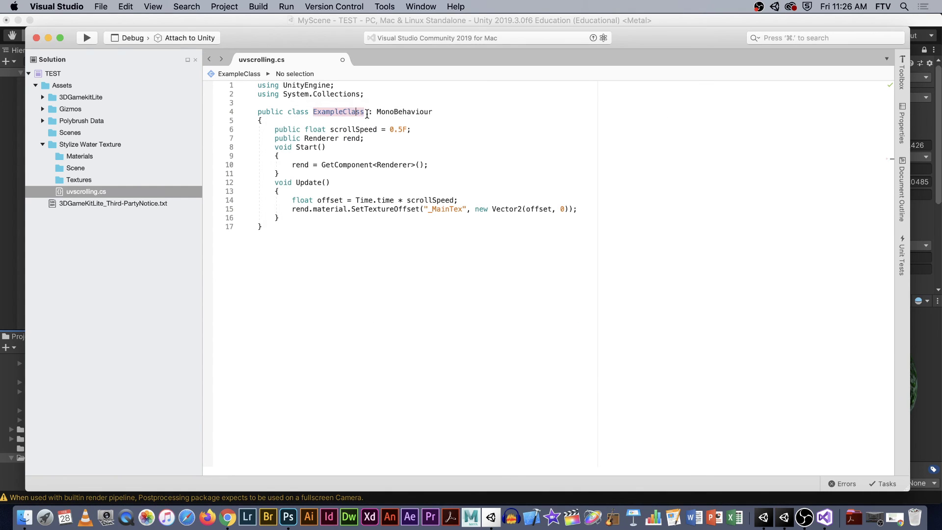
left_click_drag(363, 112, 314, 110)
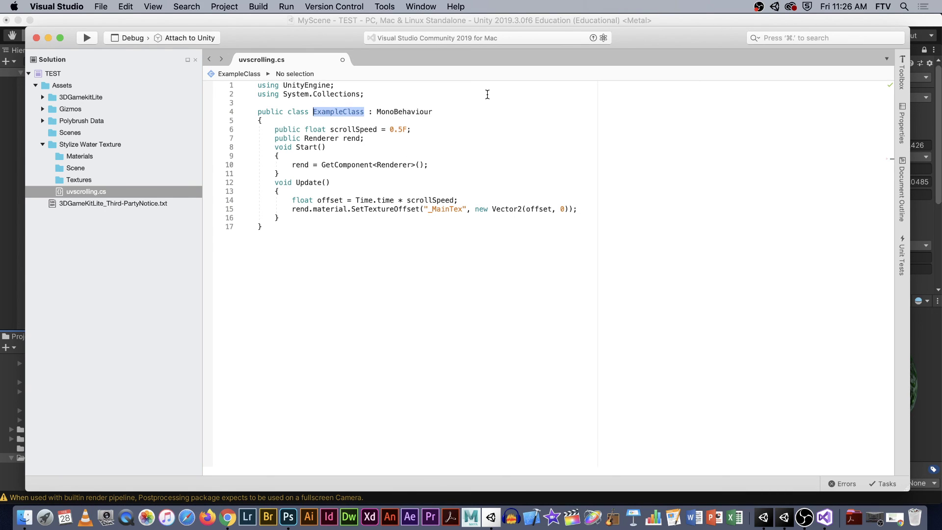
type("uvscroll")
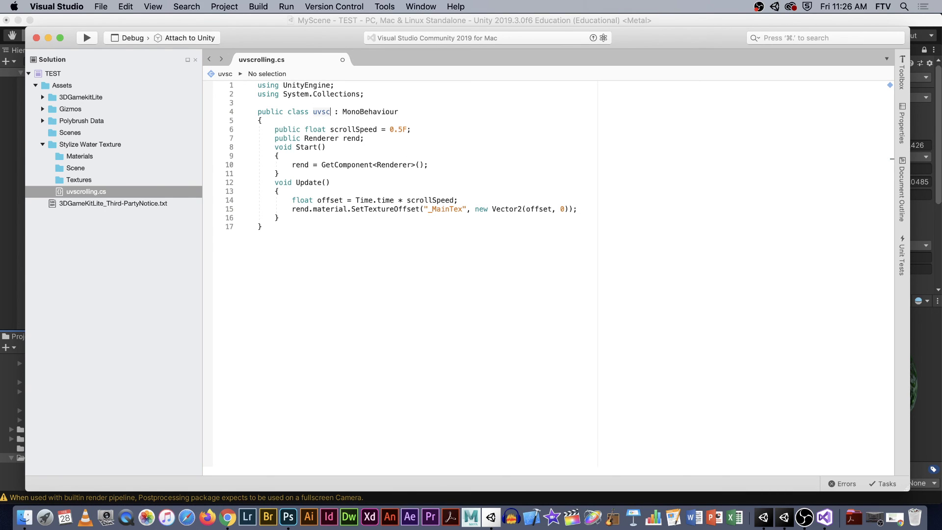
type("ing")
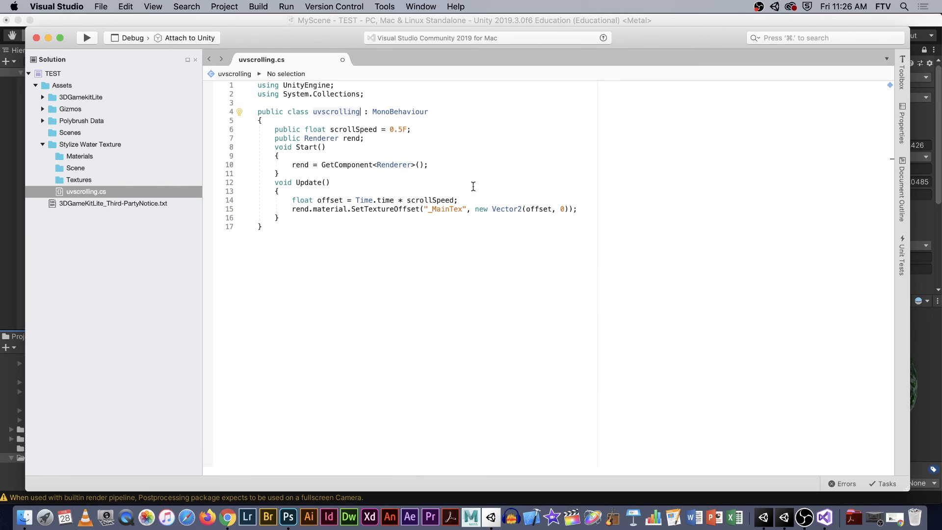
left_click(448, 188)
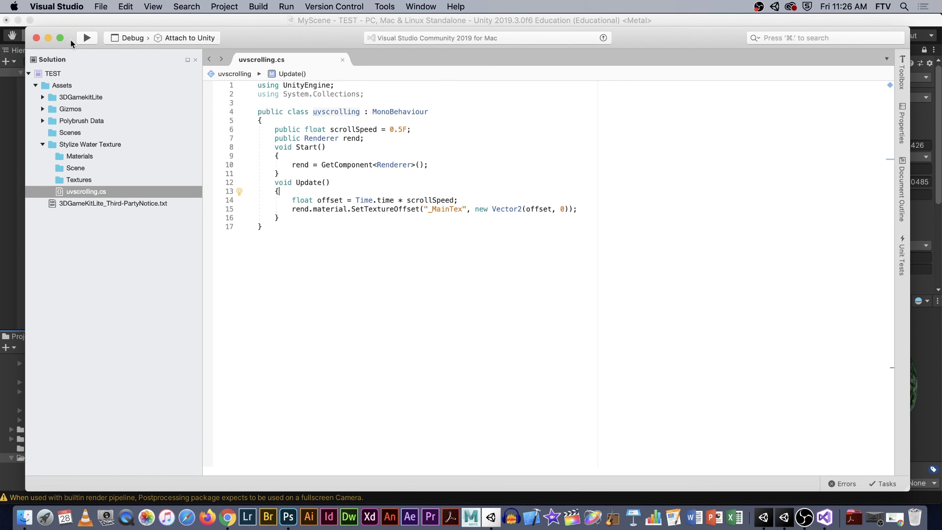
left_click(38, 38)
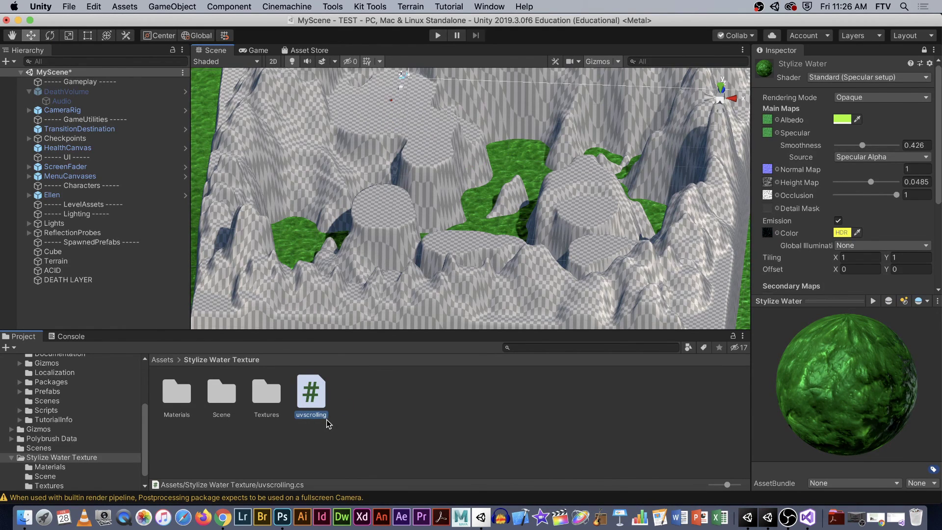
Add the Uvscrolling script component to the ACID object.
left_click(364, 412)
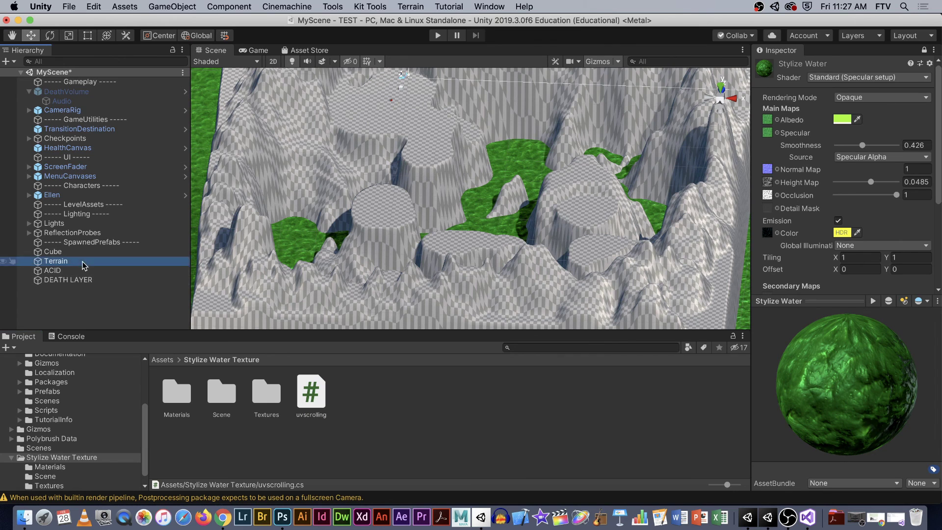
left_click(54, 224)
left_click(88, 271)
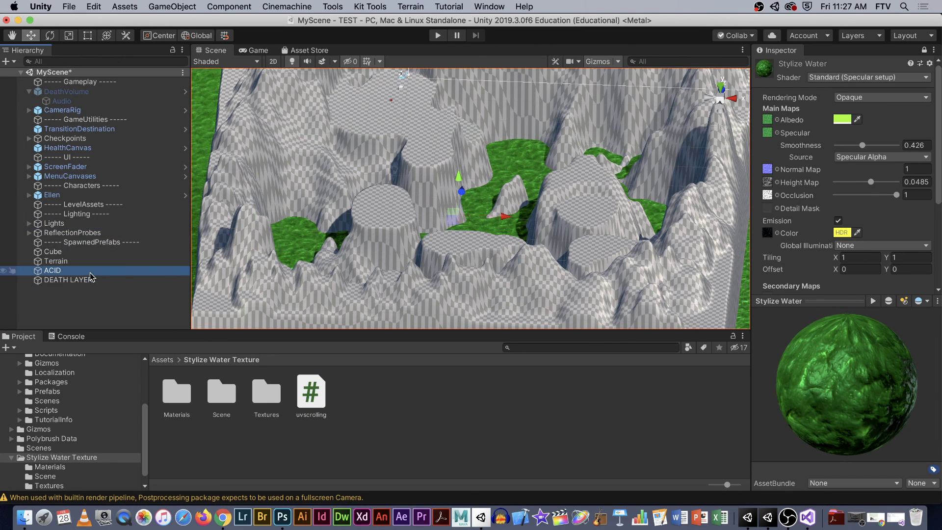
scroll(829, 293, "down", 5)
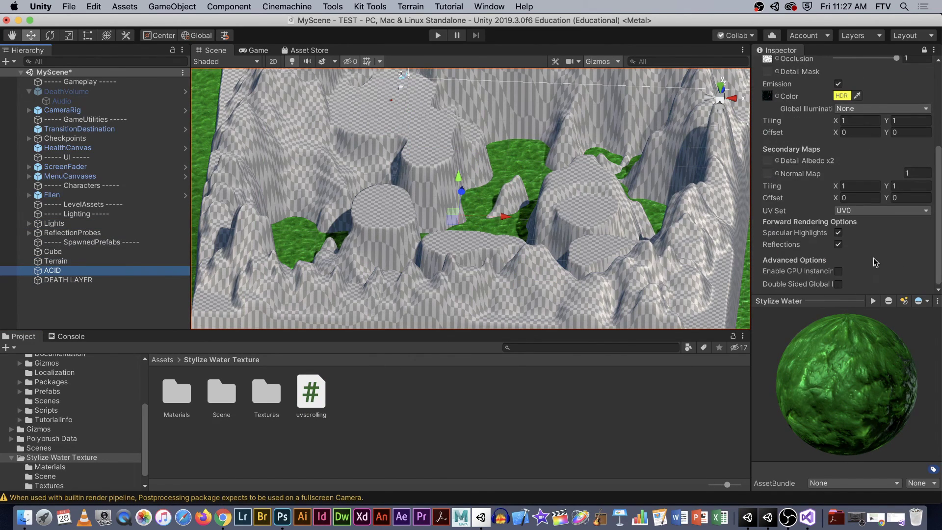
scroll(878, 219, "up", 5)
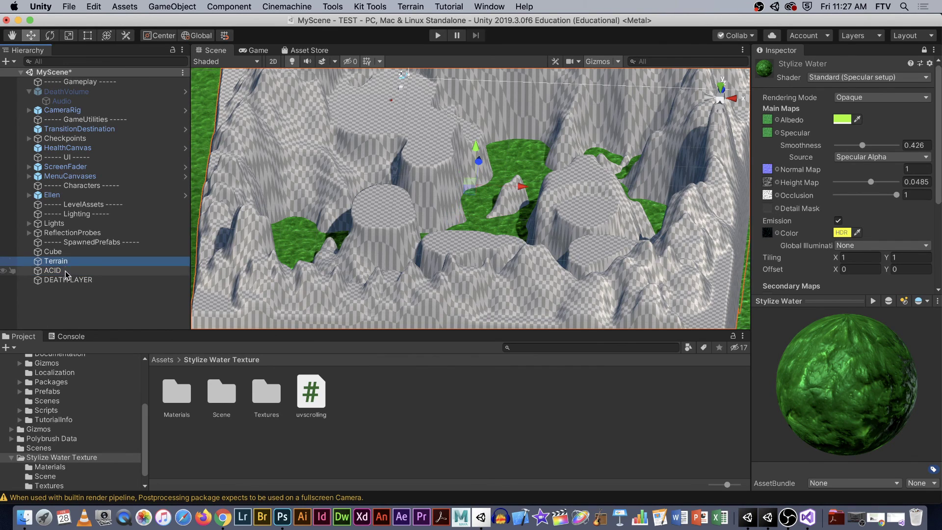
left_click(924, 50)
scroll(845, 220, "down", 5)
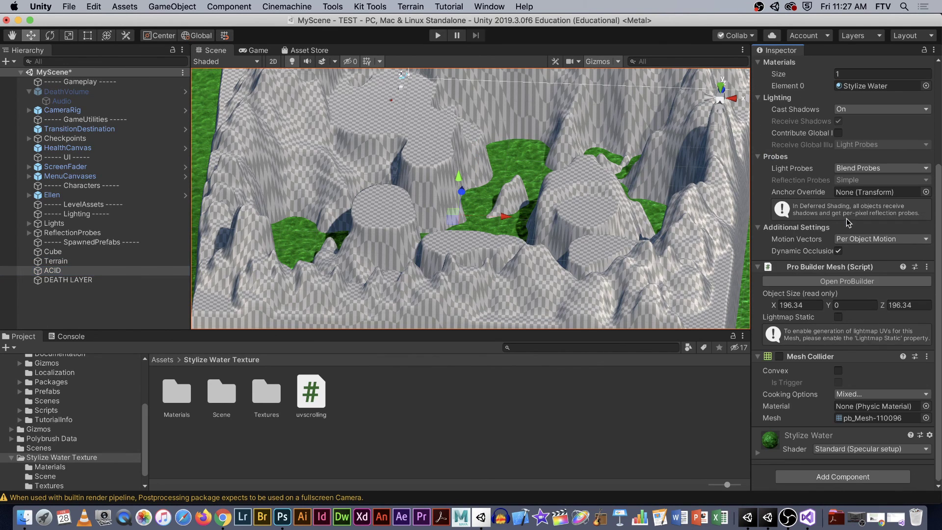
left_click(864, 476)
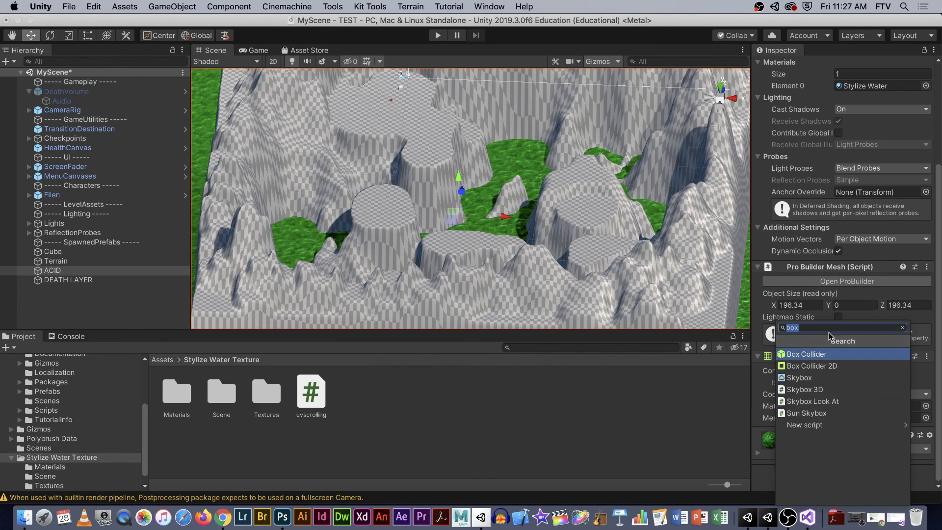
type("uv")
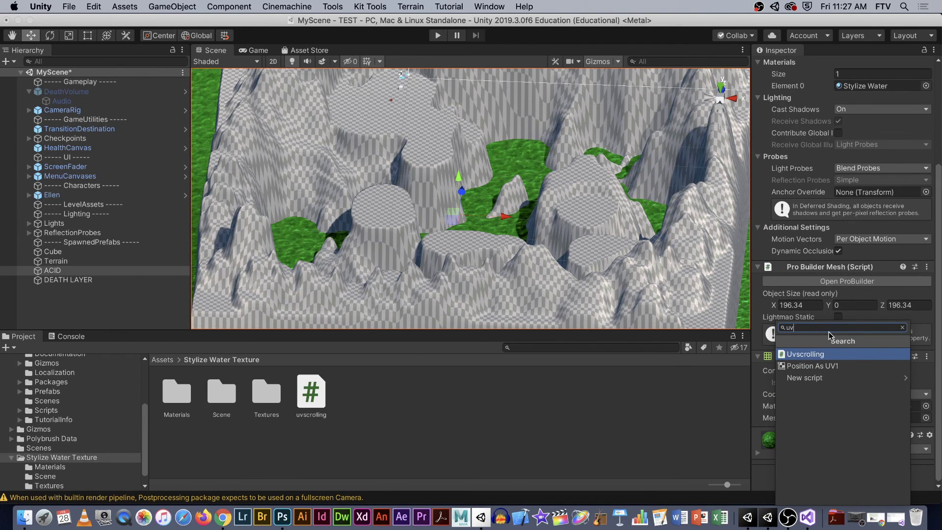
key("Return")
Check the Rend field's renderer list without changing it, then start Play mode.
scroll(830, 338, "down", 3)
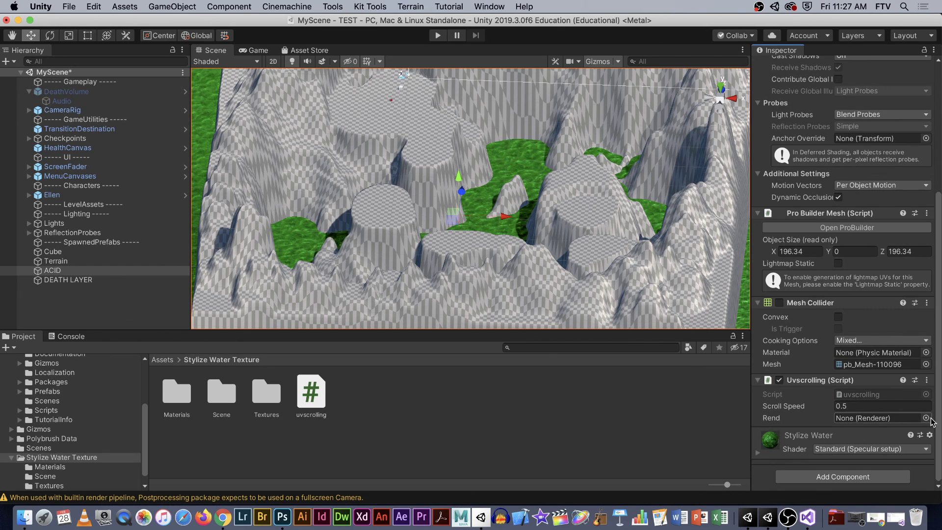
left_click(926, 418)
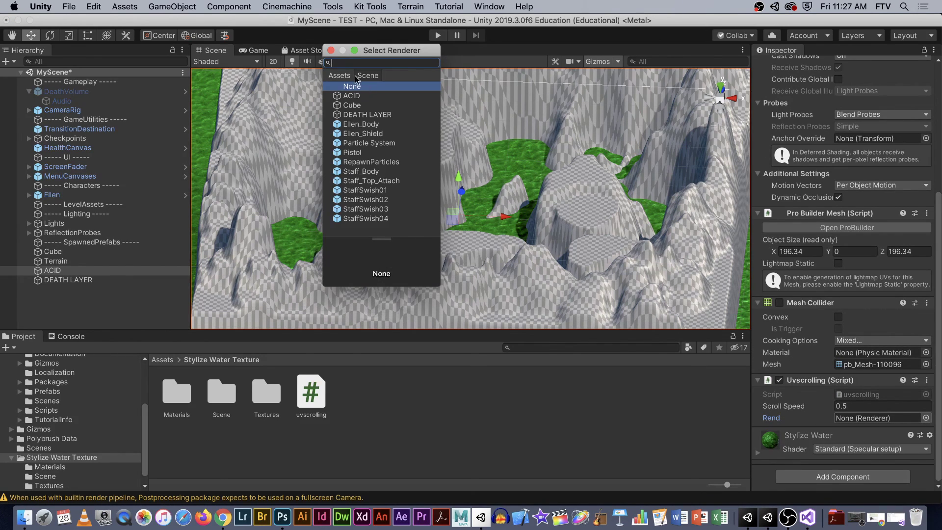
left_click(331, 50)
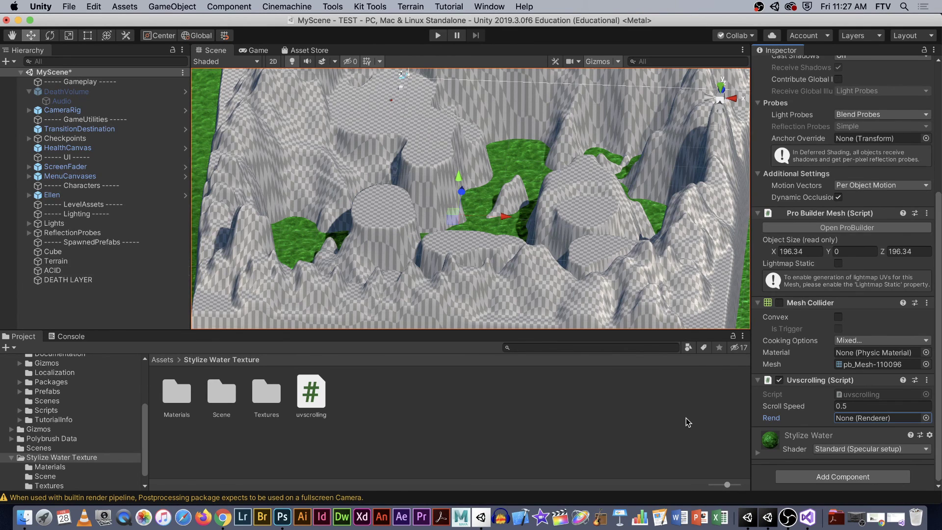
left_click(686, 417)
left_click(436, 36)
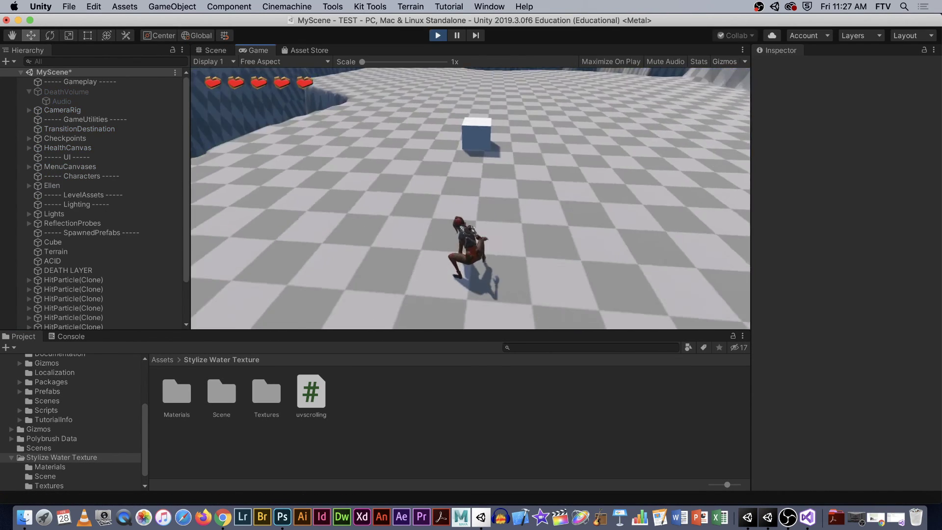
Run Ellen along the ledge beside the scrolling green acid, then exit Play mode.
key("w")
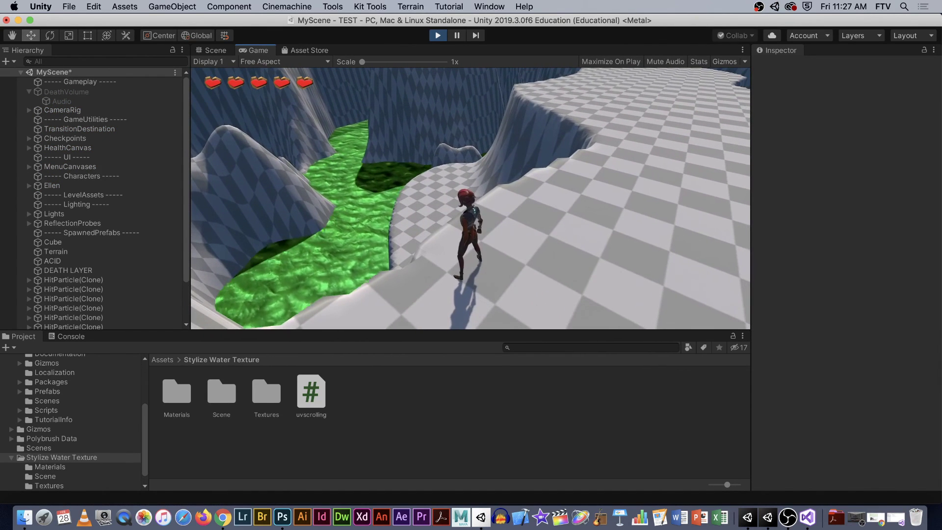
key("d")
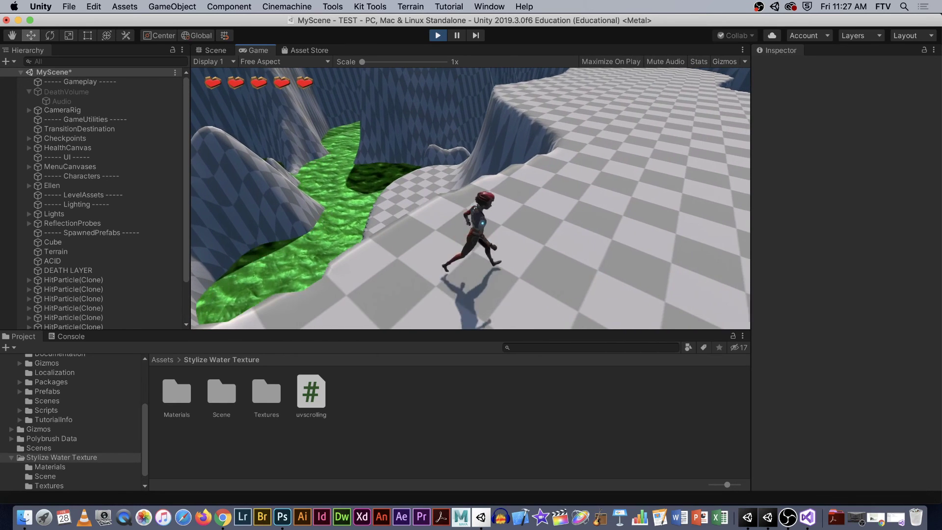
key("a")
key("w")
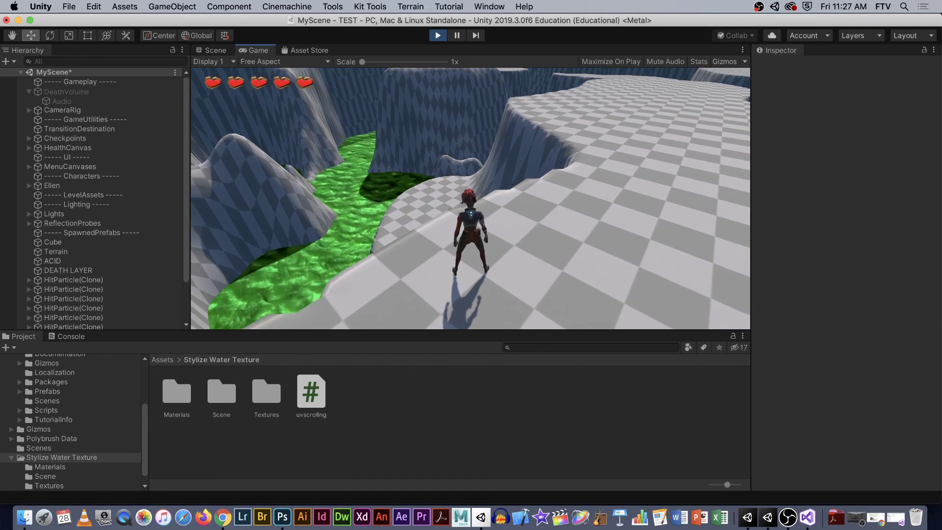
key("Escape")
left_click(438, 35)
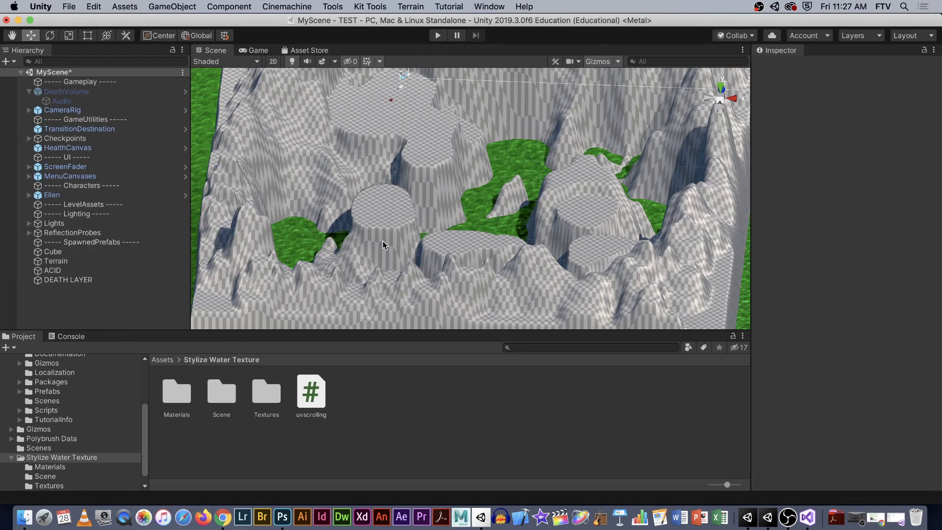
Change the ACID plane's Uvscrolling Scroll Speed from 0.5 to 0.09.
left_click(93, 271)
scroll(816, 373, "down", 10)
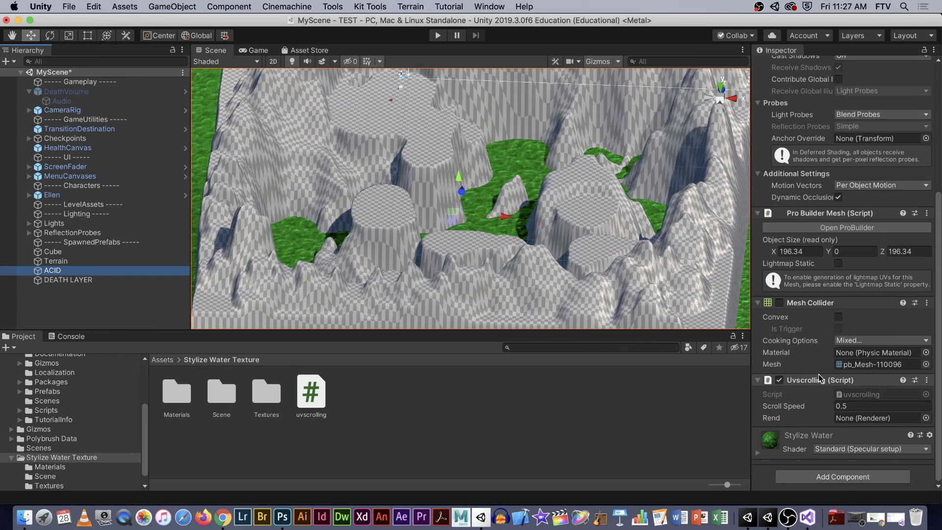
left_click(853, 395)
left_click(856, 406)
left_click_drag(858, 406, 844, 409)
type("0.09")
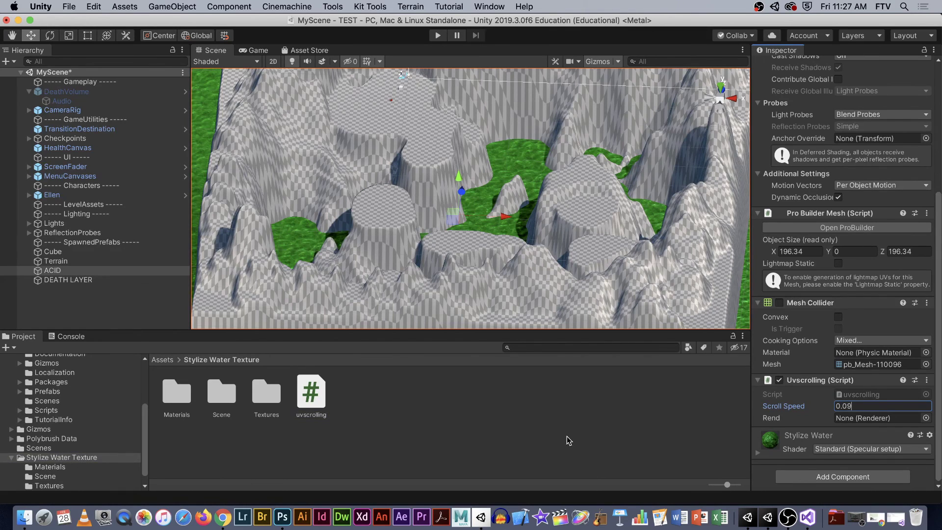
left_click(585, 403)
Play-test the scene, running Ellen over the checkered ridges to view the slower acid.
left_click(437, 35)
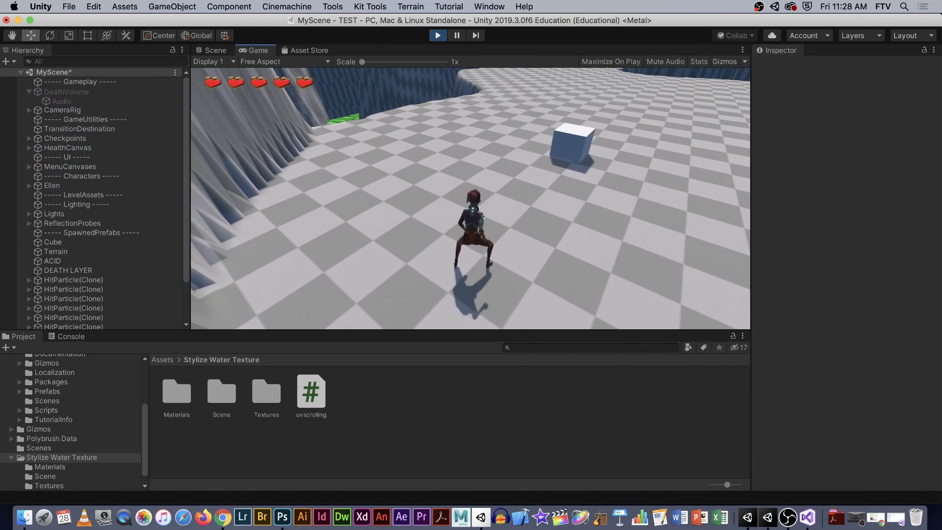
key("w")
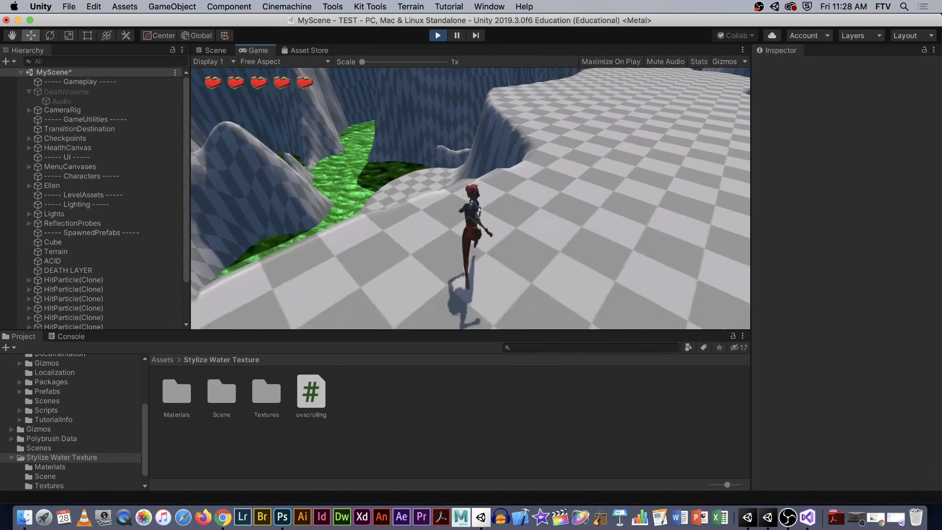
key("w")
key("w")
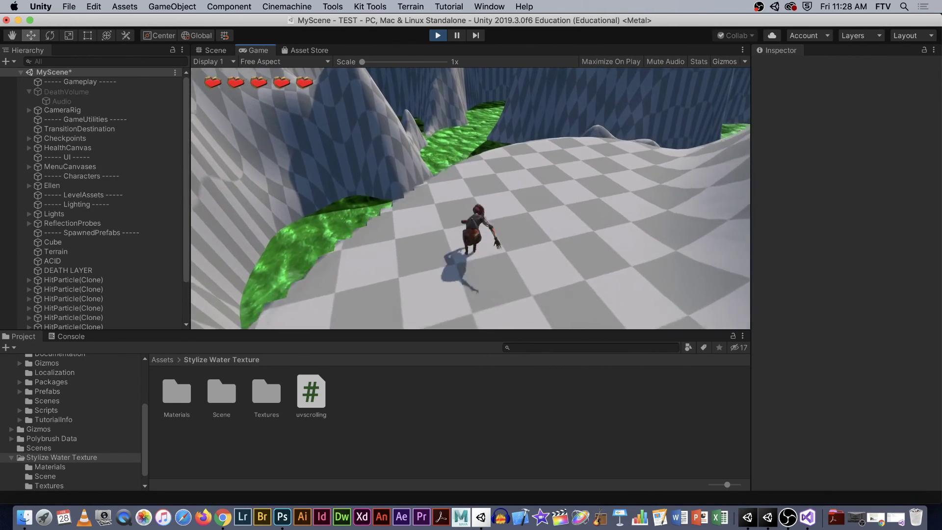
key("w")
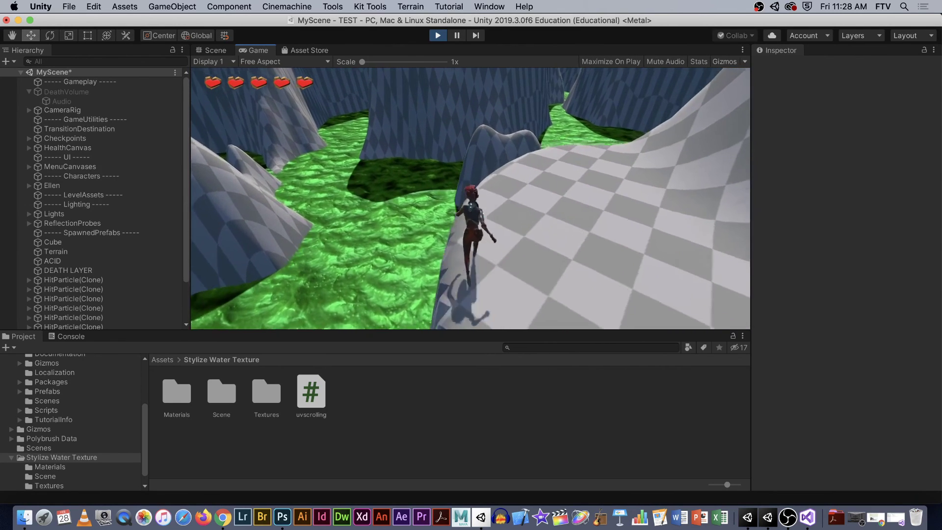
key("w")
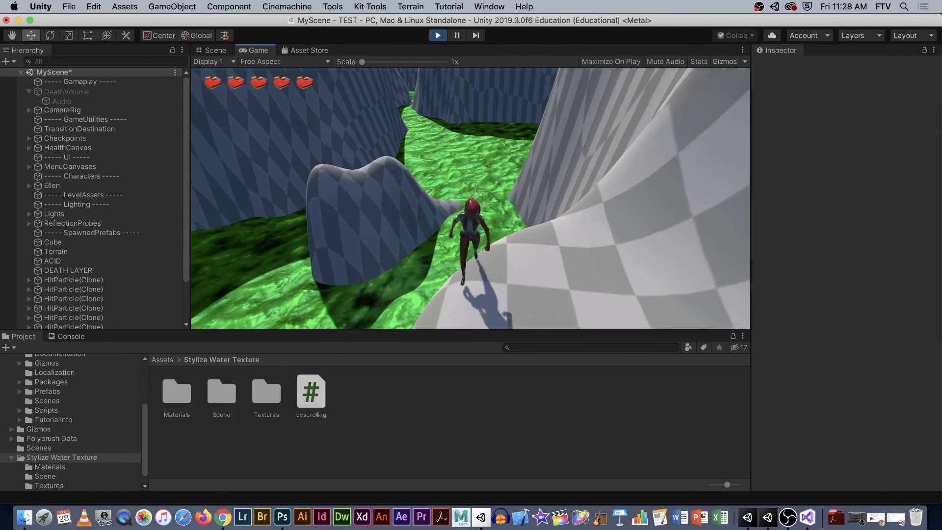
key("w")
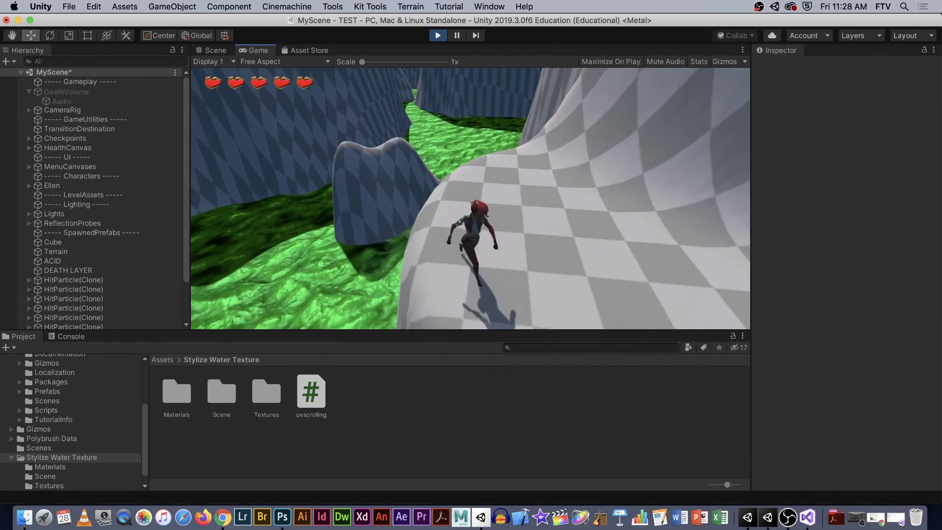
key("w")
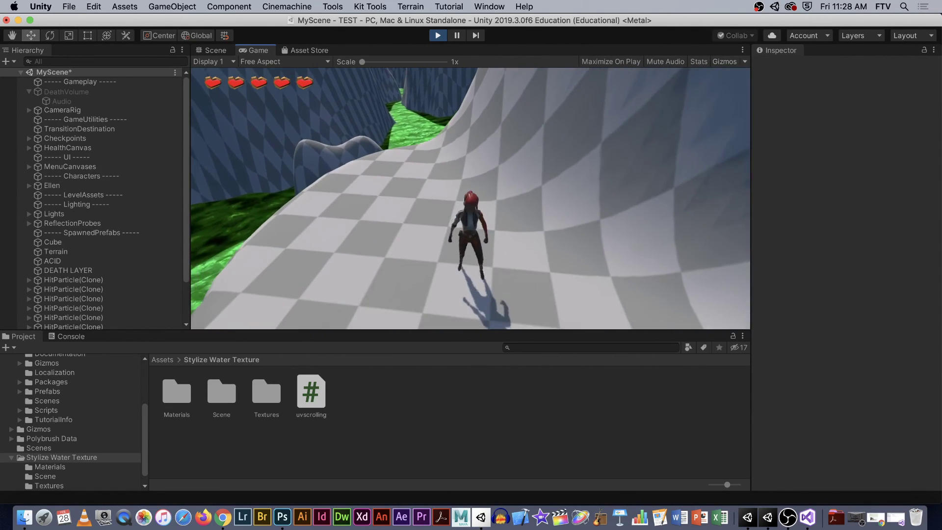
key("w")
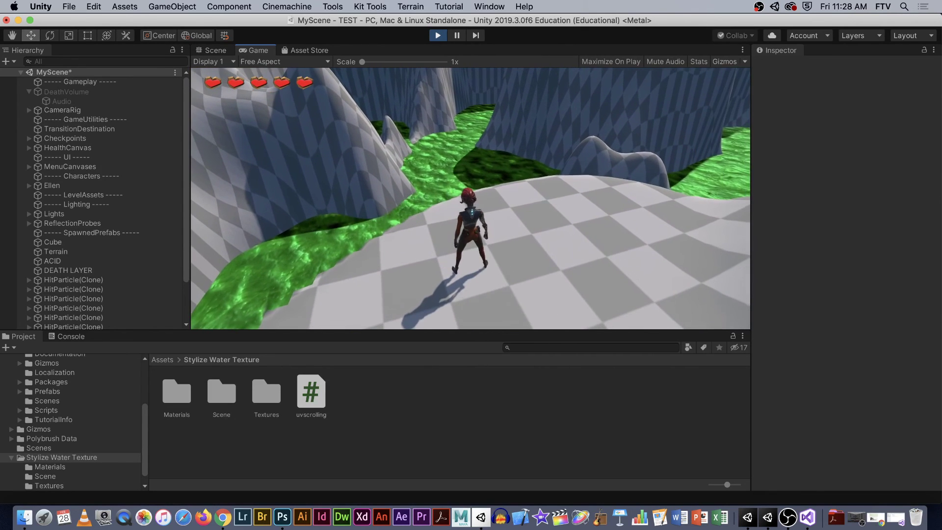
key("Escape")
left_click(438, 35)
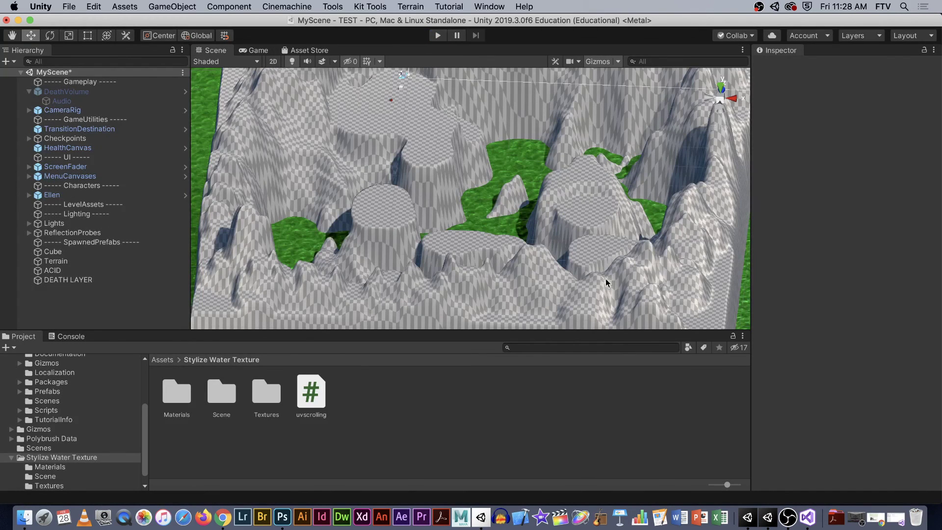
Duplicate ACID with Cmd+D and set the ACID (1) copy's Position Y to -19.86.
left_click(85, 281)
left_click(56, 261)
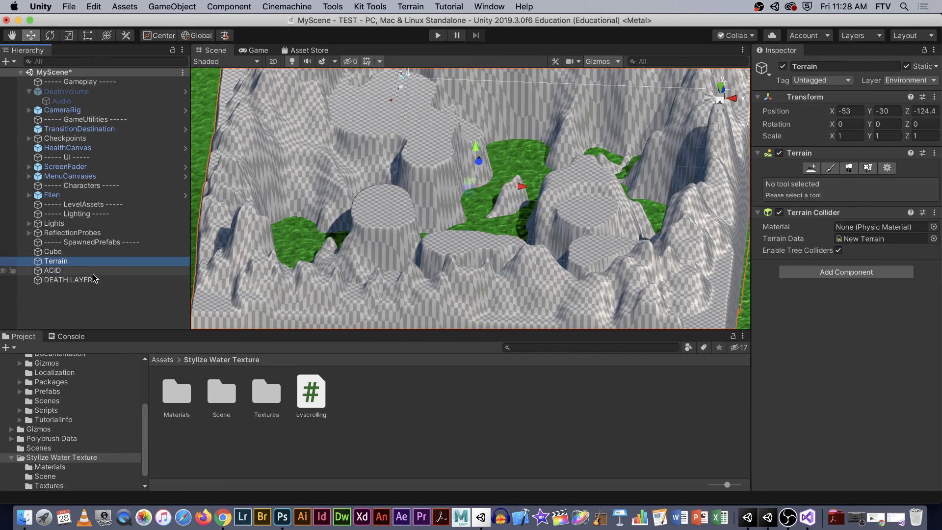
left_click(53, 271)
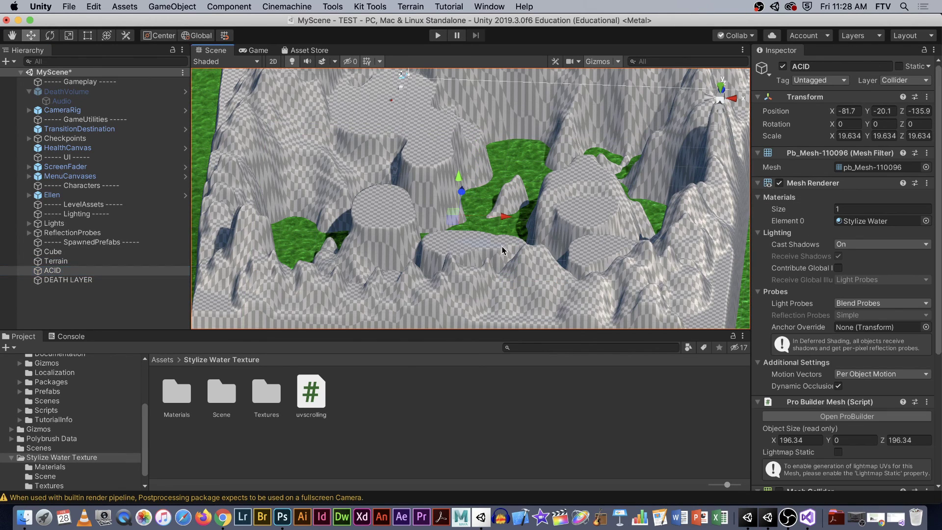
left_click_drag(471, 246, 471, 219, "alt")
left_click(90, 261)
left_click(93, 271)
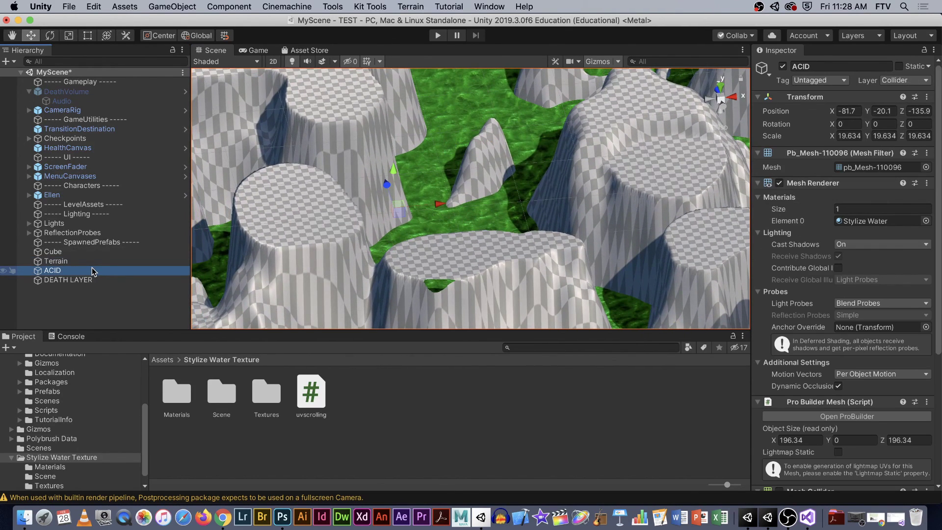
key("super+d")
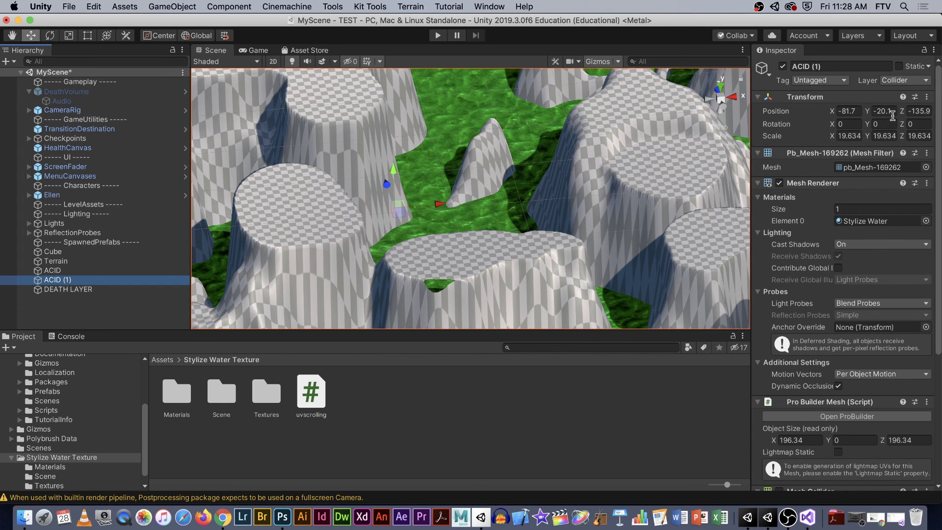
left_click(883, 111)
left_click_drag(864, 114, 874, 113)
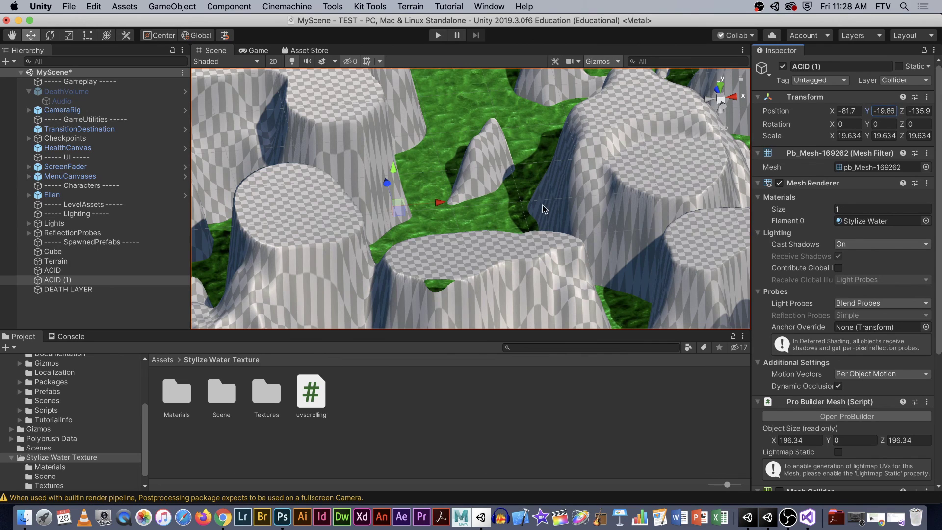
left_click(455, 410)
Open the Textures folder and select the Vol_36_5_Emissive texture.
left_click(268, 402)
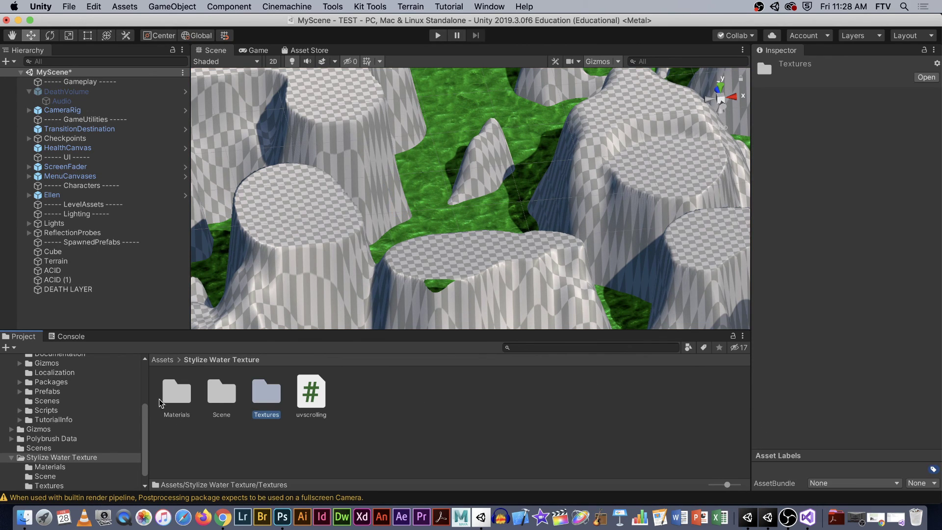
double_click(263, 408)
left_click(265, 411)
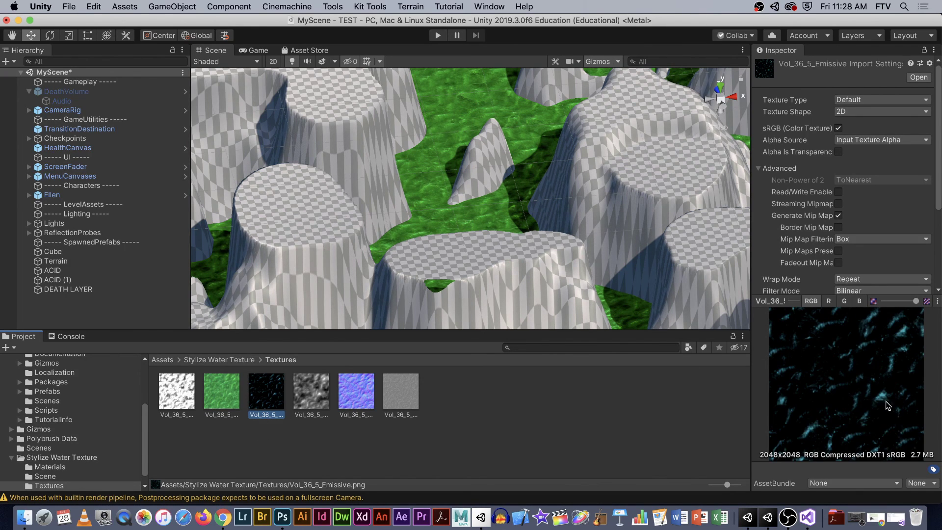
left_click(483, 429)
left_click(275, 402)
left_click(288, 433)
left_click(283, 415)
Reveal Vol_36_5_Emissive.png in Finder.
left_click(295, 435)
left_click(271, 405)
left_click(300, 432)
left_click(267, 407)
right_click(274, 436)
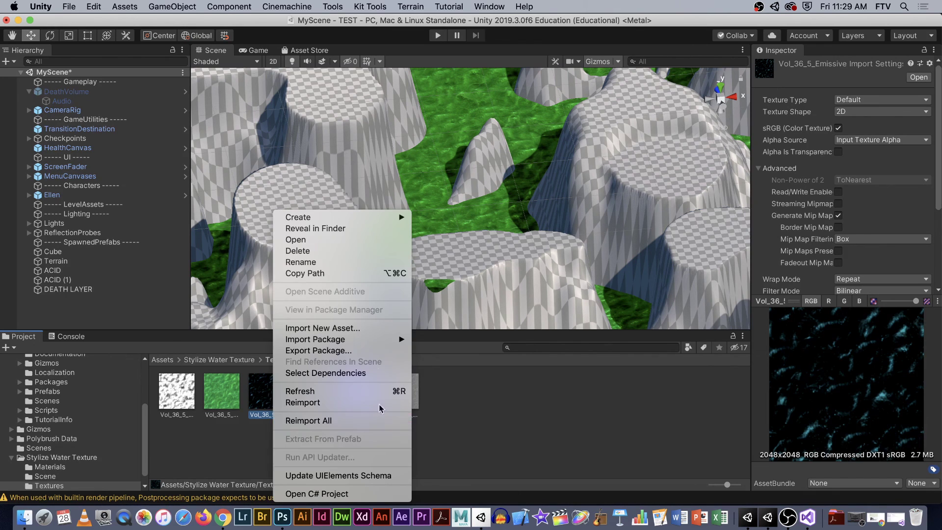
left_click(345, 231)
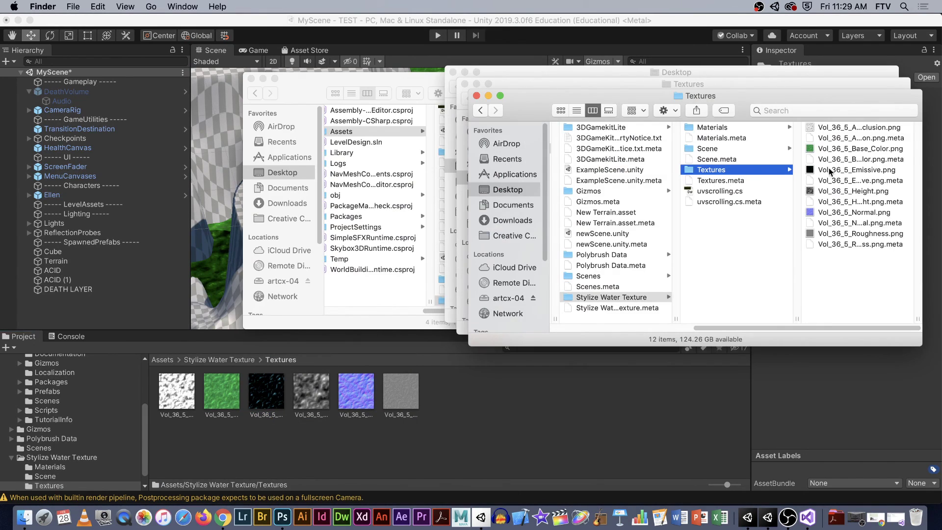
Open Vol_36_5_Emissive.png with Adobe Photoshop 2020 from Finder.
right_click(809, 170)
mouse_move(743, 190)
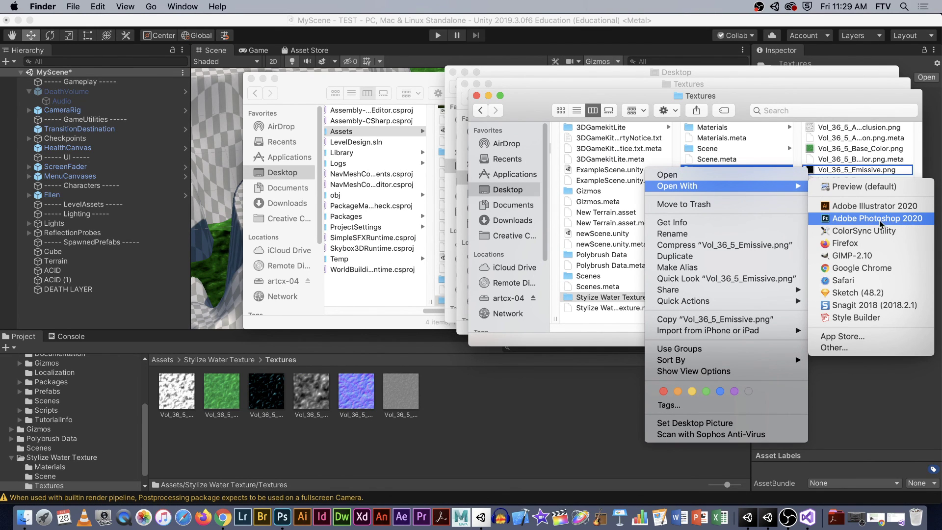
left_click(871, 218)
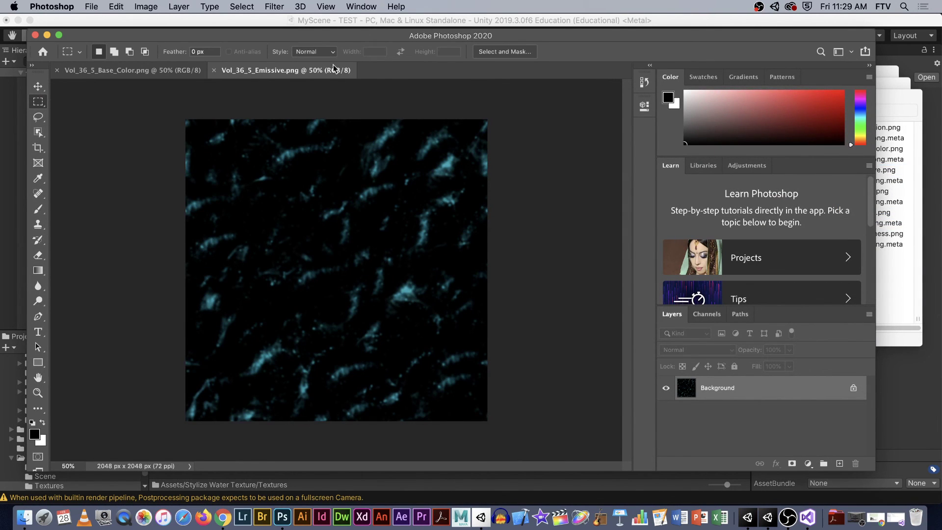
Apply a Hue/Saturation adjustment shifting hue to -97 and increasing saturation.
left_click(147, 6)
mouse_move(187, 38)
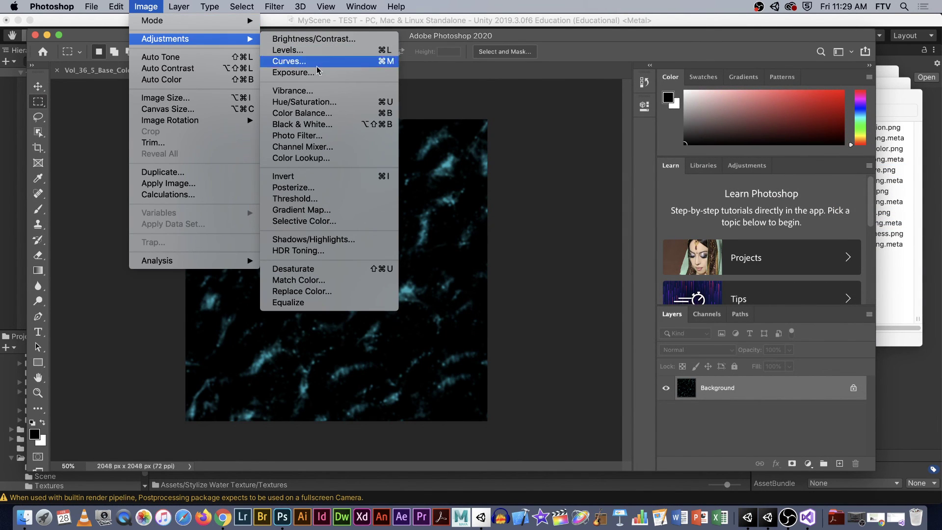
left_click(301, 102)
left_click_drag(400, 182, 371, 186)
left_click_drag(402, 217, 430, 218)
left_click(519, 128)
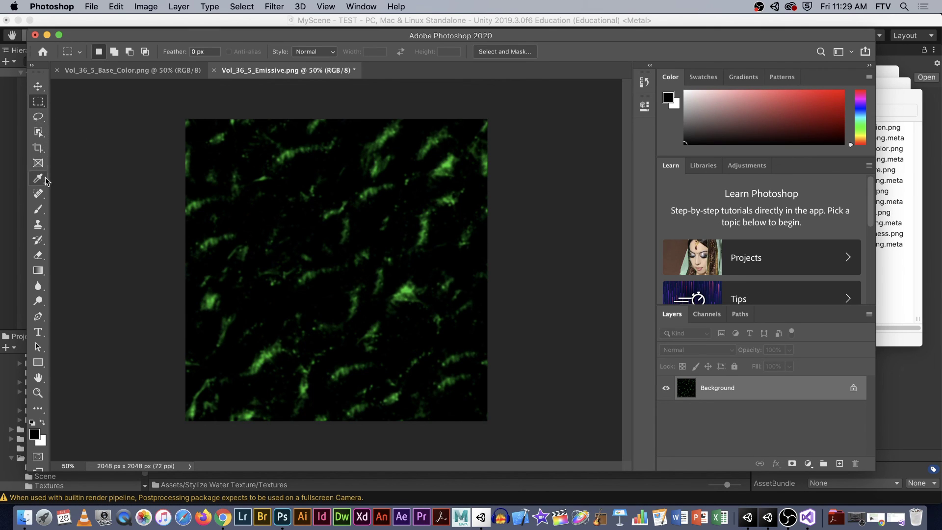
Duplicate the Background layer, hide the original, and make Background copy active.
right_click(762, 391)
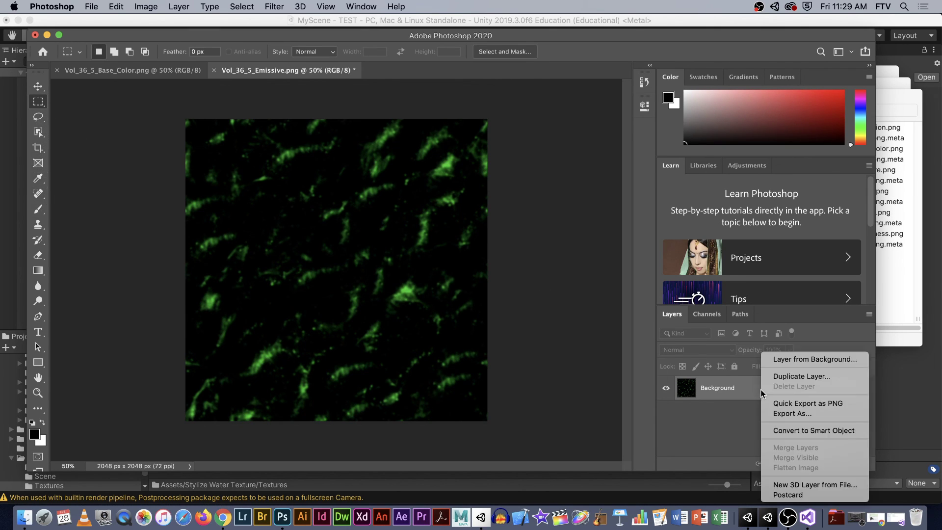
left_click(791, 376)
left_click(583, 222)
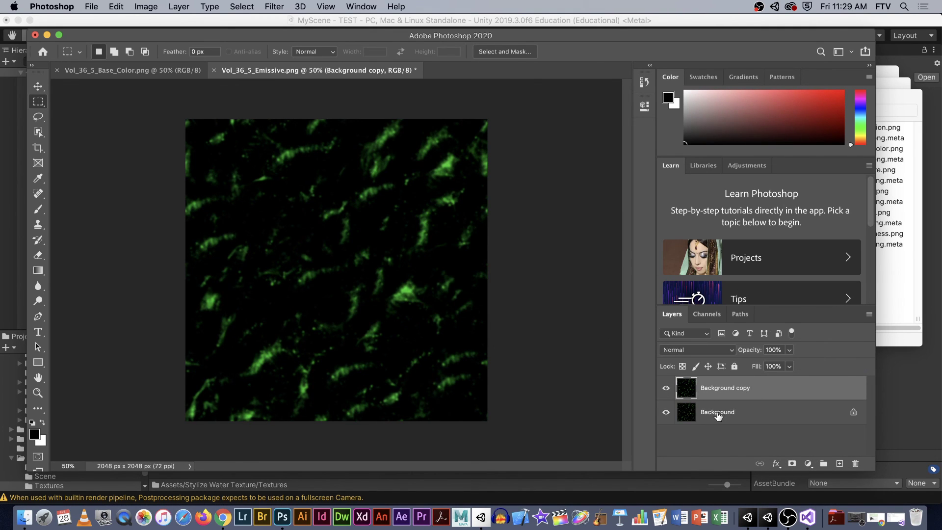
left_click(720, 413)
left_click(666, 412)
left_click(720, 397)
Select the black areas with the Magic Wand and delete them, leaving green streaks.
left_click(39, 122)
left_click_drag(39, 131, 95, 154)
left_click(218, 156)
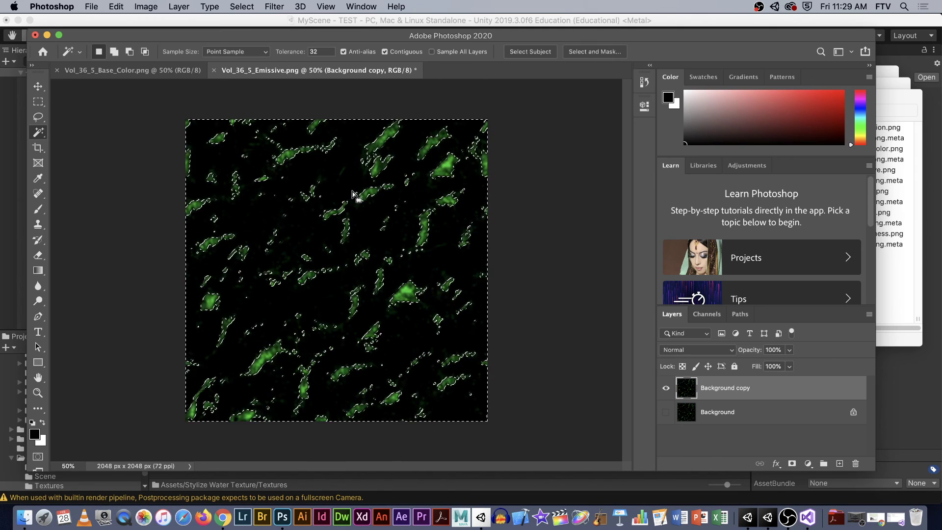
key("Delete")
key("cmd+d")
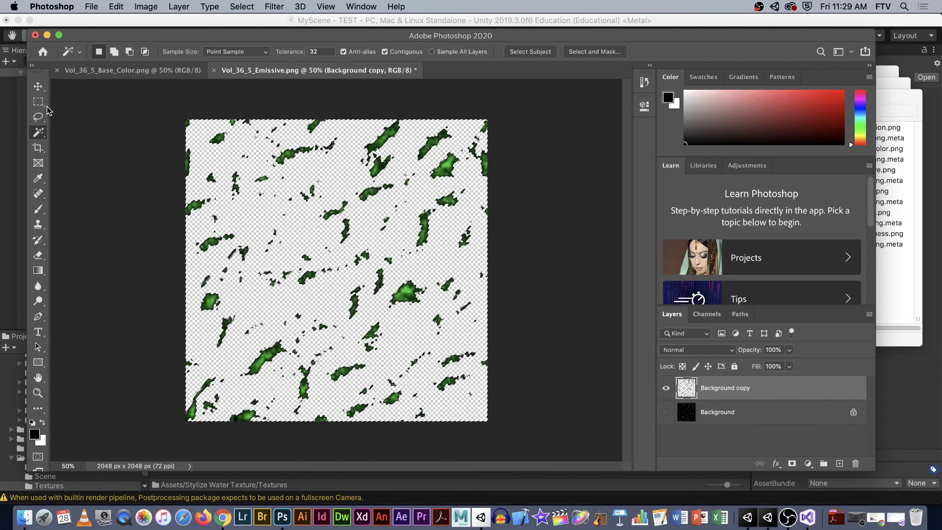
left_click(38, 102)
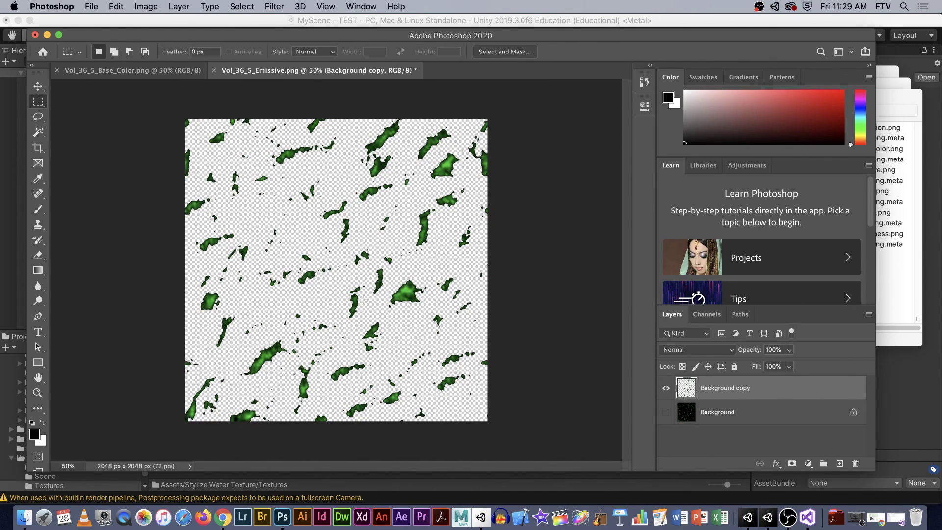
Lock the layer's transparent pixels and set the foreground colour to bright yellow-green.
left_click(682, 366)
left_click(39, 432)
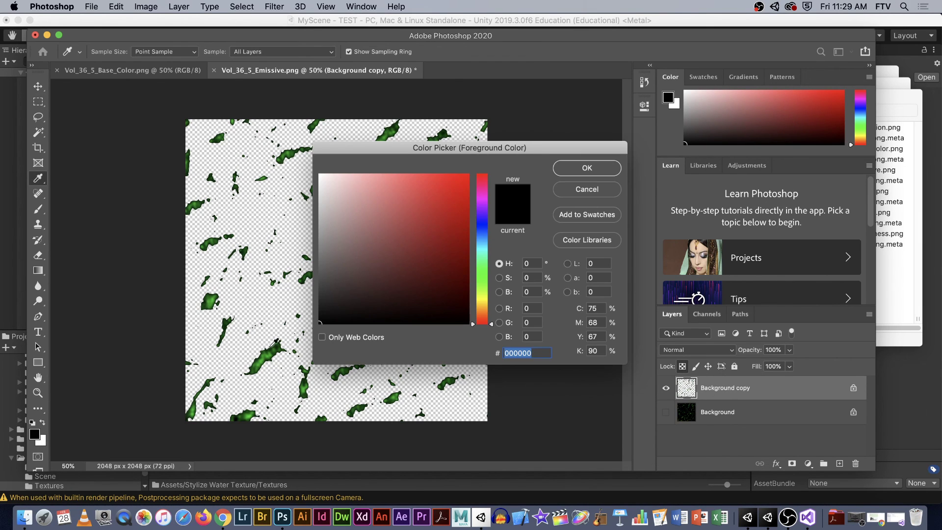
left_click_drag(484, 285, 484, 294)
left_click_drag(457, 260, 468, 193)
left_click(567, 167)
Undo an accidental white fill and switch to the Paint Bucket tool.
key("m")
key("super+BackSpace")
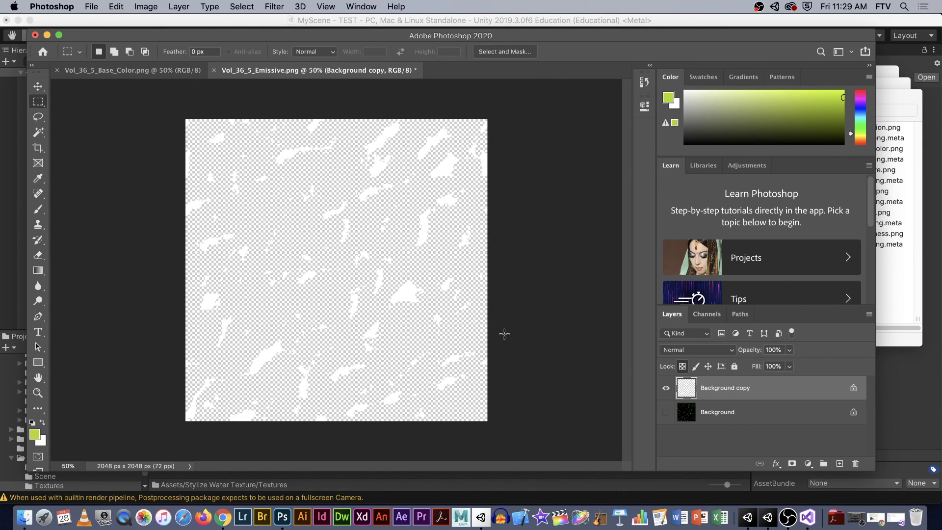
key("super+z")
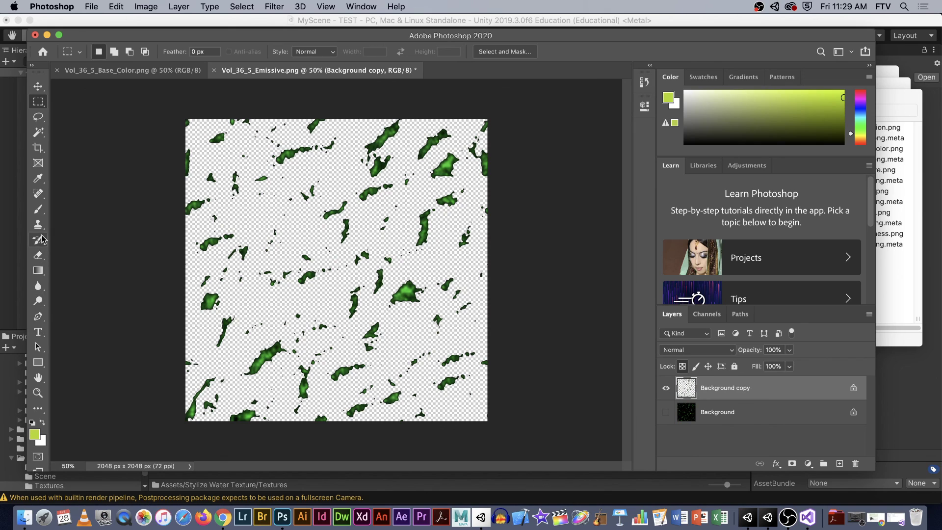
left_click(39, 271)
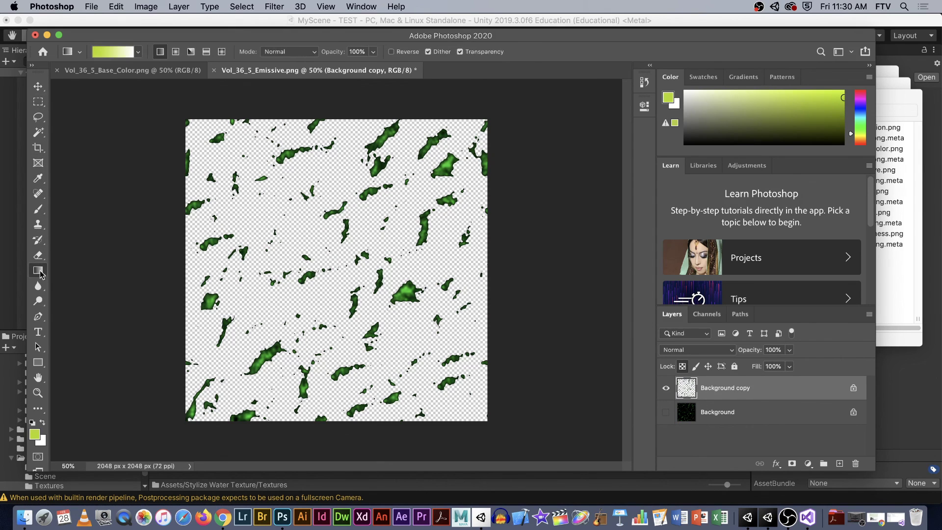
right_click(39, 271)
left_click(74, 280)
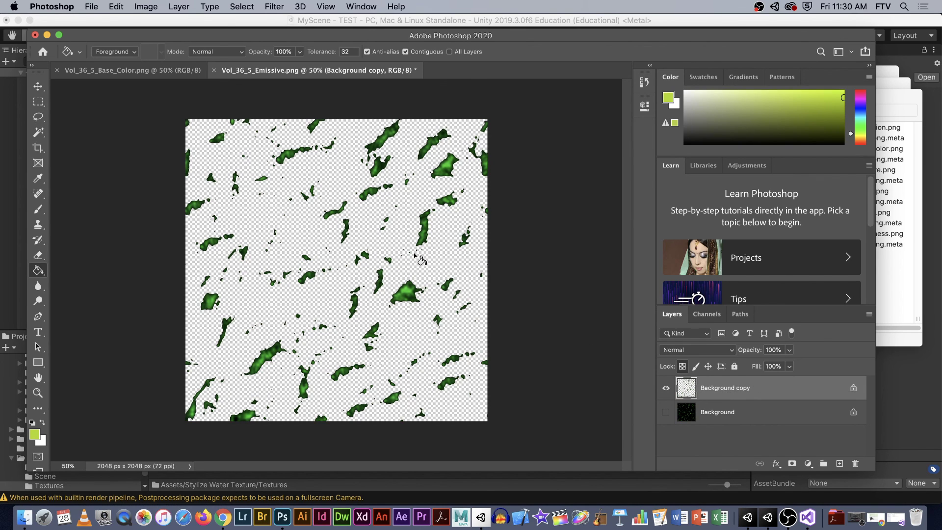
left_click(36, 274)
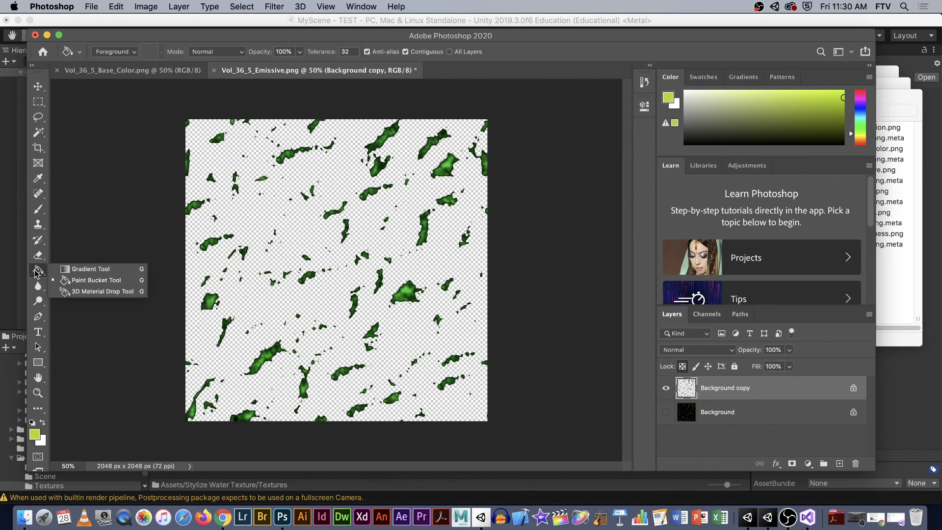
left_click(66, 280)
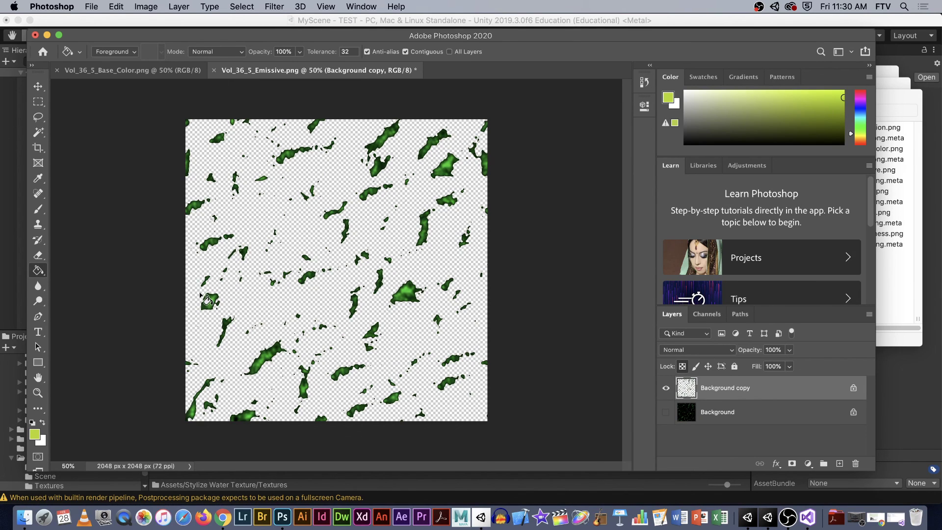
Fill the streaks with the yellow-green foreground colour using Alt+Shift+Backspace.
left_click(38, 102)
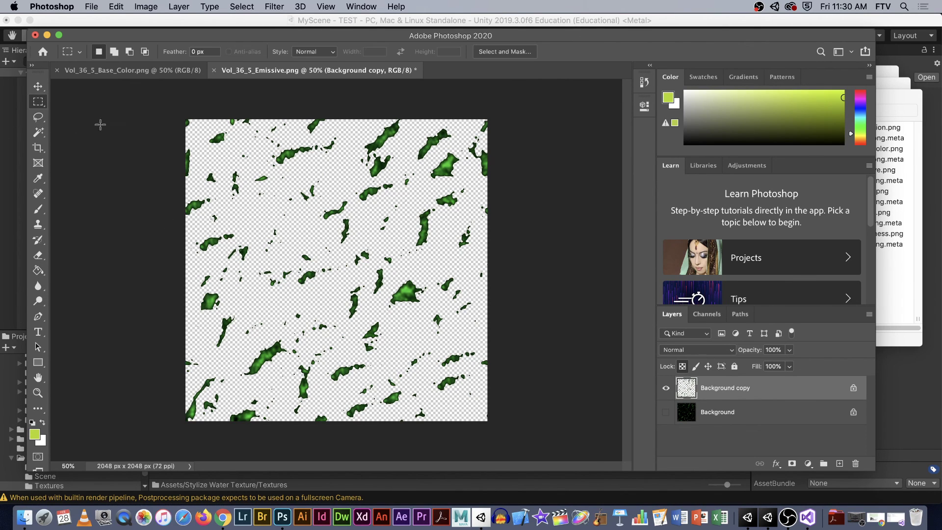
left_click(38, 271)
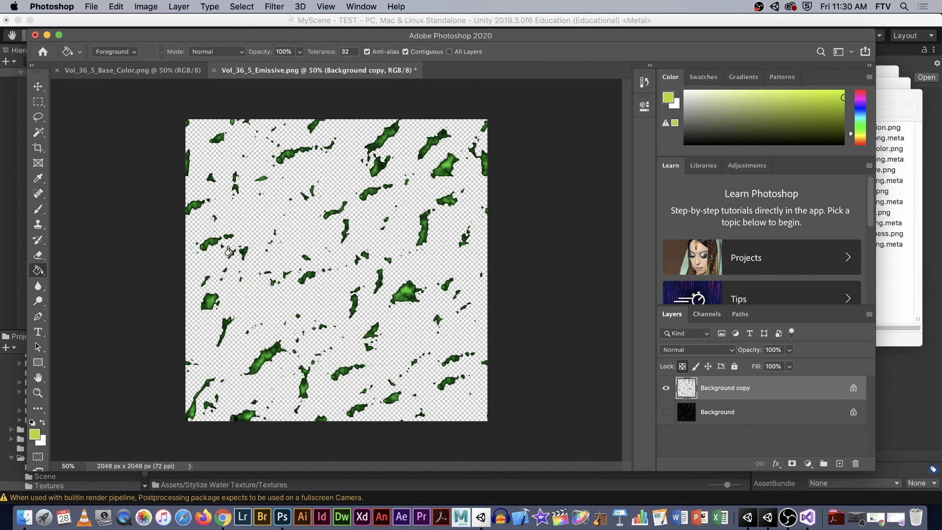
key("super+BackSpace")
key("super+z")
key("alt+shift+BackSpace")
key("m")
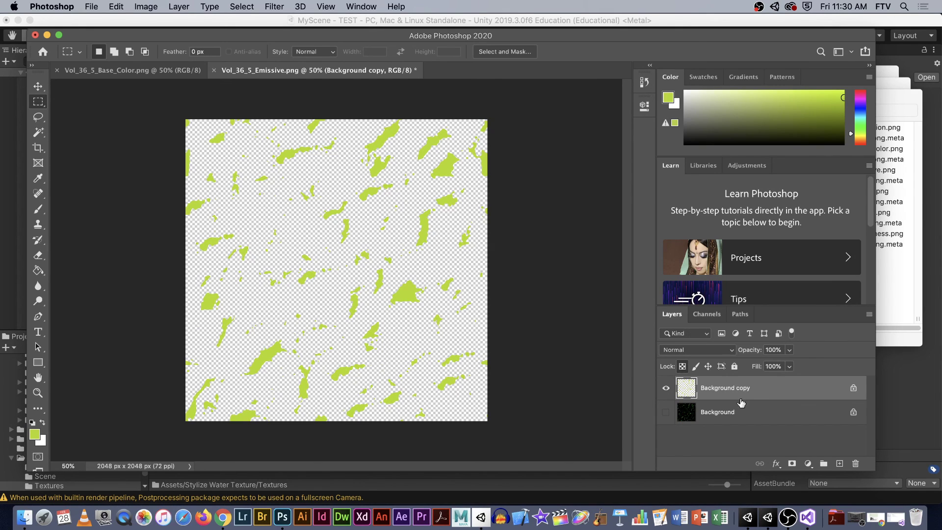
Set the Background copy layer's opacity to 78%.
left_click(789, 350)
left_click_drag(791, 364, 779, 369)
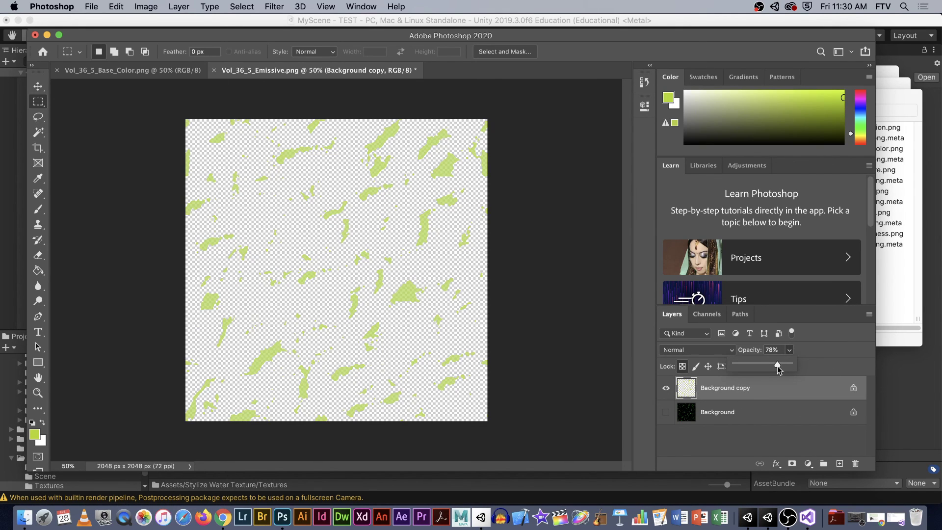
left_click(749, 392)
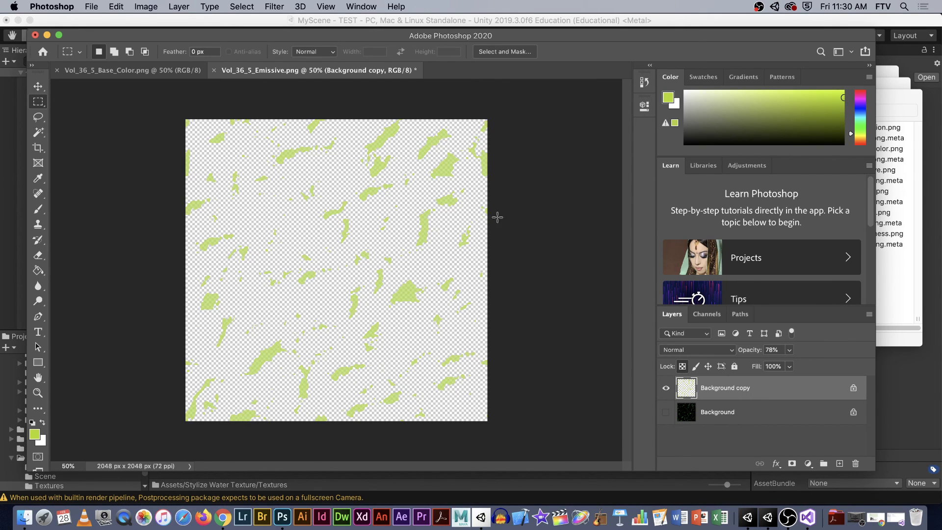
Quick Export the image as transparent_acid.png and minimize Photoshop.
left_click(91, 7)
mouse_move(162, 169)
left_click(292, 169)
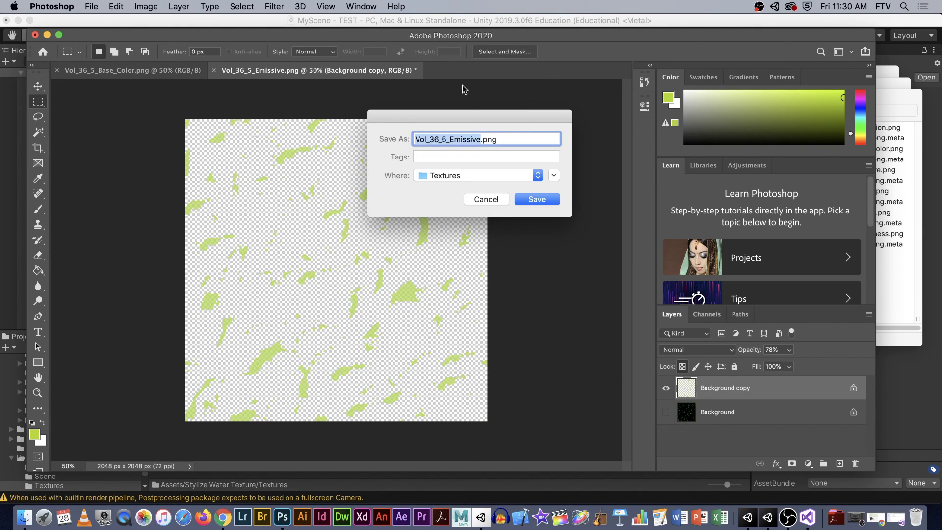
left_click_drag(479, 139, 396, 141)
type("transparent")
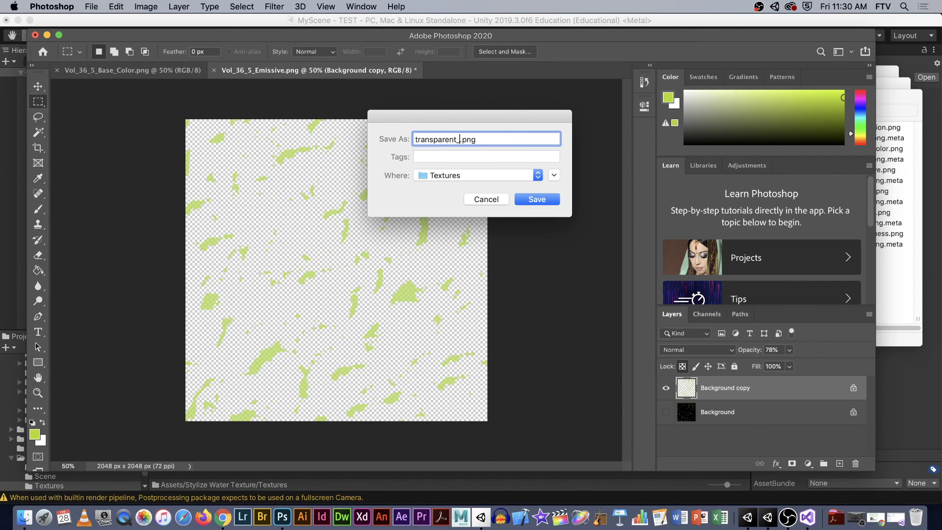
type("_acid")
key("Return")
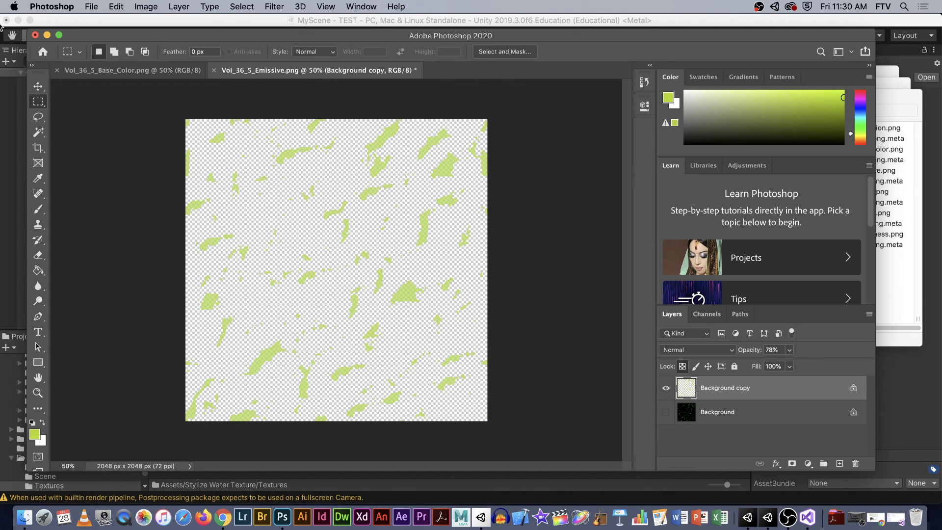
left_click(47, 35)
Enable Alpha Is Transparency on transparent_acid.png, apply it, and return to Stylize Water Texture.
left_click(365, 426)
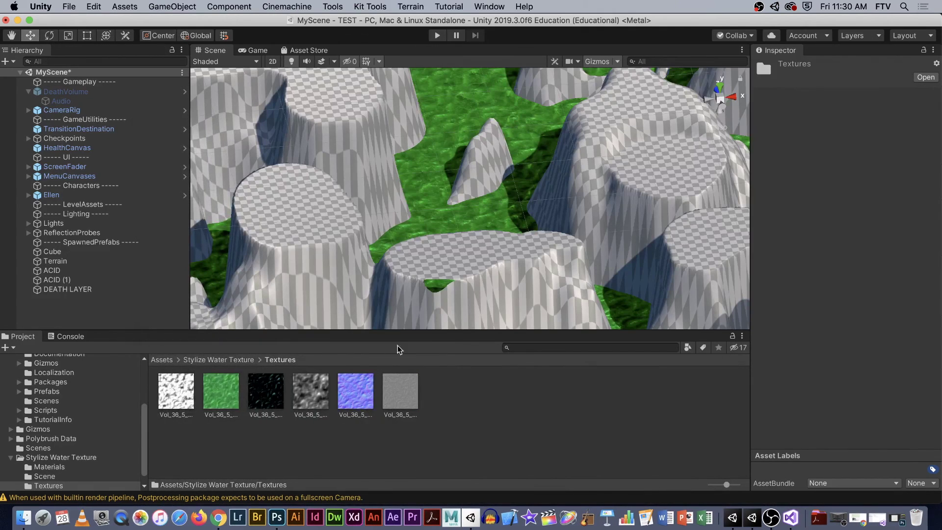
left_click(176, 395)
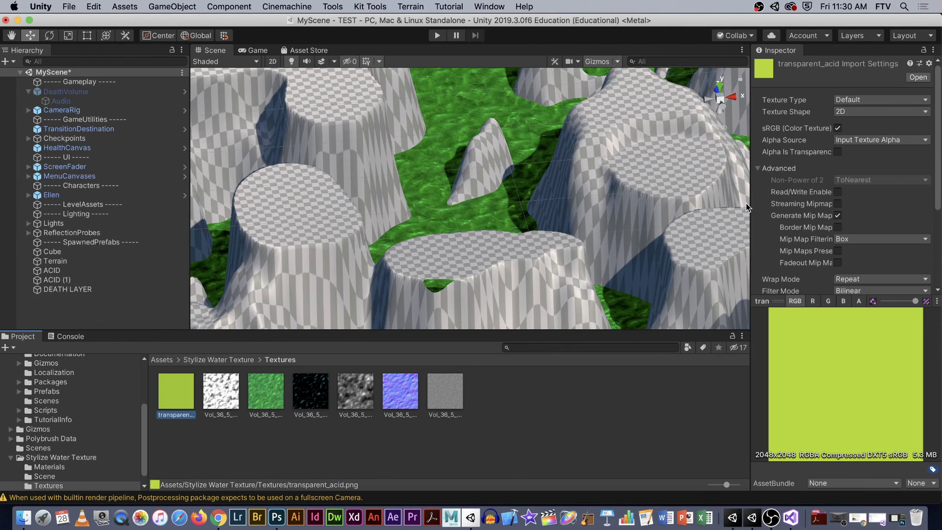
left_click(837, 152)
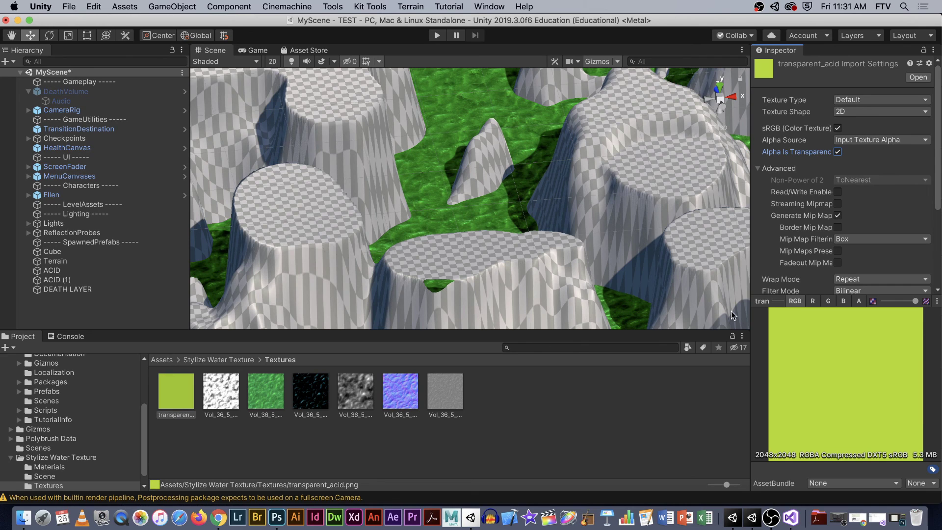
left_click(650, 395)
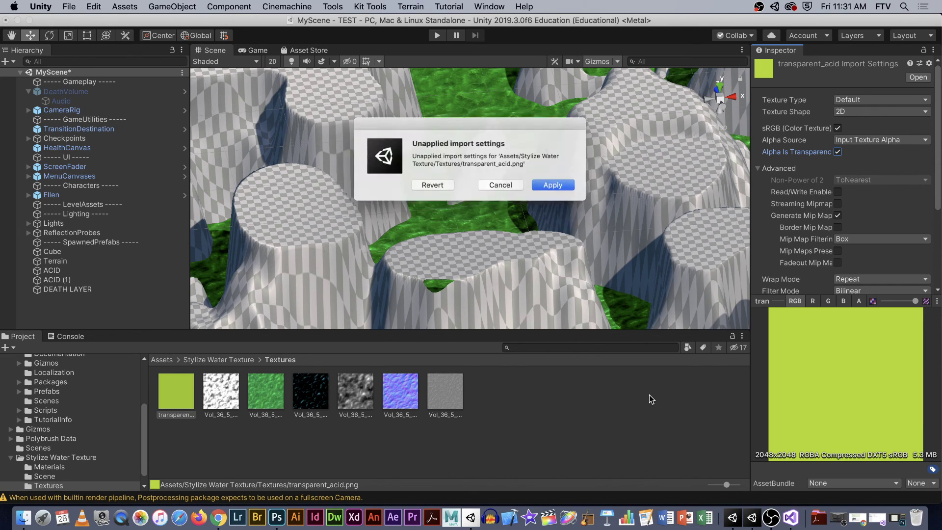
left_click(564, 188)
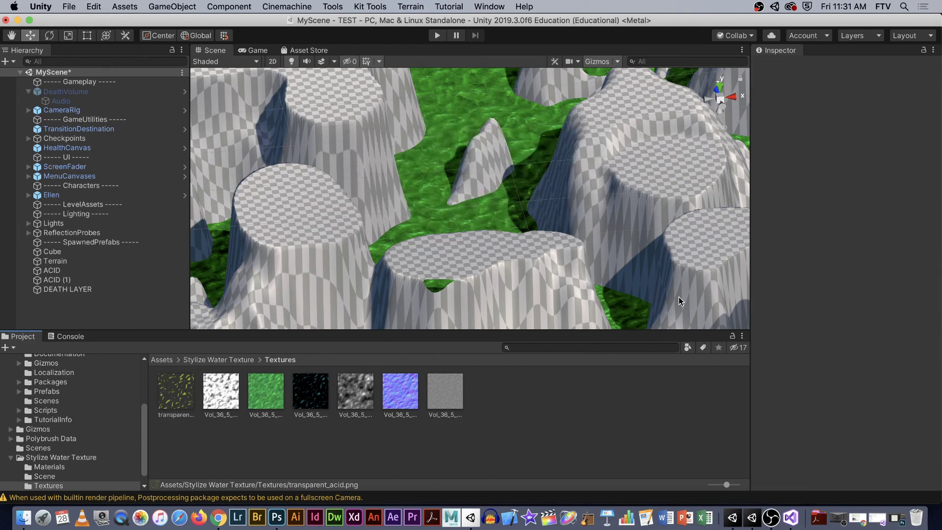
left_click(172, 388)
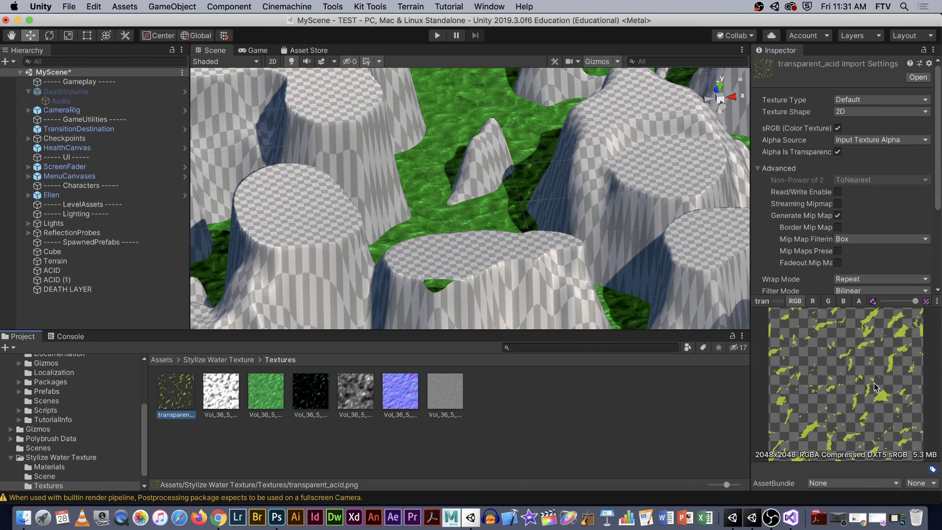
left_click(509, 407)
left_click(219, 360)
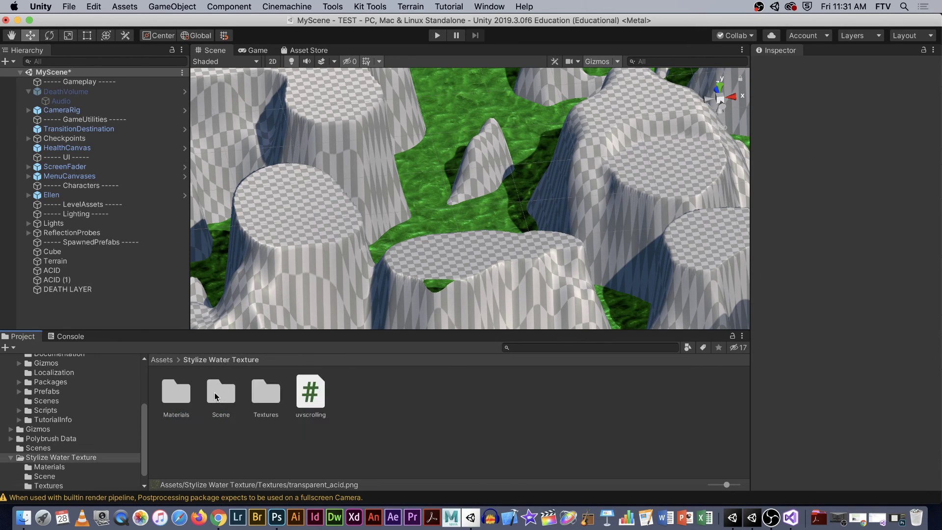
Create a new material in Materials, first named WaterHilights, then renamed AcidHilights.
left_click(175, 395)
double_click(175, 396)
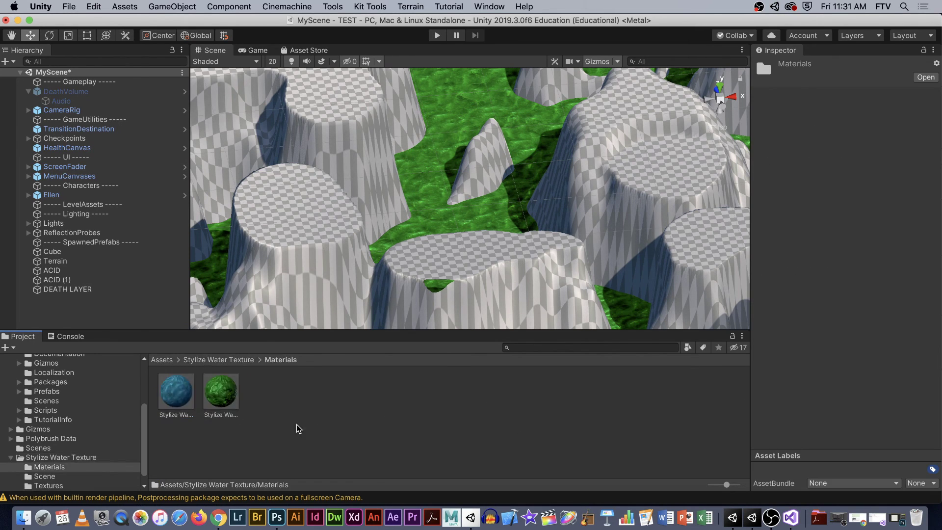
right_click(273, 399)
mouse_move(316, 221)
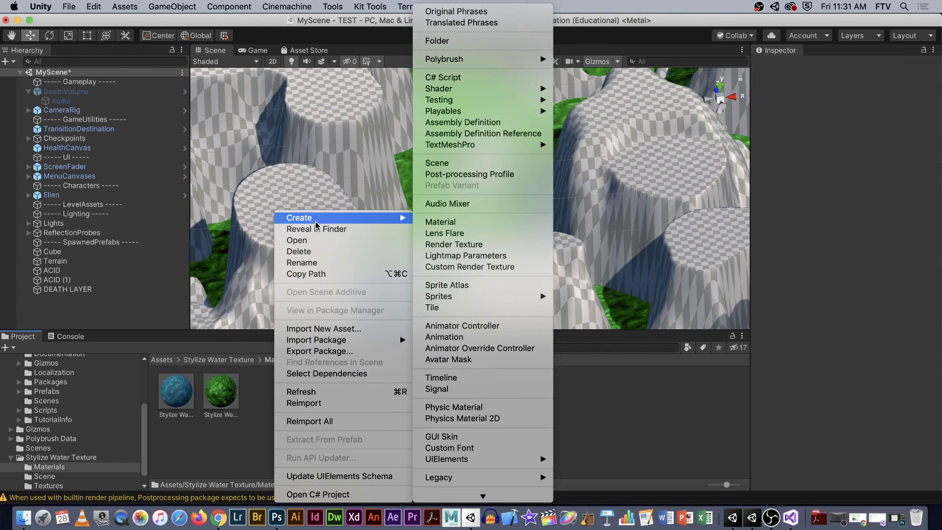
left_click(494, 224)
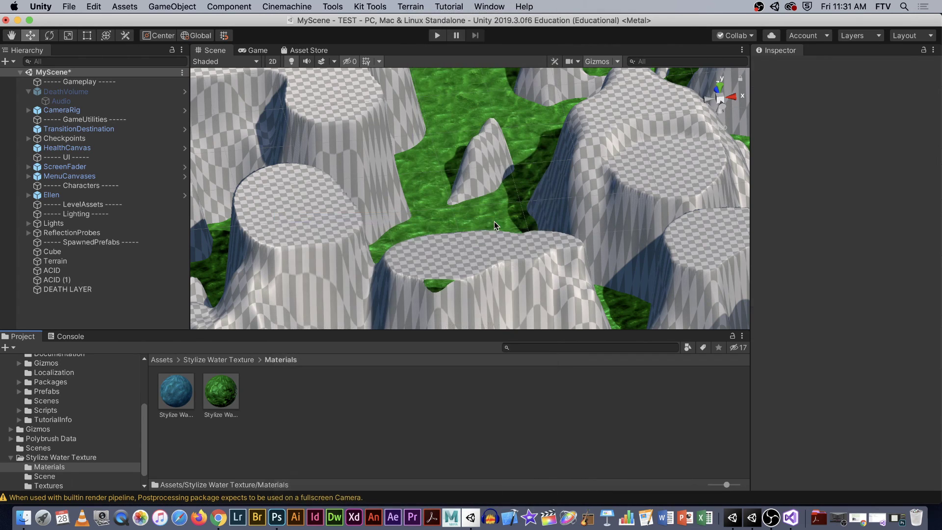
type("Wate")
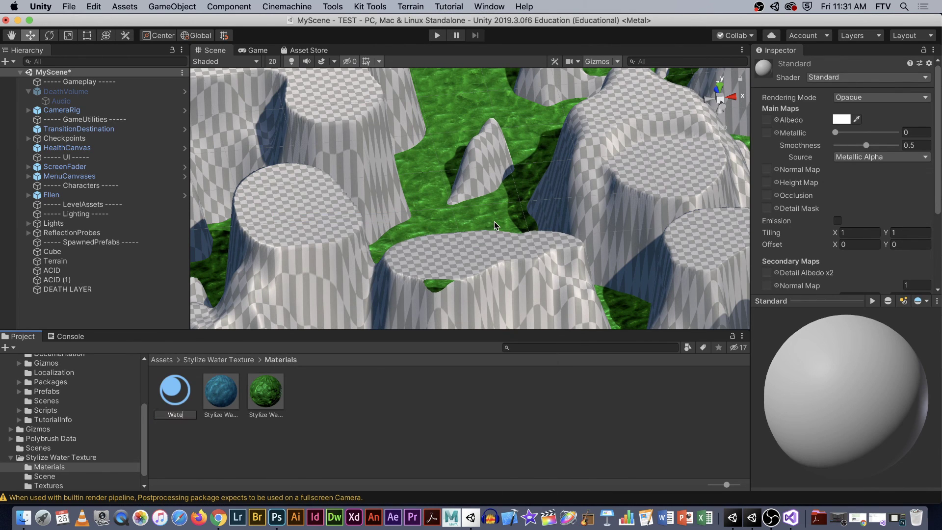
type("rHilights")
key("Return")
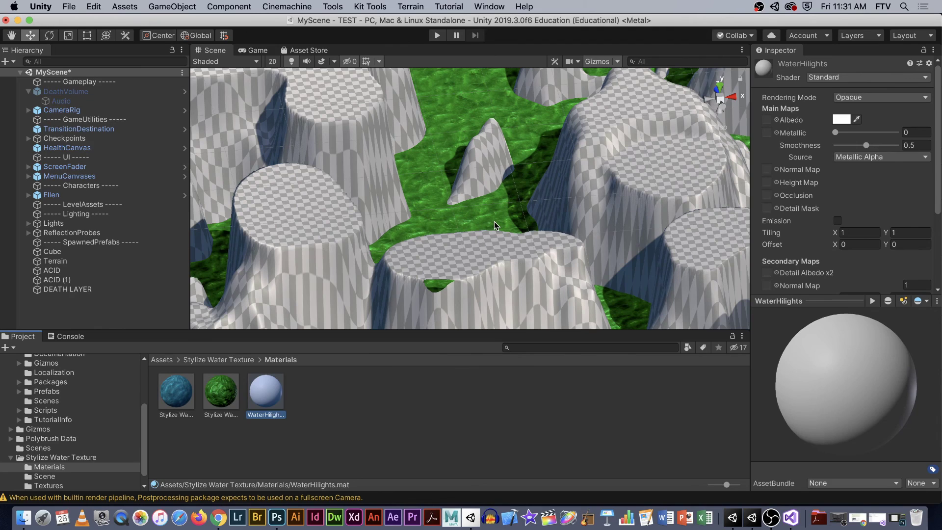
left_click(264, 416)
left_click_drag(264, 416, 237, 421)
type("AcidHilights")
key("Return")
Set the AcidHilights material's Rendering Mode to Transparent.
left_click(192, 412)
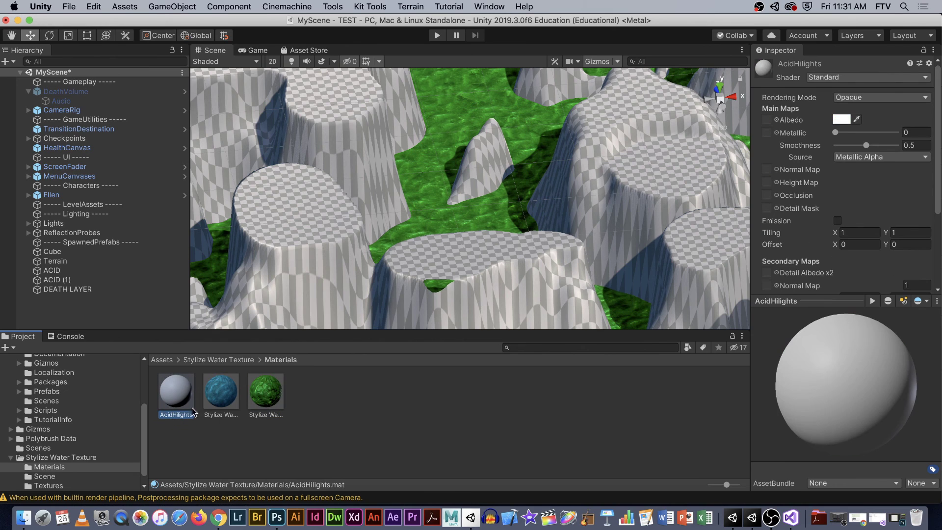
left_click(867, 98)
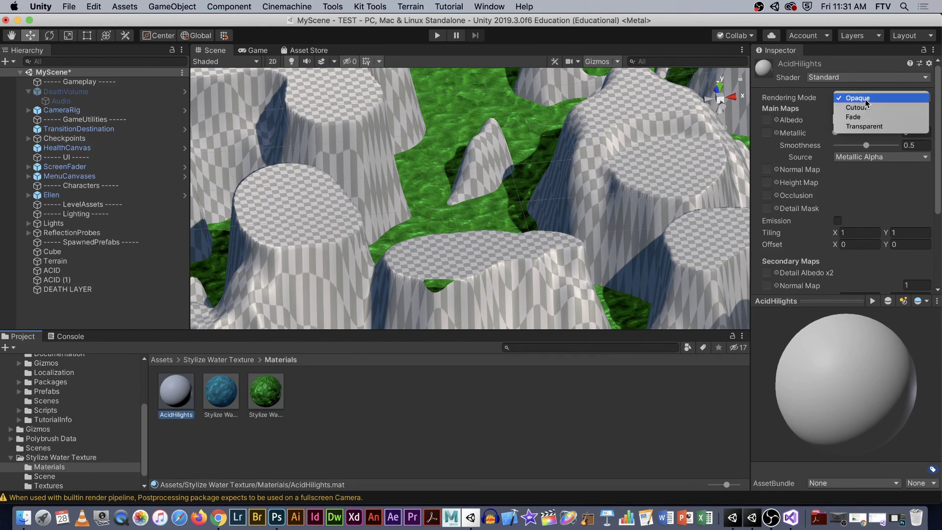
left_click(887, 125)
left_click(873, 100)
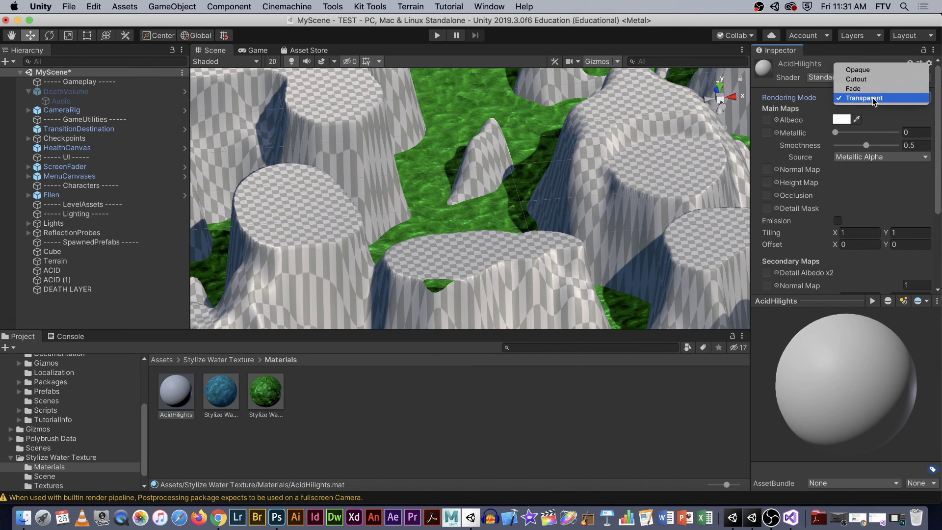
left_click(873, 100)
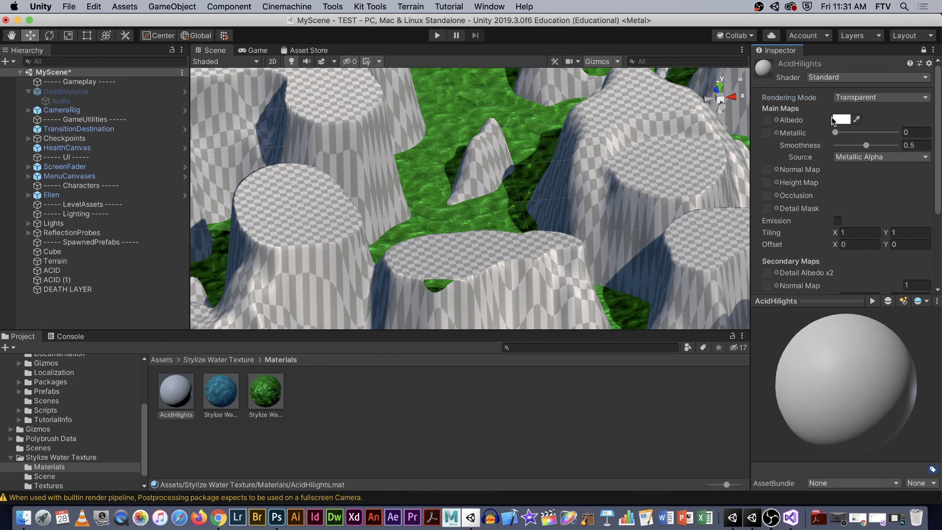
left_click(230, 361)
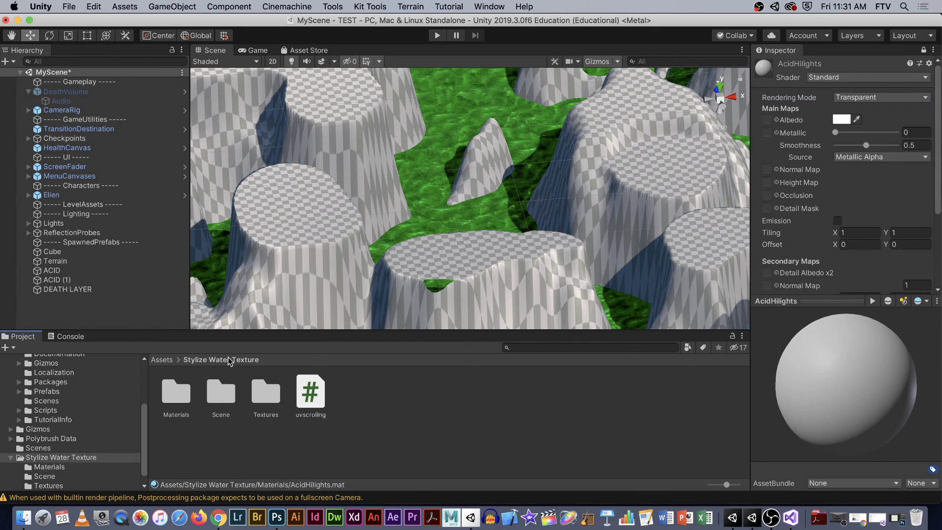
Assign the acid texture as Albedo and the normal texture as Normal Map.
double_click(266, 393)
left_click_drag(176, 392, 767, 119)
left_click_drag(910, 408, 852, 329)
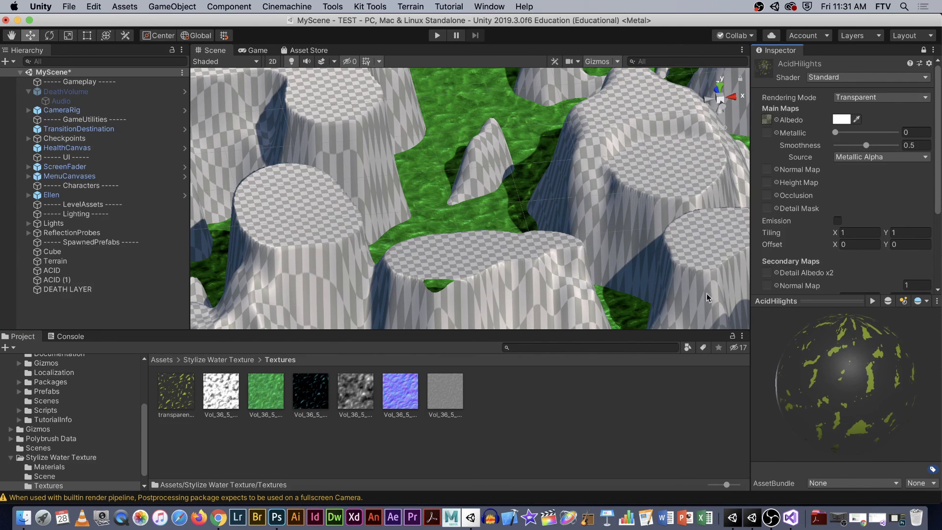
left_click_drag(398, 402, 770, 169)
left_click_drag(846, 382, 441, 367)
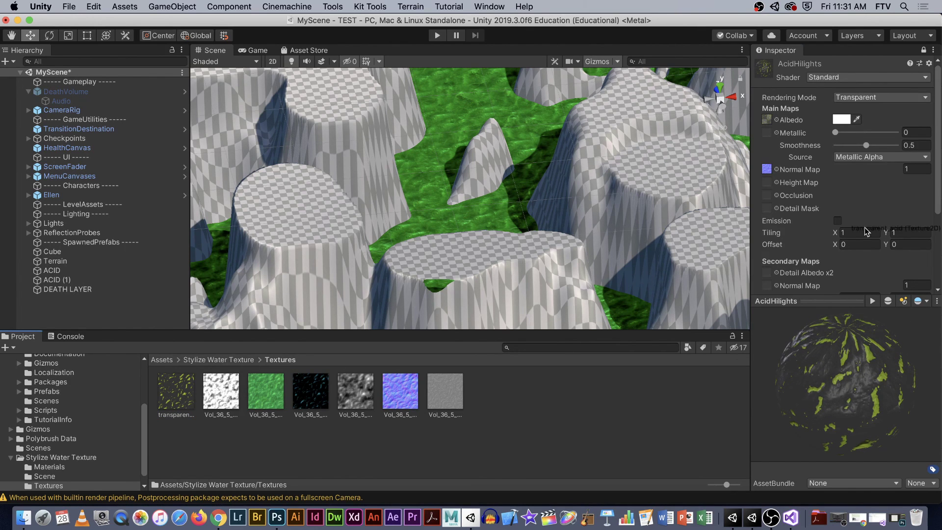
scroll(861, 208, "down", 2)
Enable emission with the acid texture as its map and a dark grey RGB 49 colour.
left_click(837, 185)
left_click_drag(175, 391, 805, 204)
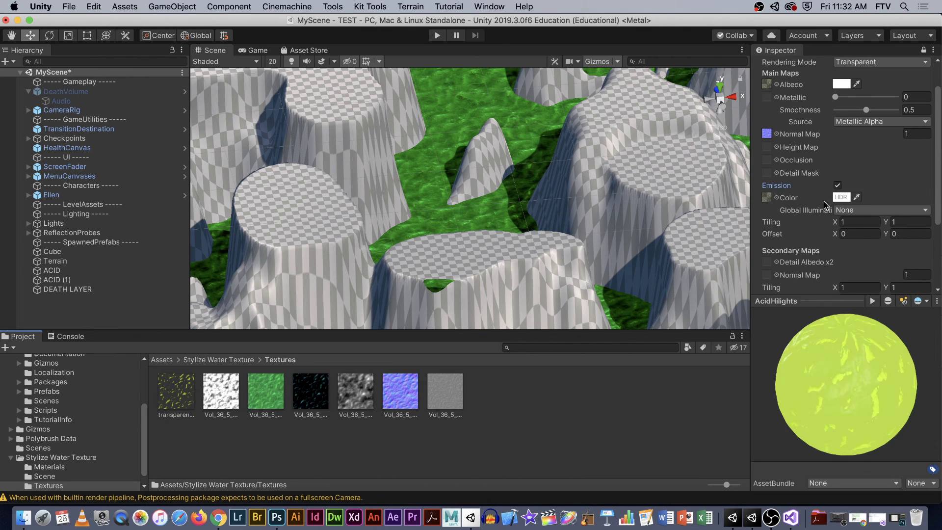
left_click(841, 197)
mouse_move(272, 156)
left_mouse_down()
mouse_move(285, 166)
mouse_move(296, 161)
mouse_move(261, 169)
mouse_move(258, 185)
left_mouse_up()
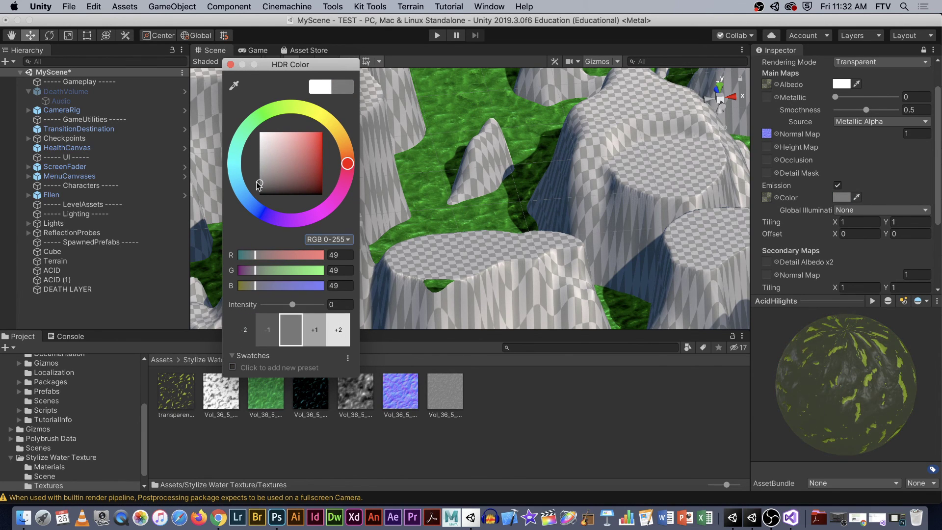
left_click(230, 65)
left_click_drag(837, 414, 855, 392)
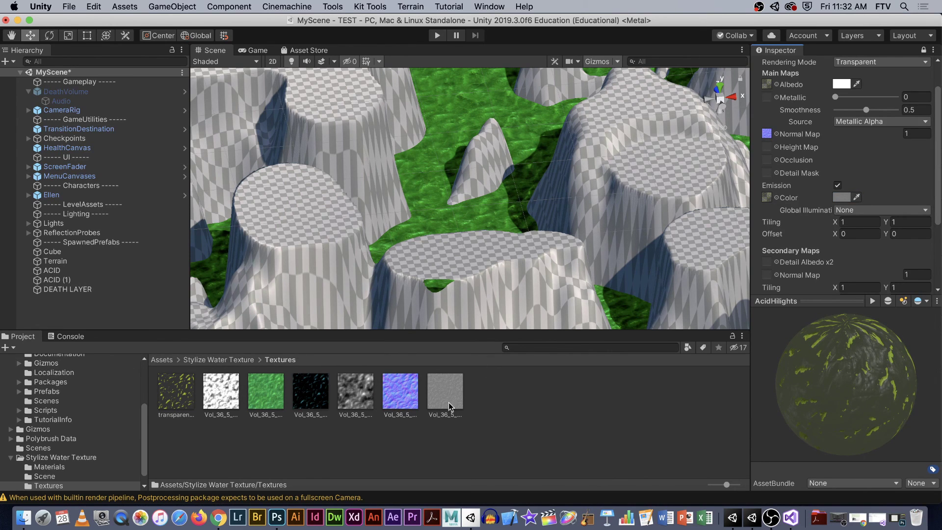
left_click(241, 362)
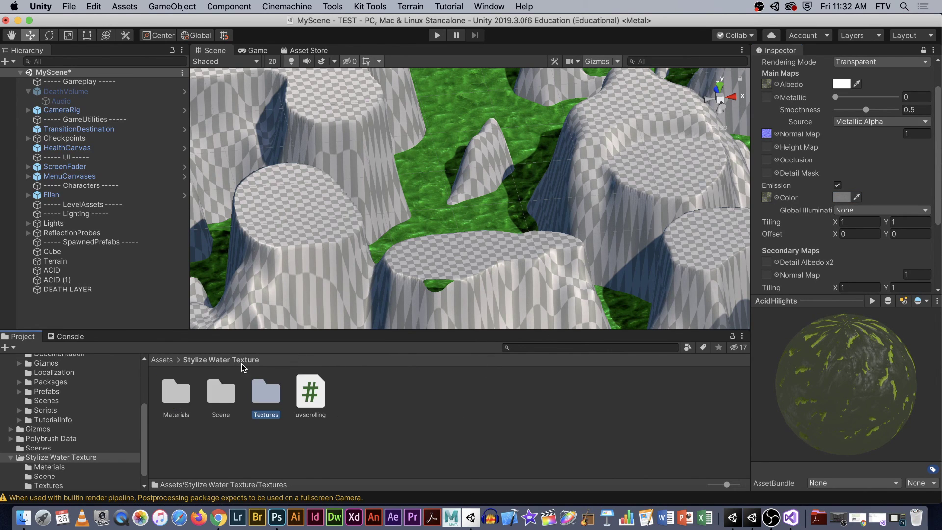
double_click(185, 396)
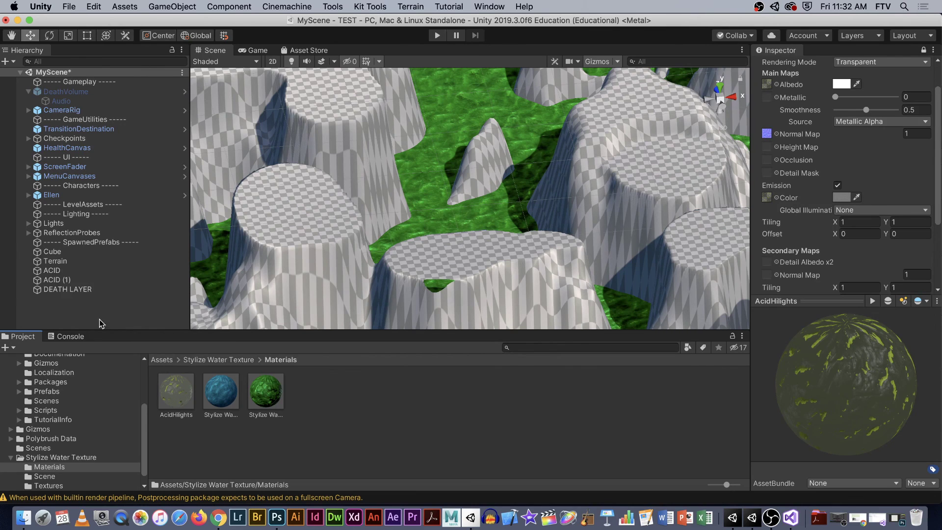
Drag the AcidHilights material onto the ACID (1) plane in the Scene view.
left_click(56, 280)
left_click_drag(180, 395, 575, 103)
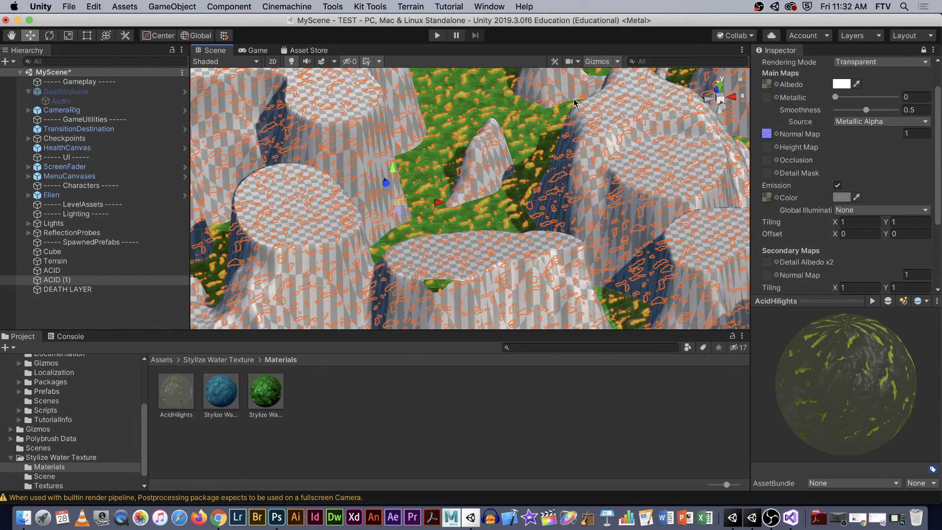
left_click(574, 99)
left_click(547, 396)
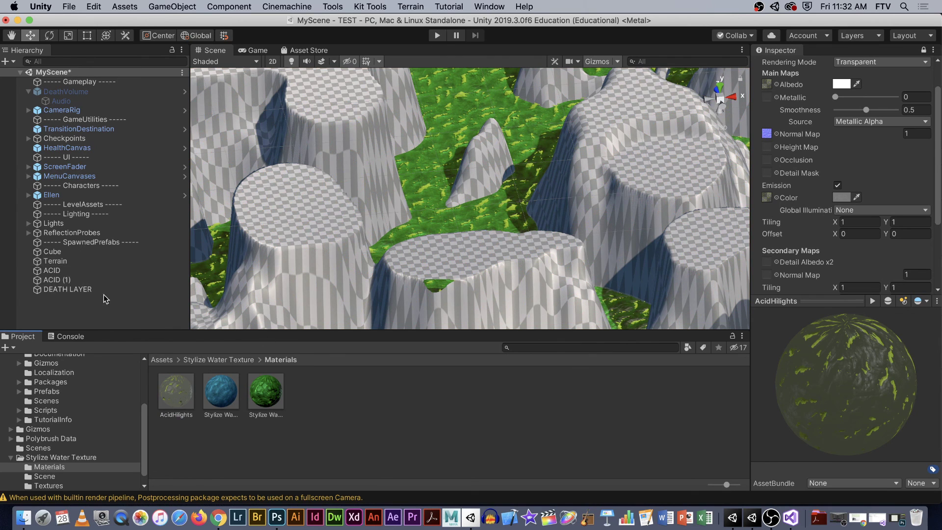
left_click(74, 280)
Lower ACID (1)'s Uvscrolling Scroll Speed to 0.04, then select the AcidHilights material.
scroll(838, 245, "down", 3)
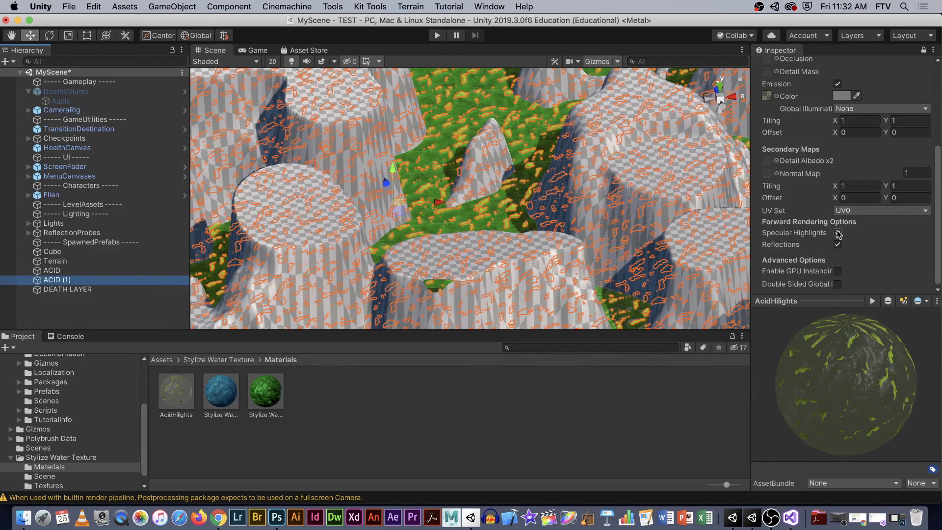
scroll(839, 246, "up", 5)
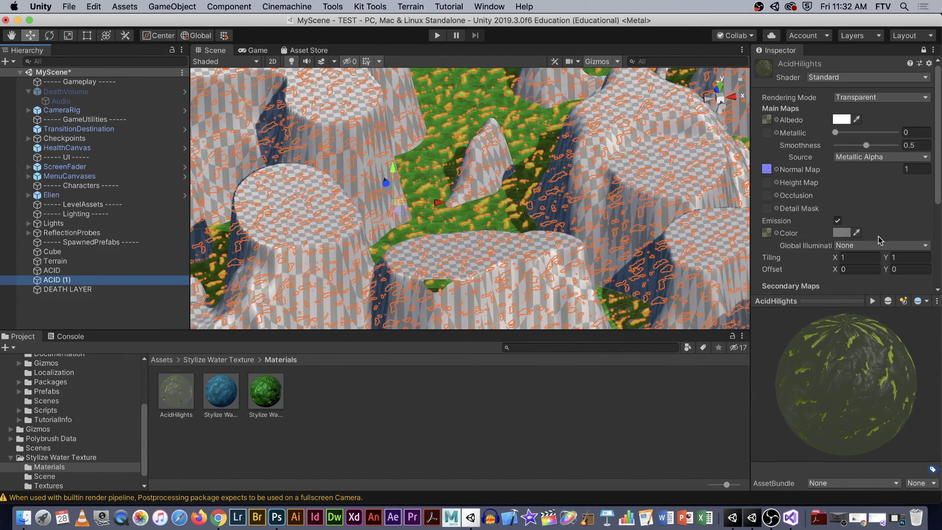
left_click(924, 50)
scroll(816, 273, "down", 10)
left_click(858, 407)
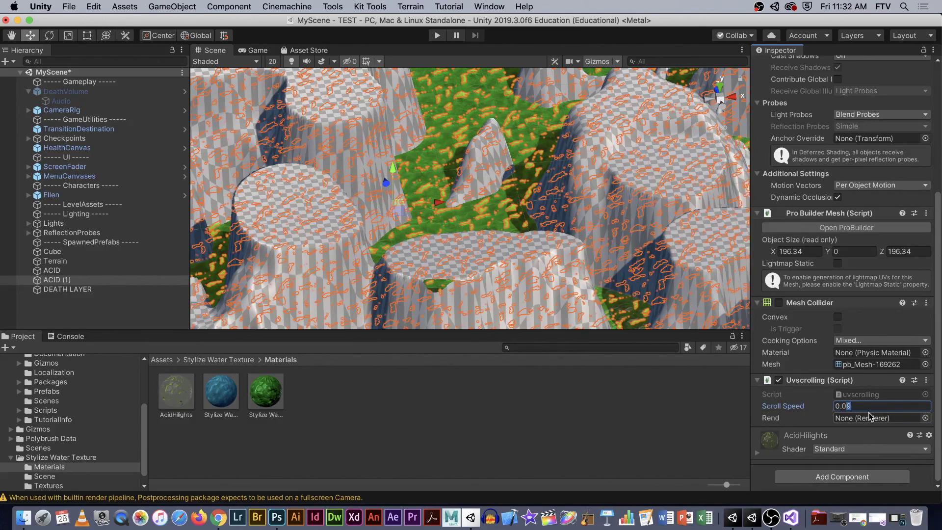
left_click(555, 411)
left_click(189, 398)
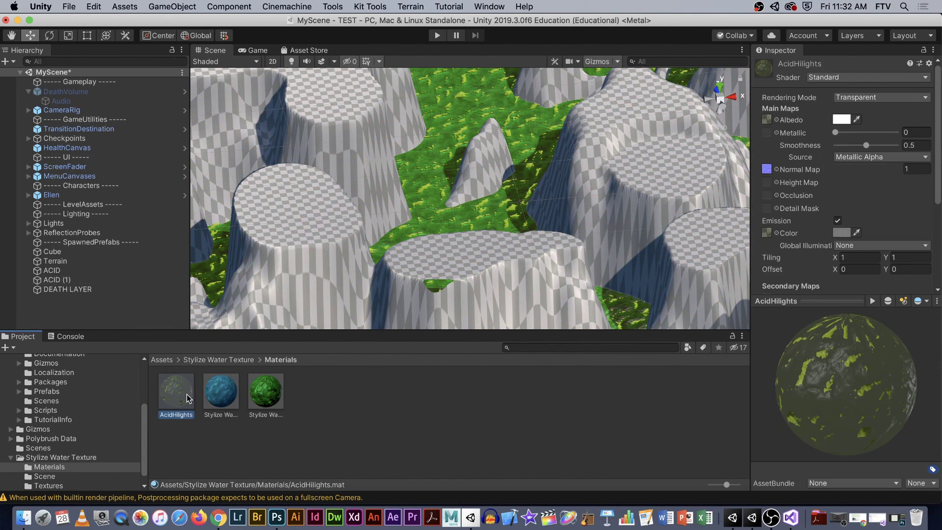
Set the AcidHilights albedo to white FFFFFF with lowered alpha, then enter Play mode.
left_click(766, 121)
left_click(836, 123)
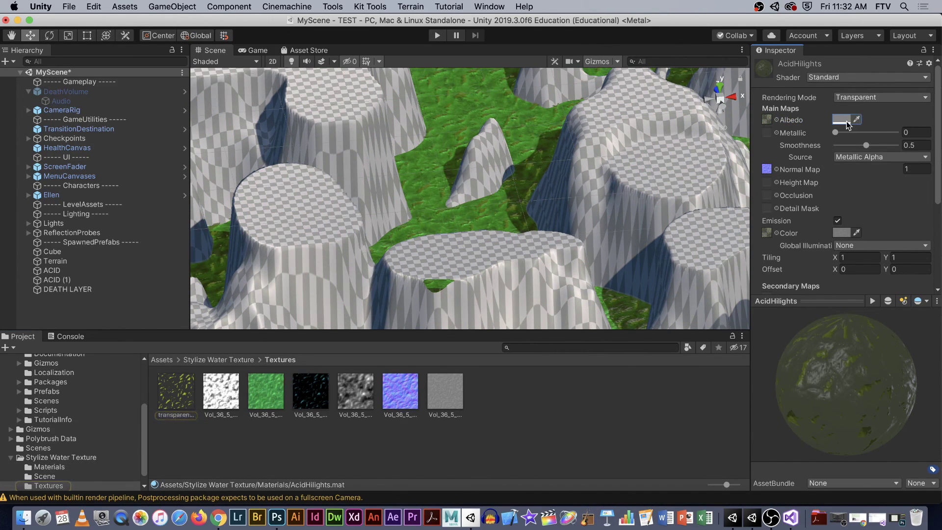
left_click(847, 121)
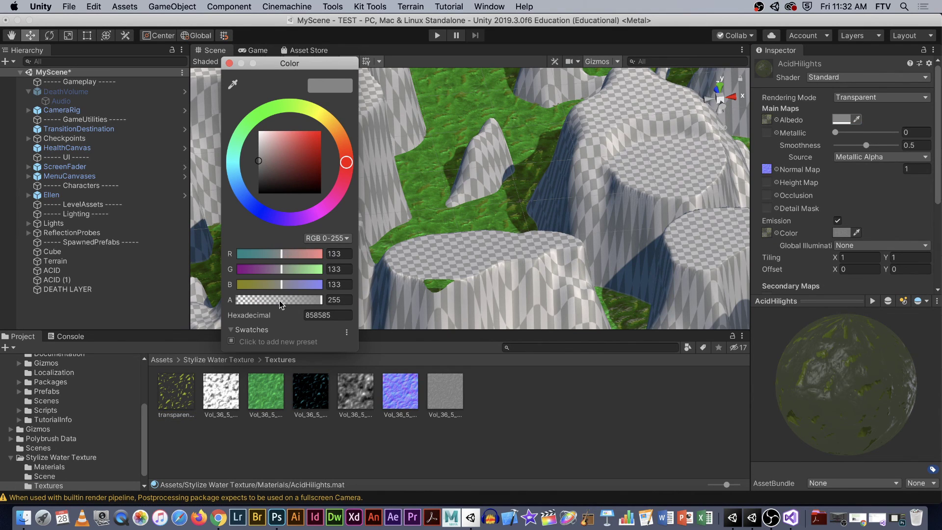
left_click_drag(272, 157, 255, 133)
left_click_drag(306, 299, 264, 301)
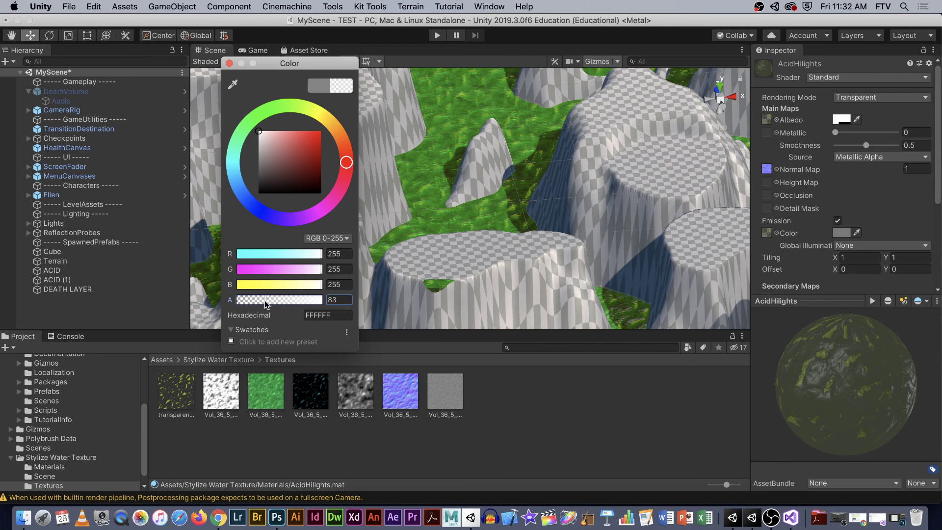
left_click(229, 63)
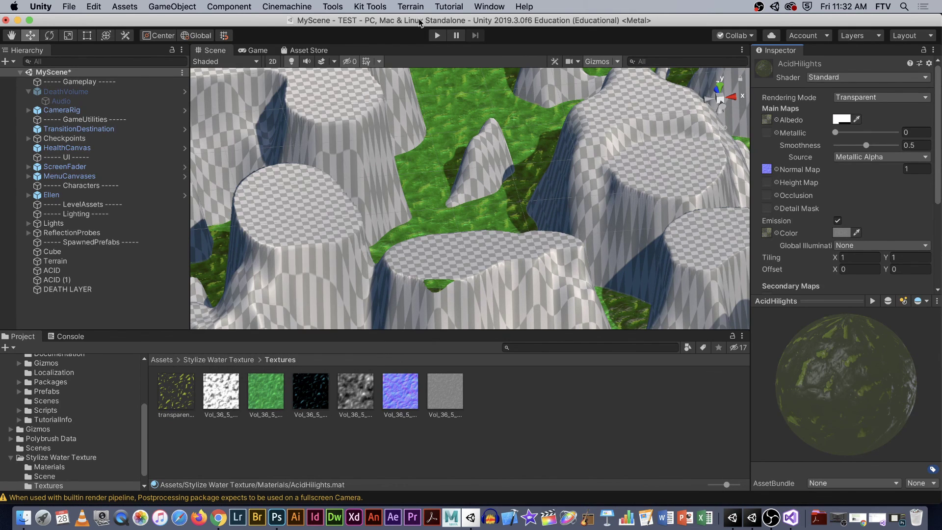
left_click(437, 36)
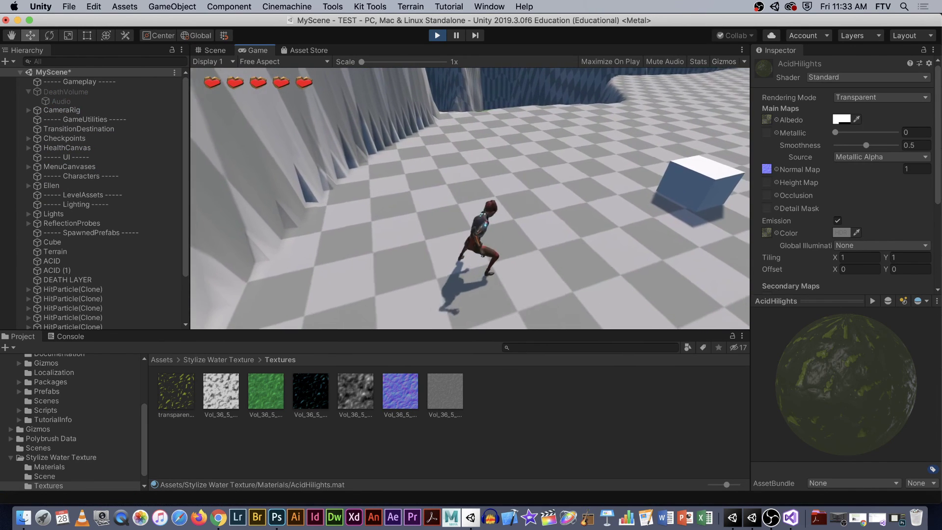
Run Ellen across the checkered terrain, jump the acid ravine, and run back.
key("w")
key("w")
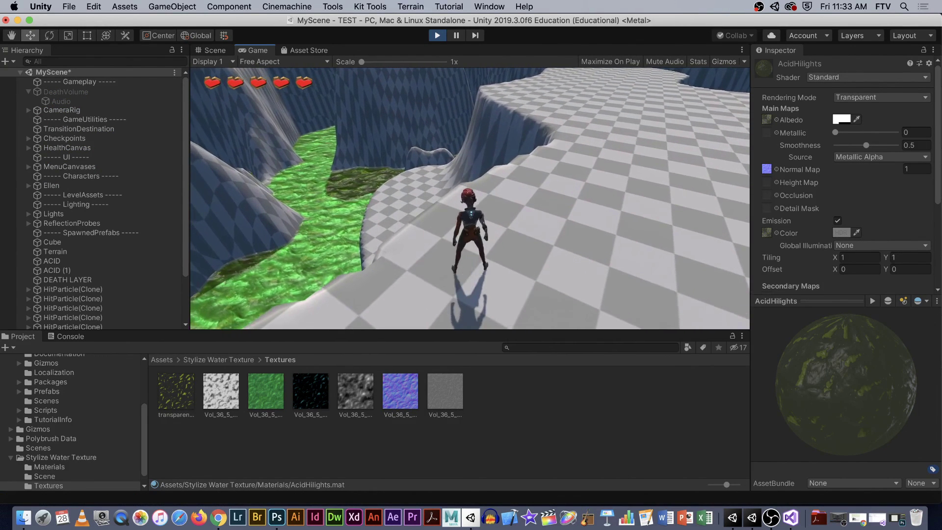
key("w")
key("d")
key("w")
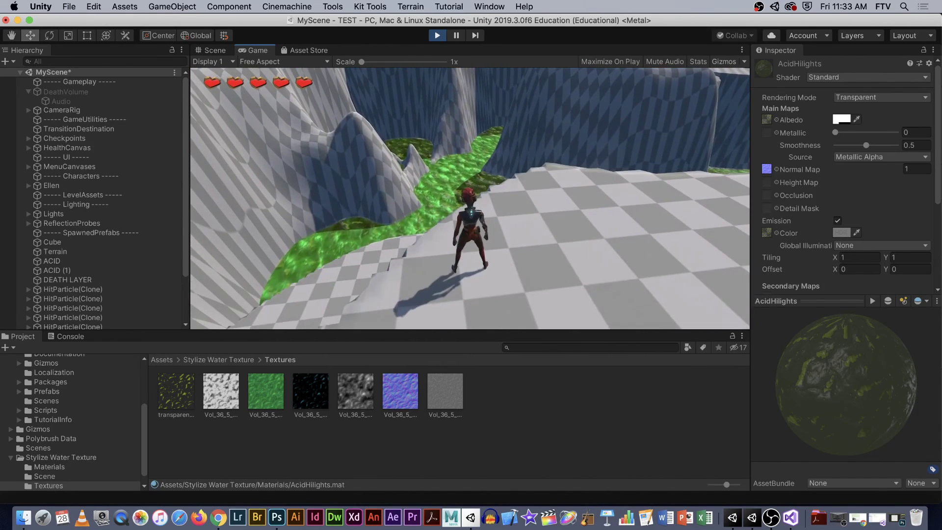
key("w")
key("space")
key("a")
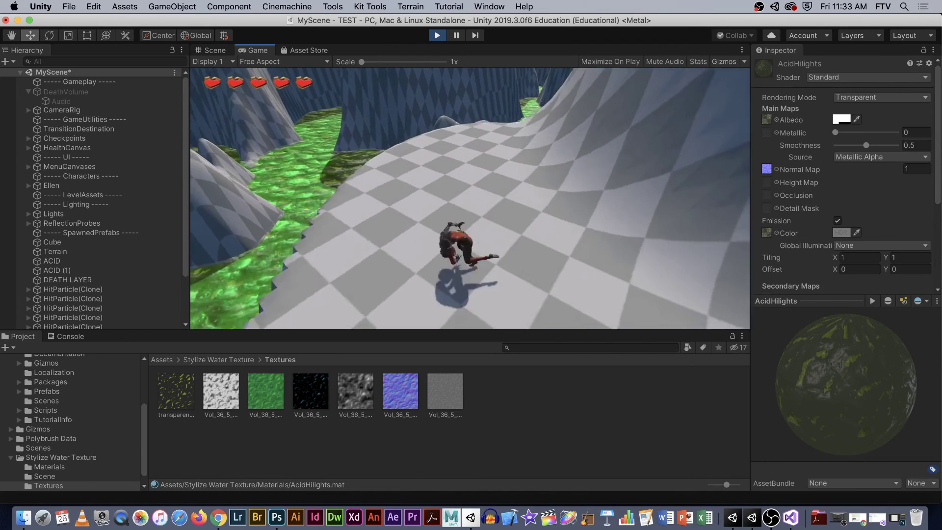
key("w")
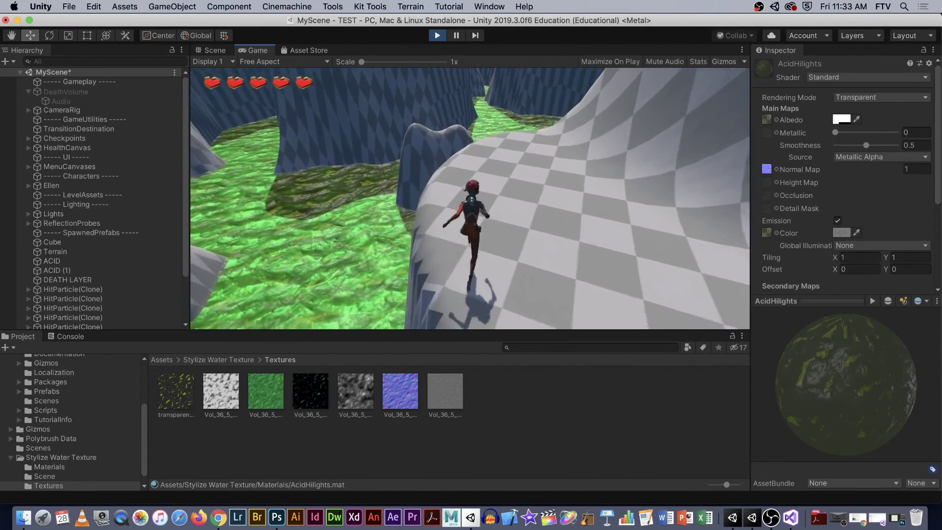
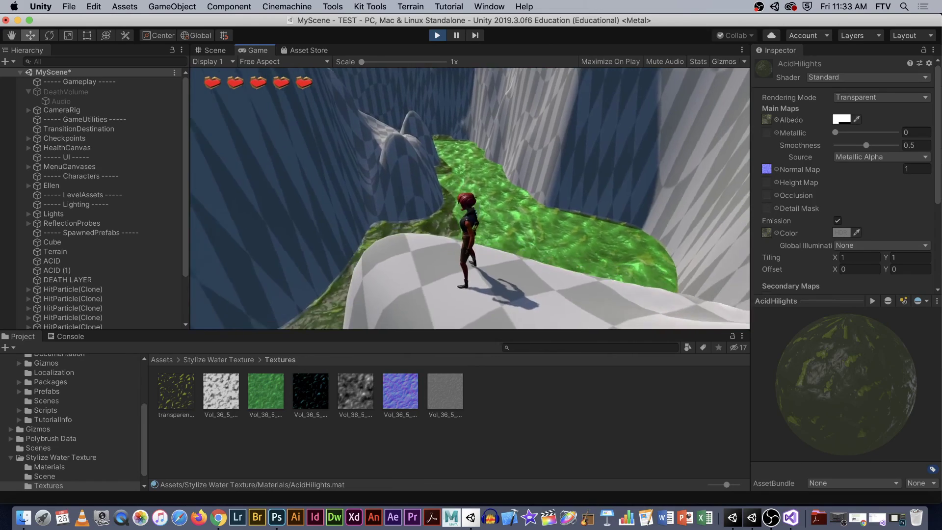
Run Ellen across the checkered ground, then pause and stop the playtest.
key("w")
key("w")
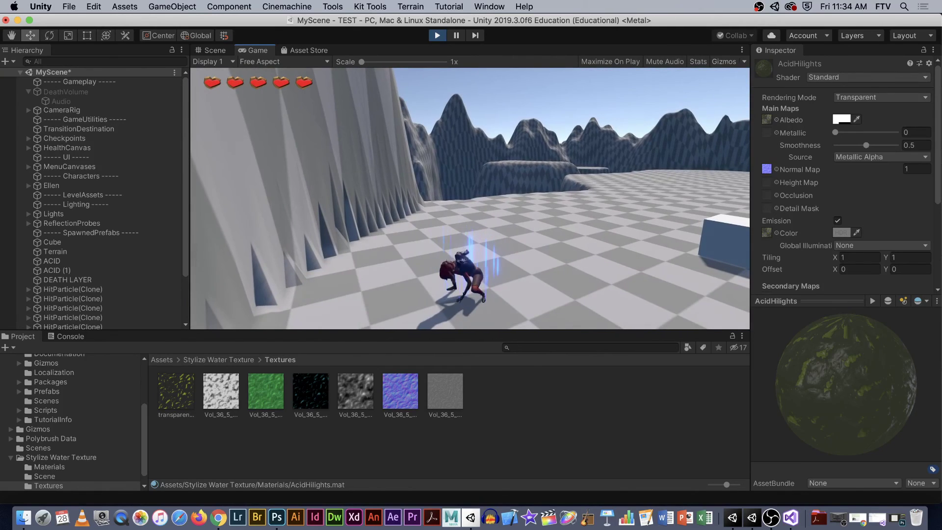
key("w")
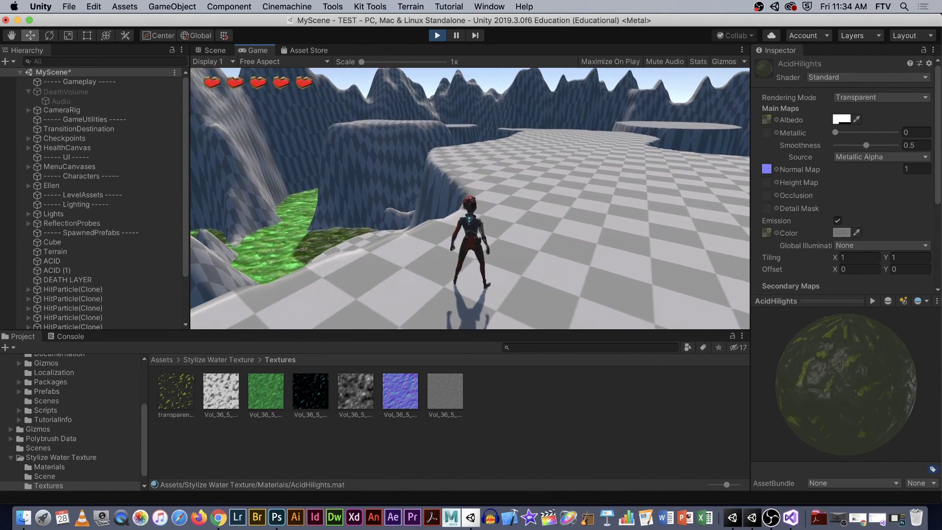
key("Escape")
left_click(438, 36)
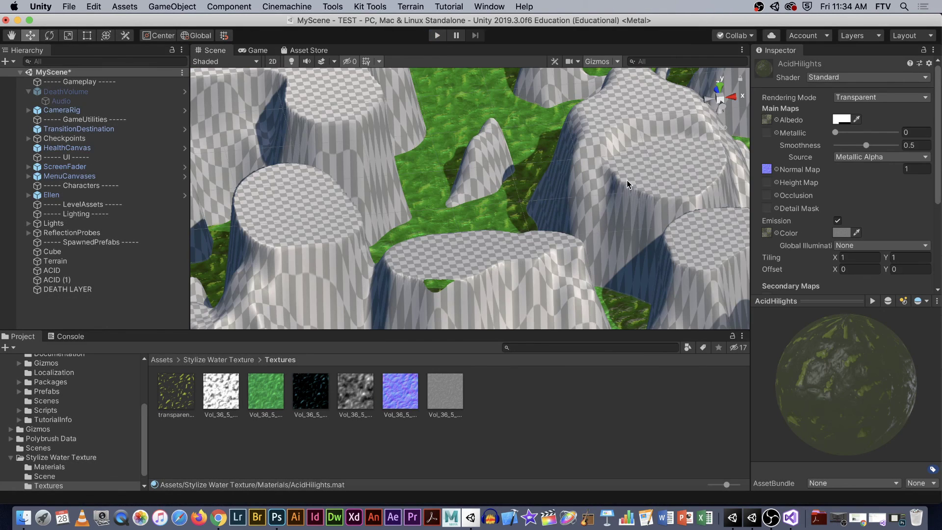
Select the terrain and orbit the Scene view out to a perspective overview of the level.
left_click(626, 194)
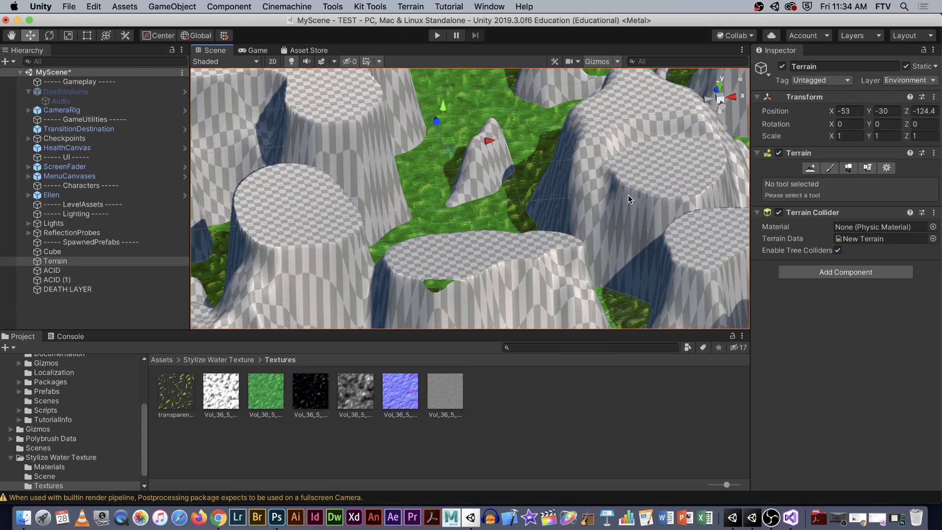
scroll(626, 194, "up", 5)
right_click_drag(542, 167, 432, 159, "alt")
left_click_drag(432, 159, 535, 125, "alt")
left_click(720, 128)
right_click_drag(535, 125, 512, 120, "alt")
scroll(513, 119, "down", 10)
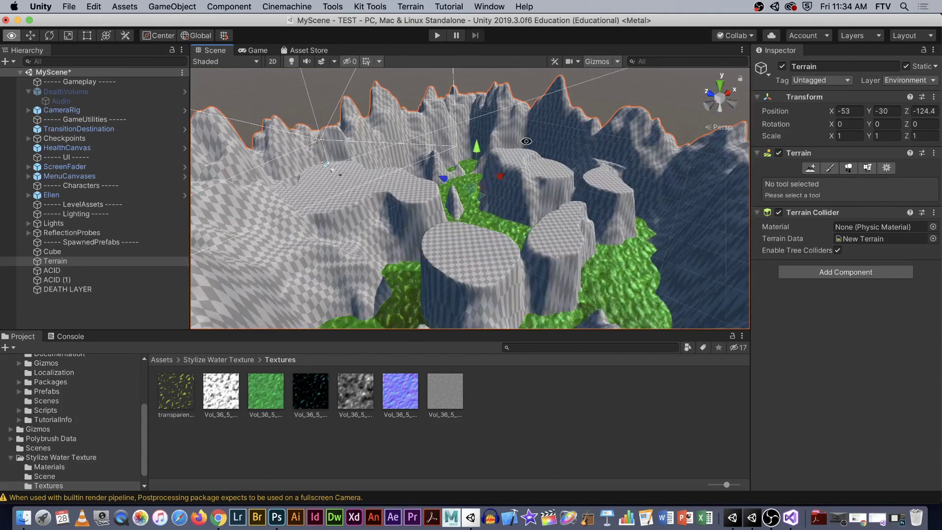
right_click_drag(577, 149, 501, 118, "alt")
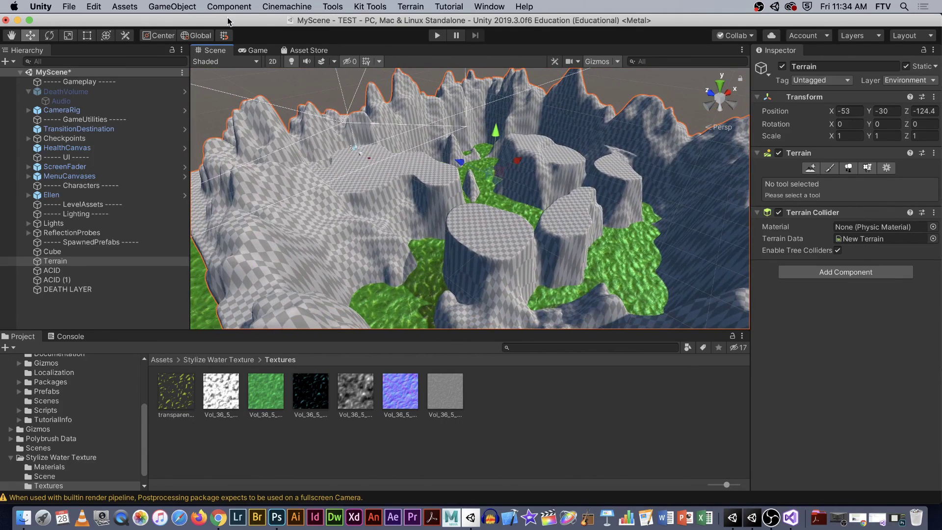
Add a Particle System from GameObject > Effects and raise it to Y -28.
left_click(180, 10)
mouse_move(225, 65)
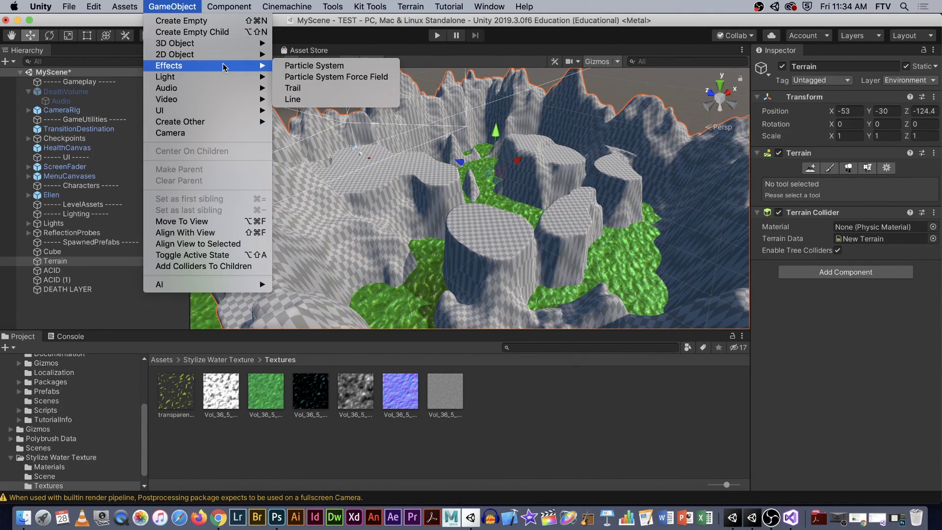
left_click(336, 71)
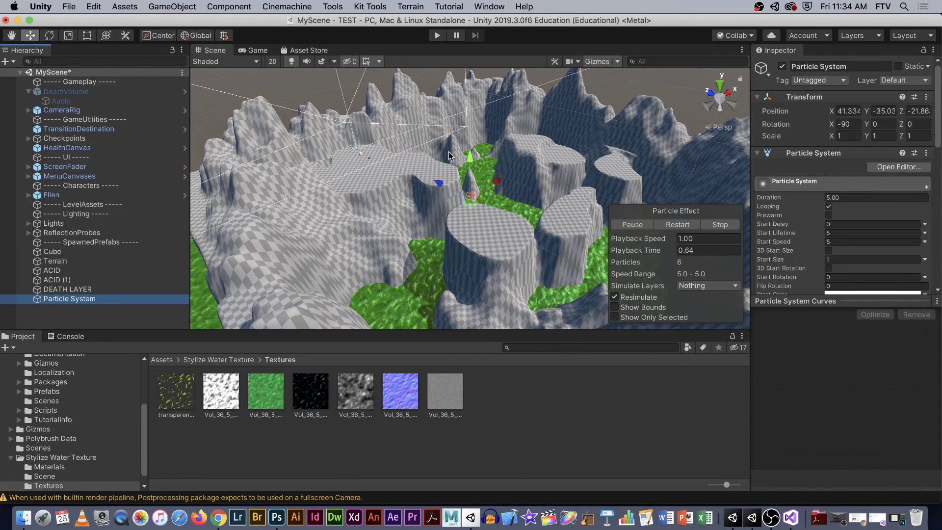
left_click_drag(469, 158, 510, 192)
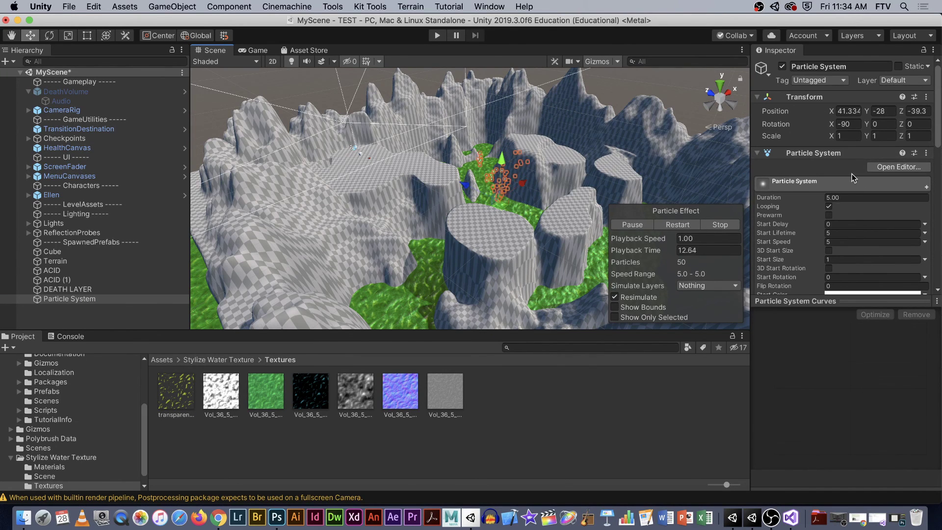
Expand the Shape module and set the emitter shape to Box.
scroll(793, 194, "down", 2)
scroll(794, 193, "down", 6)
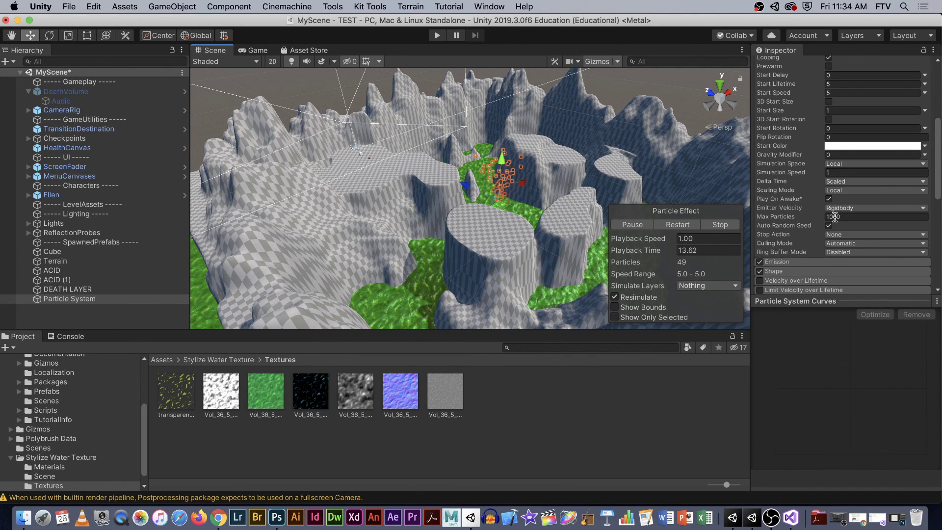
left_click(780, 272)
scroll(847, 231, "down", 2)
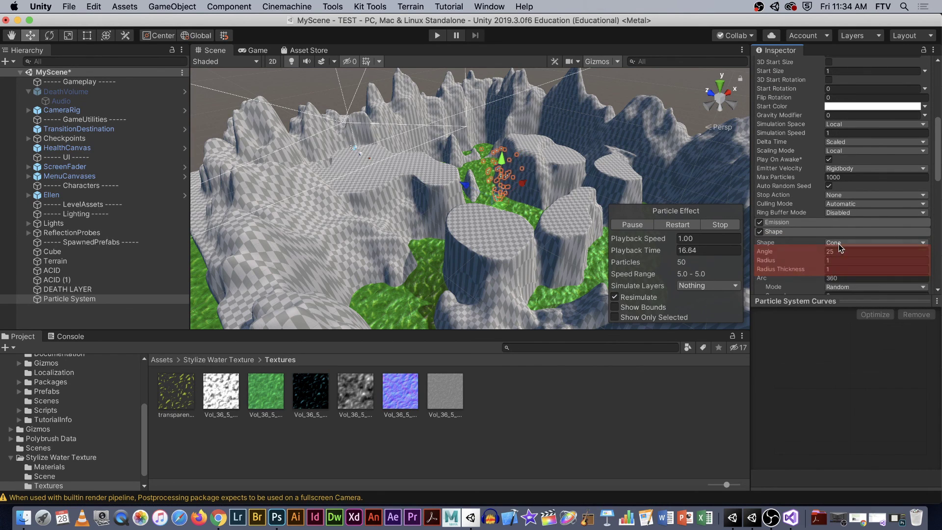
left_click(836, 243)
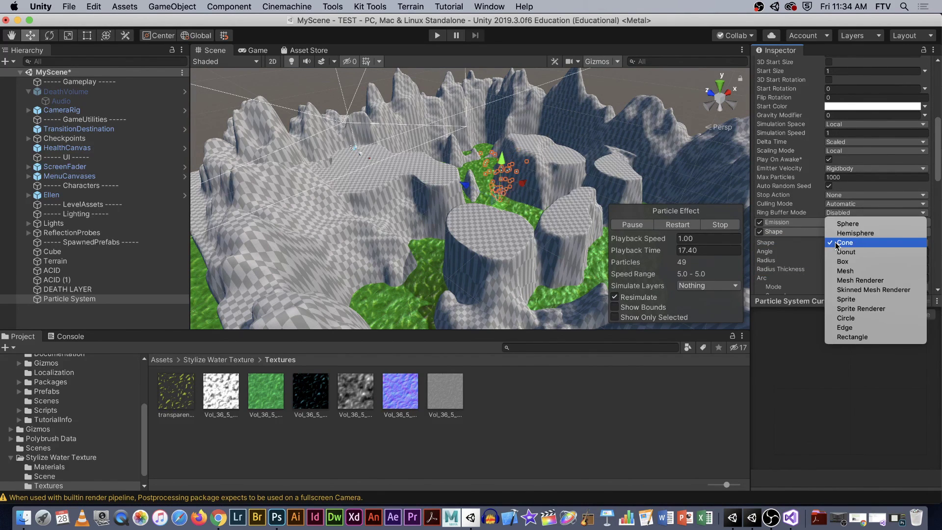
left_click(868, 263)
Scale the box shape to 100 on its X and Y axes.
scroll(582, 214, "up", 10)
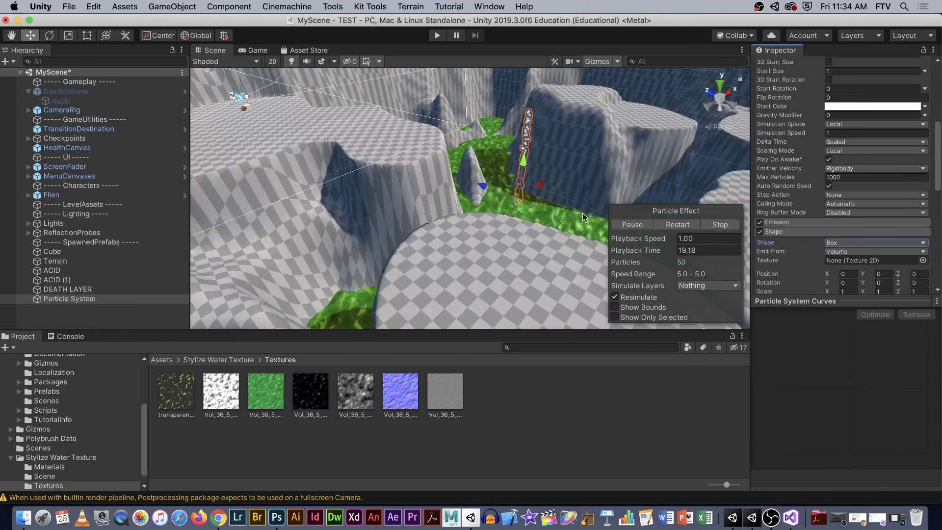
scroll(578, 214, "down", 8)
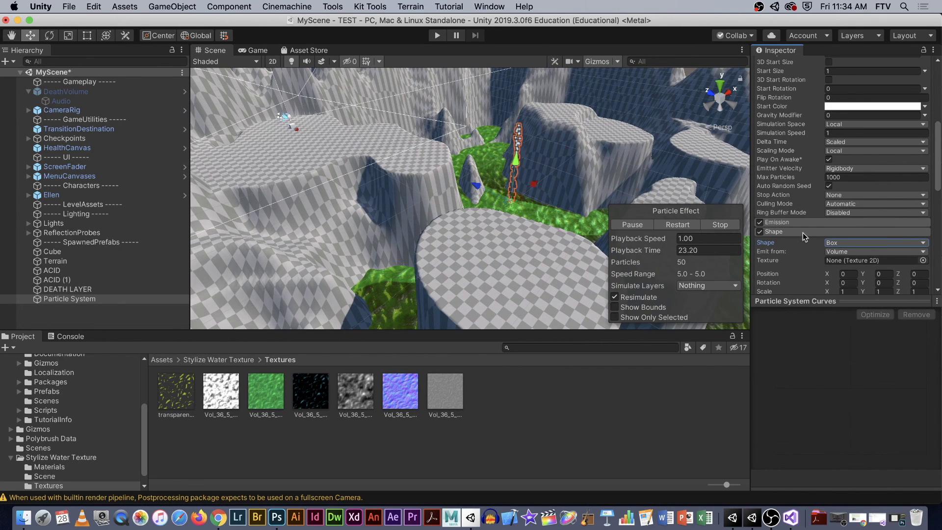
scroll(838, 252, "down", 3)
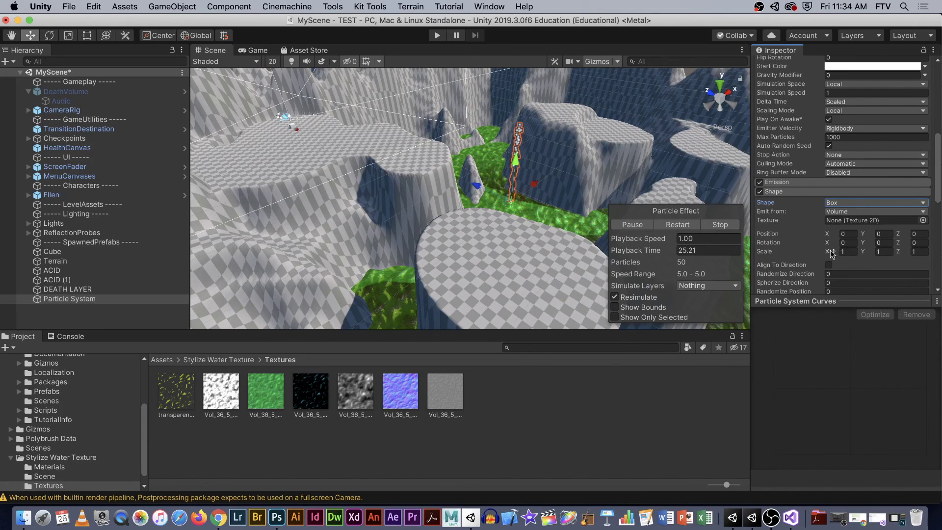
left_click(847, 251)
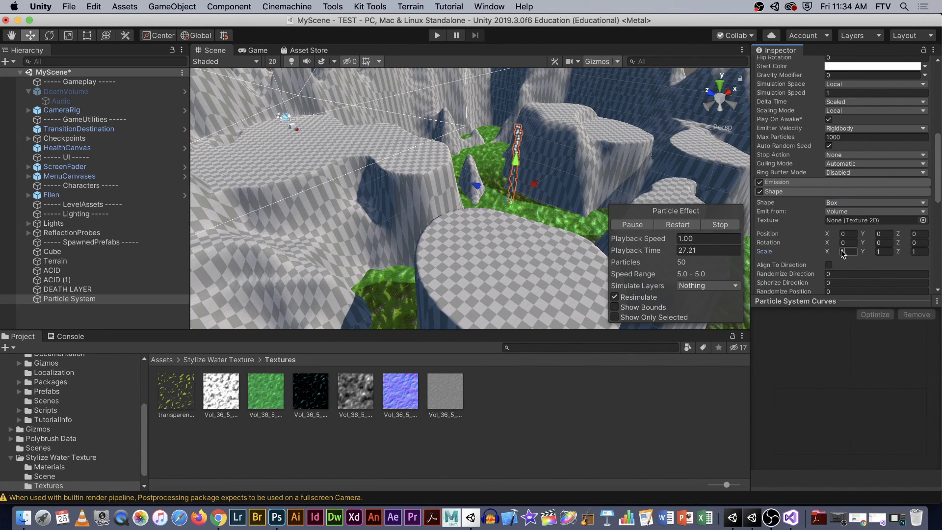
type("100")
left_click(924, 252)
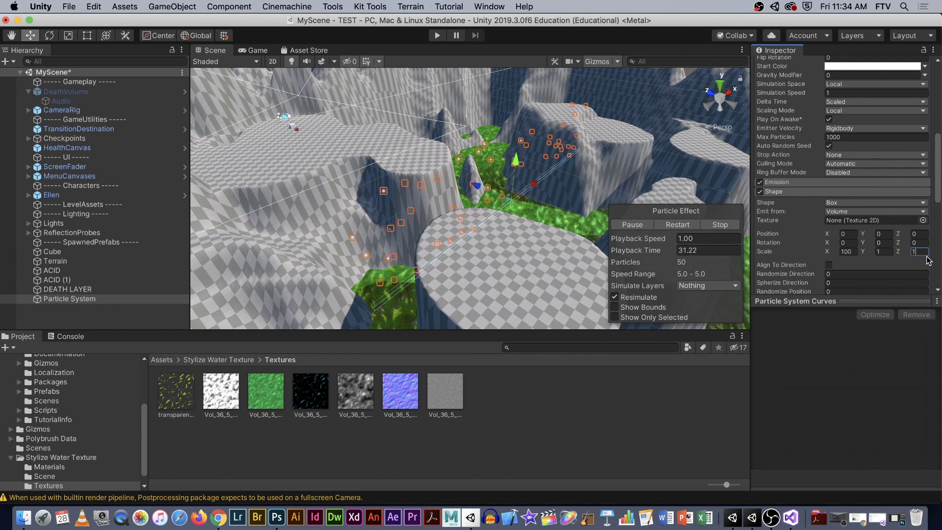
type("100")
key("Return")
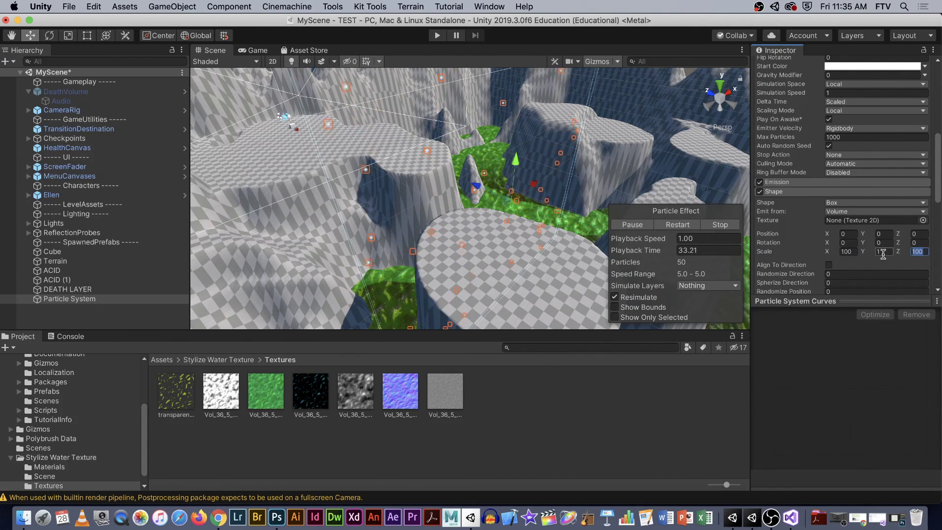
left_click(883, 251)
type("100")
key("Return")
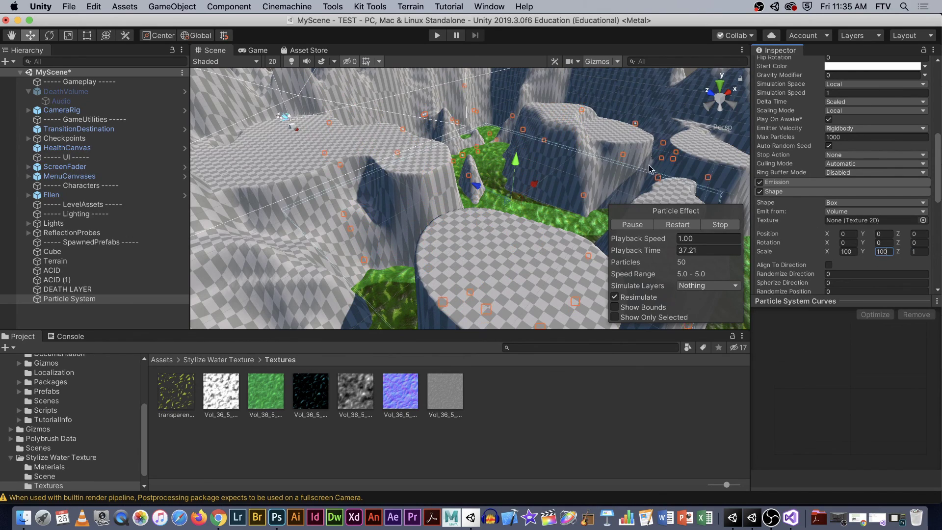
left_click_drag(539, 211, 490, 220, "alt")
scroll(493, 209, "down", 10)
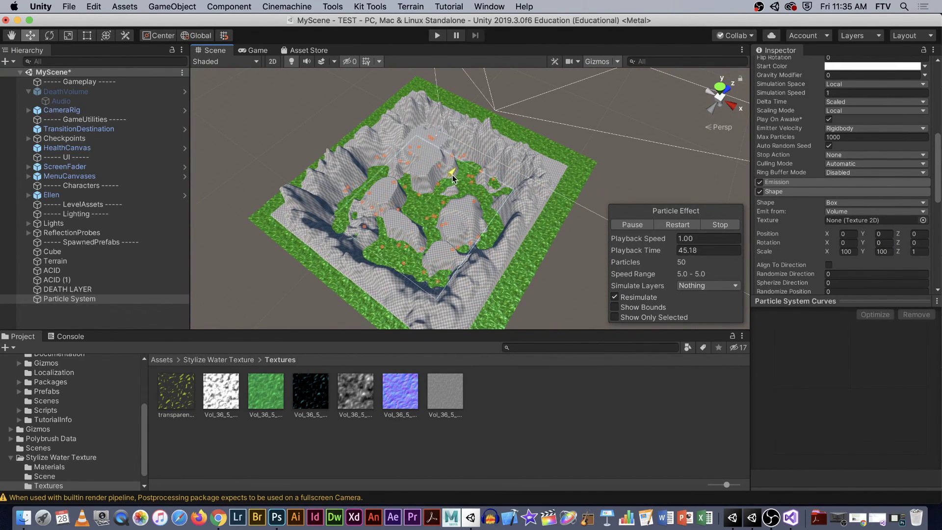
Widen the emitter box scale to 120 by 120.
left_click_drag(452, 175, 581, 189, "alt")
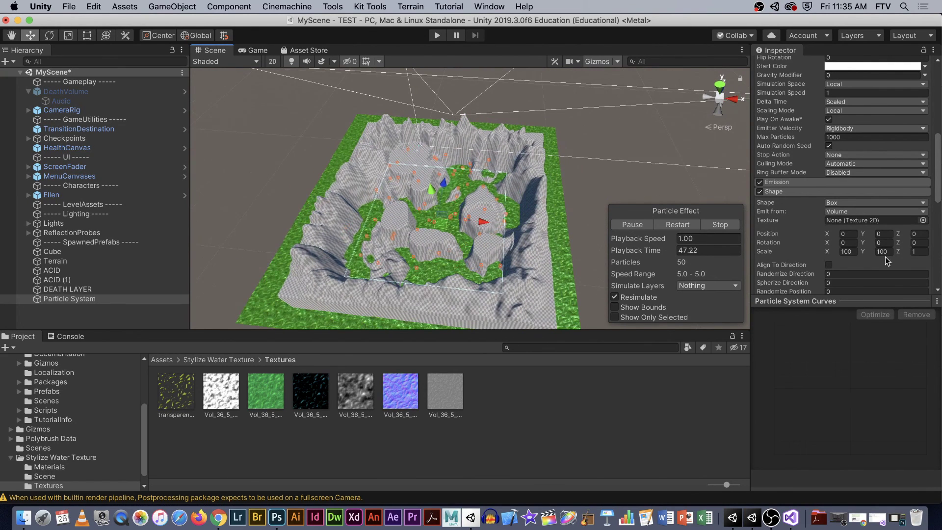
type("20")
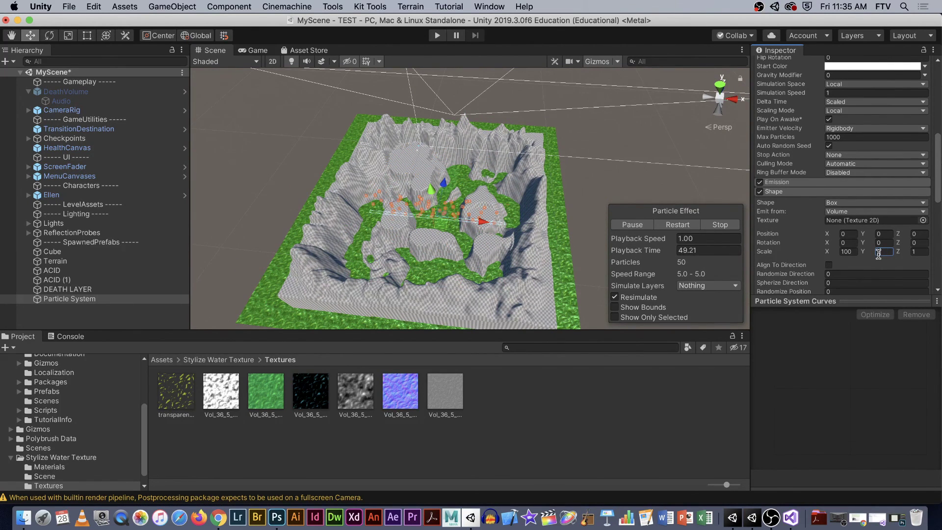
type("120")
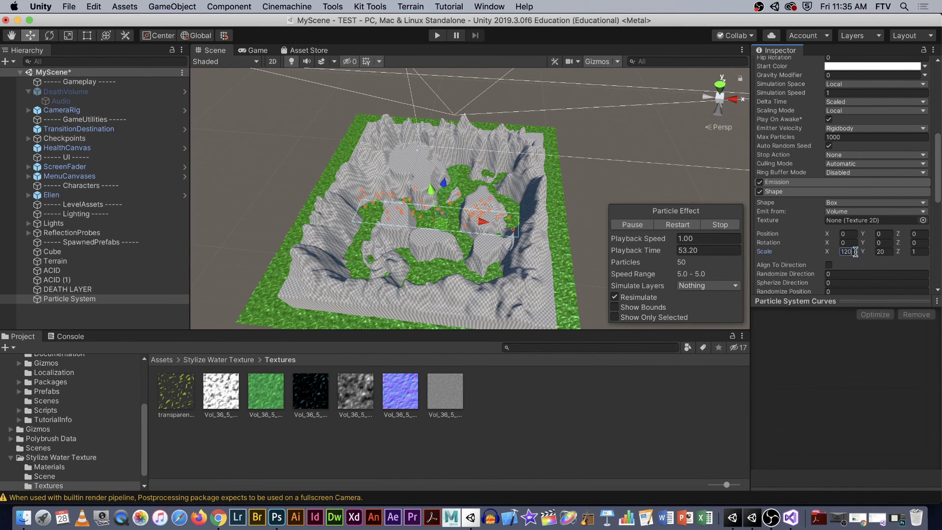
left_click(878, 251)
type("120")
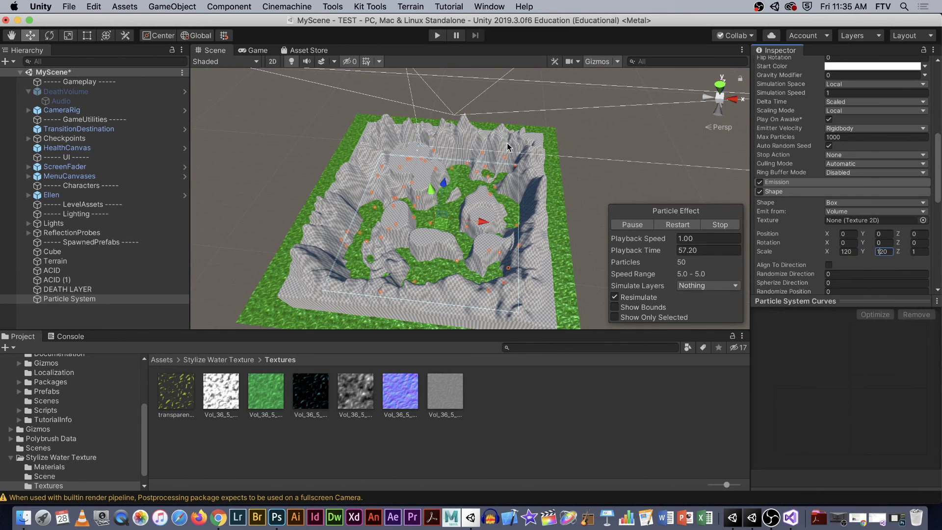
key("Return")
Scrub the particles' Start Speed down from 5 to about 0.38.
left_click_drag(597, 178, 613, 194, "alt")
scroll(641, 187, "up", 5)
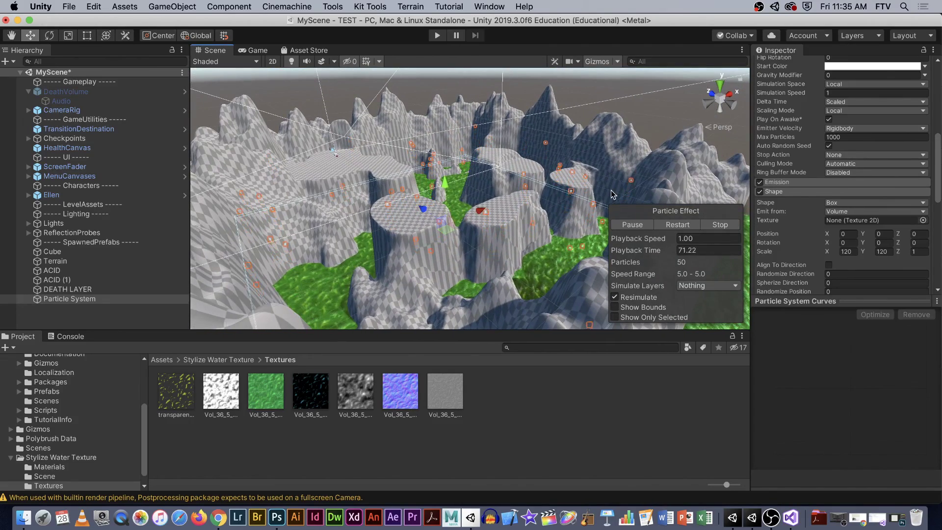
left_click_drag(611, 194, 525, 191, "alt")
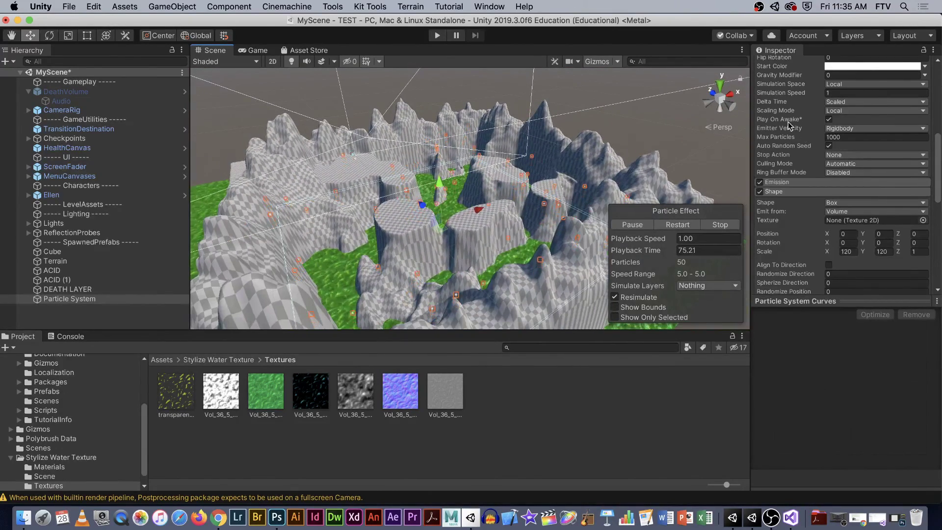
scroll(810, 130, "up", 10)
scroll(811, 130, "down", 5)
left_click(818, 117)
left_click_drag(818, 118, 717, 119)
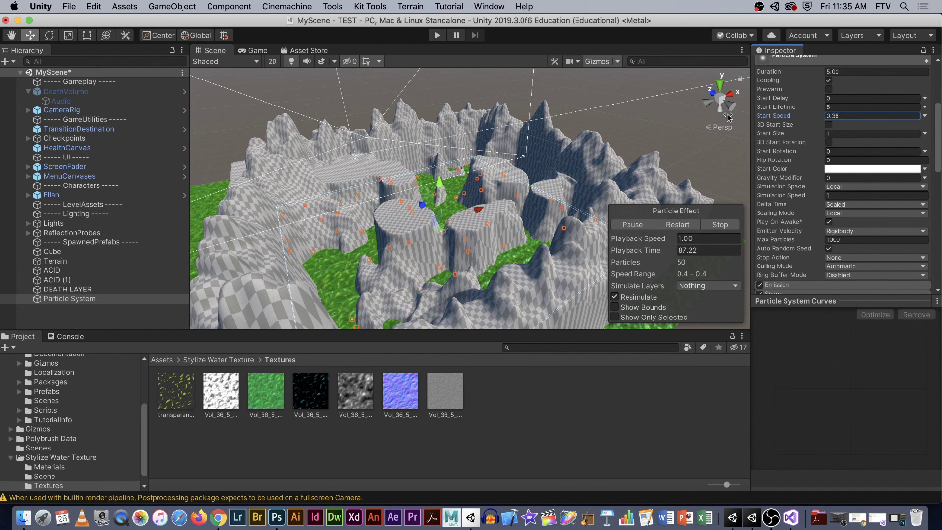
Enlarge Start Size to 24.59 and set Emission Rate over Time to 50.
left_click_drag(814, 135, 925, 136)
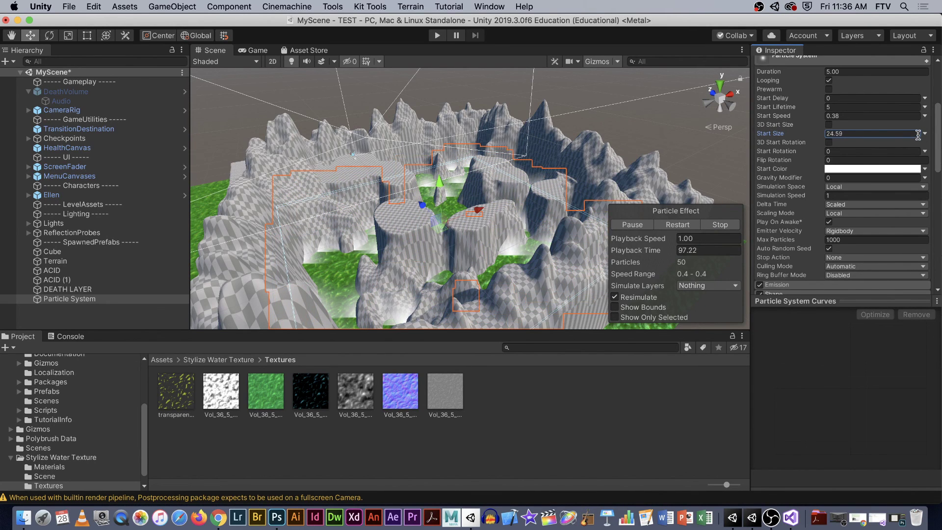
scroll(841, 187, "down", 3)
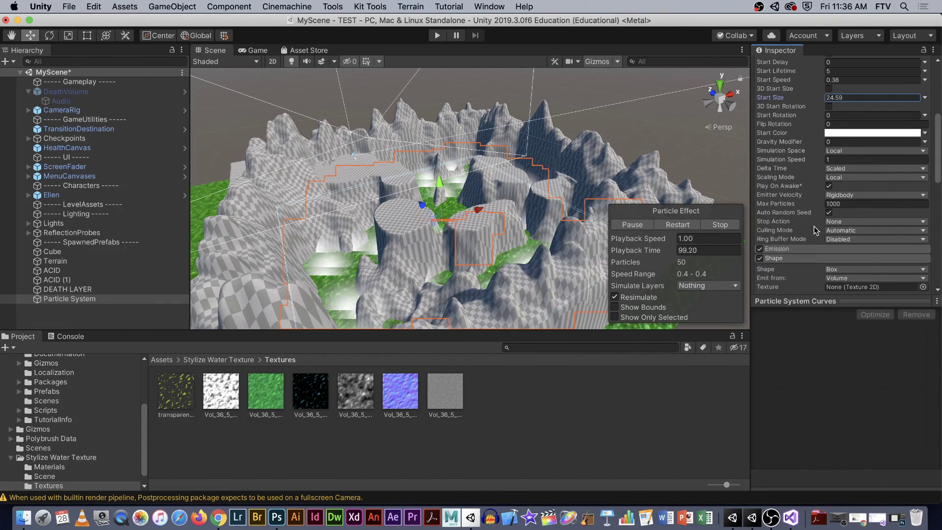
left_click(785, 250)
left_click(823, 261)
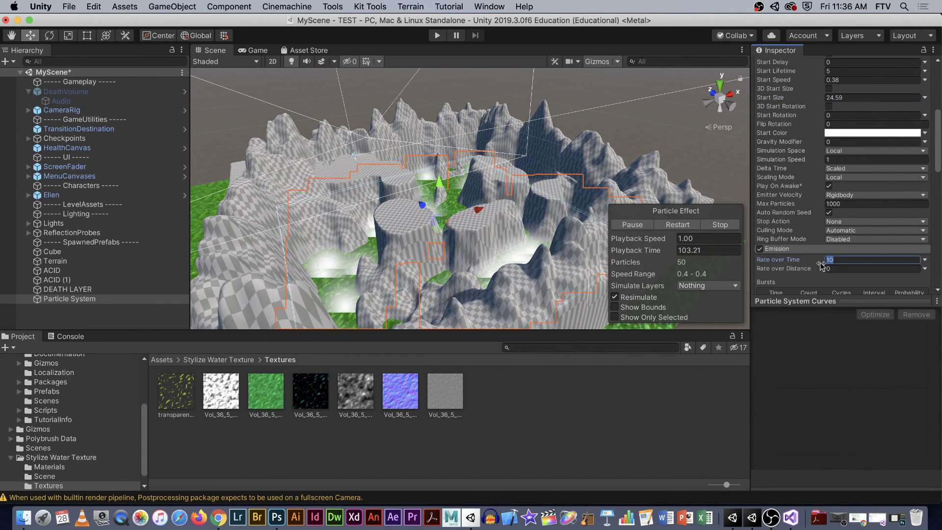
type("50")
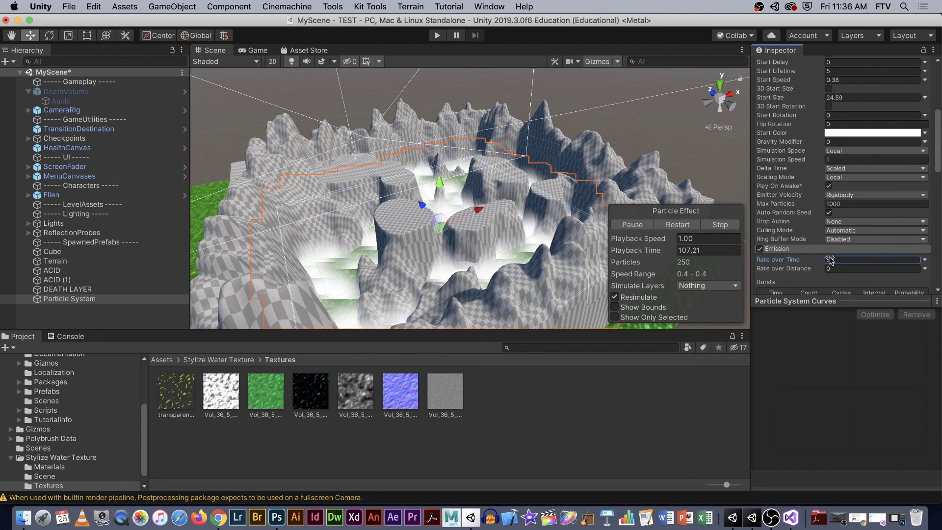
Enable Color over Lifetime and open its colour gradient in the Gradient Editor.
scroll(788, 233, "down", 5)
scroll(789, 233, "down", 6)
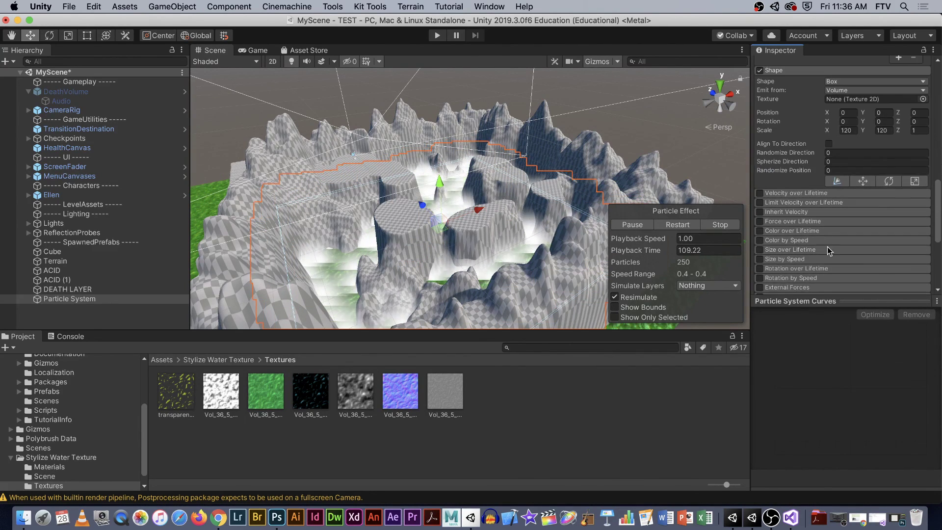
left_click(785, 231)
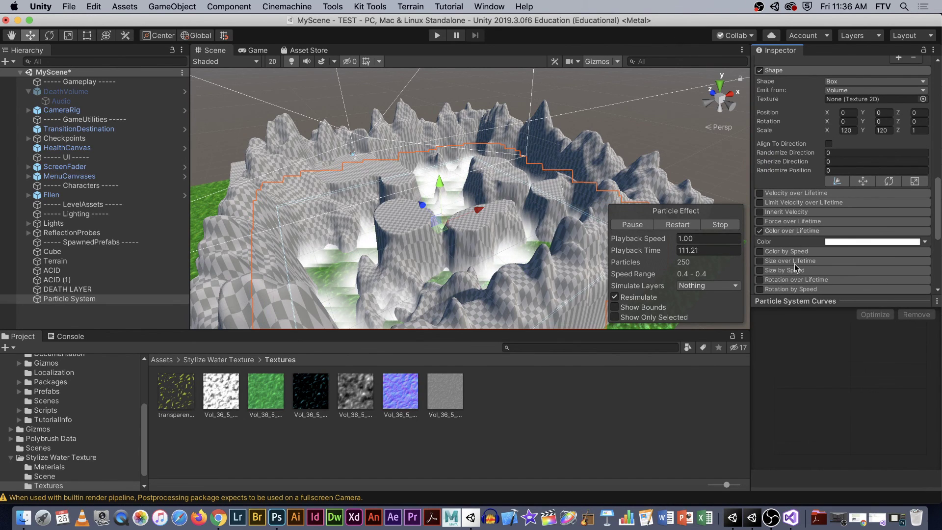
left_click(832, 242)
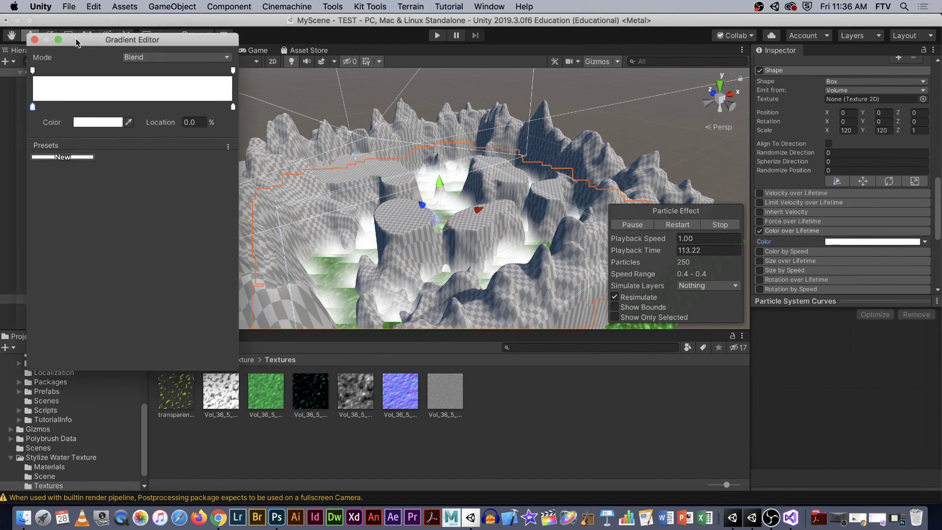
Add an alpha key near the start and make the starting colour key bright yellow.
left_click(147, 184)
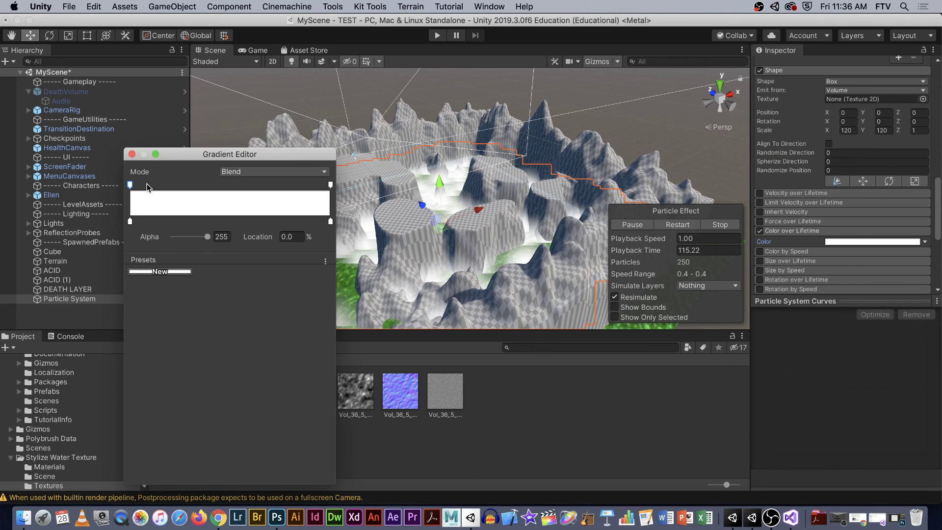
left_click(130, 221)
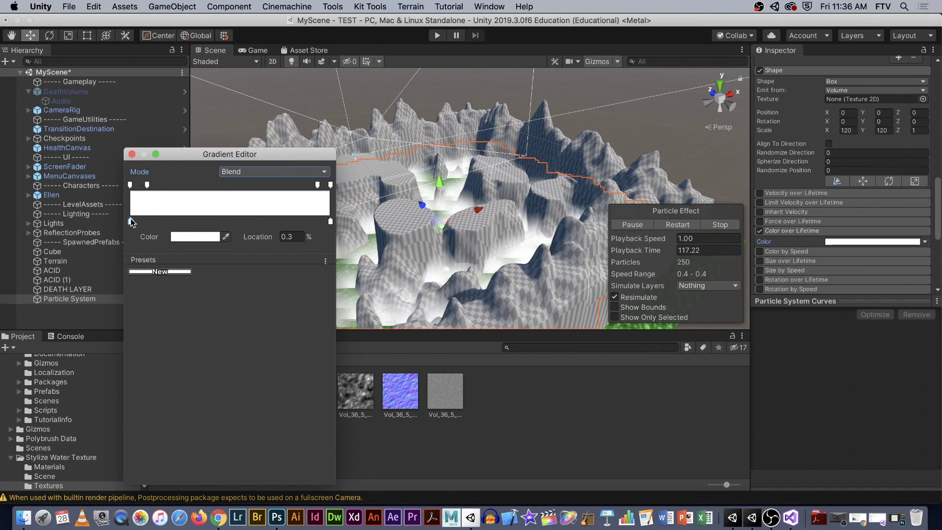
left_click(203, 237)
left_click_drag(261, 118, 315, 112)
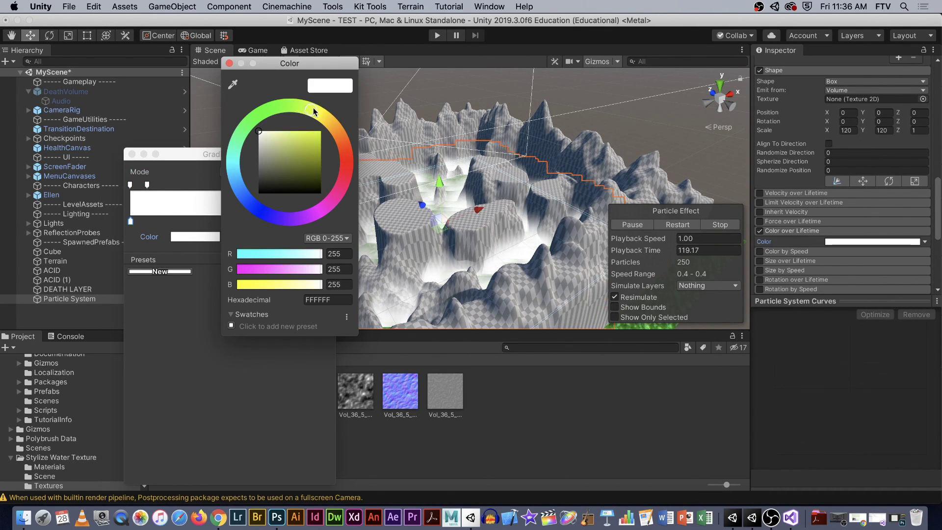
left_click(294, 140)
left_click_drag(293, 143, 306, 133)
left_click(229, 63)
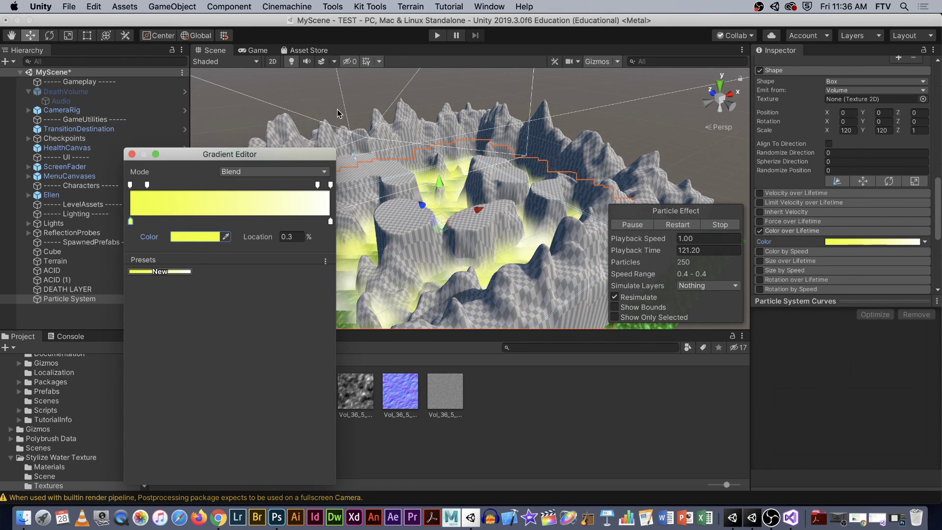
Make the gradient's ending colour key yellow-green BCFF09.
left_click(330, 221)
left_click(197, 236)
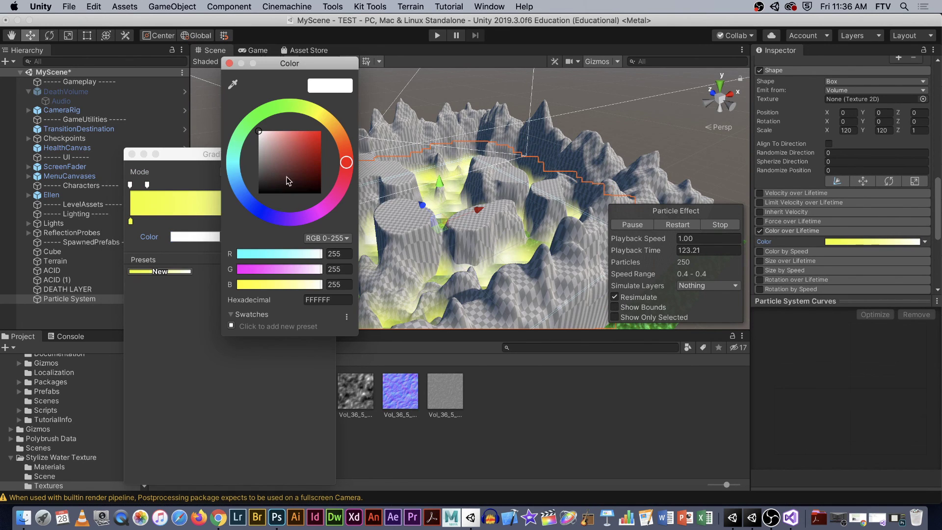
left_click_drag(307, 116, 300, 104)
left_click(318, 134)
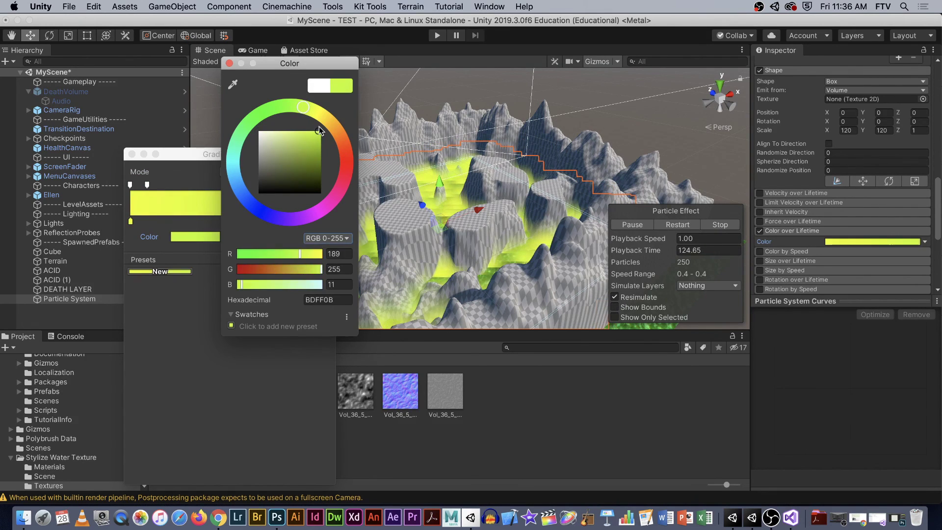
left_click(229, 63)
Fade both gradient ends to transparent with inner alpha keys near 11% and 88.5%, then play.
left_click(331, 185)
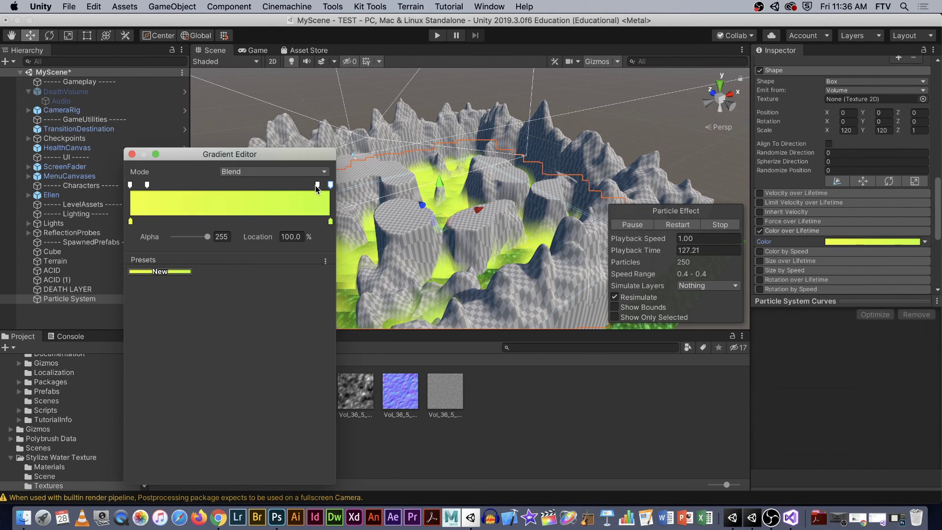
left_click_drag(317, 185, 307, 185)
left_click(330, 186)
left_click_drag(207, 237, 172, 236)
left_click(131, 185)
left_click_drag(146, 185, 156, 188)
left_click_drag(207, 237, 175, 238)
left_click(307, 185)
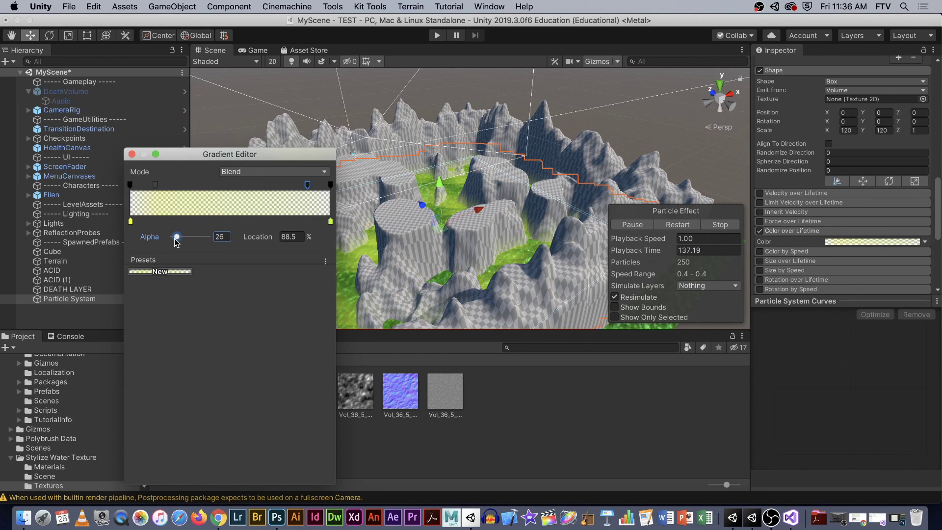
left_click(131, 154)
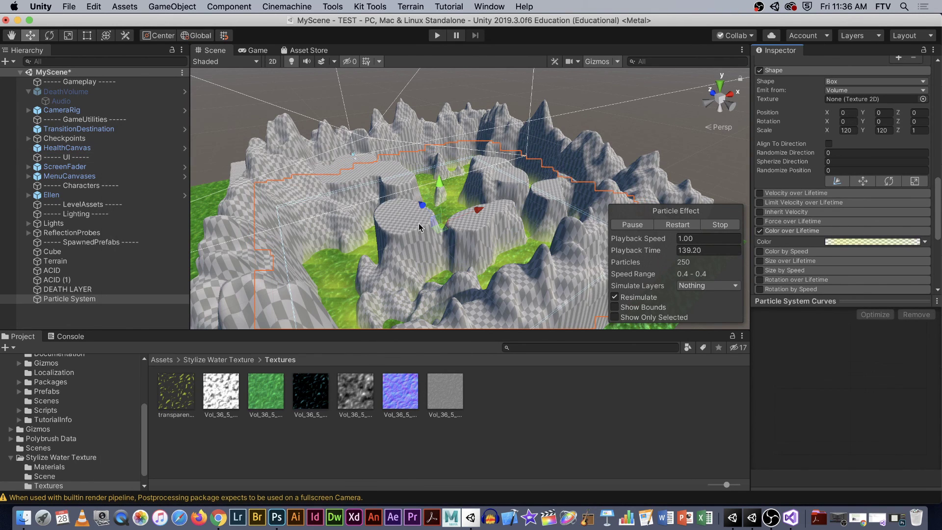
left_click(436, 36)
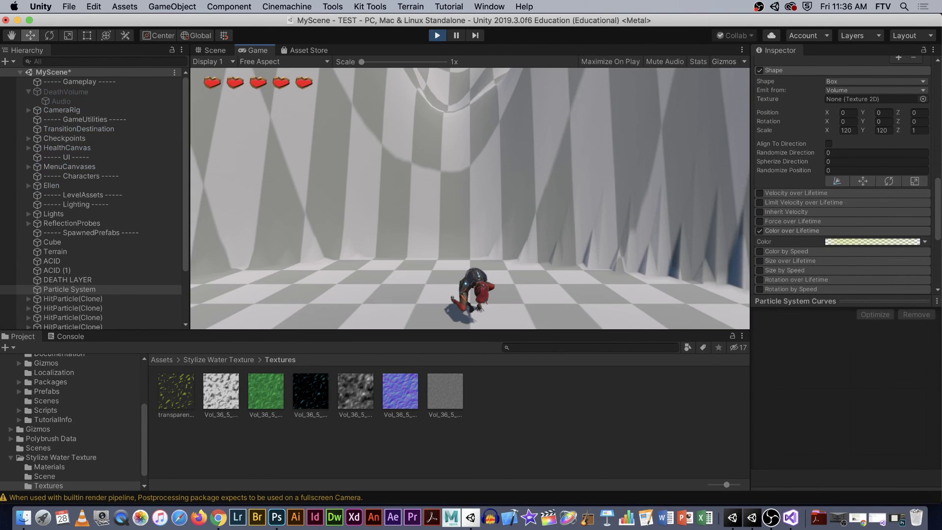
Run Ellen past the white cube to the cliff edge and turn left across the floor.
key("w")
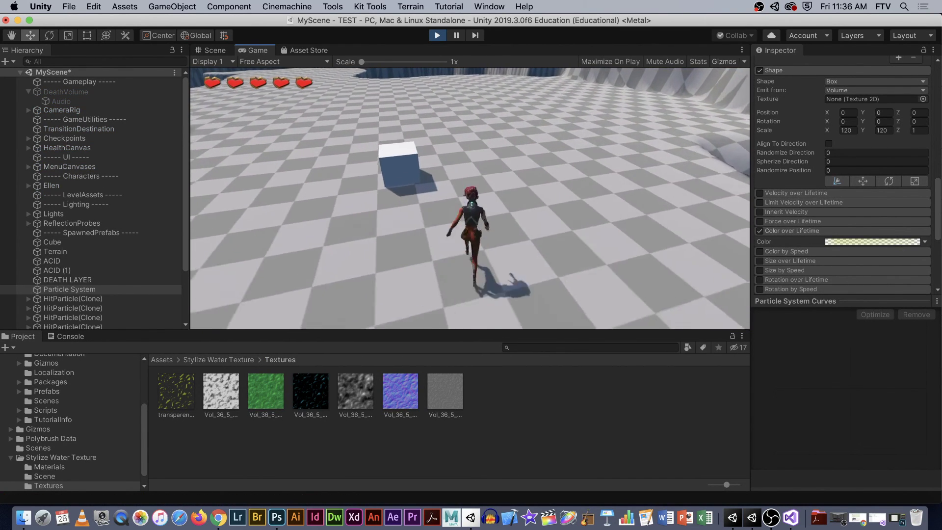
key("w")
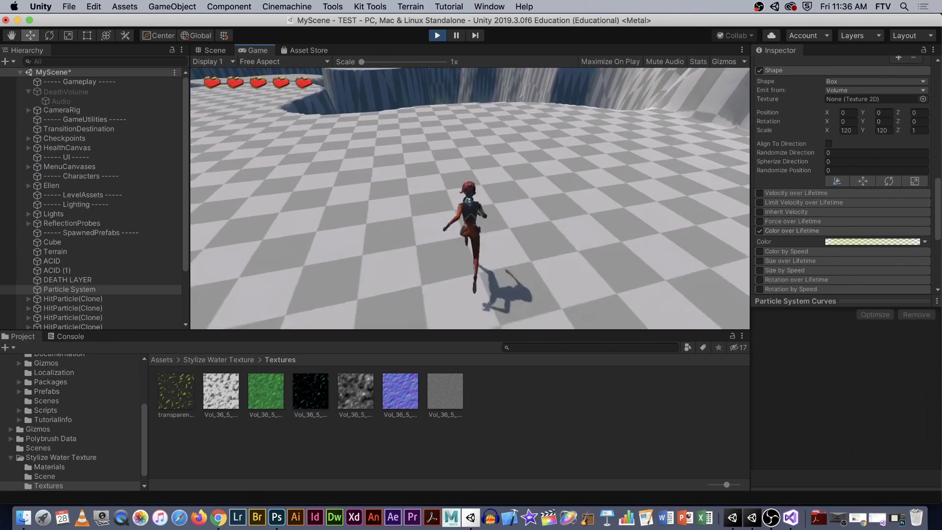
key("w")
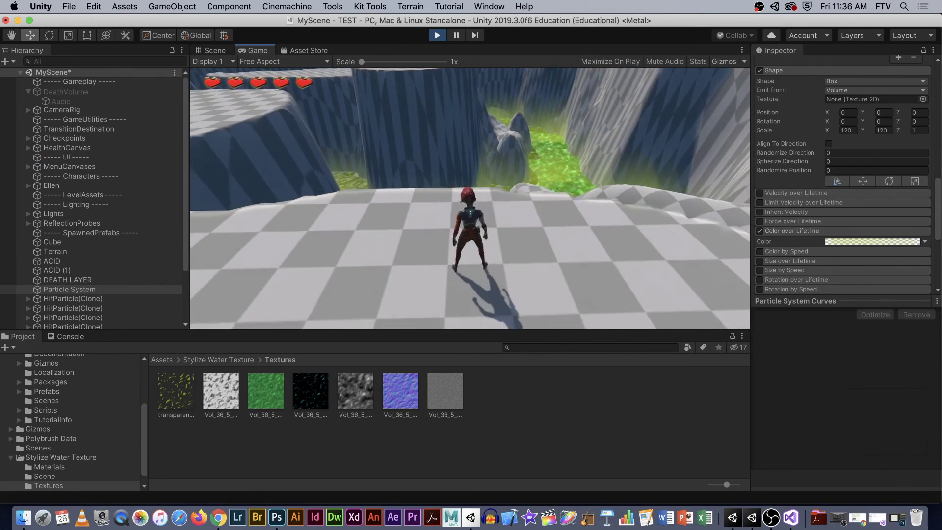
key("a")
key("w")
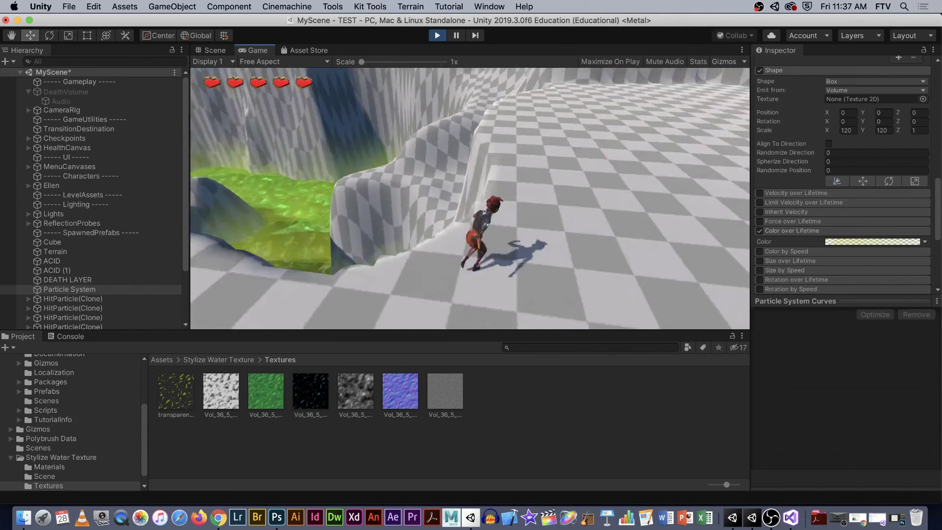
Jump Ellen up the slope, off the ridge toward the acid, then pause the game.
key("w")
key("space")
key("w")
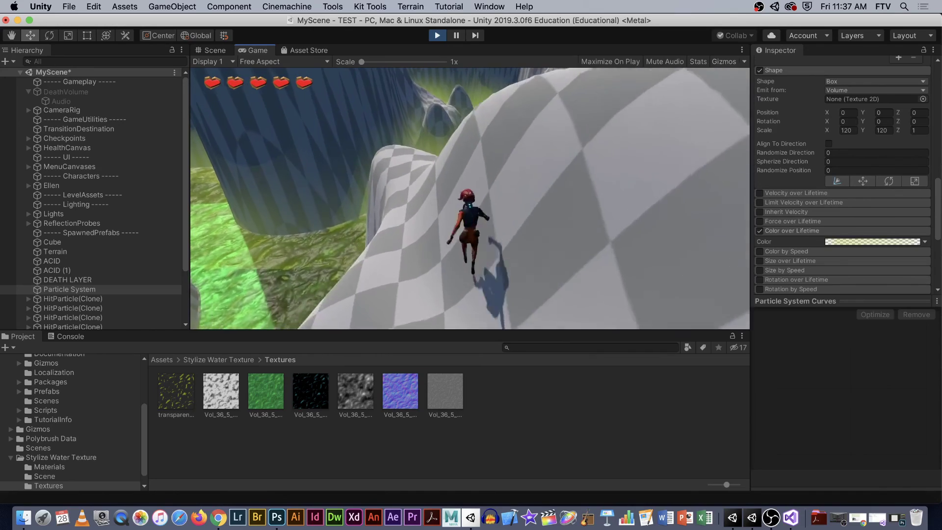
key("w")
key("space")
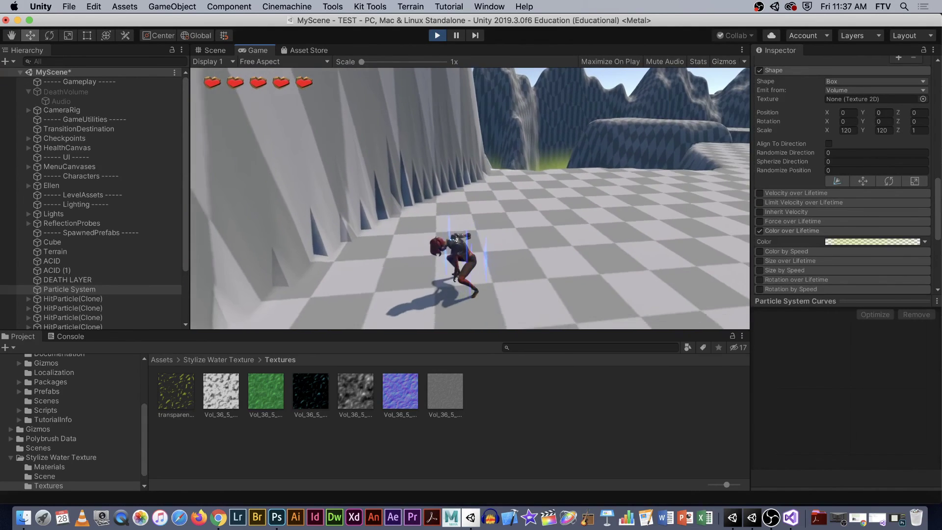
key("w")
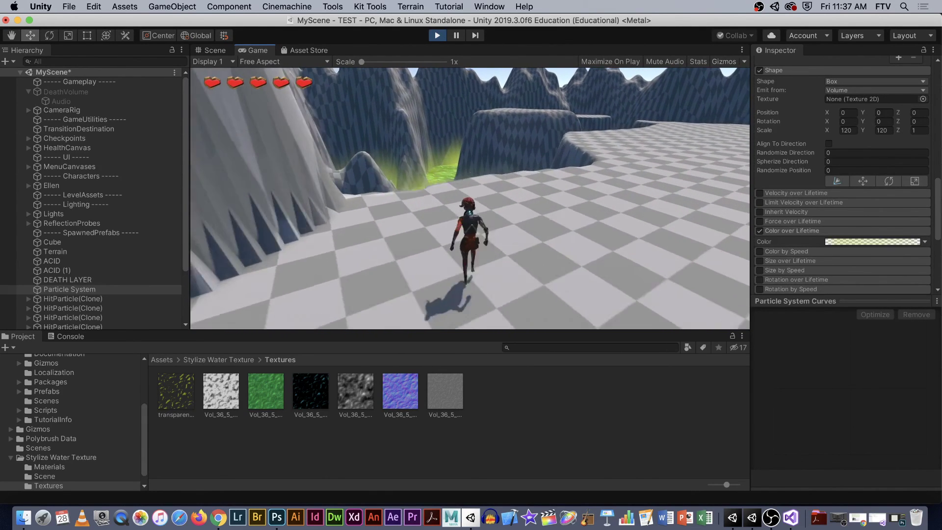
key("s")
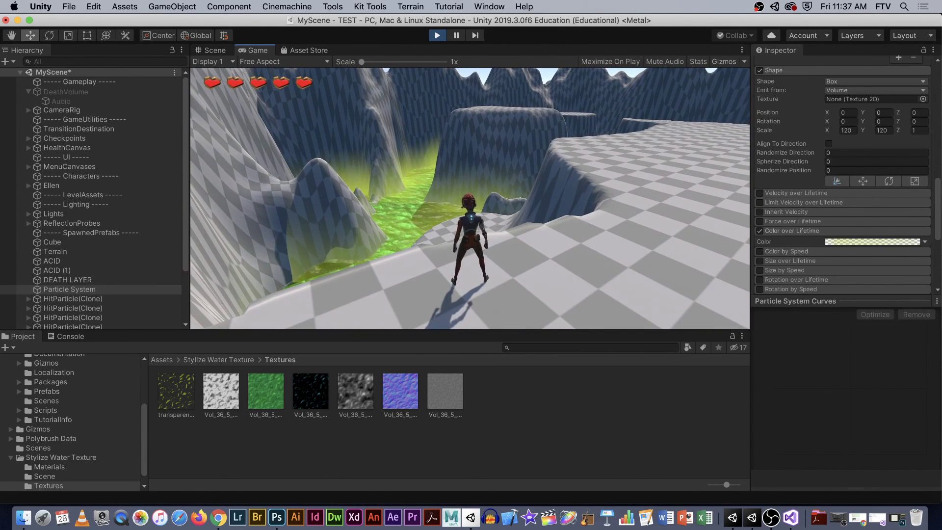
key("Escape")
Stop play mode and turn on Prewarm for the Particle System.
left_click(437, 35)
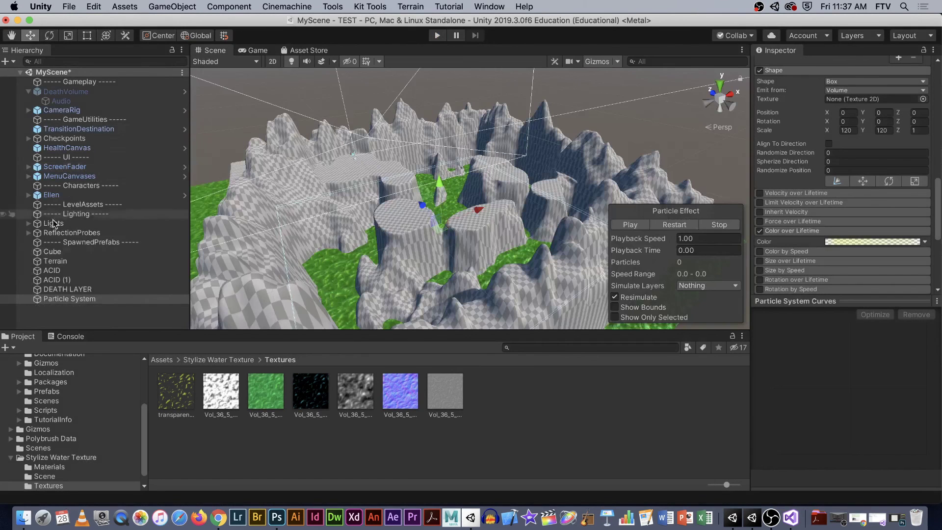
left_click(79, 299)
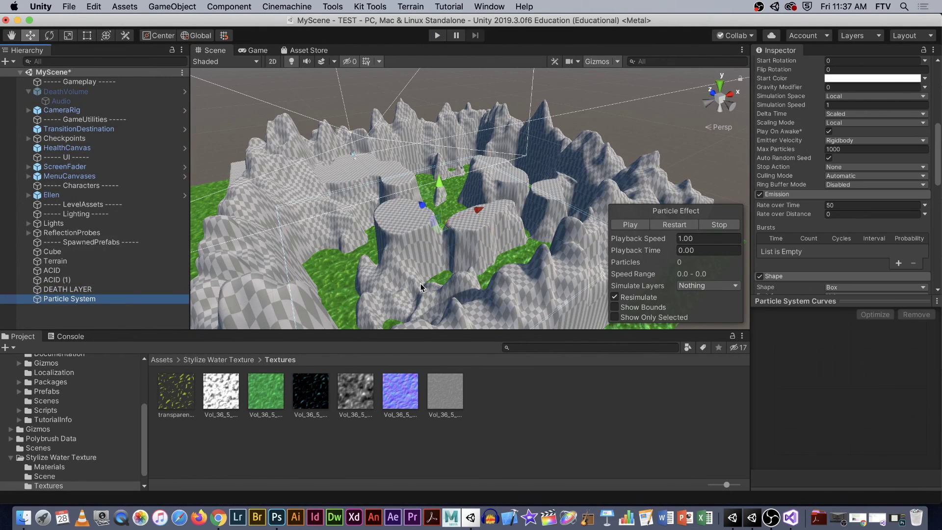
scroll(799, 156, "up", 10)
left_click(829, 215)
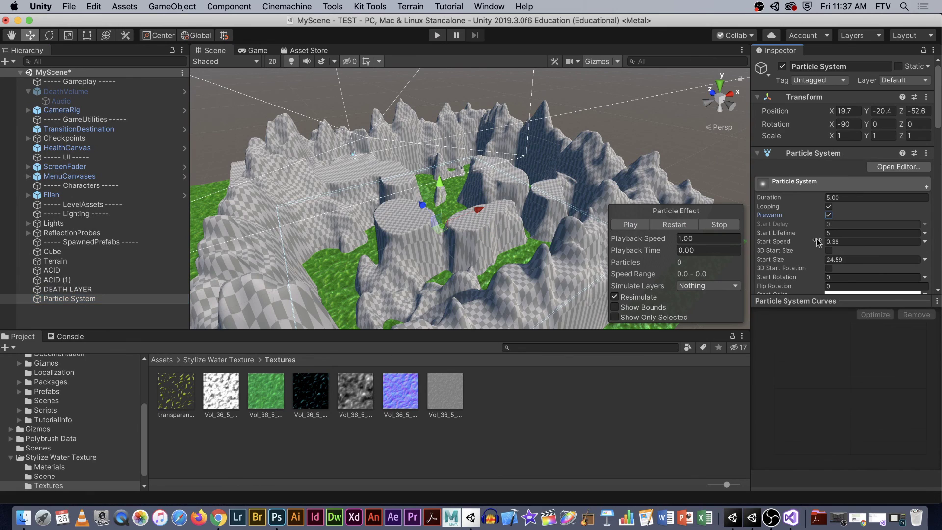
Duplicate the Particle System and raise the copy slightly.
left_click(96, 292)
left_click(96, 300)
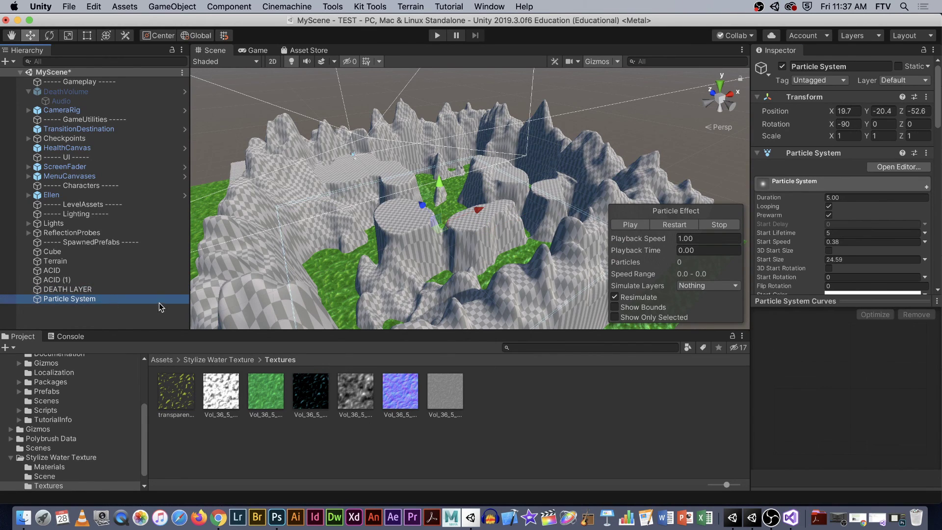
key("super+d")
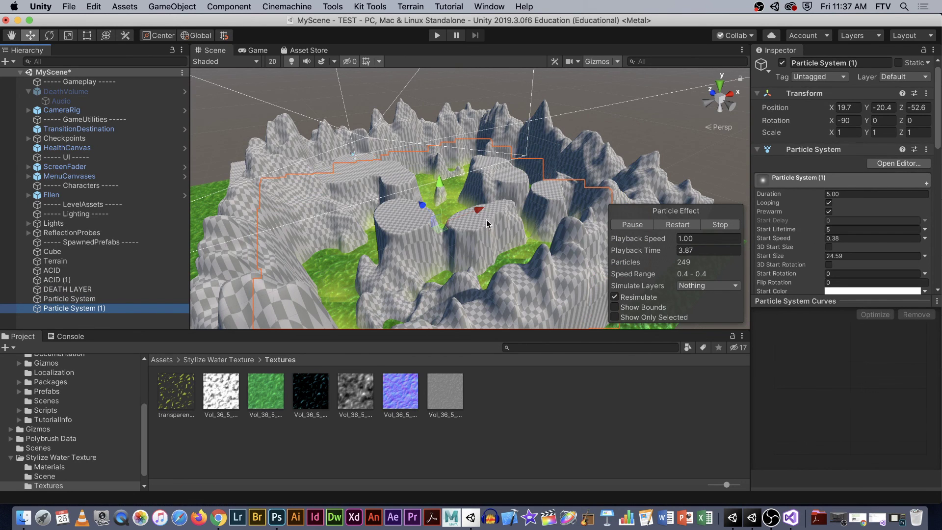
scroll(823, 254, "down", 1)
left_click_drag(818, 251, 356, 255)
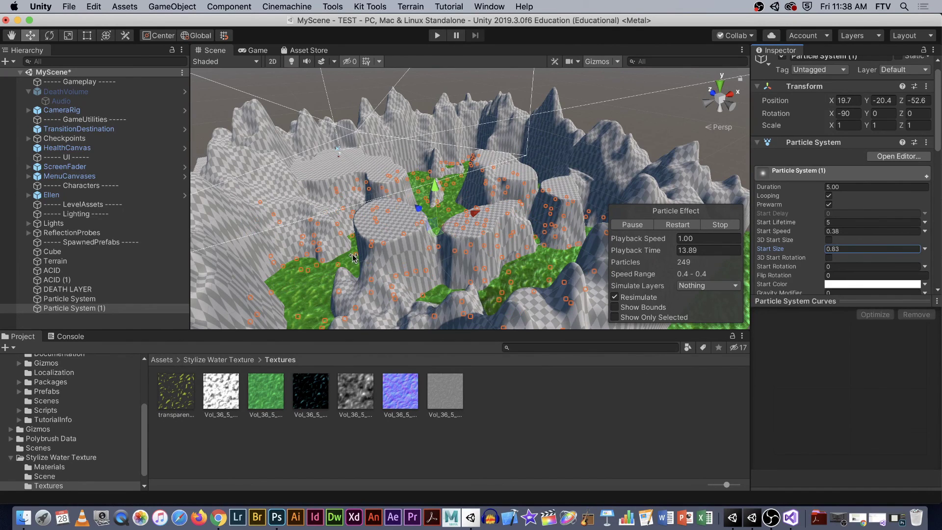
left_click_drag(436, 185, 435, 184)
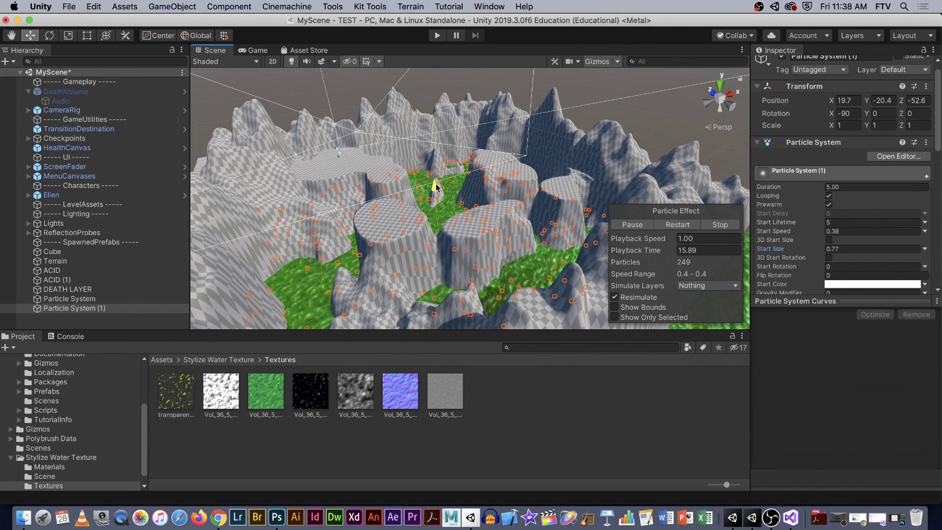
Set the copy's Start Speed to 0.7 and open its Color over Lifetime gradient.
scroll(466, 229, "up", 10)
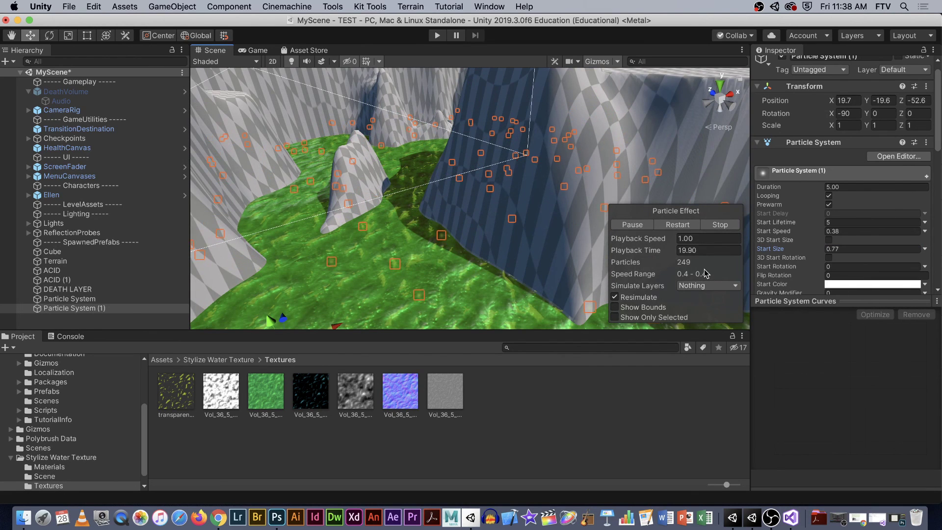
scroll(849, 263, "down", 10)
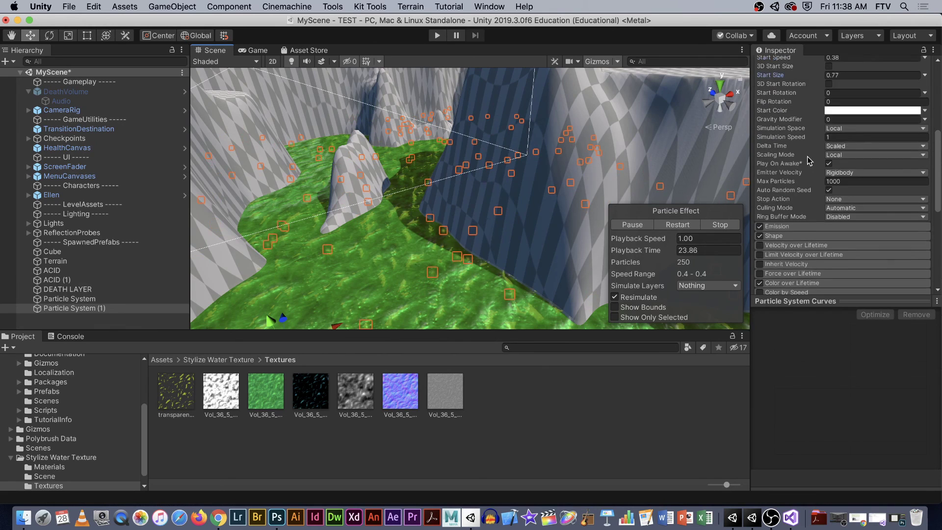
scroll(794, 221, "up", 5)
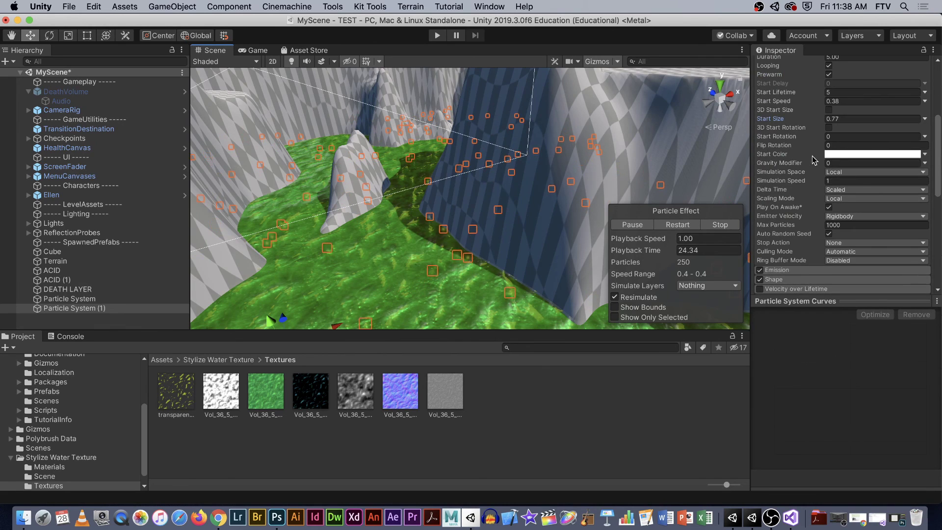
left_click(822, 101)
type("0.7")
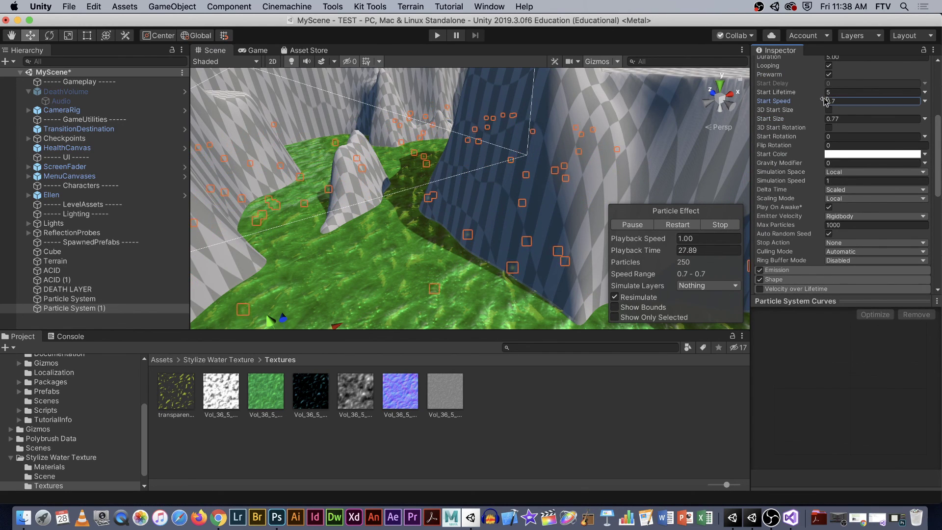
scroll(805, 162, "down", 5)
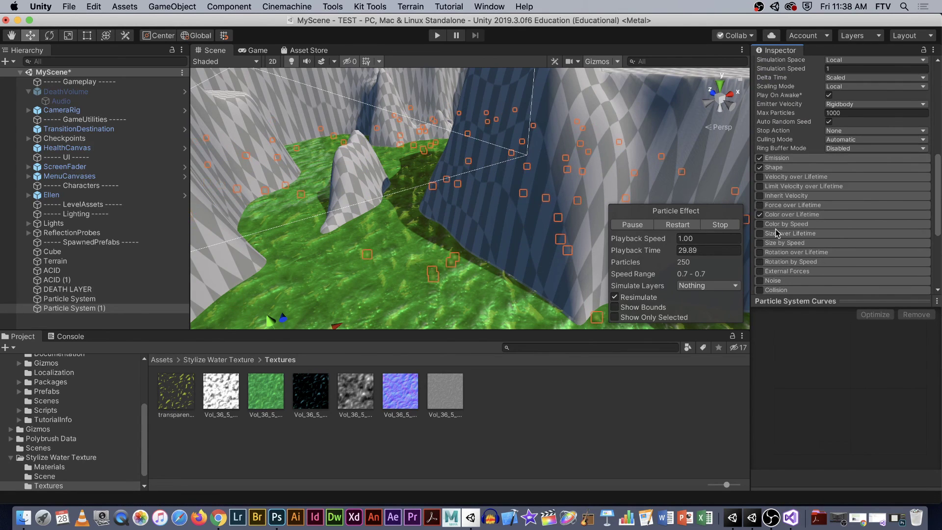
left_click(782, 216)
left_click(838, 227)
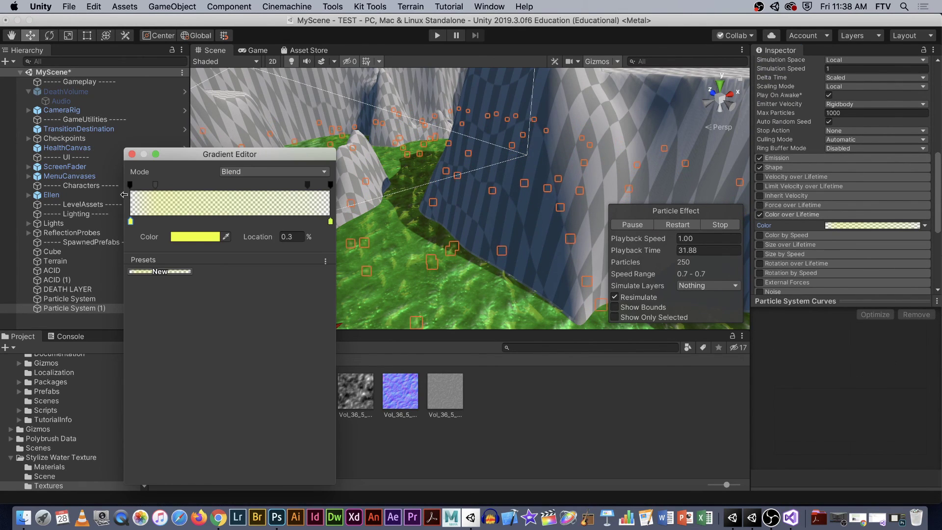
Add a fully opaque alpha key (255) at about 12.6% and close the Gradient Editor.
left_click(155, 185)
left_click_drag(185, 239, 204, 237)
left_click(307, 185)
left_click(132, 154)
Make Start Size random between 0.58 and 0.62, then start a playtest.
scroll(902, 157, "up", 10)
scroll(863, 196, "down", 3)
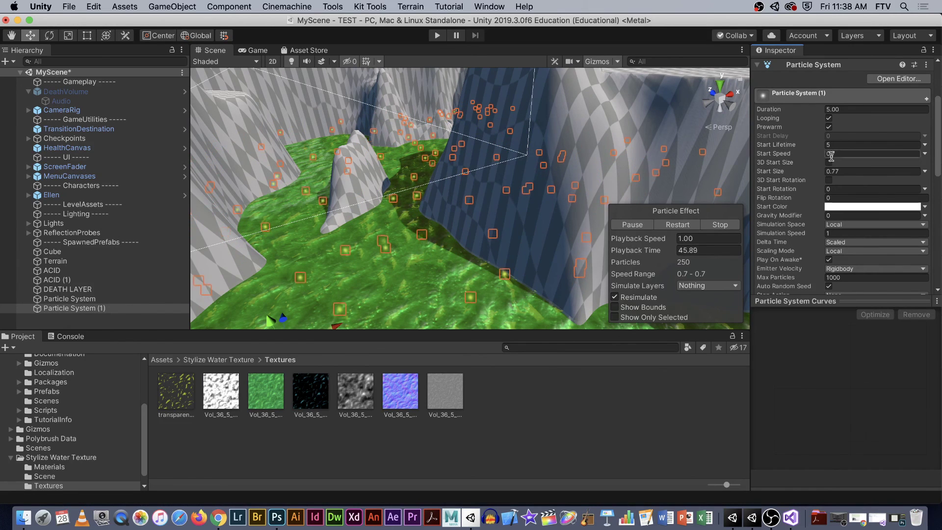
left_click(924, 172)
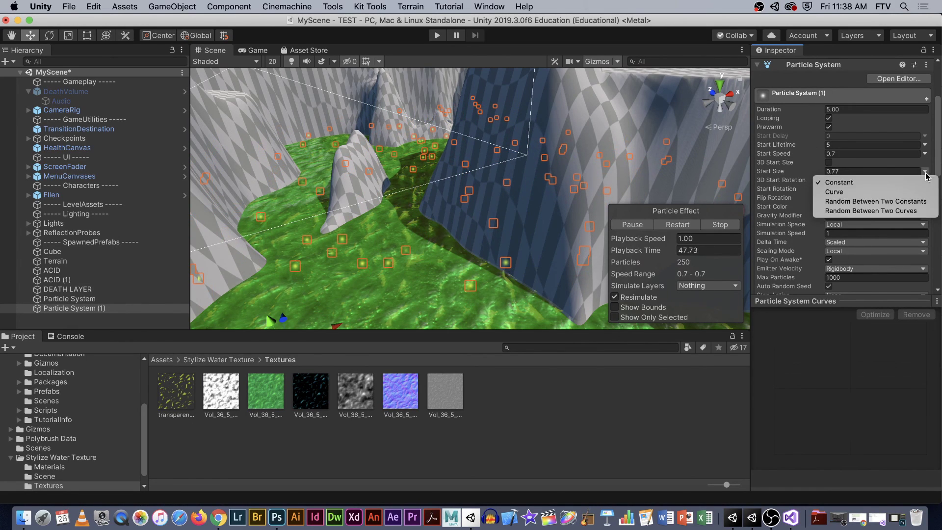
left_click(856, 203)
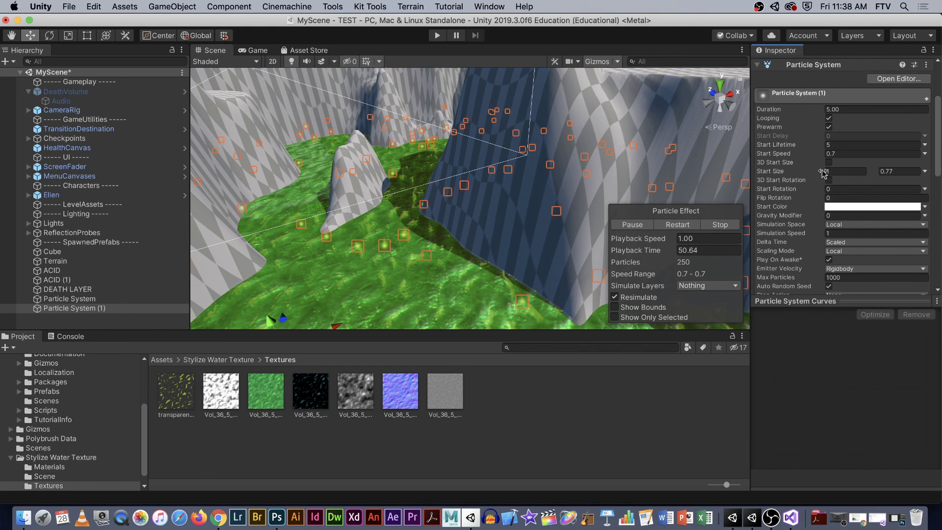
left_click(876, 173)
left_click_drag(875, 173, 873, 174)
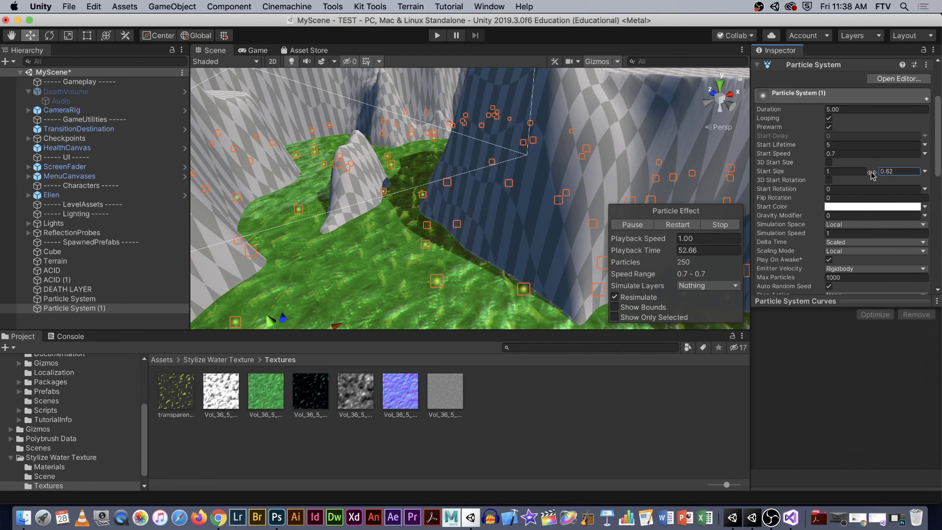
left_click(823, 173)
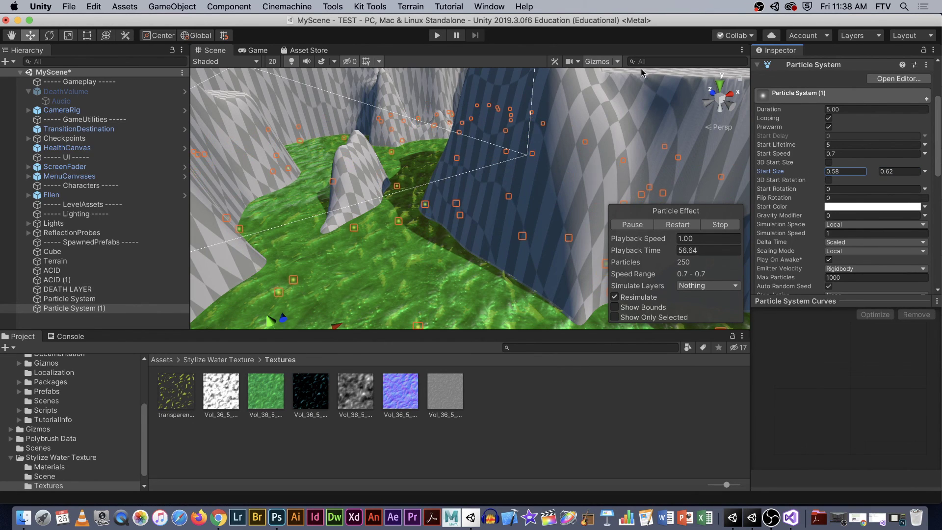
left_click(438, 35)
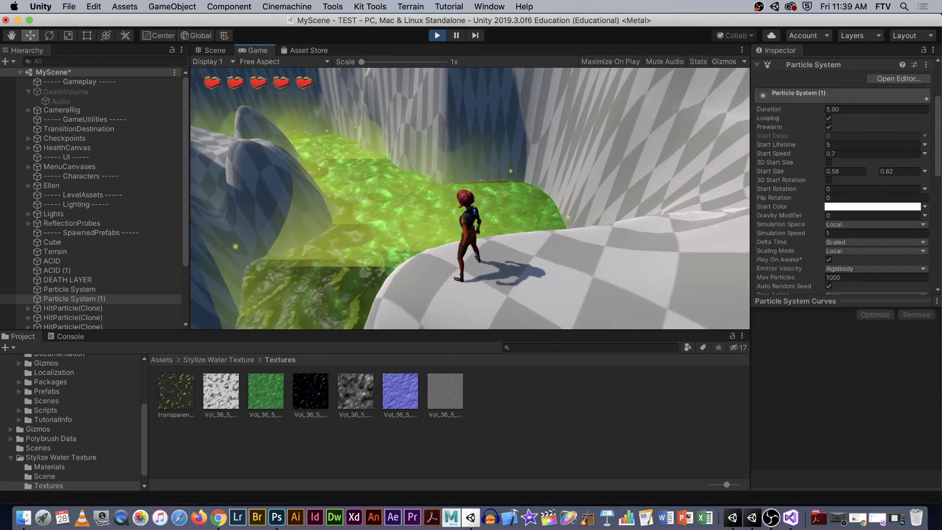
Run and jump the character over the checkered ridge and off the cliff edge.
key("w")
key("space")
key("w")
key("space")
key("w")
key("space")
key("w")
Steer across the plateau toward the acid channel, then pause and exit play mode.
key("w")
key("a")
key("d")
key("w")
key("a")
key("d")
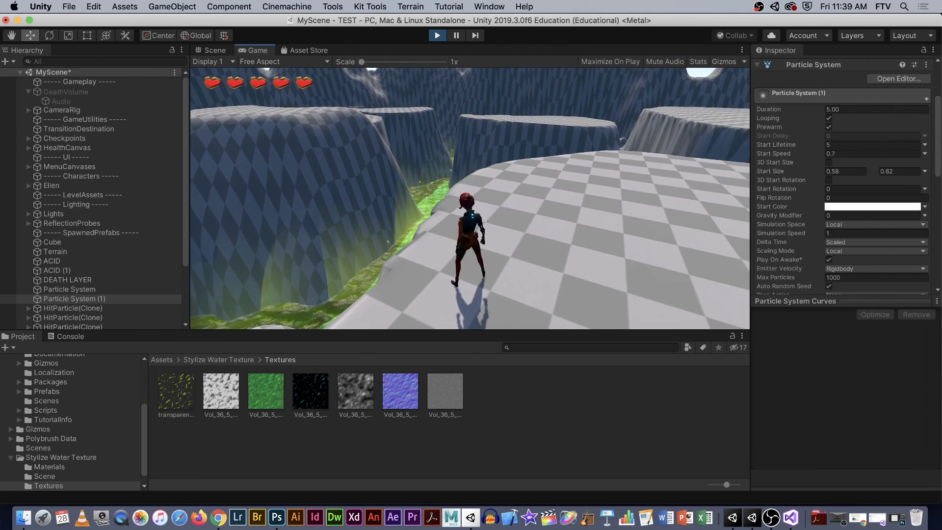
key("Escape")
left_click(438, 36)
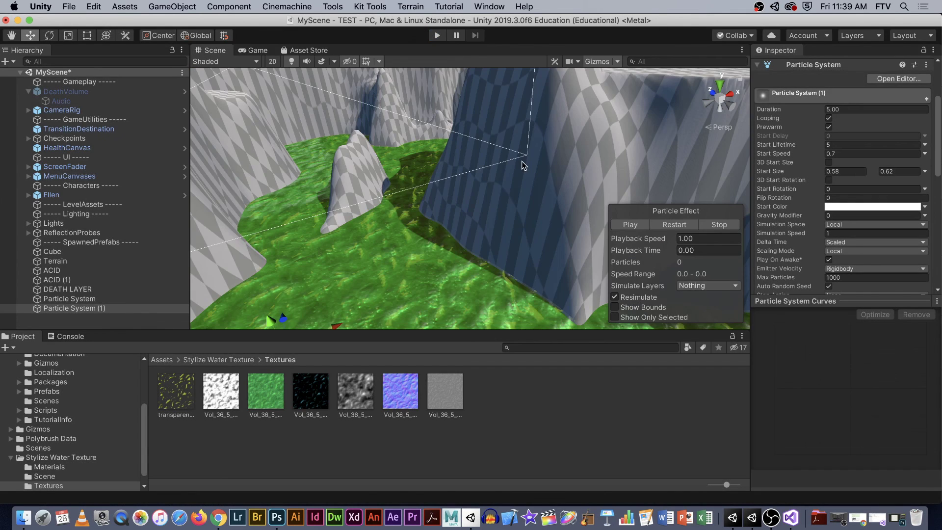
Open the ProBuilder window and dock it as a narrow one-column panel left of the Scene view.
left_click_drag(572, 181, 569, 201, "alt")
right_click_drag(569, 201, 490, 186, "alt")
left_click_drag(491, 186, 348, 163, "alt")
right_click_drag(349, 164, 529, 193, "alt")
left_click_drag(529, 193, 549, 177, "alt")
mouse_move(333, 7)
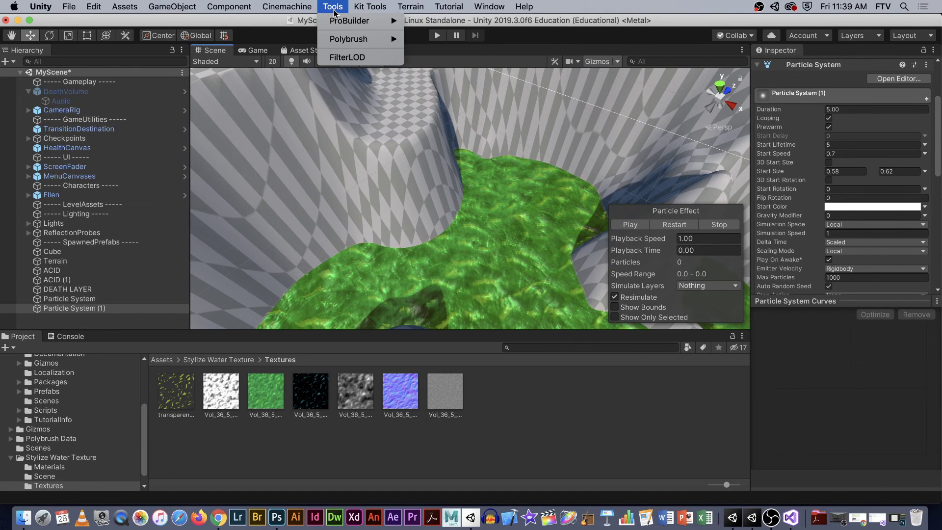
mouse_move(373, 25)
left_click(464, 24)
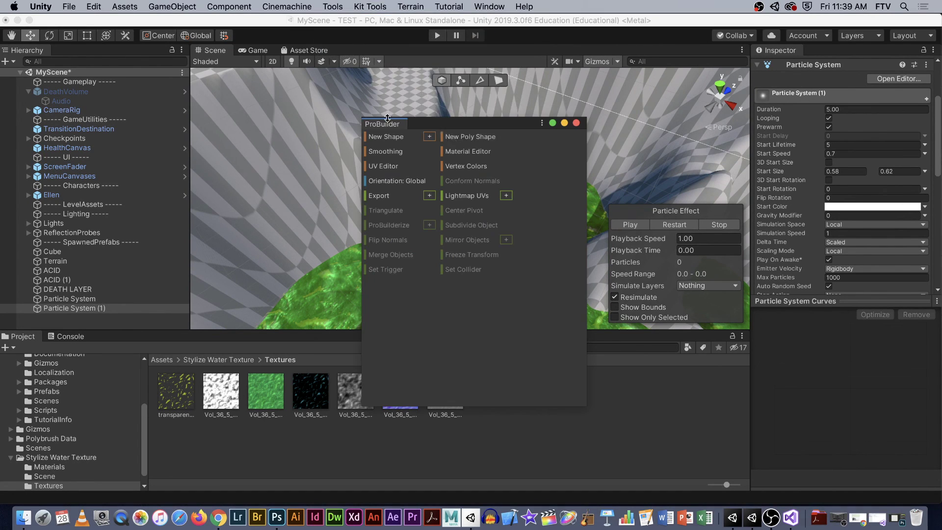
left_click_drag(411, 130, 334, 115)
left_click_drag(212, 81, 195, 96)
left_click_drag(375, 138, 292, 140)
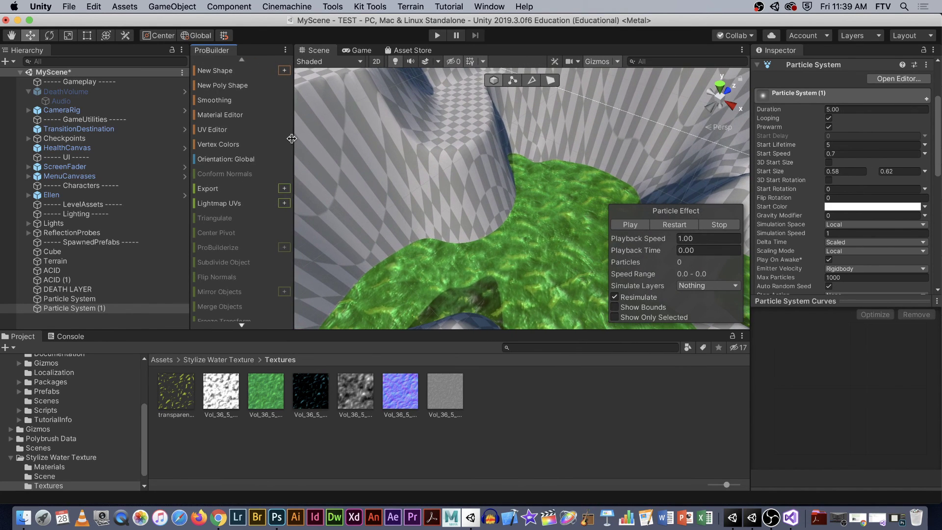
Build a new 1 × 1 × 1 ProBuilder cube above the acid using the Cube shape.
left_click(285, 70)
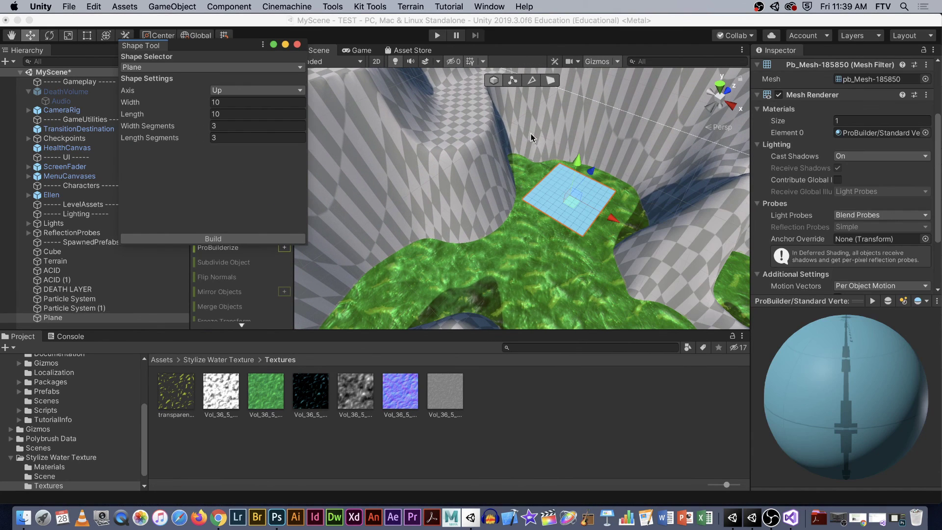
left_click(219, 67)
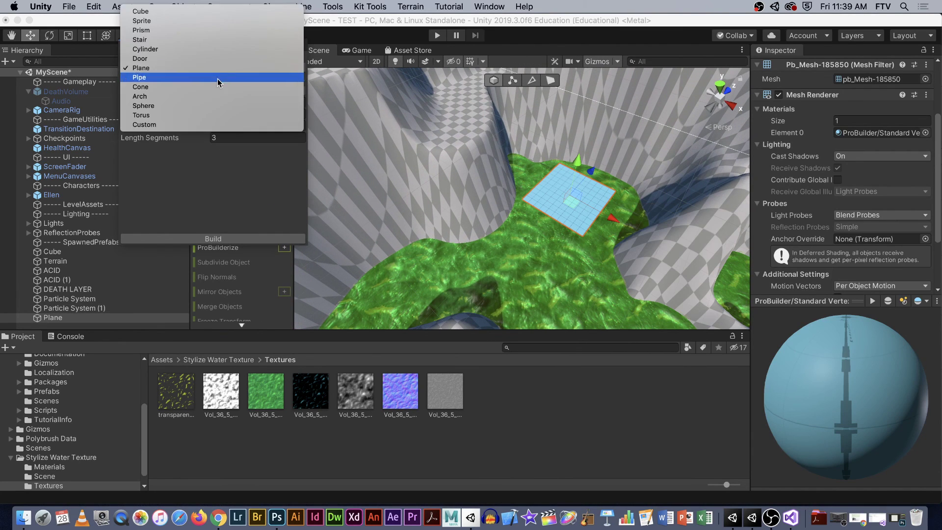
left_click(212, 10)
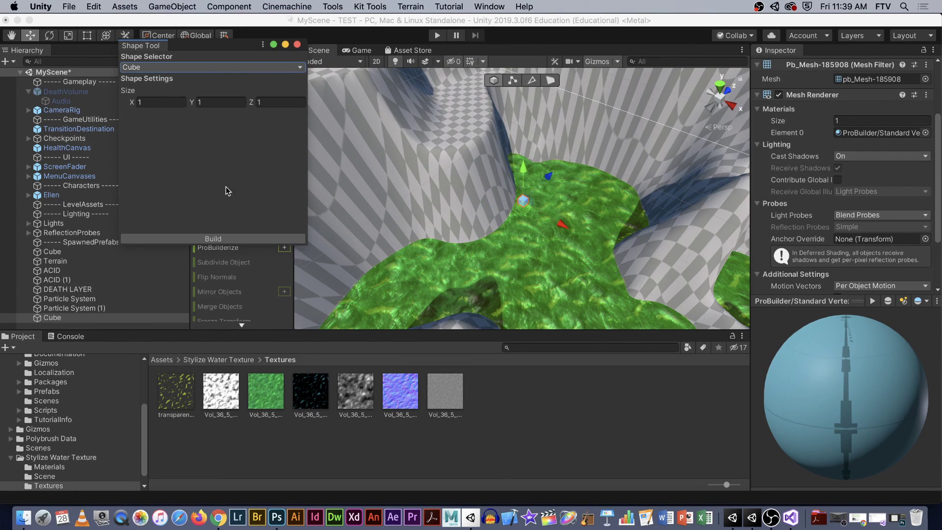
left_click(220, 239)
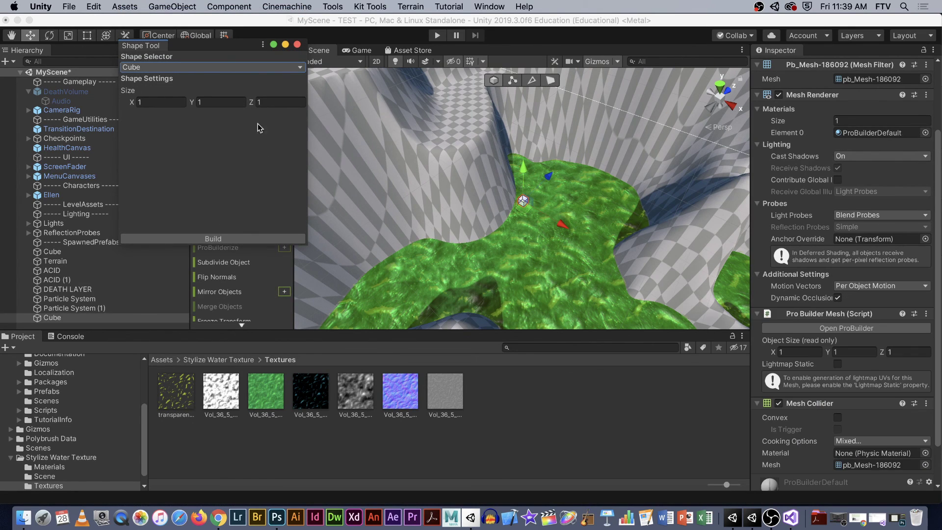
left_click(297, 44)
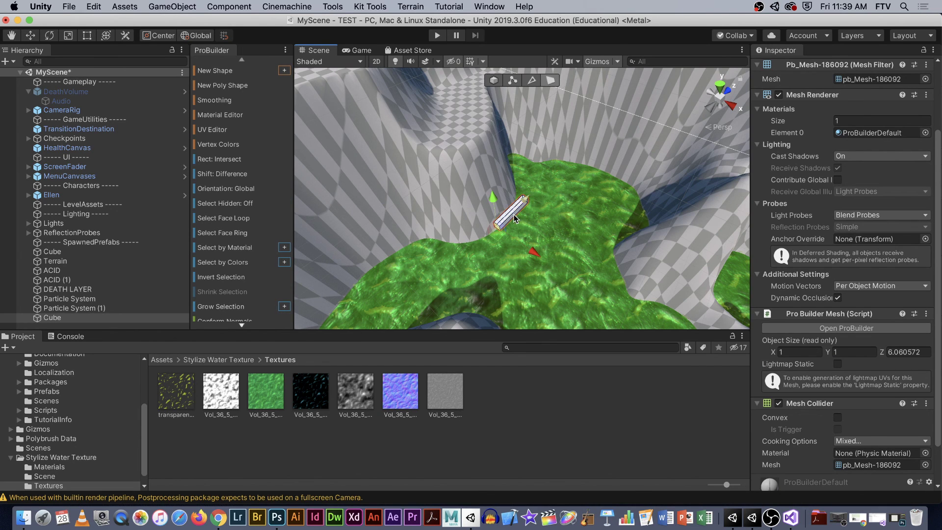
Resize the cube into a flat plank about 2.19 × 0.25 × 6.13 and lower it slightly.
scroll(534, 256, "up", 4)
left_click(512, 227)
left_click_drag(556, 258, 555, 258)
left_click_drag(556, 258, 507, 226, "alt")
left_click(494, 80)
left_click_drag(502, 184, 481, 81)
left_click_drag(519, 129, 503, 178, "alt")
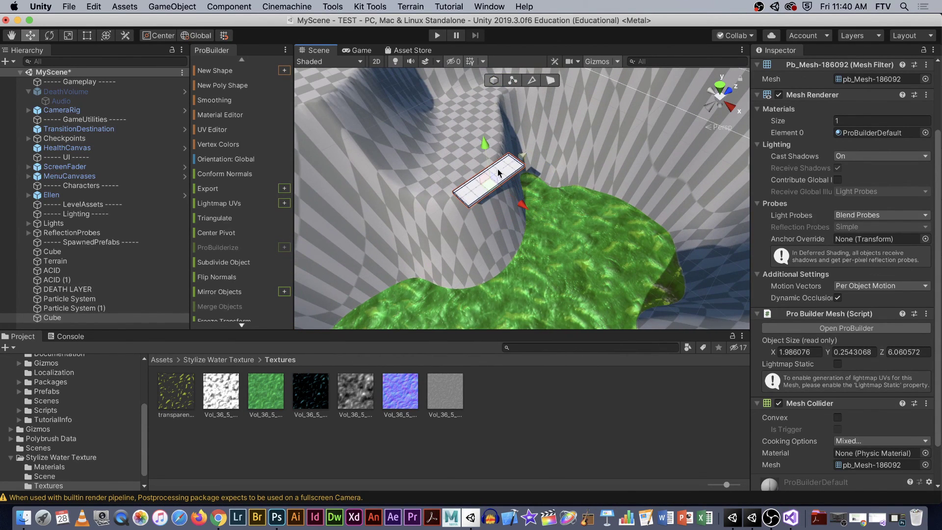
left_click_drag(483, 145, 488, 158)
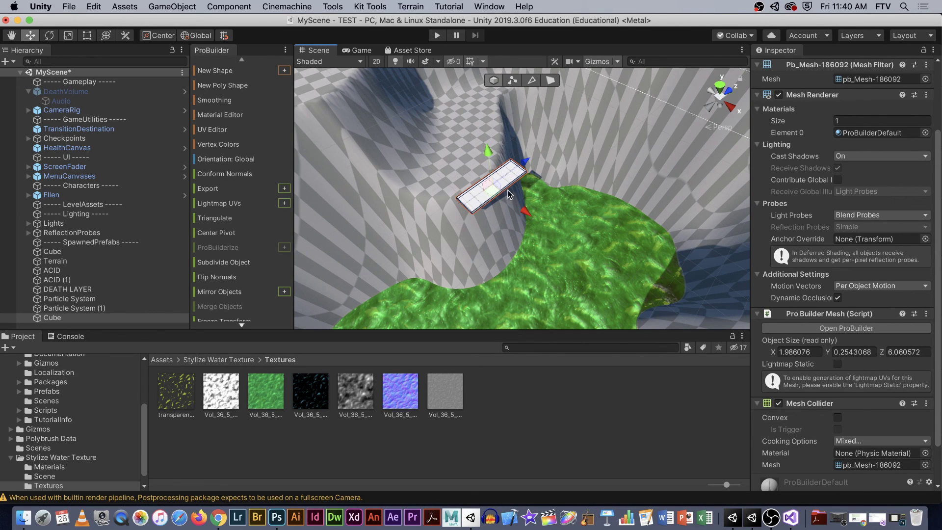
Duplicate the plank twice, offsetting each copy along X and adjusting its height.
key("super+d")
left_click_drag(527, 214, 545, 237)
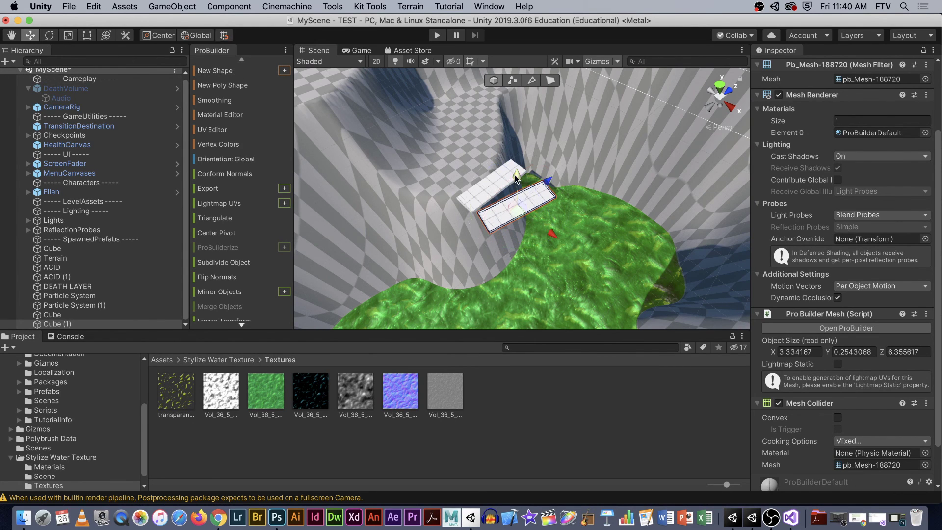
left_click_drag(516, 180, 516, 186)
left_click_drag(661, 230, 549, 230, "alt")
key("super+d")
left_click_drag(422, 211, 395, 229)
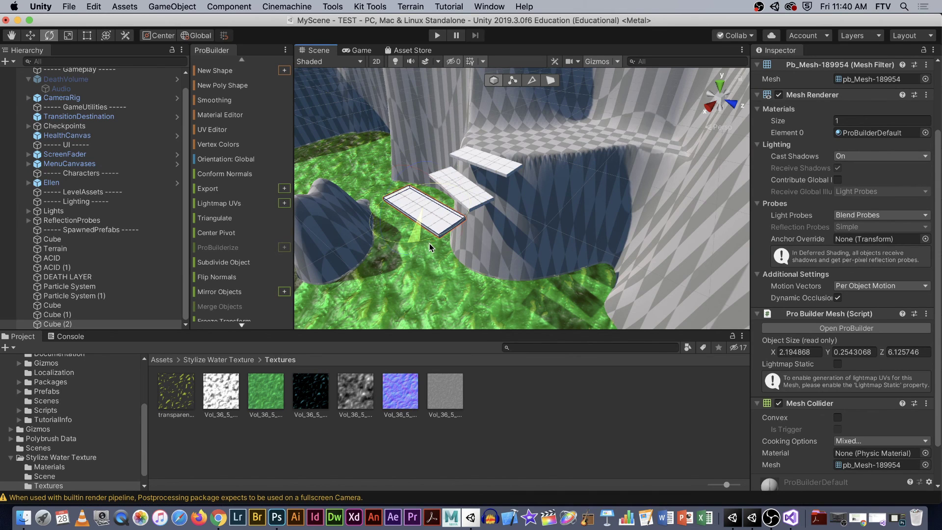
left_click_drag(410, 169, 409, 167)
Duplicate all three planks and line the copies up further across the acid.
left_click(489, 175)
left_click(475, 208, "shift")
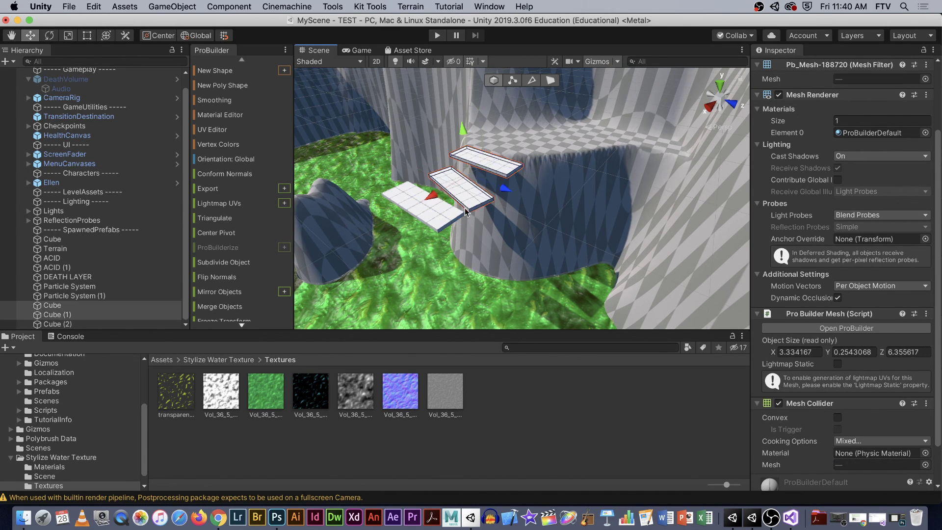
left_click(440, 219, "shift")
key("super+d")
left_click_drag(461, 209, 314, 260)
middle_click_drag(491, 188, 544, 153)
left_click_drag(401, 214, 378, 232)
left_click_drag(399, 172, 398, 198)
left_click_drag(488, 166, 470, 220, "alt")
left_click_drag(469, 221, 412, 250, "alt")
With the terrain Set Height brush, raise a flat-topped column and flatten its side at -12.55.
left_click(411, 250)
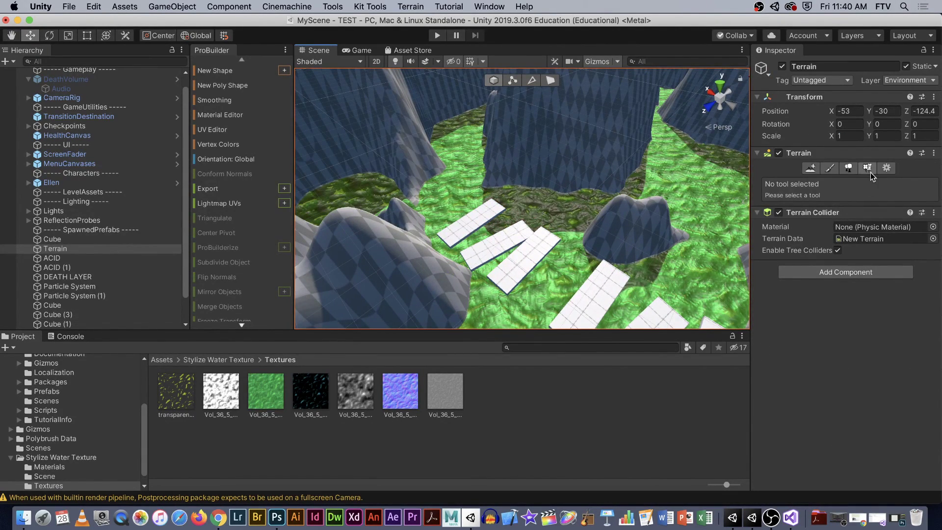
left_click(829, 169)
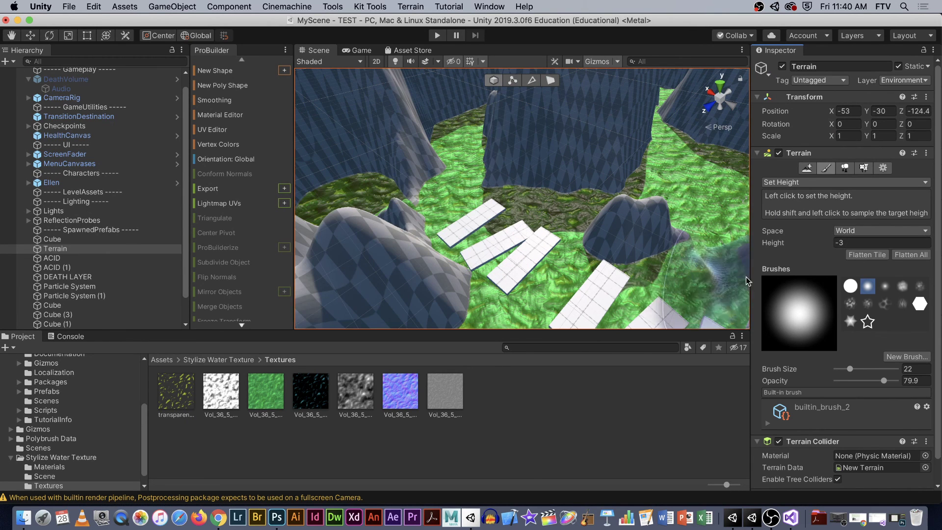
mouse_move(420, 209)
left_mouse_down()
mouse_move(452, 223)
mouse_move(412, 194)
left_mouse_up()
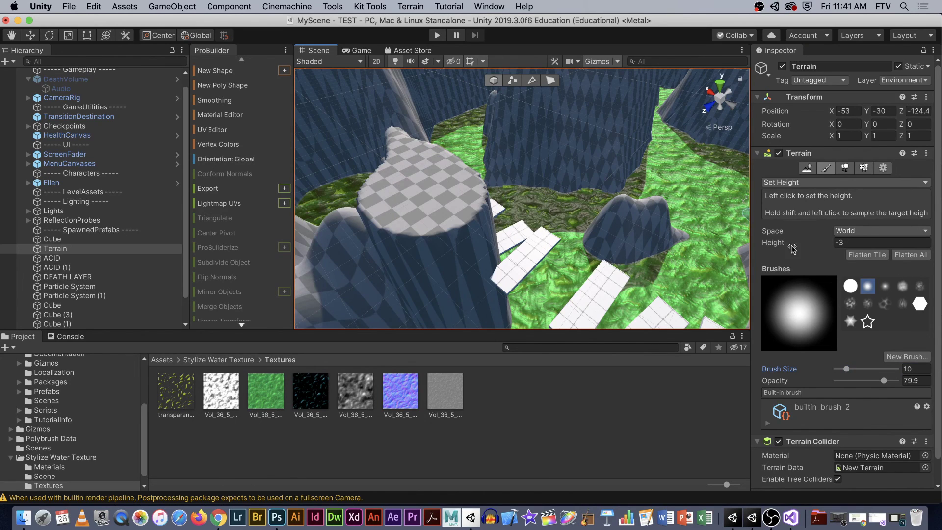
left_click_drag(822, 244, 852, 243)
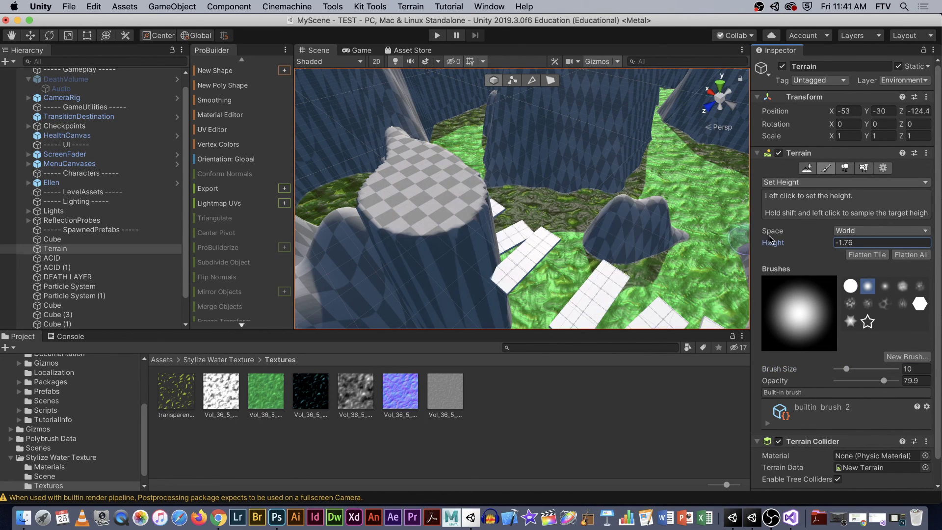
left_click_drag(706, 245, 702, 245)
mouse_move(491, 233)
left_mouse_down()
mouse_move(470, 221)
mouse_move(480, 280)
mouse_move(504, 298)
mouse_move(490, 293)
left_mouse_up()
Sink the ground beneath the planks into a pit at heights -14.49 and -25.9.
left_click(838, 240)
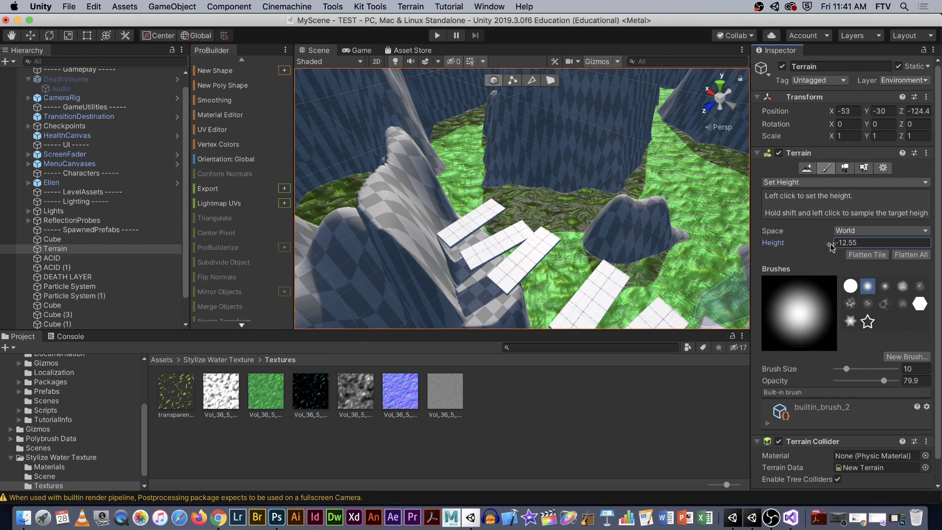
mouse_move(842, 246)
left_mouse_down()
mouse_move(858, 246)
mouse_move(821, 246)
left_mouse_up()
mouse_move(509, 303)
left_mouse_down()
mouse_move(506, 292)
mouse_move(562, 260)
left_mouse_up()
left_click_drag(822, 245, 754, 252)
mouse_move(516, 300)
left_mouse_down()
mouse_move(531, 288)
mouse_move(495, 289)
mouse_move(506, 312)
left_mouse_up()
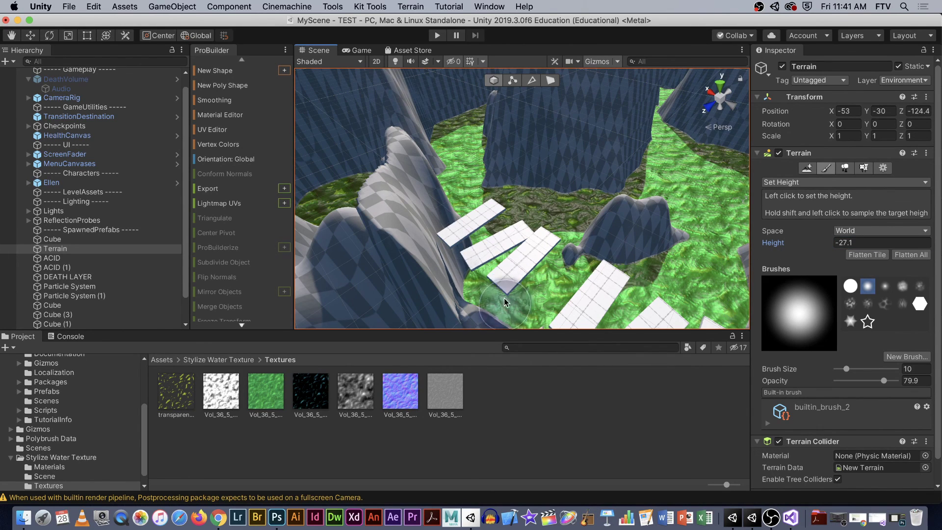
Raise the left terrain ridge to height 0, then drop the target height below -11.
left_click_drag(815, 245, 850, 244)
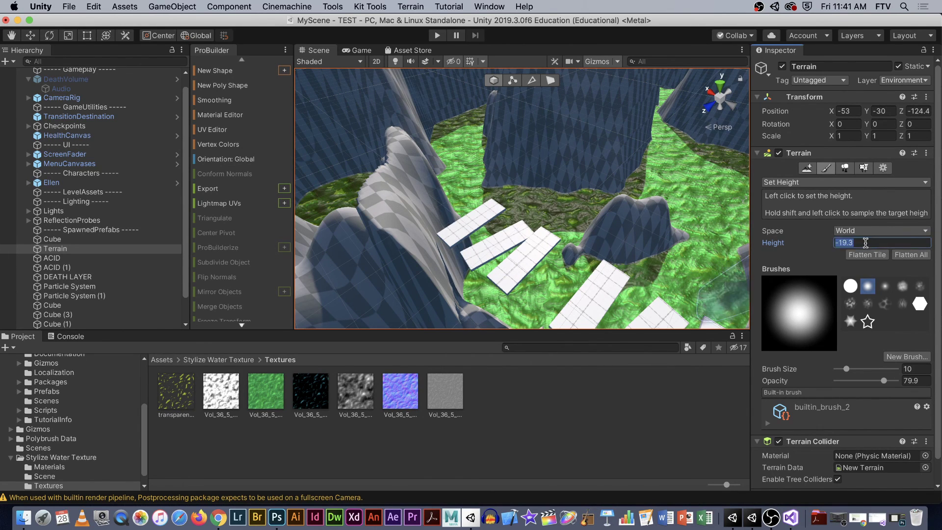
type("0")
left_click_drag(364, 200, 397, 155)
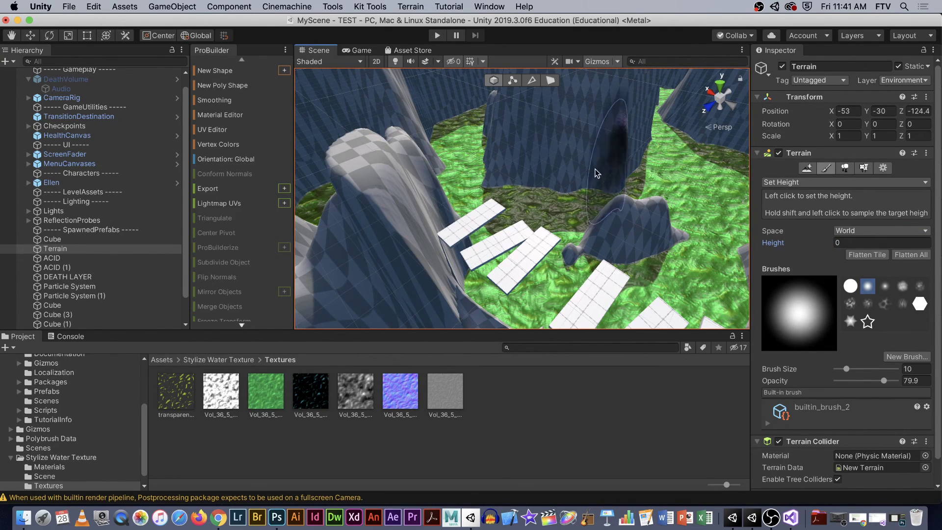
left_click_drag(596, 234, 483, 280, "alt")
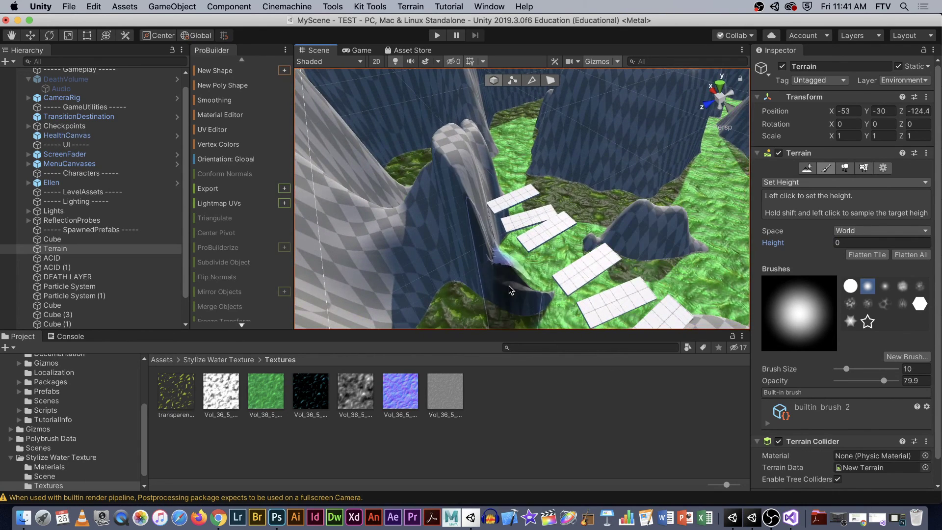
left_click_drag(825, 244, 569, 292)
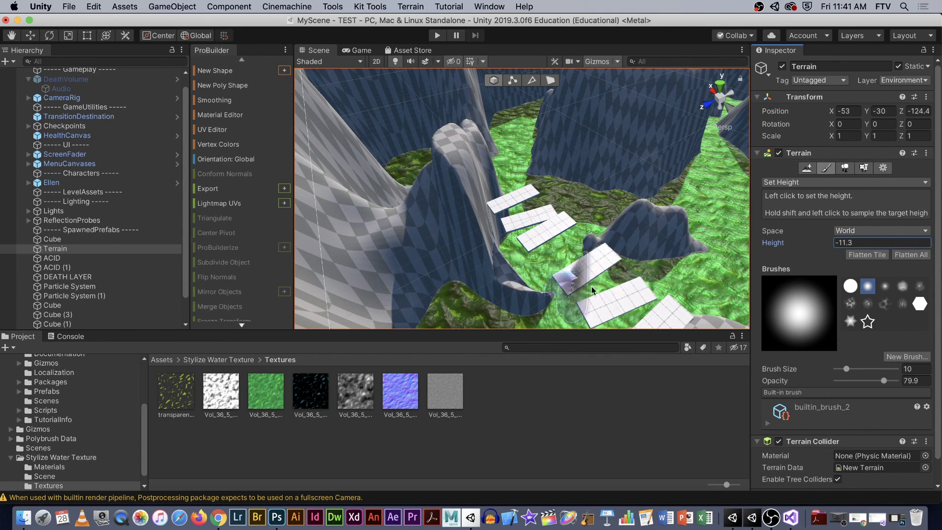
mouse_move(824, 247)
left_mouse_down()
mouse_move(525, 280)
mouse_move(454, 179)
mouse_move(474, 138)
left_mouse_up()
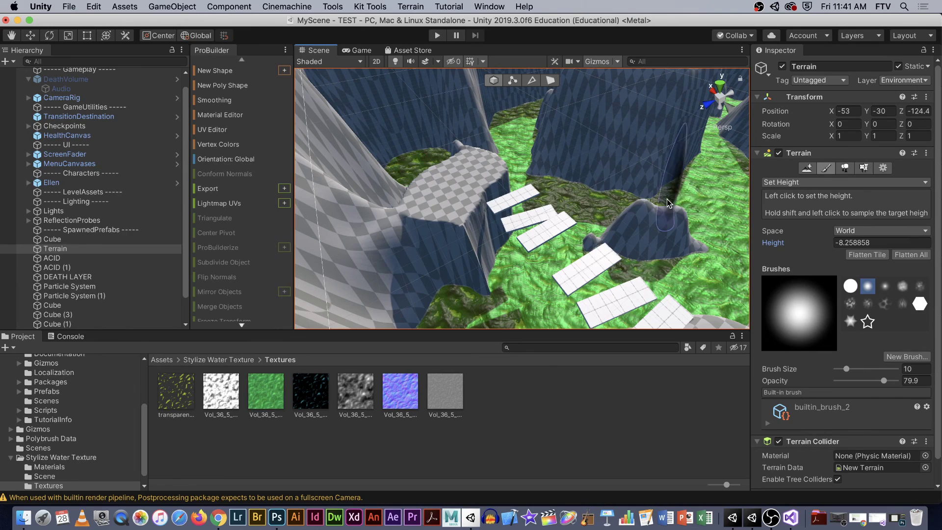
mouse_move(675, 202)
left_mouse_down("alt")
mouse_move(550, 157)
mouse_move(466, 98)
left_mouse_up("alt")
left_click(432, 35)
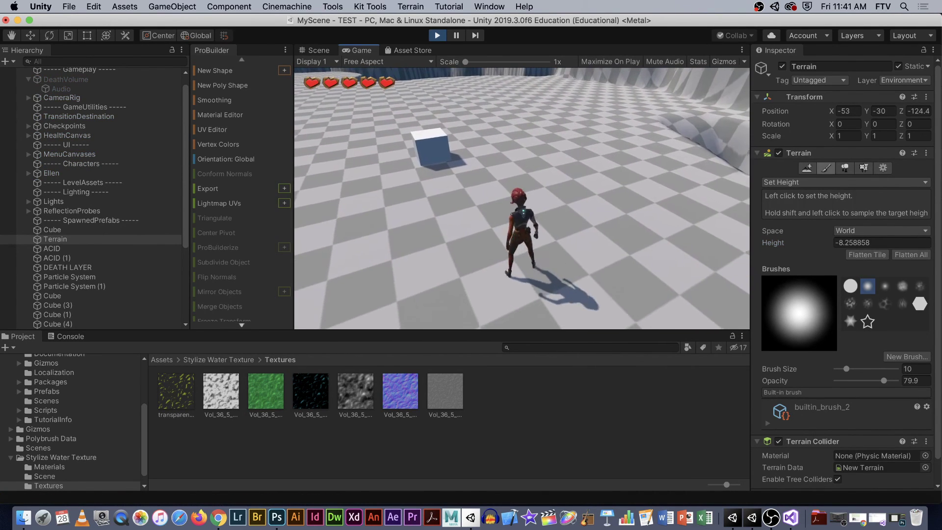
key("w")
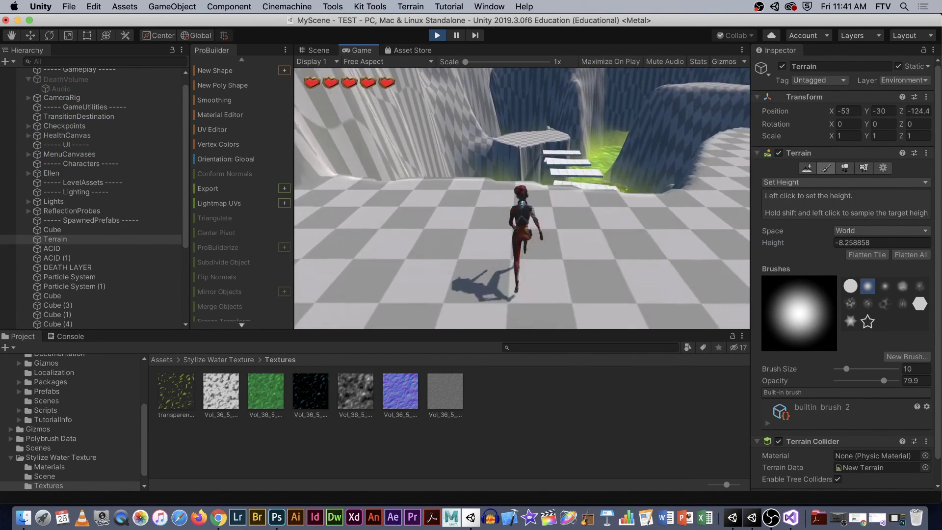
key("w")
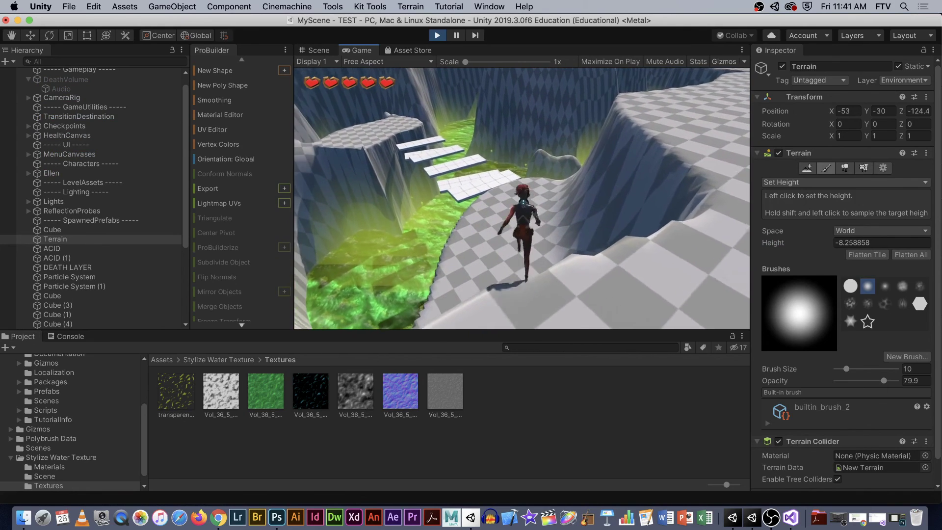
key("w")
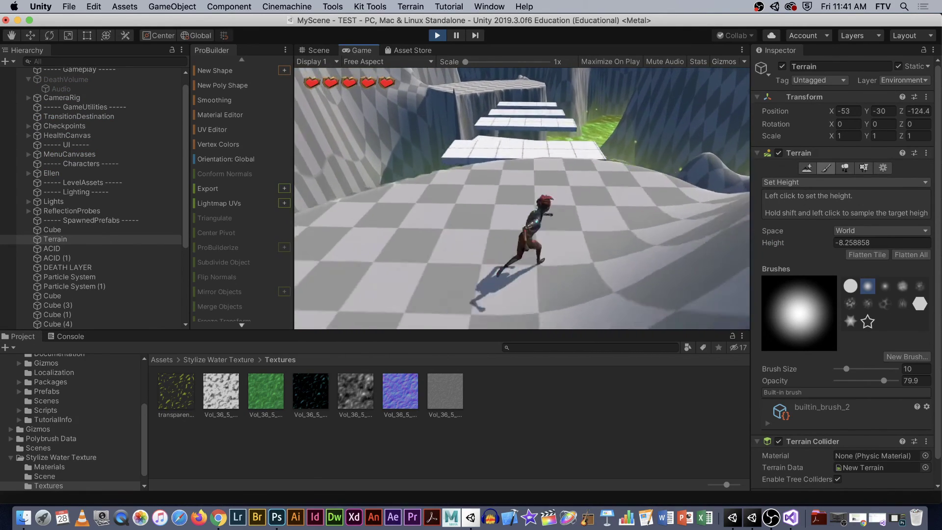
key("w")
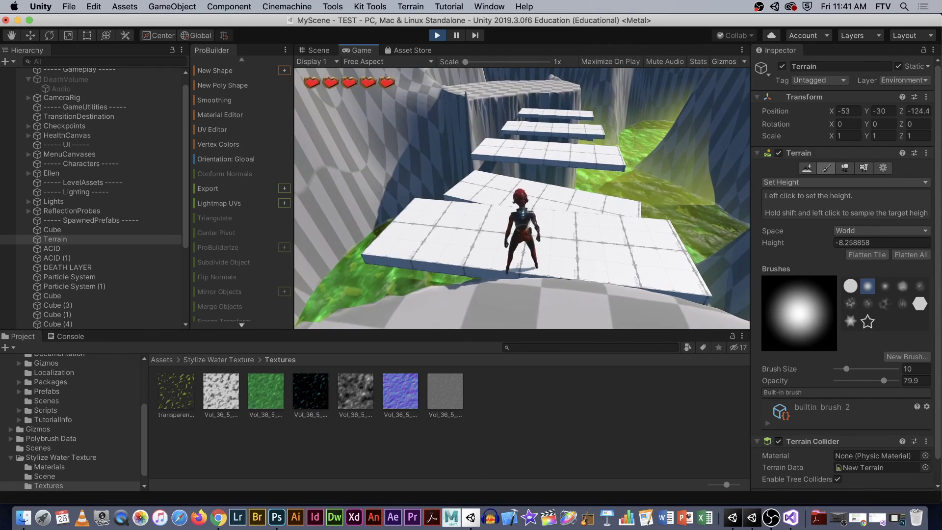
key("space")
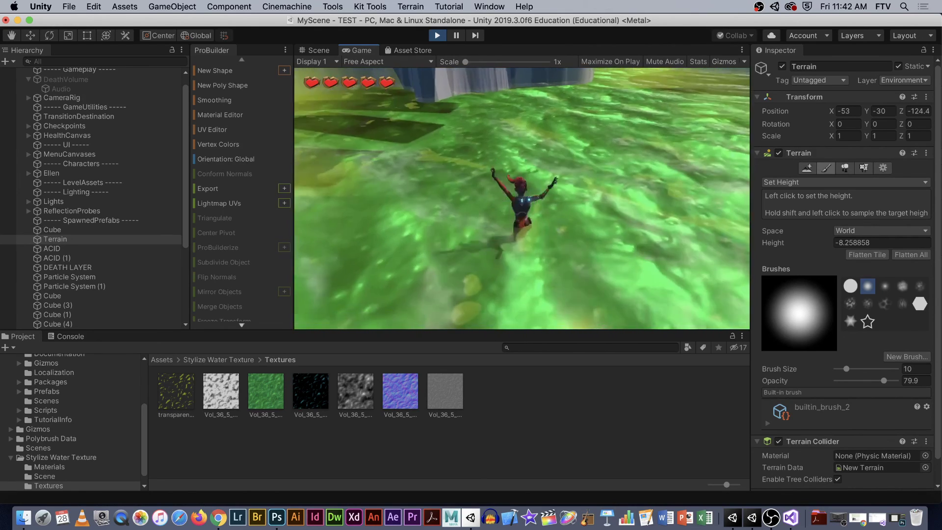
key("Escape")
left_click(436, 37)
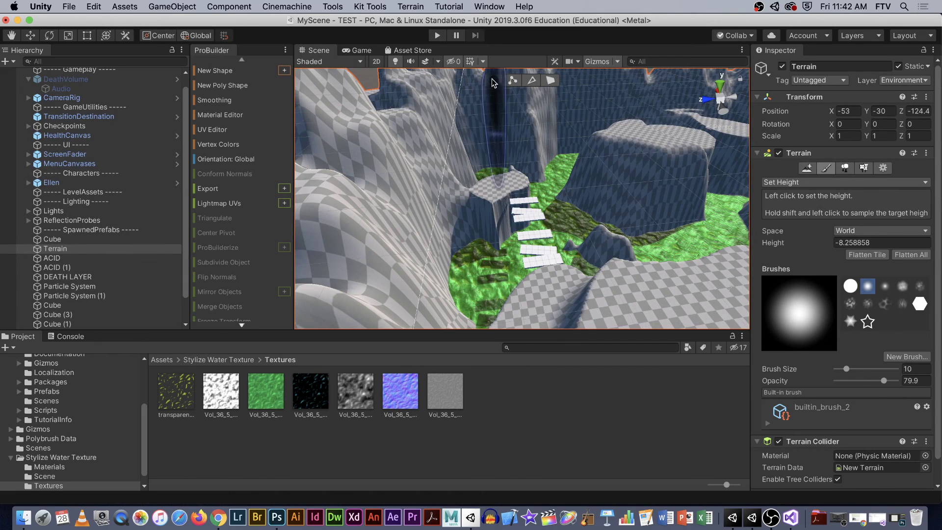
Assign the three plank slabs to layer 16: Environment and start Play mode.
key("w")
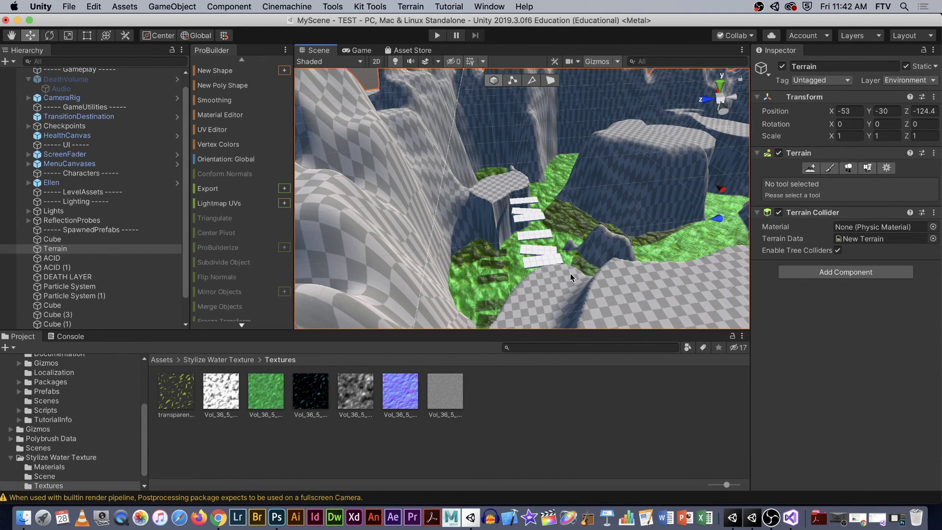
scroll(582, 271, "up", 5)
left_click(551, 291)
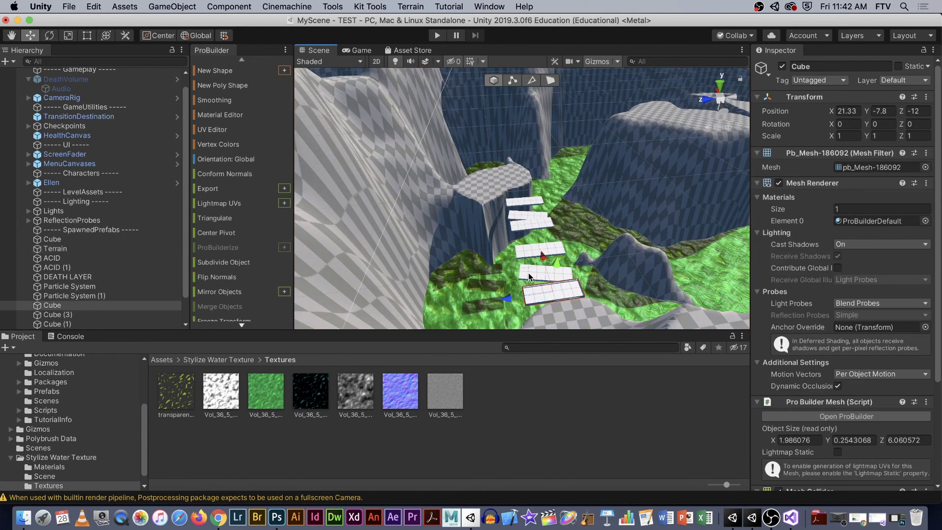
left_click(553, 270, "shift")
left_click(518, 225, "shift")
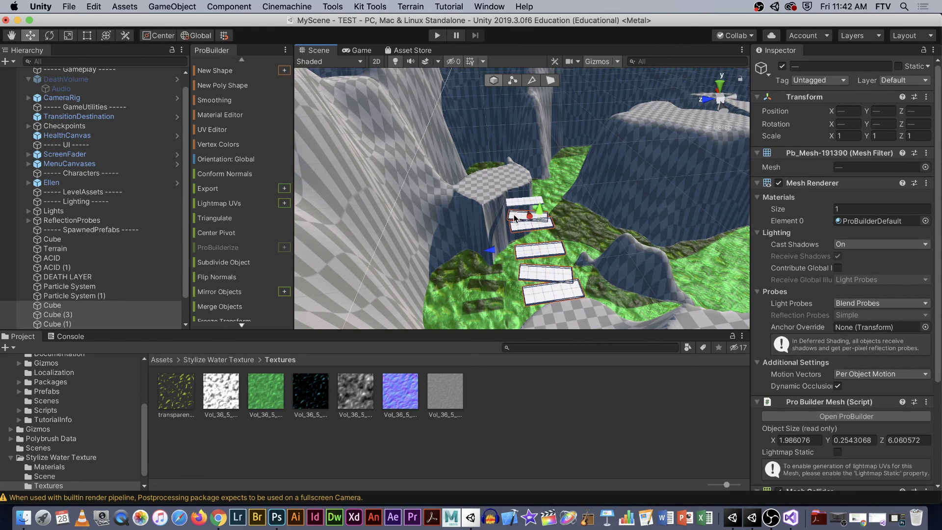
left_click(894, 83)
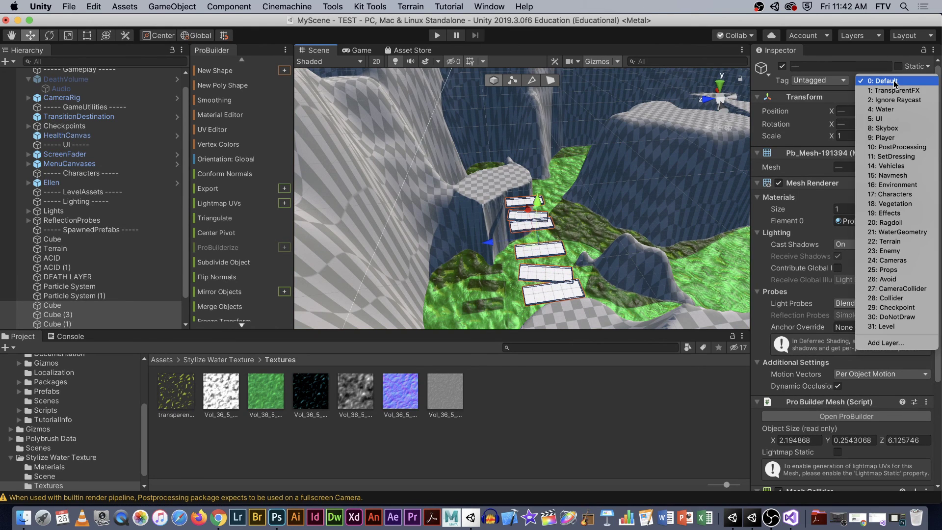
left_click(907, 186)
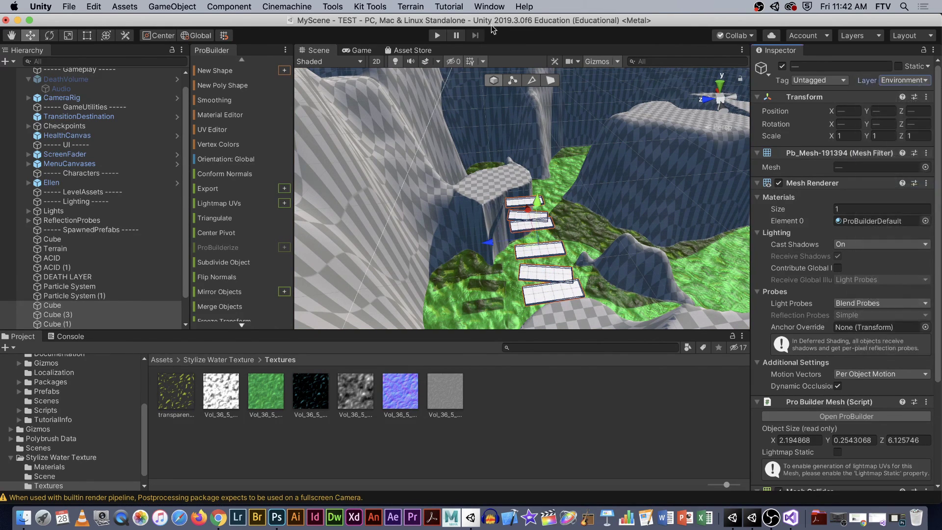
left_click(441, 39)
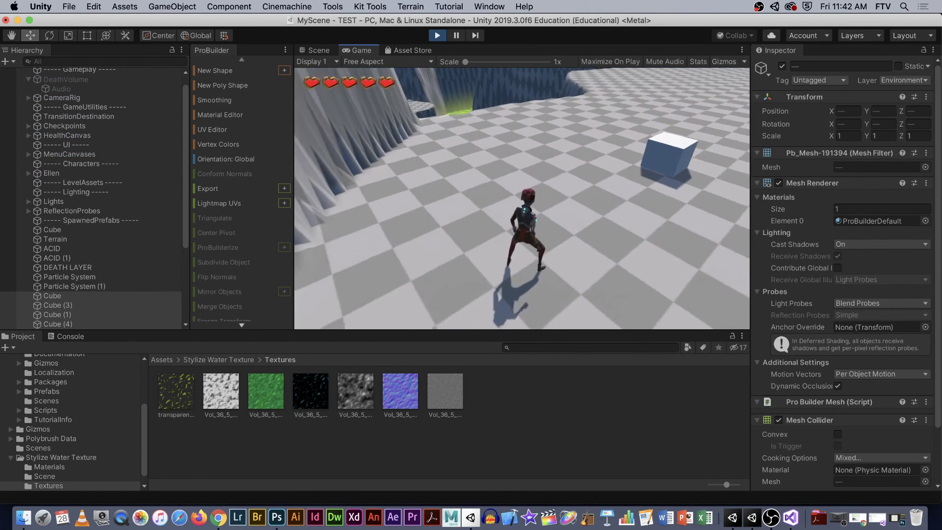
Run Ellen to the platforms and jump along the white slabs.
key("w")
key("w")
key("space")
key("w")
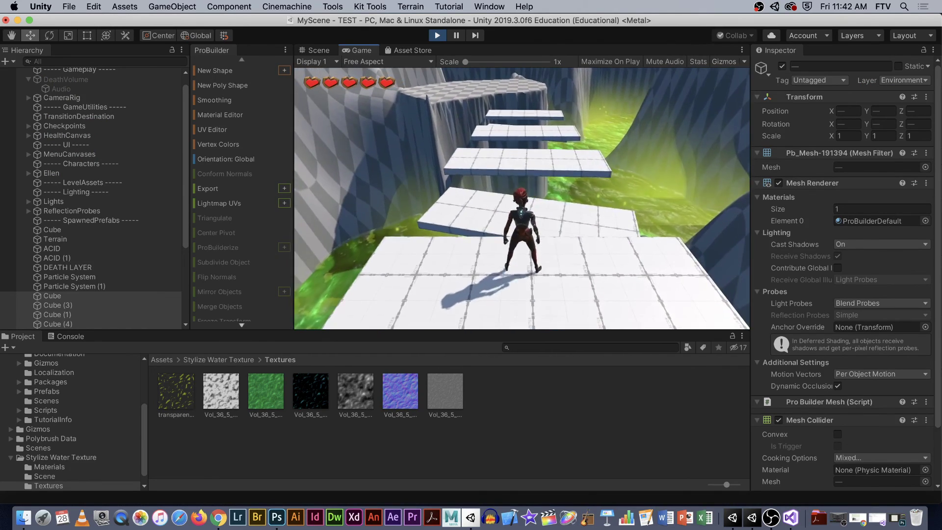
key("space")
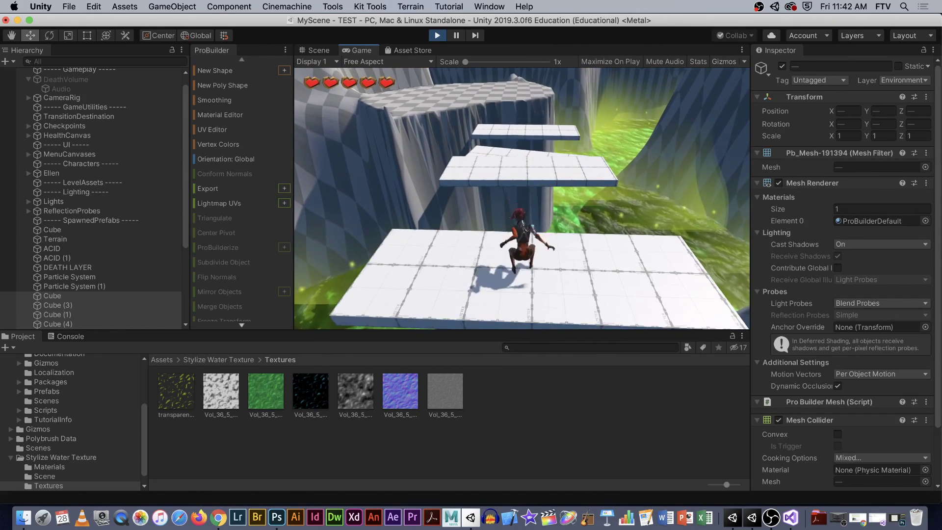
key("space")
key("space")
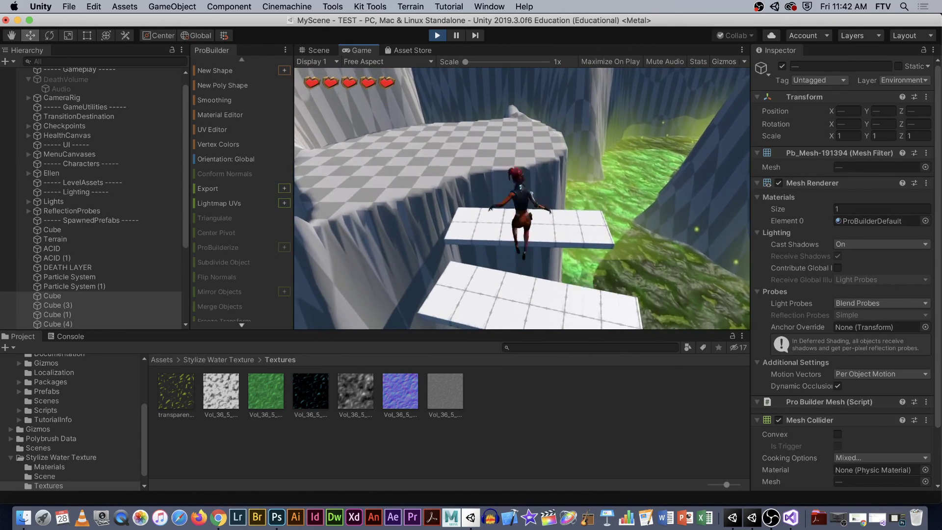
key("w")
key("space")
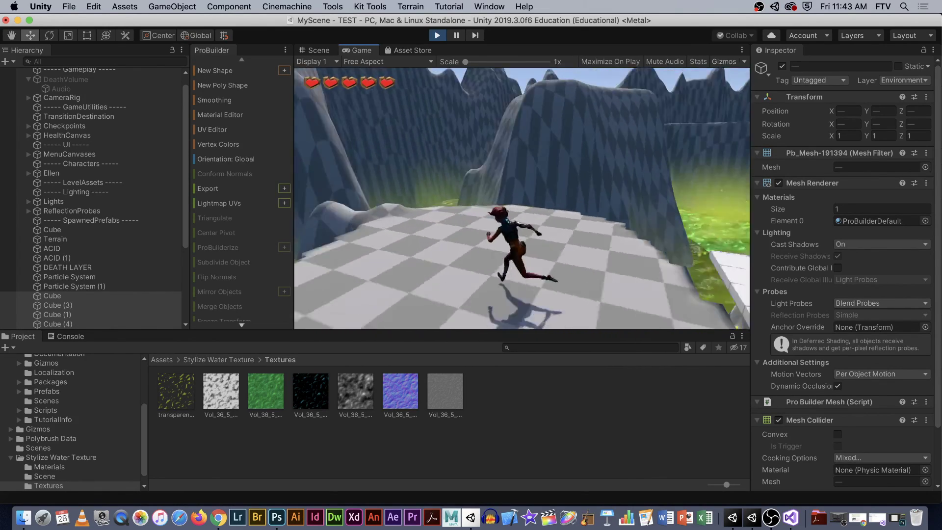
Run Ellen again, jump across the acid onto the slabs, then pause and exit Play mode.
key("space")
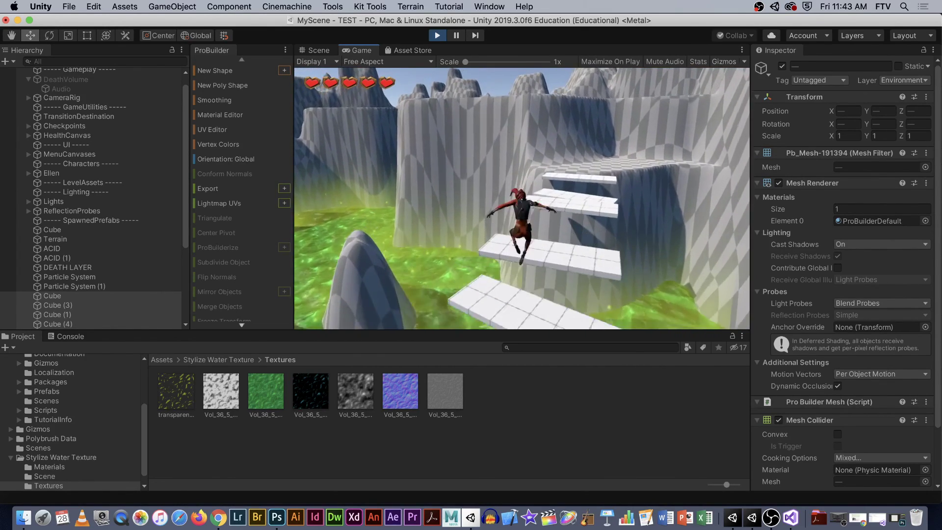
key("space")
key("space")
key("space")
key("w")
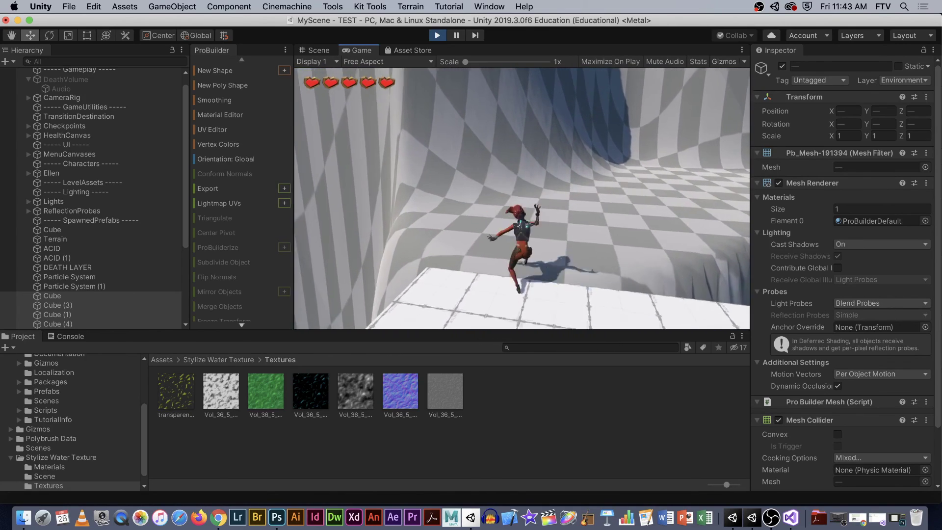
key("w")
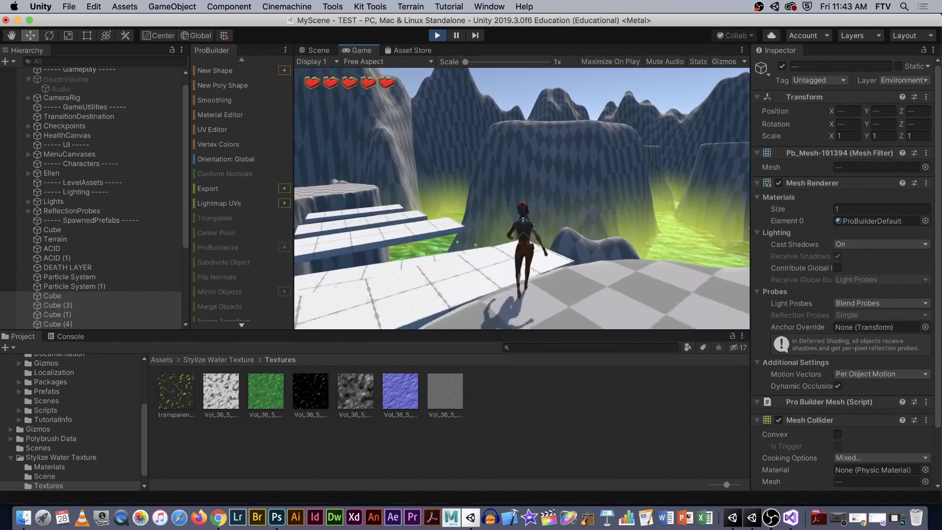
key("space")
key("w")
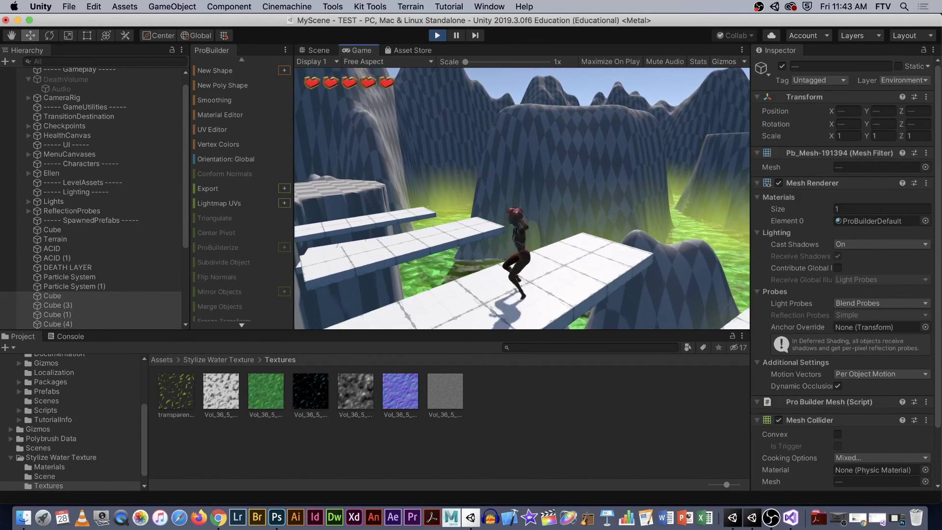
key("space")
key("w")
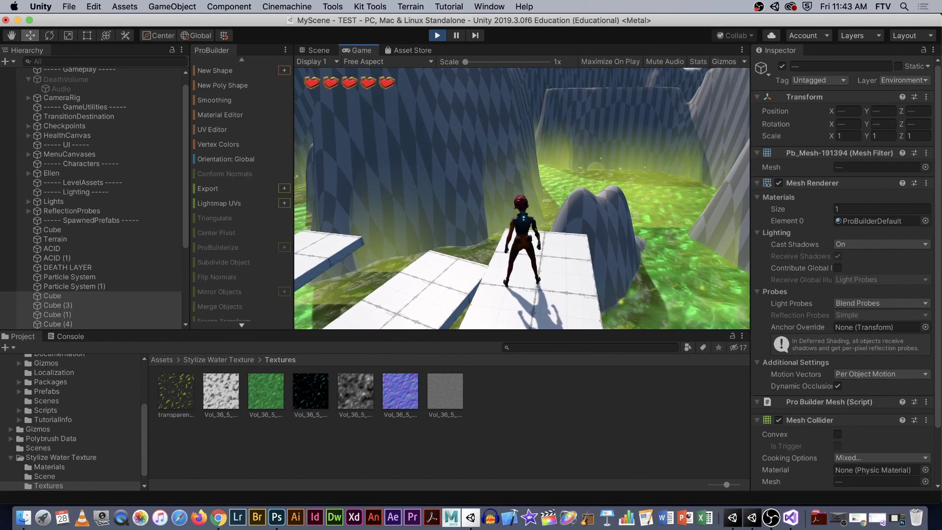
key("Escape")
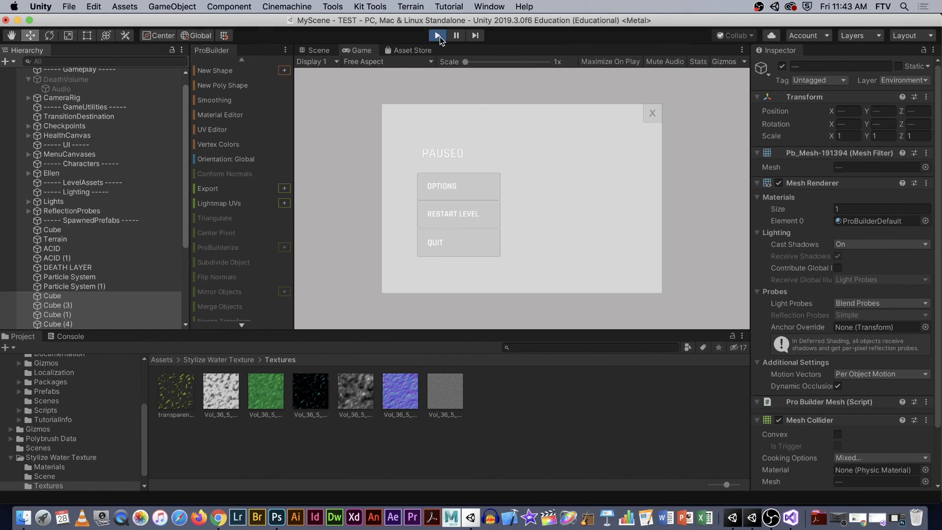
left_click(438, 36)
Duplicate Cube (5) as Cube (6), push it further along the path and scale it larger.
left_click_drag(536, 179, 684, 192, "alt")
middle_click_drag(684, 191, 612, 213)
left_click_drag(612, 213, 565, 224, "alt")
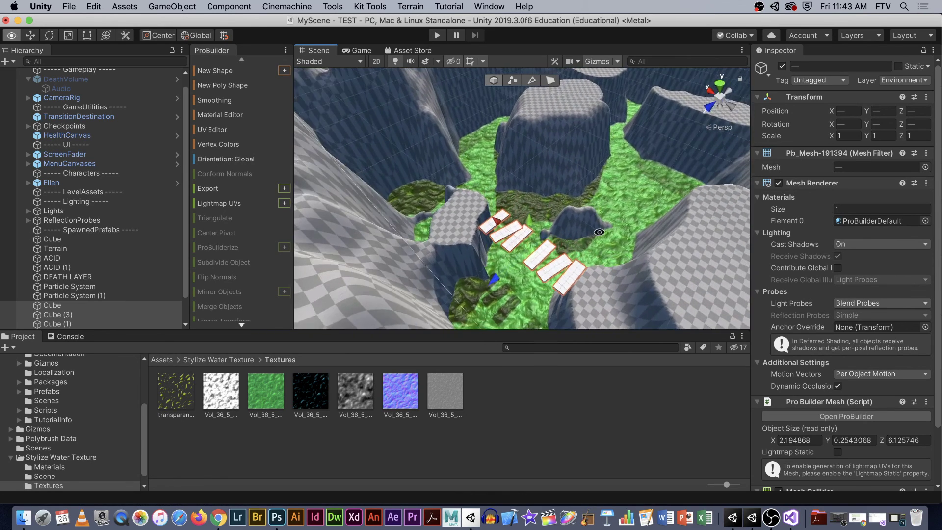
scroll(557, 218, "up", 5)
middle_click_drag(552, 215, 568, 227)
left_click(521, 238)
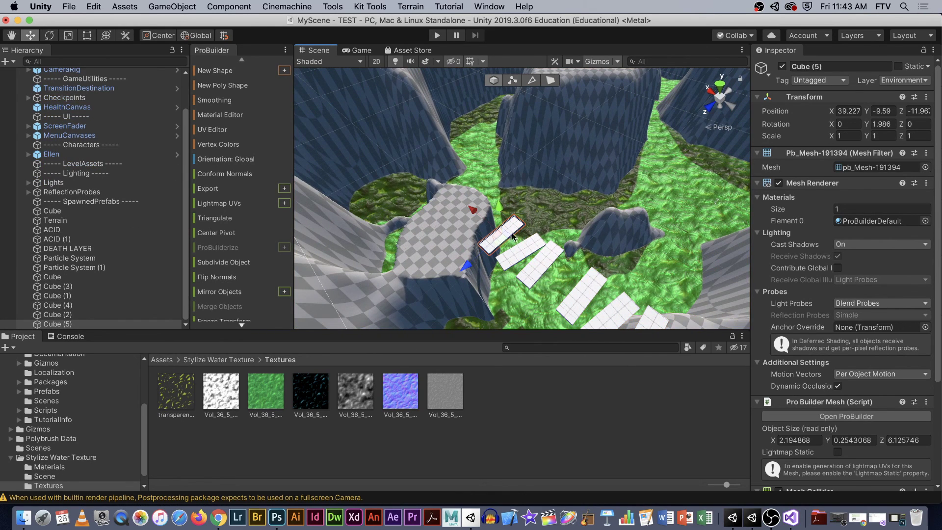
key("super+d")
left_click_drag(468, 264, 559, 204)
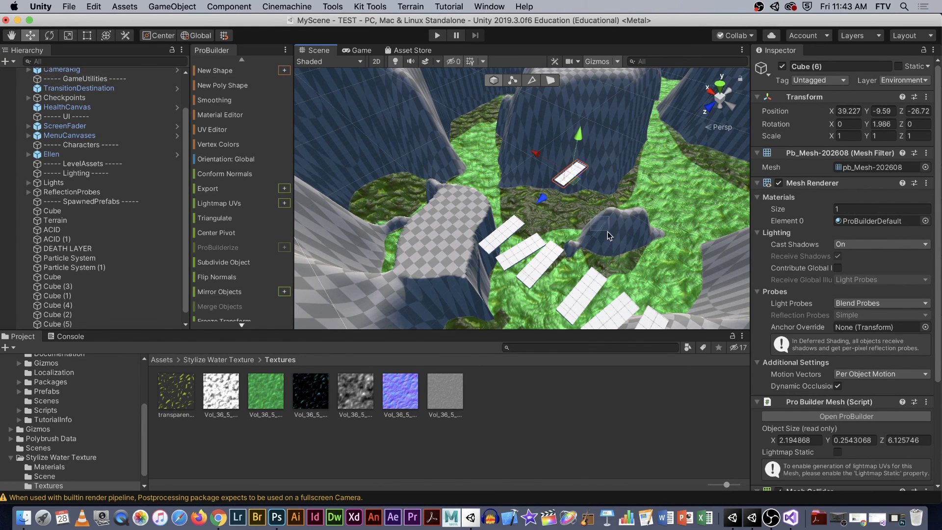
left_click(69, 35)
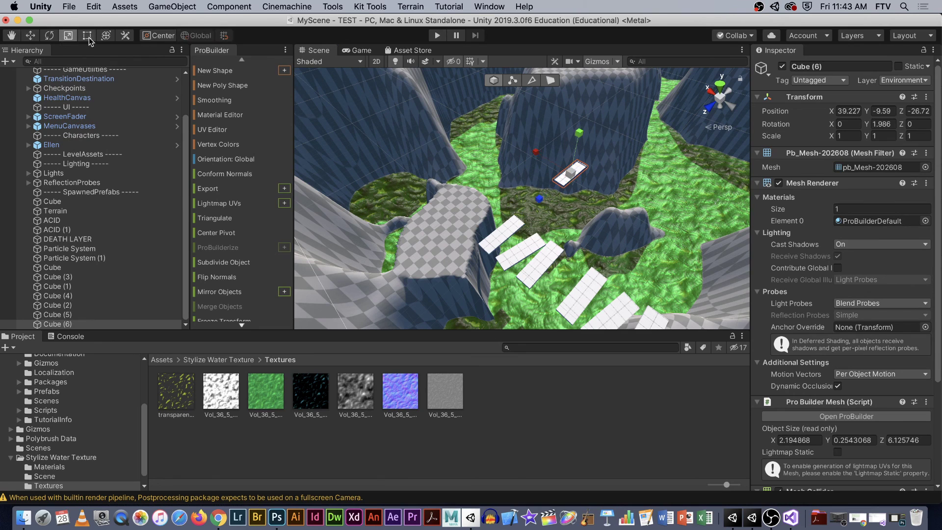
left_click_drag(534, 153, 580, 60)
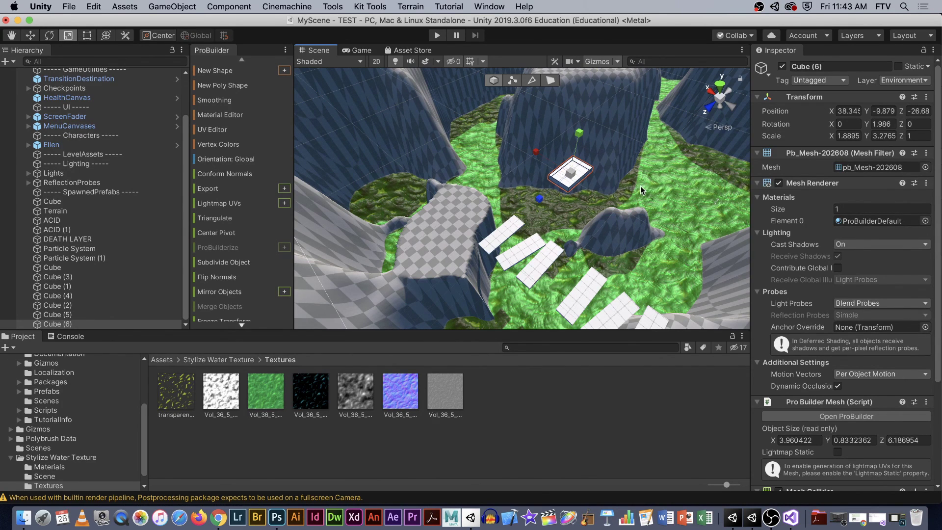
left_click(30, 36)
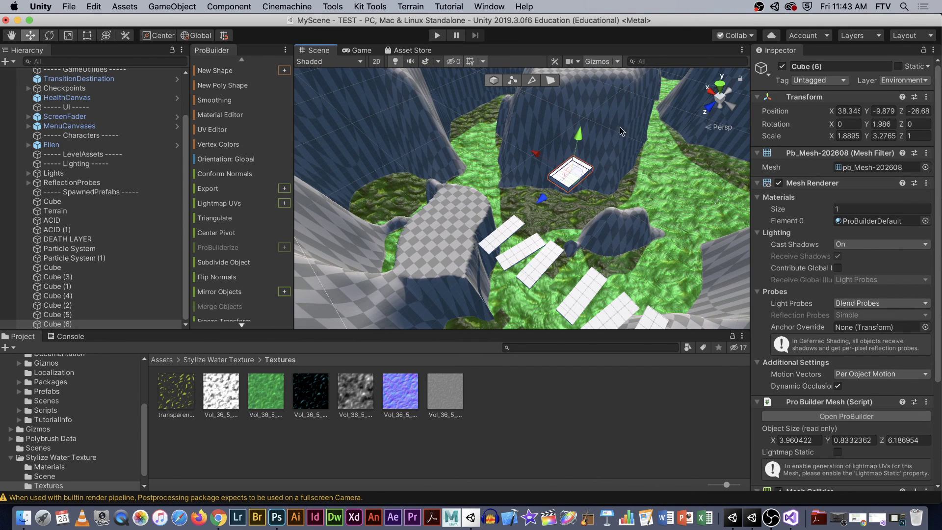
Duplicate the enlarged slab as Cube (7) and reposition Cube (6) closer to the planks.
key("super+d")
left_click_drag(543, 197, 517, 192)
left_click(579, 173)
left_click_drag(663, 215, 545, 232, "alt")
left_click_drag(488, 222, 469, 223)
left_click_drag(443, 259, 563, 214, "alt")
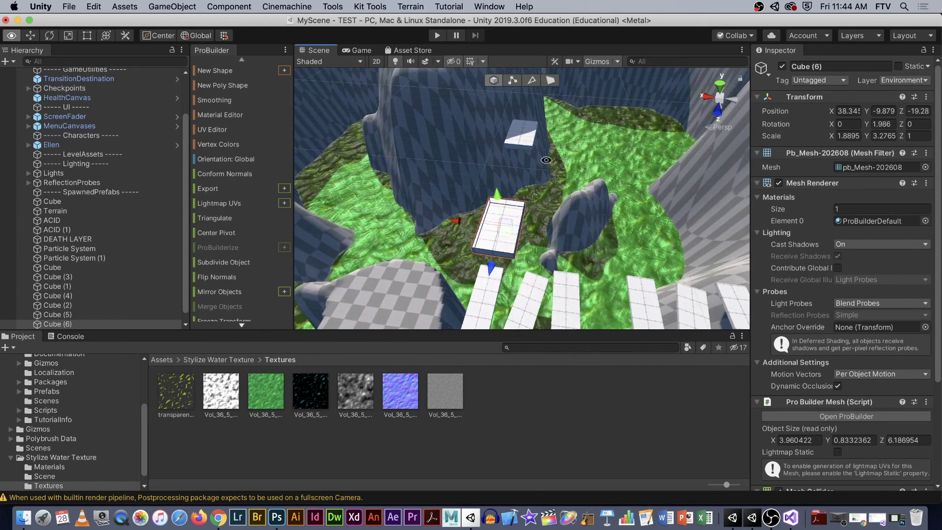
Rotate Cube (7) to about 57.275° on Y and nudge it along Z.
left_click(526, 138)
left_click_drag(526, 137, 288, 107, "alt")
key("e")
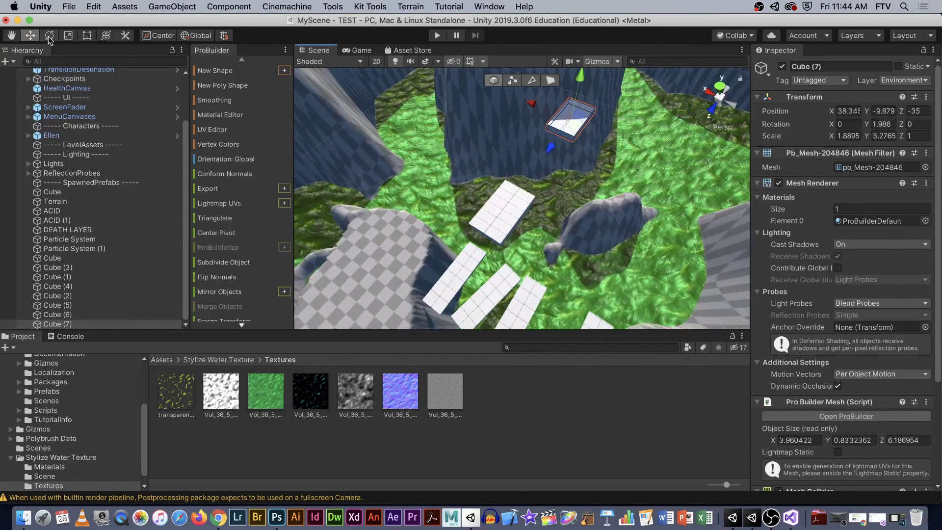
left_click_drag(589, 154, 488, 152)
left_click(30, 35)
left_click_drag(549, 149, 545, 155)
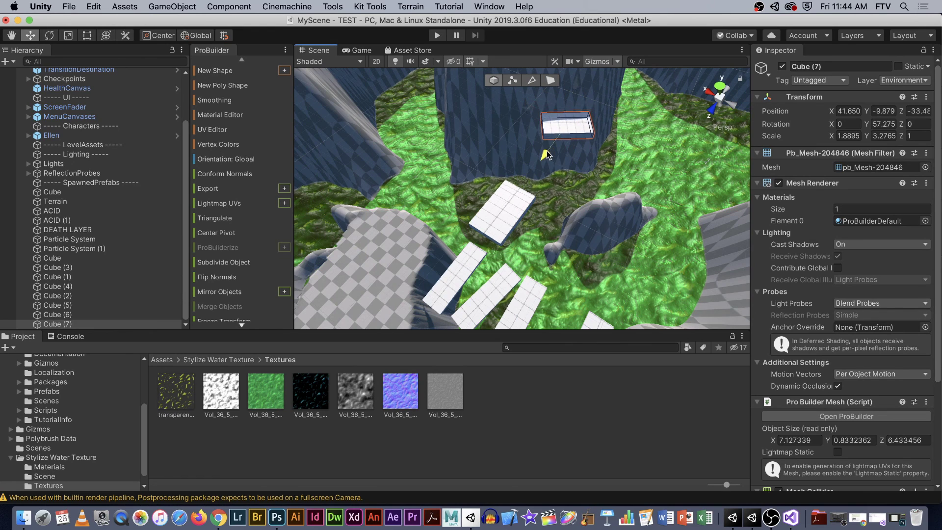
left_click(508, 224)
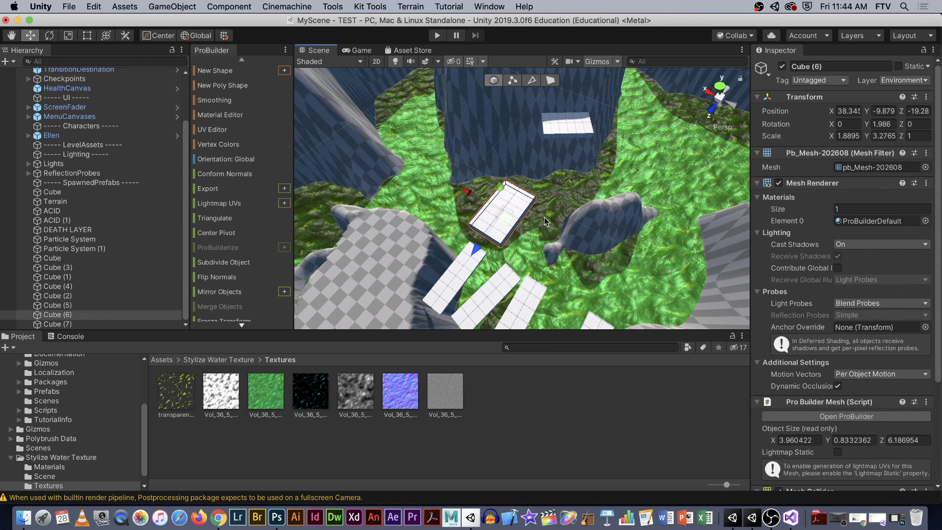
In the Hierarchy, give Cube (6) the name 'Moving Platform'.
left_click(70, 315)
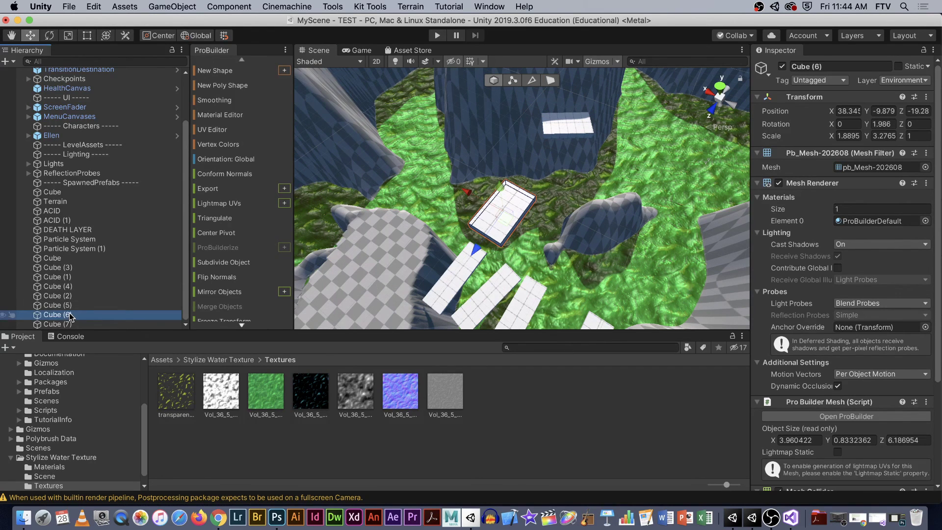
left_click(71, 314)
type("Moving Platform")
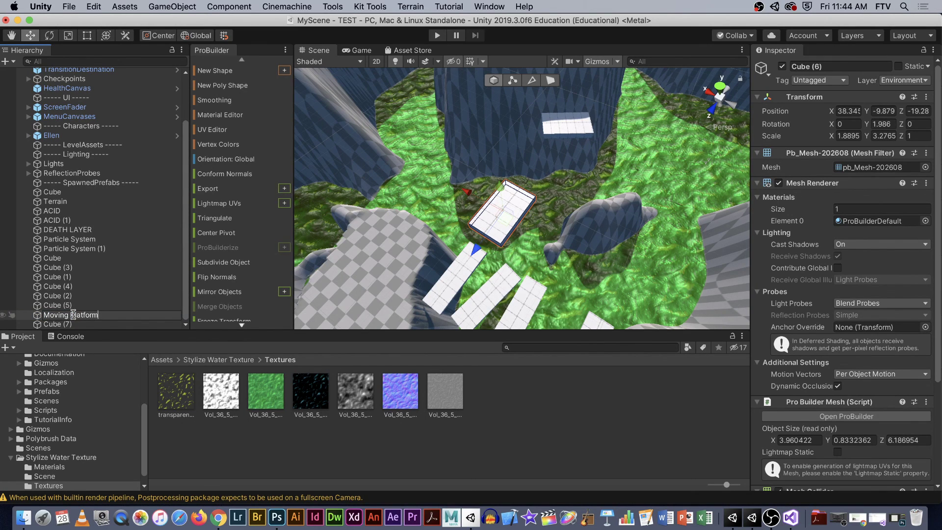
key("Return")
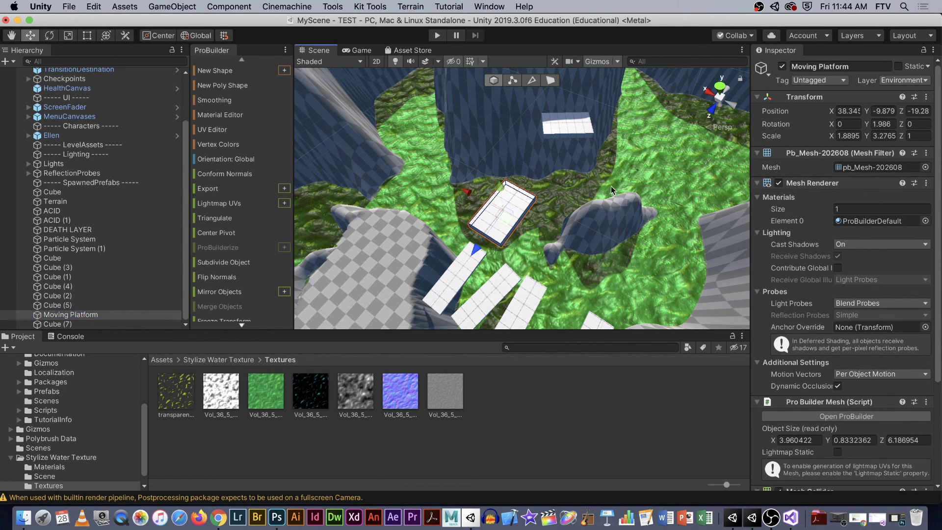
left_click_drag(596, 220, 579, 275, "alt")
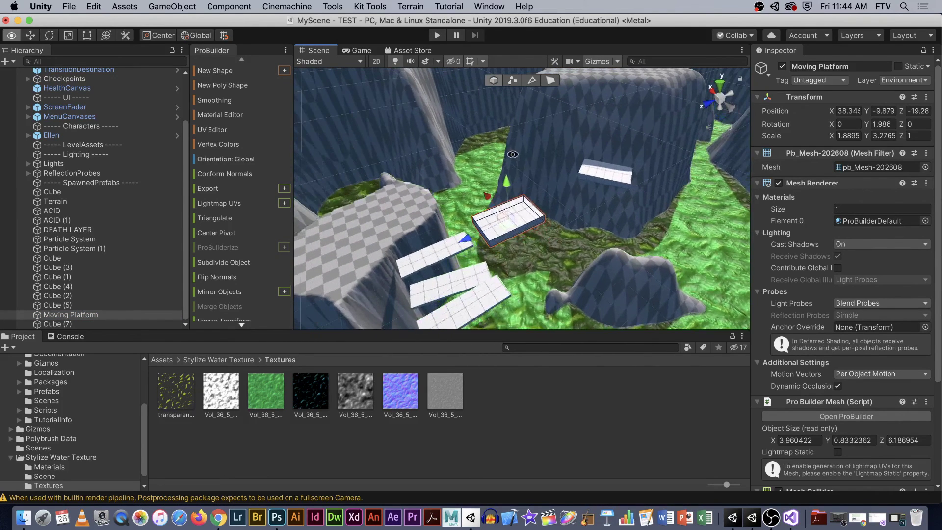
Open Window > Animation > Animation and dock it in the bottom panel beside Project and Console.
left_click(489, 7)
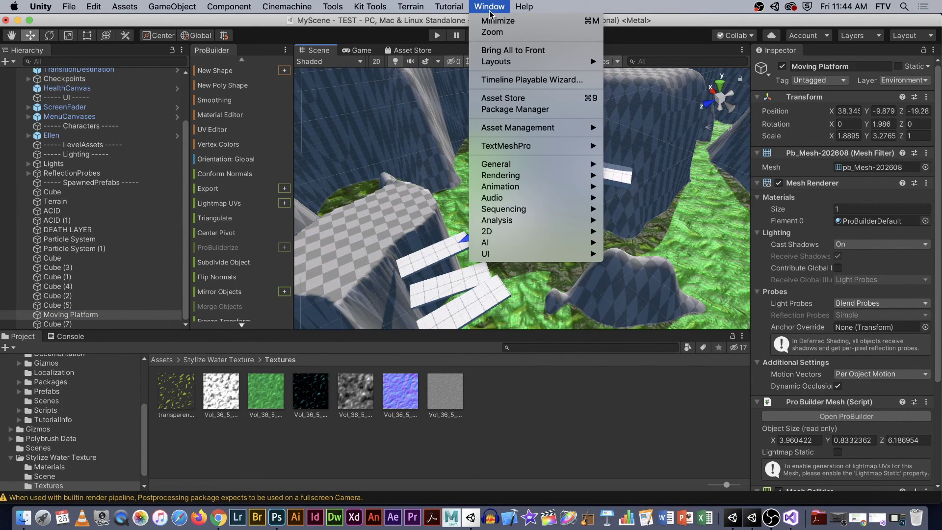
mouse_move(546, 171)
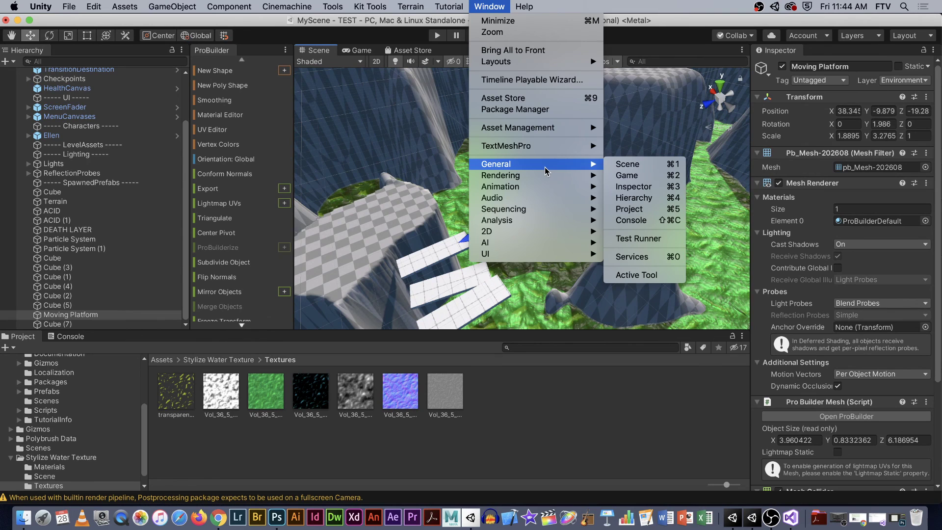
mouse_move(548, 188)
left_click(621, 190)
left_click_drag(402, 153, 281, 352)
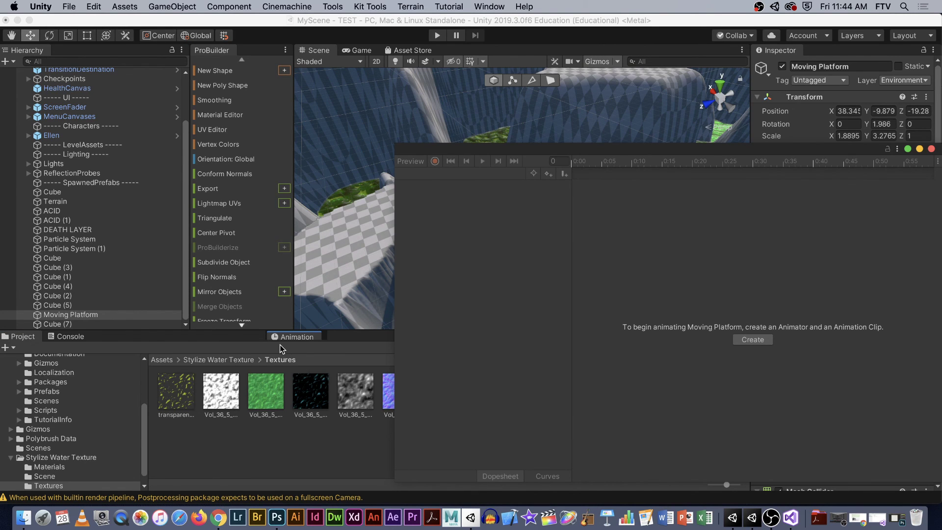
left_click(23, 337)
left_click(66, 336)
left_click(120, 337)
left_click(38, 339)
left_click(134, 337)
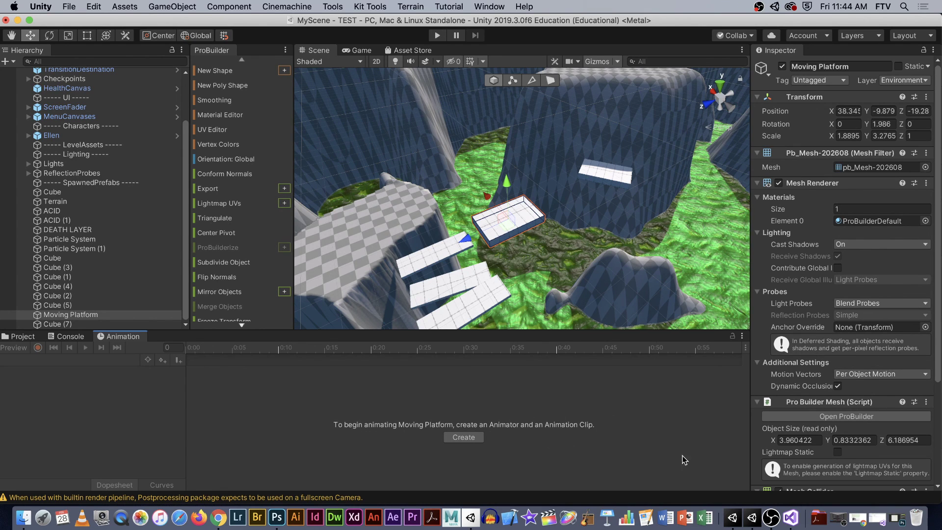
From the Animation window's Create button, save a new clip 'Moving Platform01' into Assets.
left_click(463, 437)
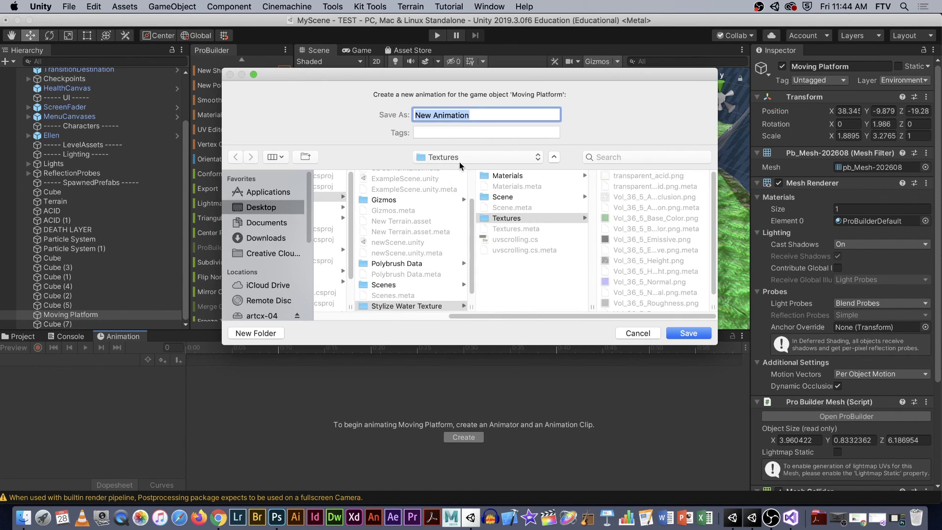
scroll(456, 247, "up", 2)
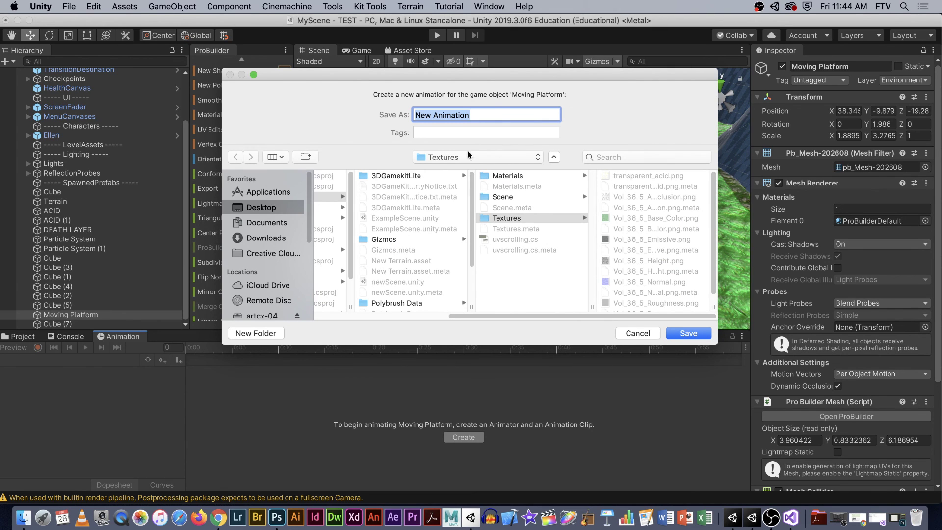
left_click(523, 159)
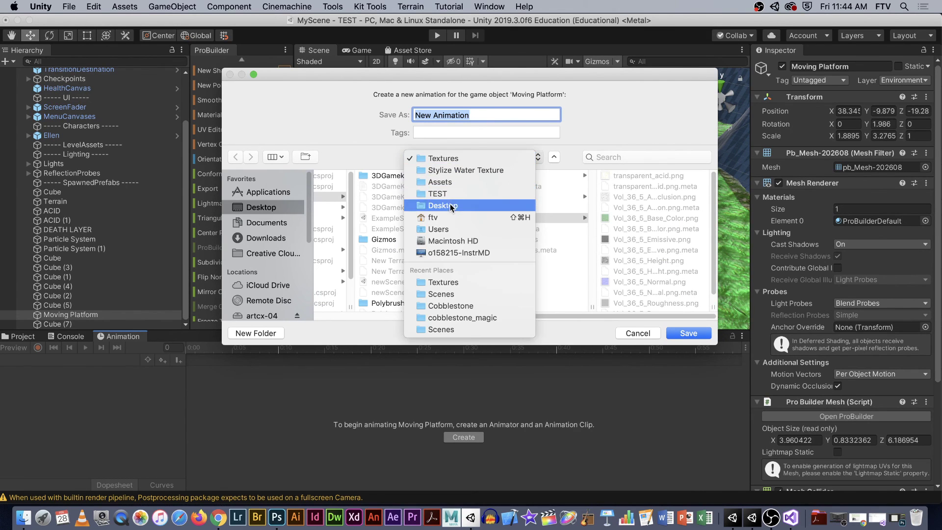
left_click(469, 185)
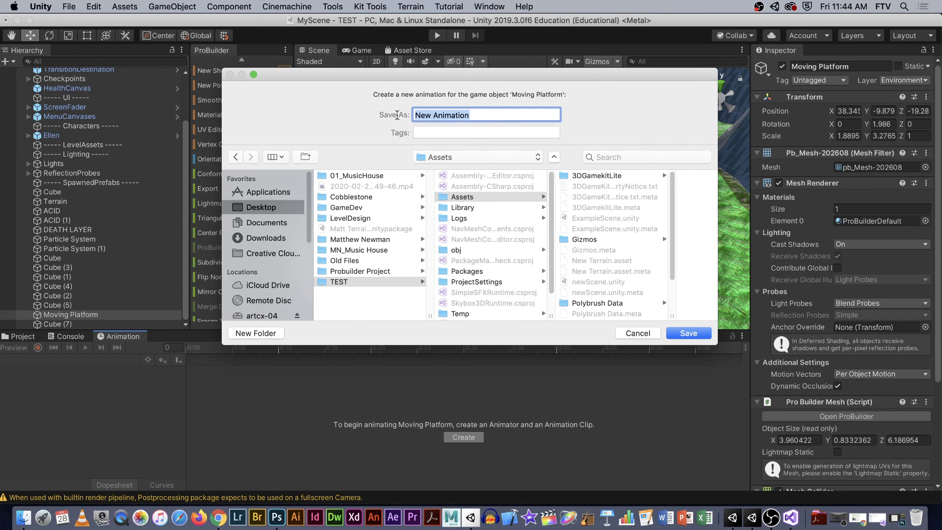
type("Moving Platform01")
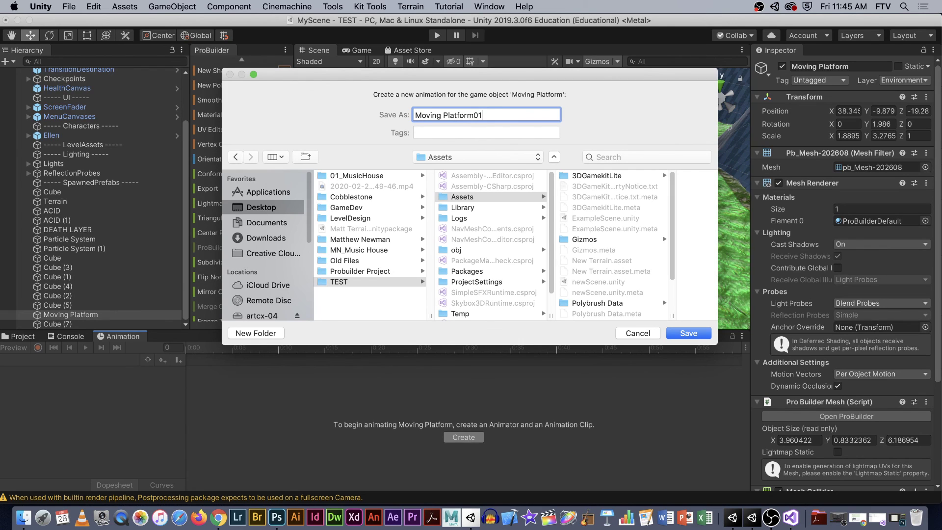
left_click(688, 333)
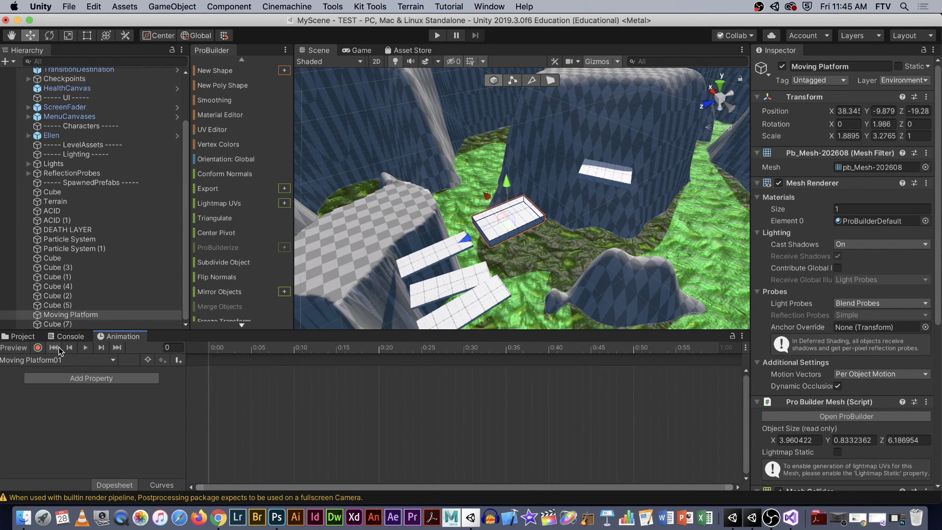
Record a starting position key, then a later key sliding the platform to about Z -27.
left_click(38, 348)
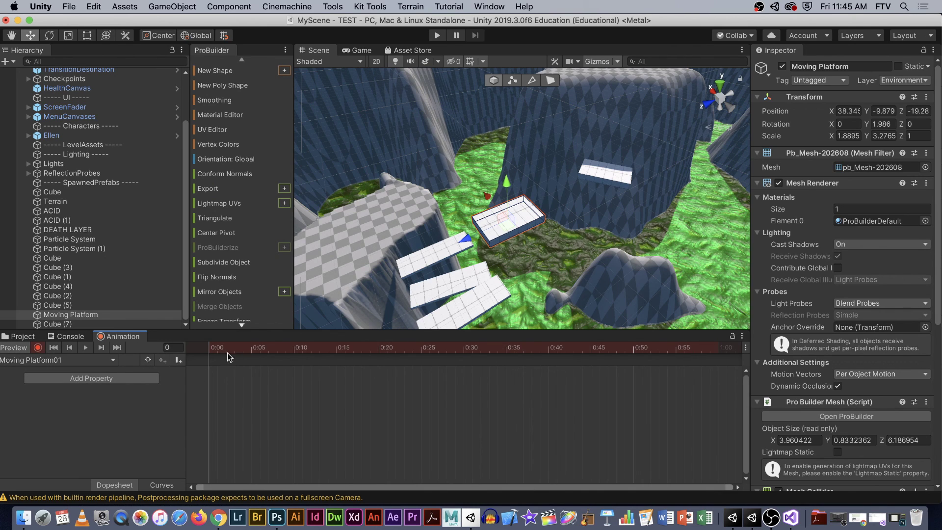
left_click_drag(466, 239, 464, 243)
left_click_drag(228, 348, 505, 349)
scroll(603, 371, "down", 1)
mouse_move(644, 352)
left_mouse_down()
mouse_move(722, 351)
mouse_move(638, 356)
left_mouse_up()
left_click_drag(464, 245, 540, 227)
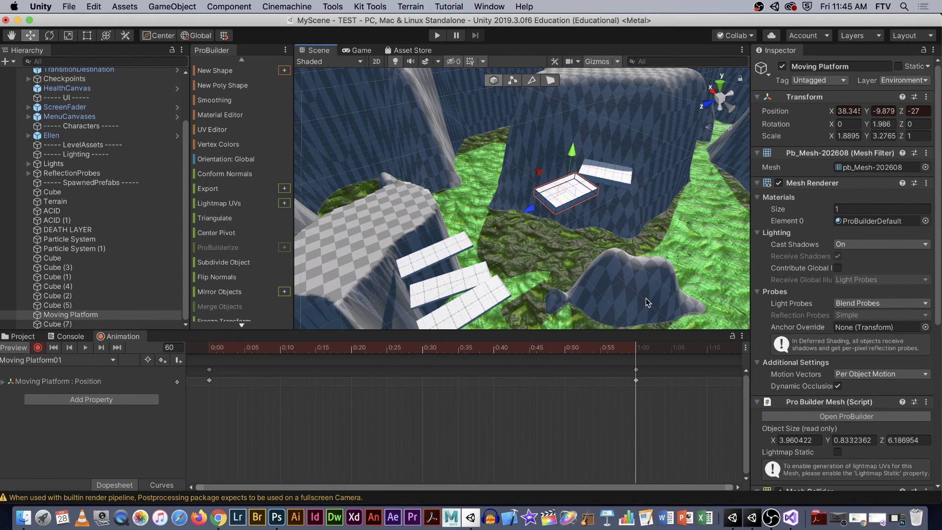
Copy the 1:00 keys to 3:00 and the 0:00 starting keys to 4:00.
scroll(466, 402, "down", 3)
left_click_drag(484, 432, 727, 369)
scroll(684, 370, "down", 3)
left_click_drag(495, 351, 642, 347)
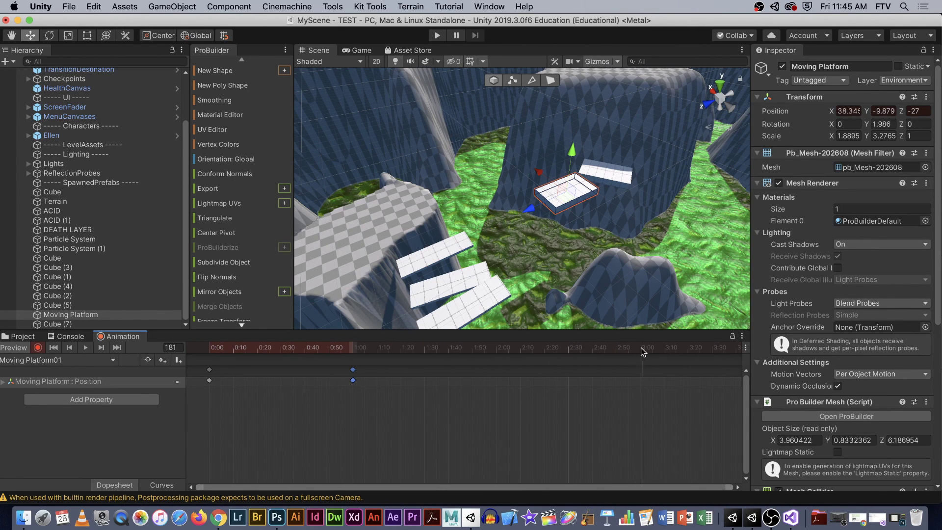
key("super+v")
left_click_drag(253, 416, 189, 363)
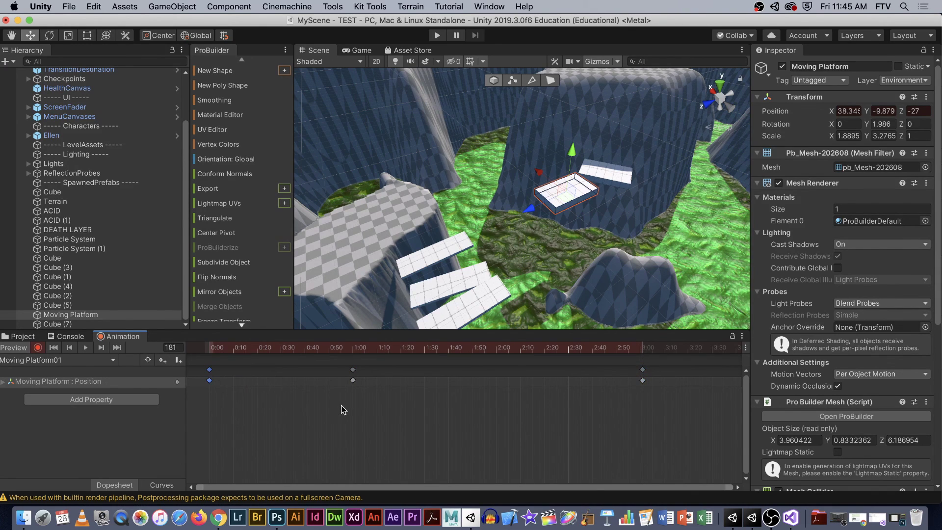
scroll(697, 381, "down", 2)
left_click(621, 349)
left_click_drag(629, 359, 196, 351)
key("super+v")
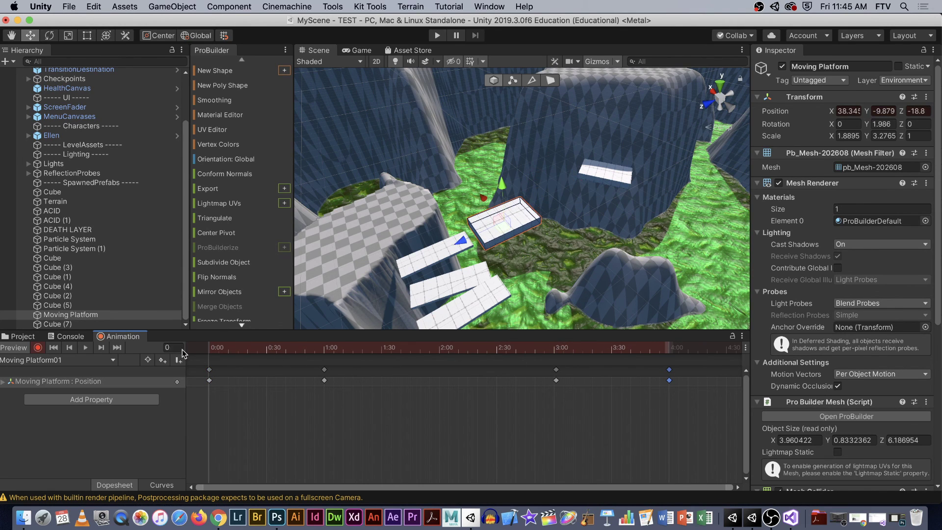
Preview the sliding motion, add keys at 5:00, and play the animation again.
key("space")
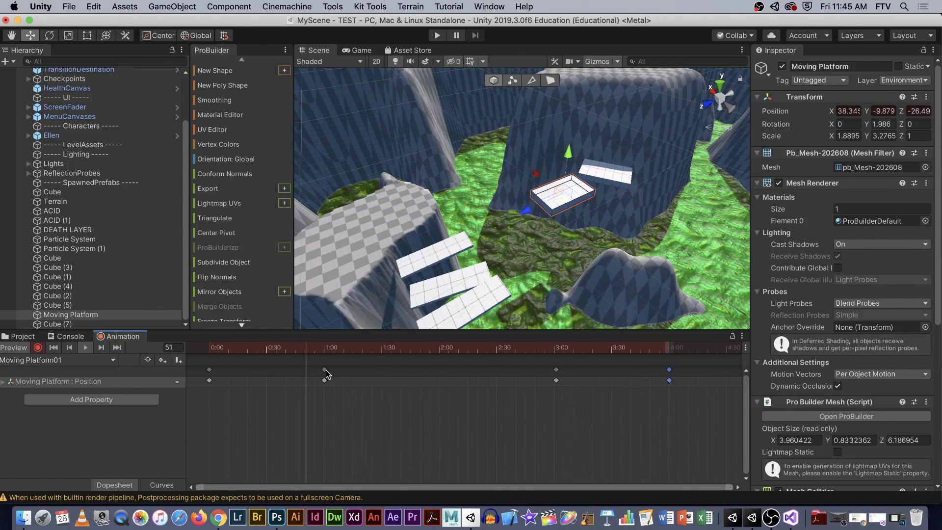
left_click(313, 361)
left_click_drag(311, 352, 650, 361)
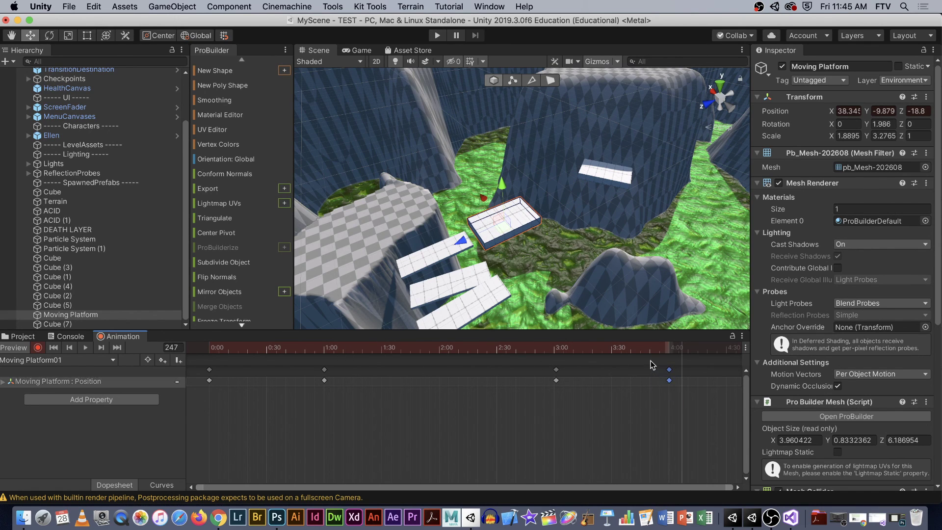
scroll(677, 417, "down", 3)
left_click_drag(649, 349, 558, 357)
key("k")
left_click(456, 349)
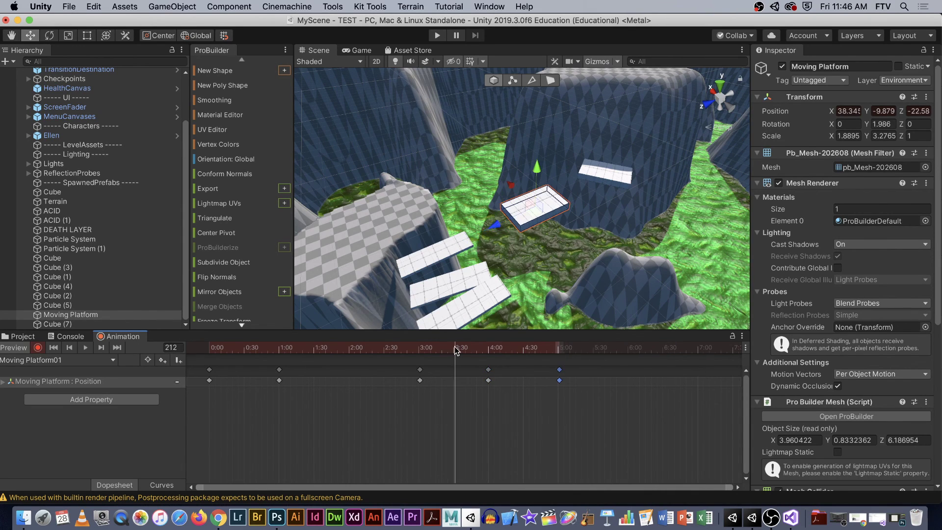
left_click(85, 347)
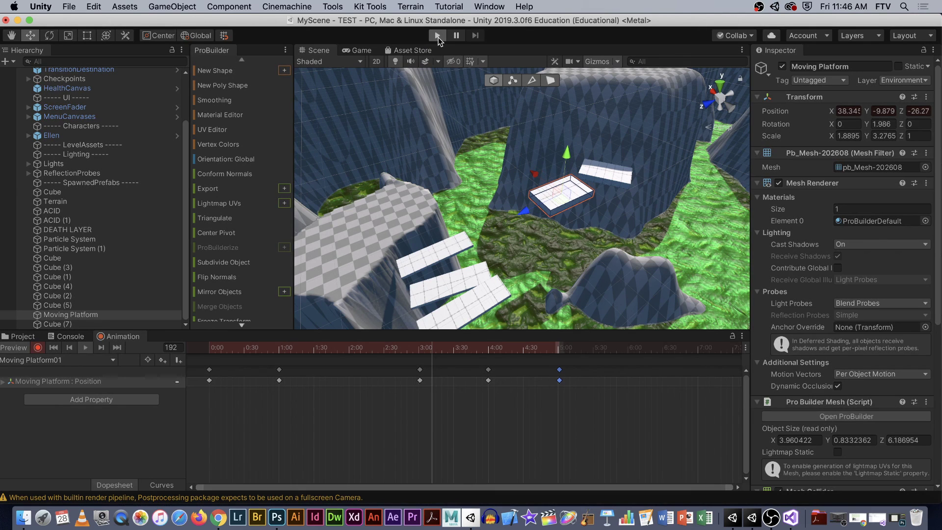
key("super+p")
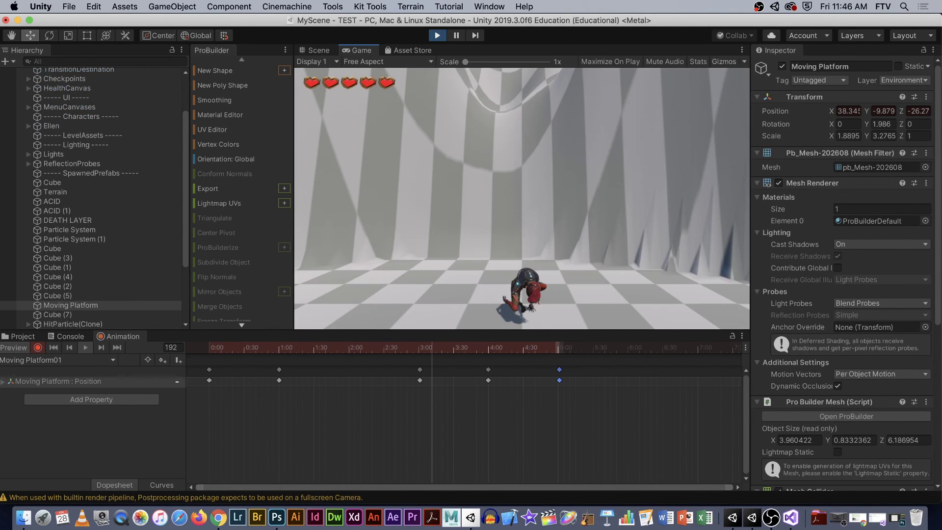
key("w")
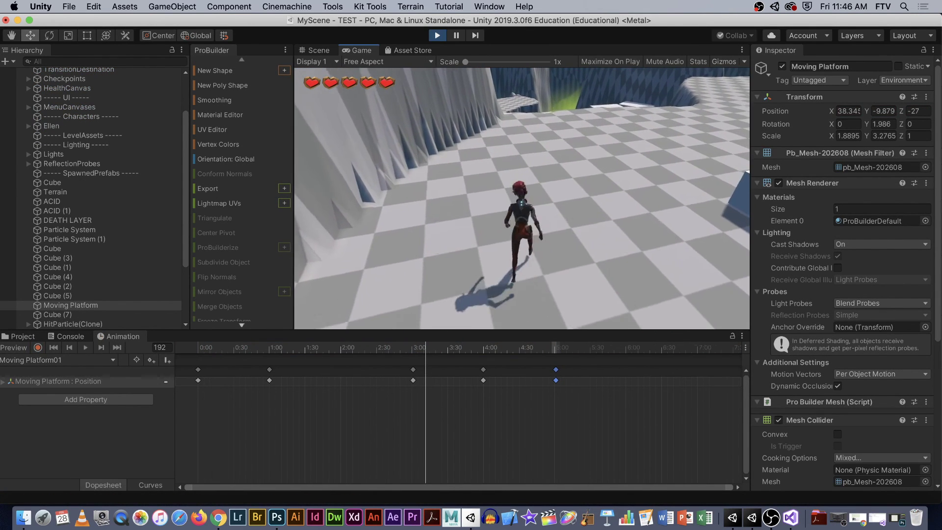
key("w")
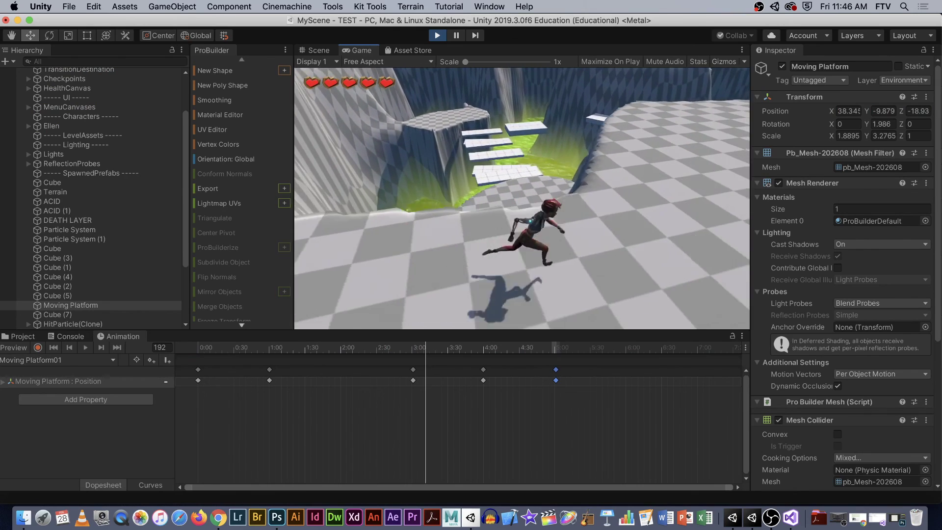
key("w")
key("space")
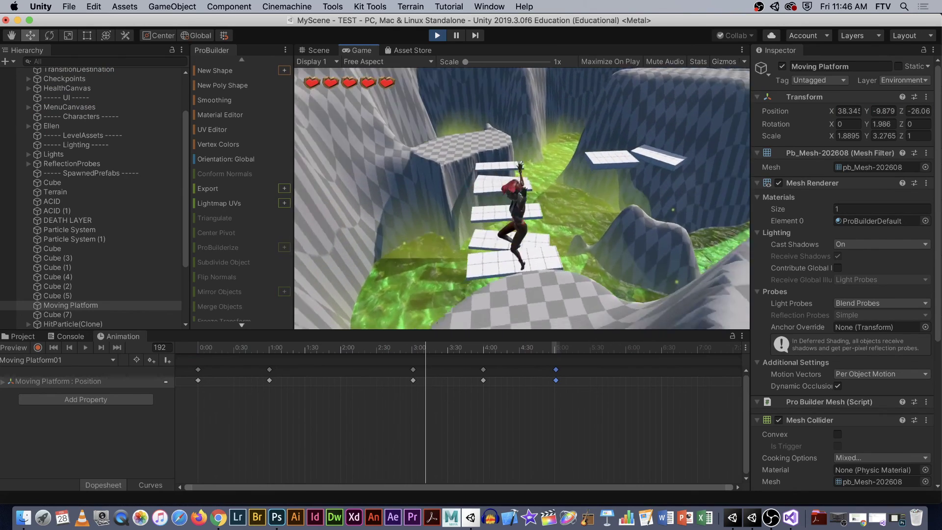
key("w")
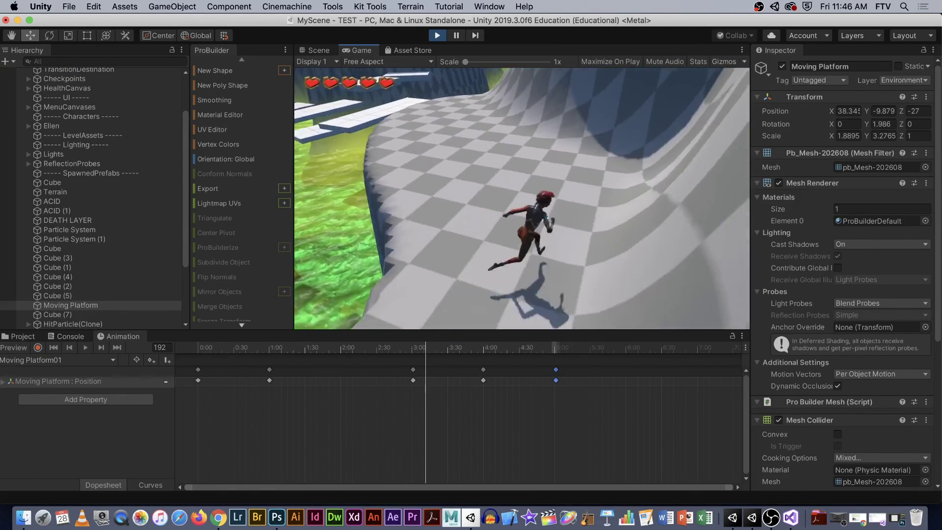
key("space")
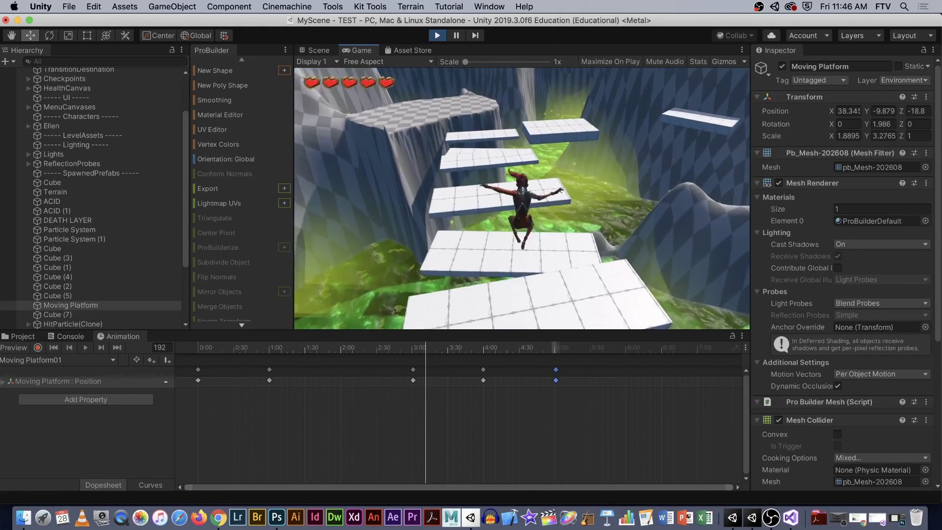
key("w")
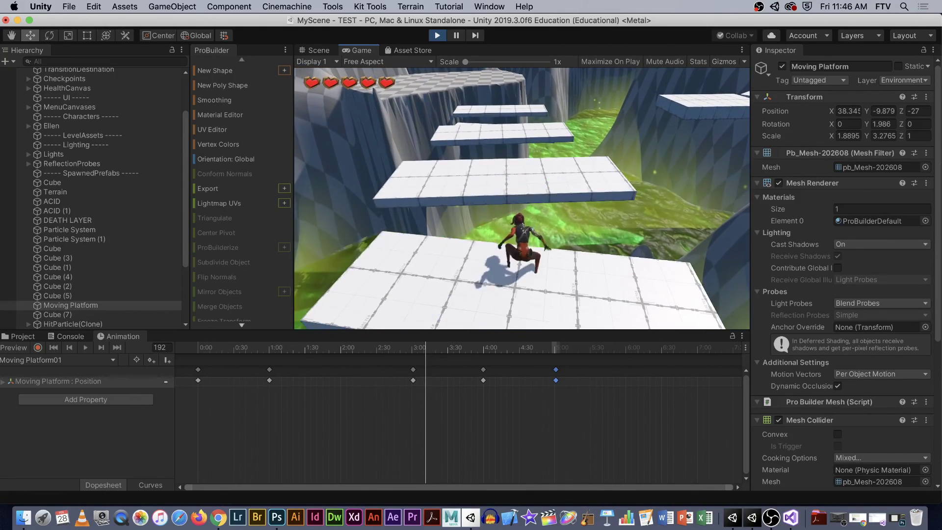
key("space")
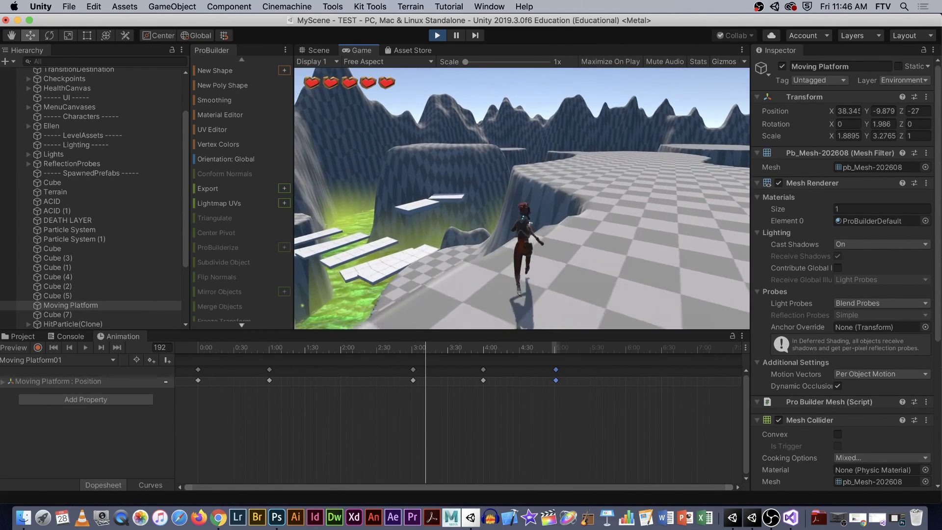
key("w")
key("space")
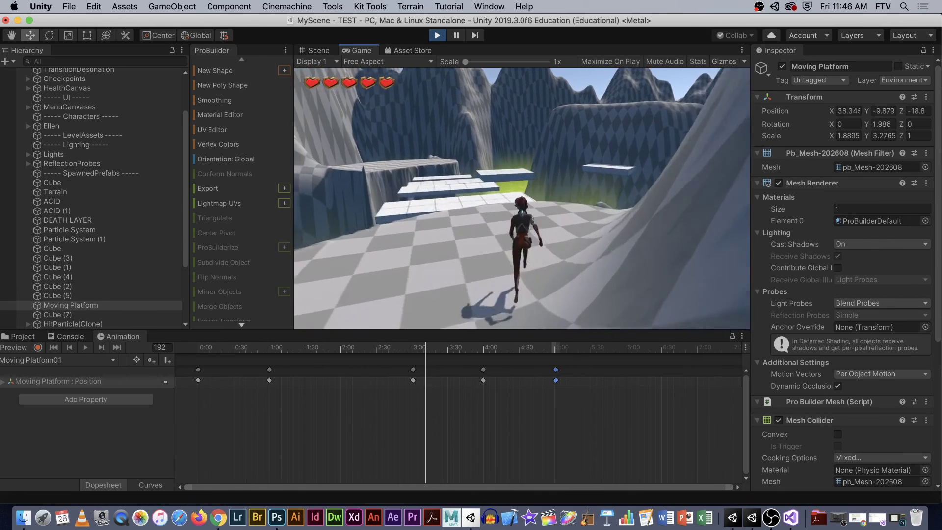
key("space")
key("space")
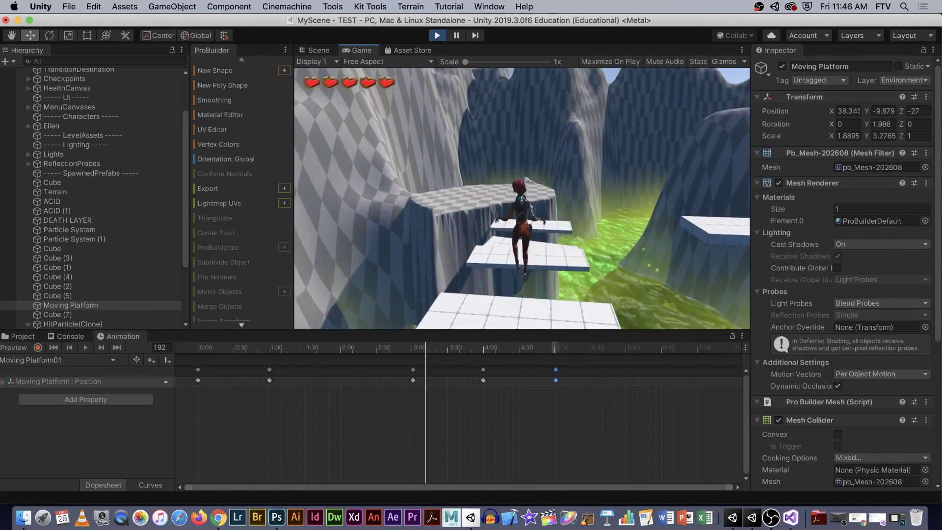
key("space")
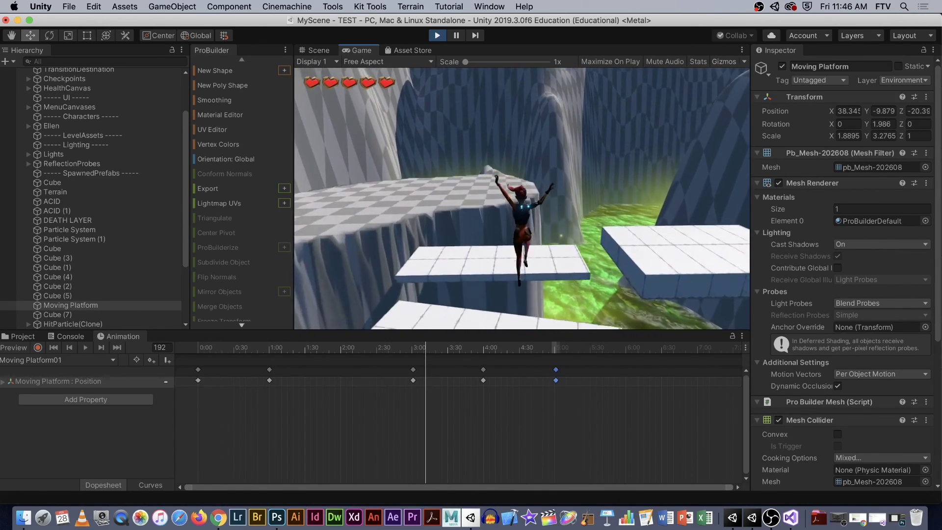
key("space")
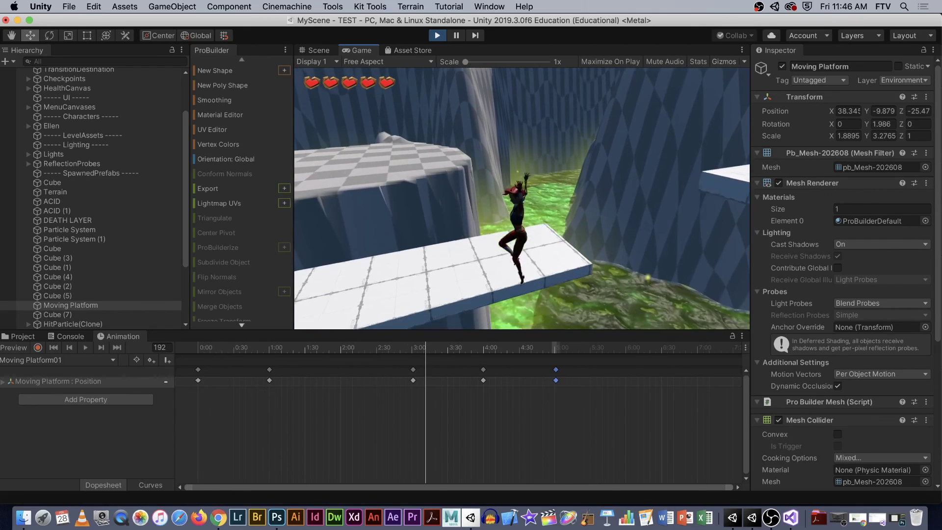
key("w")
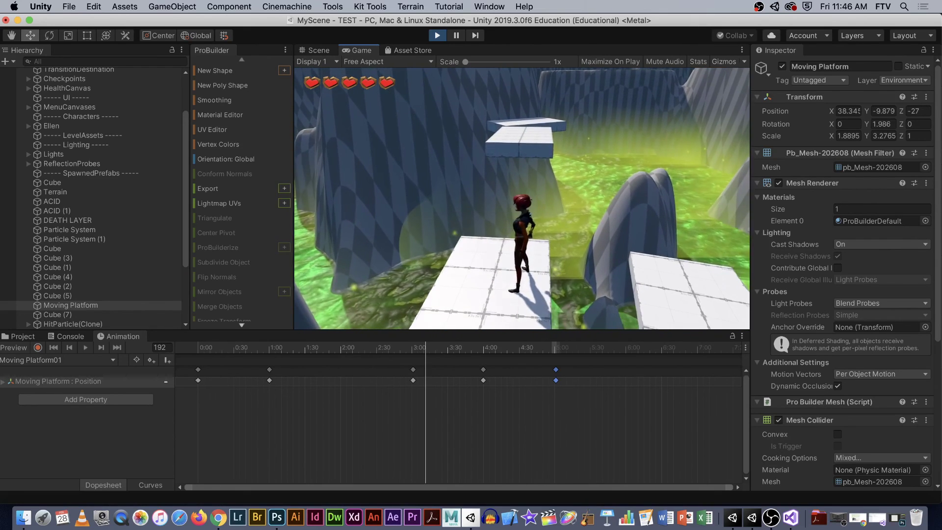
key("w")
key("space")
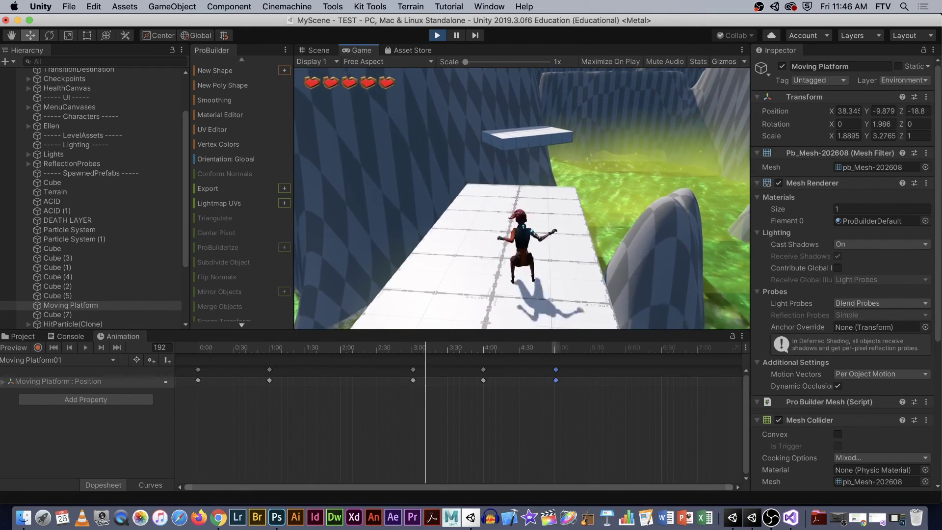
key("space")
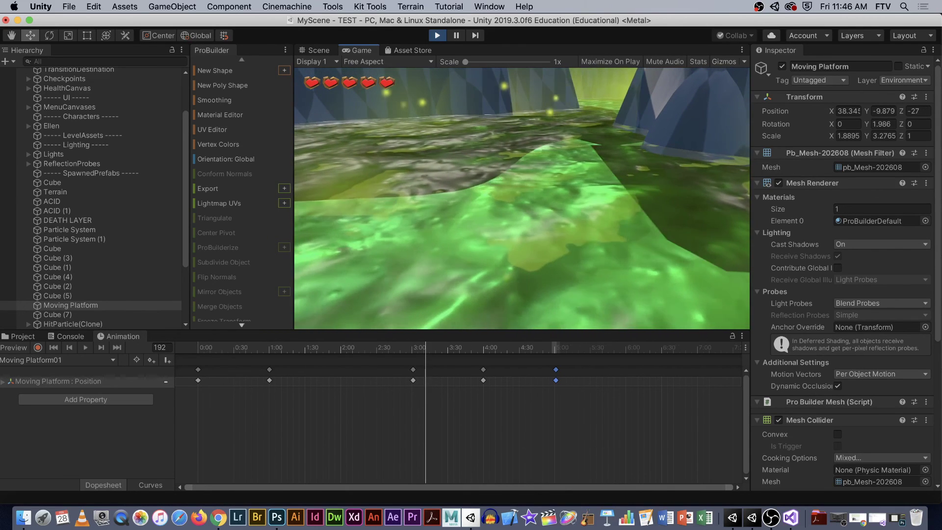
key("Escape")
left_click(438, 36)
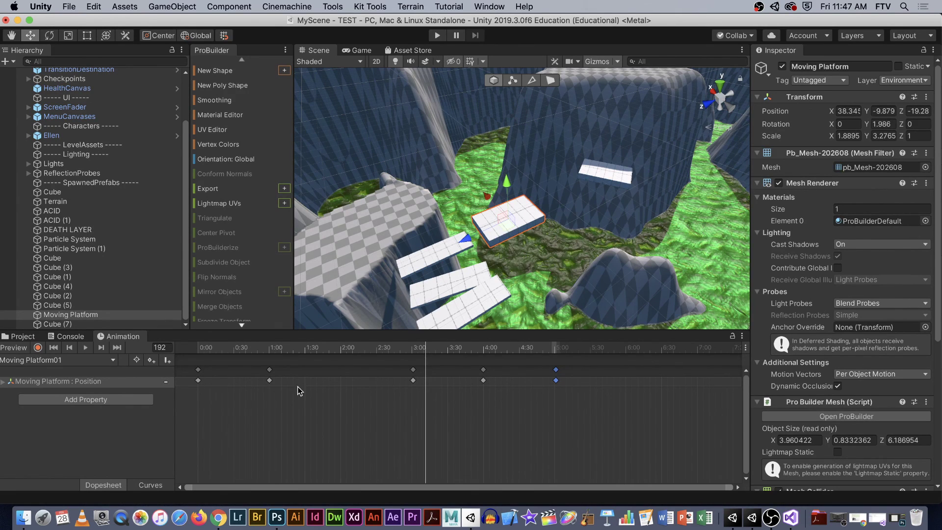
Create a new physic material in the Assets folder named Sticky.
left_click(19, 336)
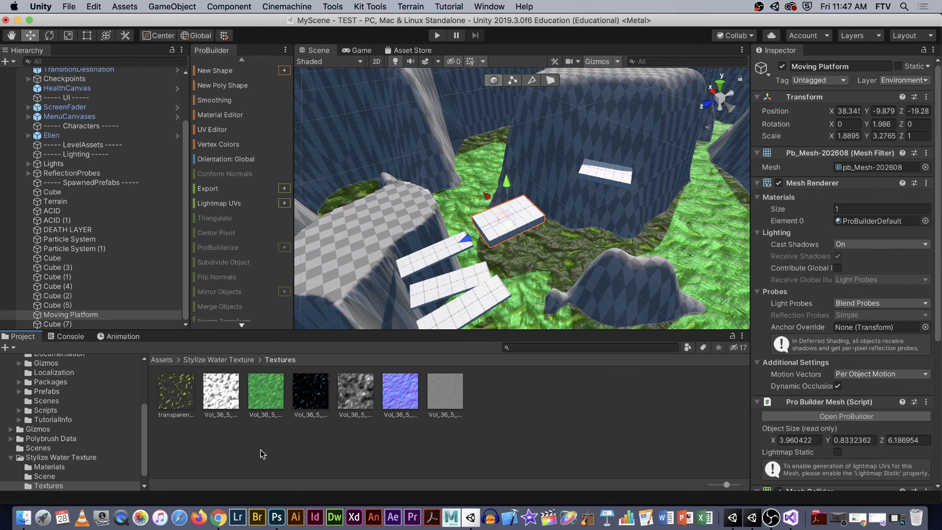
scroll(63, 395, "up", 5)
left_click(25, 405)
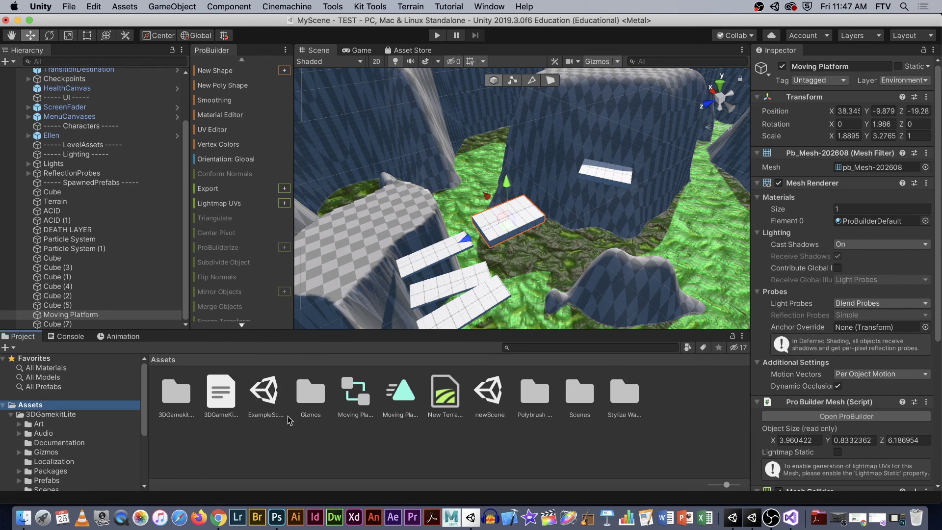
left_click(342, 456)
left_click(503, 223)
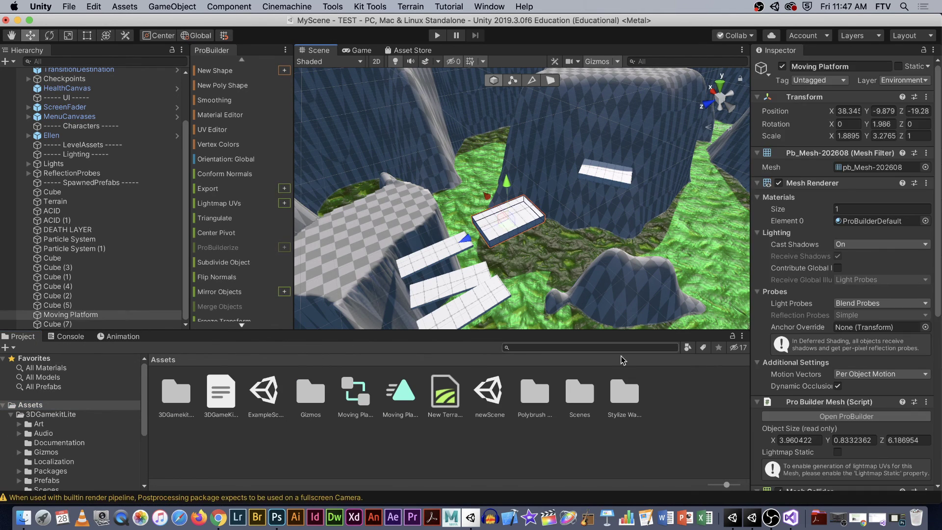
scroll(840, 366, "down", 10)
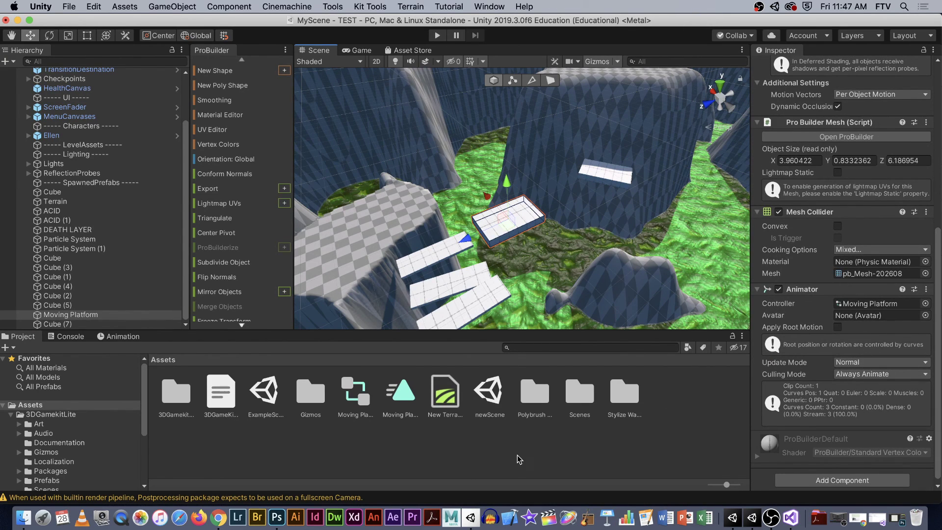
right_click(488, 452)
mouse_move(564, 219)
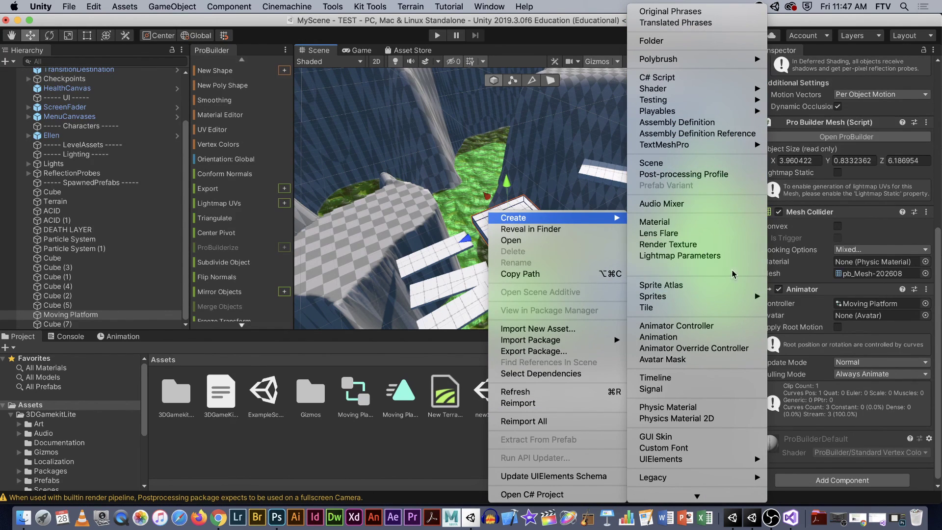
left_click(705, 408)
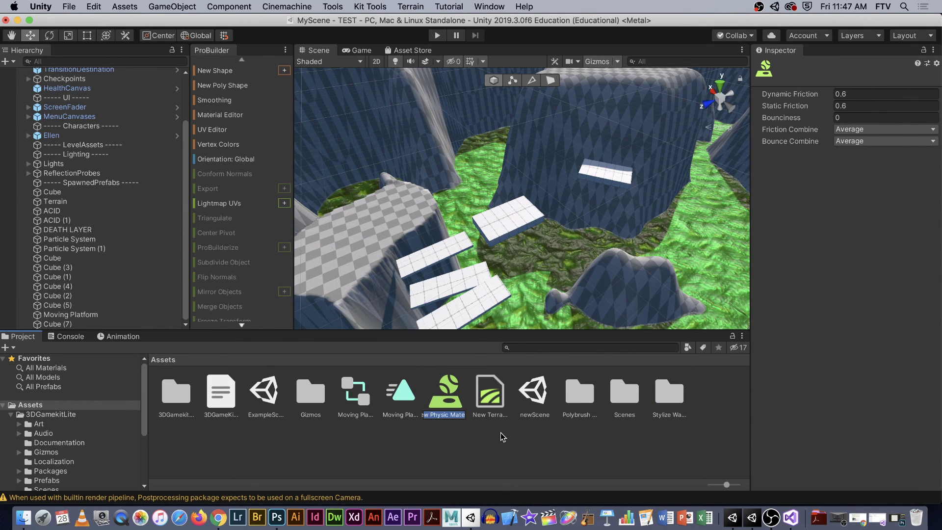
type("Sticky")
key("Return")
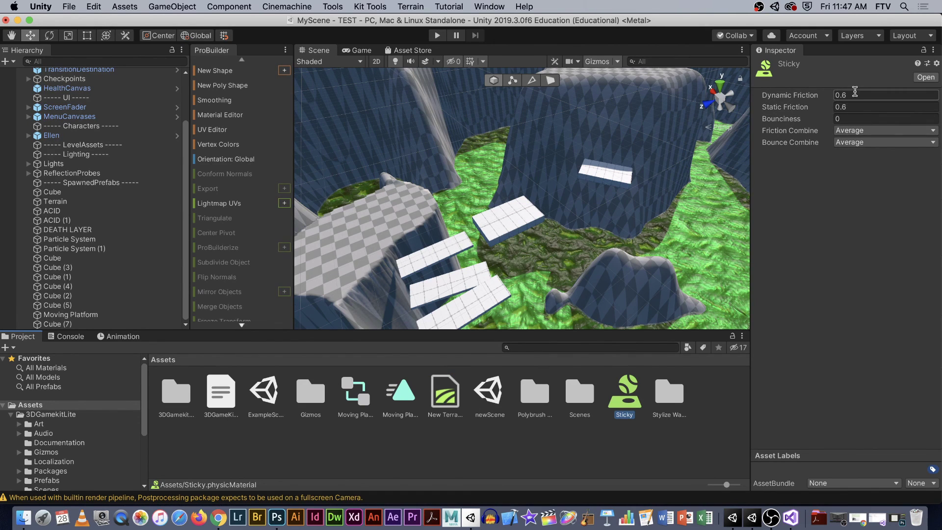
Set Sticky's Dynamic Friction to 2, leaving Friction and Bounce Combine at Average.
left_click(858, 107)
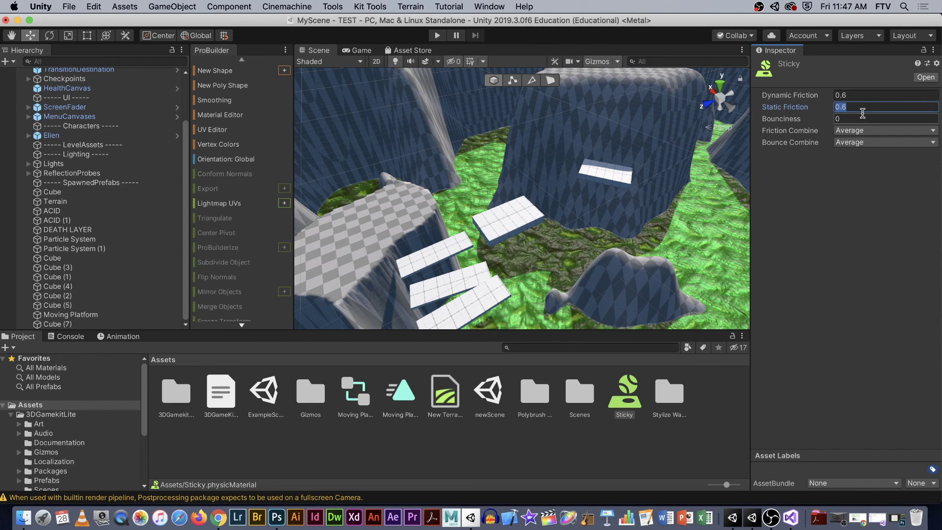
left_click(857, 131)
left_click(859, 131)
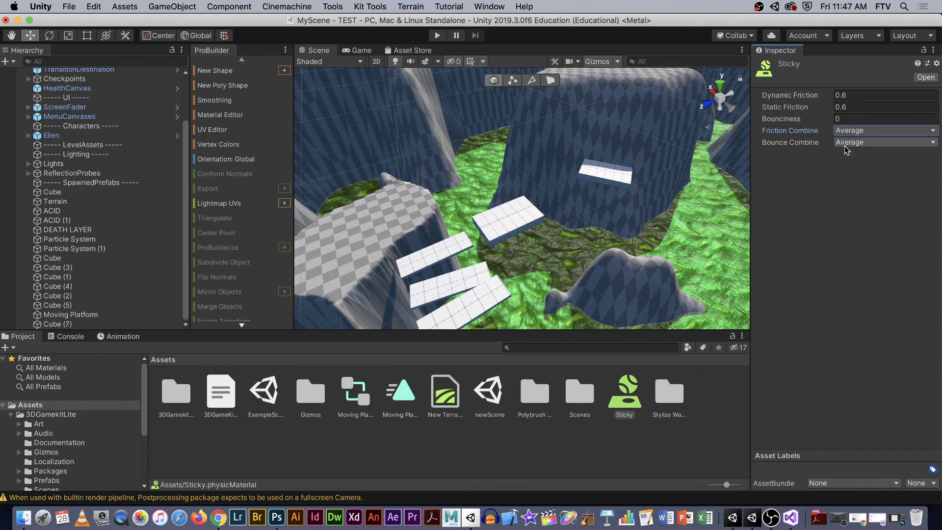
left_click(859, 142)
left_click(838, 136)
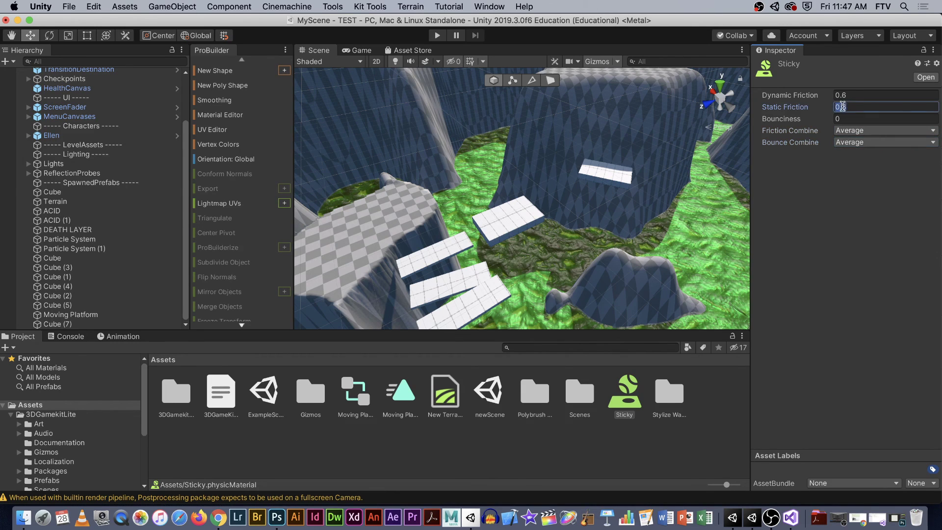
left_click(855, 96)
type("2")
left_click(854, 108)
left_click(630, 257)
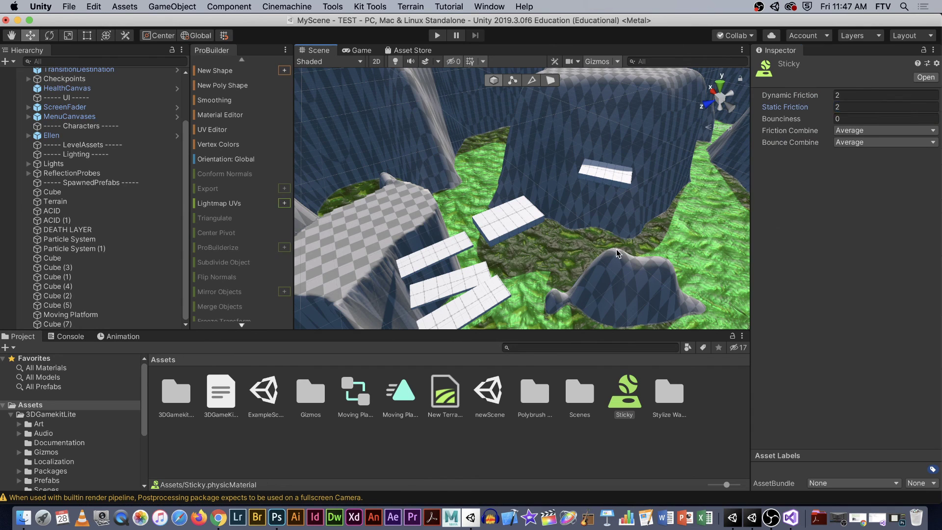
Drop Sticky into the Moving Platform's Mesh Collider Material slot and enter play mode.
left_click(632, 401)
left_click(533, 208)
left_click(534, 208)
scroll(796, 246, "down", 7)
left_click_drag(619, 405, 864, 364)
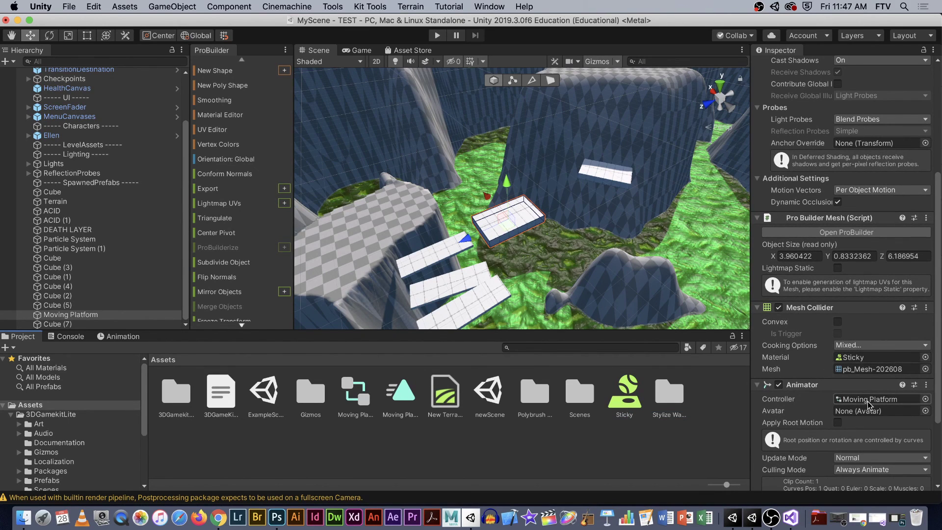
left_click(438, 37)
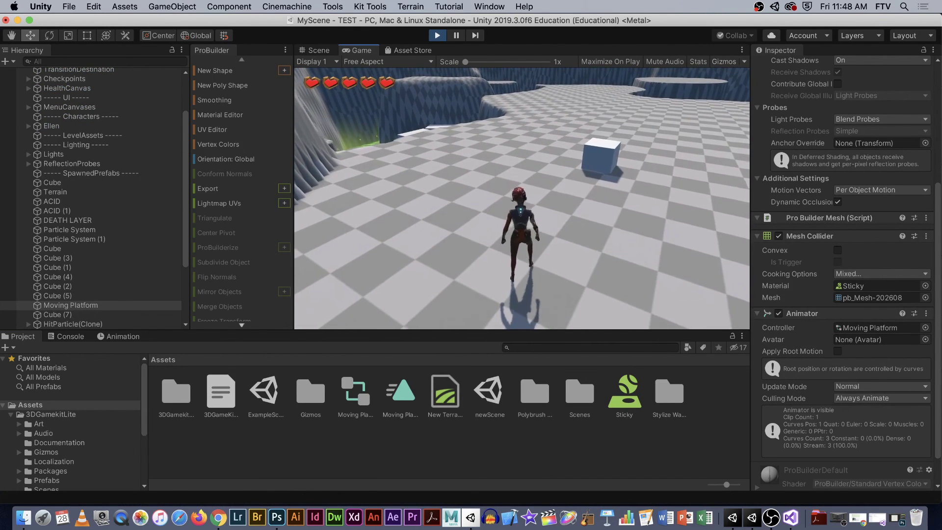
Run and jump Ellen across the white platforms into the acid, then exit play mode.
key("w")
key("space")
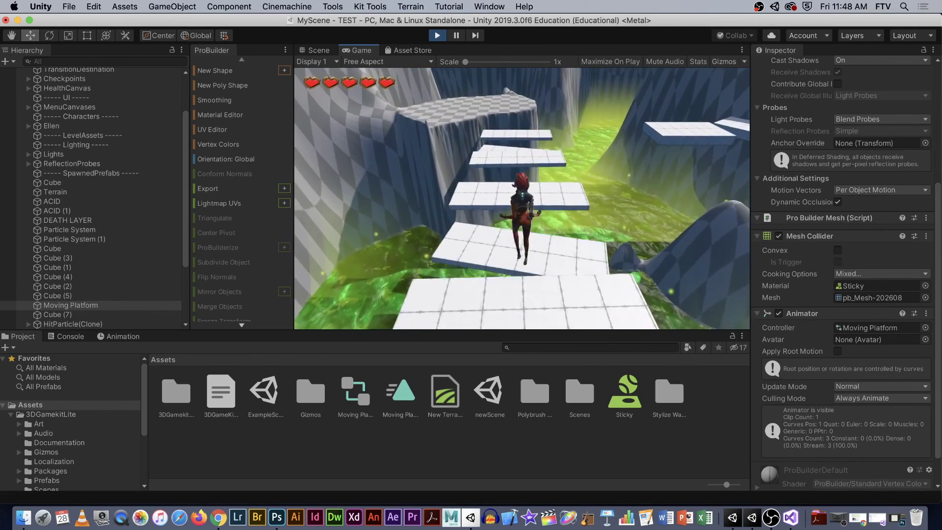
key("space")
key("space")
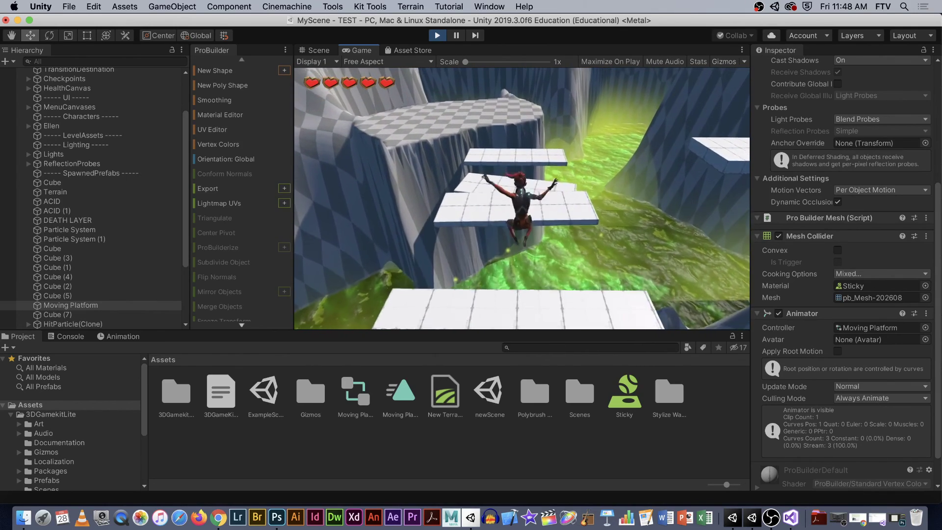
key("space")
key("w")
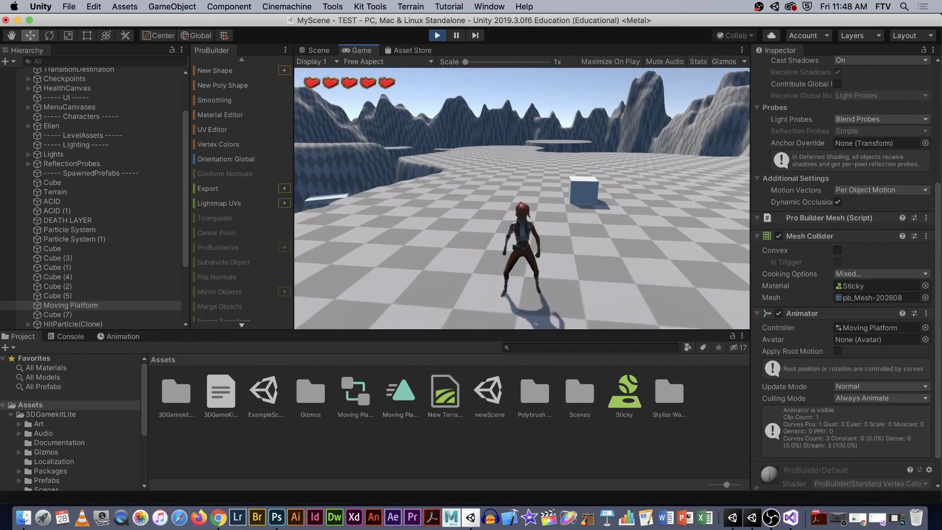
key("w")
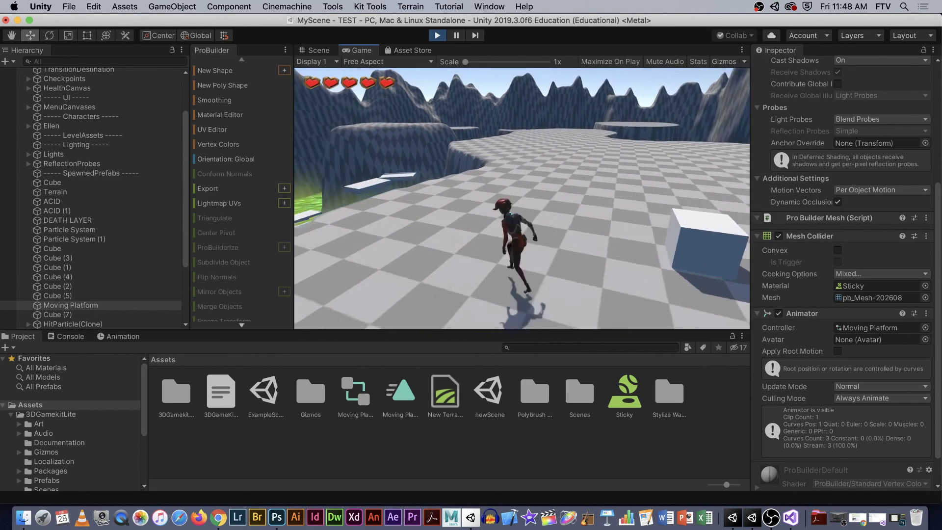
key("w")
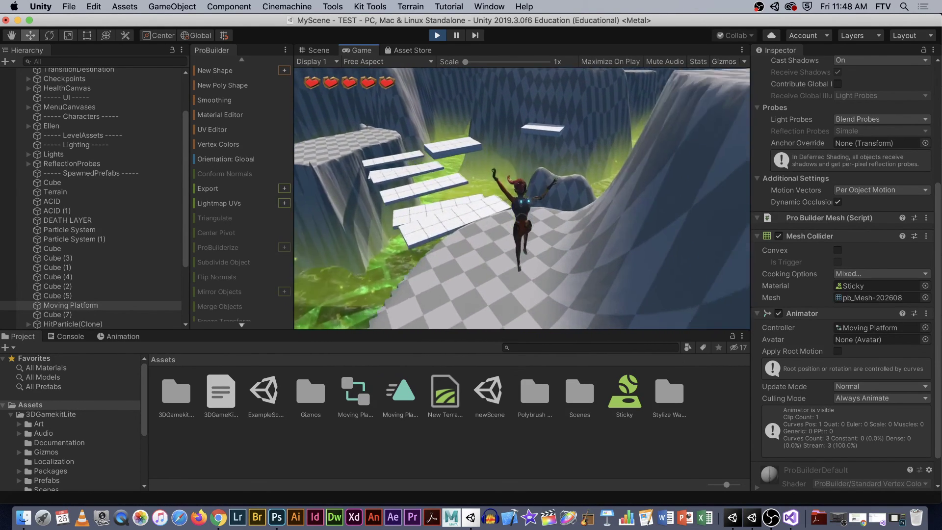
key("Escape")
key("Escape")
left_click(437, 35)
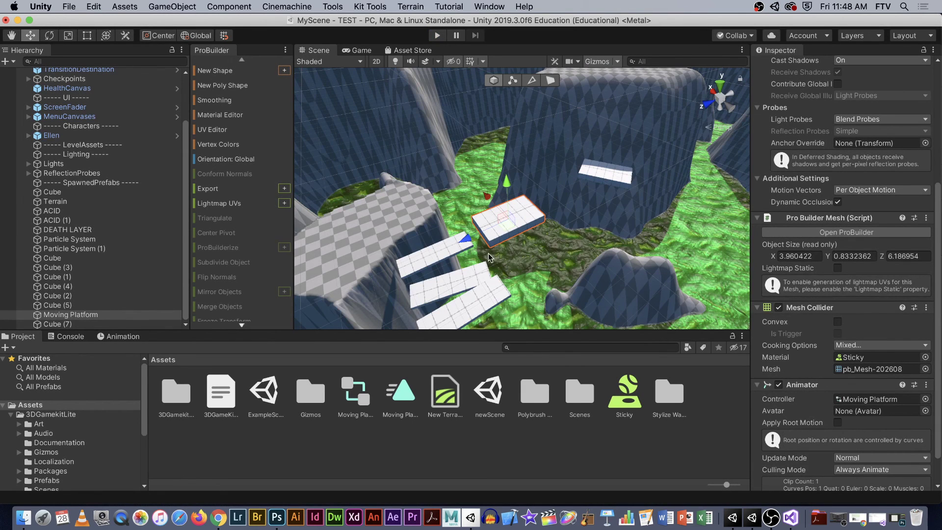
Move the 5:00 position keyframes to about 6:27 and stretch the full key set.
left_click(119, 337)
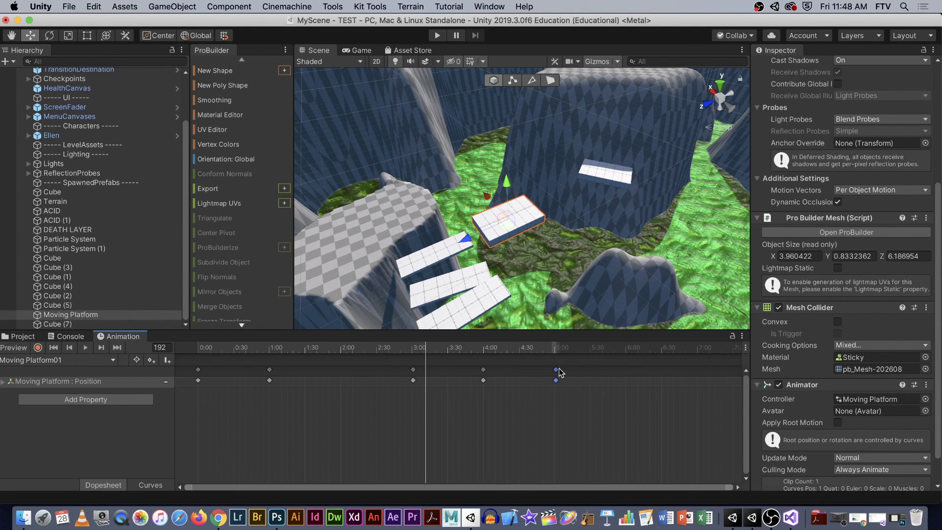
left_click_drag(543, 363, 582, 419)
left_click_drag(557, 381, 587, 381)
left_click_drag(658, 383, 660, 384)
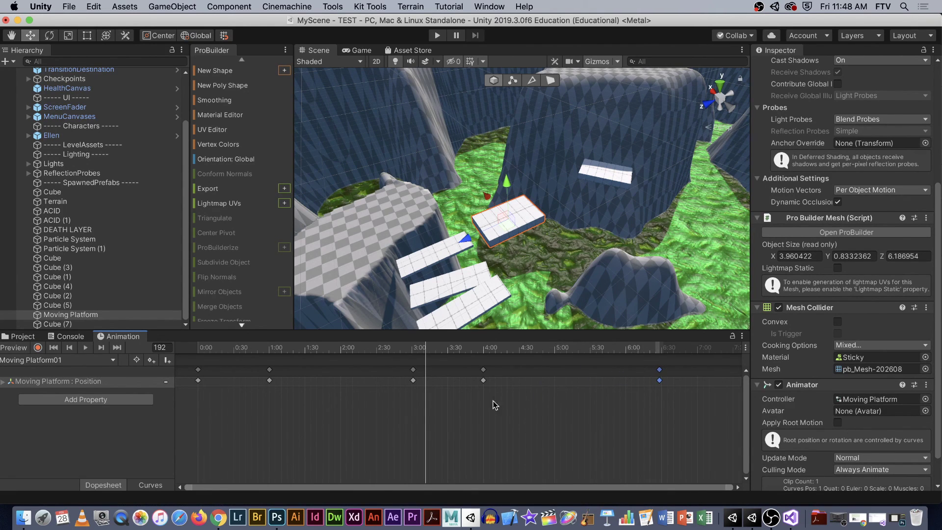
left_click(216, 402)
scroll(541, 394, "down", 5)
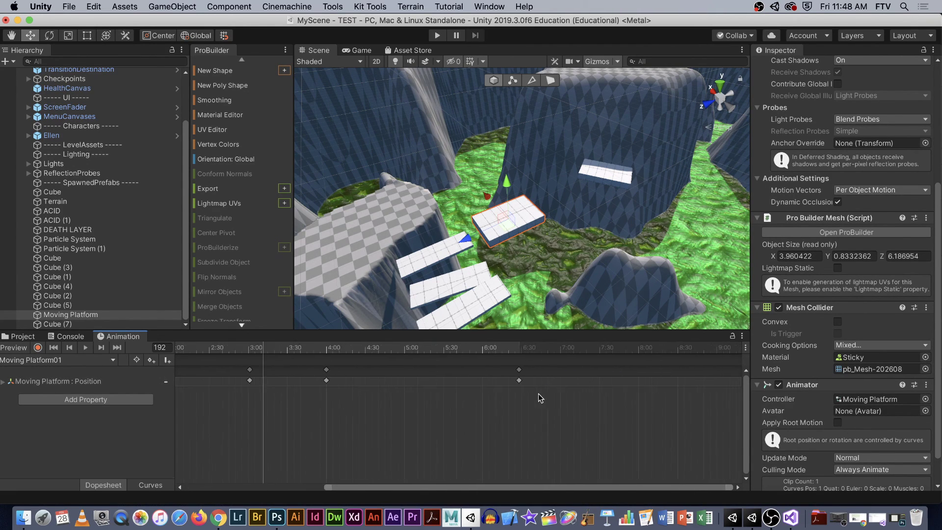
left_click_drag(503, 440, 269, 384)
scroll(233, 373, "down", 4)
key("z")
key("z")
left_click(473, 407)
Push the 4:00 and 6:00 keyframes later and preview the animation from frame 0.
left_click_drag(443, 397, 225, 355)
left_click_drag(250, 350, 197, 350)
key("space")
key("space")
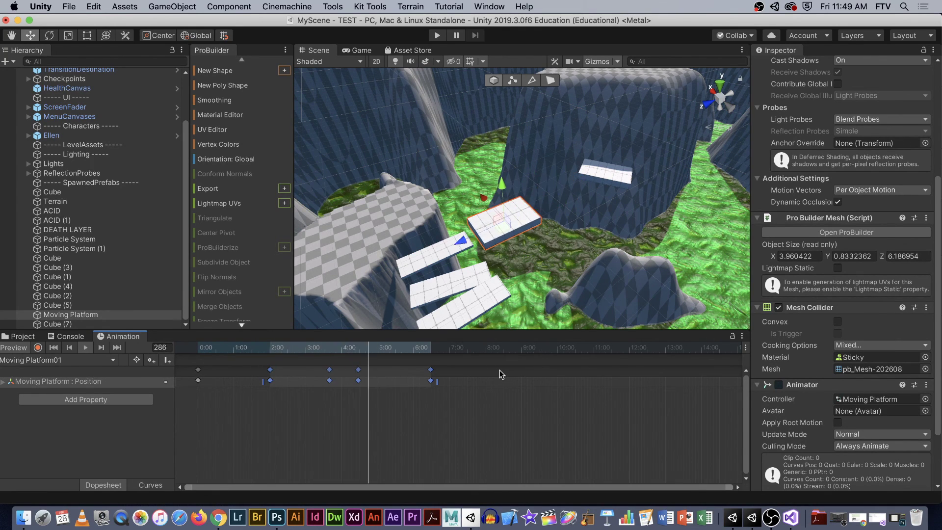
left_click_drag(507, 430, 379, 384)
left_click_drag(378, 384, 398, 388)
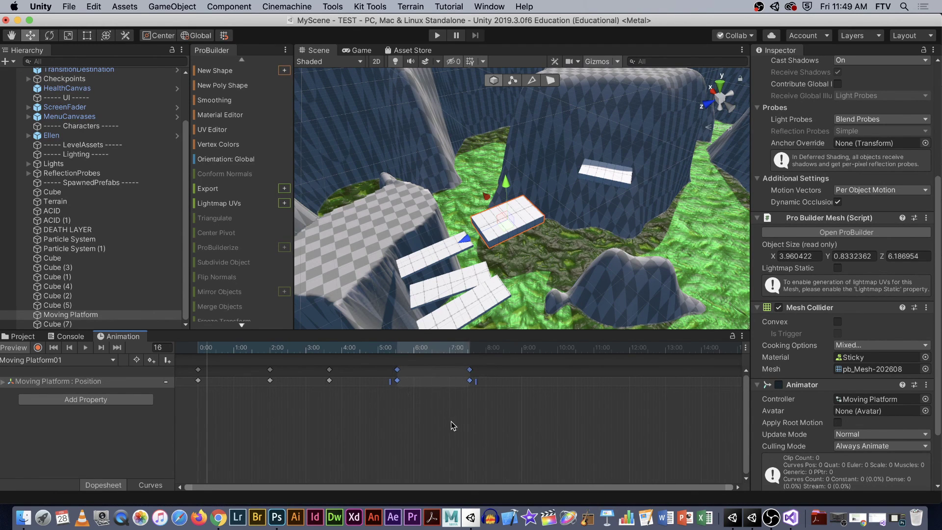
left_click(551, 435)
left_click_drag(350, 349, 161, 343)
key("space")
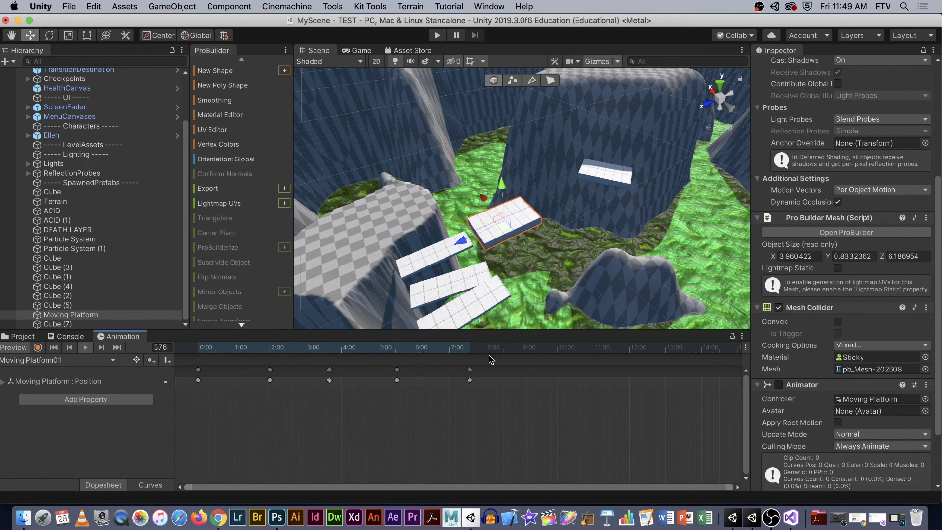
Shift the last three keyframes later, scrub to check, and start play mode.
key("space")
left_click_drag(550, 417, 352, 385)
left_click(387, 363)
left_click_drag(398, 343, 197, 347)
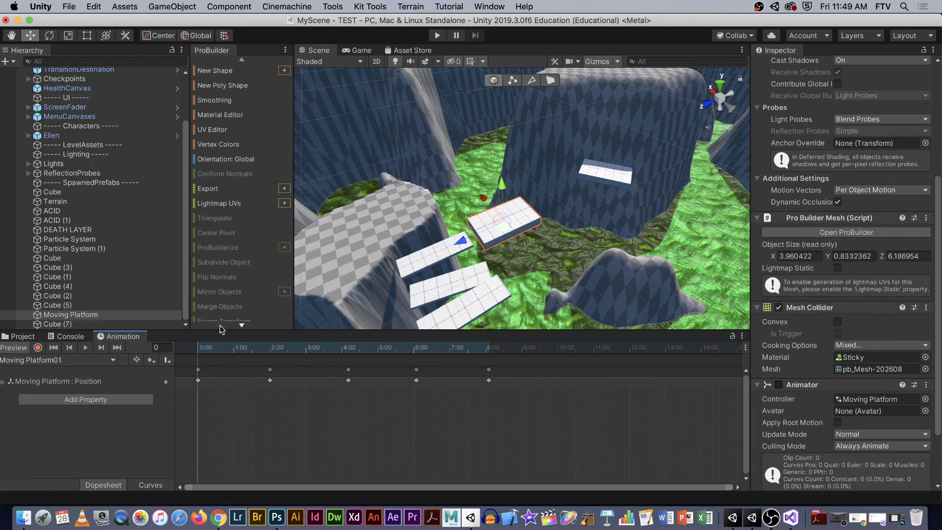
left_click(437, 36)
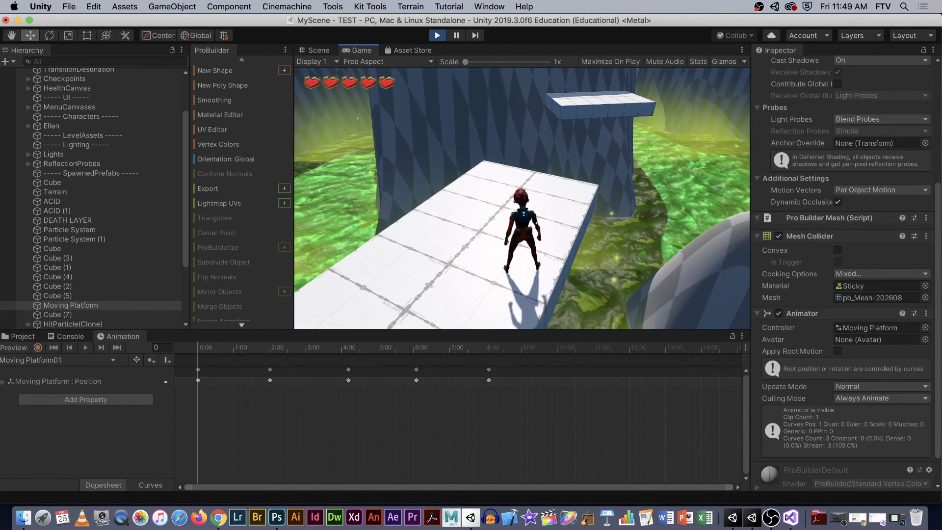
key("w")
key("Escape")
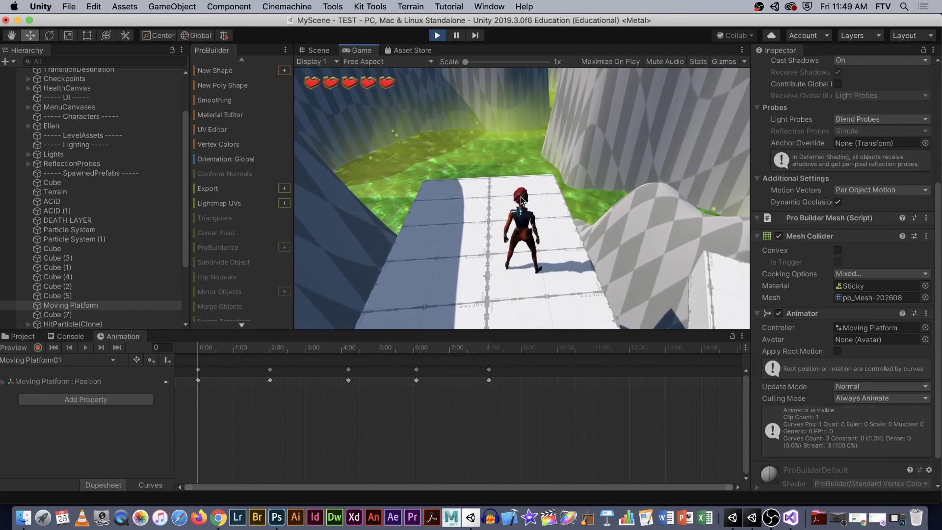
key("Escape")
left_click(437, 35)
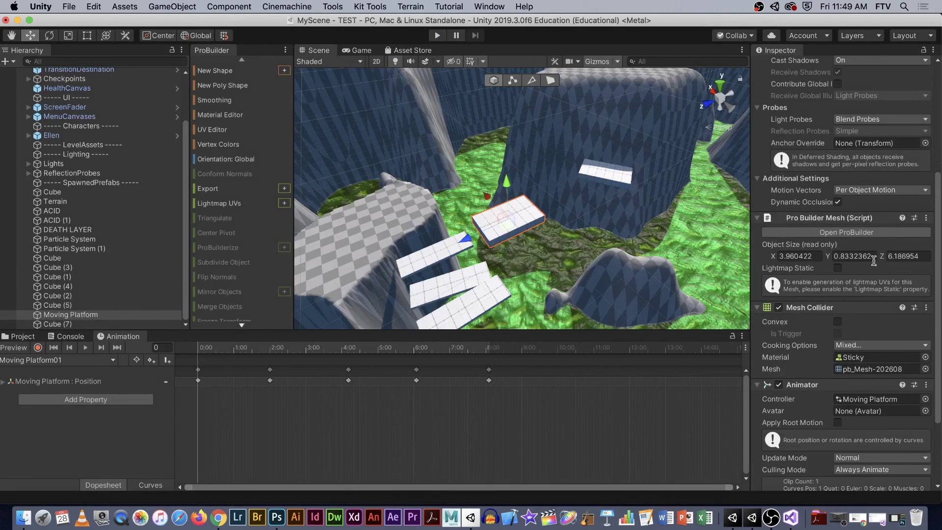
Set Sticky's Friction Combine to Maximum and Static Friction to 10, then playtest.
scroll(866, 290, "down", 3)
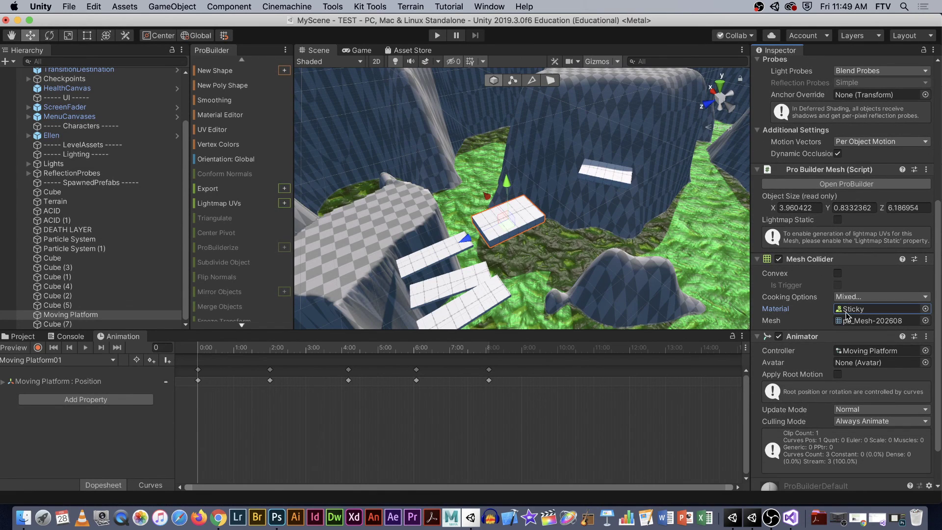
double_click(845, 311)
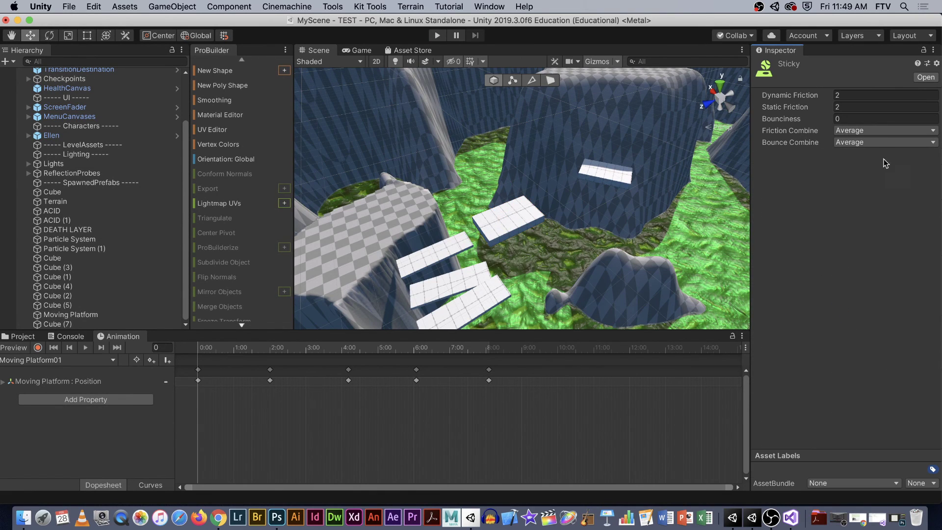
left_click(849, 131)
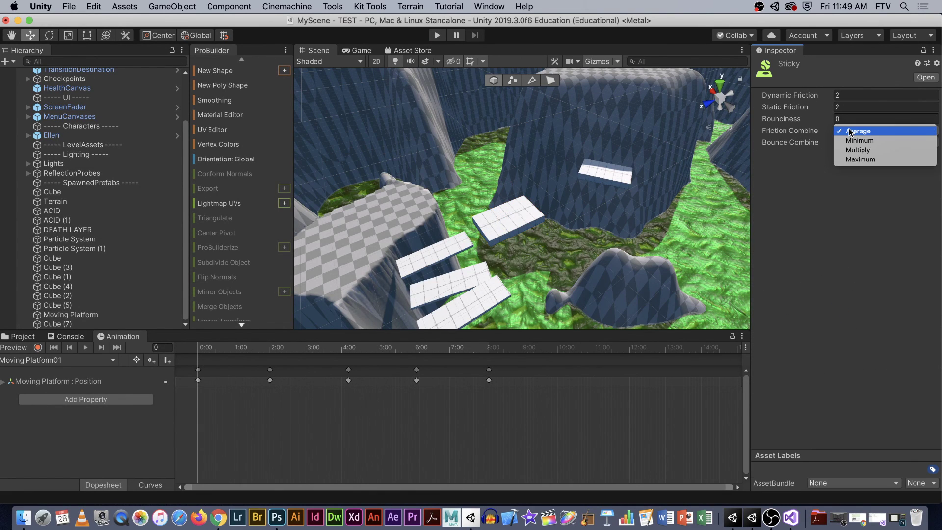
left_click(869, 160)
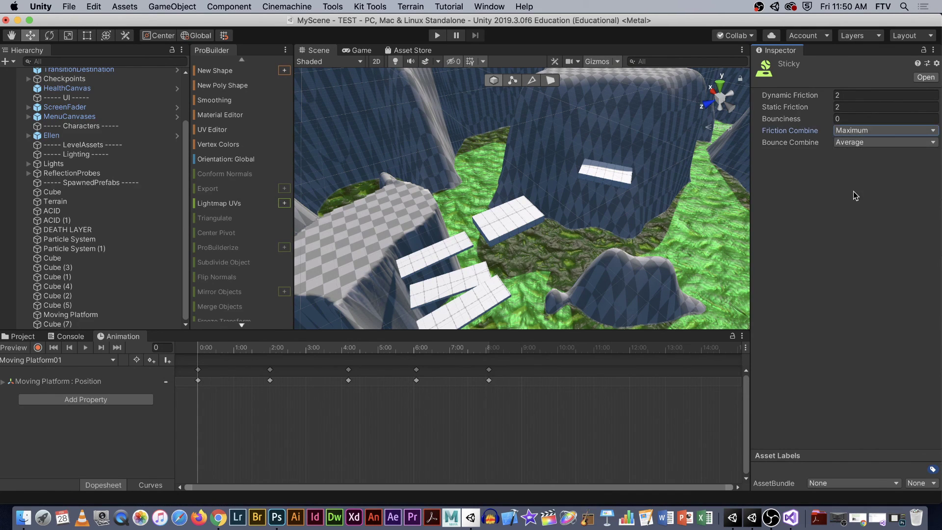
left_click(848, 106)
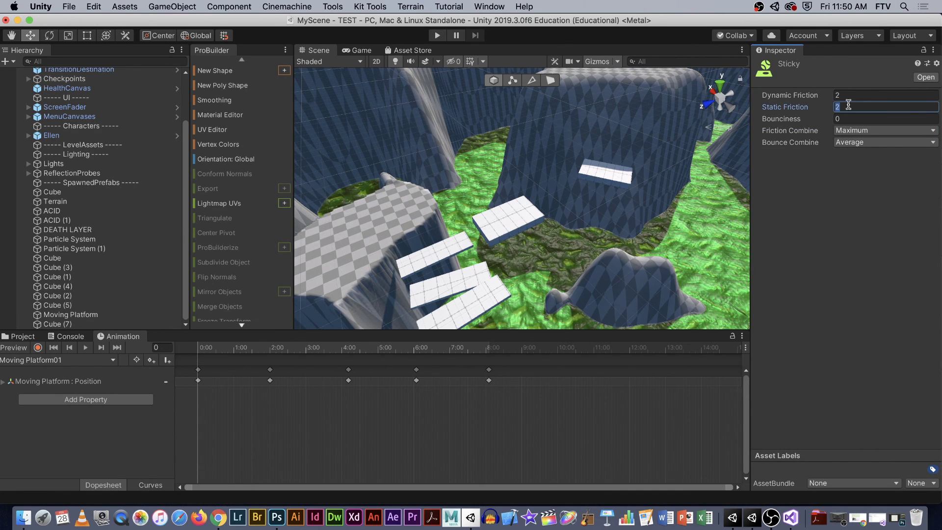
type("10")
left_click(871, 222)
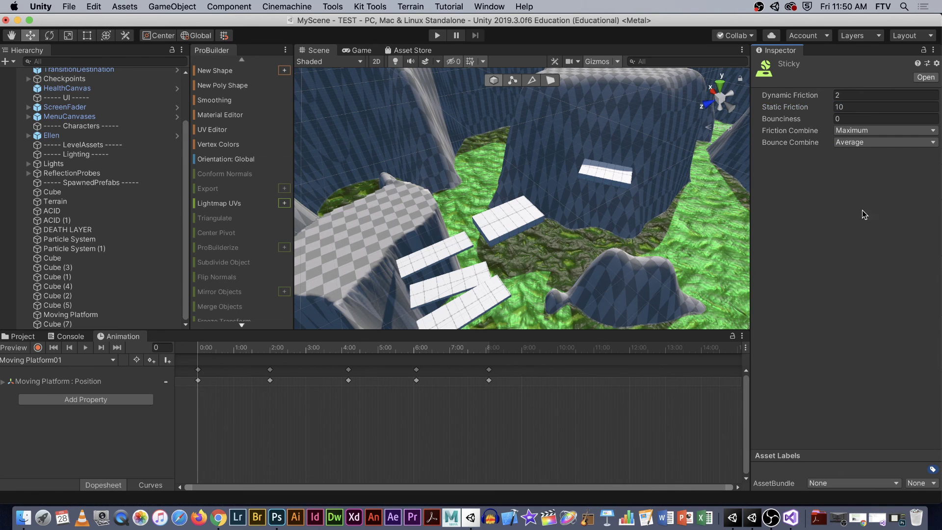
left_click(437, 36)
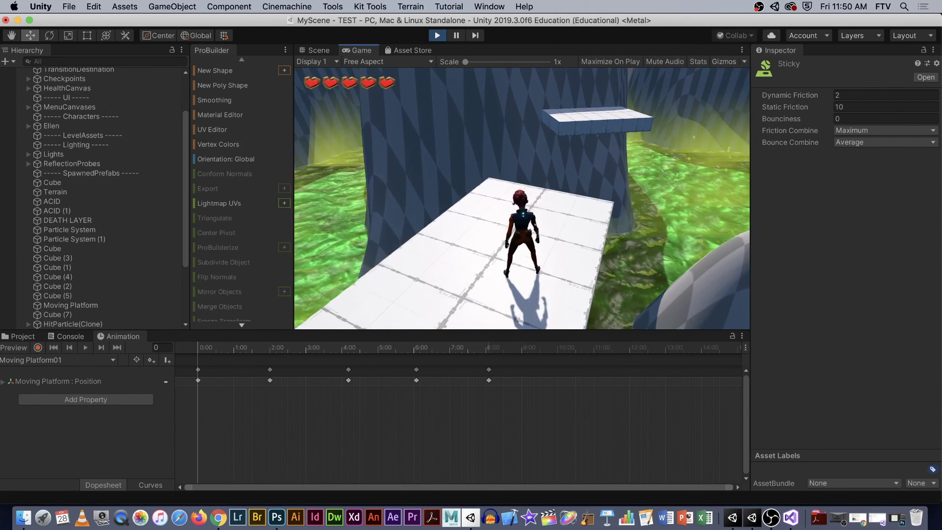
Run and jump Ellen toward the higher ledge, stop play mode, and select the Moving Platform.
key("w")
key("space")
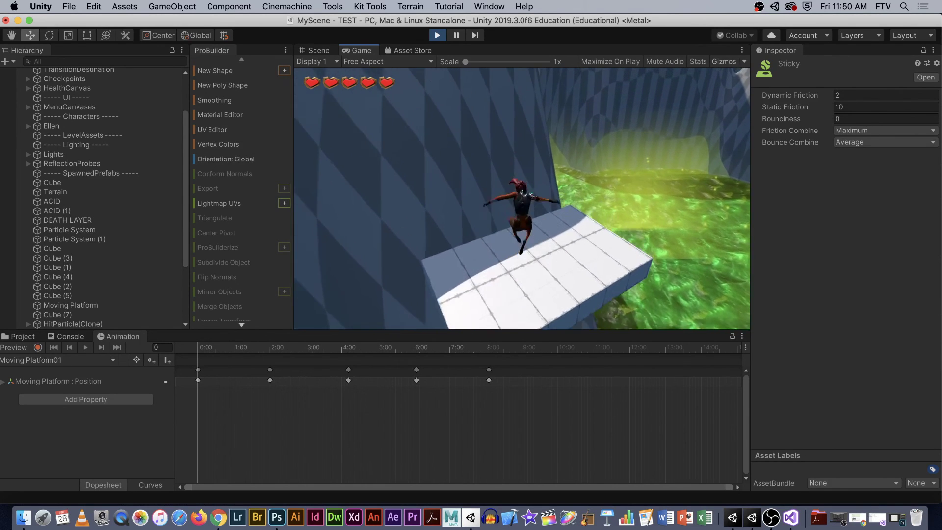
key("Escape")
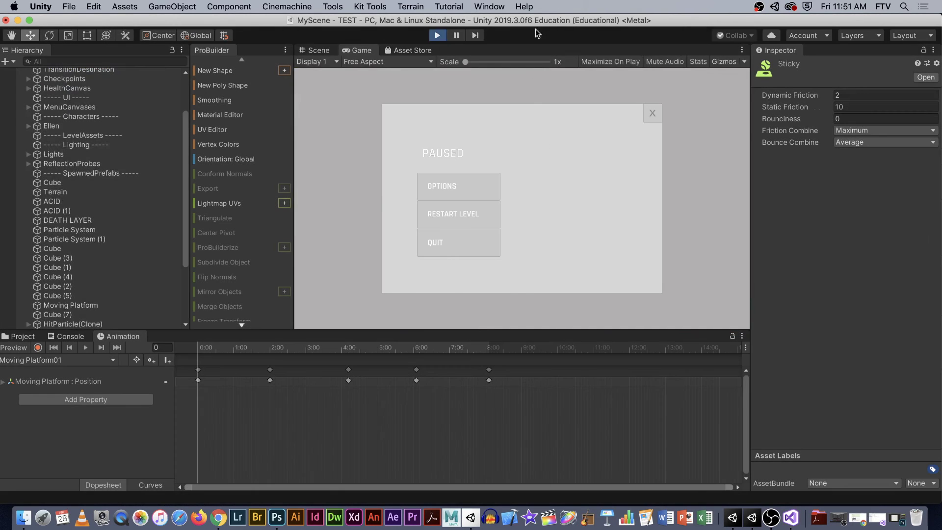
left_click(437, 35)
left_click(511, 227)
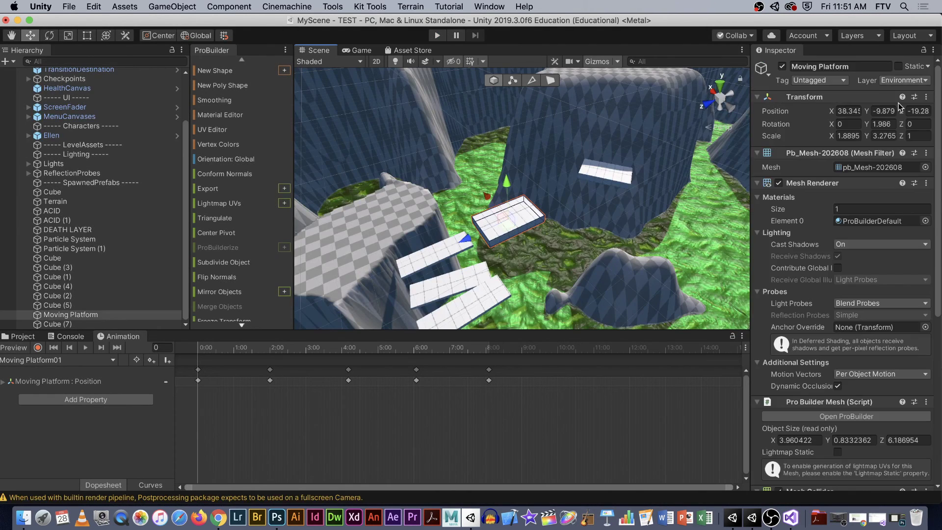
Check the platform's Layer list, then select the Sticky material in the Project assets.
left_click(920, 82)
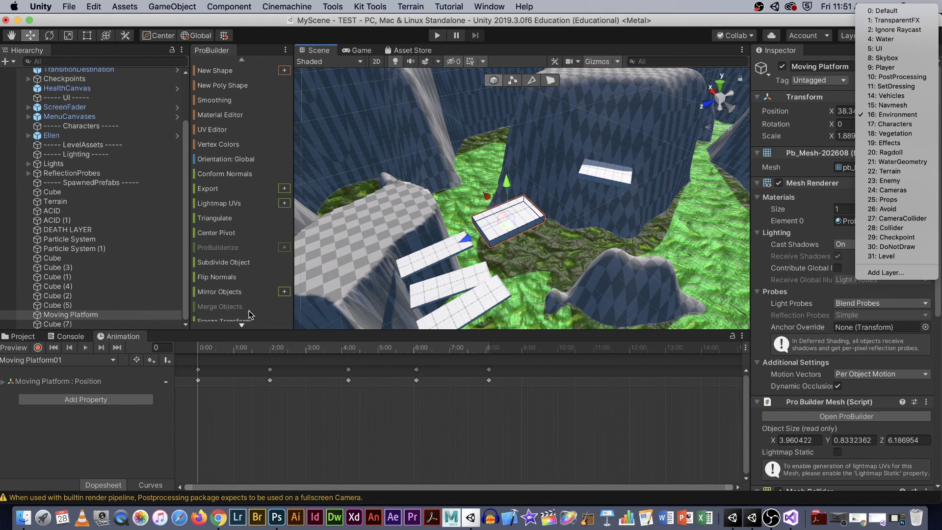
left_click(10, 339)
left_click(11, 337)
left_click(616, 429)
left_click(623, 409)
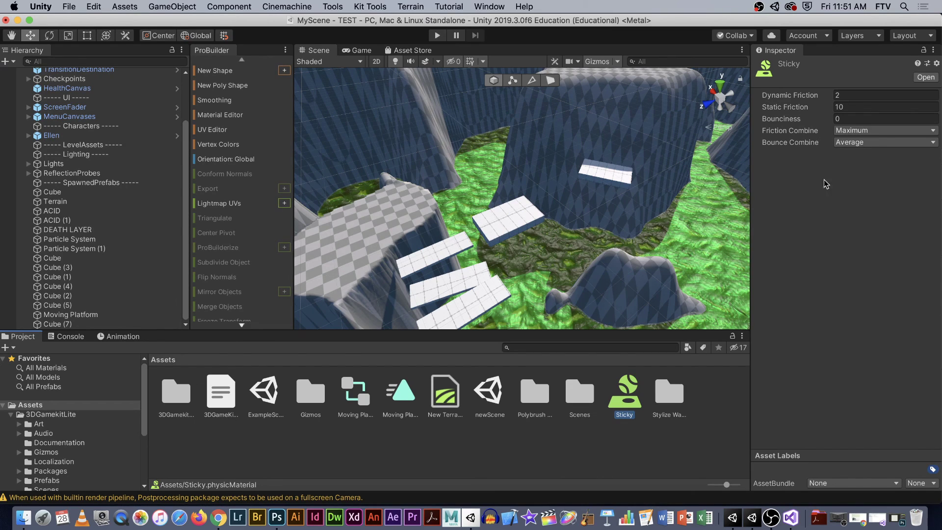
Set Sticky's Static and Dynamic Friction to 0 and start a playtest.
left_click(851, 108)
type("0")
key("shift+Tab")
type("0")
left_click(832, 191)
left_click(440, 36)
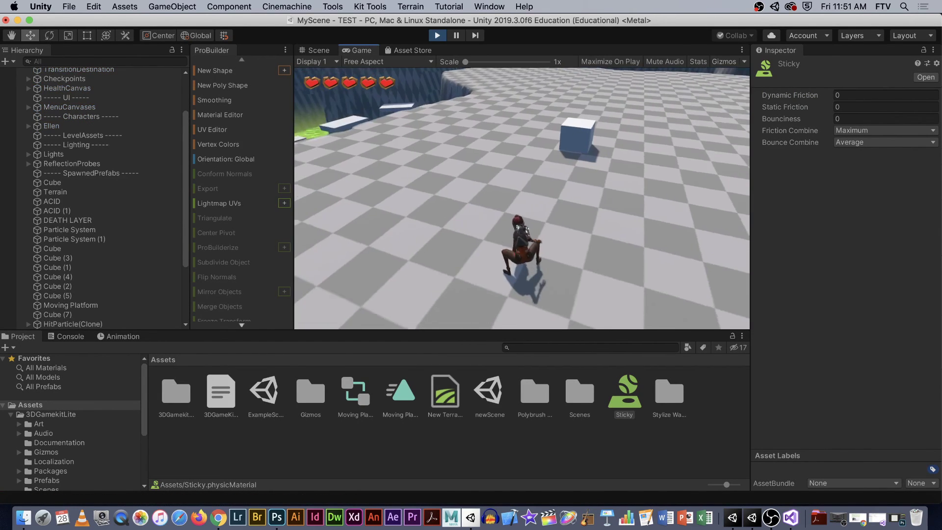
Run and jump Ellen across the floating white slabs over the acid, then pause and stop.
key("w")
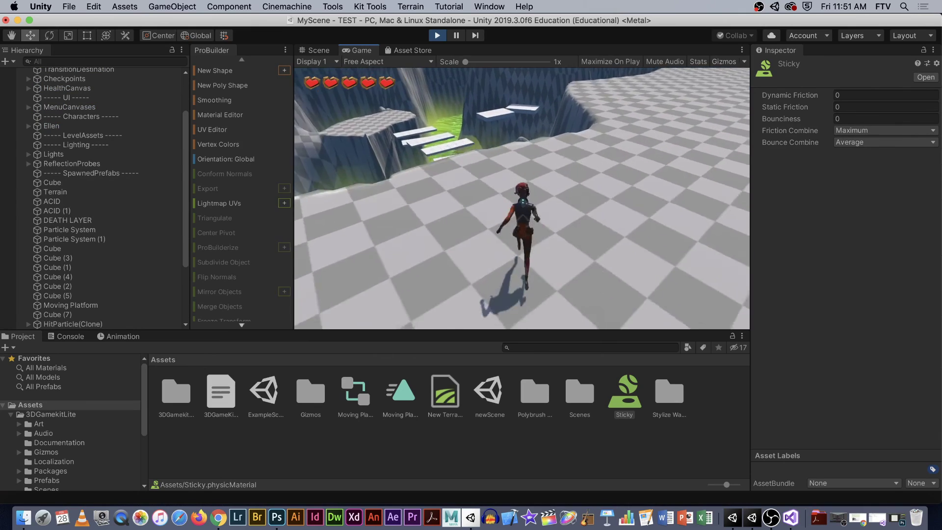
key("space")
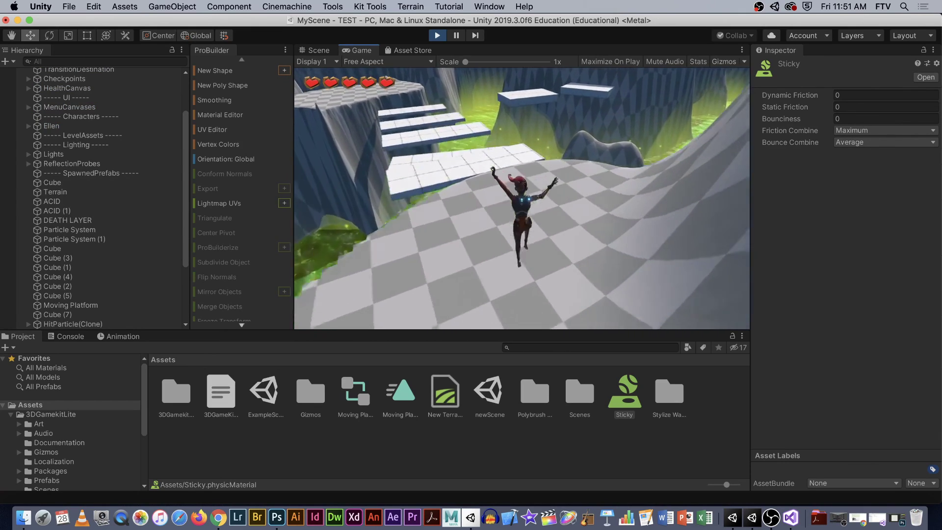
key("space")
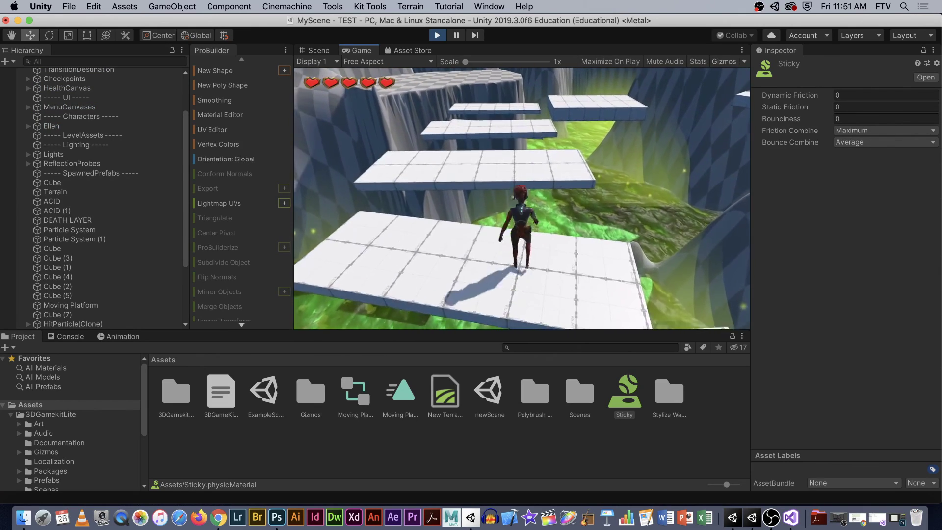
key("w")
key("space")
key("w")
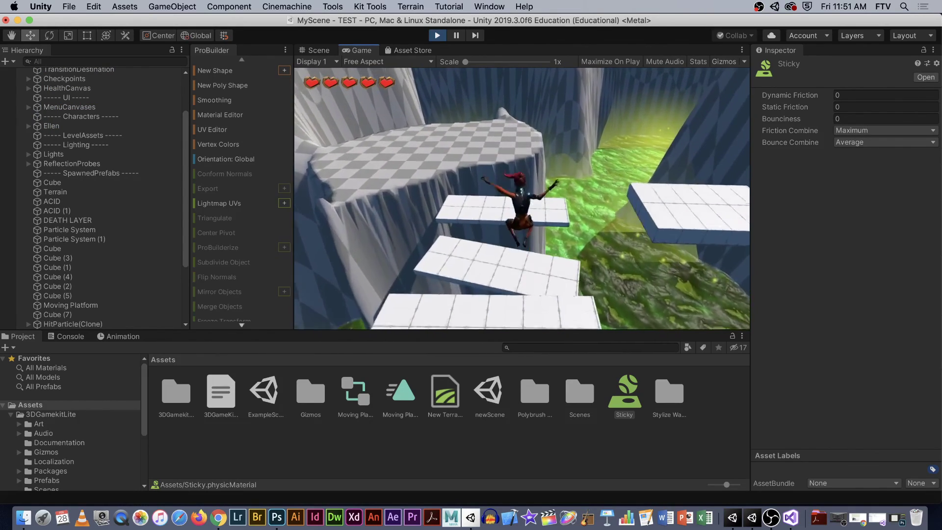
key("space")
key("w")
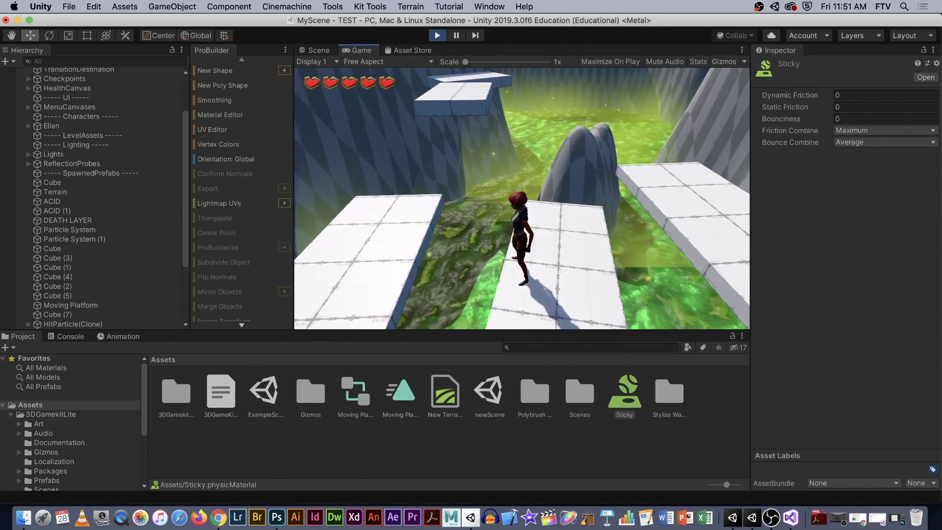
key("w")
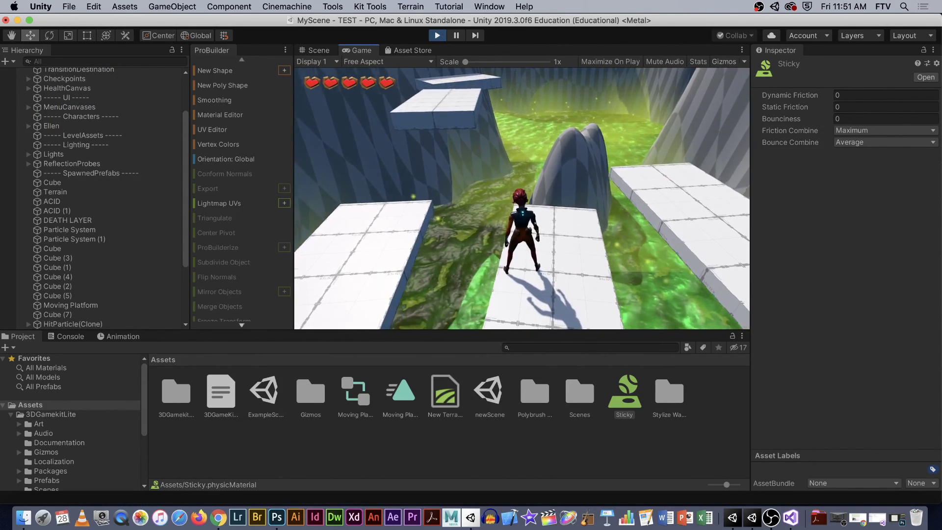
key("w")
key("space")
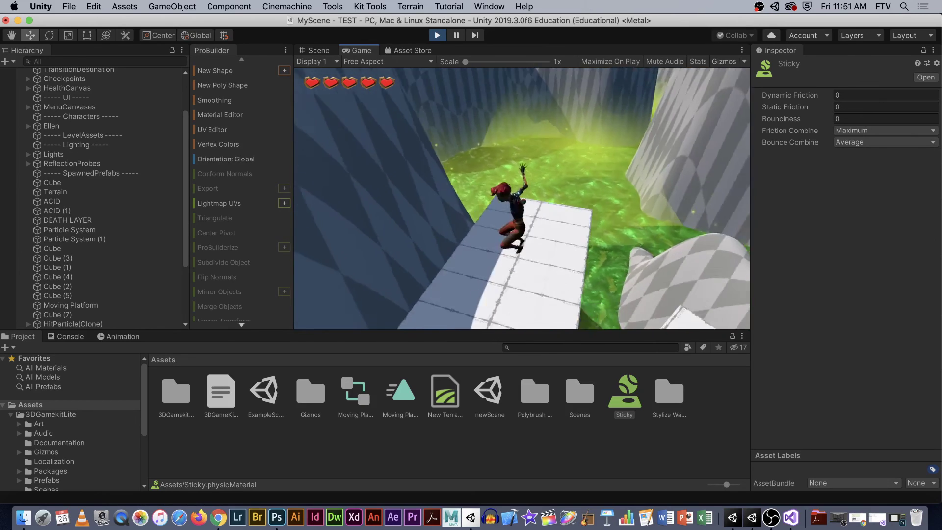
key("Escape")
left_click(436, 35)
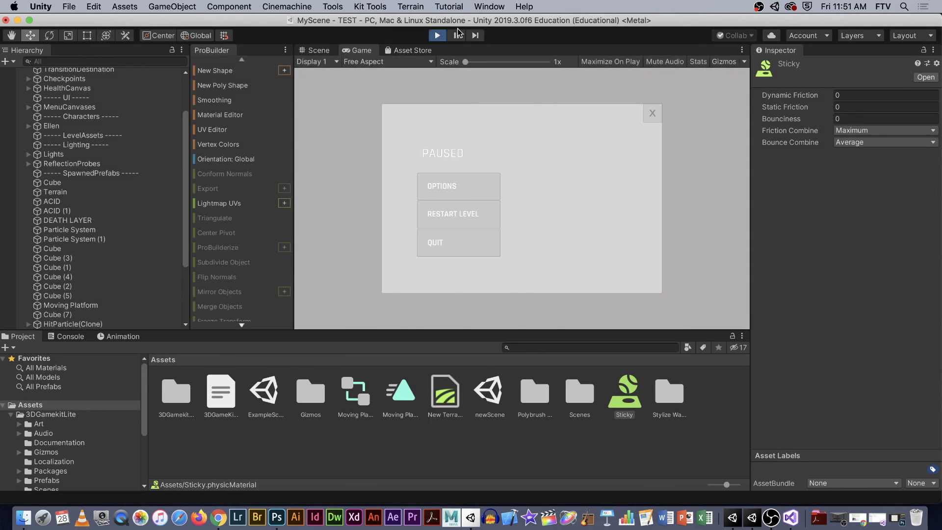
Change Sticky's Dynamic Friction from 0 to 20 and launch a fresh play session.
left_click(851, 95)
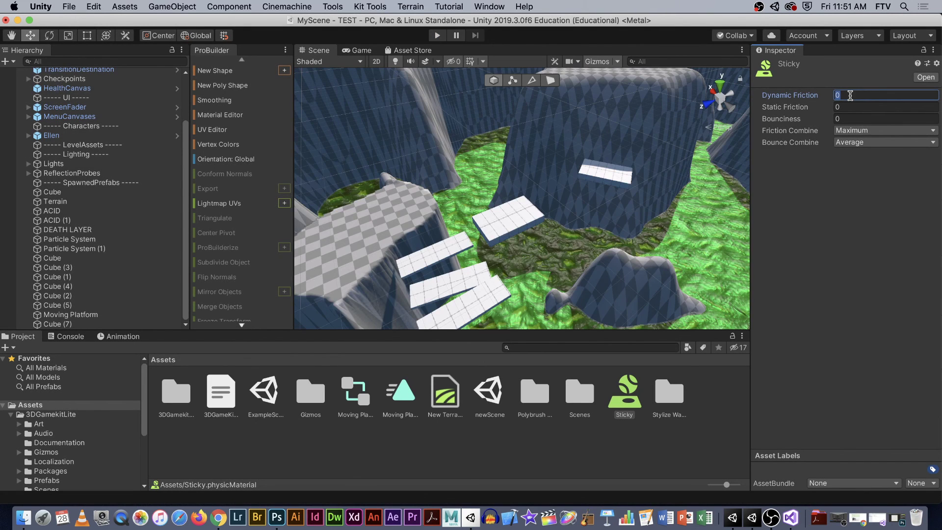
type("20")
key("Tab")
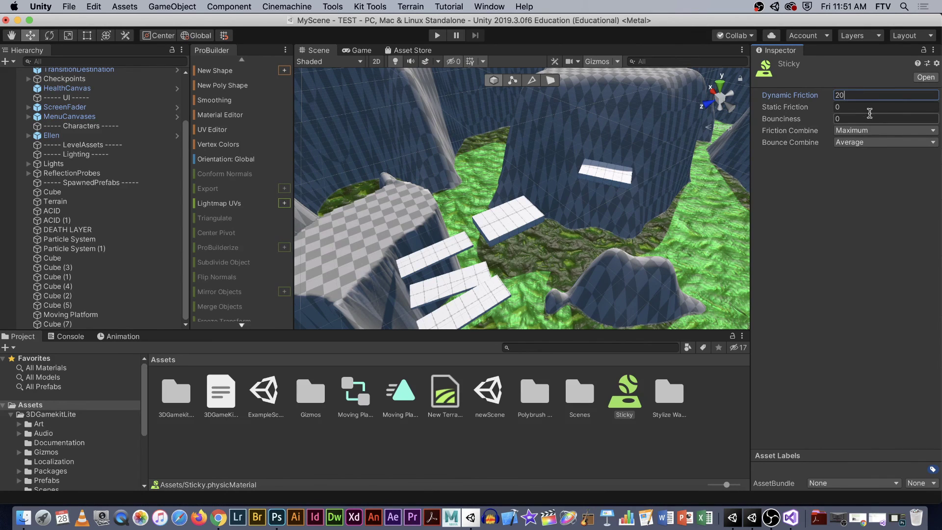
left_click(437, 36)
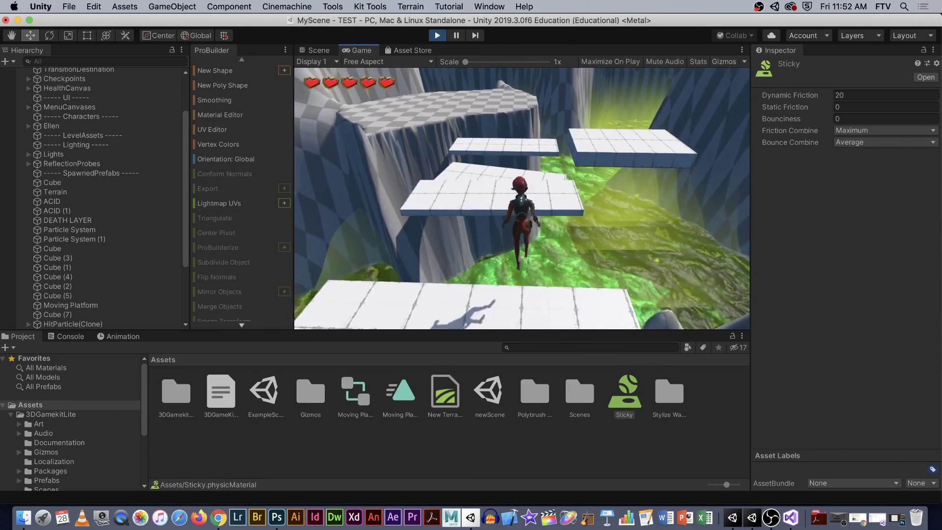
Run and jump across the white platforms toward the raised block, testing Dynamic Friction 20.
key("w")
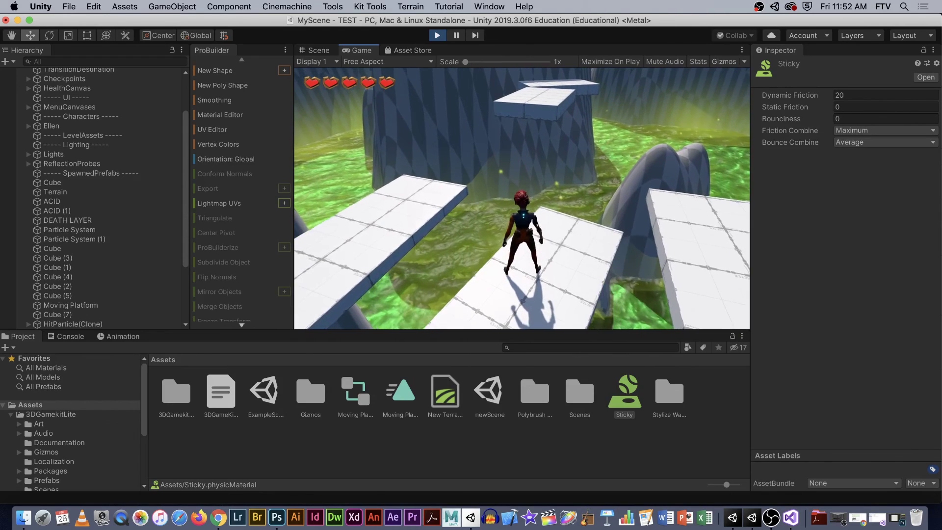
key("w")
key("space")
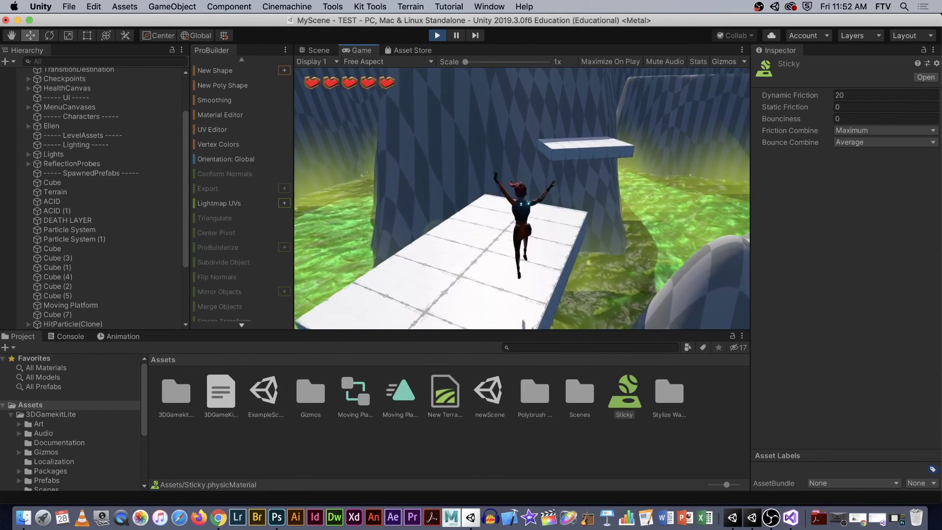
key("w")
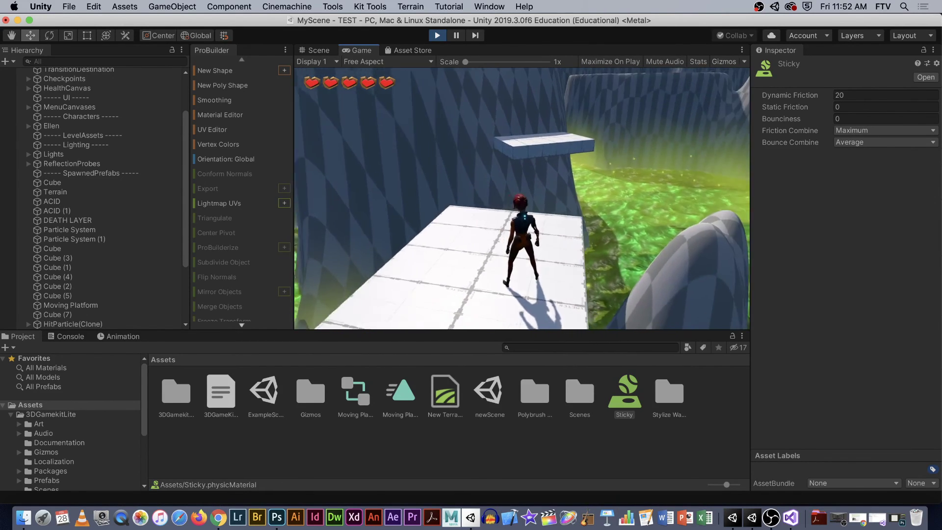
key("w")
key("space")
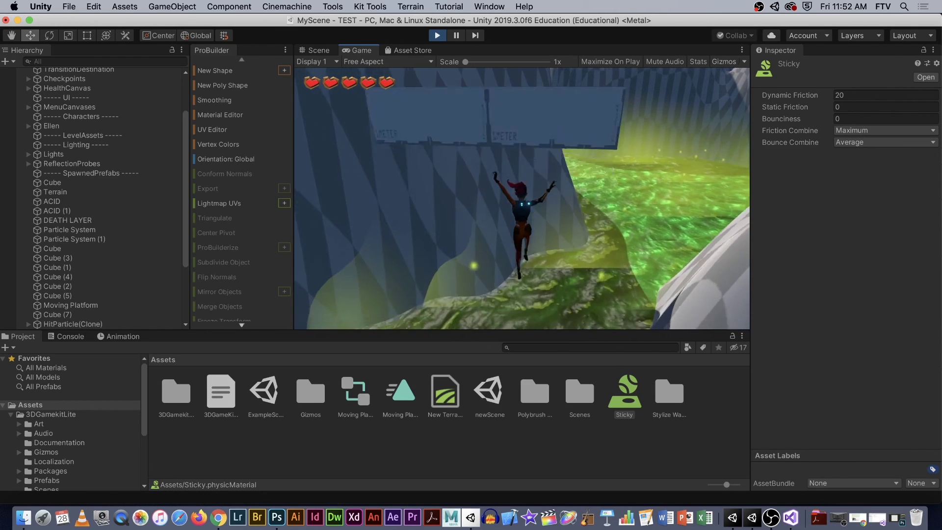
Pause and exit play mode, then deselect the Sticky material to resume scene editing.
key("Escape")
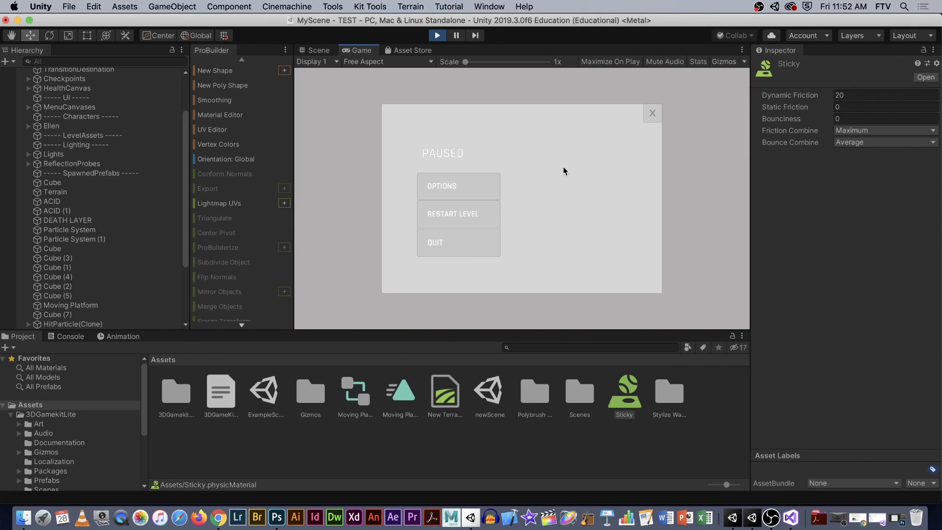
left_click(437, 37)
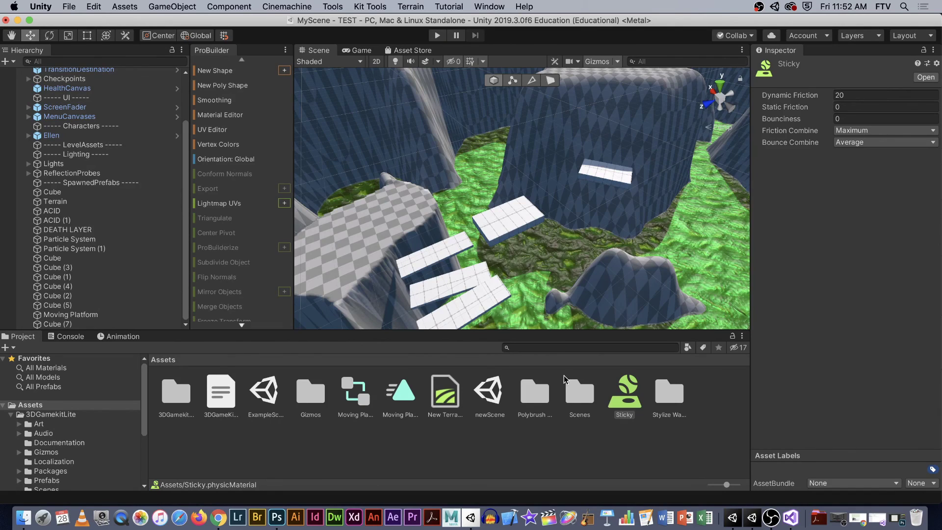
left_click(594, 432)
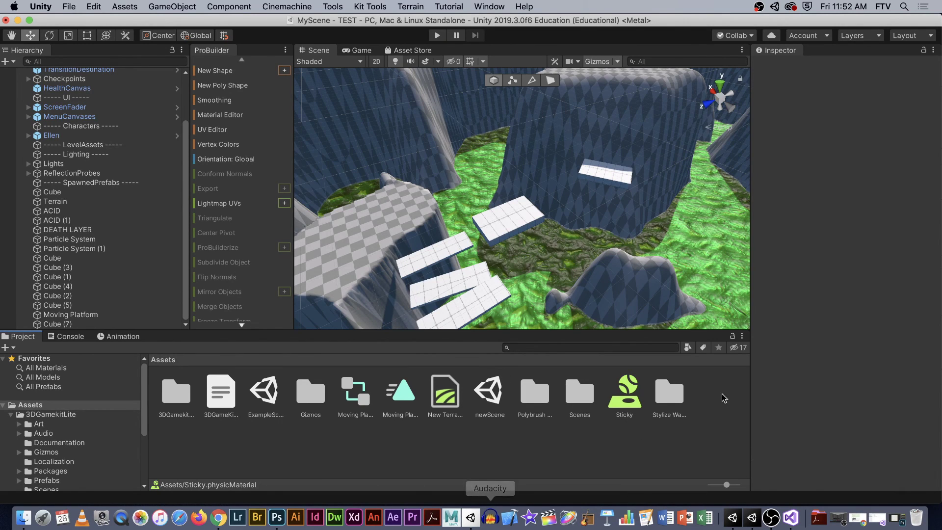